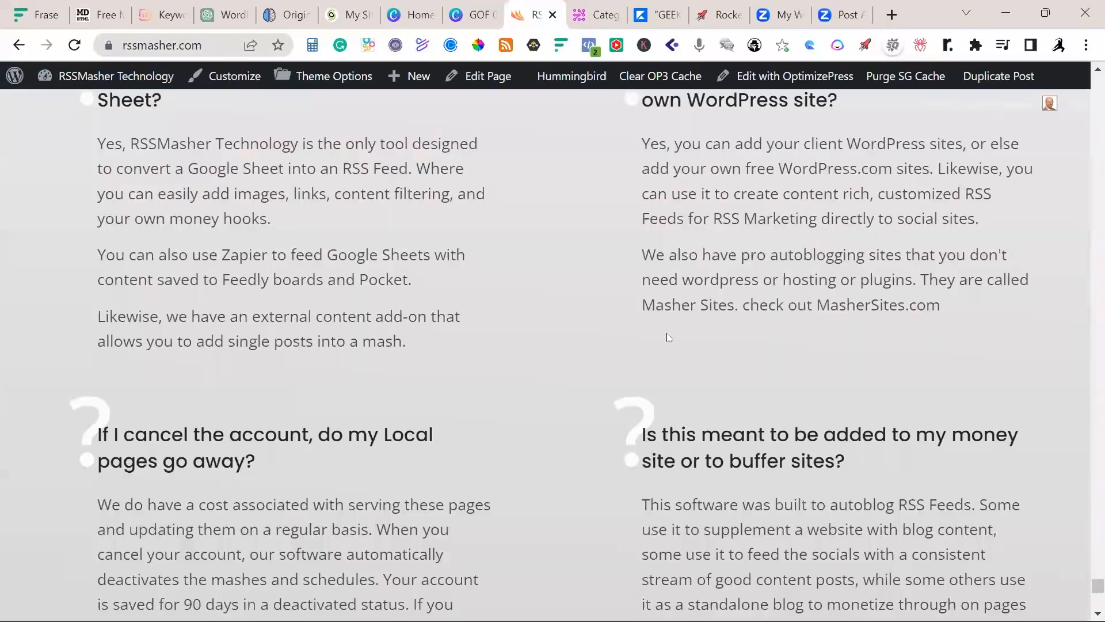
# Open the RSSMasher blog from the site's footer and look through its listed autoblogging and content marketing articles
pyautogui.scroll(-5, 666, 337)
pyautogui.click(362, 506)
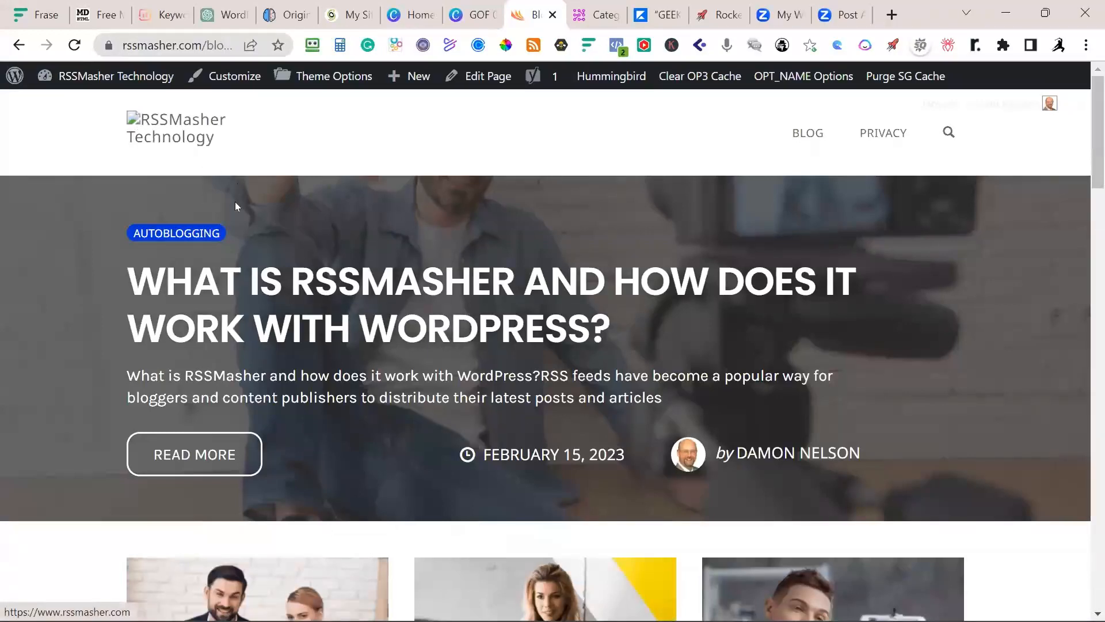
pyautogui.scroll(-5, 307, 256)
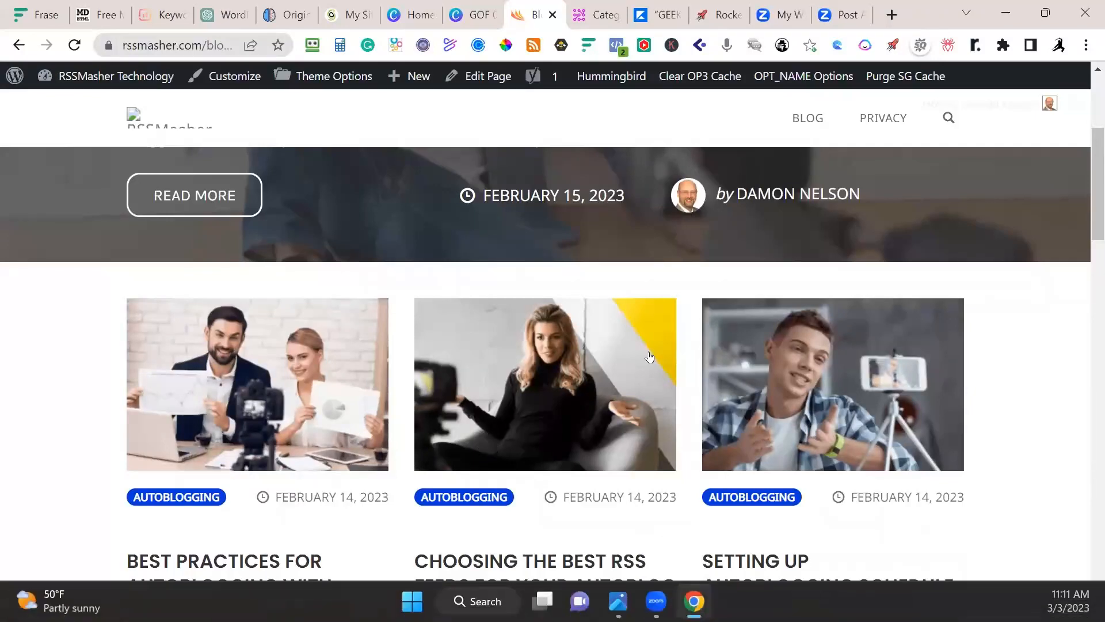
pyautogui.scroll(-3, 834, 385)
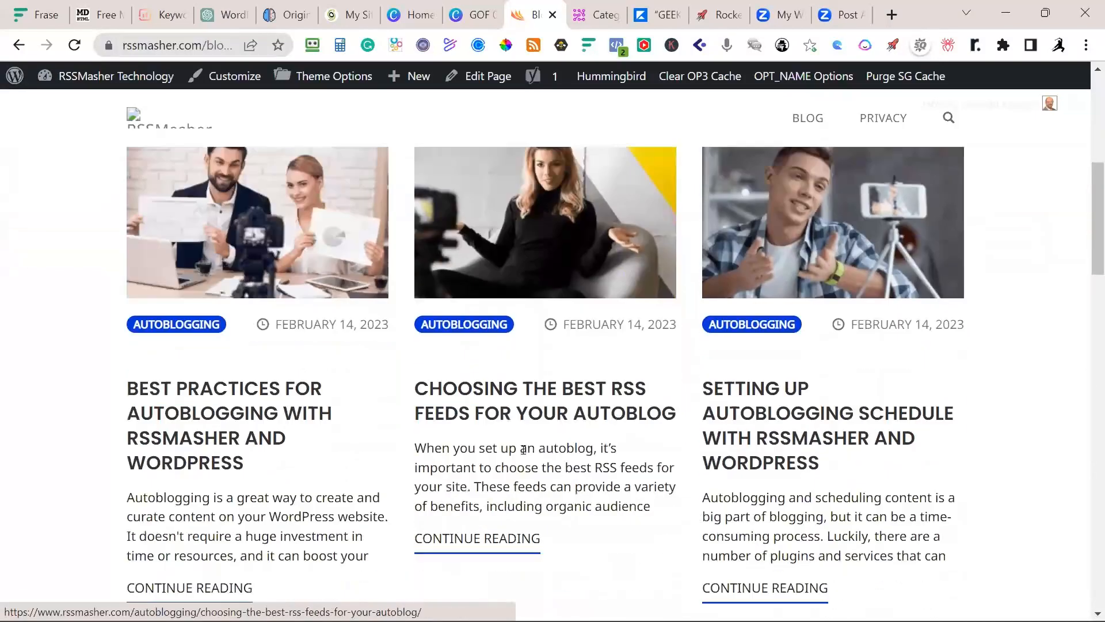
pyautogui.scroll(-4, 590, 417)
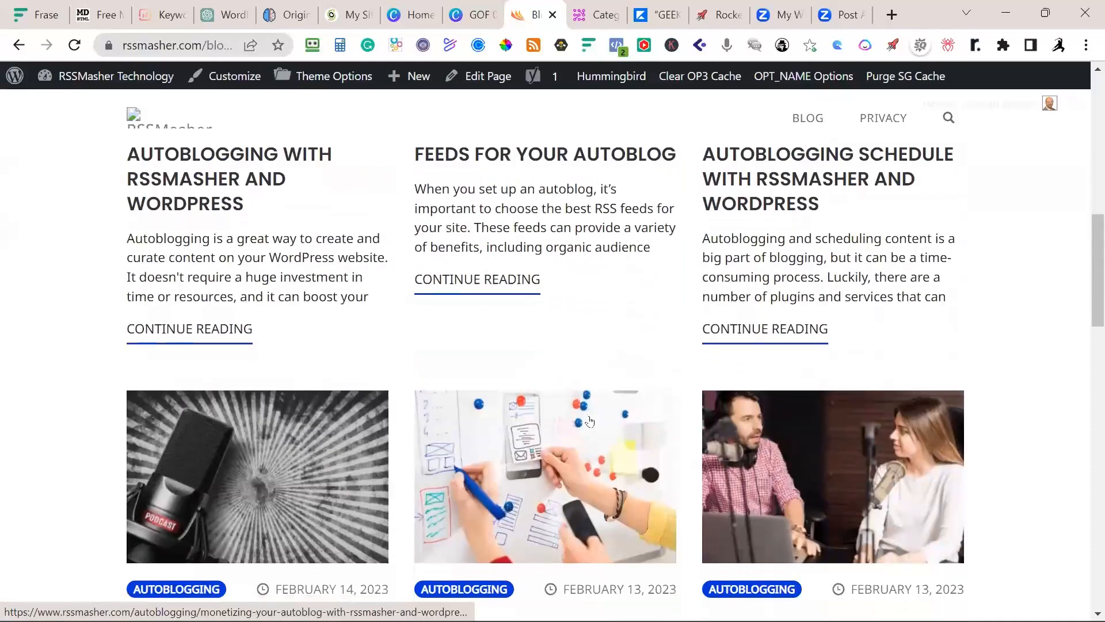
pyautogui.scroll(3, 590, 417)
pyautogui.scroll(-7, 441, 354)
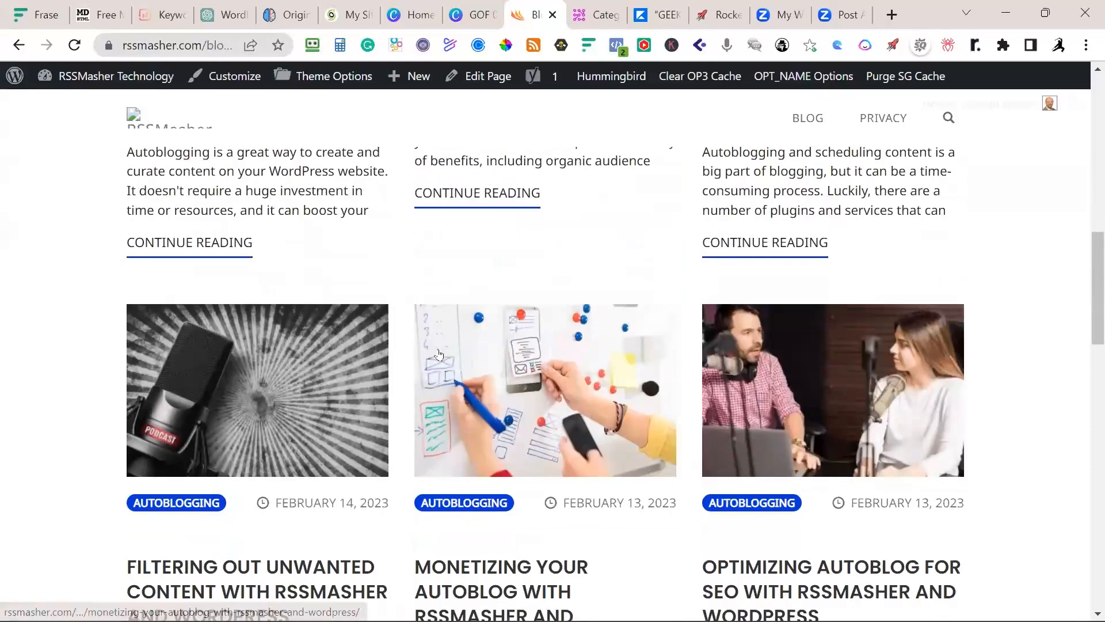
pyautogui.scroll(-3, 441, 354)
pyautogui.scroll(-5, 440, 353)
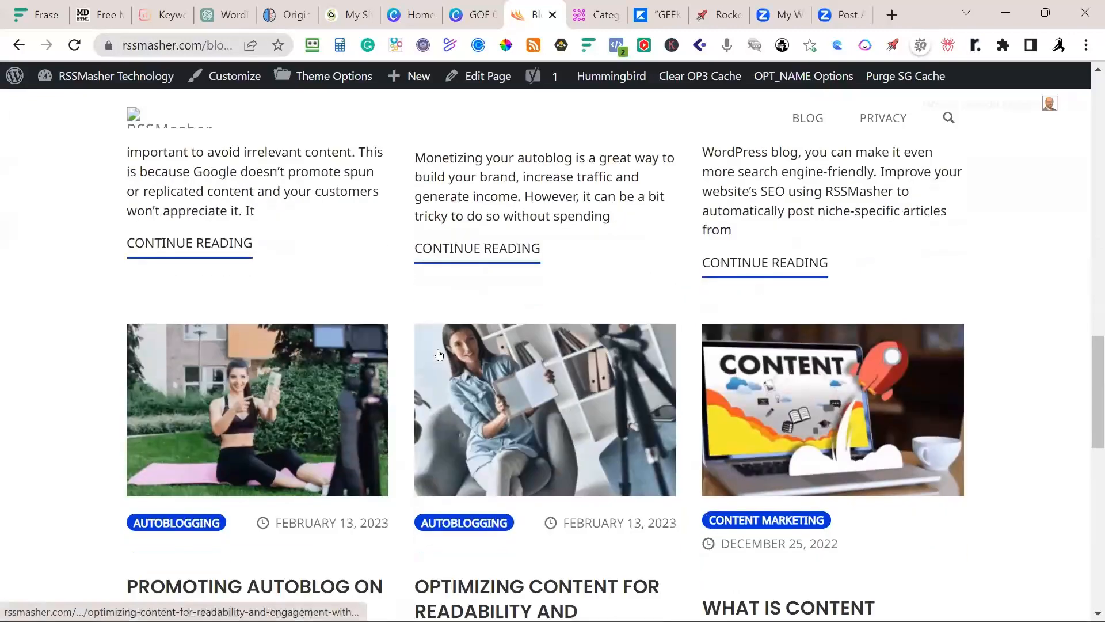
pyautogui.scroll(-5, 439, 352)
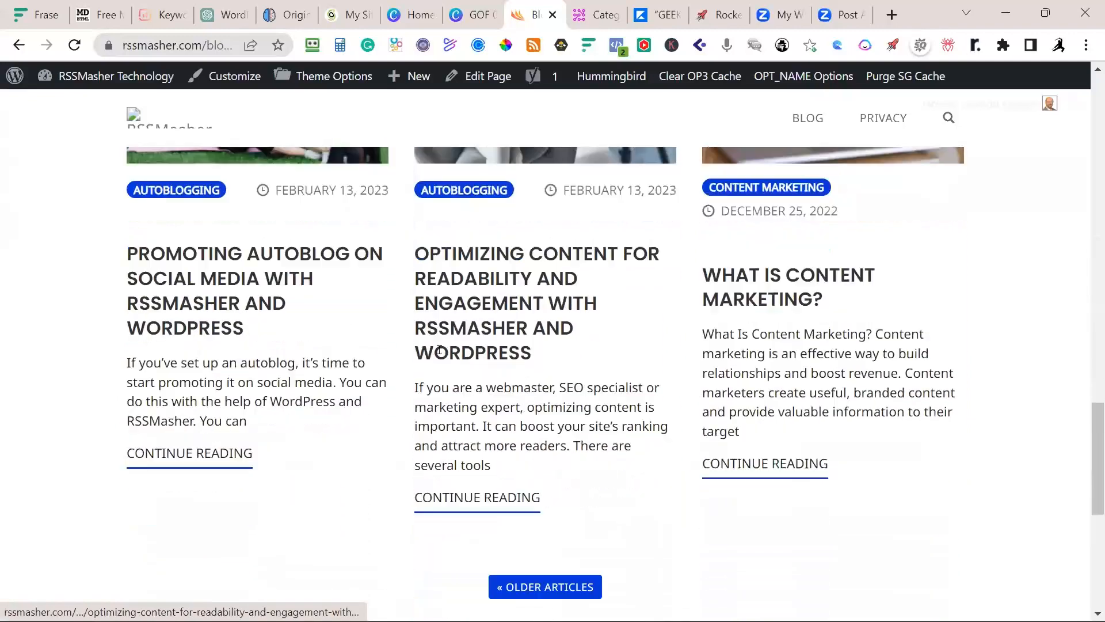
pyautogui.scroll(-3, 439, 351)
pyautogui.scroll(11, 440, 352)
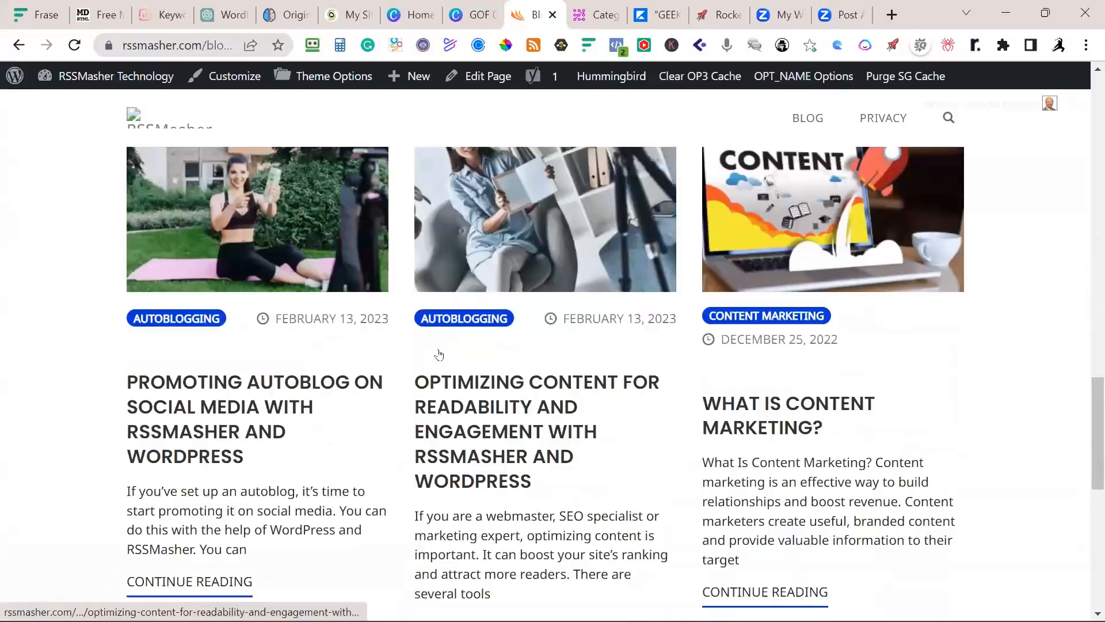
pyautogui.scroll(15, 439, 353)
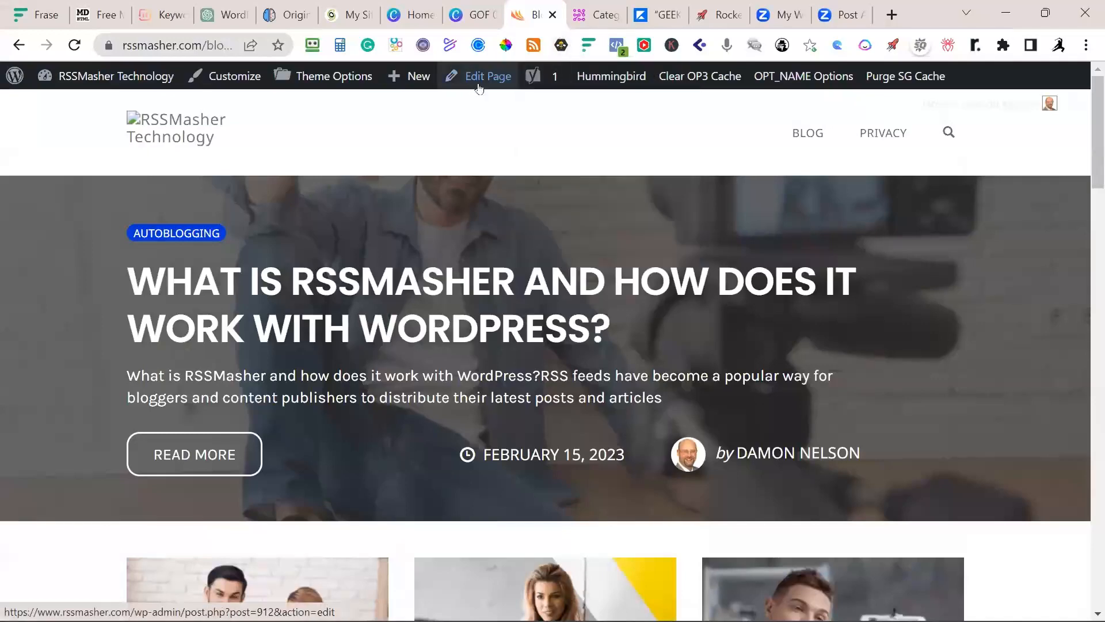
# Go to the RSSMasher site's admin dashboard, open the post categories and review the whole category list
pyautogui.click(71, 83)
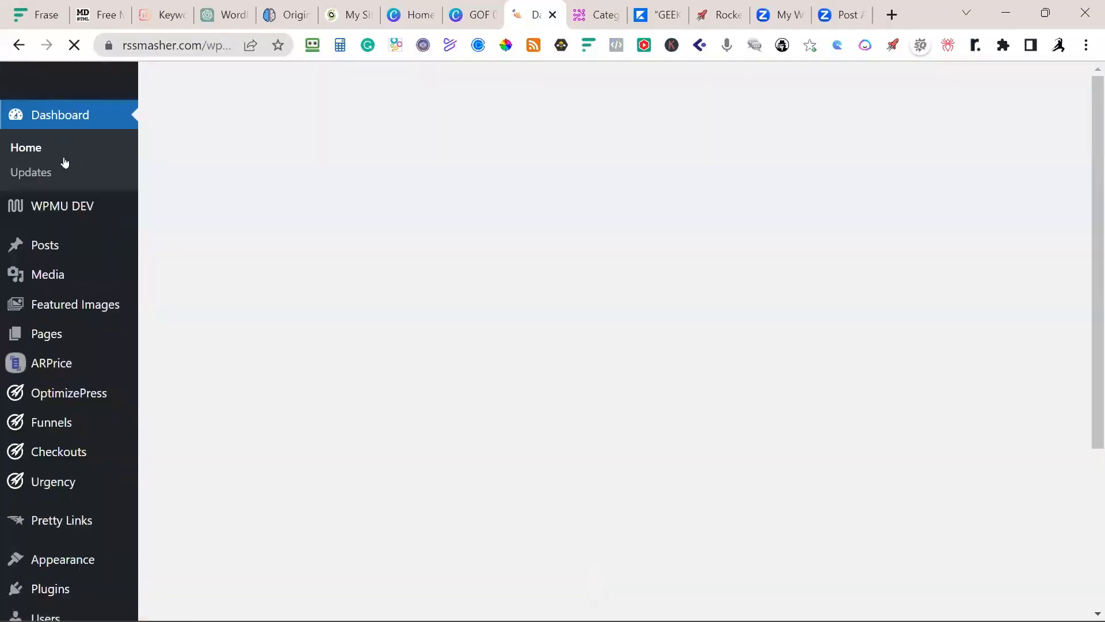
pyautogui.moveTo(46, 245)
pyautogui.click(170, 304)
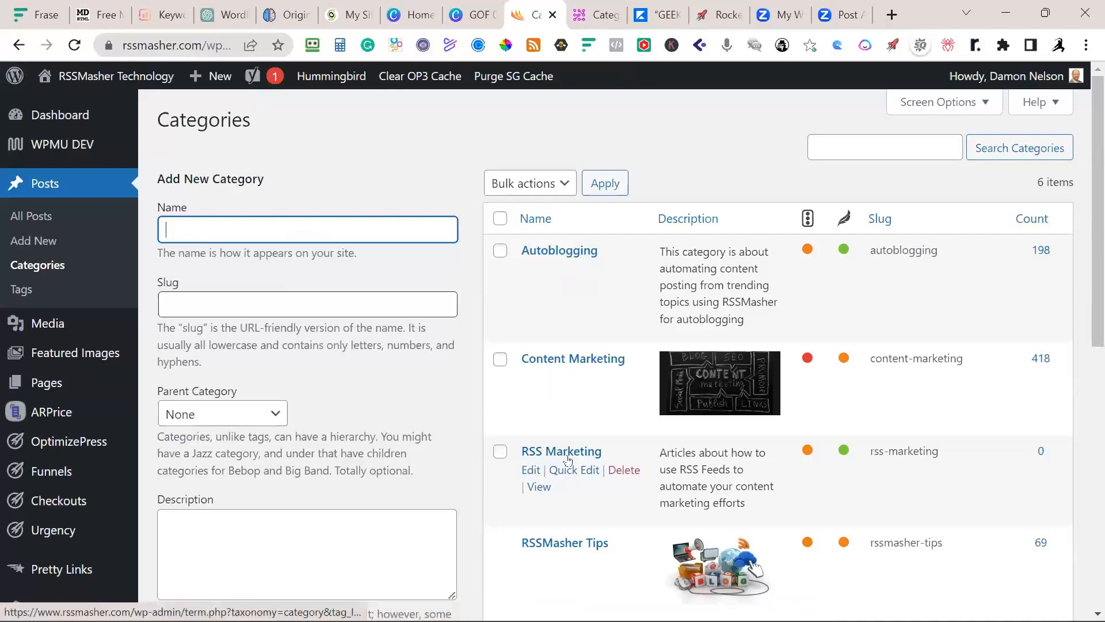
pyautogui.scroll(-3, 568, 458)
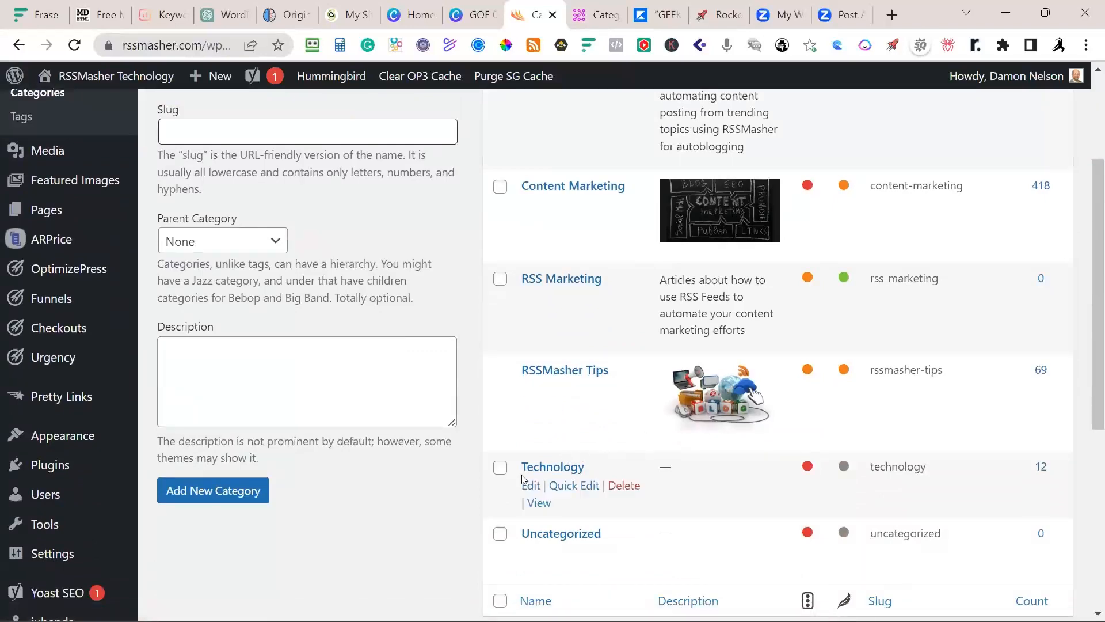
pyautogui.scroll(3, 529, 478)
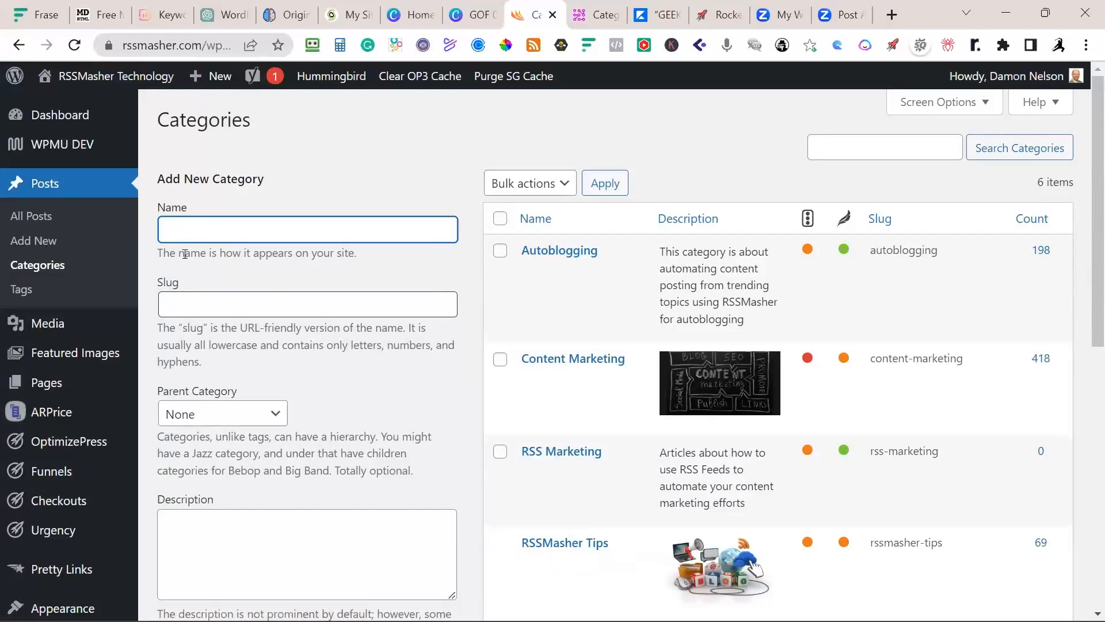
pyautogui.moveTo(69, 77)
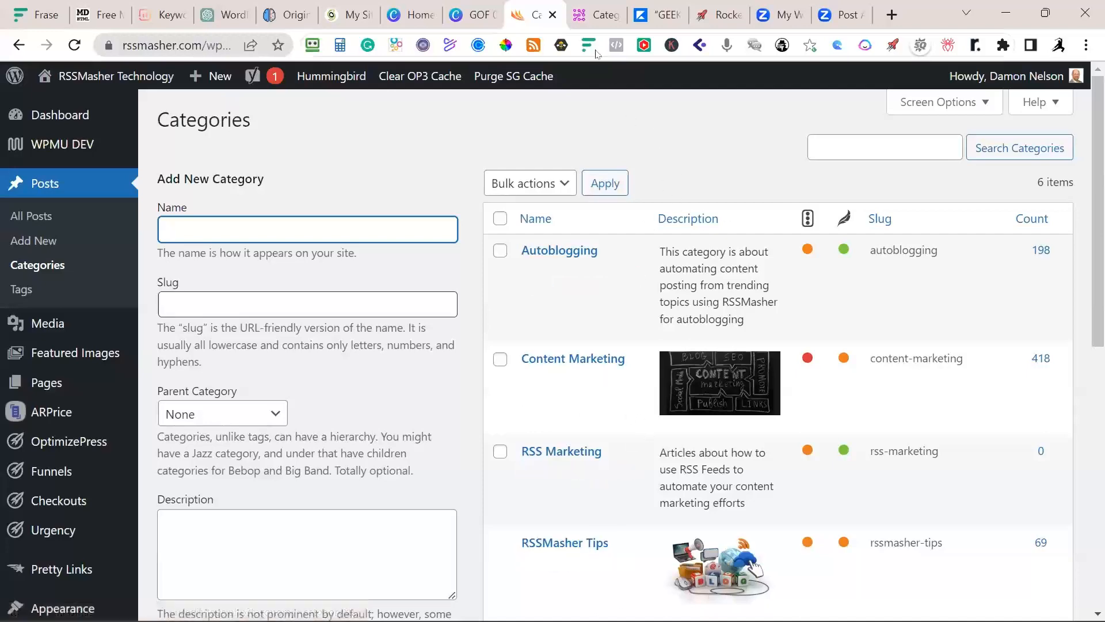
# Switch to the BoosterPages.net categories page and examine each category's name, description, post count and SEO status
pyautogui.click(595, 18)
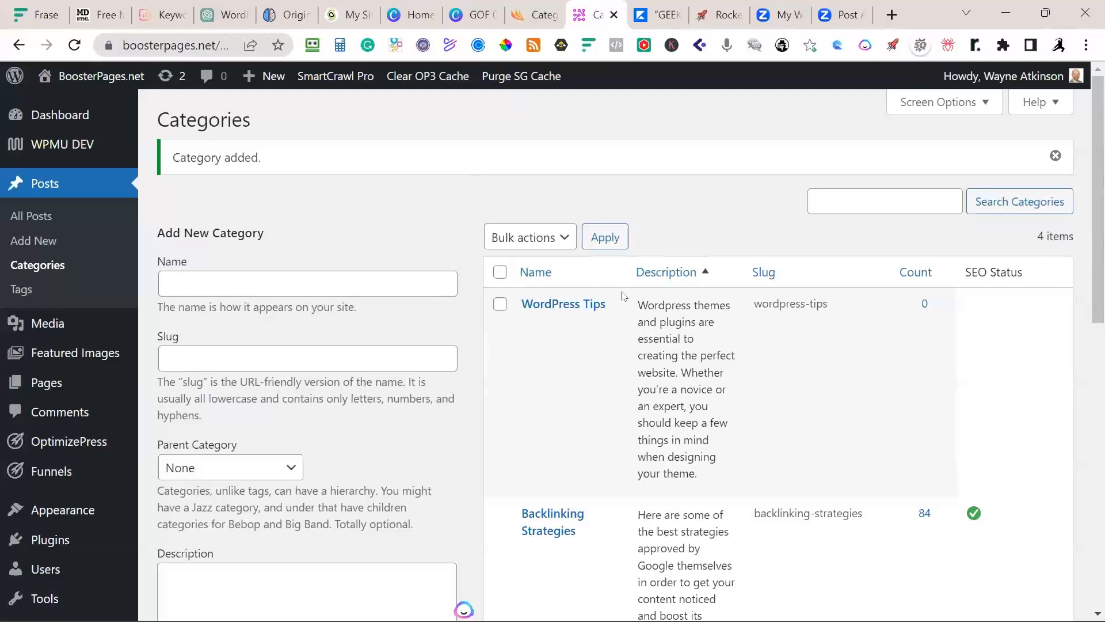
pyautogui.scroll(-3, 600, 315)
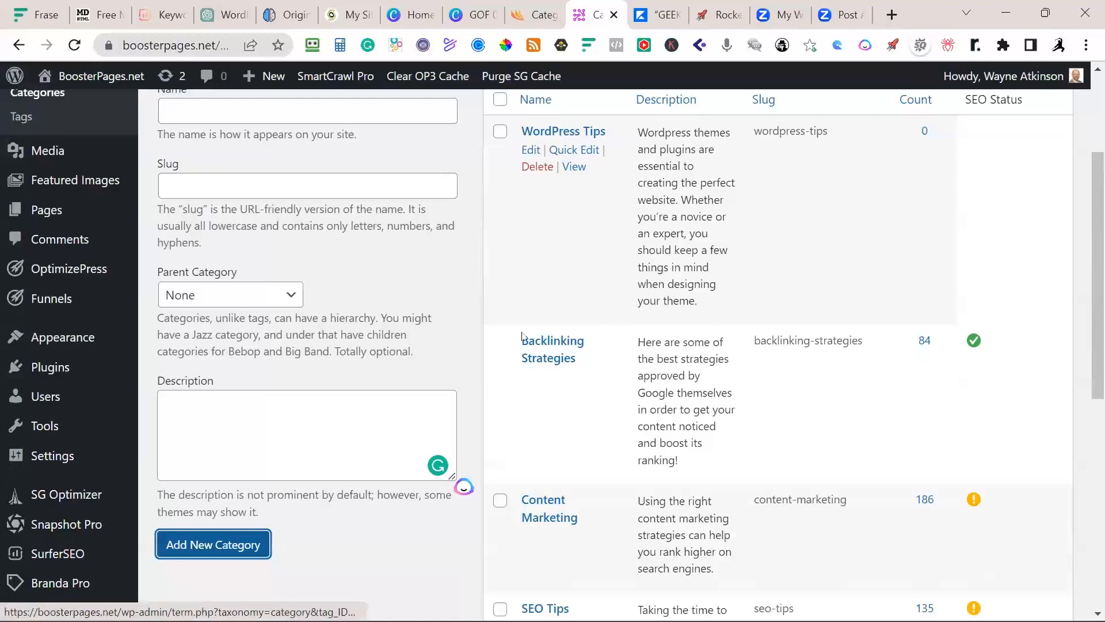
pyautogui.scroll(-5, 513, 340)
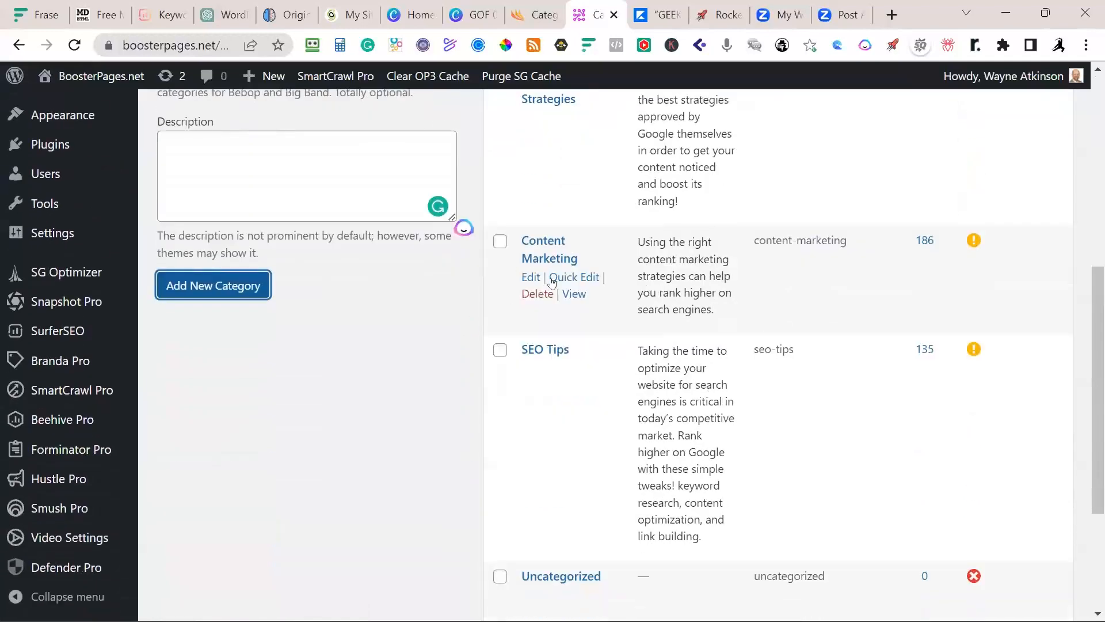
pyautogui.scroll(1, 665, 411)
pyautogui.scroll(5, 665, 413)
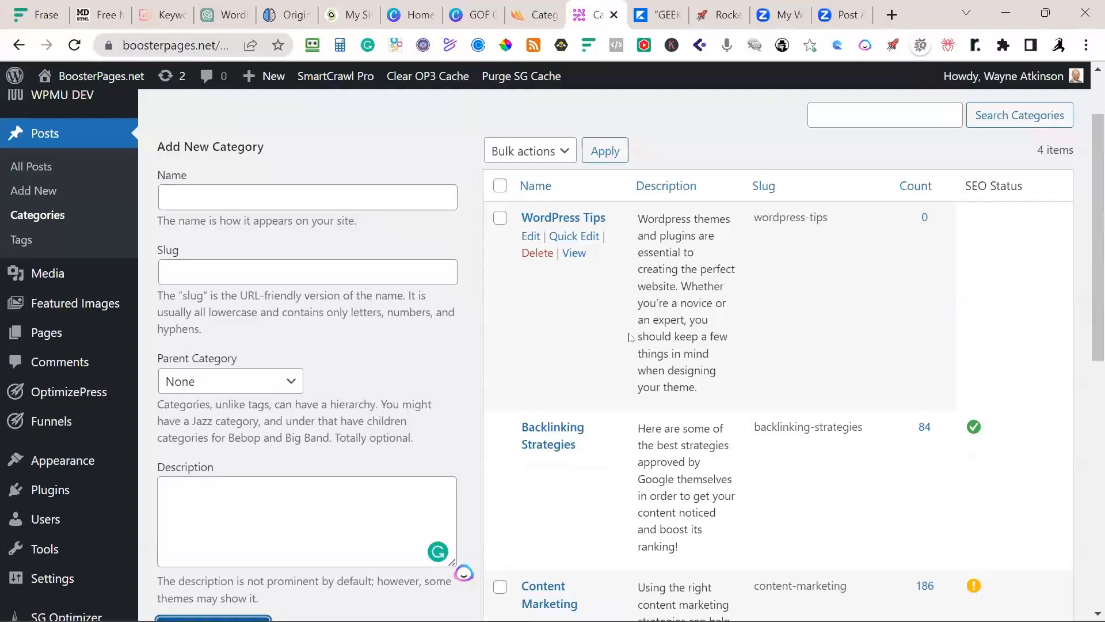
pyautogui.scroll(-3, 629, 337)
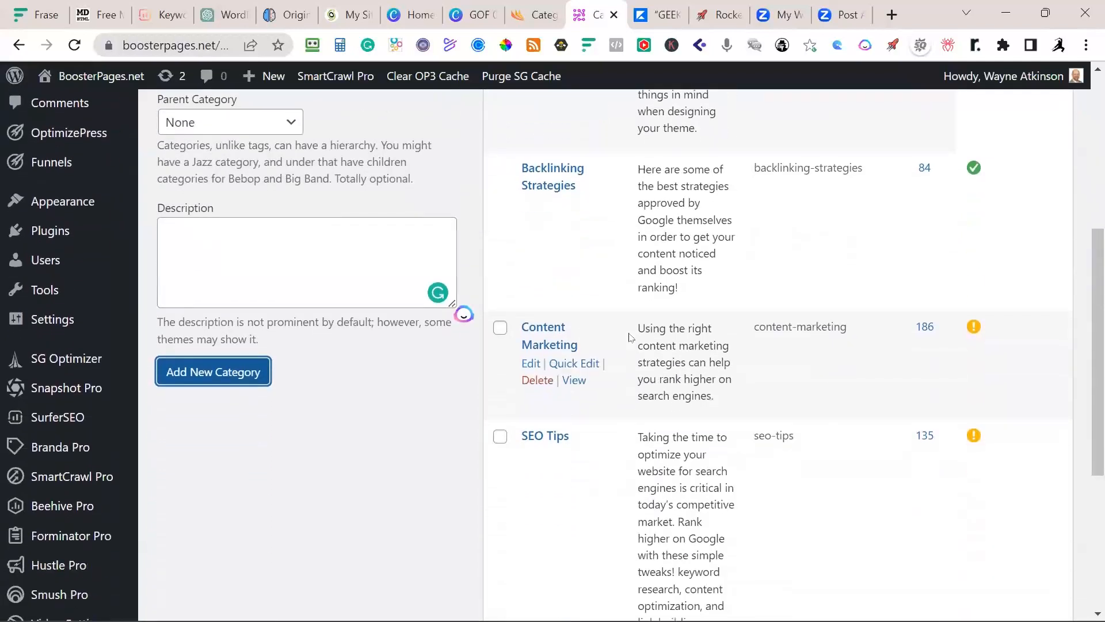
pyautogui.scroll(5, 620, 449)
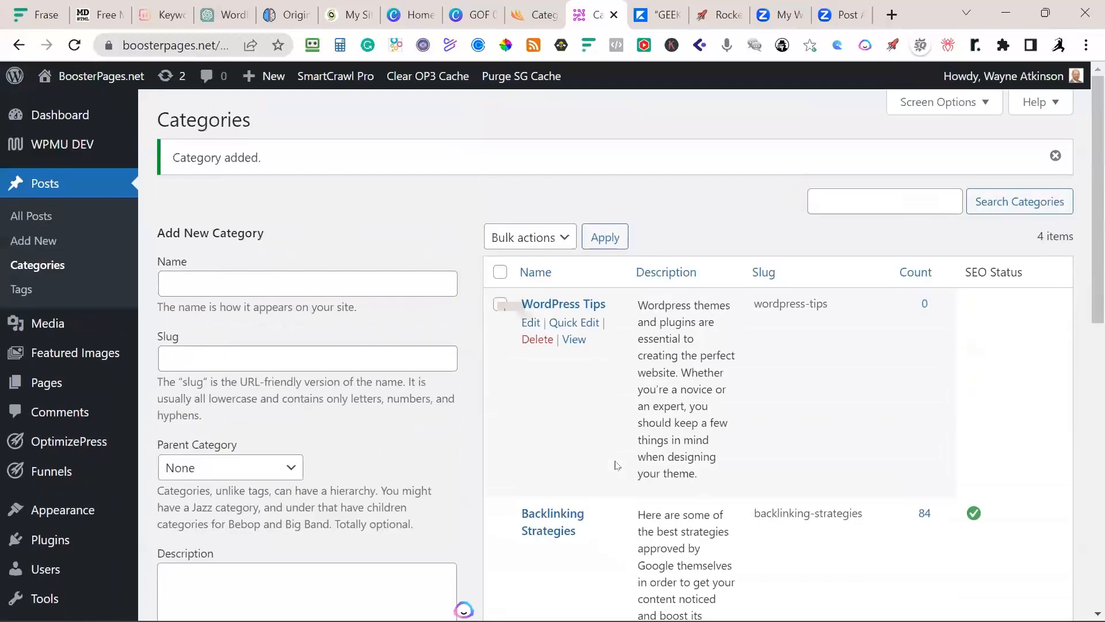
pyautogui.scroll(-3, 585, 463)
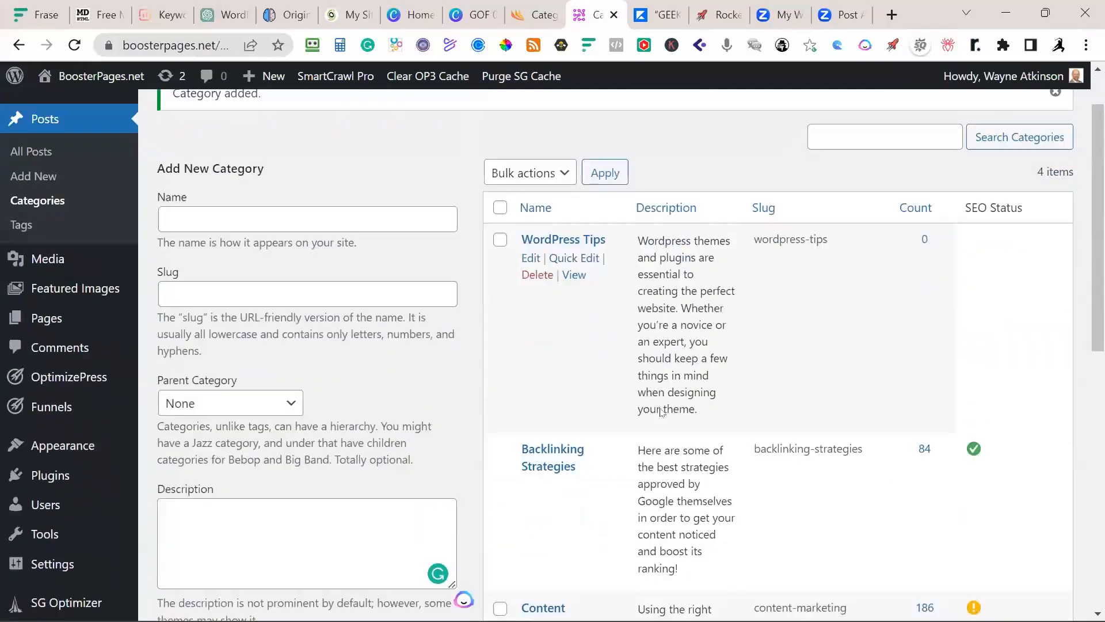
pyautogui.scroll(-4, 676, 392)
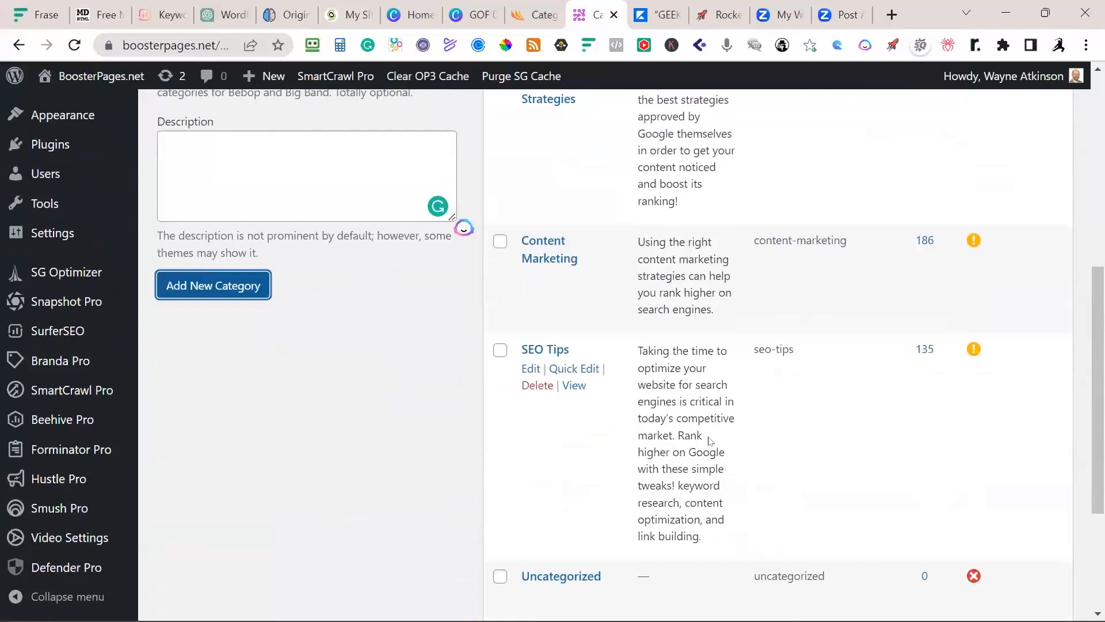
pyautogui.scroll(4, 676, 398)
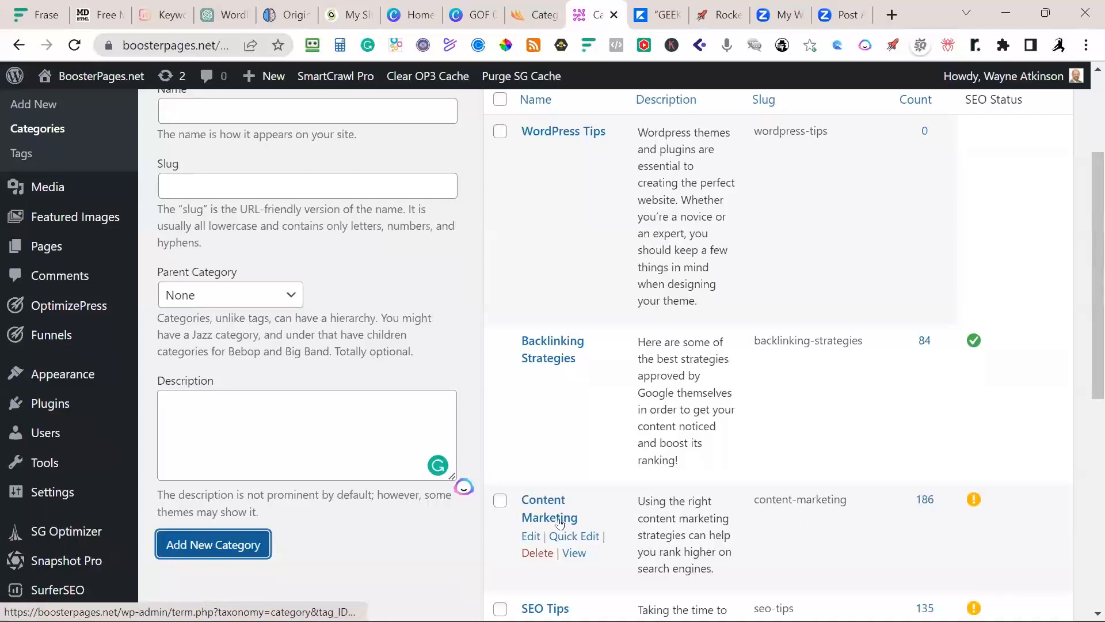
pyautogui.scroll(-3, 725, 524)
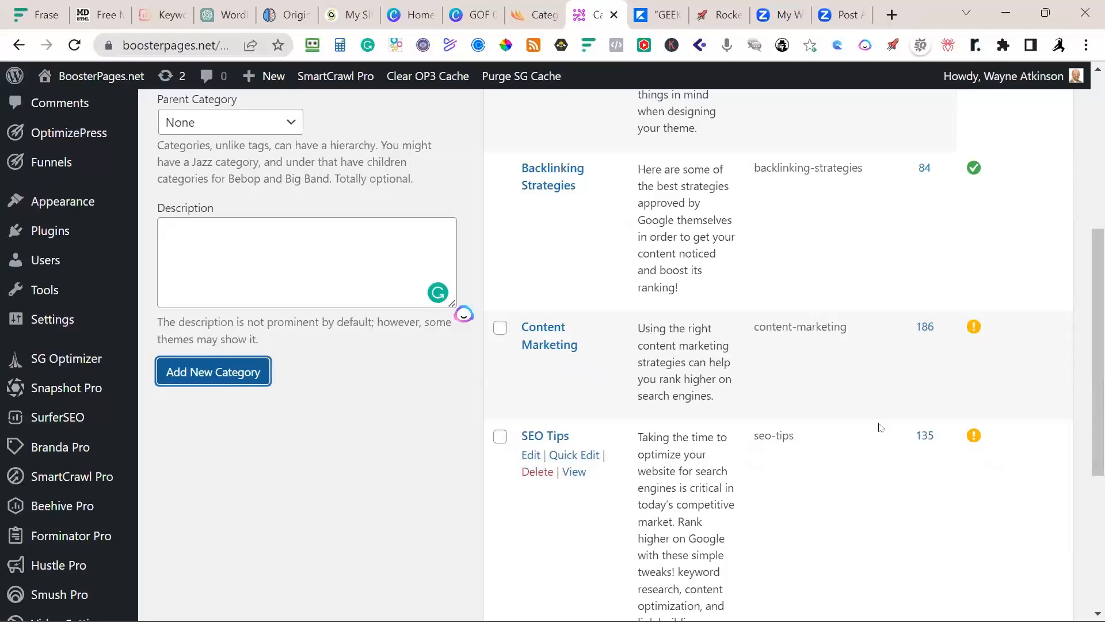
pyautogui.scroll(1, 879, 427)
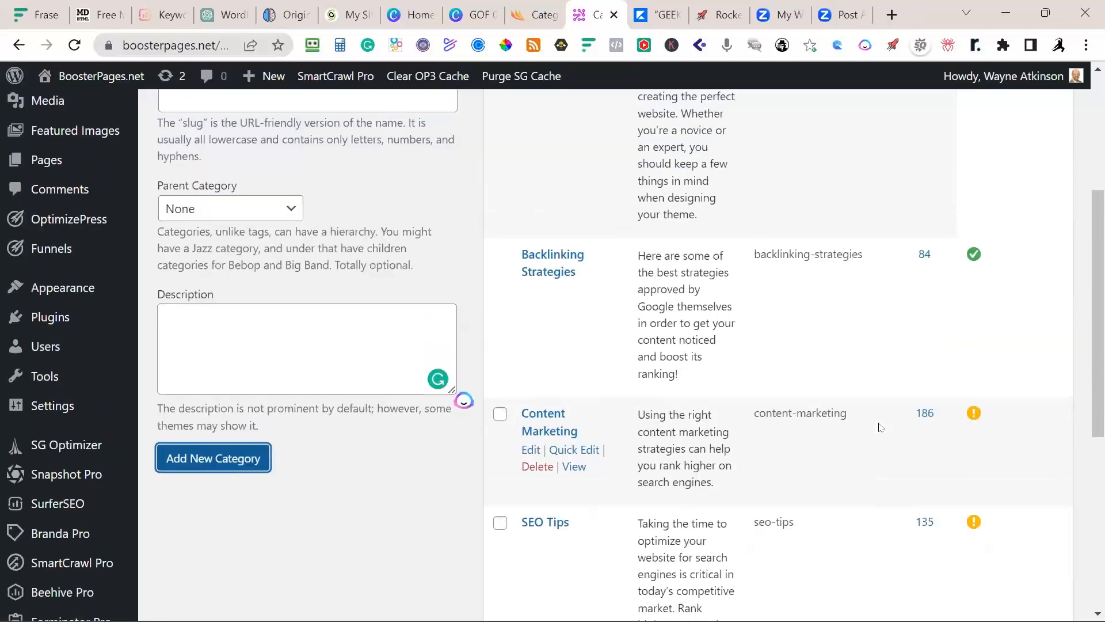
pyautogui.scroll(3, 879, 427)
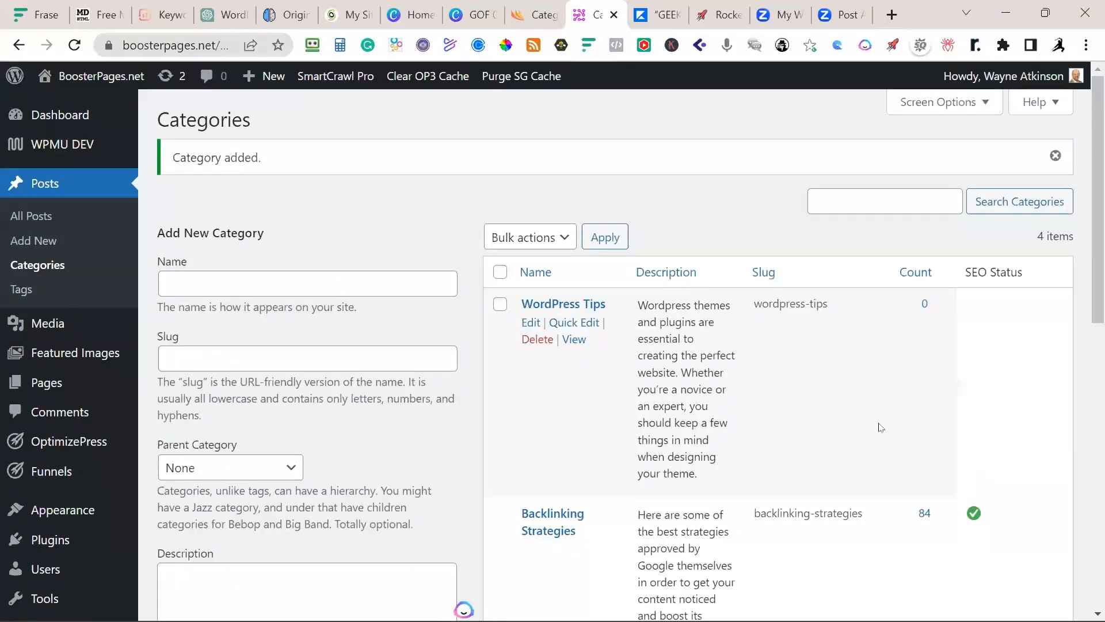
pyautogui.scroll(-4, 879, 427)
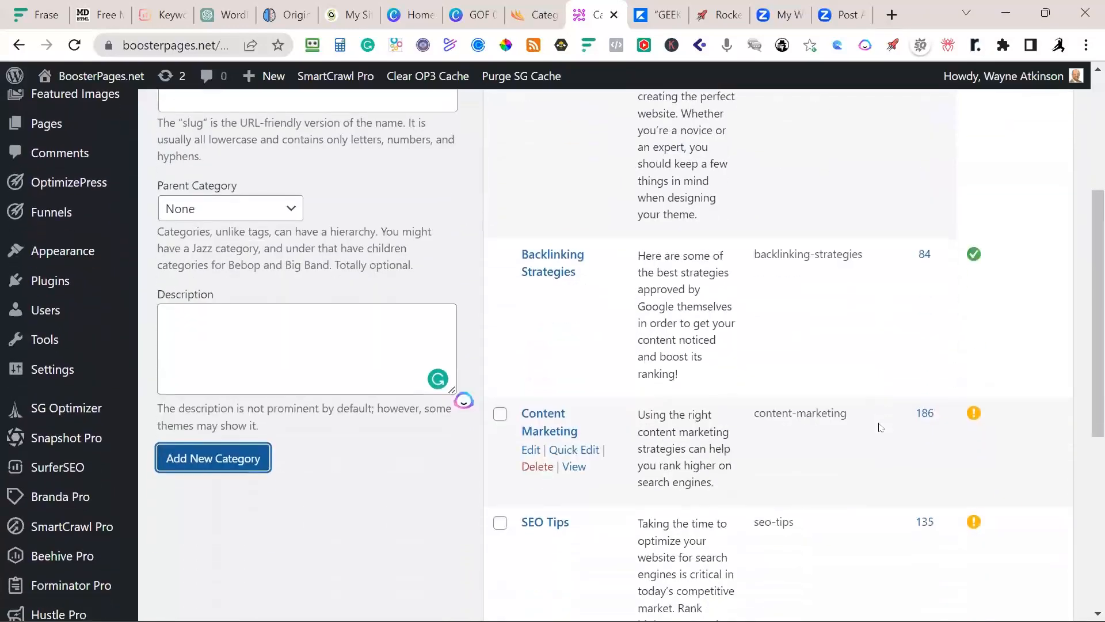
pyautogui.scroll(3, 879, 427)
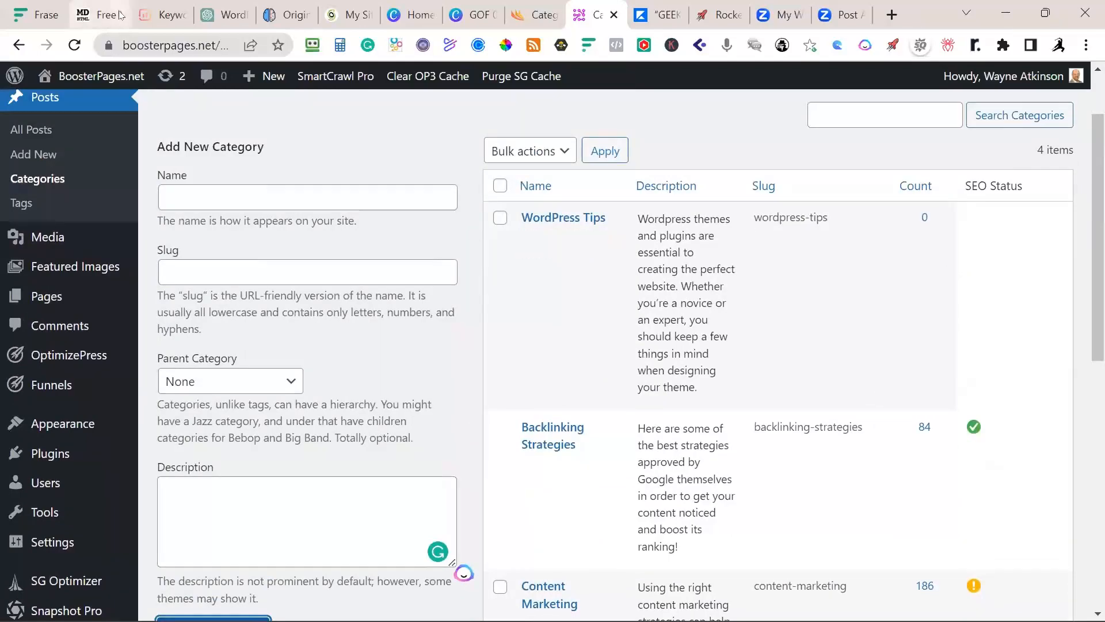
# Switch to Surfer's Keyword Research page and look through the keyword research history, from autoblogging to visual backlinking
pyautogui.click(149, 18)
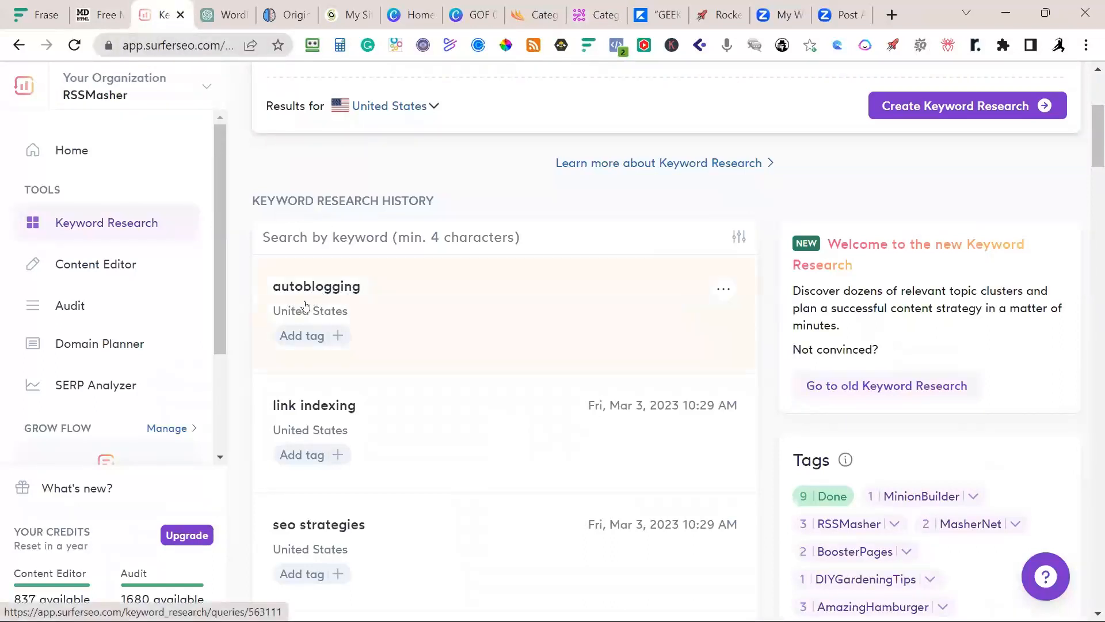
pyautogui.scroll(-1, 369, 432)
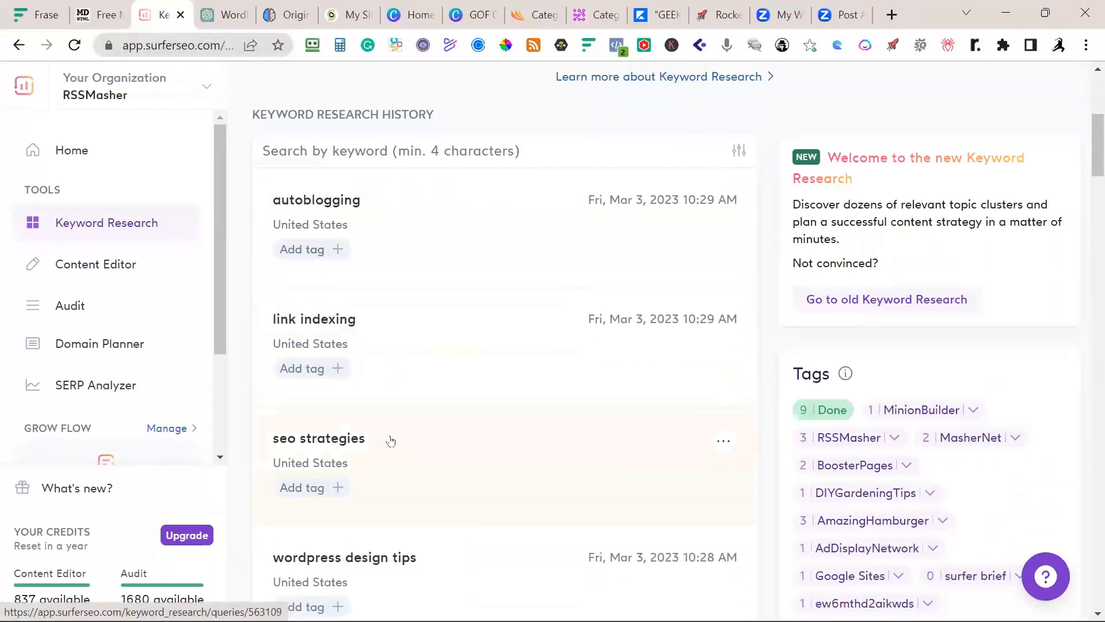
pyautogui.scroll(-2, 403, 444)
pyautogui.scroll(-2, 444, 380)
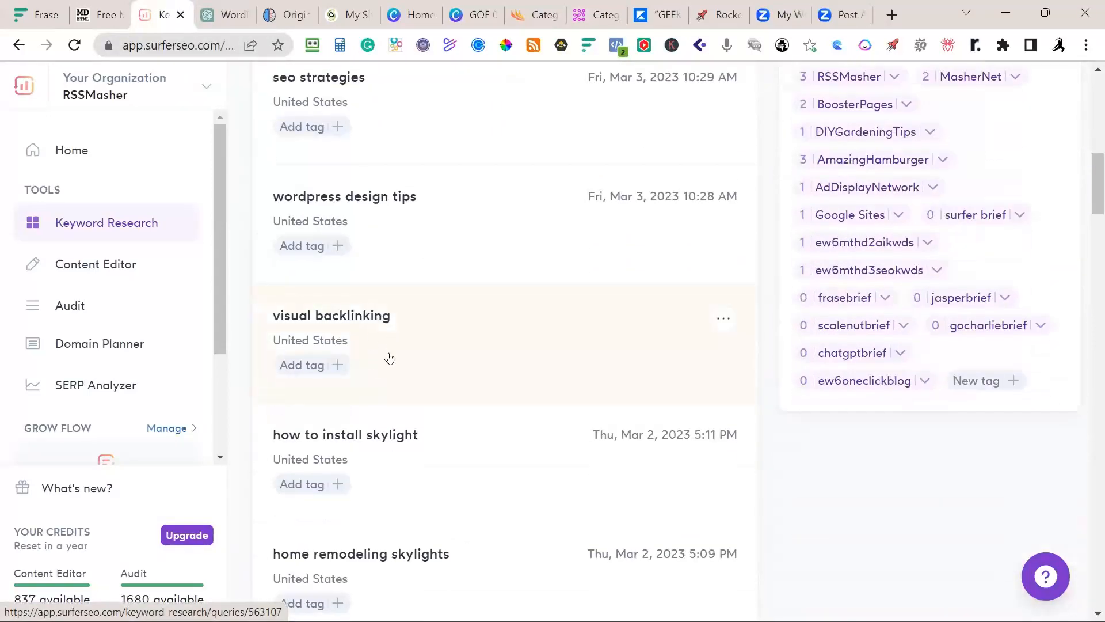
pyautogui.scroll(9, 493, 318)
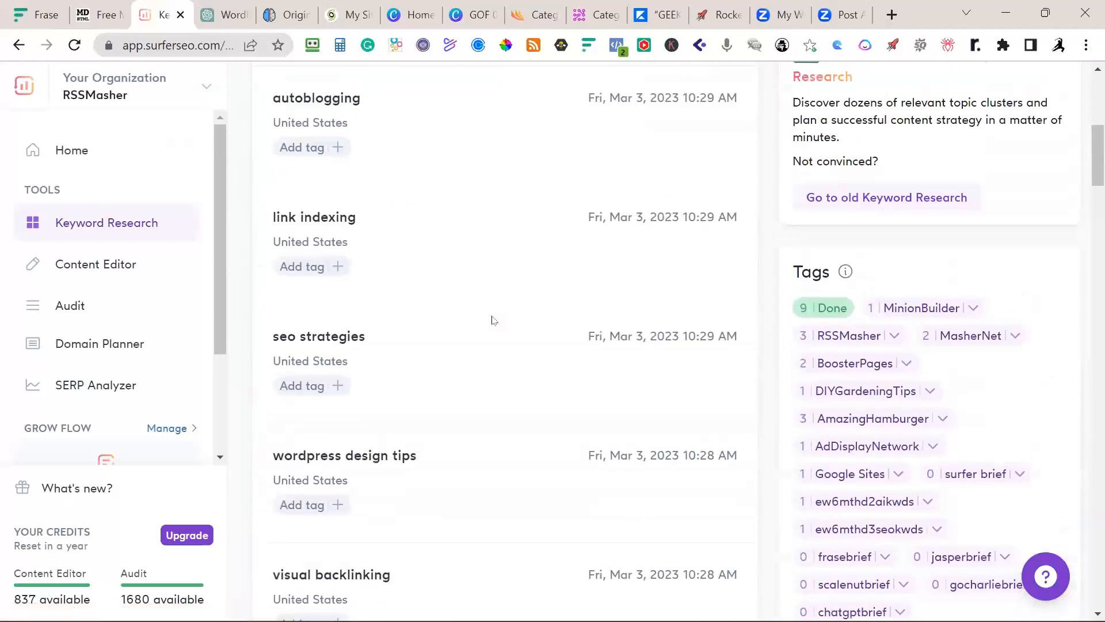
pyautogui.scroll(3, 493, 318)
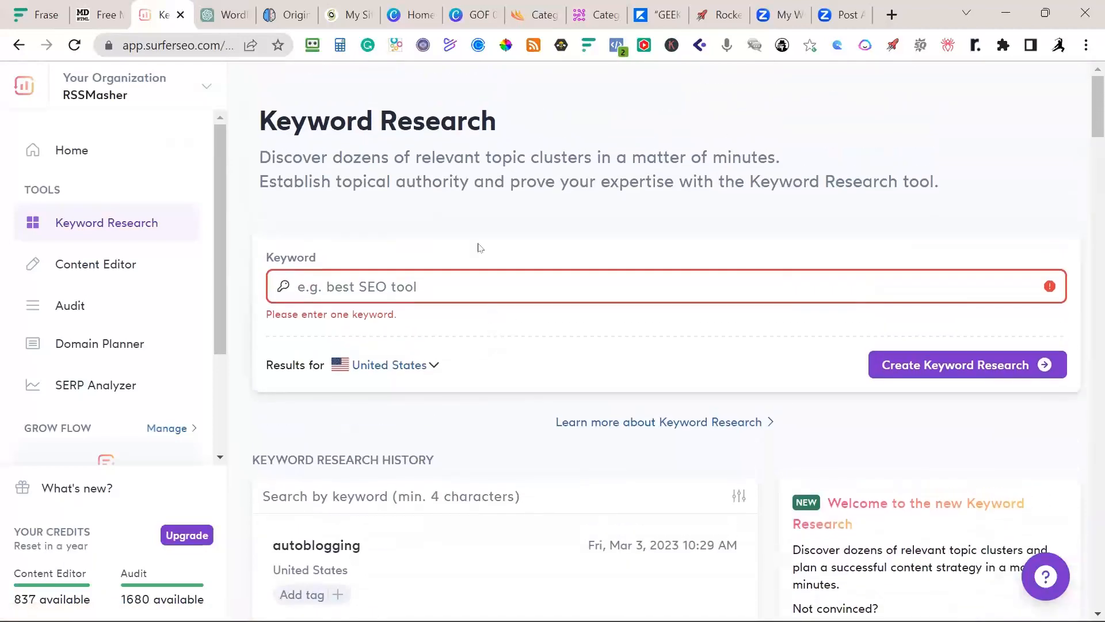
# View Surfer's home overview and return to the Keyword Research tool
pyautogui.click(89, 151)
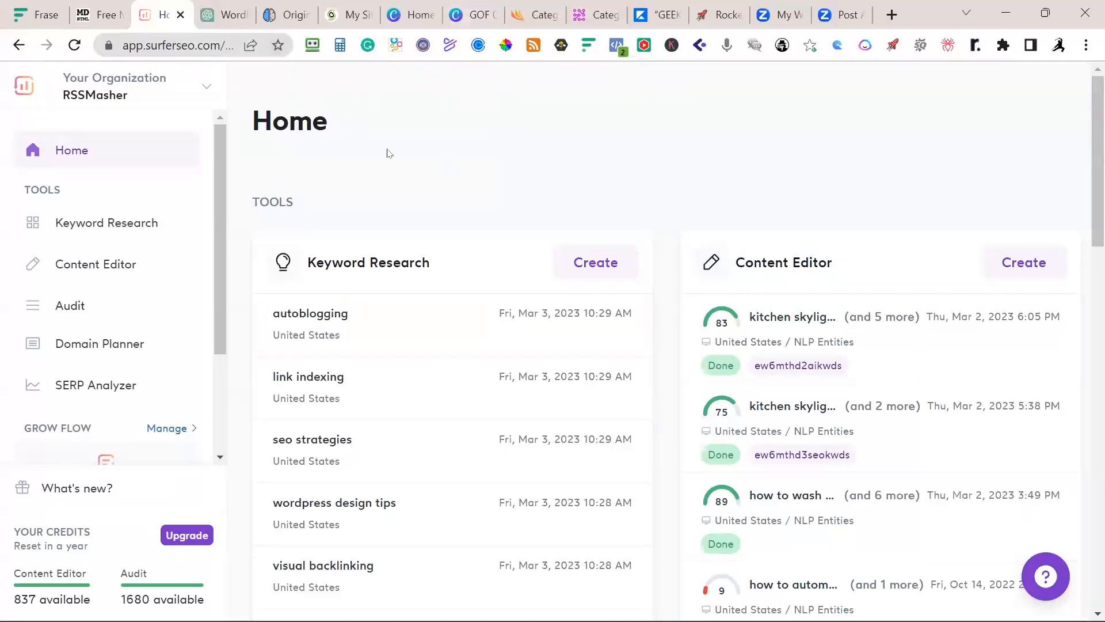
pyautogui.click(119, 226)
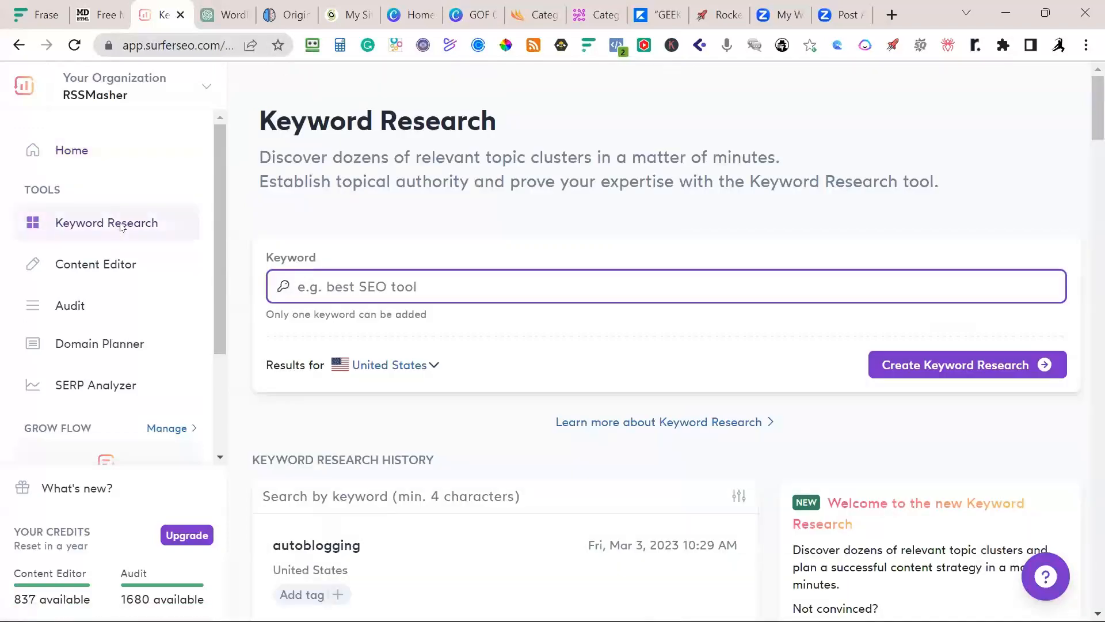
# Open the "visual backlinking" entry from the keyword research history and view its cluster summary
pyautogui.scroll(-3, 172, 234)
pyautogui.scroll(-1, 527, 369)
pyautogui.scroll(-12, 528, 369)
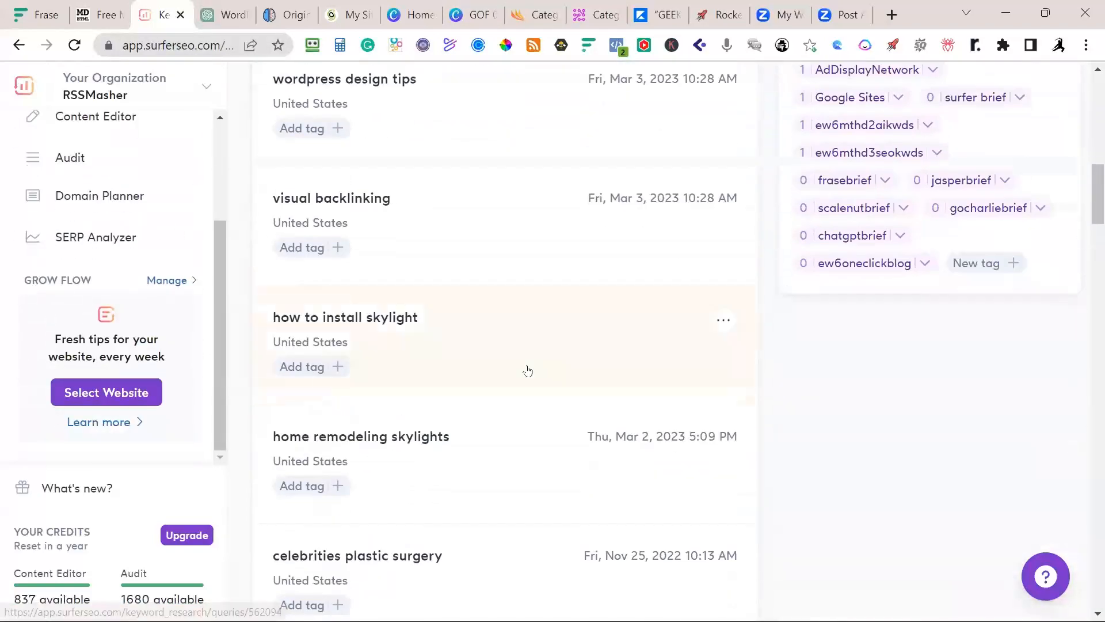
pyautogui.click(374, 199)
pyautogui.scroll(10, 375, 197)
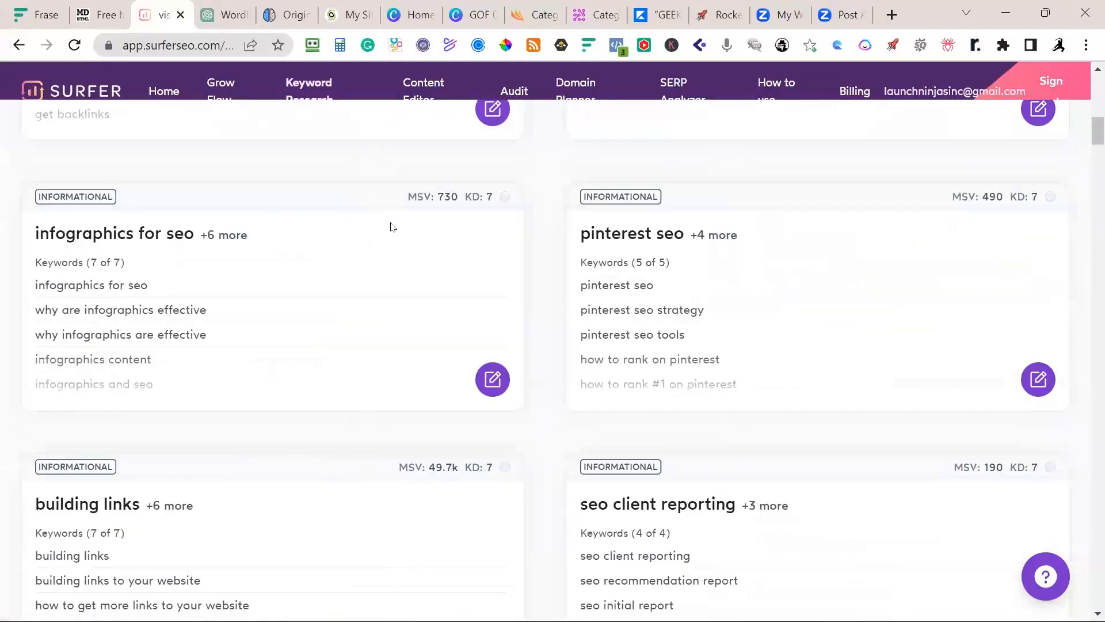
pyautogui.scroll(1, 429, 310)
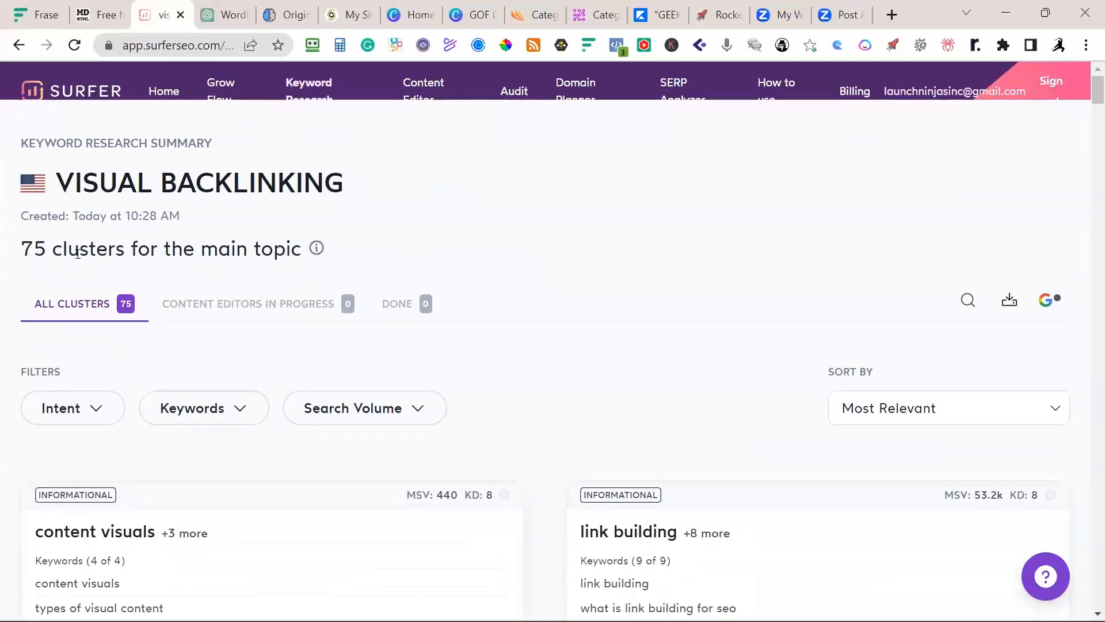
# Inspect the detailed view of the "content visuals" cluster for search volume, traffic and difficulty, and close it
pyautogui.scroll(-3, 380, 301)
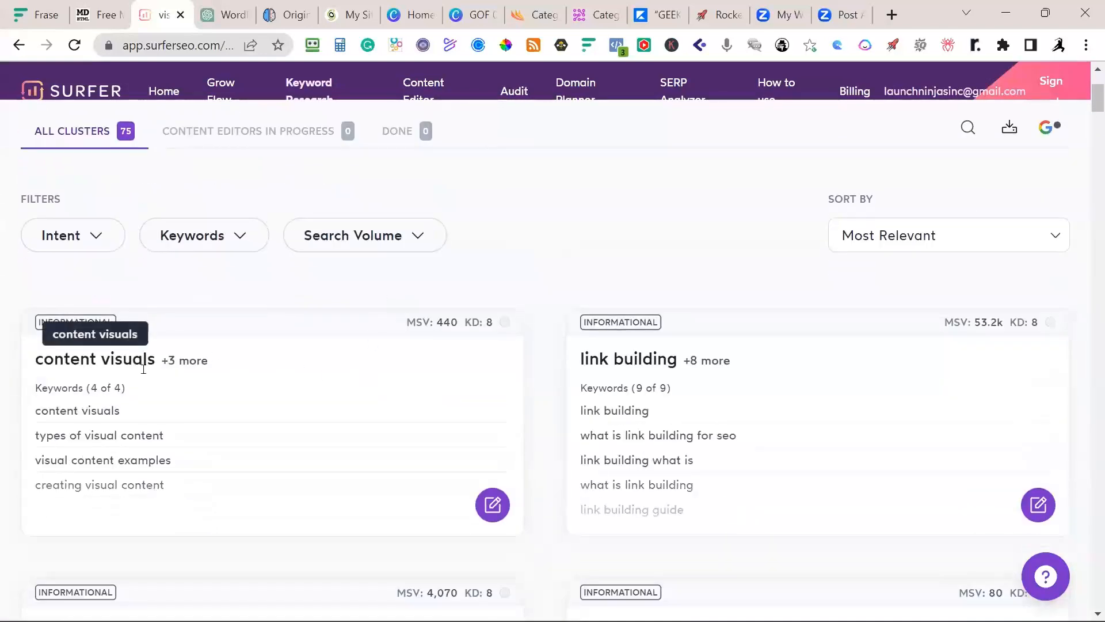
pyautogui.moveTo(267, 424)
pyautogui.click(281, 445)
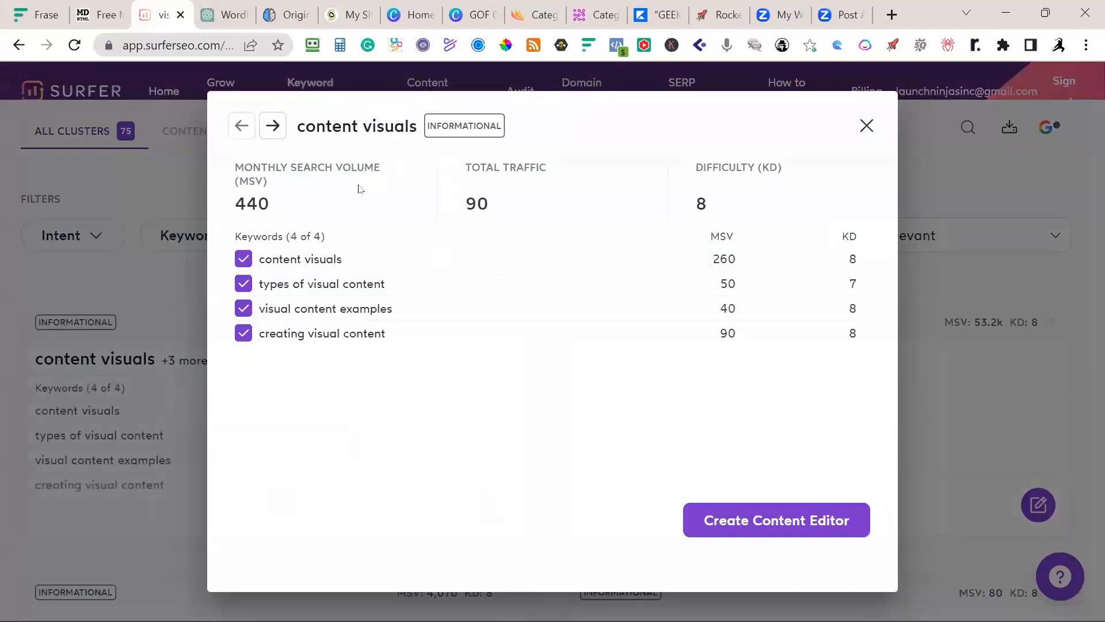
pyautogui.moveTo(498, 136)
pyautogui.click(867, 125)
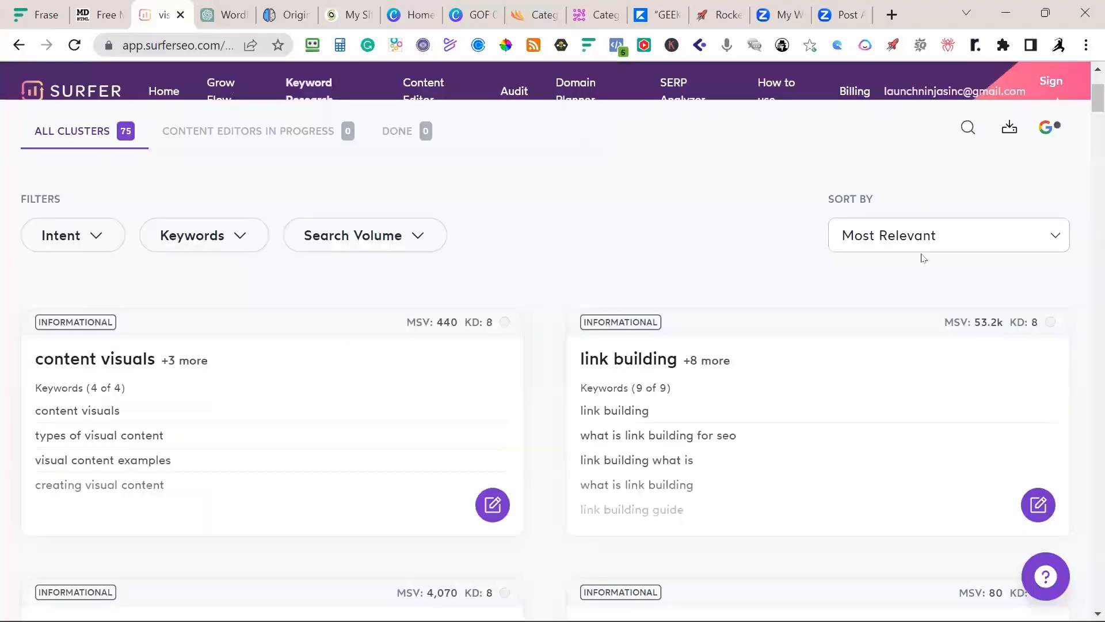
# Filter the visual backlinking clusters by Informational intent and sort them by Difficulty: Low to High
pyautogui.scroll(3, 518, 262)
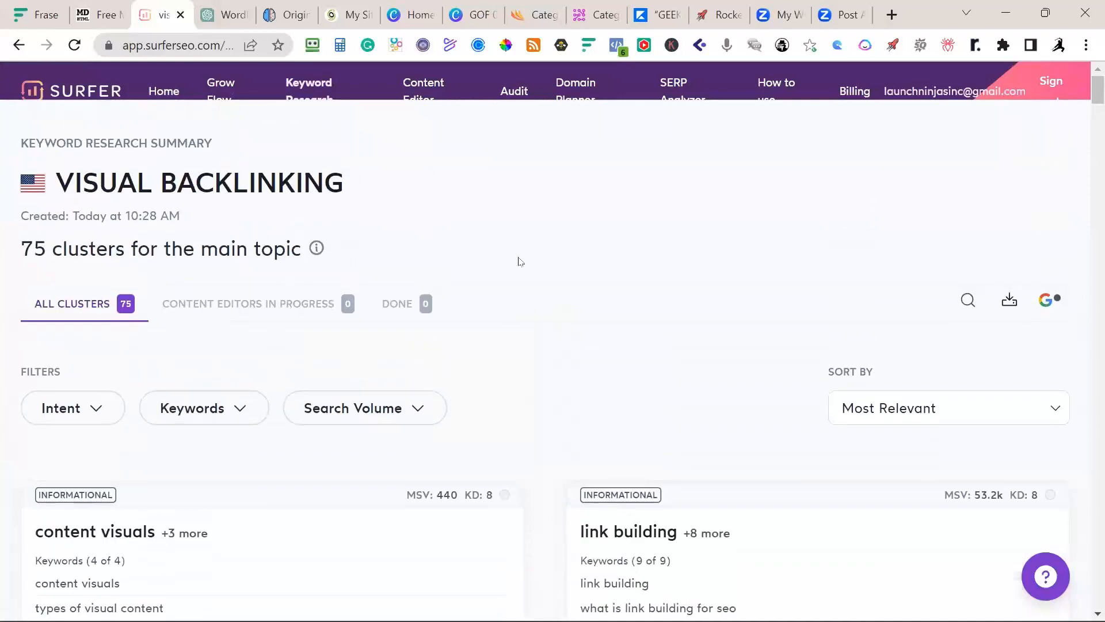
pyautogui.click(101, 419)
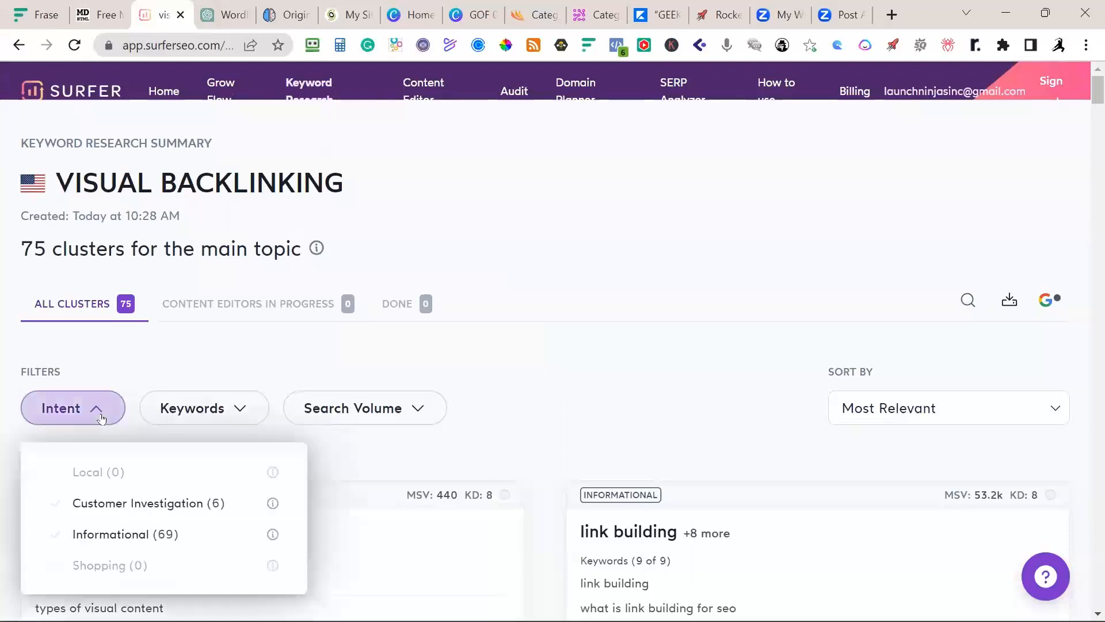
pyautogui.click(125, 537)
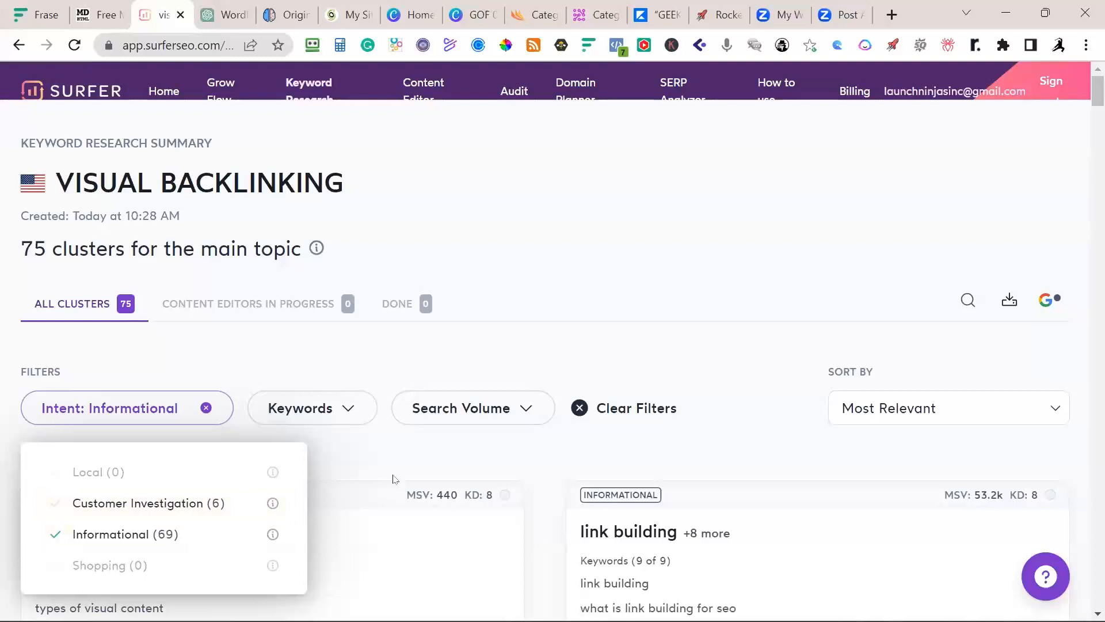
pyautogui.scroll(-3, 394, 479)
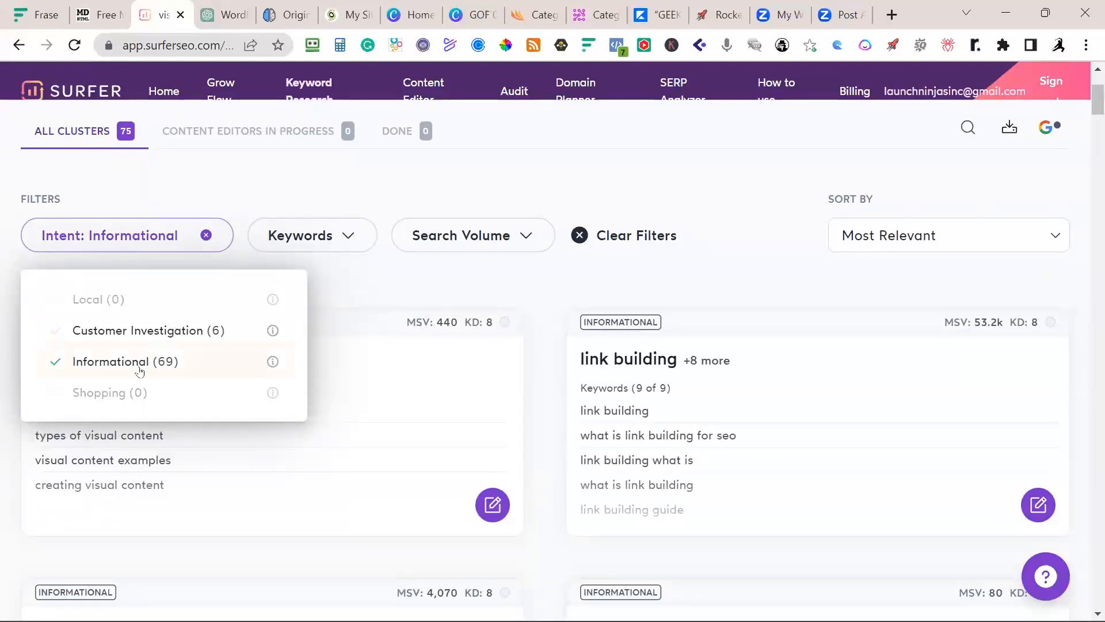
pyautogui.click(540, 288)
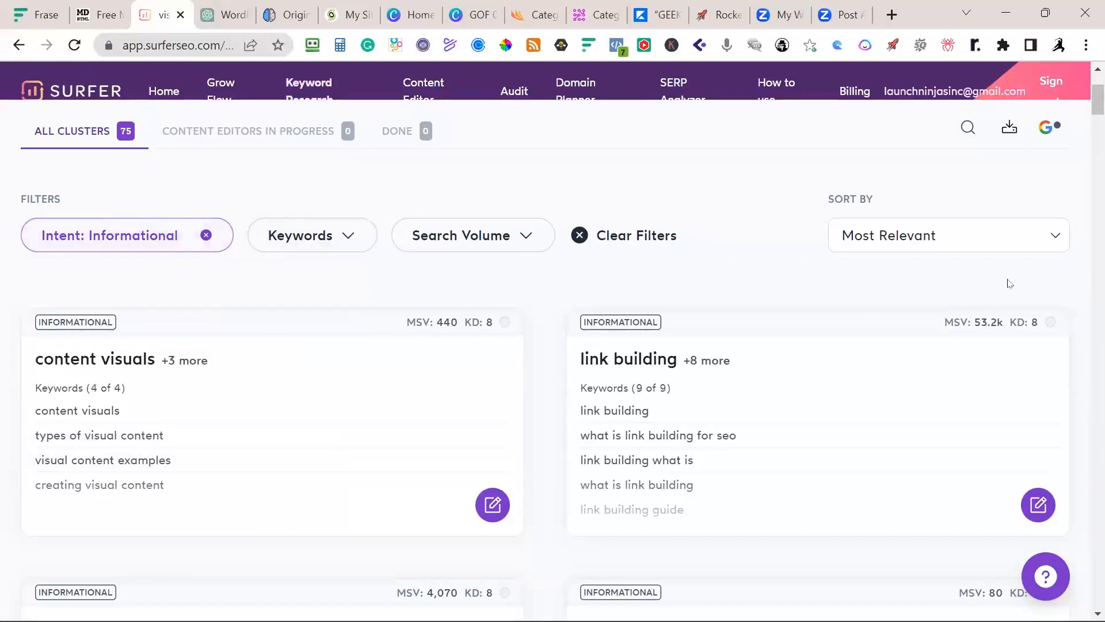
pyautogui.click(1034, 243)
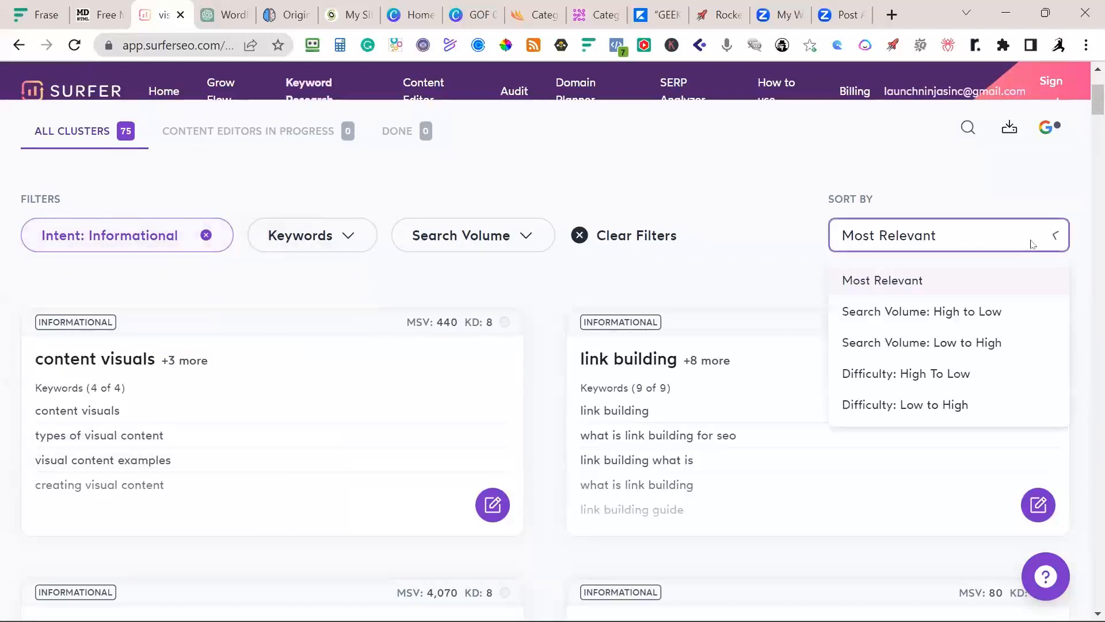
pyautogui.click(905, 404)
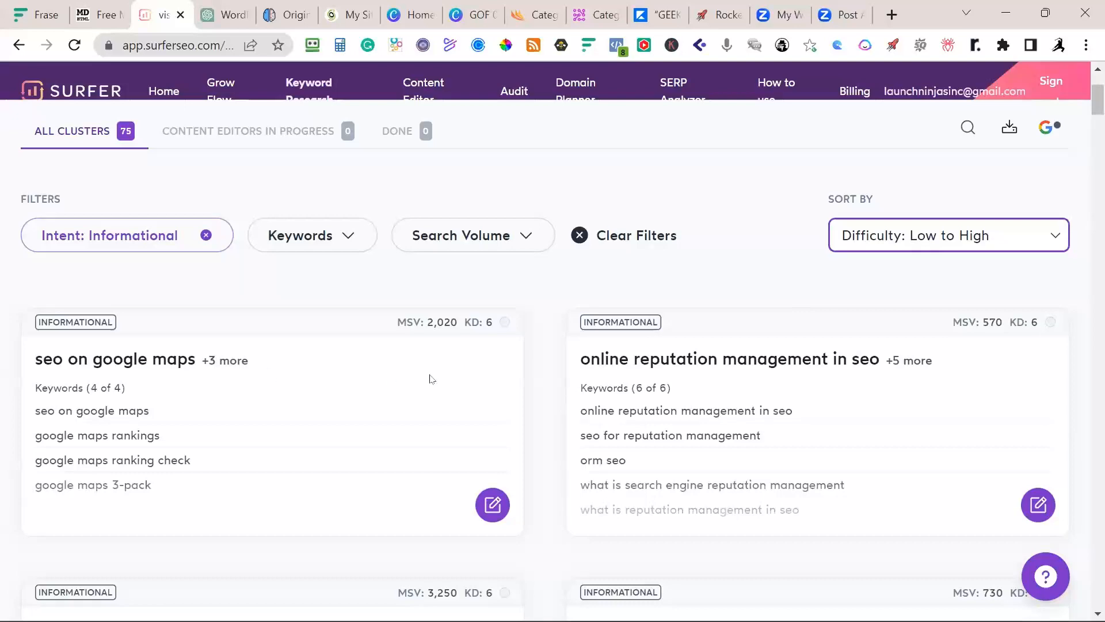
# Look through the sorted clusters, examine the detailed view of "pinterest seo" and close it
pyautogui.scroll(3, 431, 378)
pyautogui.scroll(-5, 431, 378)
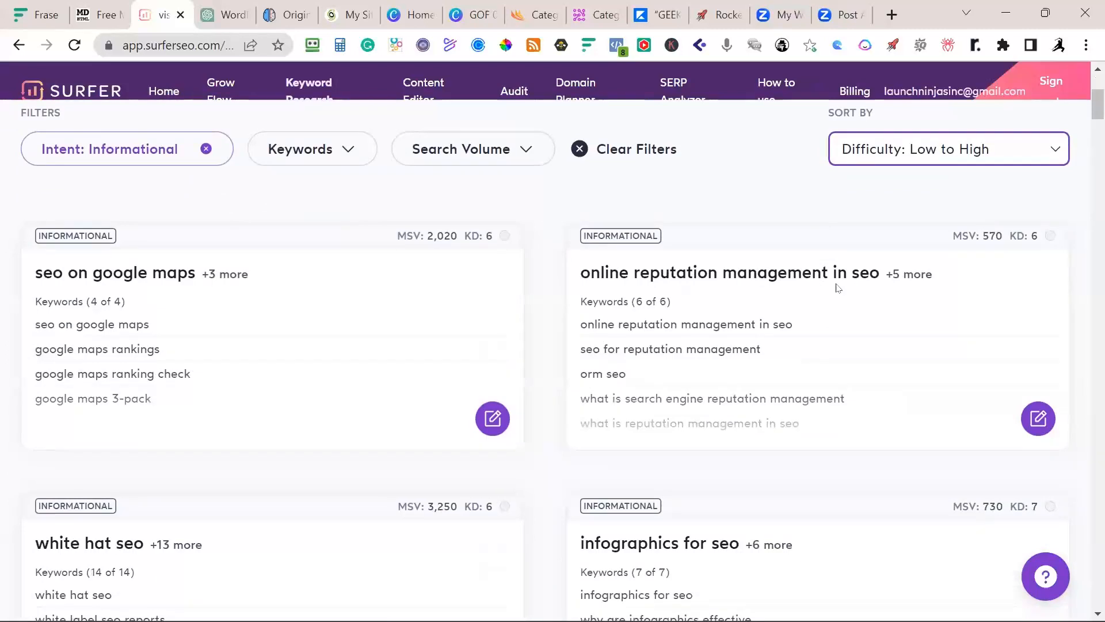
pyautogui.scroll(-5, 828, 301)
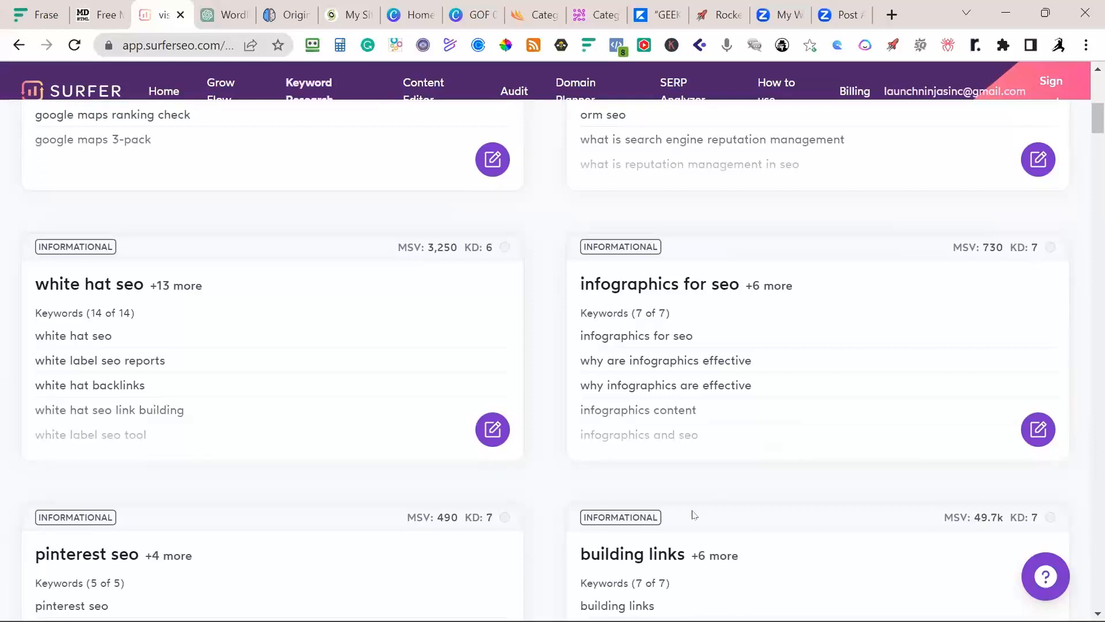
pyautogui.scroll(-3, 691, 513)
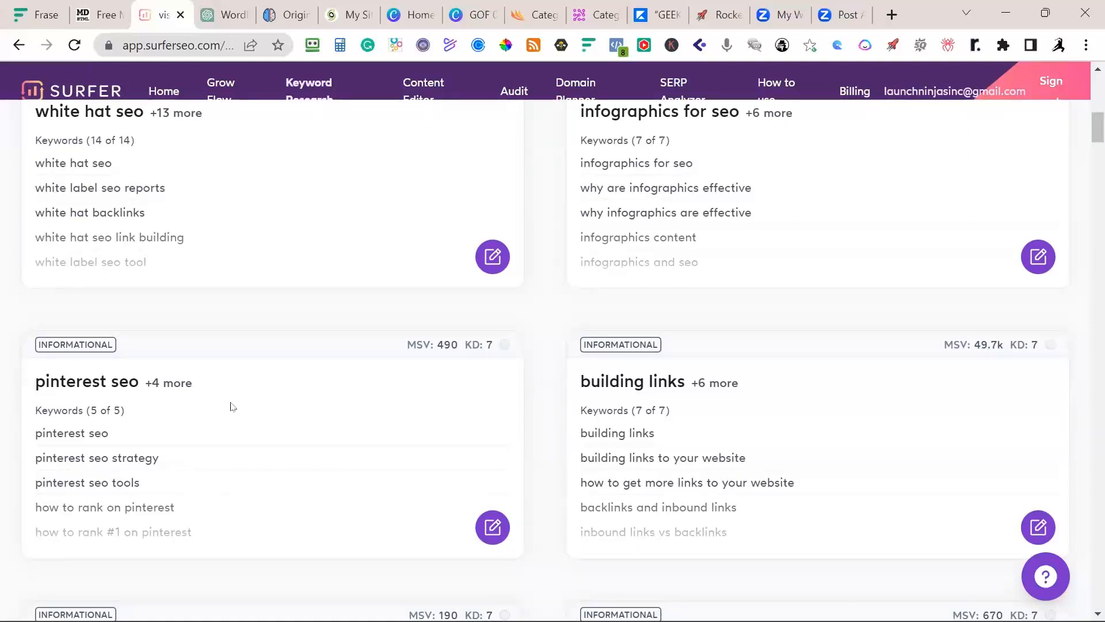
pyautogui.moveTo(338, 444)
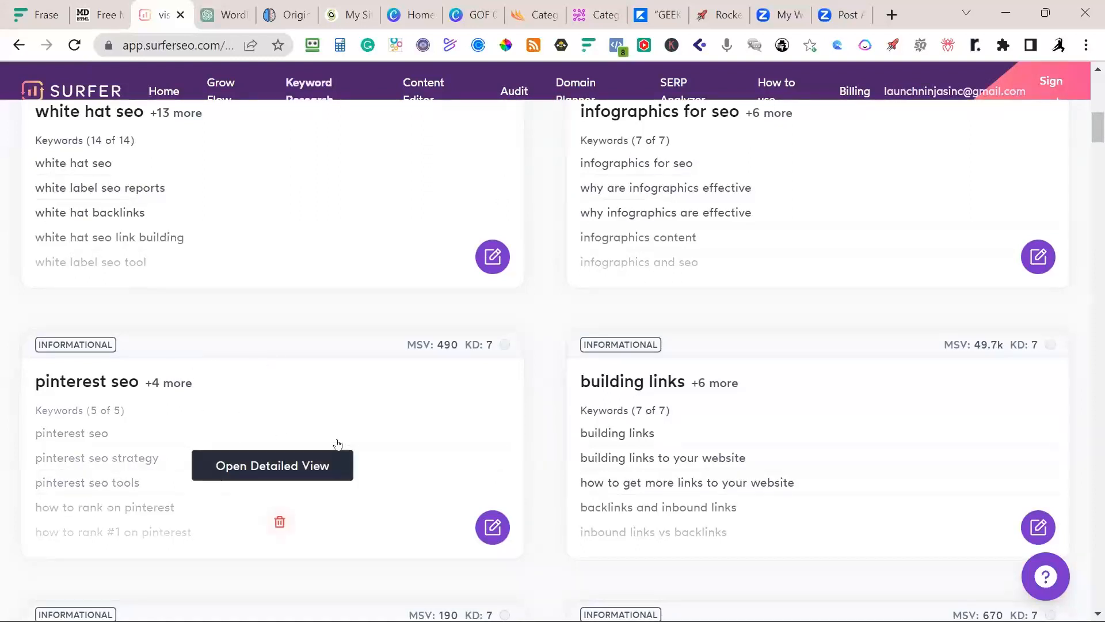
pyautogui.click(314, 466)
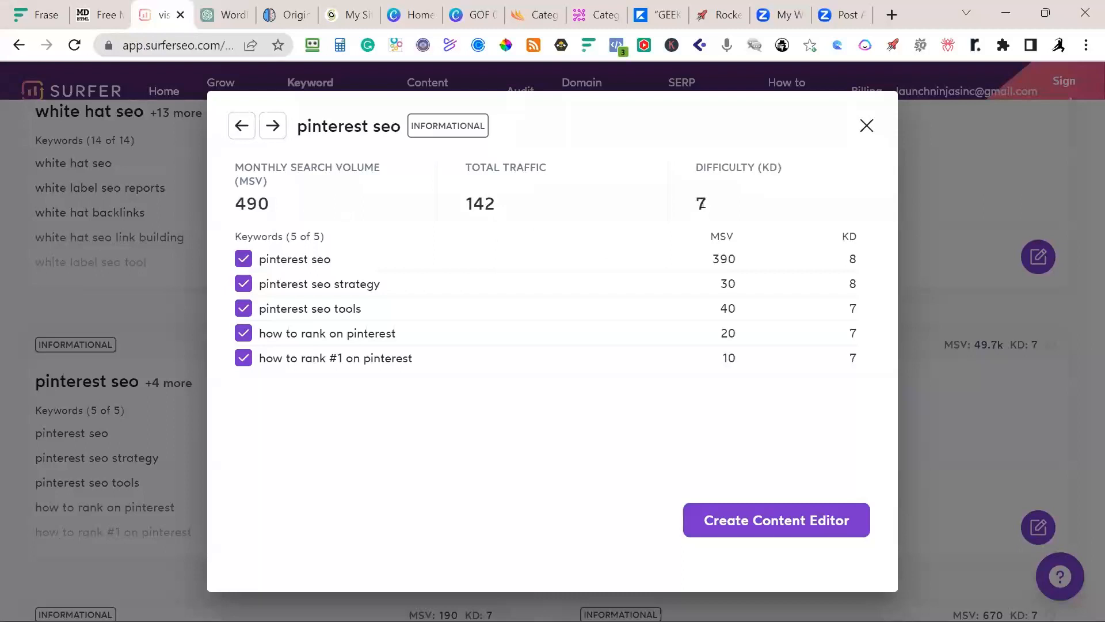
pyautogui.click(866, 126)
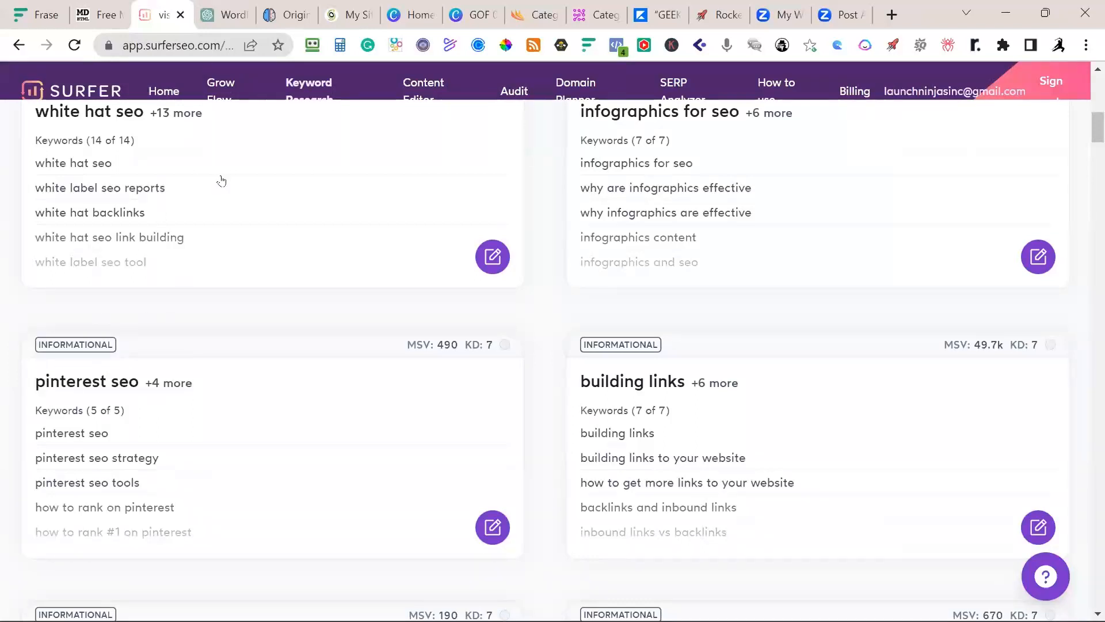
# Switch to ChatGPT, open the Pinterest SEO Strategies conversation and review the blog content ideas at its start
pyautogui.click(226, 21)
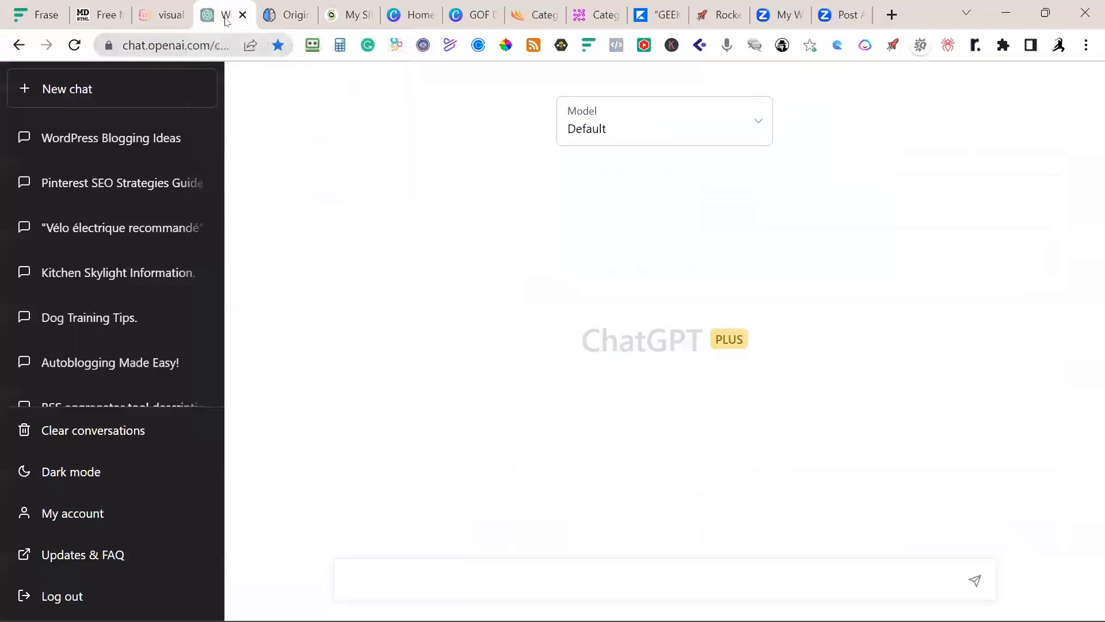
pyautogui.click(128, 182)
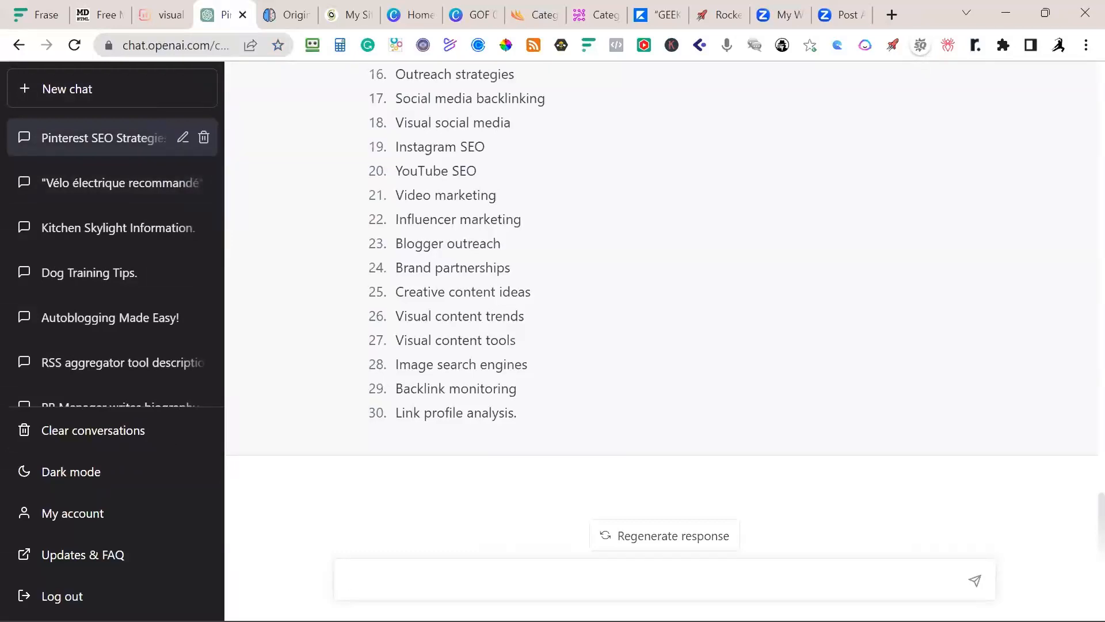
pyautogui.scroll(20, 587, 254)
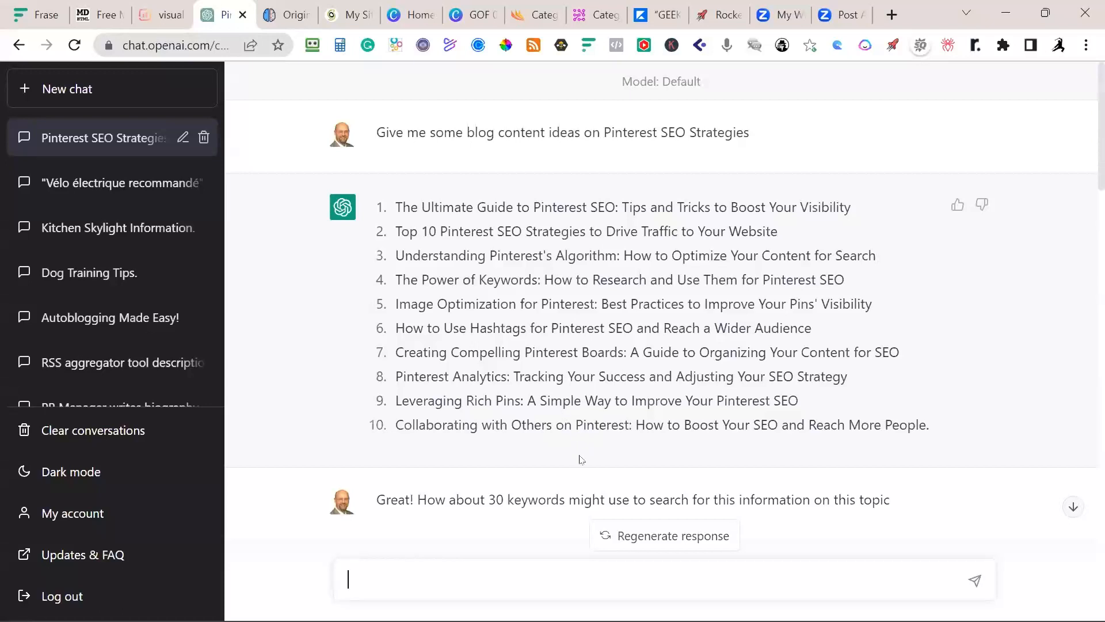
pyautogui.scroll(-1, 582, 460)
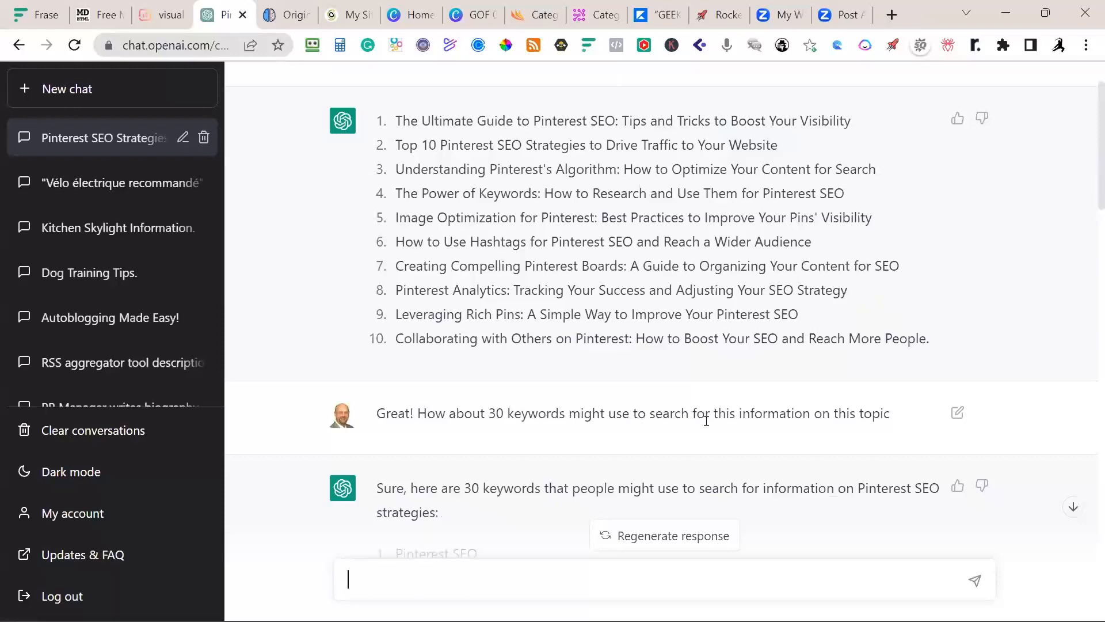
pyautogui.scroll(-2, 719, 403)
pyautogui.scroll(4, 730, 288)
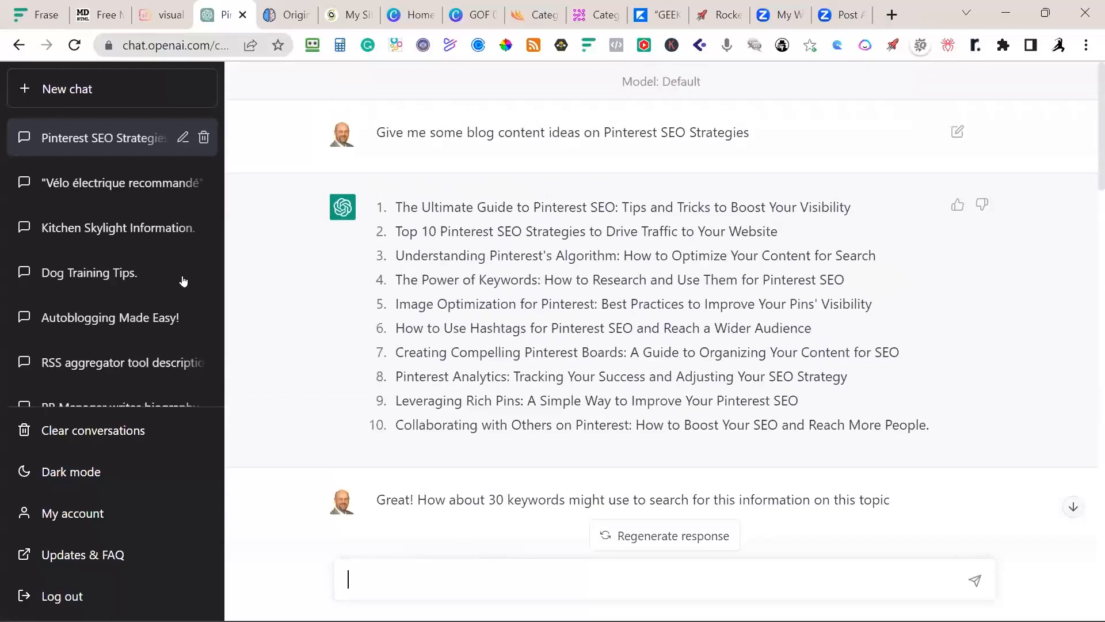
# Read through the list of Pinterest SEO search keywords in the conversation's second answer
pyautogui.scroll(-7, 633, 279)
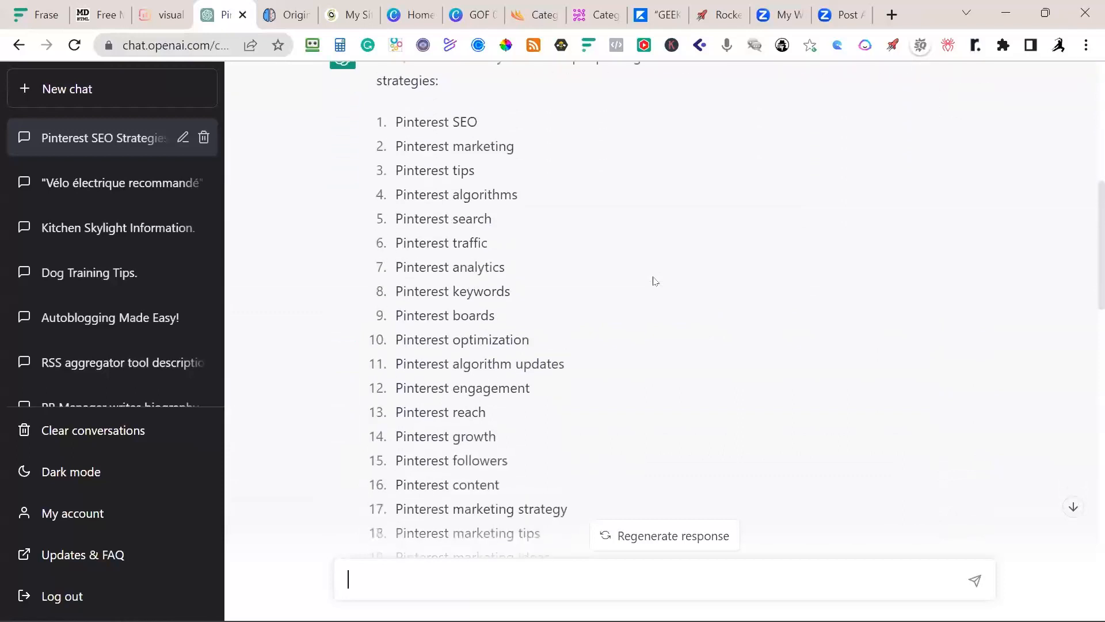
pyautogui.scroll(3, 655, 281)
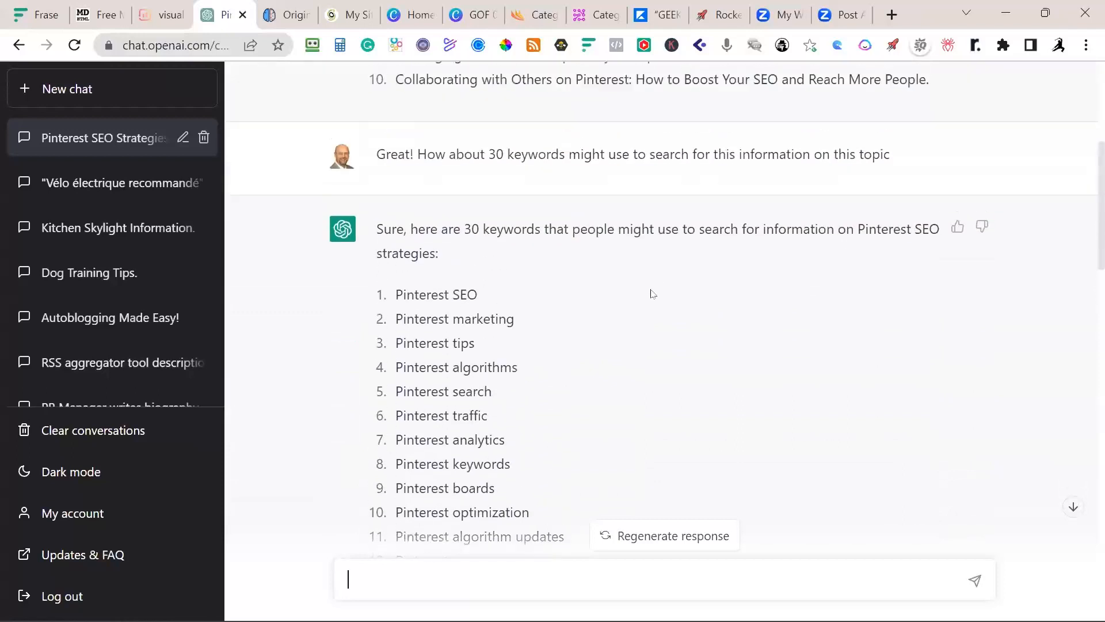
pyautogui.scroll(-2, 647, 316)
pyautogui.scroll(-3, 590, 304)
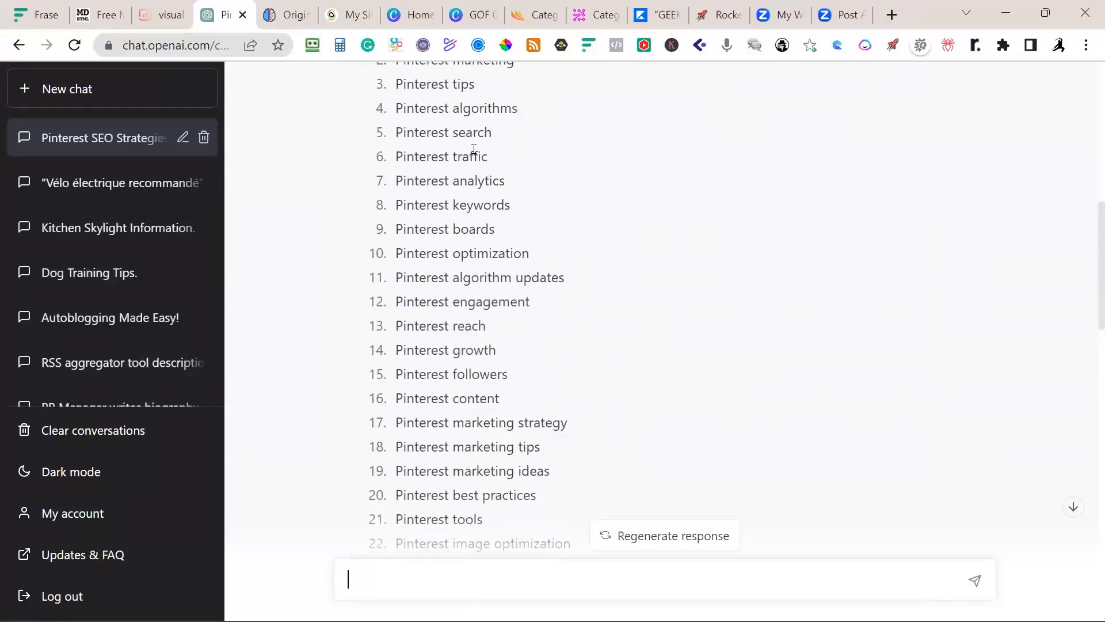
pyautogui.scroll(-3, 408, 403)
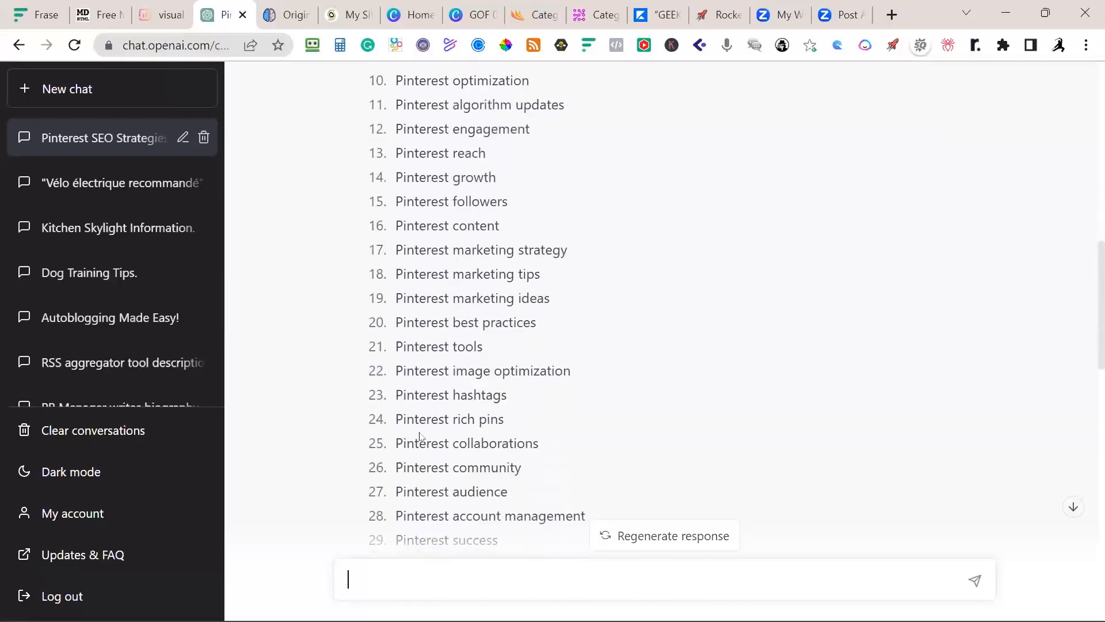
# Examine the follow-up answer's visual backlinking keywords that don't involve Pinterest, and return to the conversation's blog content ideas
pyautogui.scroll(-4, 420, 436)
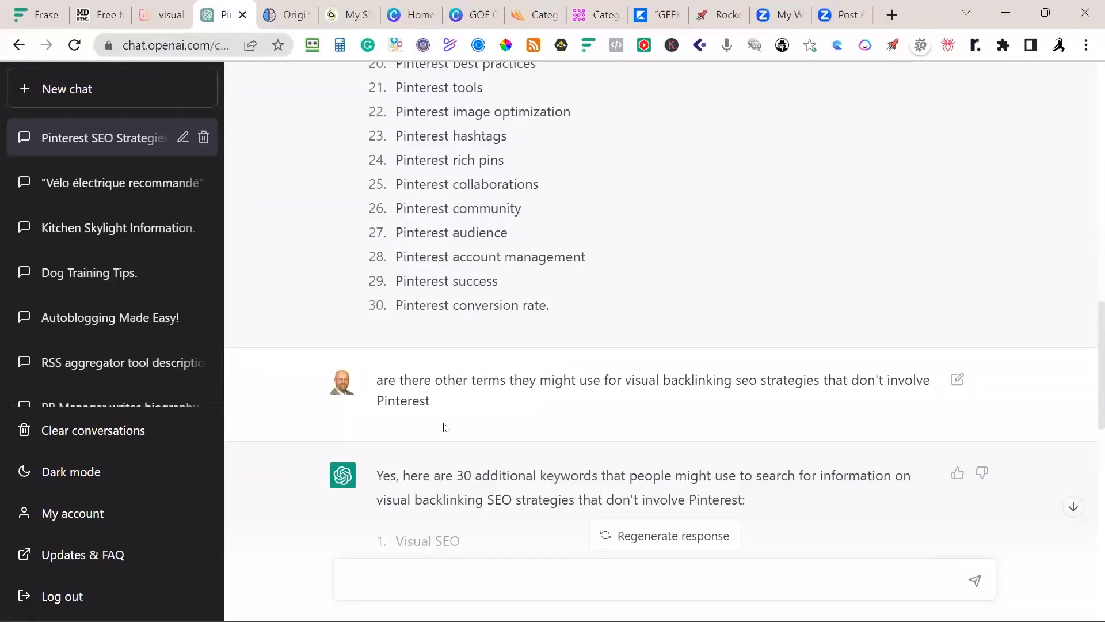
pyautogui.scroll(-5, 424, 420)
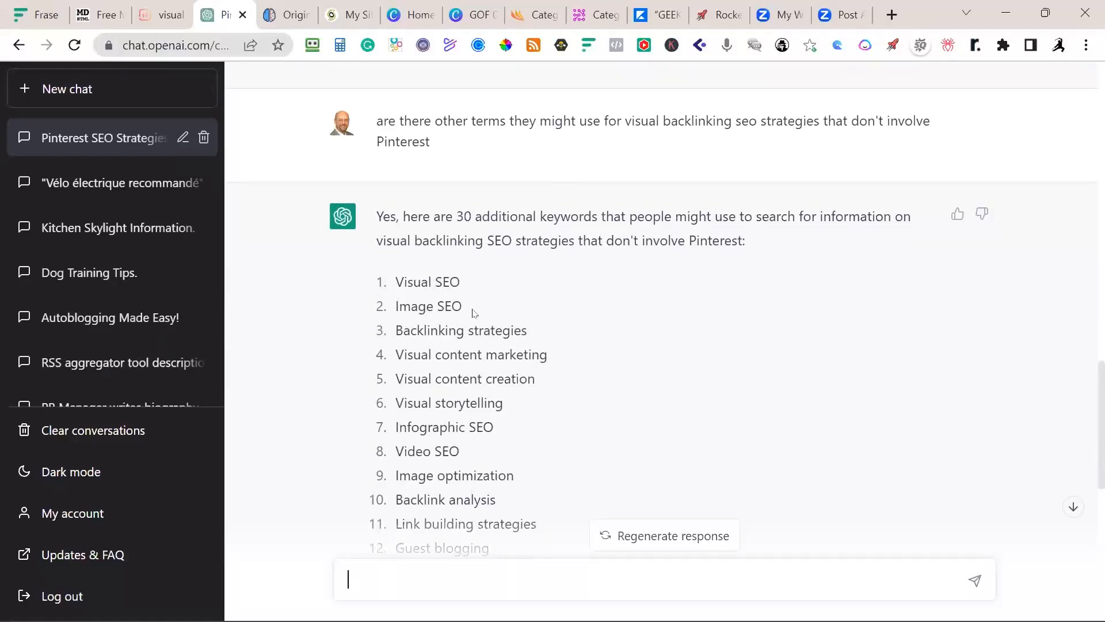
pyautogui.scroll(-3, 441, 389)
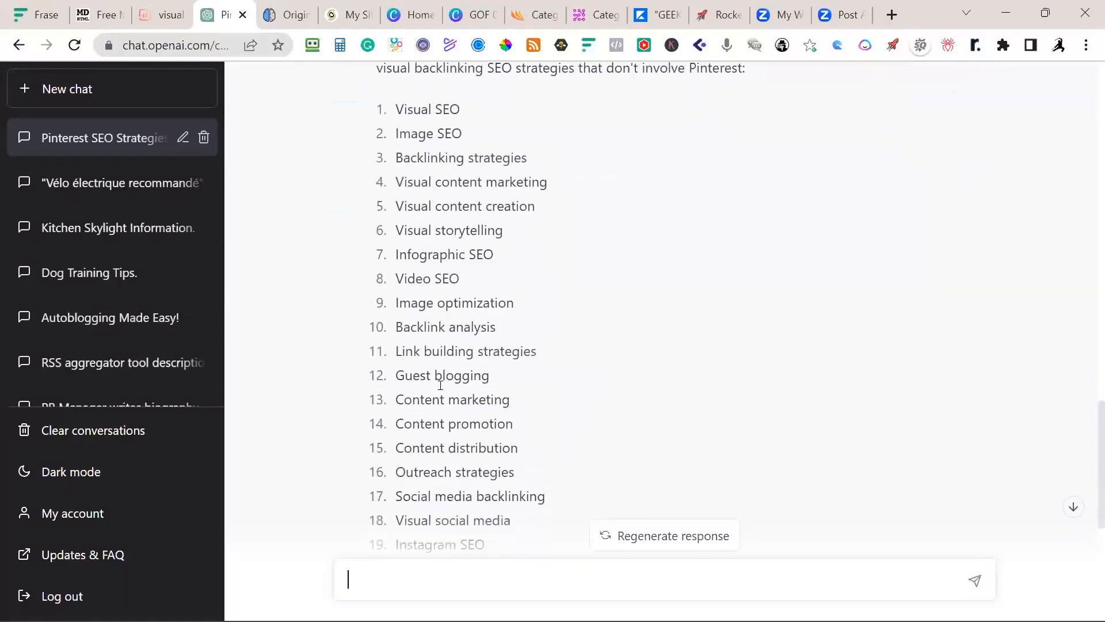
pyautogui.scroll(-5, 441, 389)
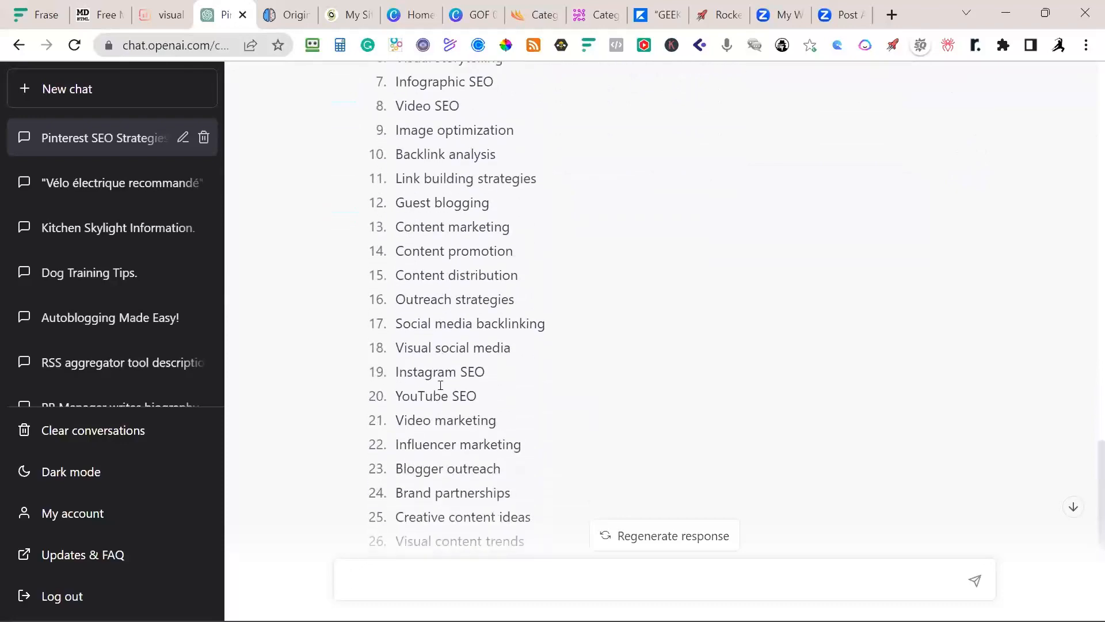
pyautogui.scroll(-3, 441, 385)
pyautogui.scroll(12, 441, 385)
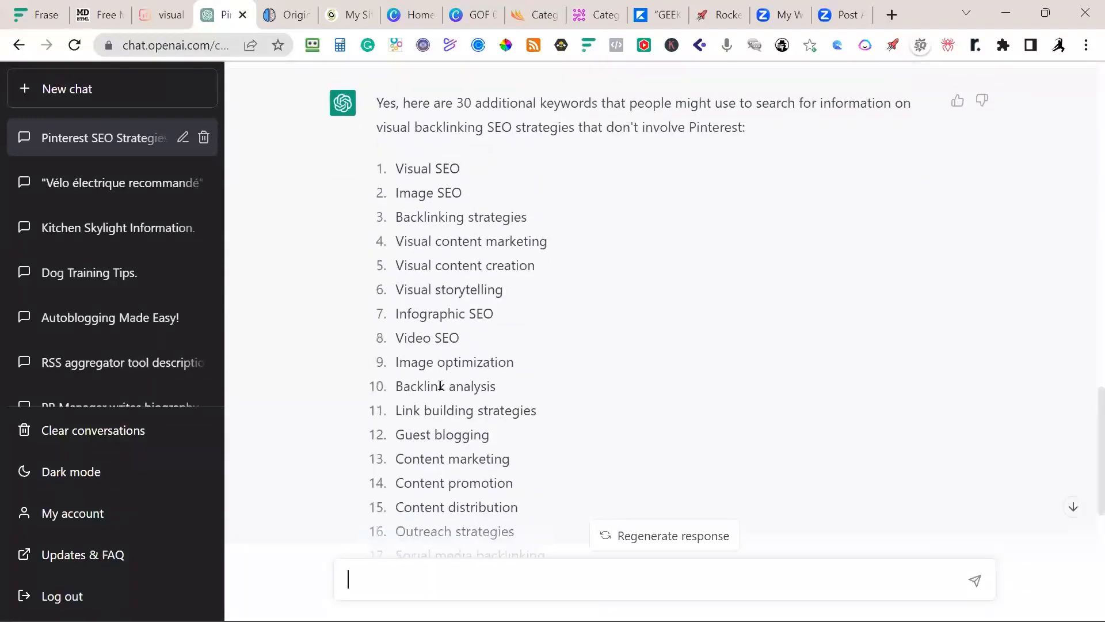
pyautogui.scroll(15, 441, 385)
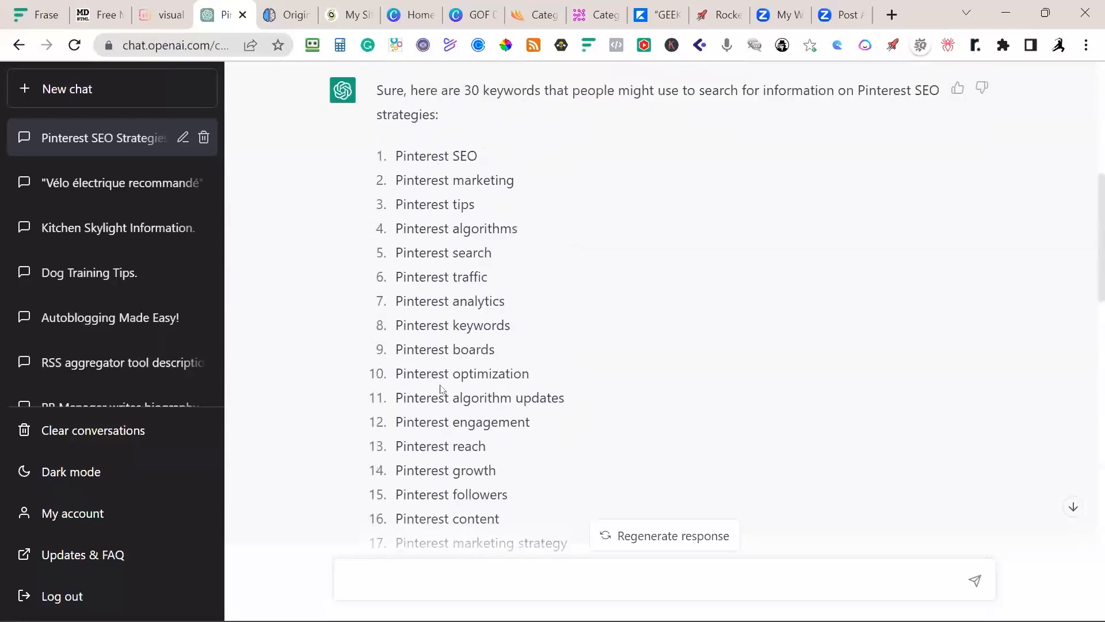
pyautogui.scroll(3, 441, 389)
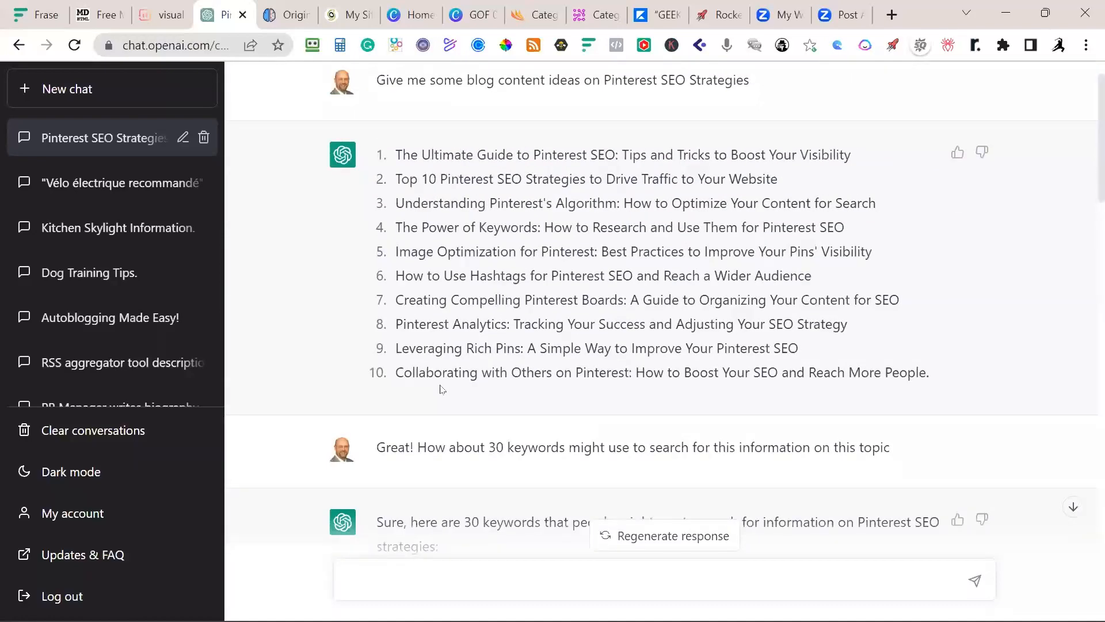
# Switch to ZimmWriter and open its SEO Blog Writer
pyautogui.scroll(1, 441, 389)
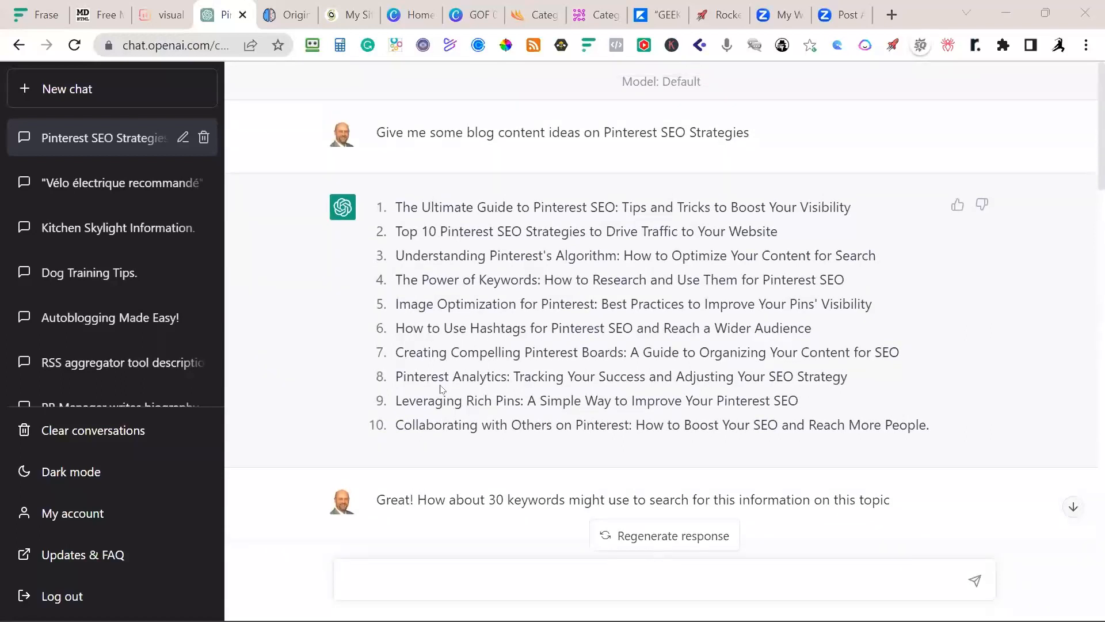
pyautogui.hotkey('alt', 'Tab')
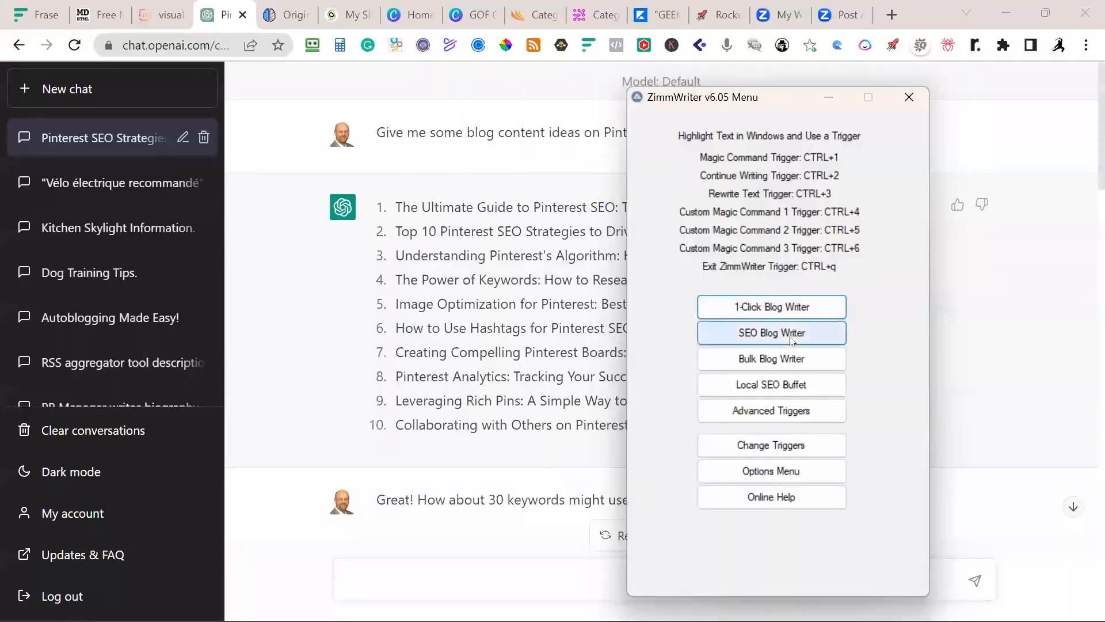
pyautogui.click(792, 340)
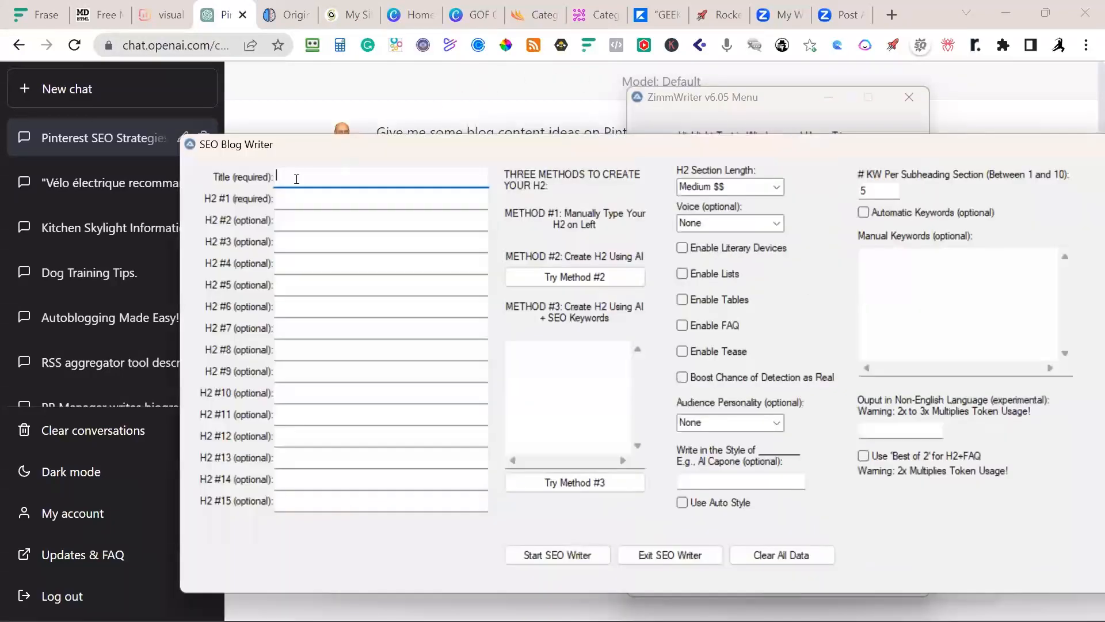
# Copy ChatGPT's first idea, "The Ultimate Guide to Pinterest SEO: Tips and Tricks to Boost Your Visibility", into the SEO Blog Writer's title
pyautogui.click(393, 98)
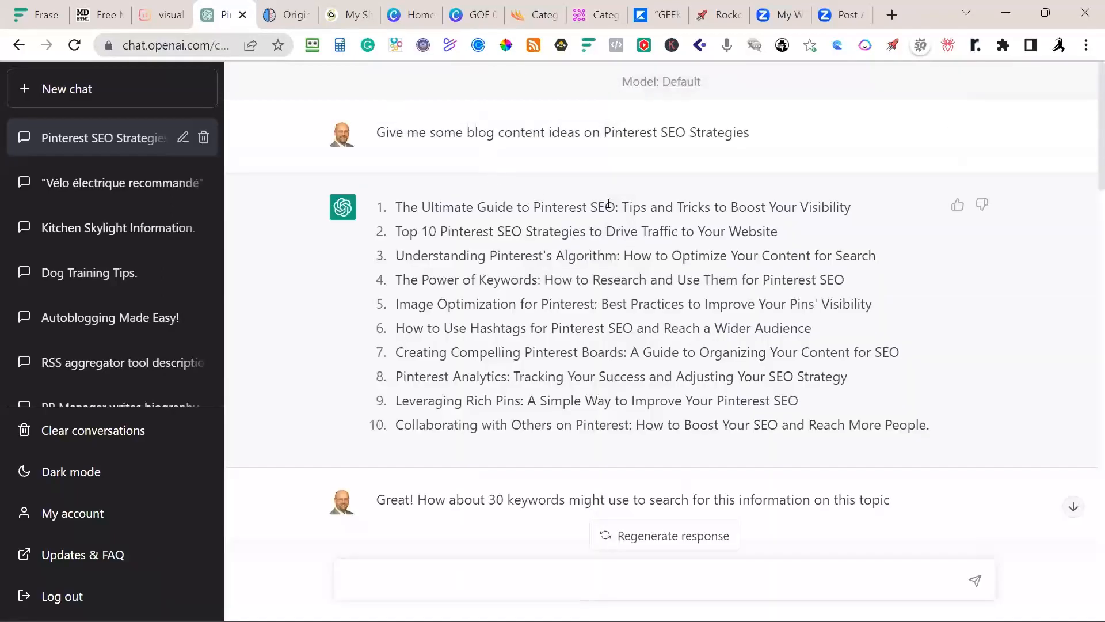
pyautogui.moveTo(850, 207); pyautogui.dragTo(385, 197)
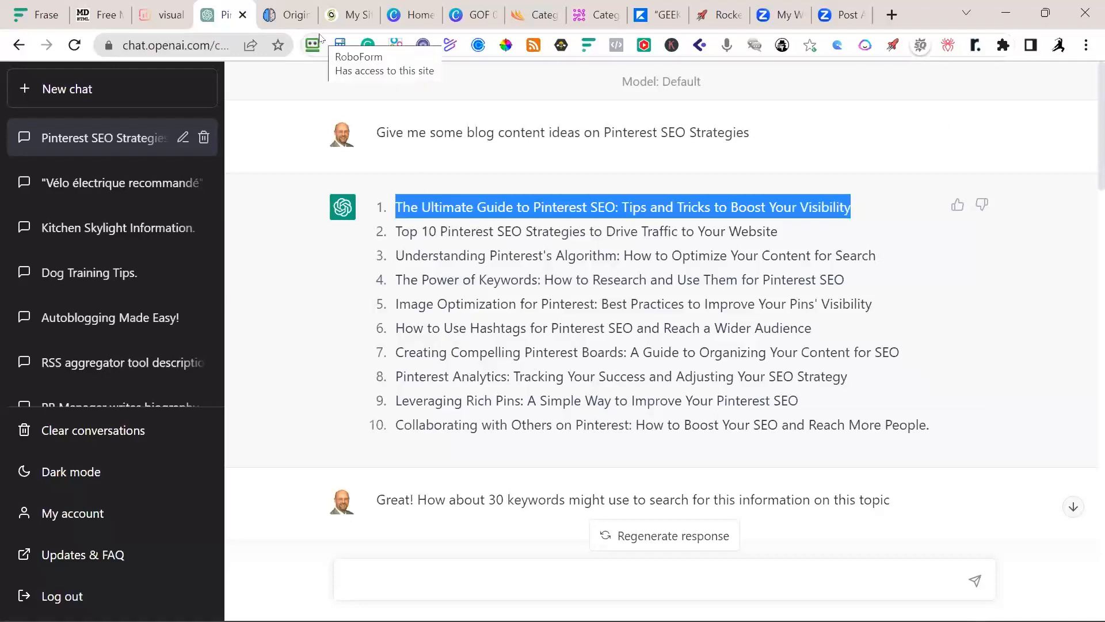
pyautogui.hotkey('alt', 'Tab')
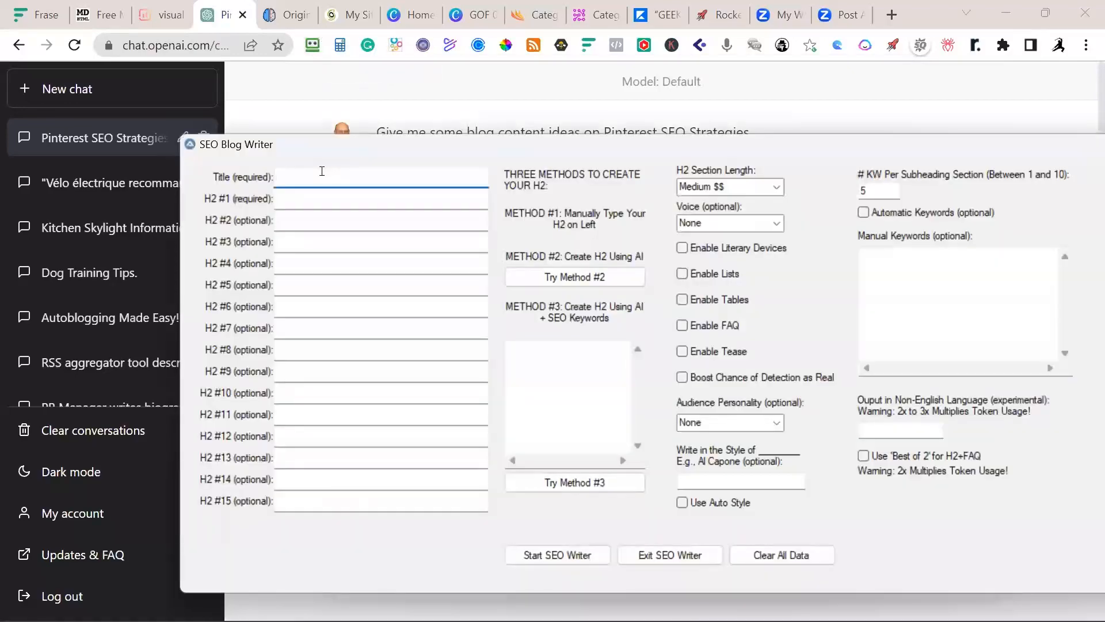
pyautogui.write('Pinterest SEO: Tips and Tricks to Boost Your Visibility')
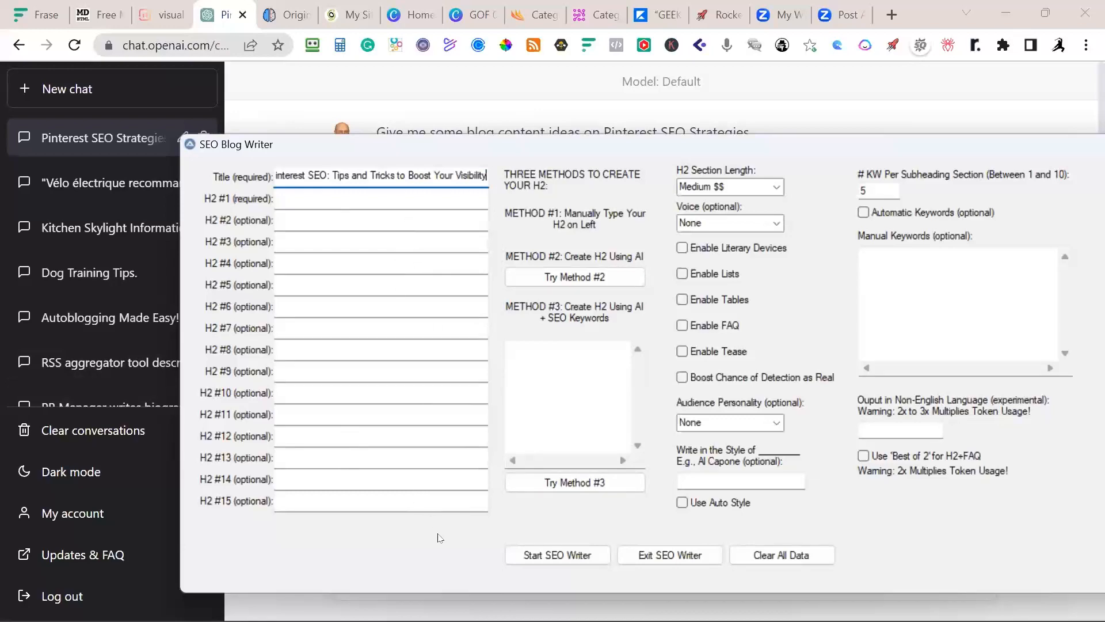
# Return to ChatGPT and copy the 30 visual backlinking keywords, from "Visual SEO" to "Link profile analysis"
pyautogui.click(229, 23)
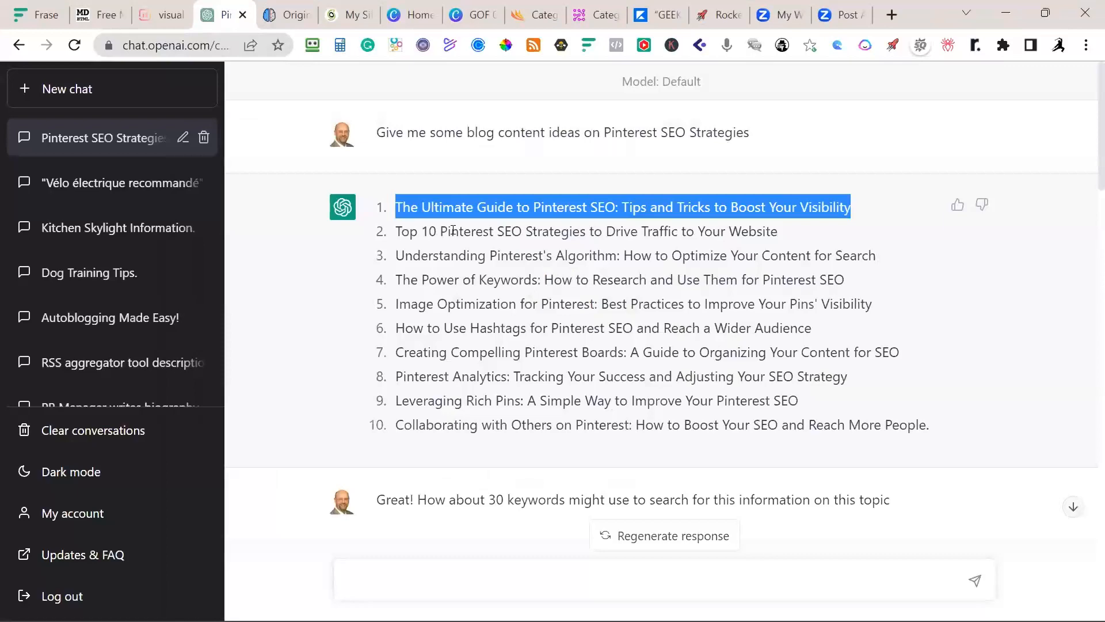
pyautogui.scroll(-20, 453, 230)
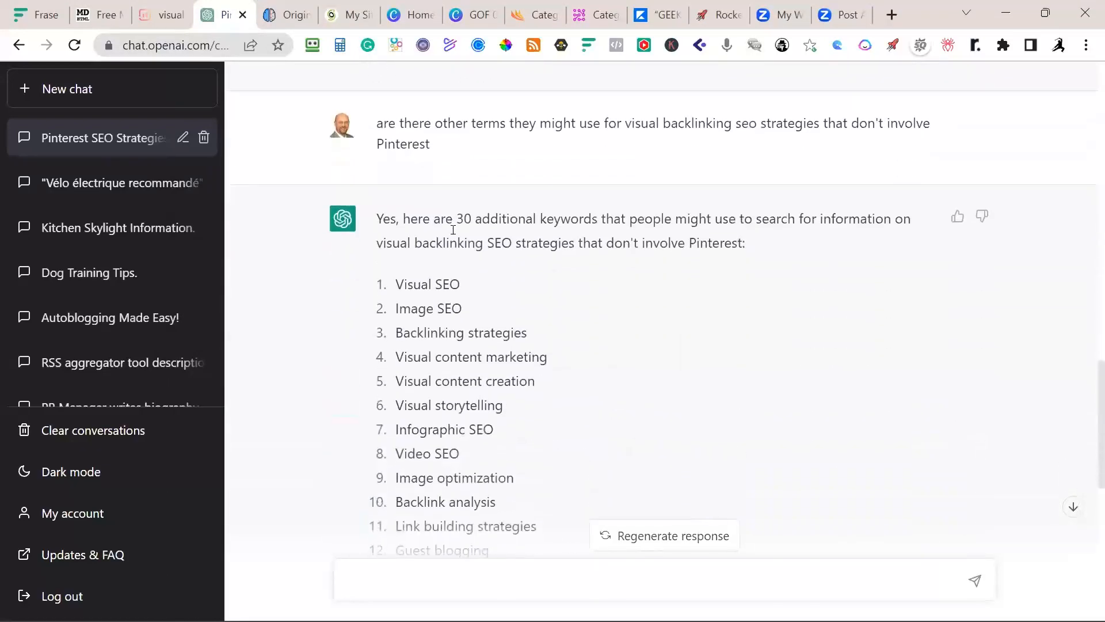
pyautogui.moveTo(453, 230); pyautogui.dragTo(561, 464)
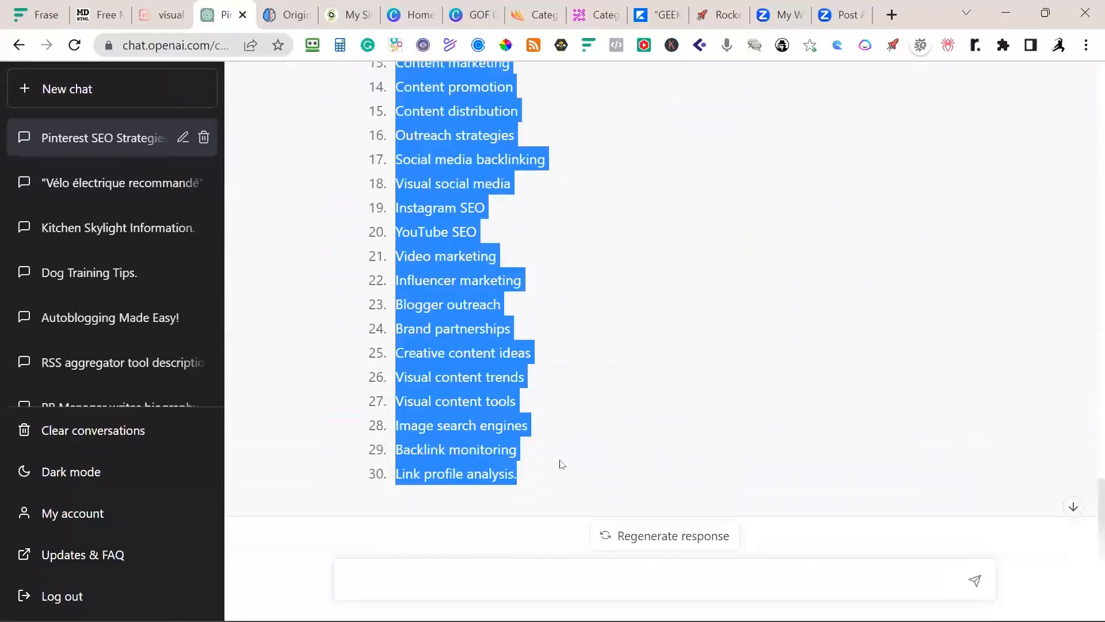
pyautogui.scroll(6, 518, 323)
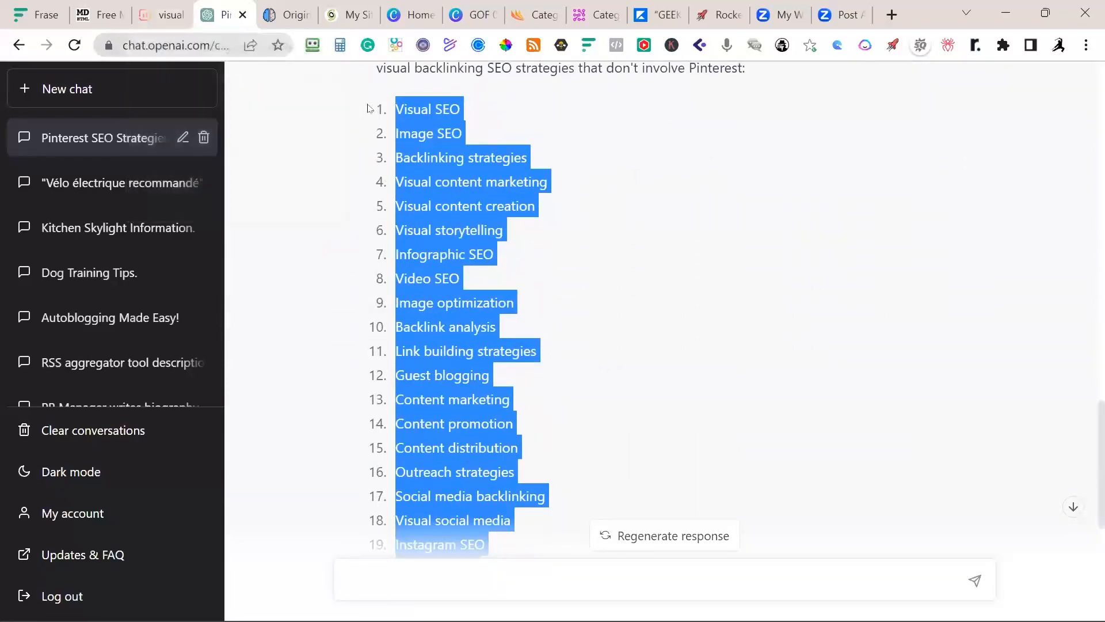
# Paste the visual backlinking keywords into the SEO Blog Writer's Method #3 keyword box and its manual keywords
pyautogui.hotkey('alt', 'Tab')
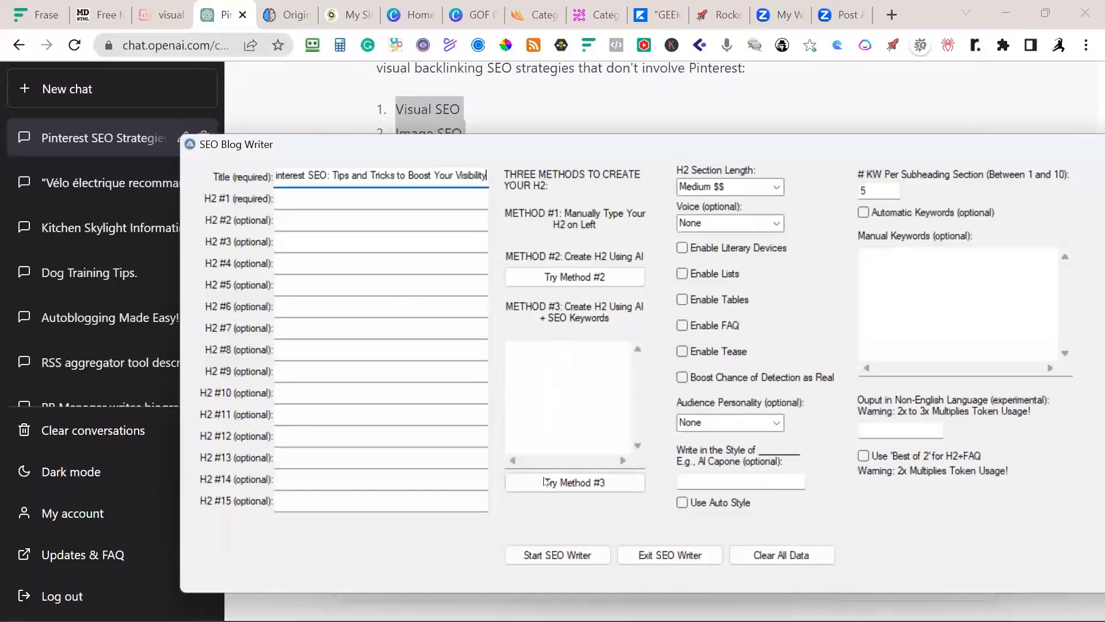
pyautogui.click(546, 479)
pyautogui.click(536, 358)
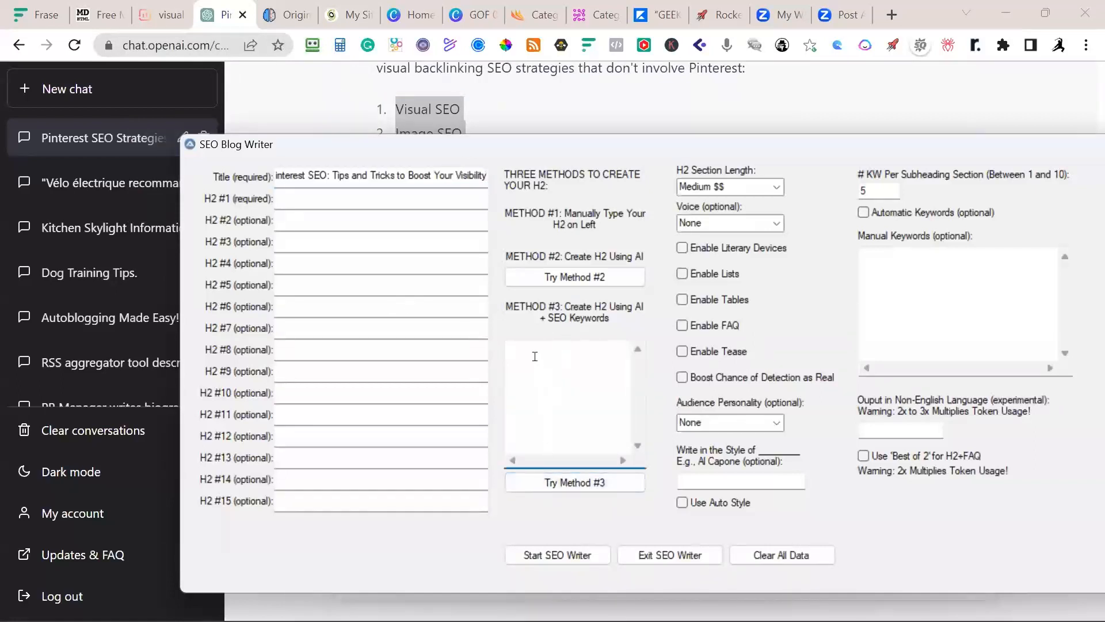
pyautogui.click(885, 260)
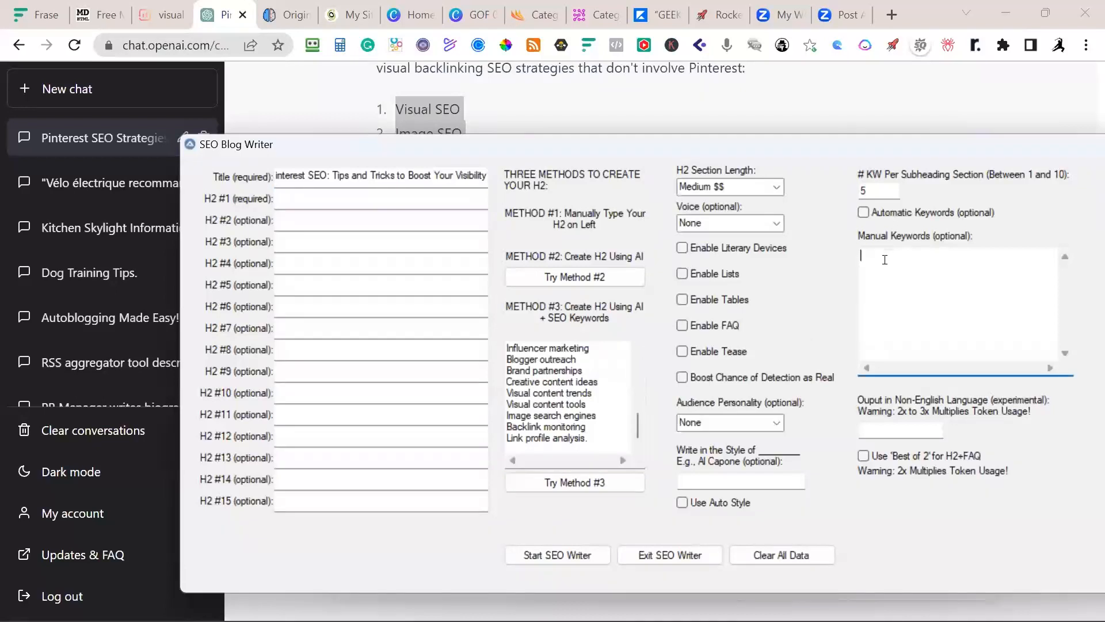
pyautogui.write('Influencer marketing Blogger outreach Brand partnerships Creative content ideas Visual content trends Visual content tools Image search engines Backlink monitoring Link profile analysis.')
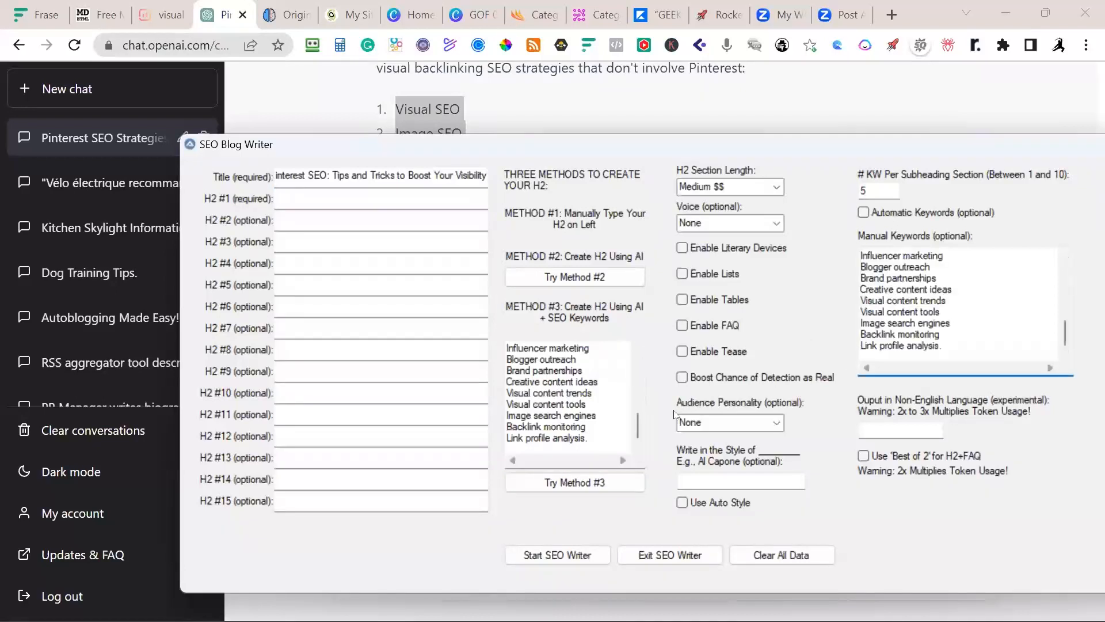
# Remove the full stop after "Link profile analysis" in both keyword lists
pyautogui.click(600, 442)
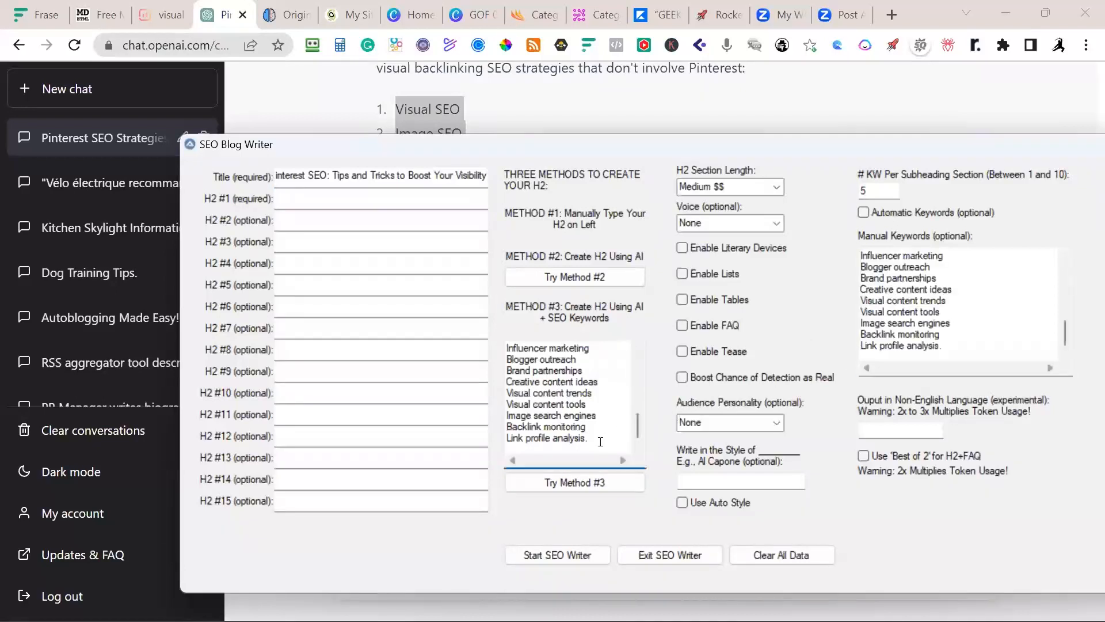
pyautogui.press('BackSpace')
pyautogui.click(955, 346)
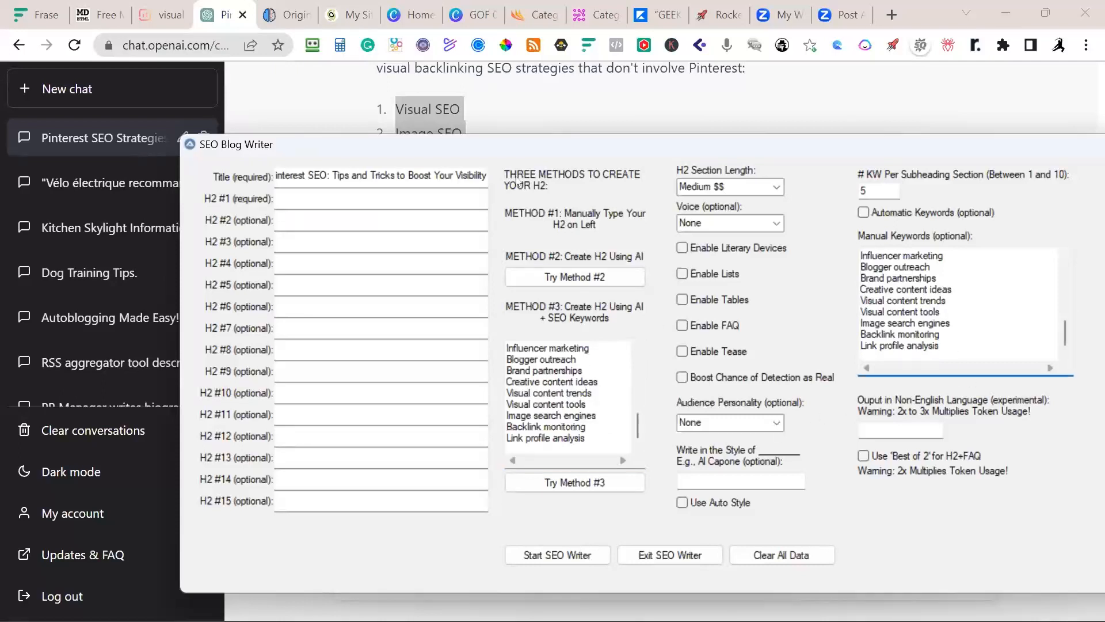
# Switch to Surfer's keyword research, open the detailed view of "pinterest seo" and copy its five keywords
pyautogui.click(173, 16)
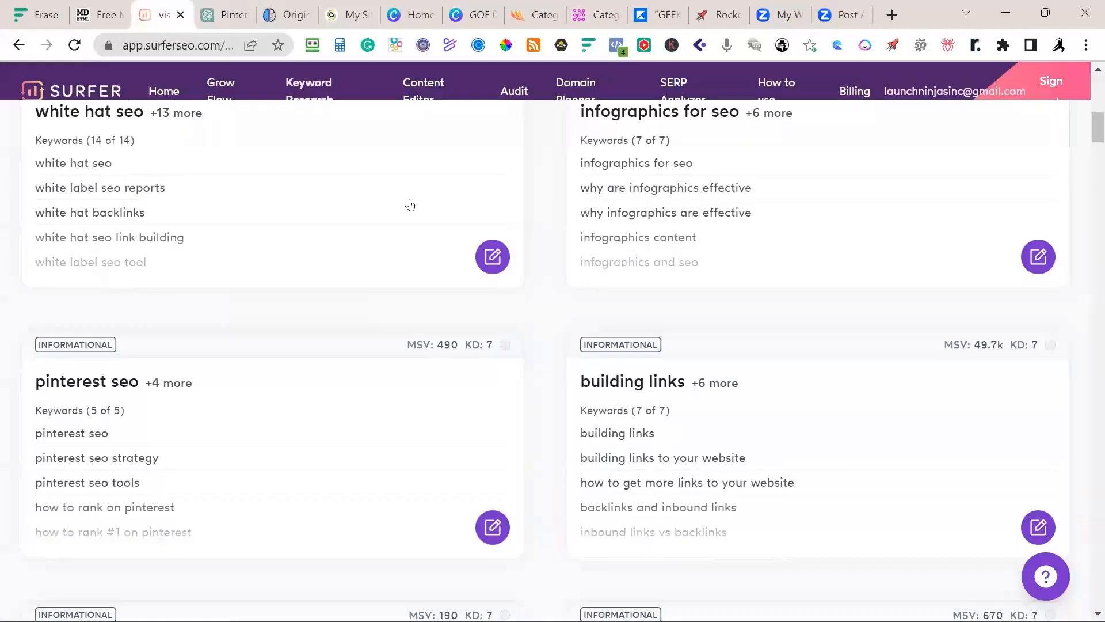
pyautogui.scroll(3, 412, 207)
pyautogui.scroll(-6, 413, 207)
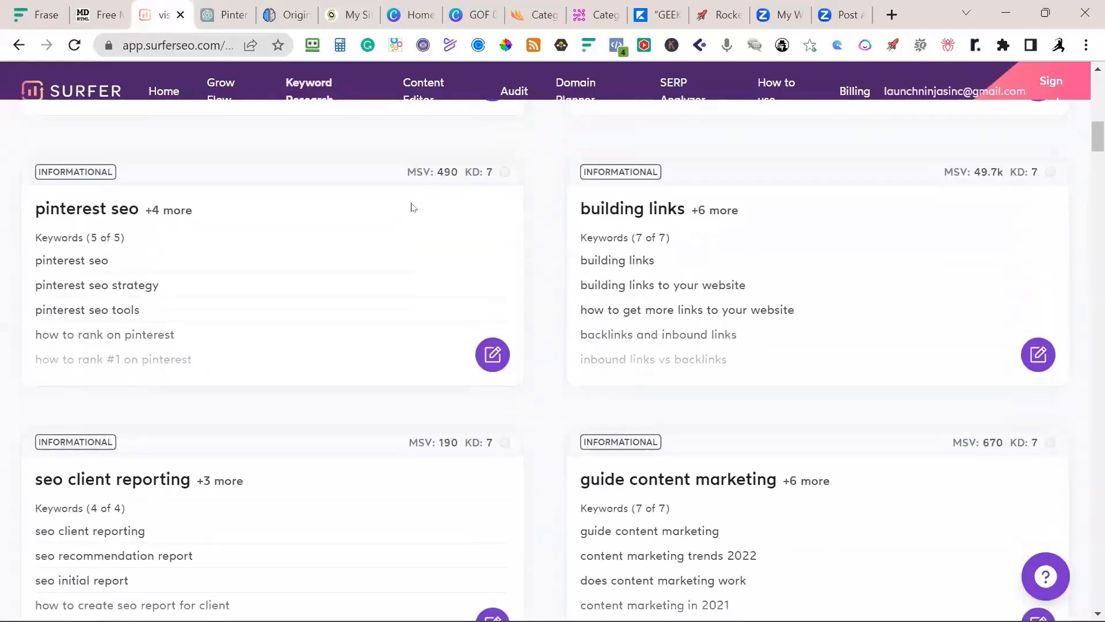
pyautogui.click(272, 296)
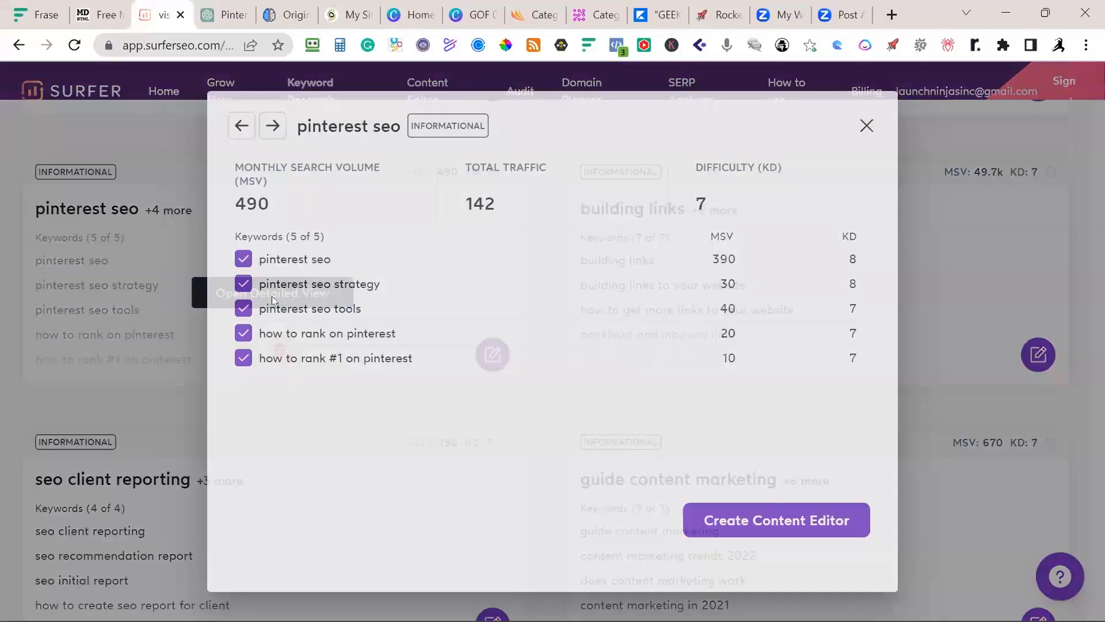
pyautogui.moveTo(432, 360); pyautogui.dragTo(256, 266)
pyautogui.hotkey('ctrl', 'c')
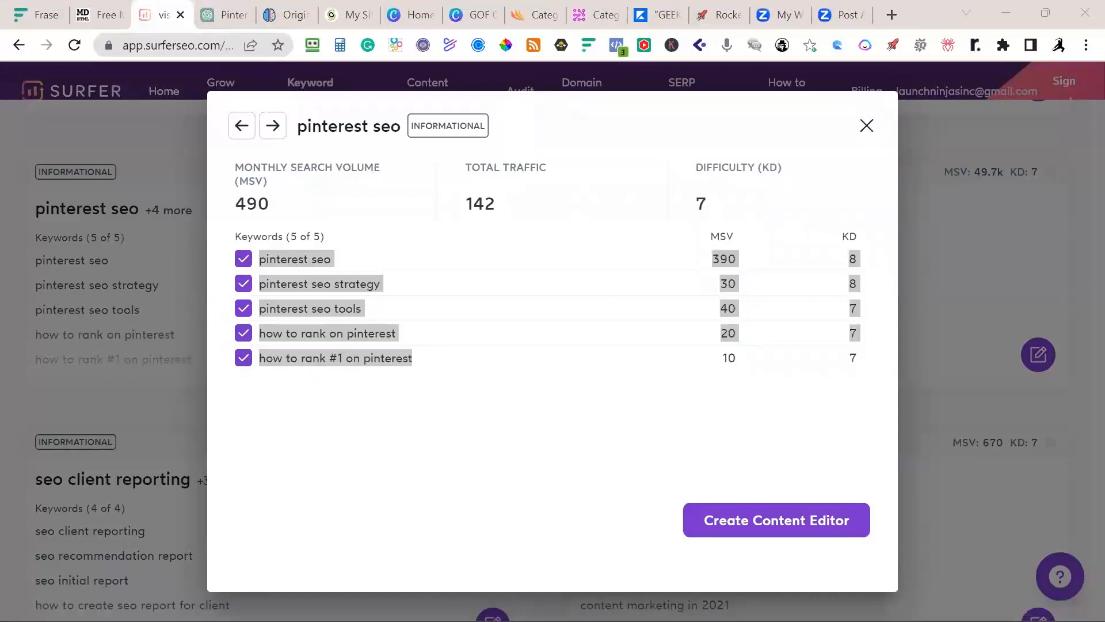
# Switch to the Notepad file "Prompts for GOF research" and paste the Surfer keywords below the dashed divider
pyautogui.hotkey('alt', 'Tab')
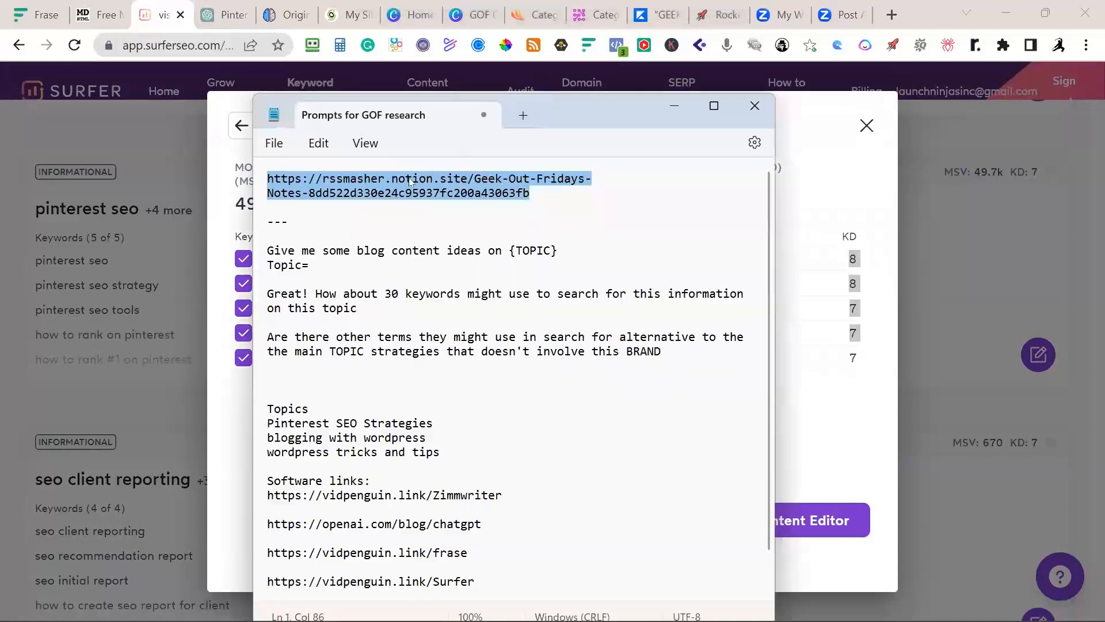
pyautogui.click(396, 215)
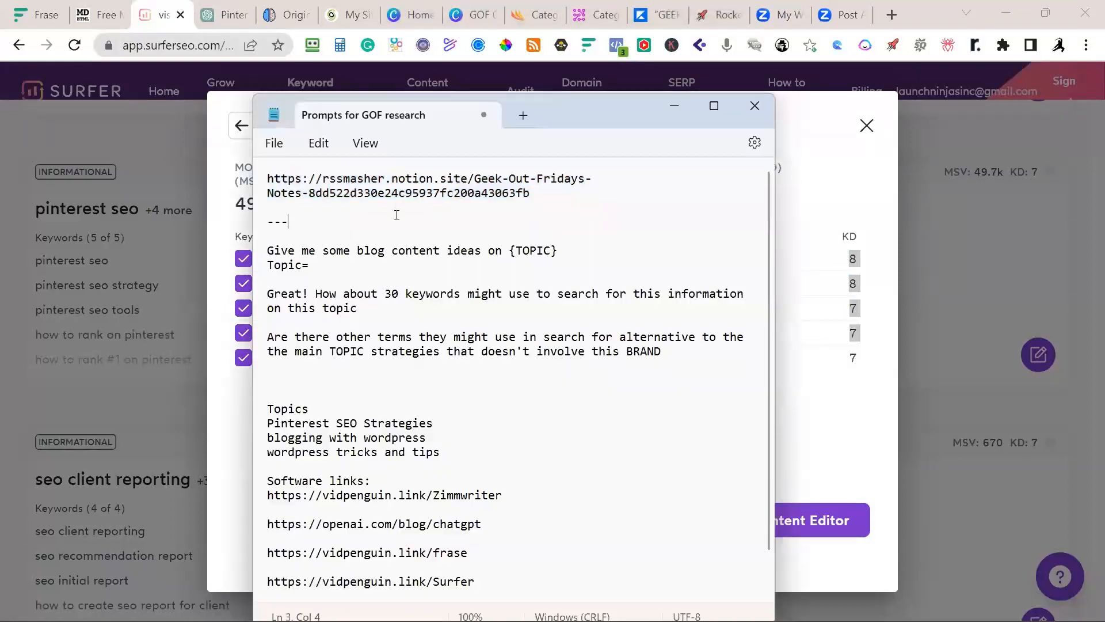
pyautogui.hotkey('ctrl', 'v')
pyautogui.press('Up')
pyautogui.press('Up')
pyautogui.press('Up')
pyautogui.press('Up')
pyautogui.press('Up')
pyautogui.press('Up')
pyautogui.press('Up')
pyautogui.press('Up')
pyautogui.press('Up')
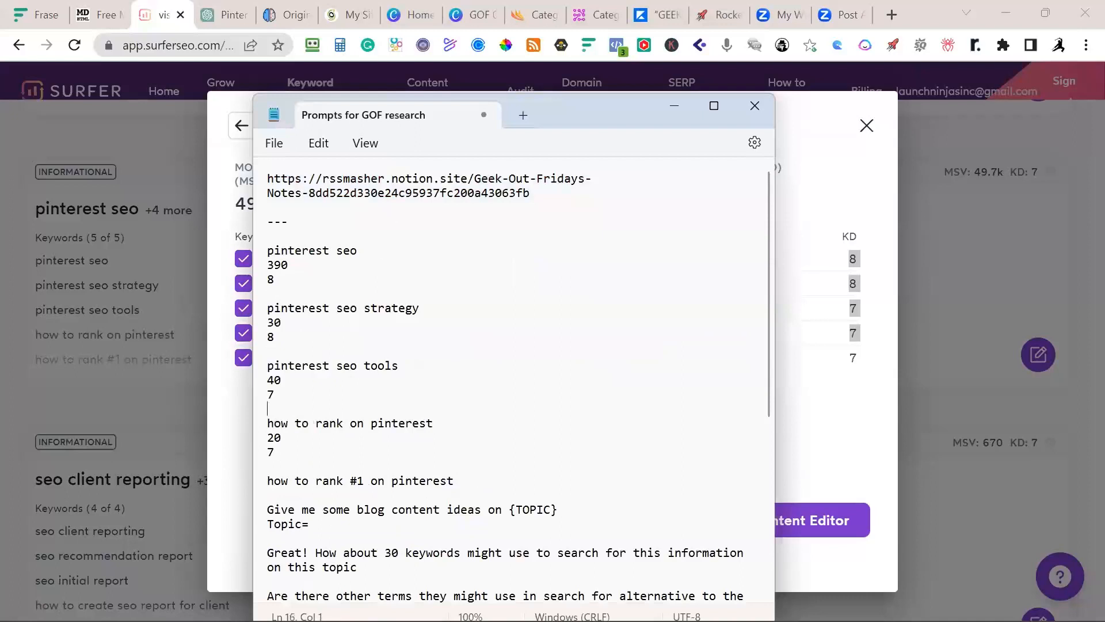
# Delete the volume and difficulty numbers and blank lines between the pasted keywords, leaving one keyword per line
pyautogui.click(269, 265)
pyautogui.hotkey('shift', 'Down')
pyautogui.hotkey('shift', 'Down')
pyautogui.hotkey('shift', 'Down')
pyautogui.press('Delete')
pyautogui.press('Down')
pyautogui.hotkey('shift', 'Down')
pyautogui.hotkey('shift', 'Down')
pyautogui.hotkey('shift', 'Down')
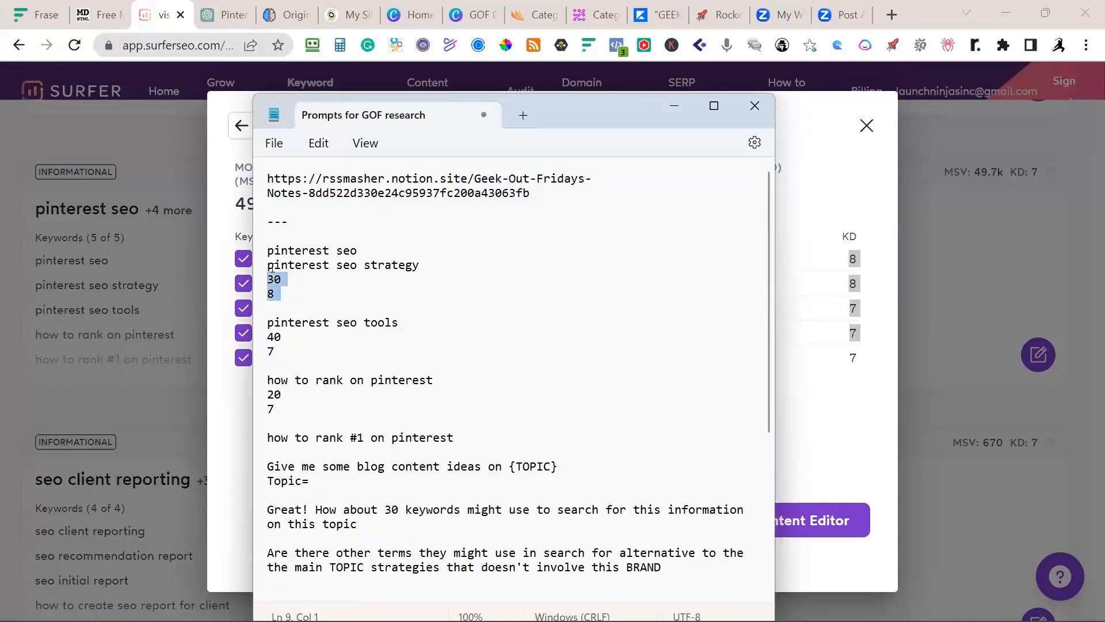
pyautogui.press('Delete')
pyautogui.press('Down')
pyautogui.hotkey('shift', 'Down')
pyautogui.hotkey('shift', 'Down')
pyautogui.hotkey('shift', 'Down')
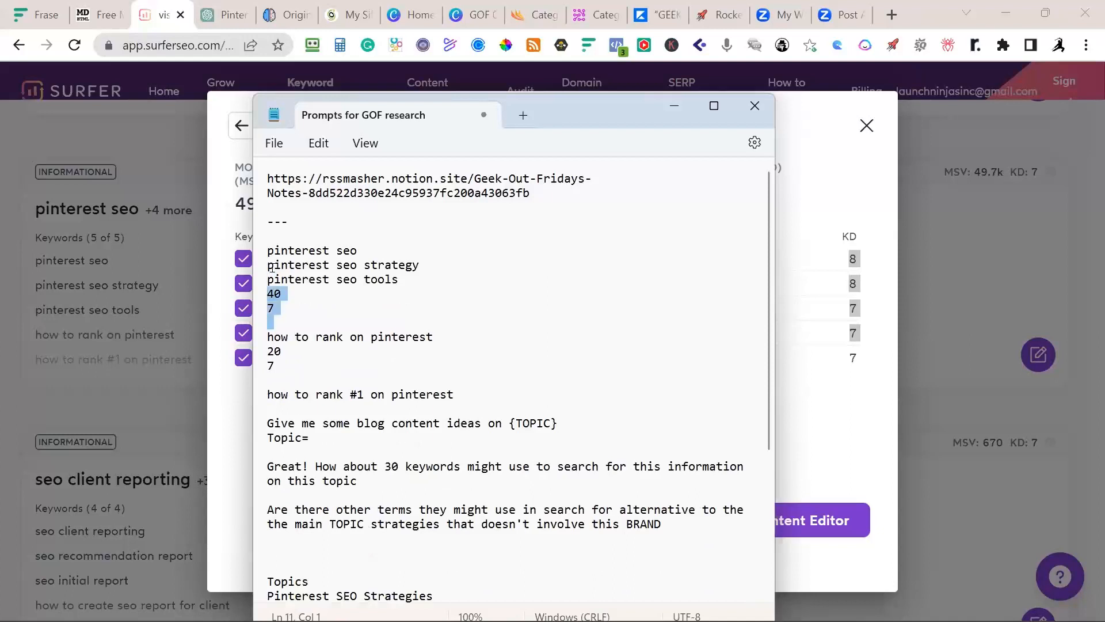
pyautogui.press('Delete')
pyautogui.press('Down')
pyautogui.hotkey('shift', 'Down')
pyautogui.hotkey('shift', 'Down')
pyautogui.hotkey('shift', 'Down')
pyautogui.press('Delete')
pyautogui.press('Down')
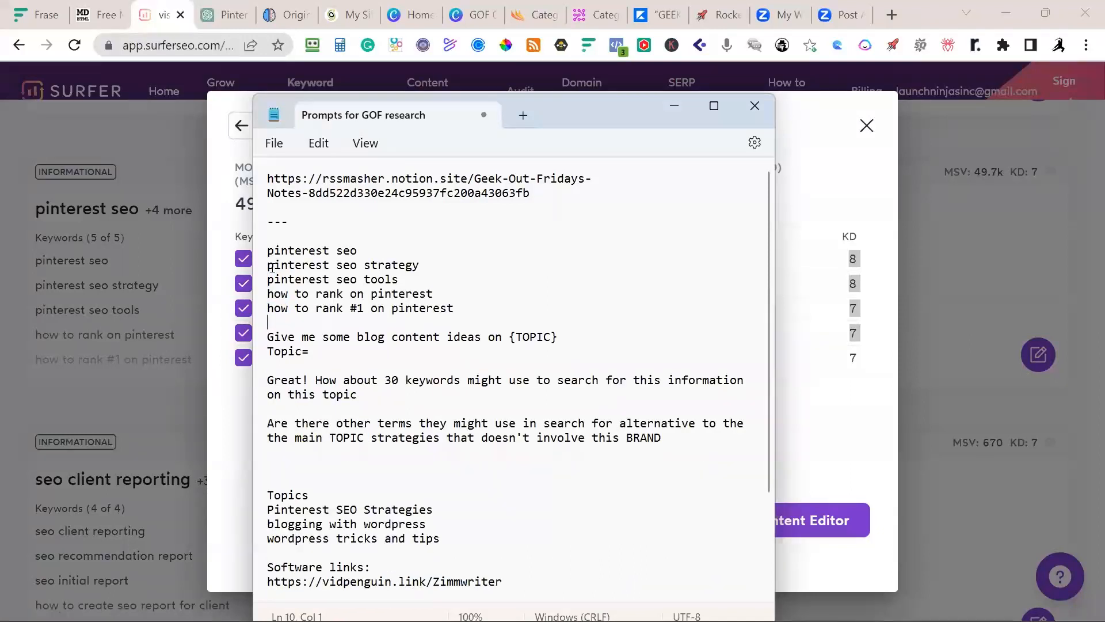
# Copy the five cleaned Pinterest keywords and append them to the SEO Blog Writer's Method #3 keyword box and manual keywords
pyautogui.moveTo(454, 309); pyautogui.dragTo(267, 250)
pyautogui.hotkey('ctrl', 'c')
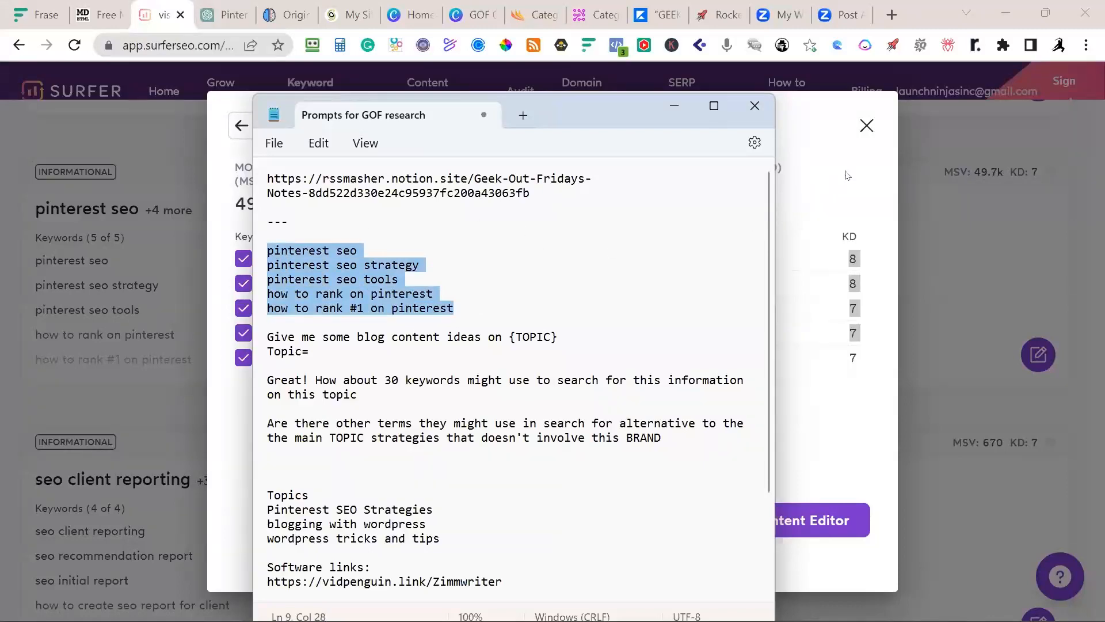
pyautogui.hotkey('alt', 'Tab')
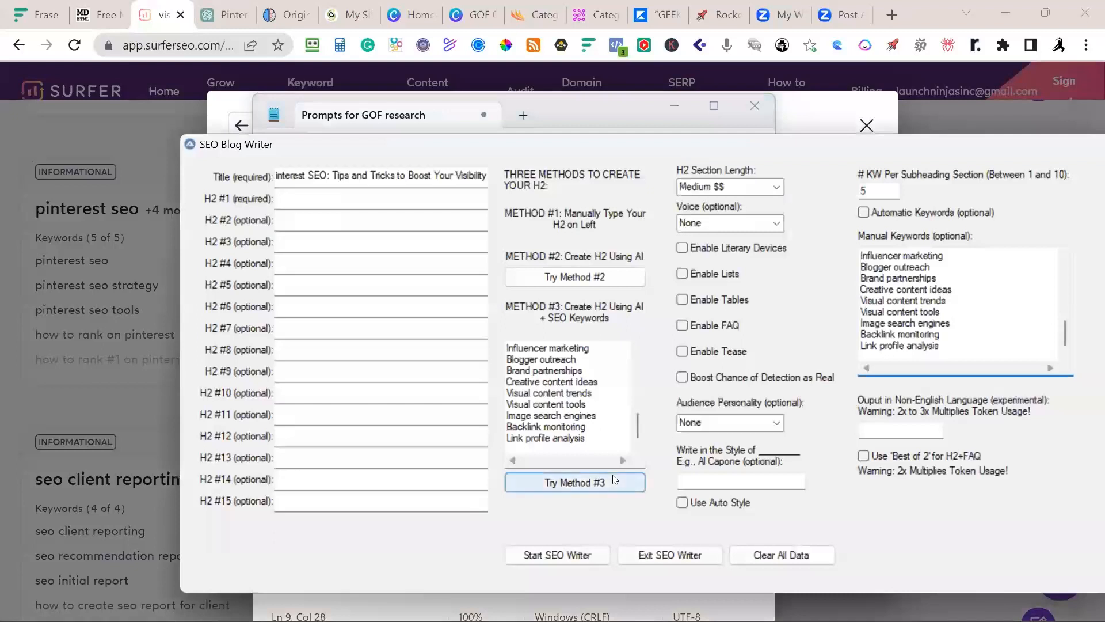
pyautogui.click(590, 439)
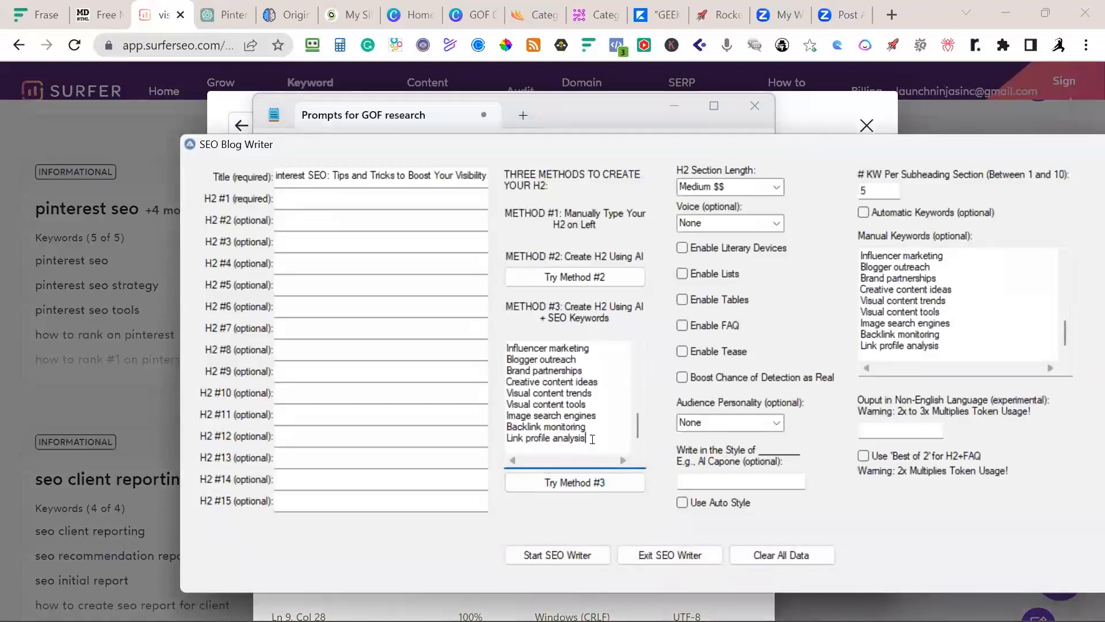
pyautogui.hotkey('ctrl', 'v')
pyautogui.click(948, 348)
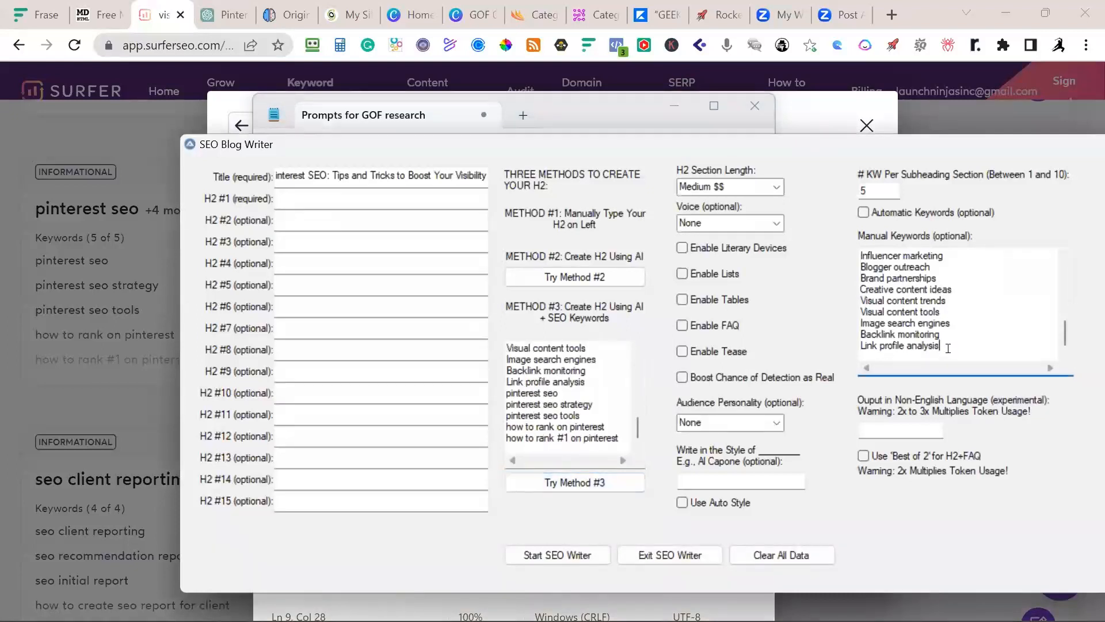
pyautogui.press('Return')
pyautogui.hotkey('ctrl', 'v')
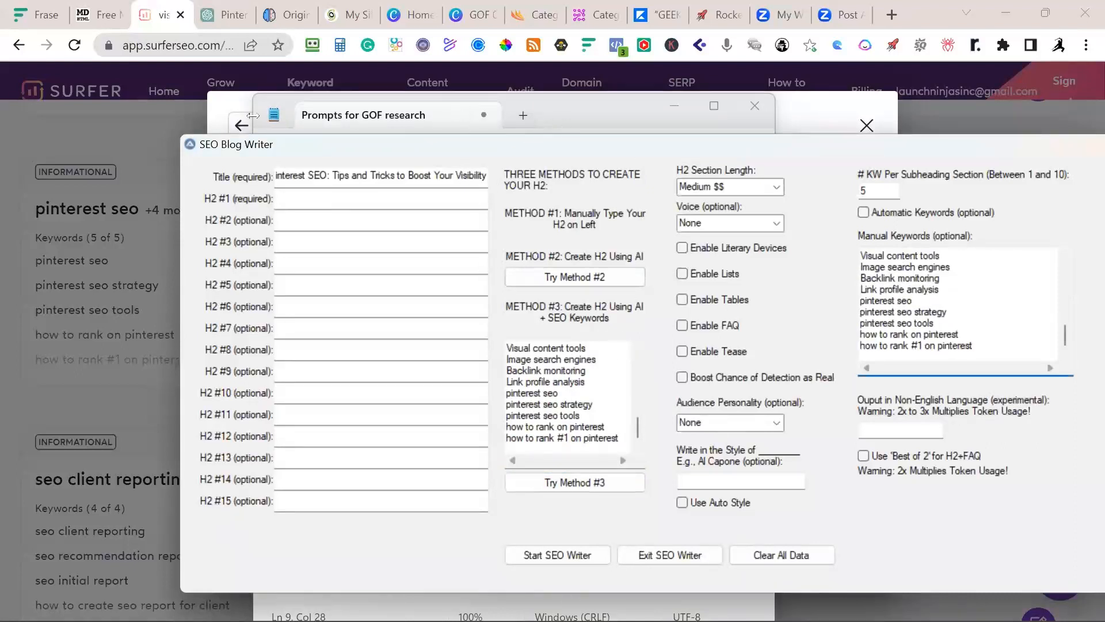
# Switch to the ChatGPT conversation and copy the list of 30 Pinterest SEO strategy keywords
pyautogui.click(222, 17)
pyautogui.scroll(8, 470, 316)
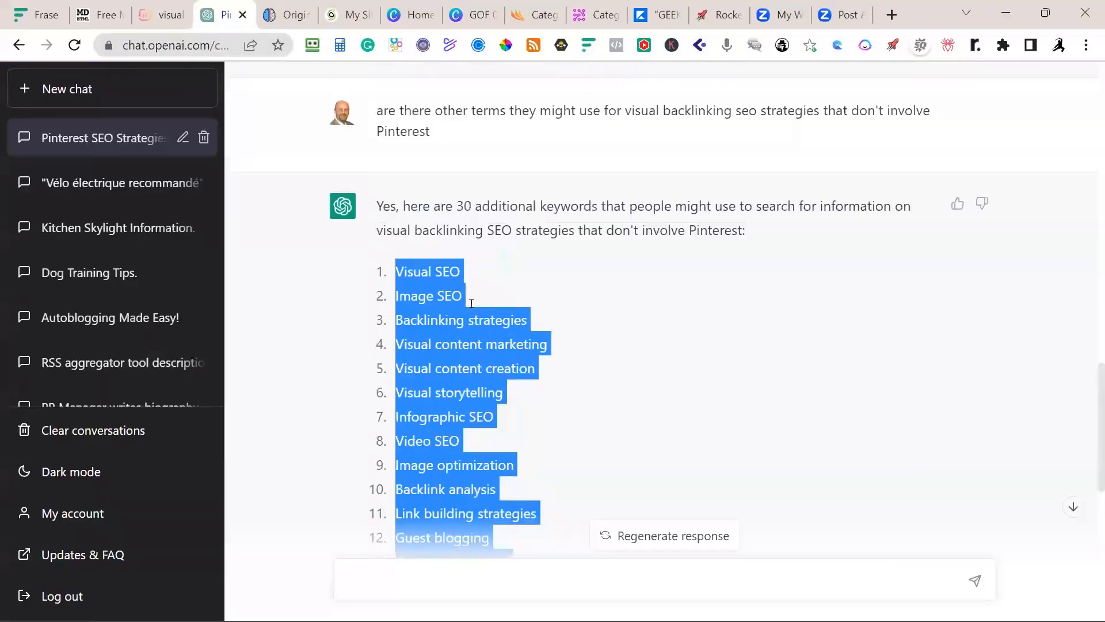
pyautogui.moveTo(562, 308); pyautogui.dragTo(382, 214)
pyautogui.scroll(10, 381, 215)
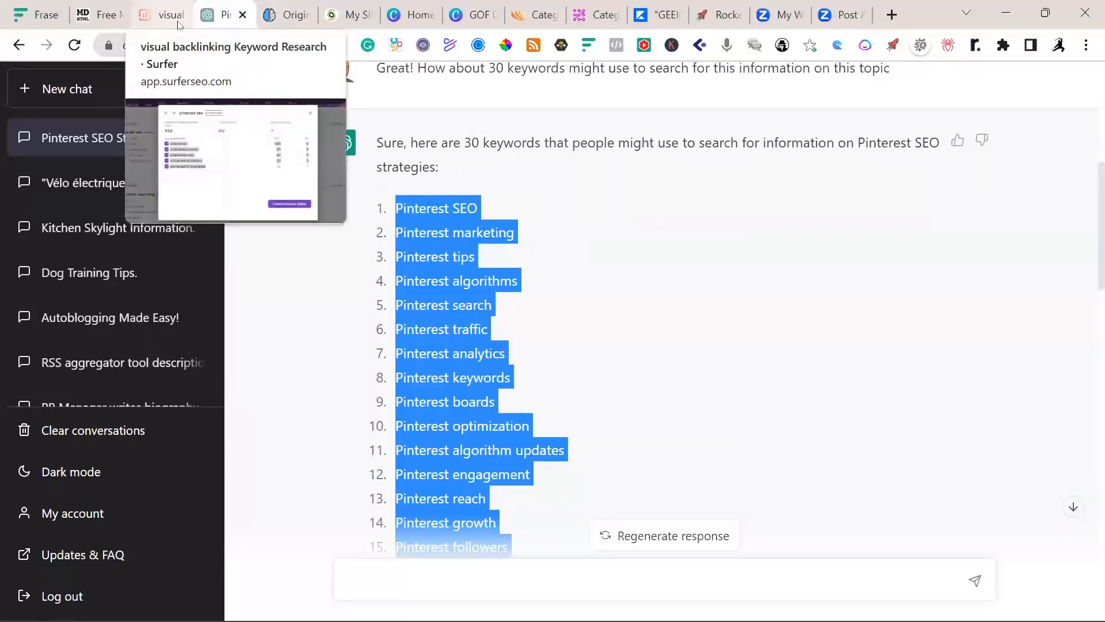
# Append the copied Pinterest keywords to the SEO Blog Writer's Method #3 box and manual keywords, and generate the H2 headings with Method #3
pyautogui.hotkey('alt', 'Tab')
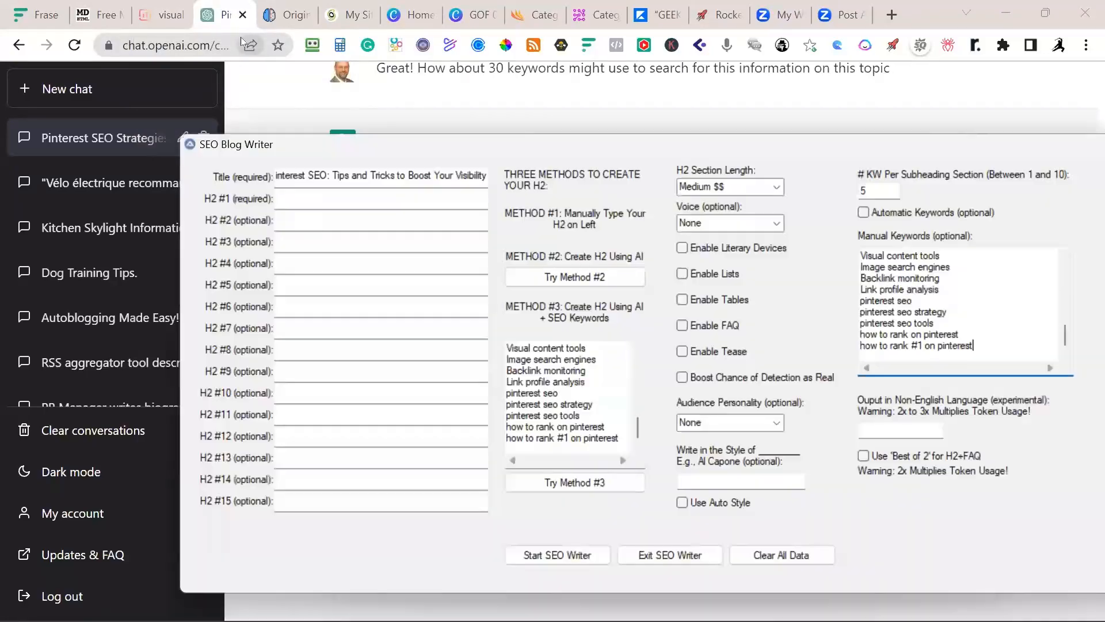
pyautogui.click(508, 478)
pyautogui.click(620, 439)
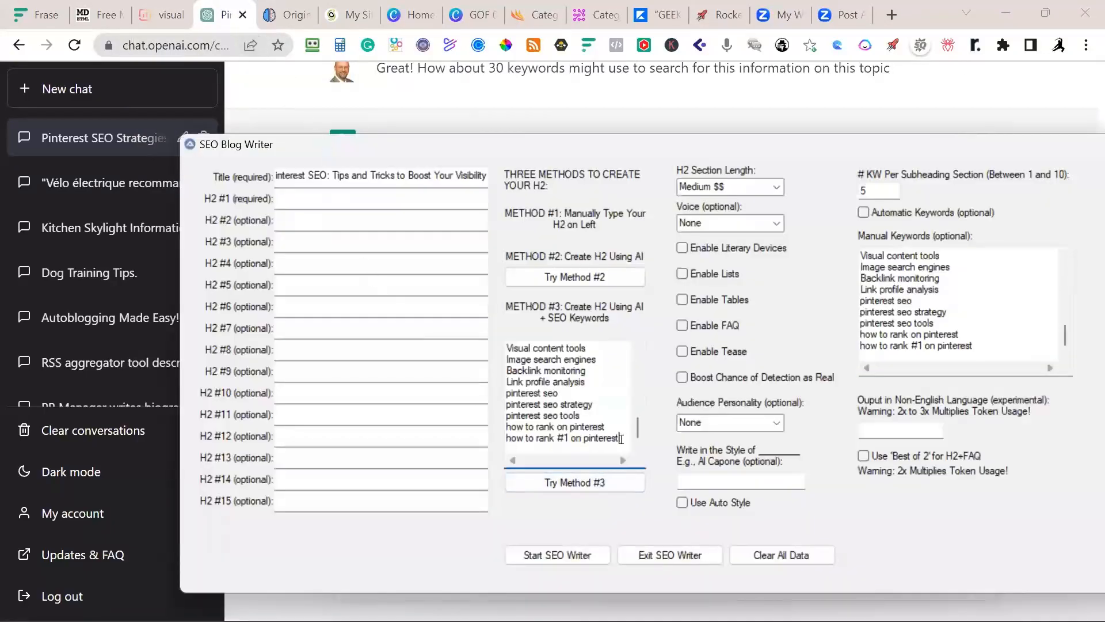
pyautogui.press('Return')
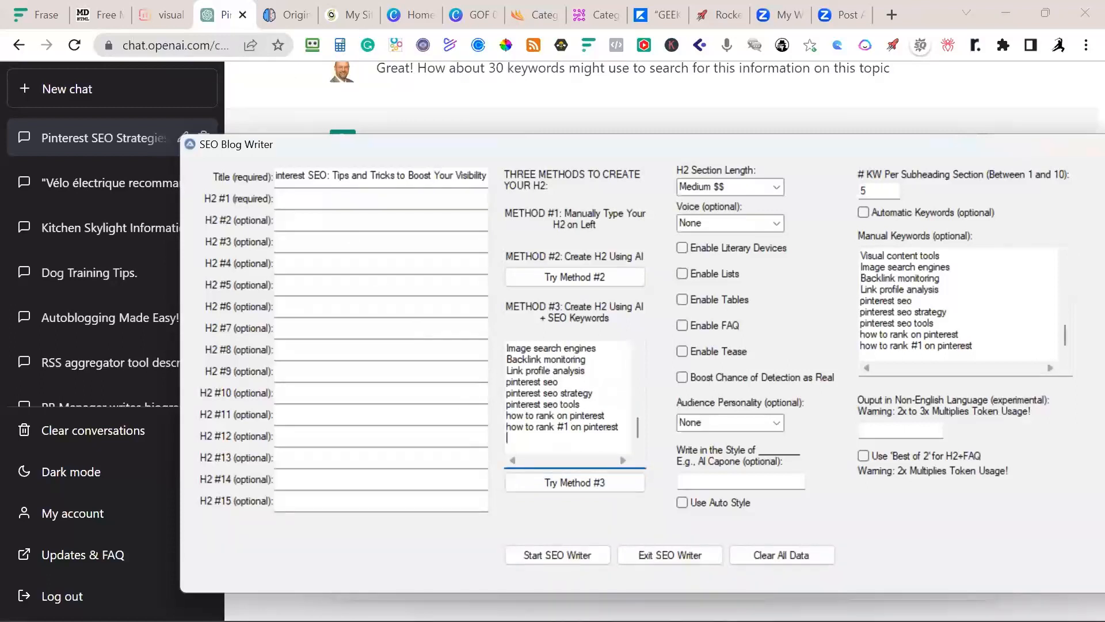
pyautogui.write('Pinterest image optimization Pinterest hashtags Pinterest rich pins Pinterest collaborations Pinterest community Pinterest audience Pinterest account management Pinterest success Pinterest conversion rate')
pyautogui.click(978, 339)
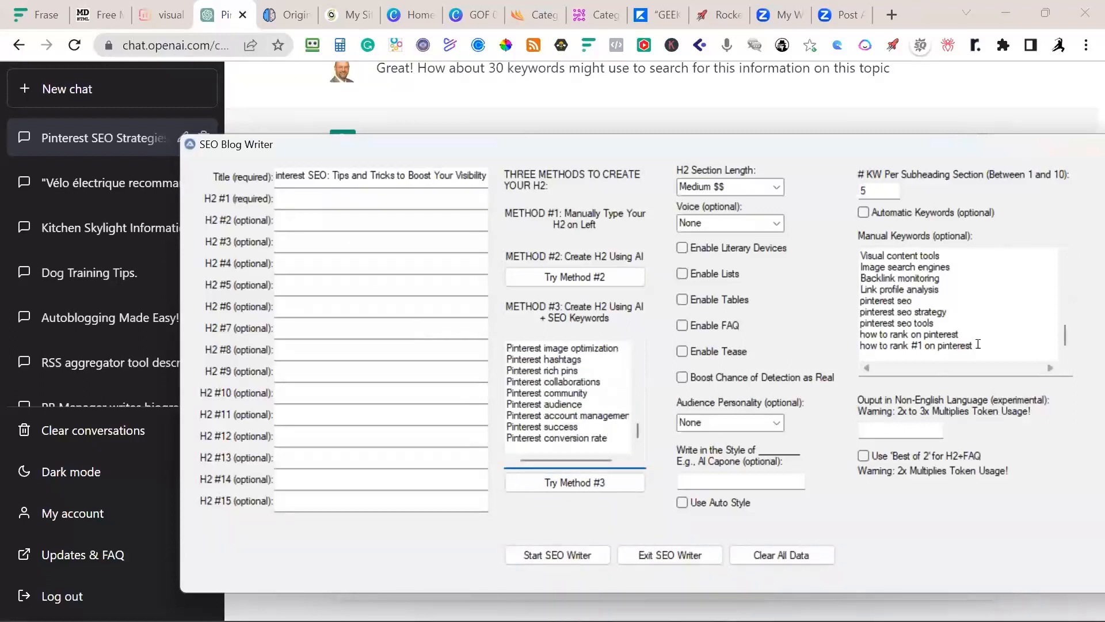
pyautogui.press('Return')
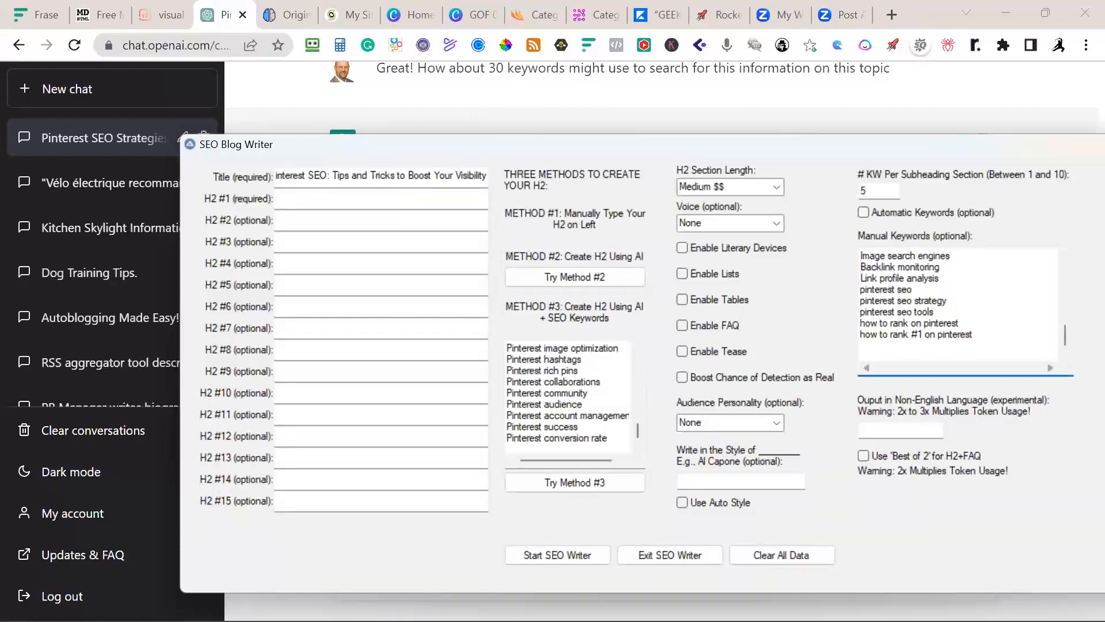
pyautogui.write('Pinterest image optimization Pinterest hashtags Pinterest rich pins Pinterest collaborations Pinterest community Pinterest audience Pinterest account management Pinterest success Pinterest conversion rate')
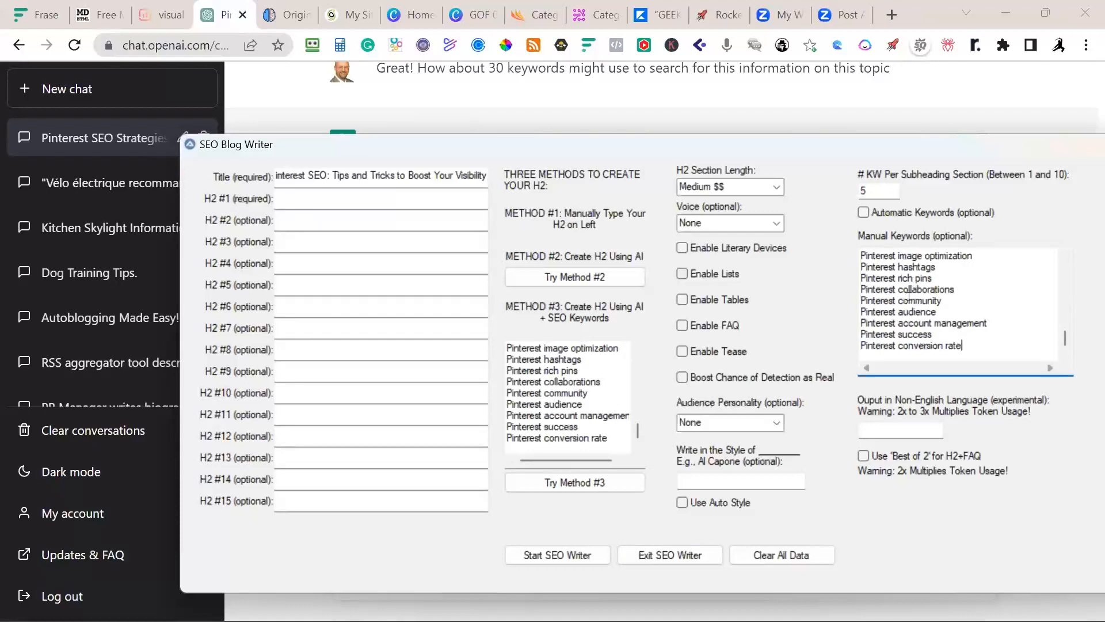
pyautogui.click(562, 484)
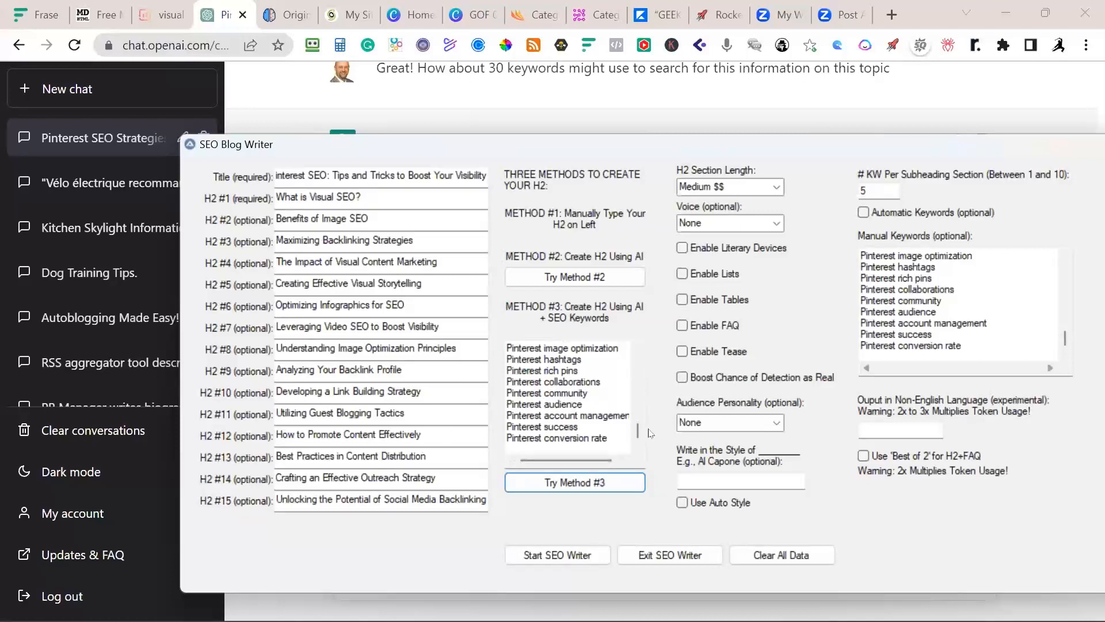
# Set the H2 section length to Short $ and the voice to Personal
pyautogui.click(777, 187)
pyautogui.click(732, 202)
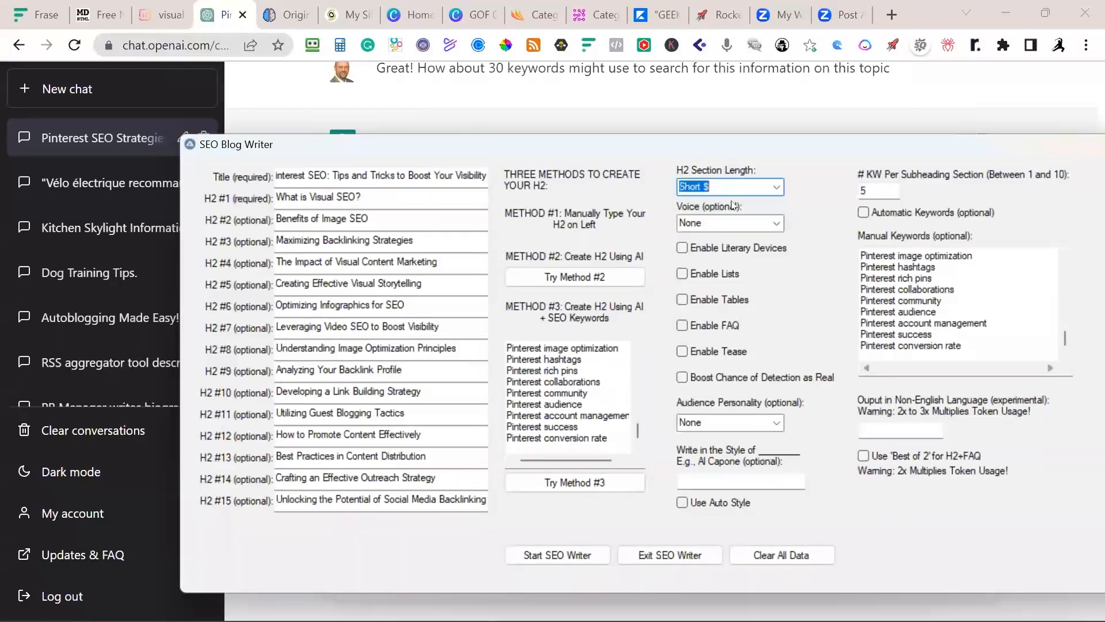
pyautogui.click(777, 225)
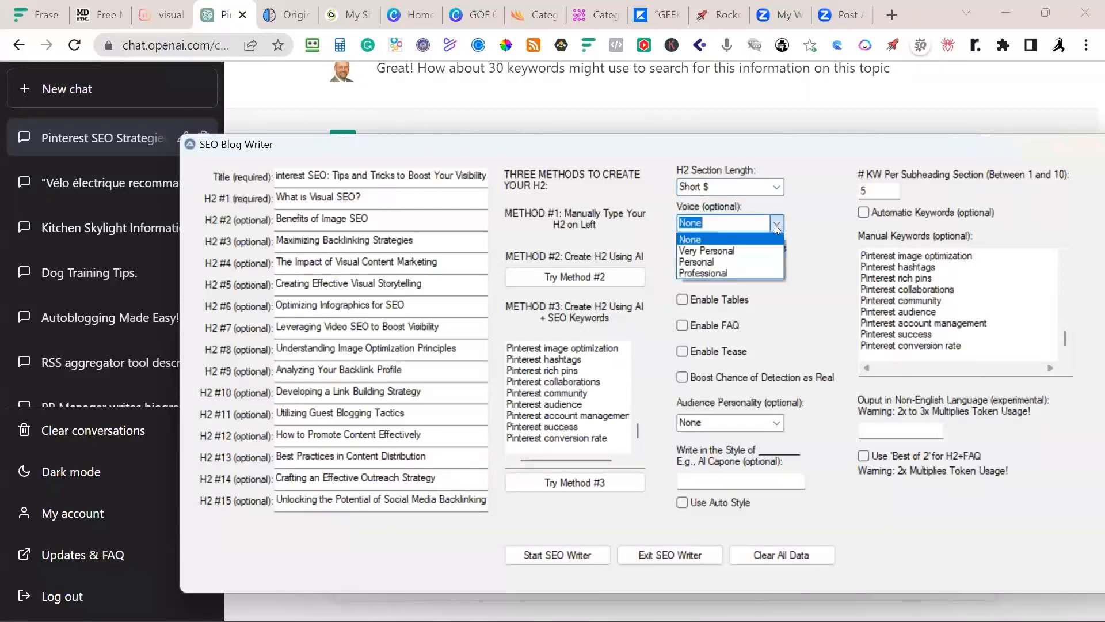
pyautogui.click(696, 263)
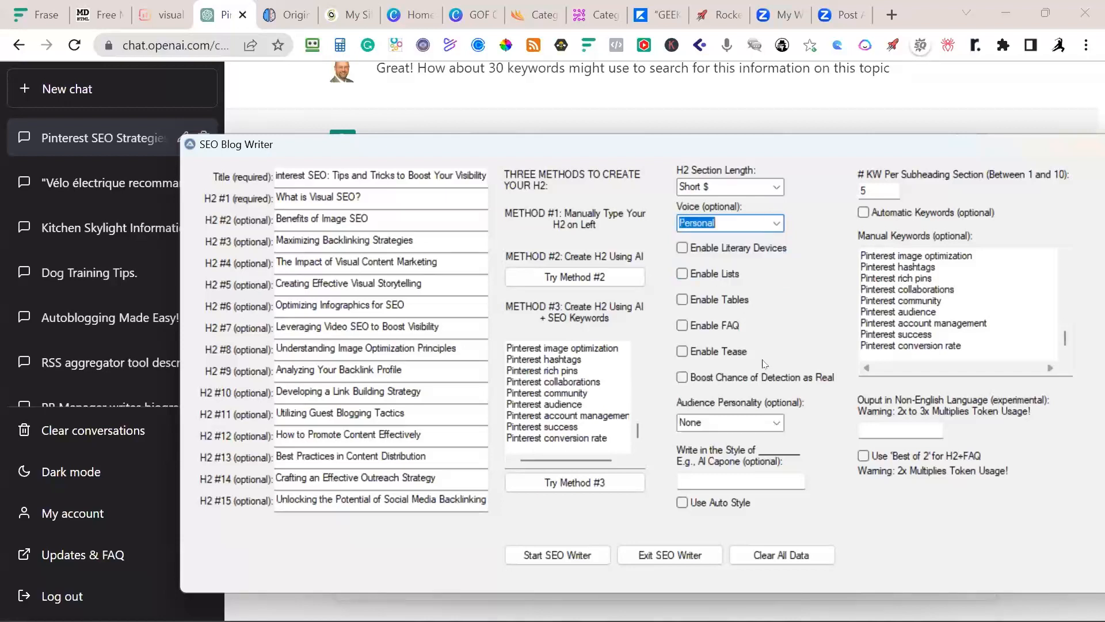
# Enable literary devices, lists, tease and the boosted chance of detection as real for the article
pyautogui.click(683, 249)
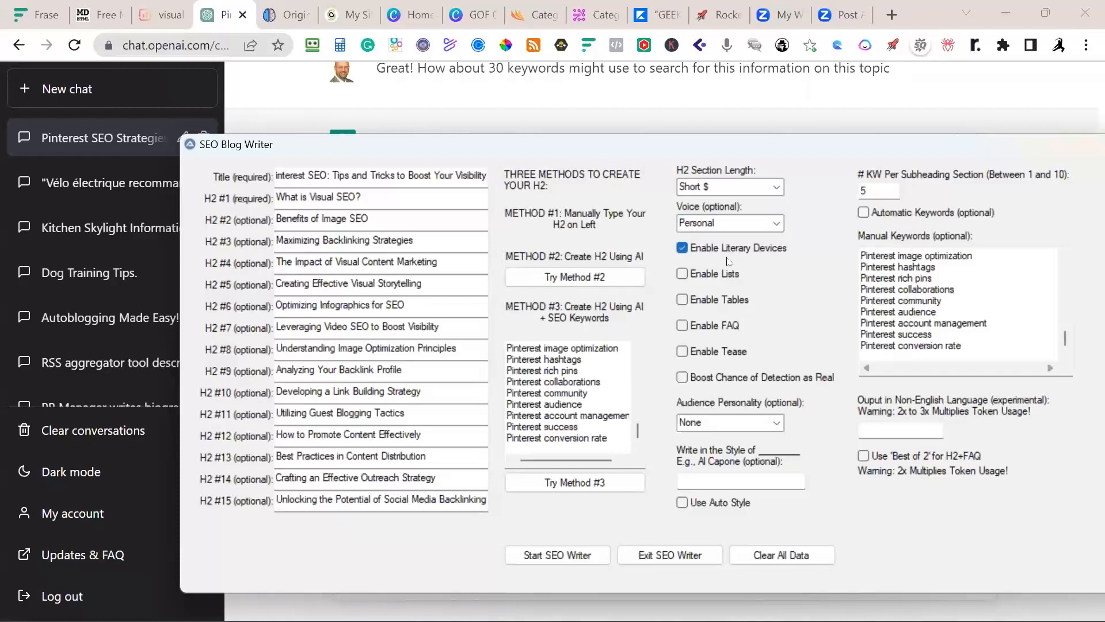
pyautogui.click(682, 275)
pyautogui.click(683, 352)
pyautogui.click(682, 377)
# Set the audience personality to Explorer and enable the auto style
pyautogui.click(776, 424)
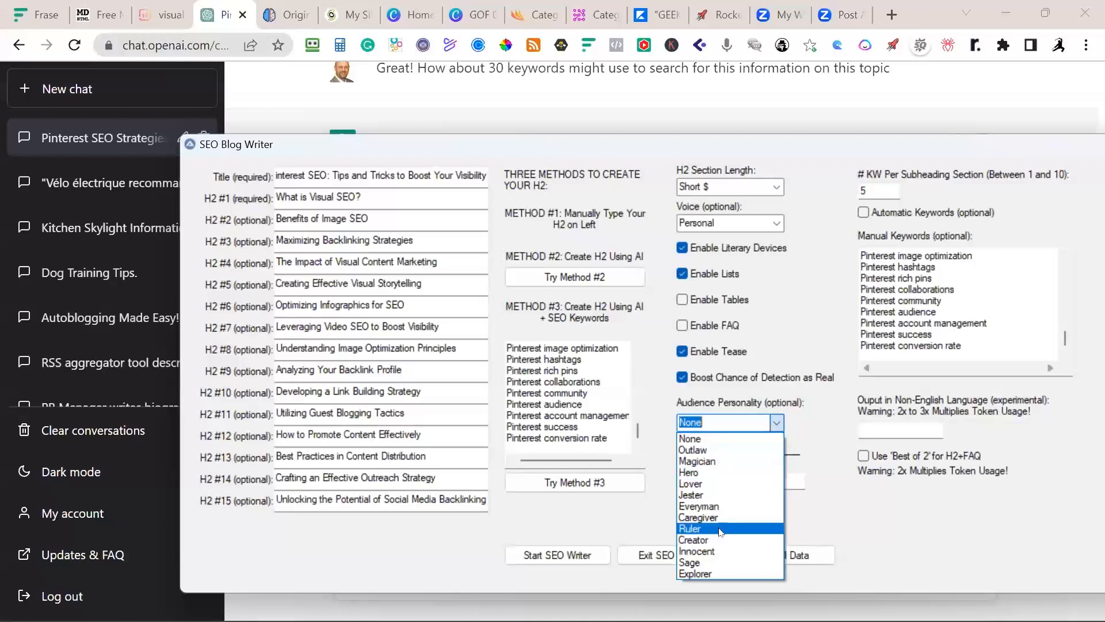
pyautogui.click(699, 574)
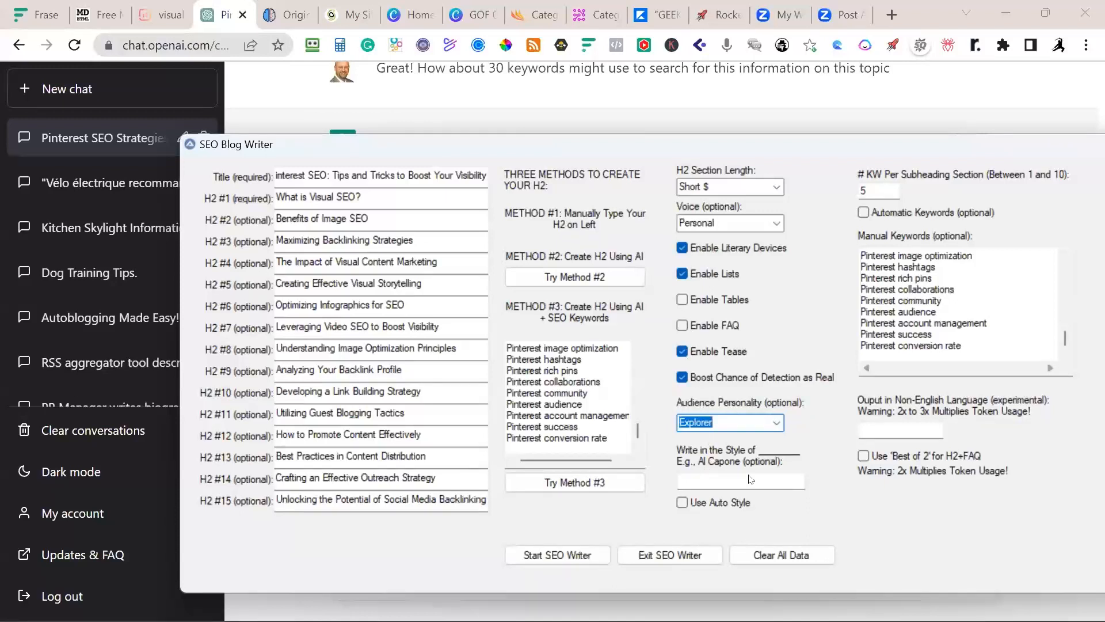
pyautogui.click(683, 503)
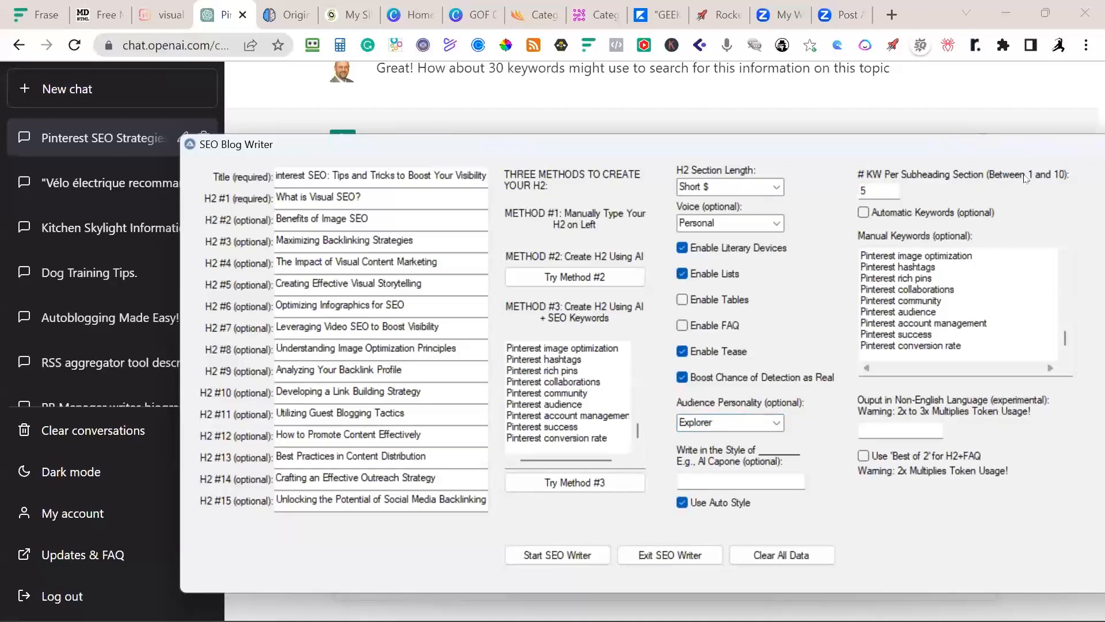
# Set the keywords per subheading section to 3 and start the SEO Writer on the article
pyautogui.doubleClick(887, 190)
pyautogui.write('3')
pyautogui.click(864, 456)
pyautogui.click(863, 456)
pyautogui.click(572, 557)
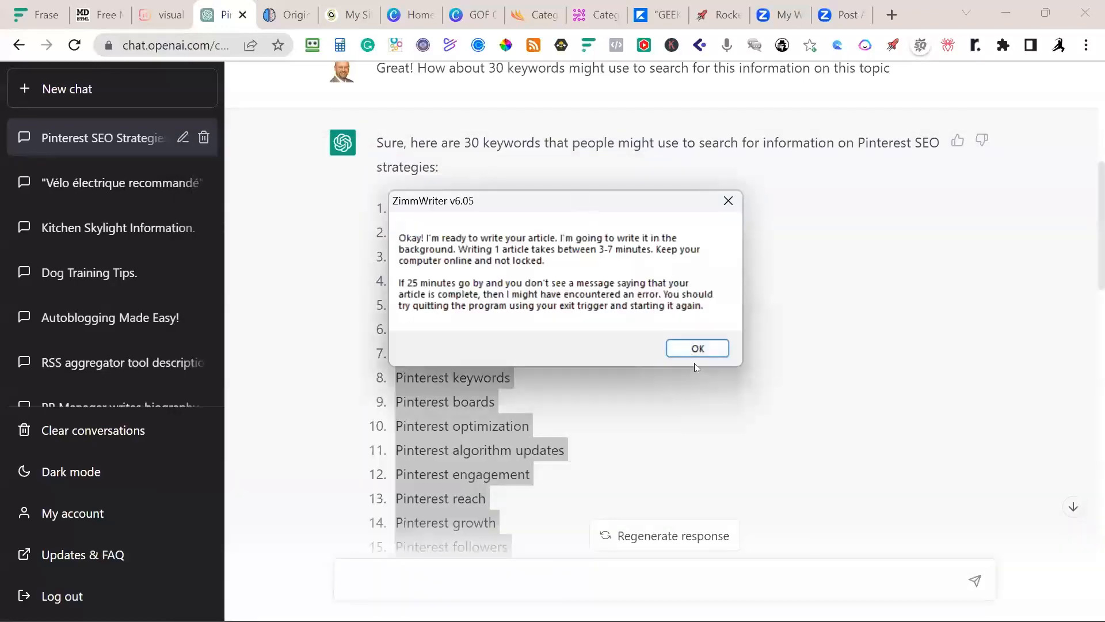
pyautogui.click(698, 349)
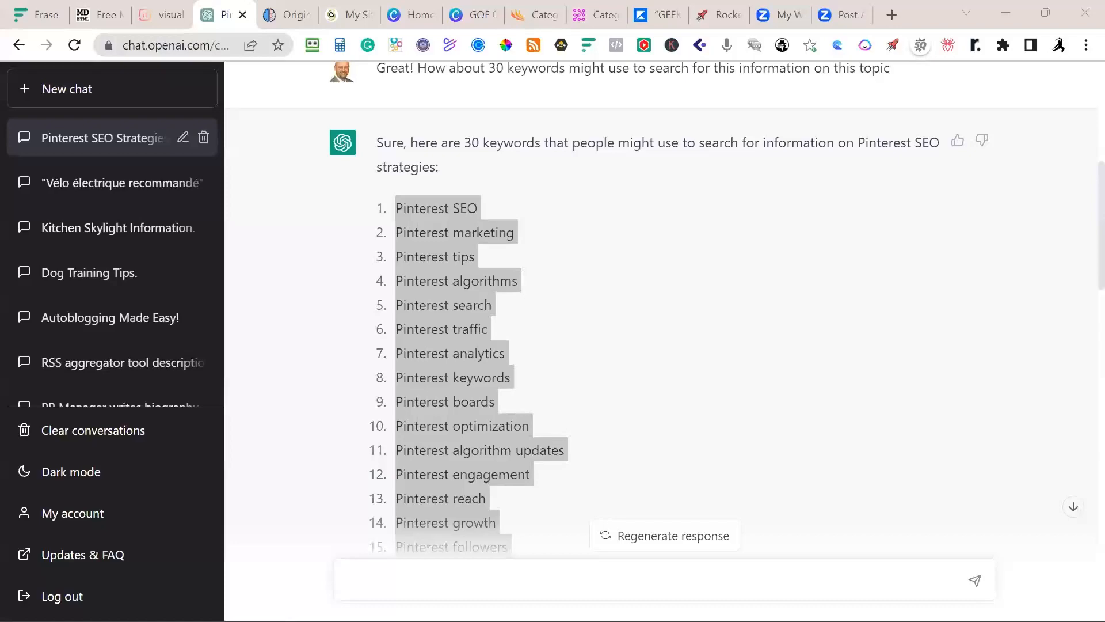
pyautogui.click(789, 371)
pyautogui.scroll(7, 788, 362)
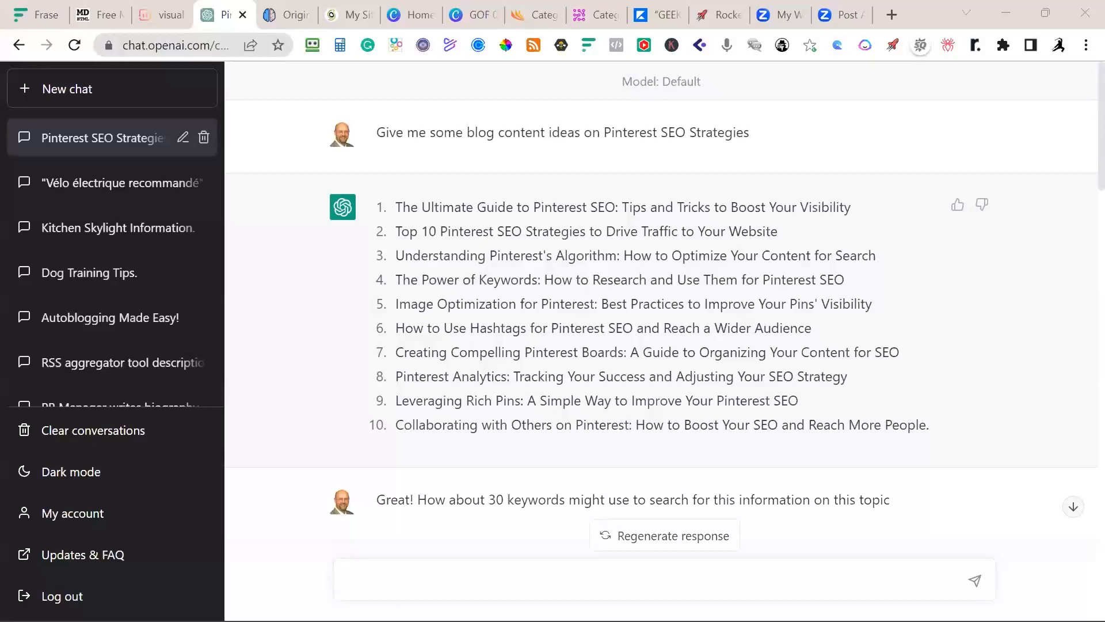
# Switch to File Explorer, search Downloads for 6.0 and open the output folder inside 6.0_zimmwriter's zimmwriter folder
pyautogui.moveTo(452, 1); pyautogui.dragTo(451, 74)
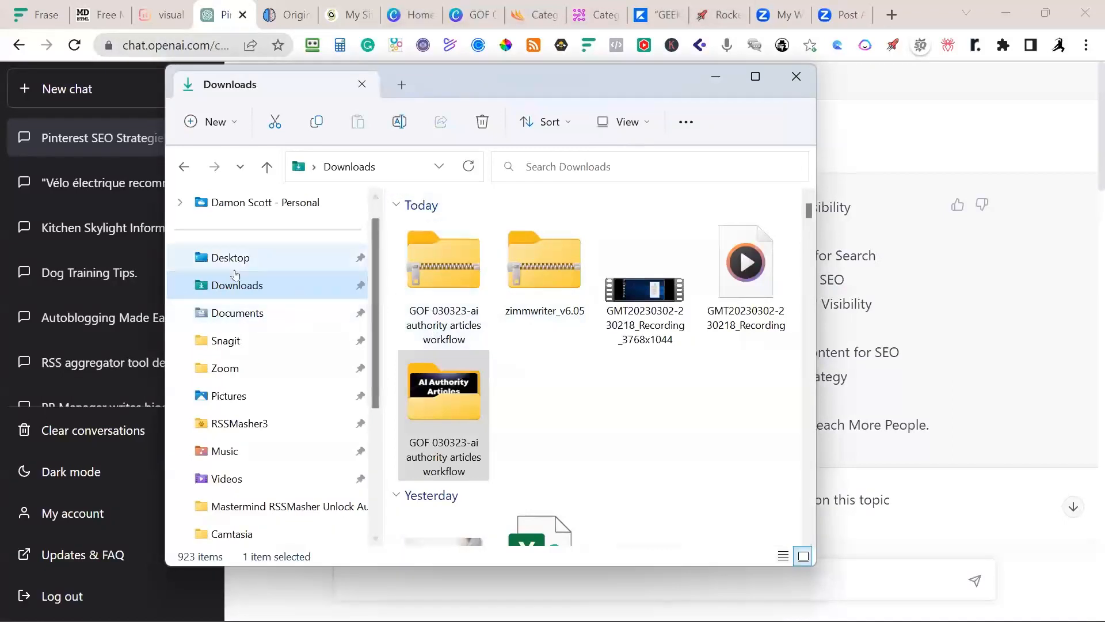
pyautogui.click(603, 167)
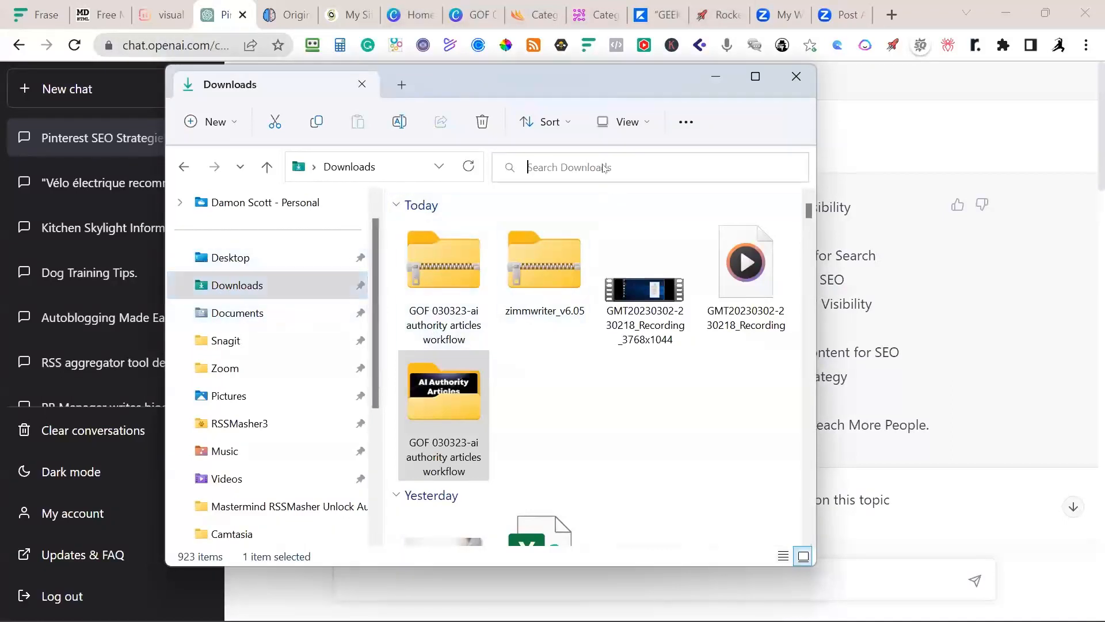
pyautogui.write('6.0')
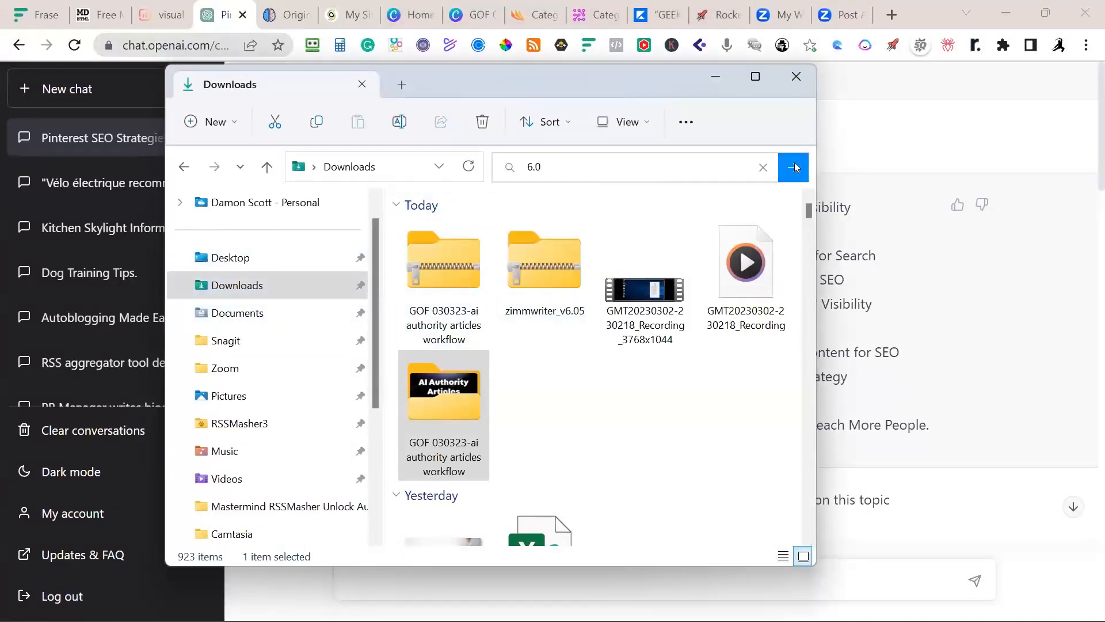
pyautogui.click(794, 167)
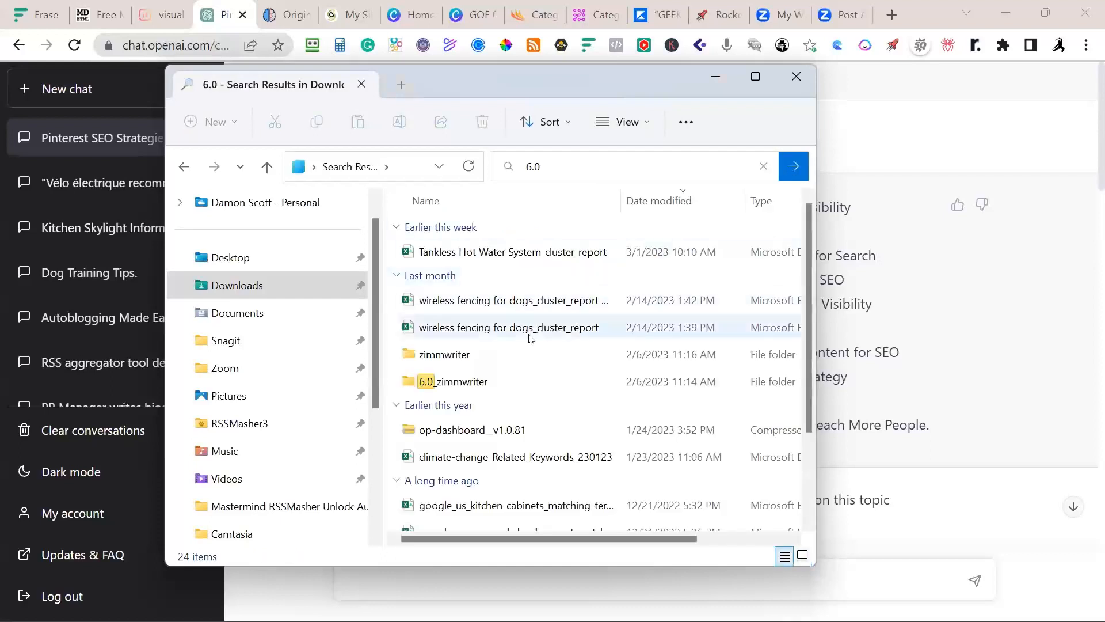
pyautogui.doubleClick(431, 385)
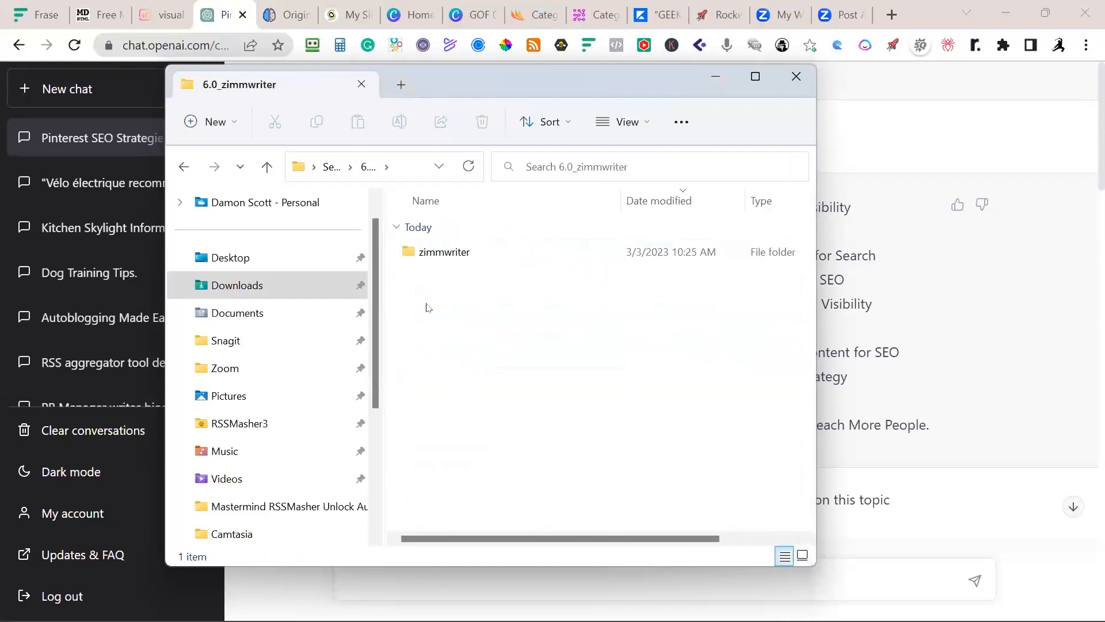
pyautogui.doubleClick(410, 254)
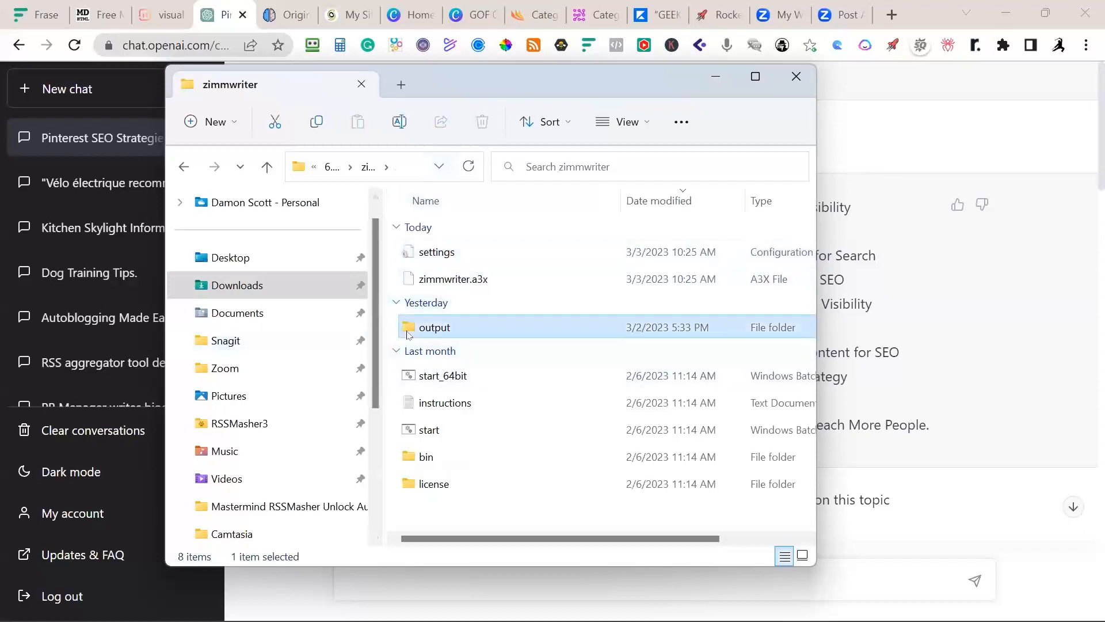
pyautogui.doubleClick(435, 327)
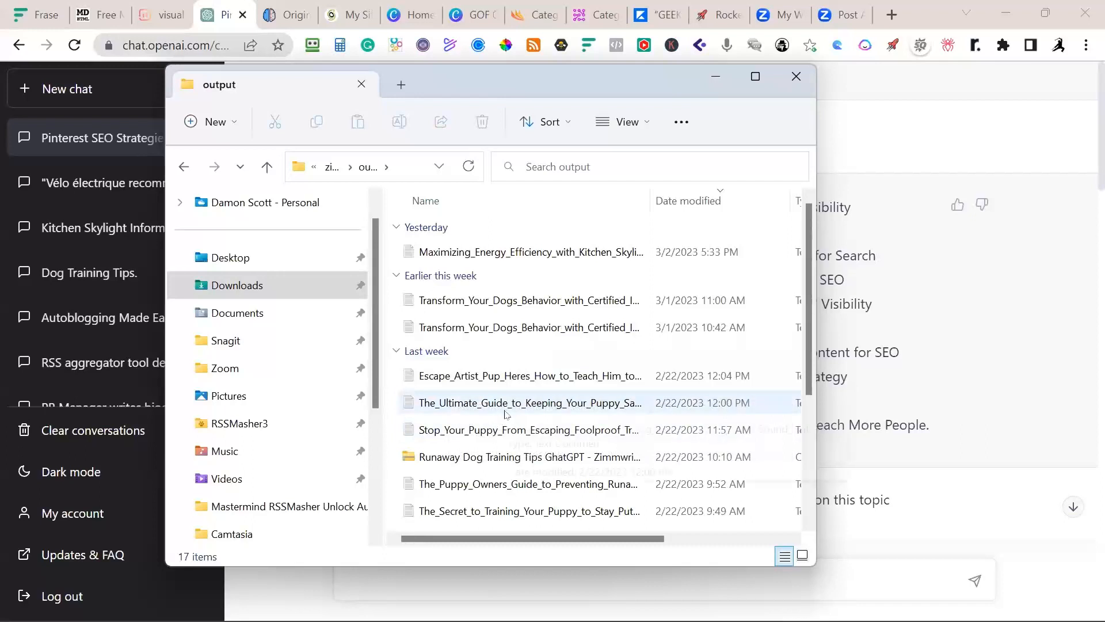
# Open the kitchen skylights energy efficiency article in Notepad and mark its title as a Markdown heading with "#"
pyautogui.doubleClick(520, 252)
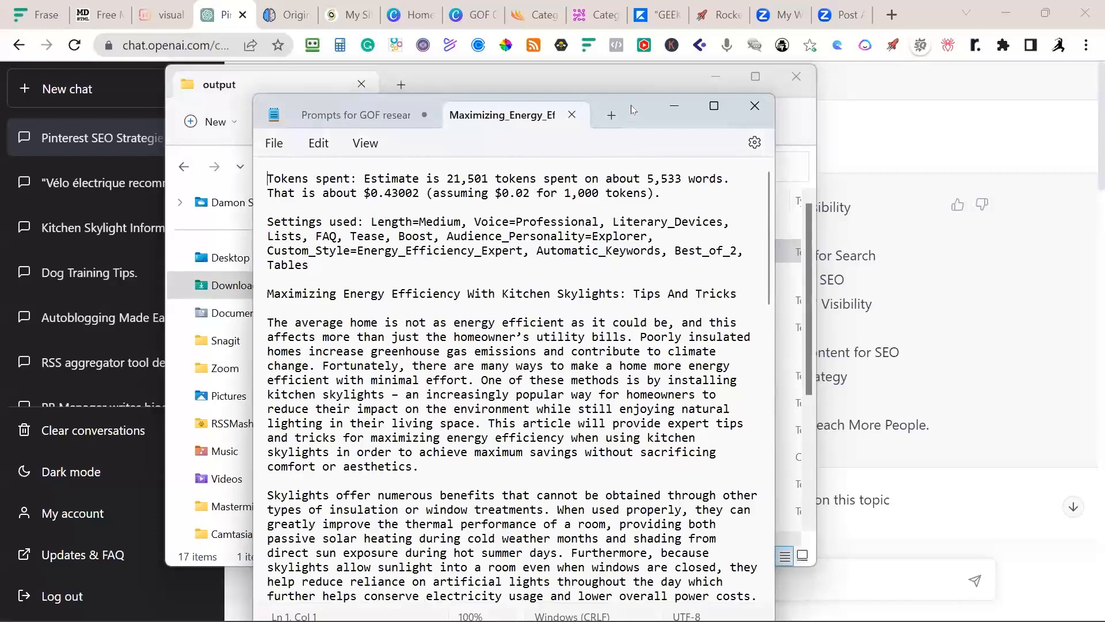
pyautogui.moveTo(633, 109); pyautogui.dragTo(617, 48)
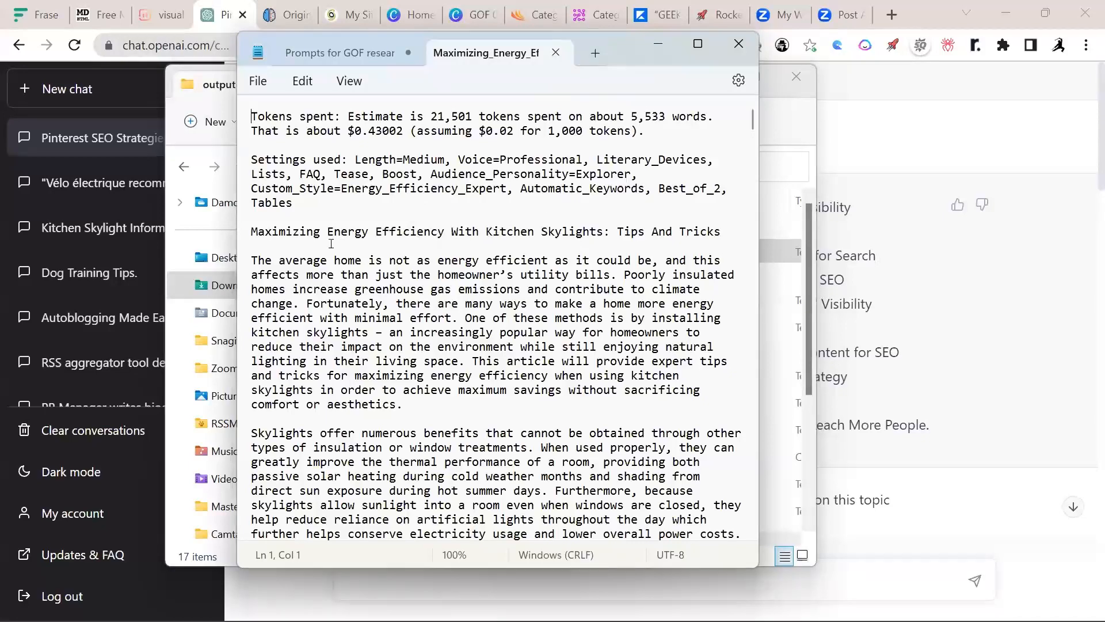
pyautogui.click(251, 232)
pyautogui.write('#')
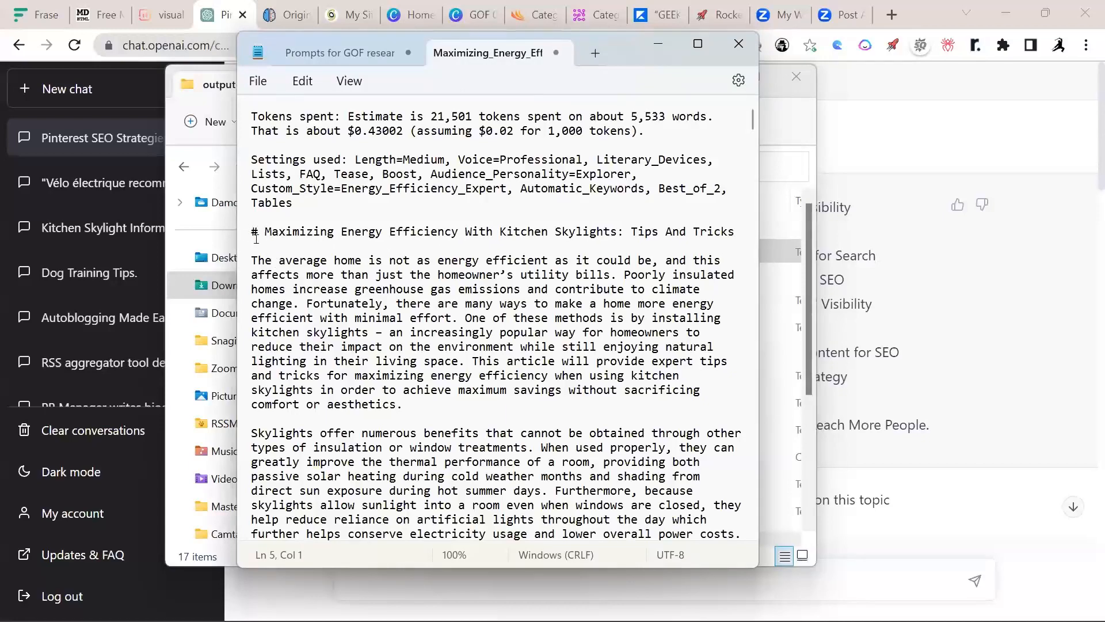
# Copy the article from its title to the end and replace the Markdown text in the browser's Free Markdown to HTML Converter with it
pyautogui.hotkey('shift', 'Down')
pyautogui.hotkey('ctrl', 'shift', 'End')
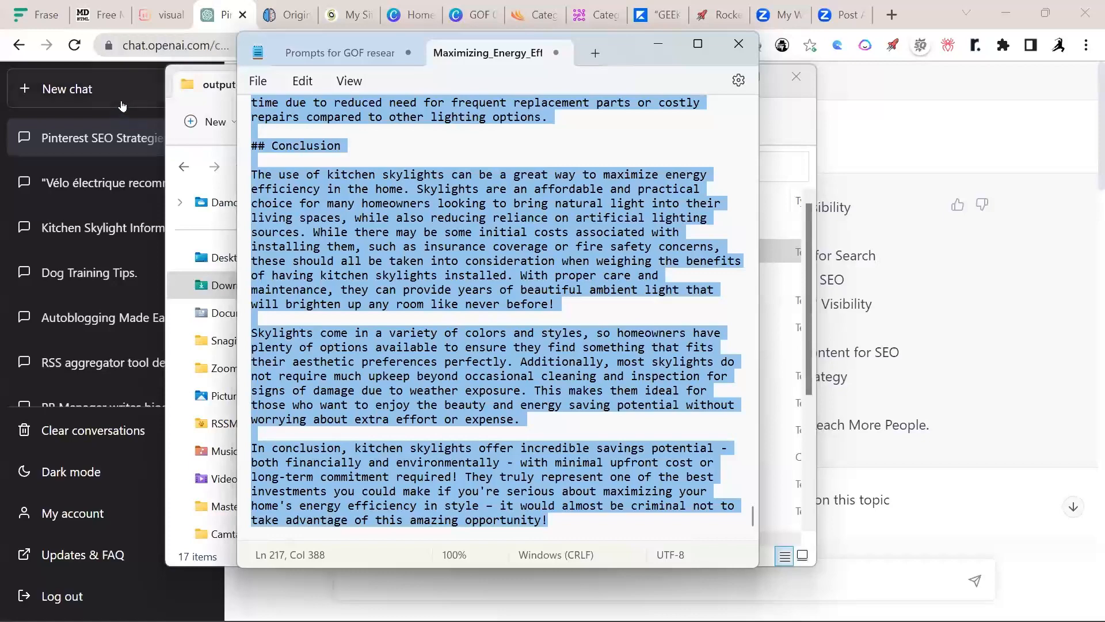
pyautogui.click(103, 19)
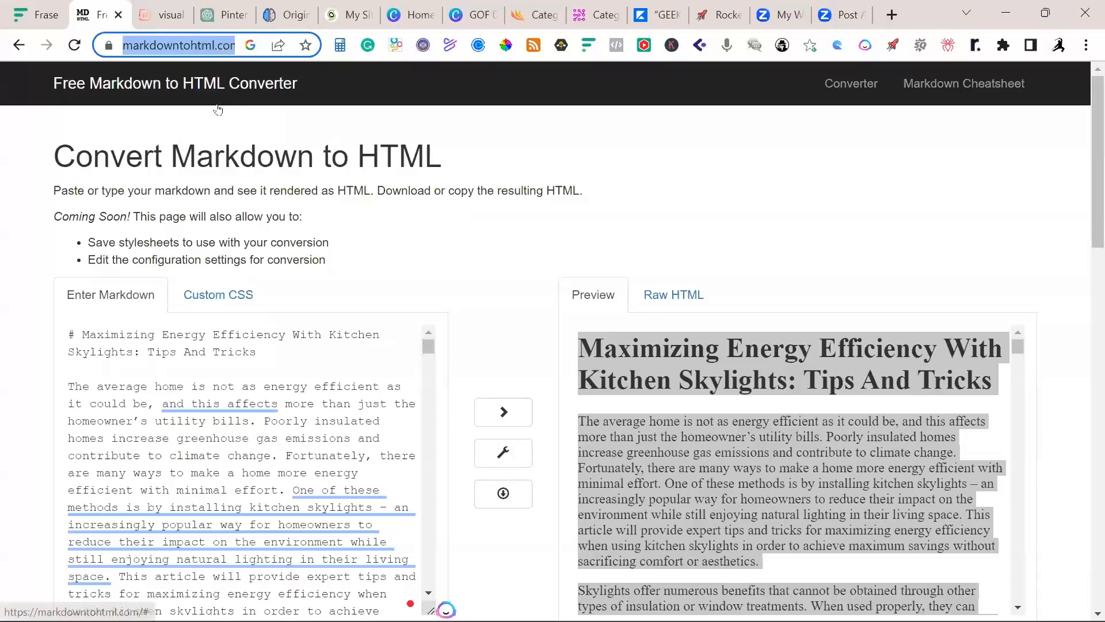
pyautogui.click(184, 371)
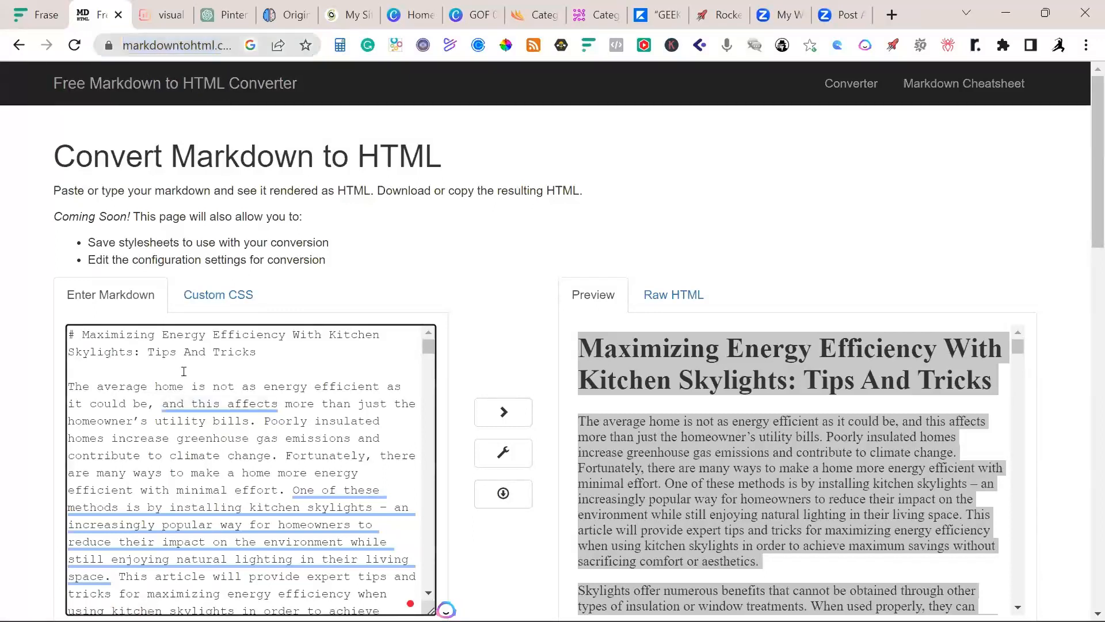
pyautogui.hotkey('ctrl', 'a')
pyautogui.press('BackSpace')
pyautogui.hotkey('ctrl', 'v')
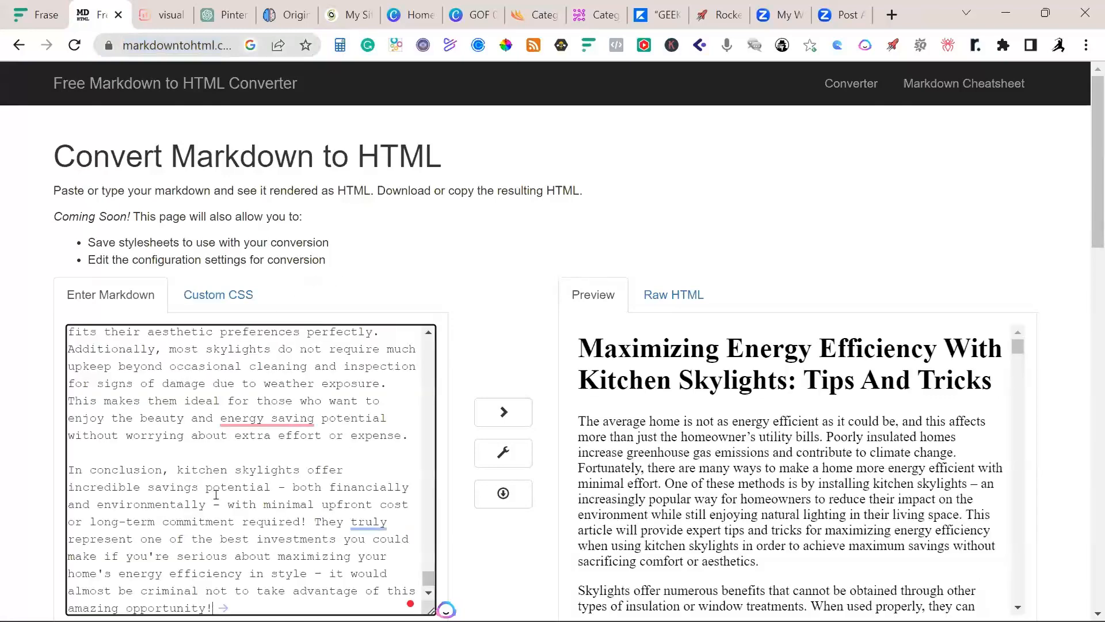
pyautogui.scroll(5, 216, 495)
pyautogui.scroll(15, 216, 495)
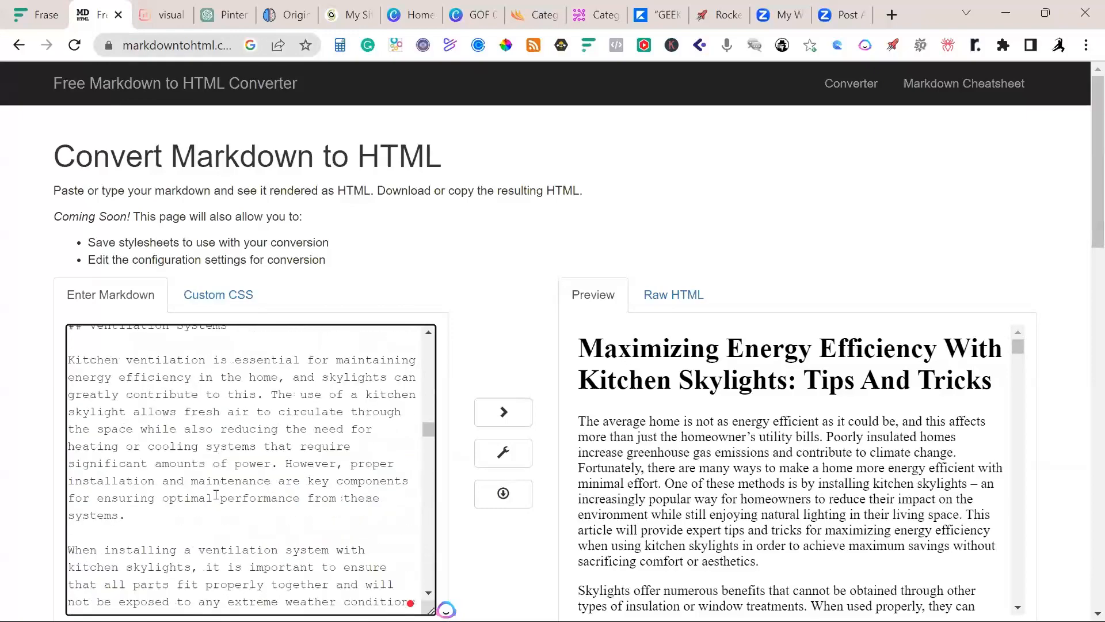
pyautogui.scroll(5, 216, 495)
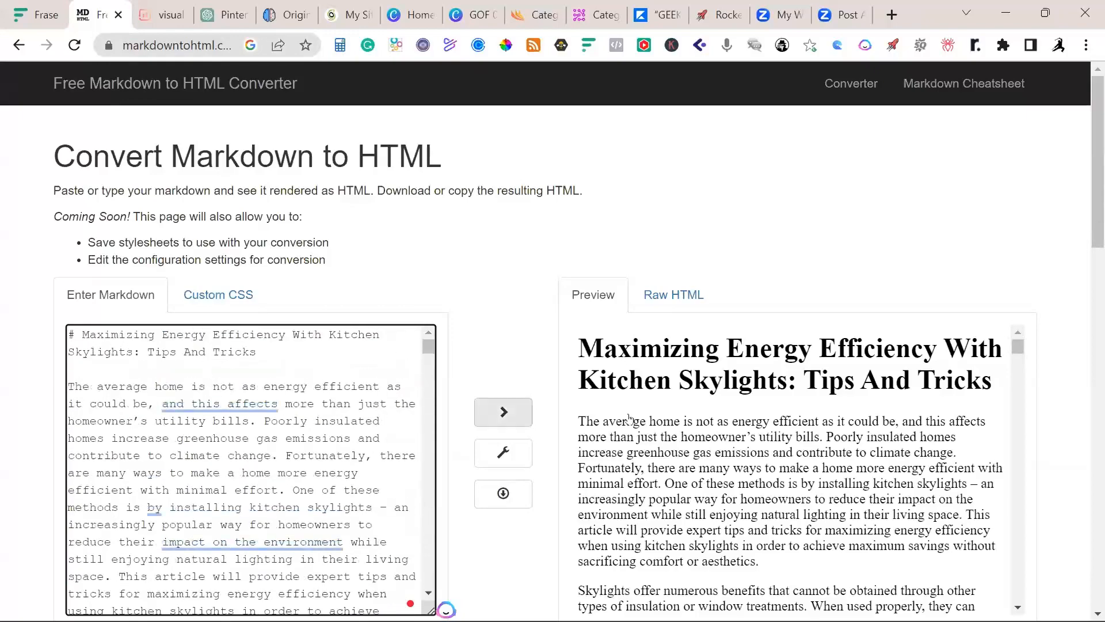
# Select and copy the entire rendered kitchen skylights article from the converter's HTML preview
pyautogui.scroll(-3, 702, 416)
pyautogui.scroll(3, 703, 418)
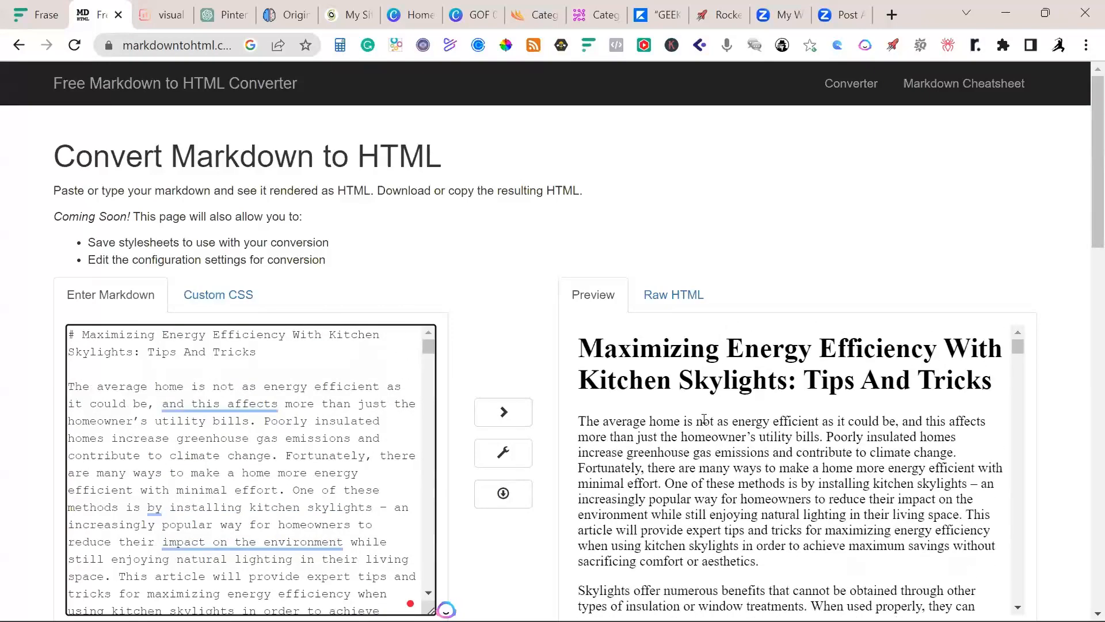
pyautogui.scroll(-15, 703, 418)
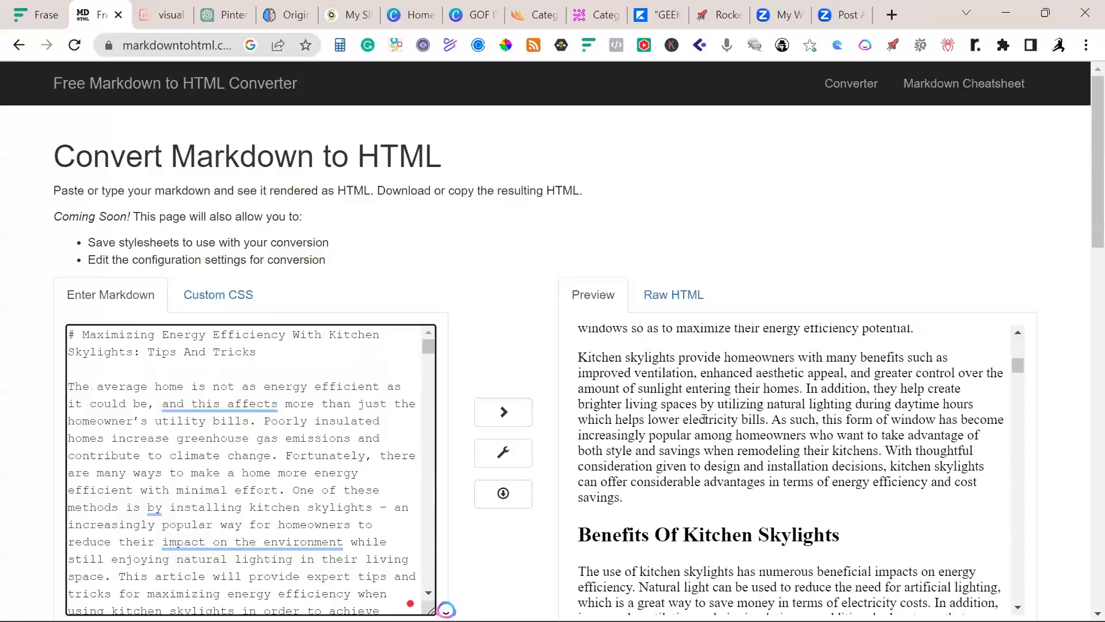
pyautogui.click(704, 419)
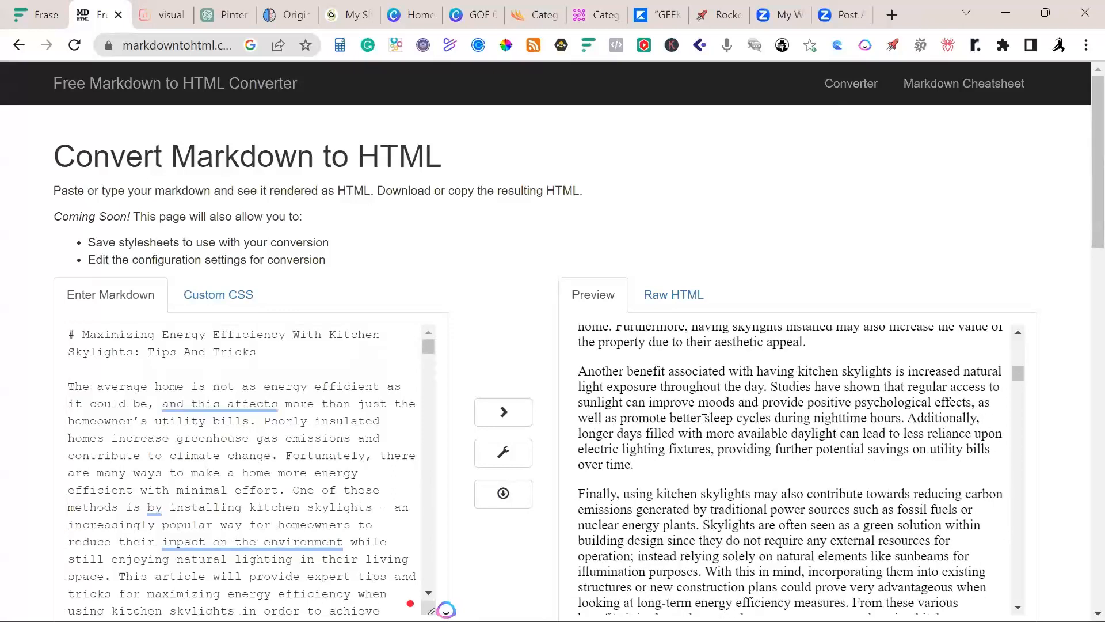
pyautogui.hotkey('ctrl', 'a')
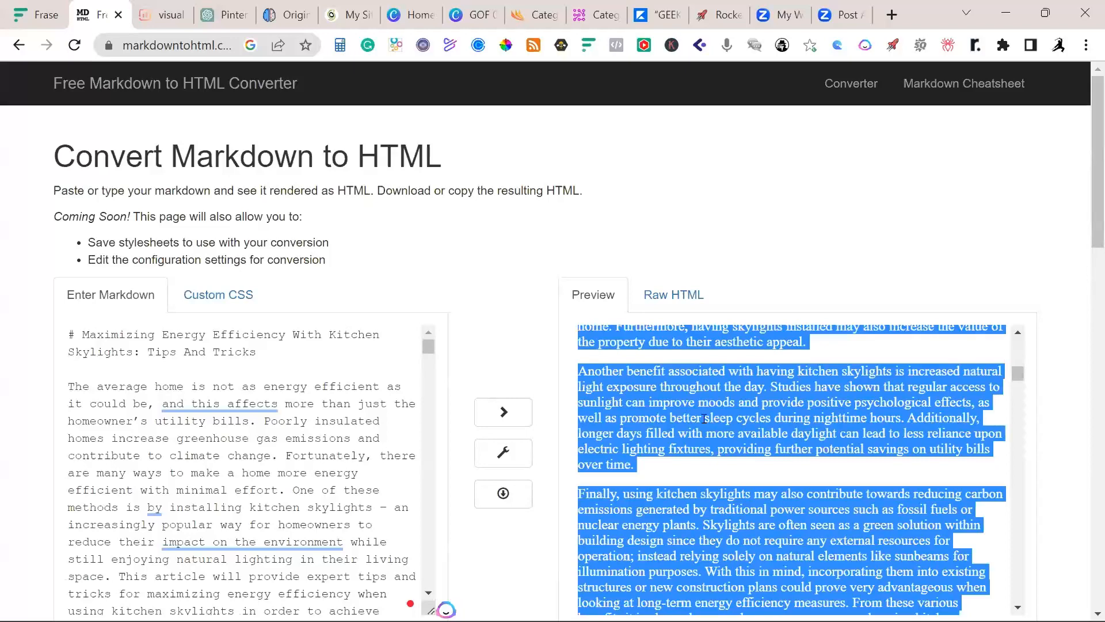
# Switch to Surfer in the browser, close the pinterest seo keyword cluster and open the Content Editor page
pyautogui.click(164, 15)
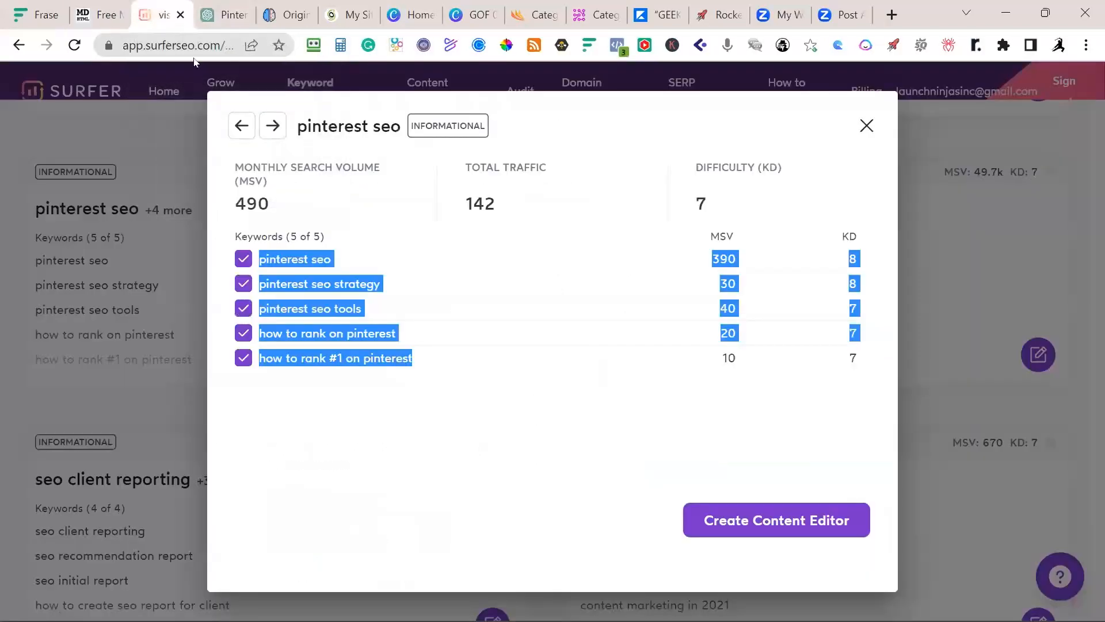
pyautogui.click(866, 126)
pyautogui.scroll(7, 614, 156)
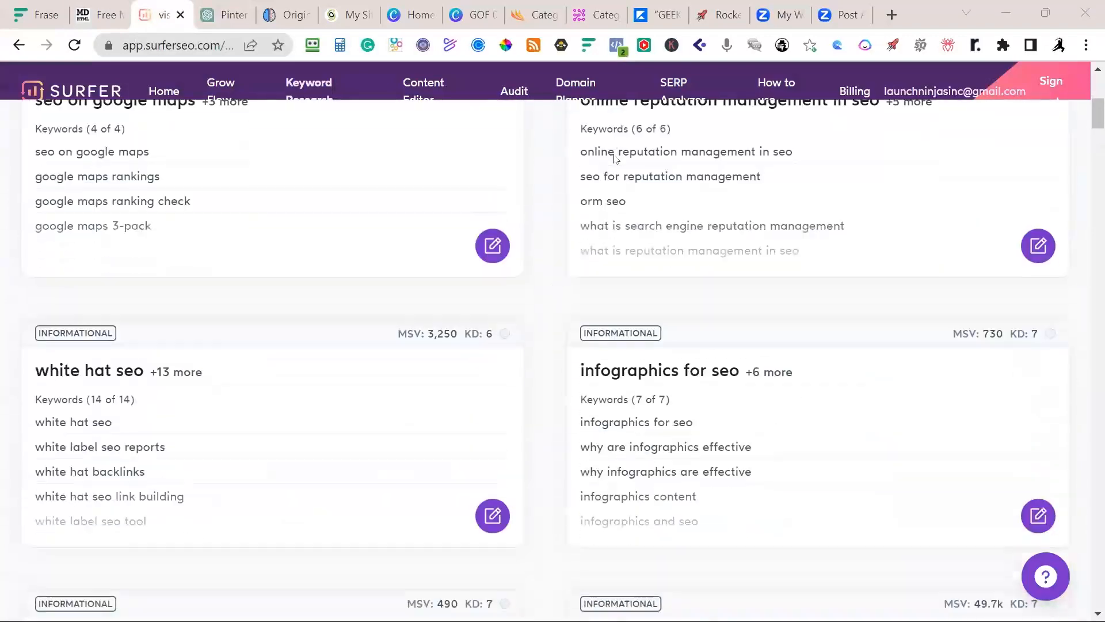
pyautogui.scroll(5, 614, 157)
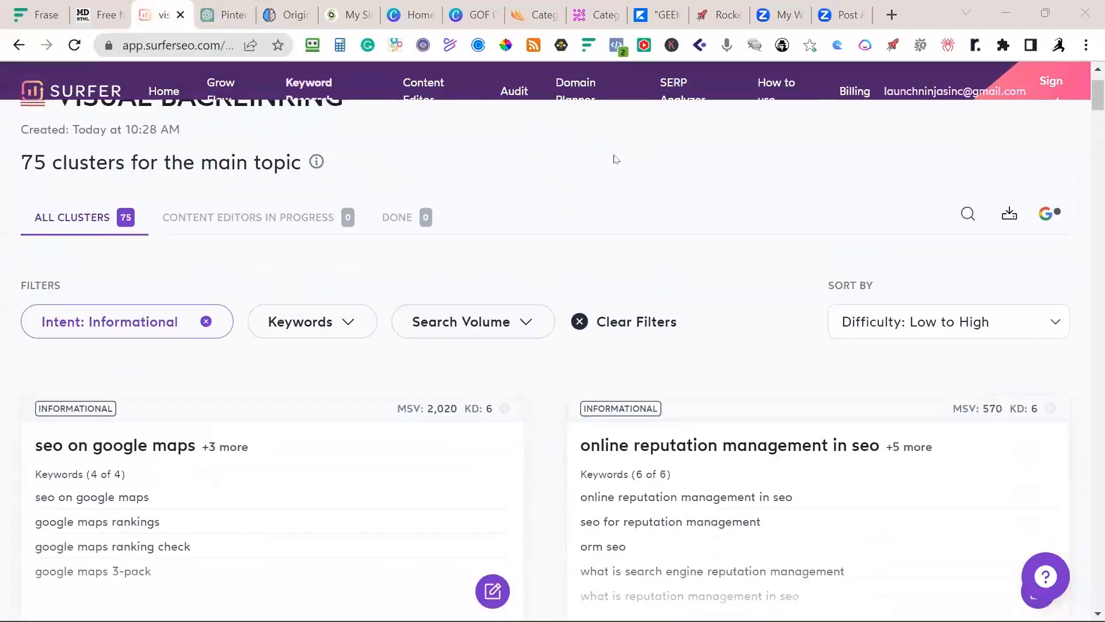
pyautogui.click(428, 86)
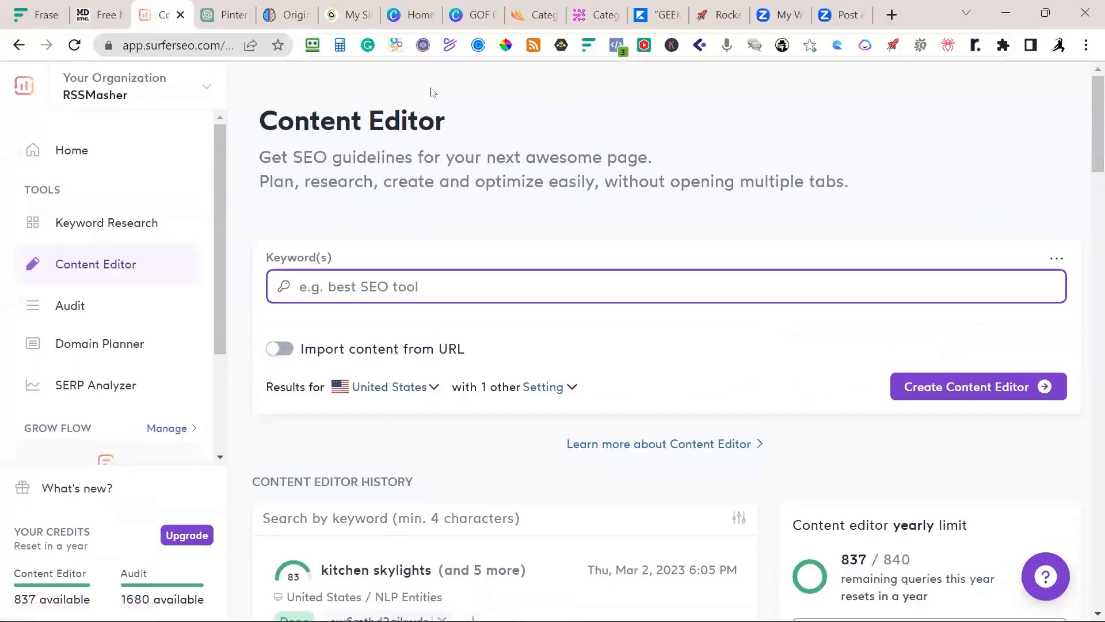
pyautogui.scroll(-4, 438, 115)
pyautogui.scroll(1, 455, 184)
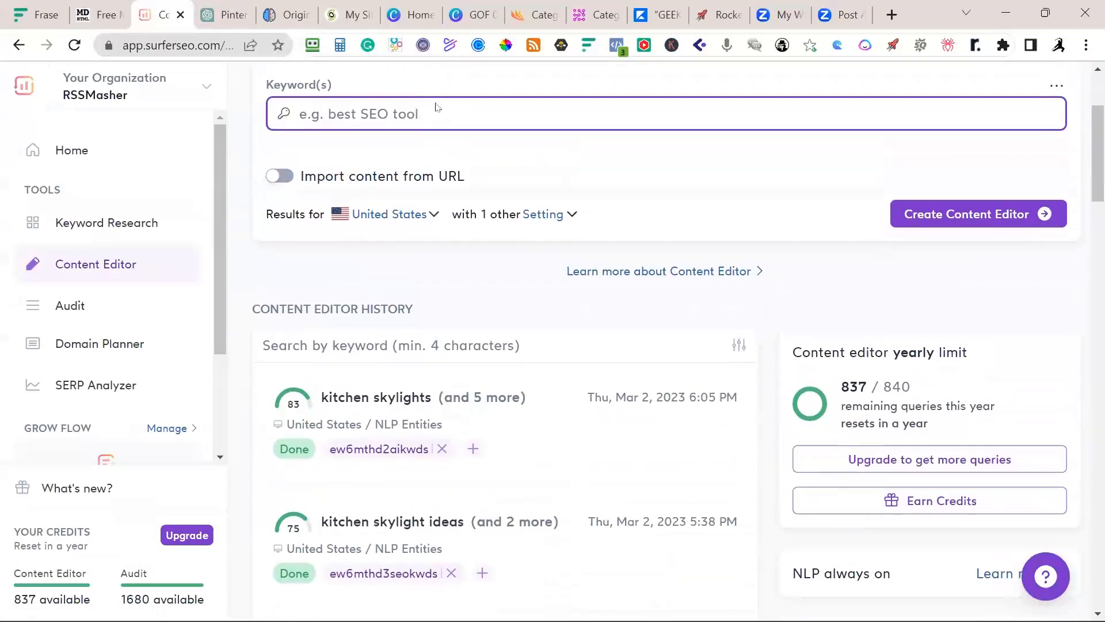
pyautogui.scroll(3, 458, 188)
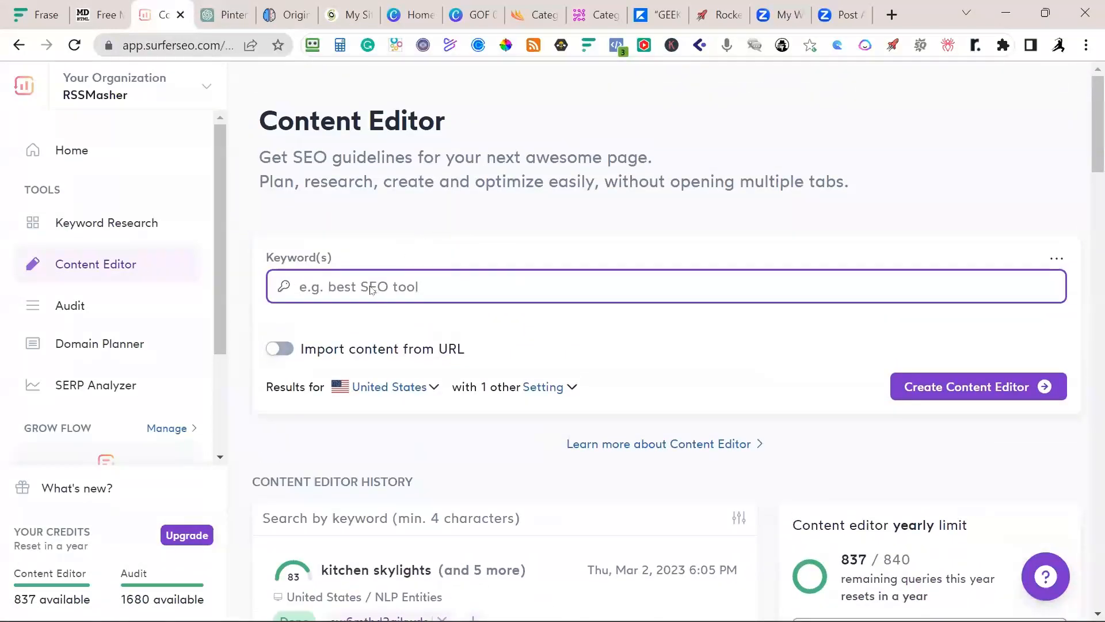
pyautogui.write('mod')
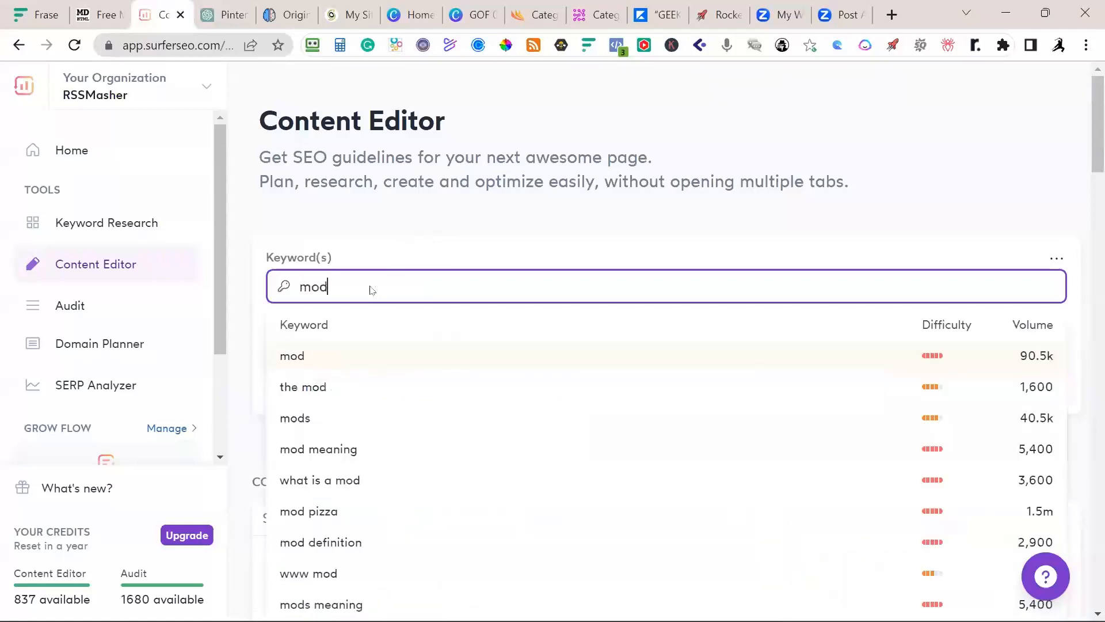
pyautogui.press('BackSpace')
pyautogui.press('BackSpace')
pyautogui.press('BackSpace')
# Enter kitchen skylights, skylight in kitchen and skylights kitchen as the keywords for a new content editor
pyautogui.write('kitchen s')
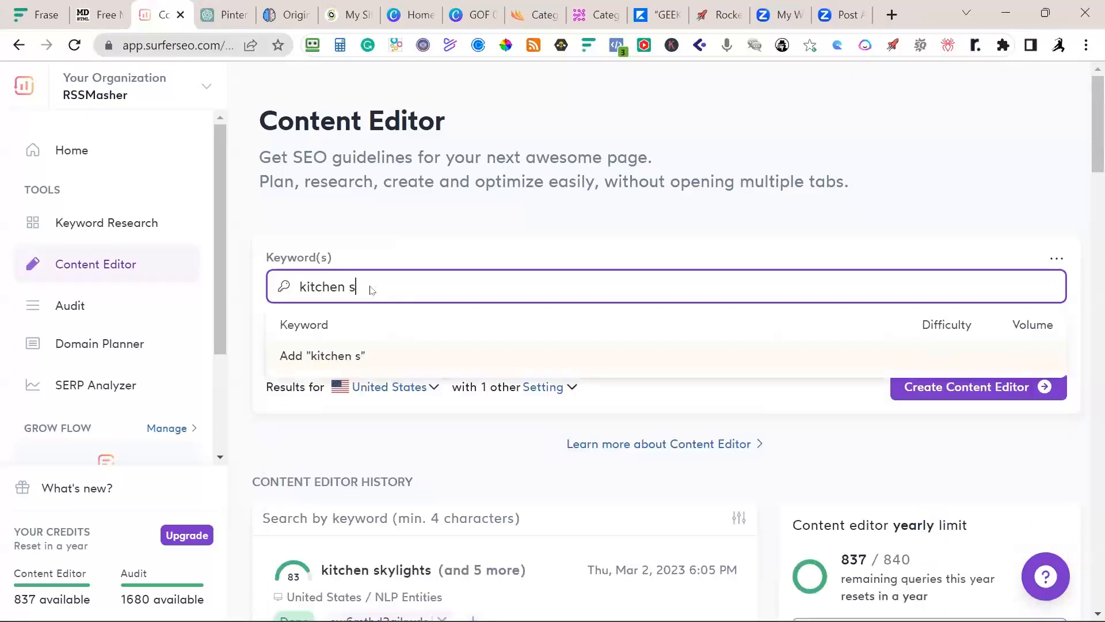
pyautogui.write('kylight')
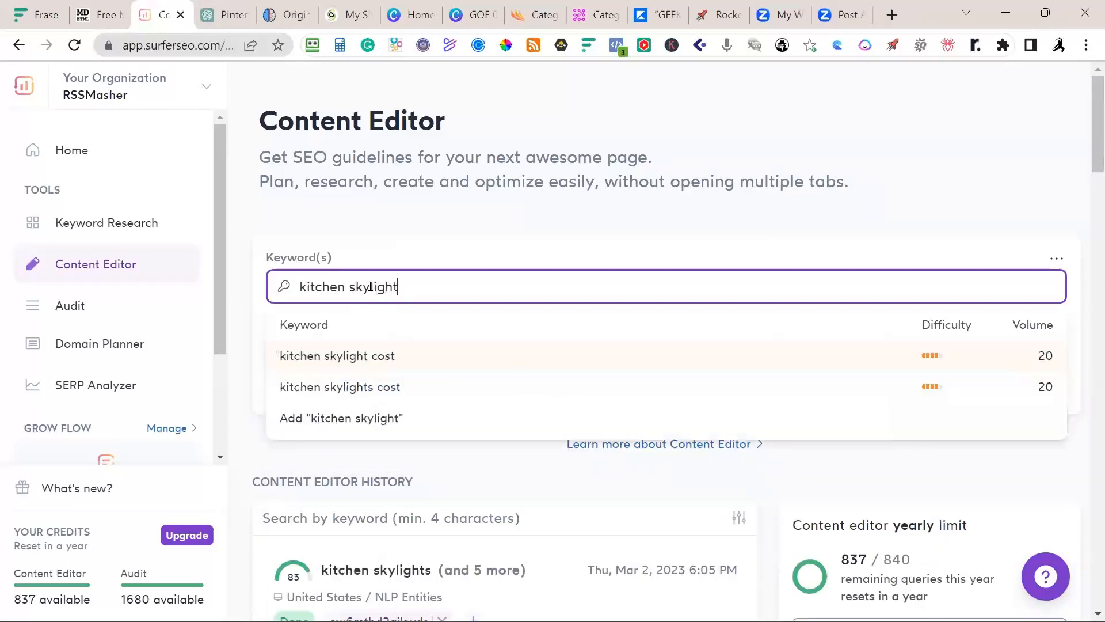
pyautogui.write('s')
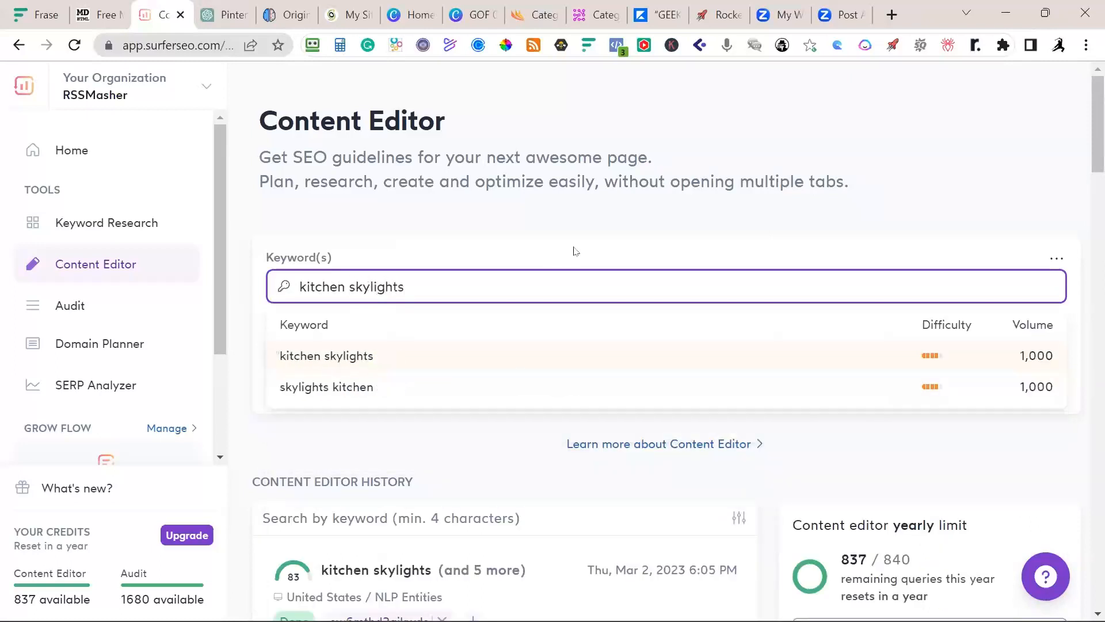
pyautogui.click(356, 362)
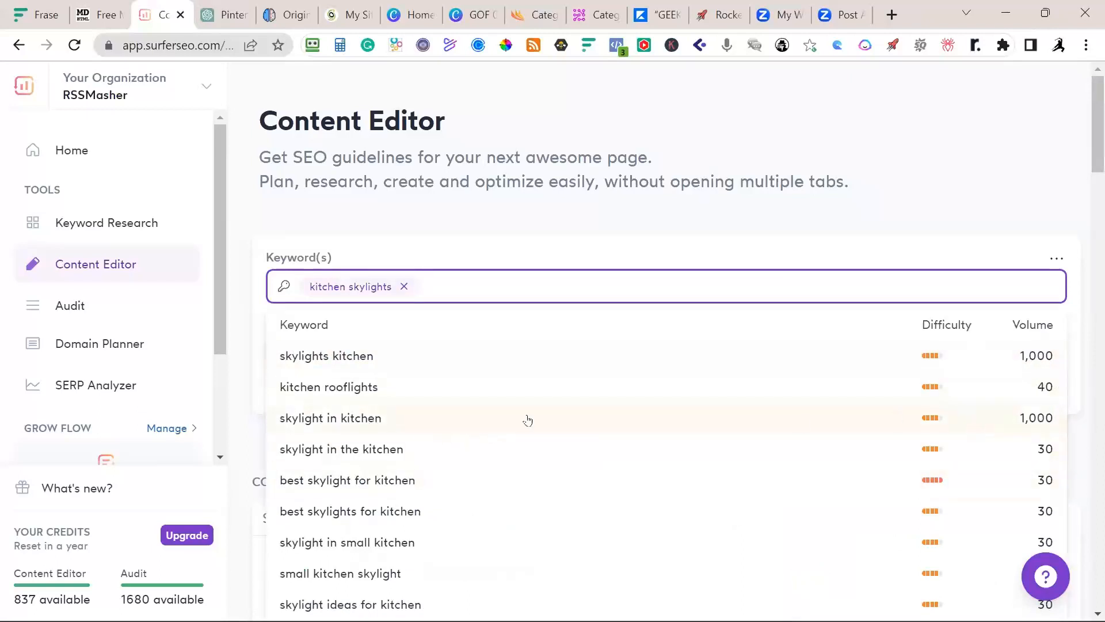
pyautogui.click(367, 416)
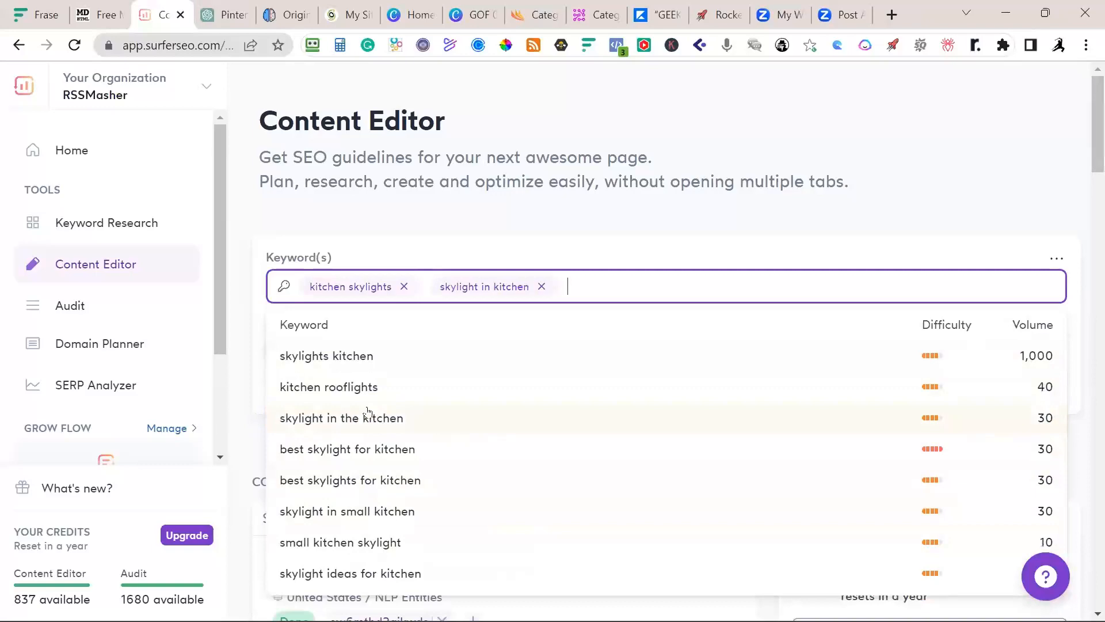
pyautogui.click(364, 358)
pyautogui.scroll(-7, 727, 171)
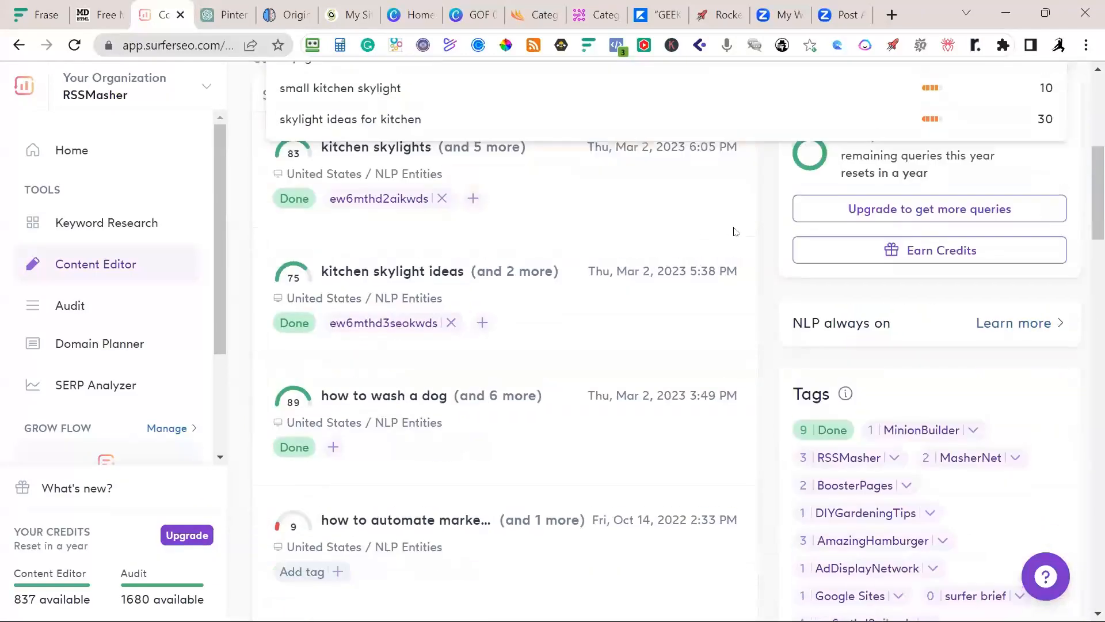
pyautogui.scroll(3, 734, 244)
pyautogui.scroll(3, 909, 272)
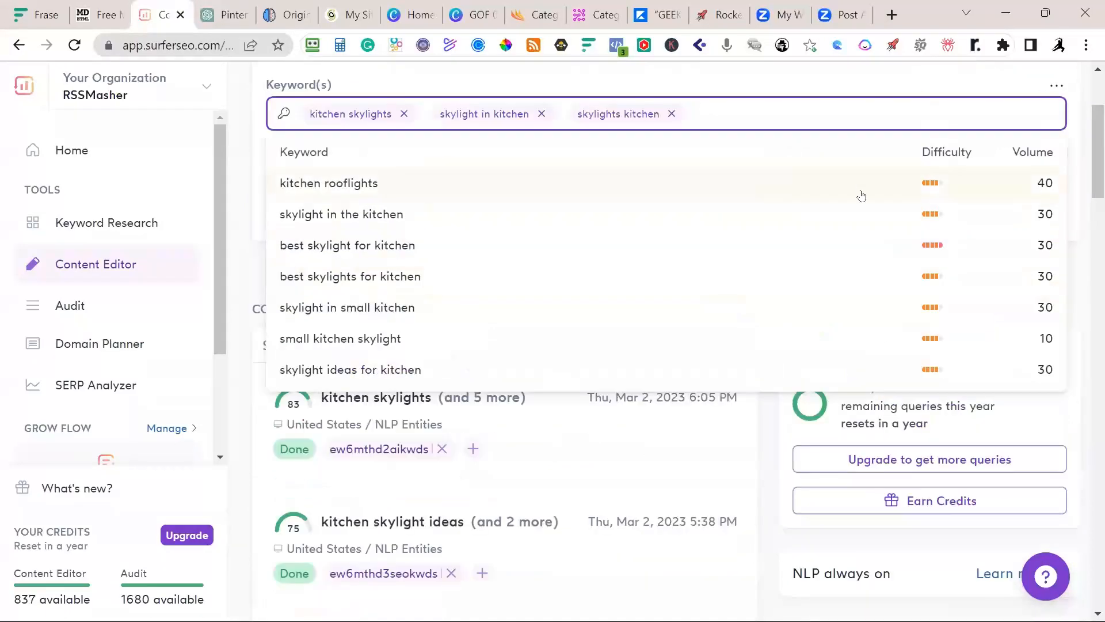
pyautogui.click(845, 83)
pyautogui.scroll(3, 798, 238)
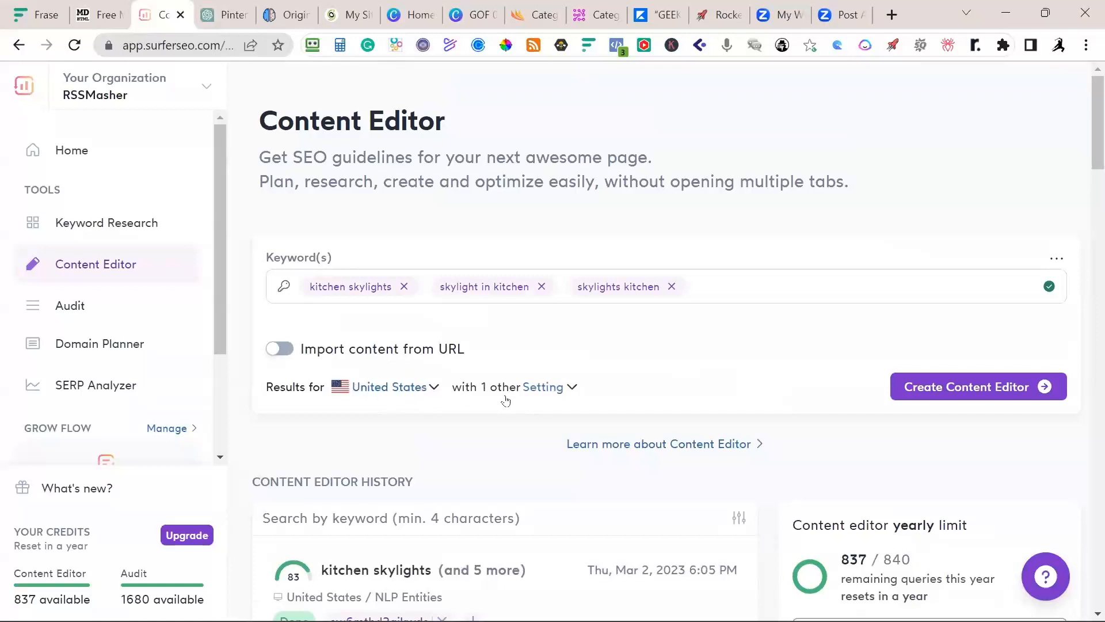
# Check the crawler type setting and create the content editor for the three kitchen skylights keywords
pyautogui.click(567, 389)
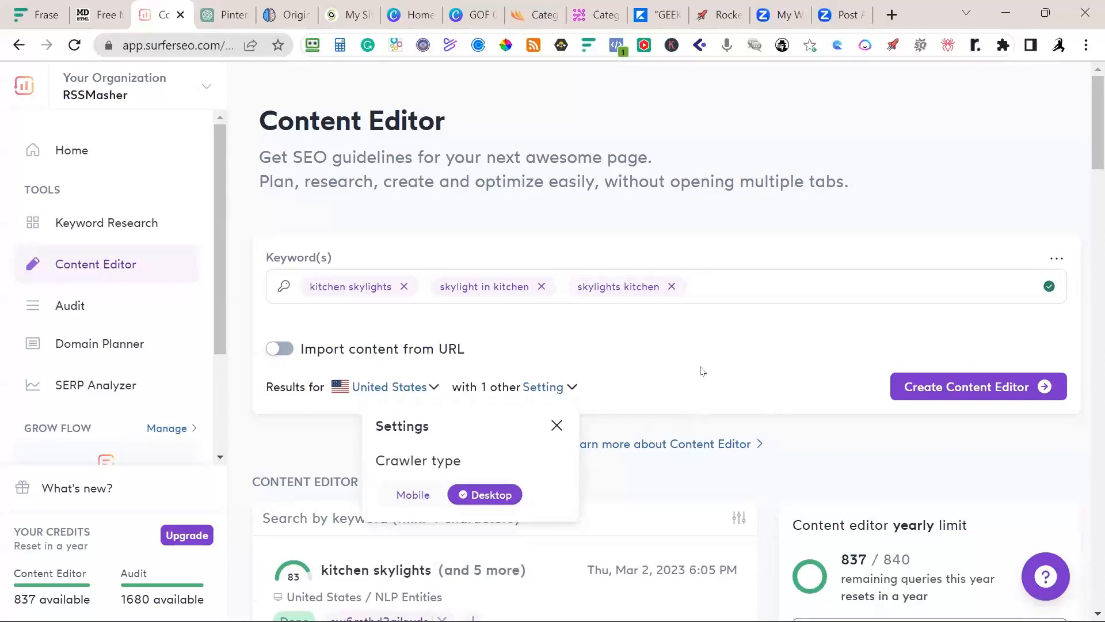
pyautogui.click(701, 369)
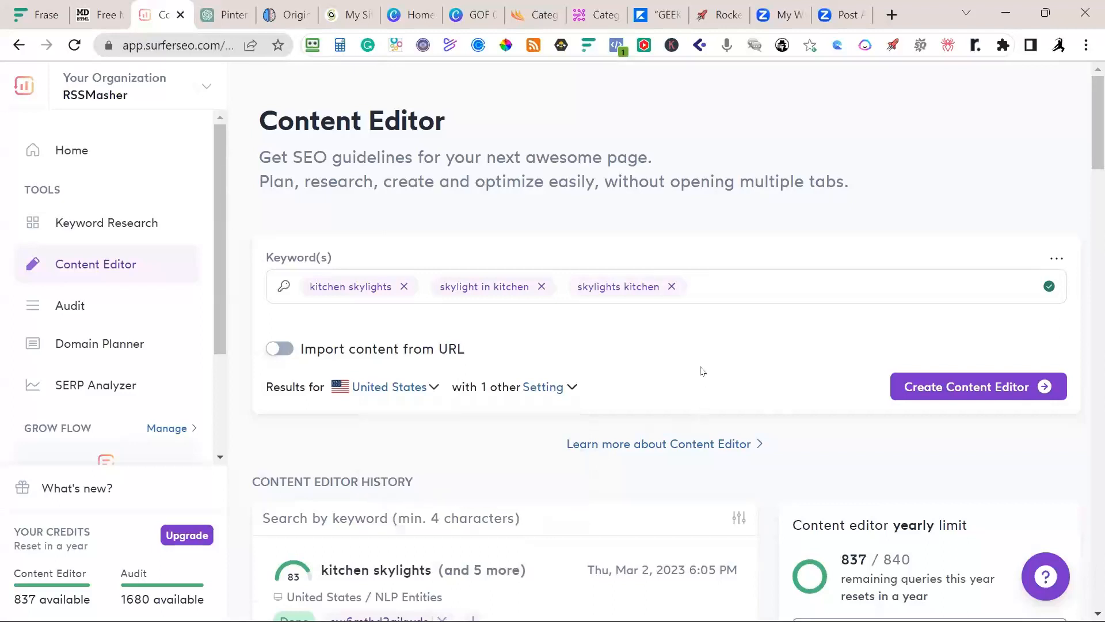
pyautogui.click(974, 394)
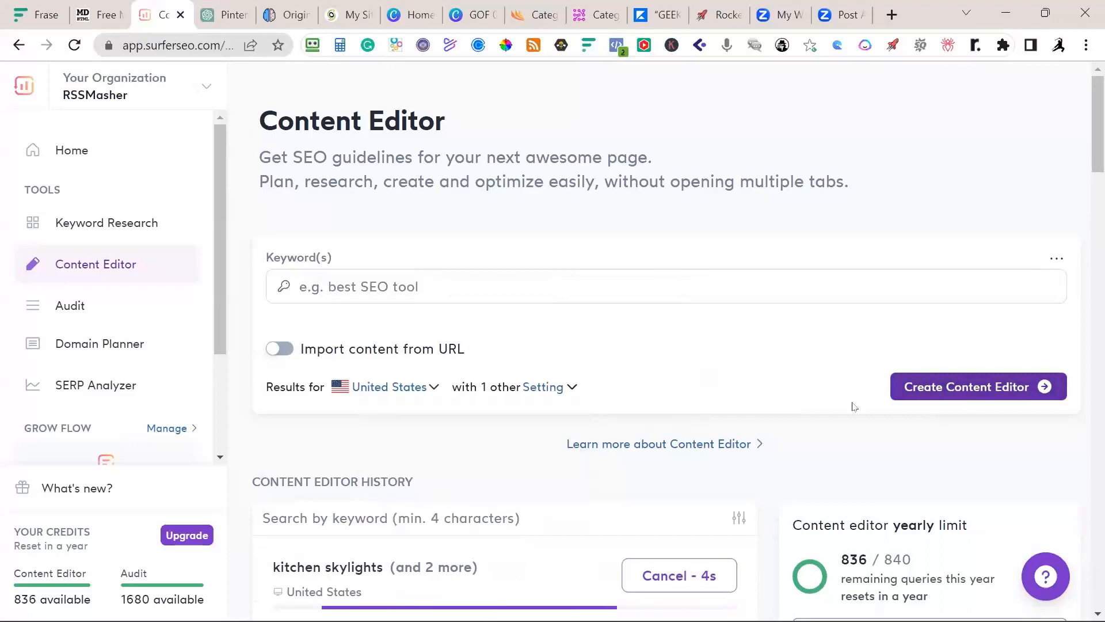
# Tag the newly created kitchen skylights entry in the content editor history with the existing tag ew6mthd2aikwds
pyautogui.scroll(-3, 854, 407)
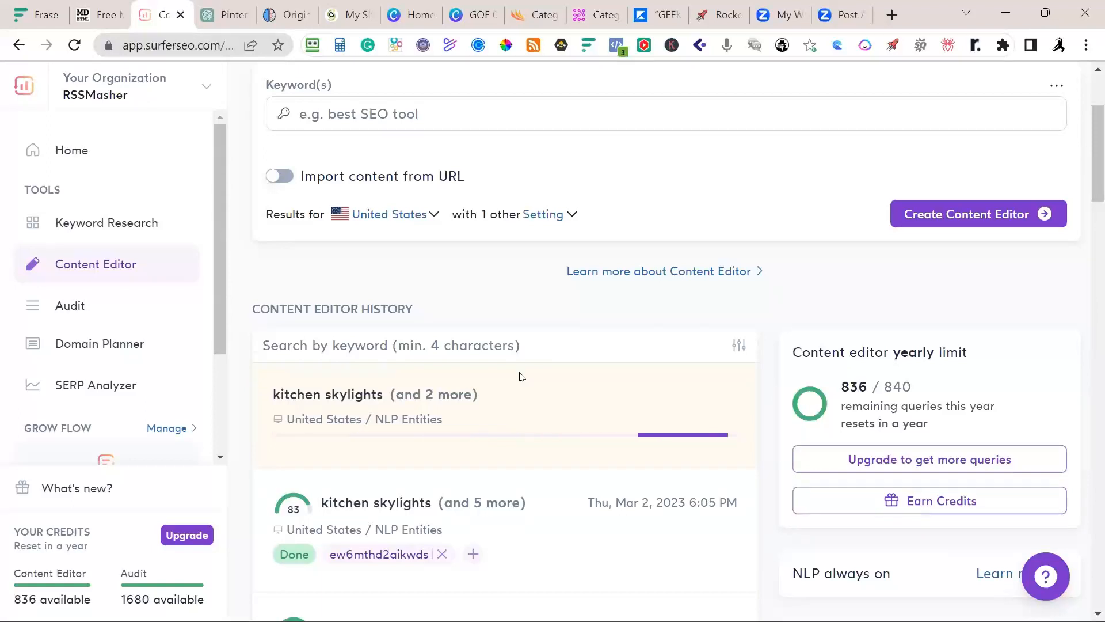
pyautogui.scroll(-1, 518, 376)
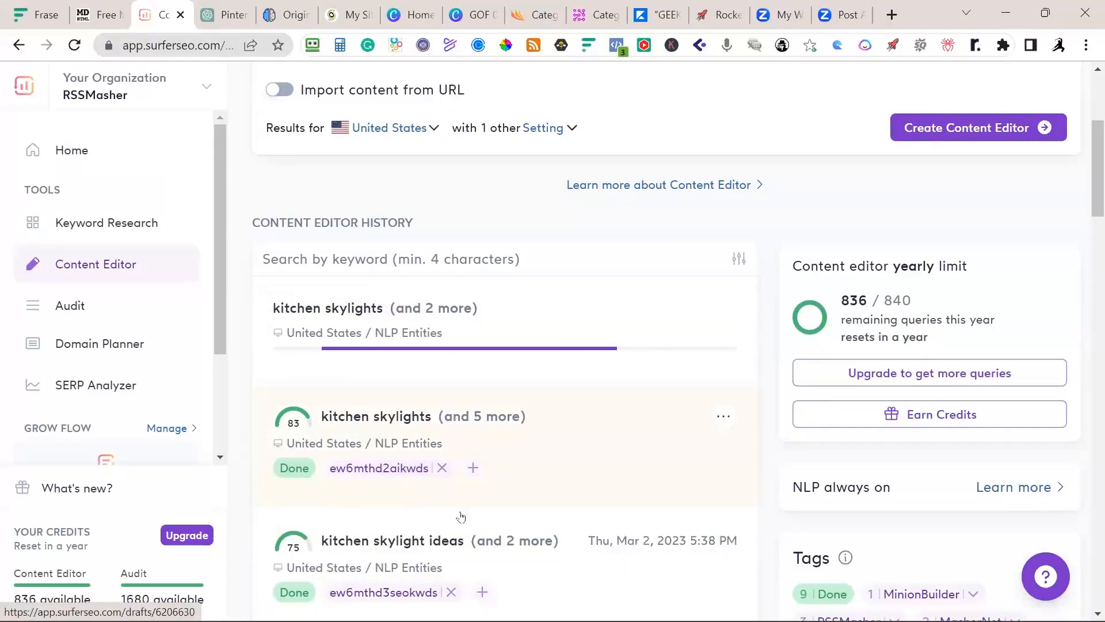
pyautogui.scroll(-3, 527, 467)
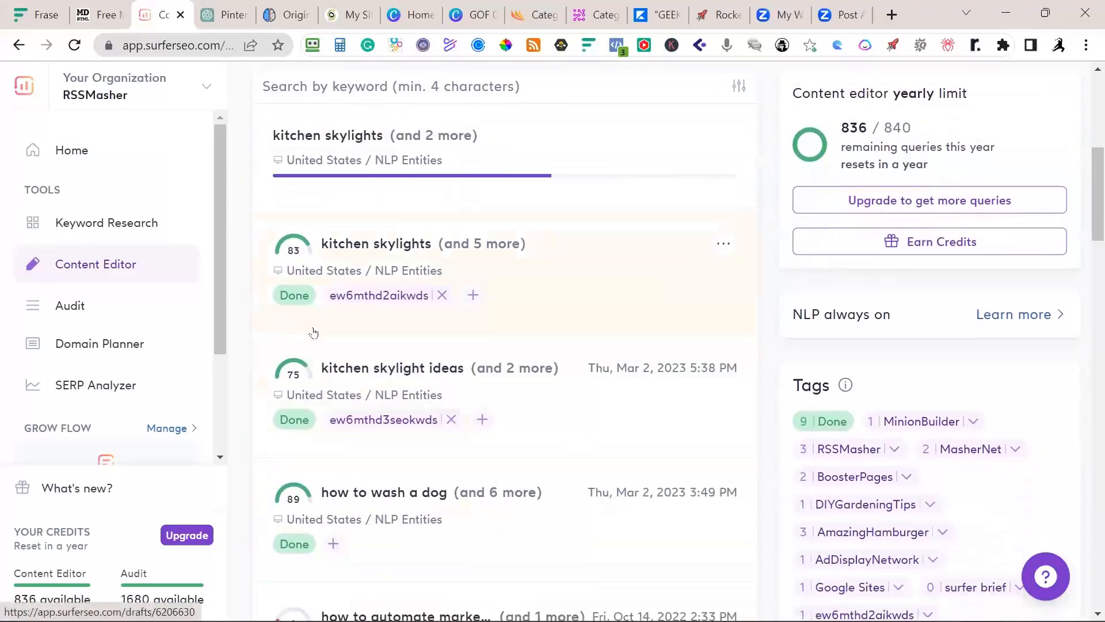
pyautogui.click(347, 301)
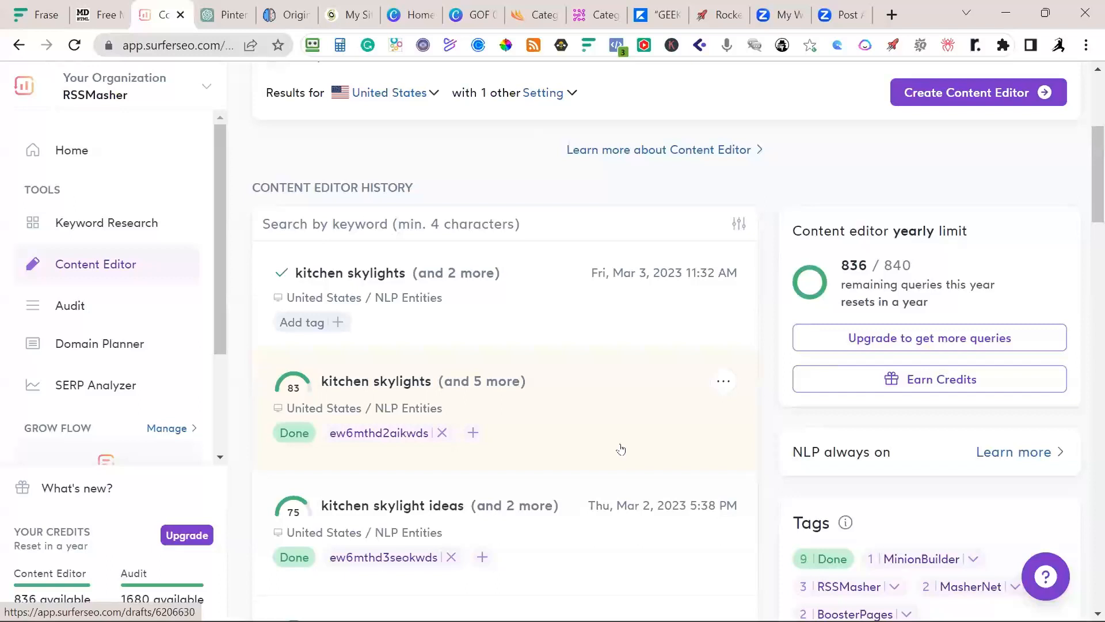
pyautogui.click(338, 323)
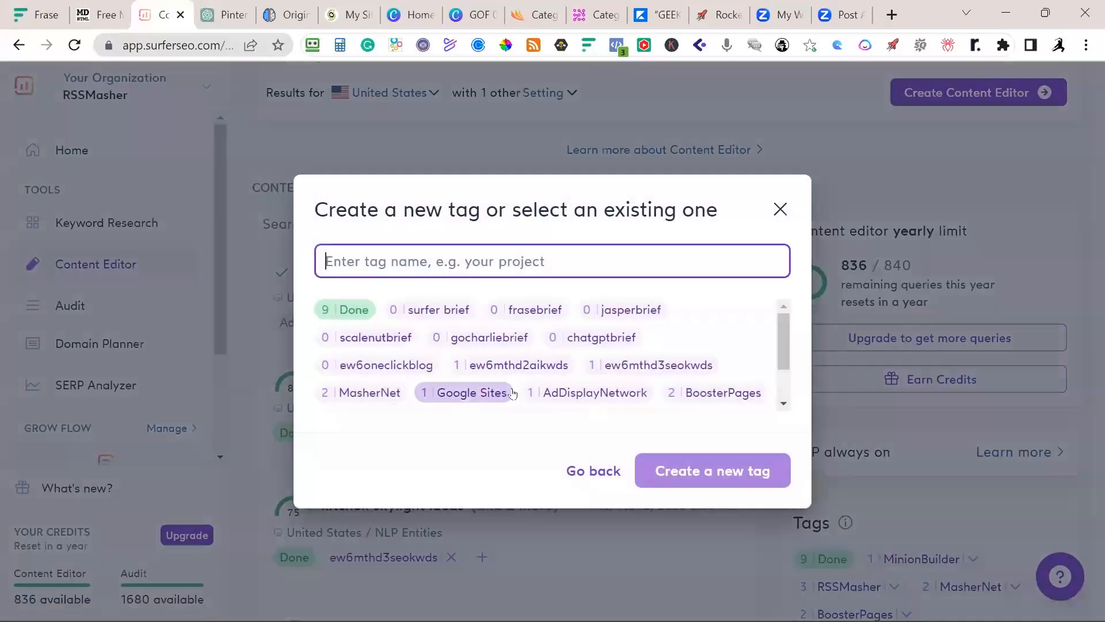
pyautogui.scroll(-2, 659, 344)
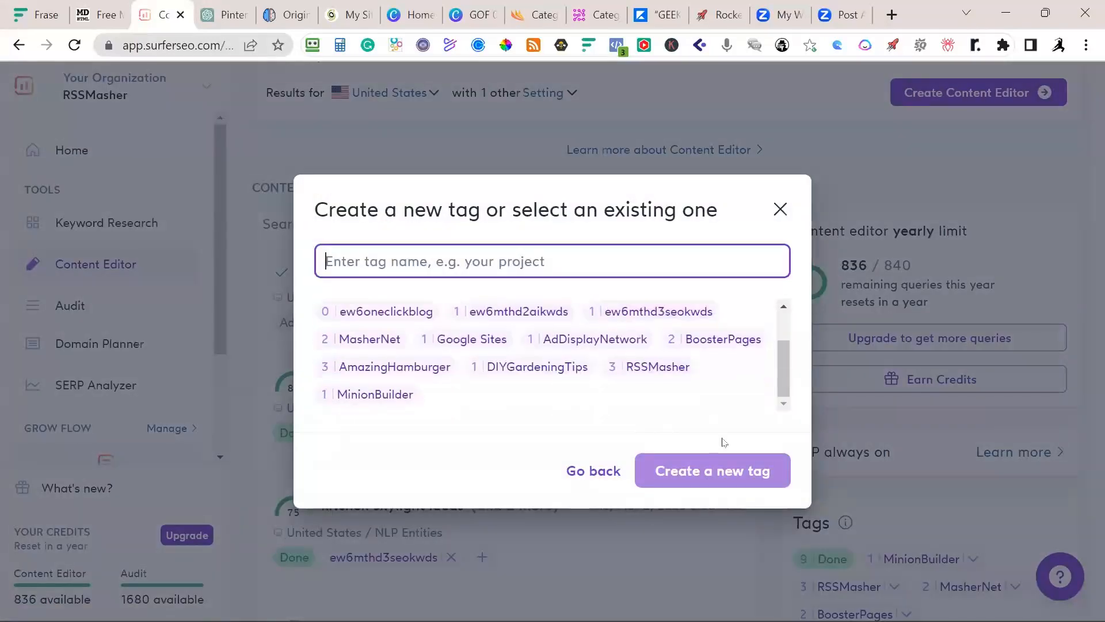
pyautogui.scroll(2, 590, 393)
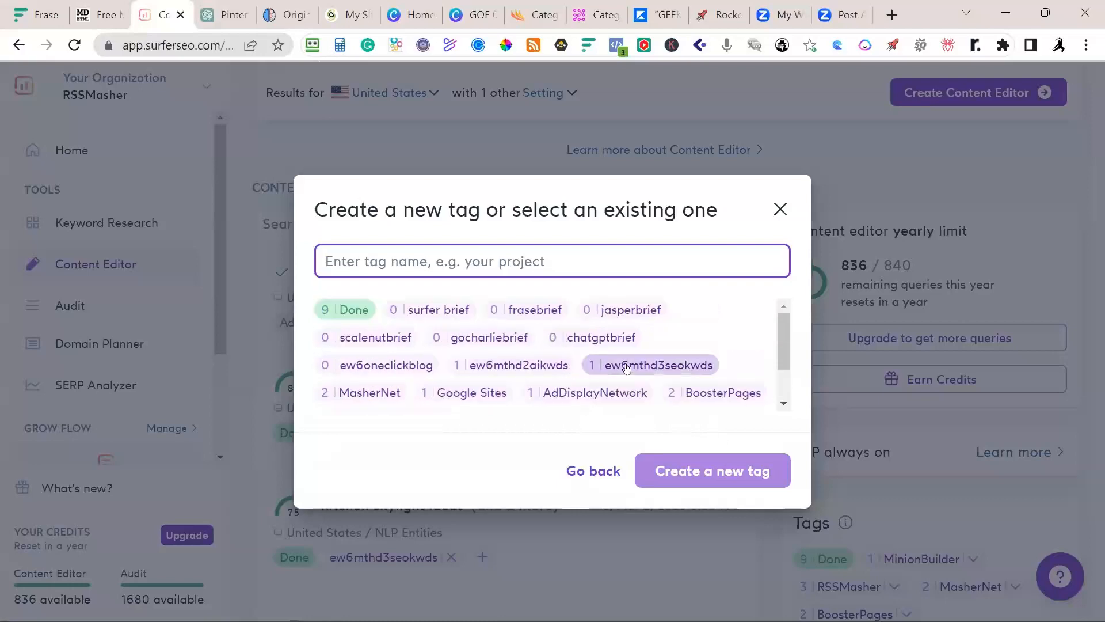
pyautogui.click(496, 371)
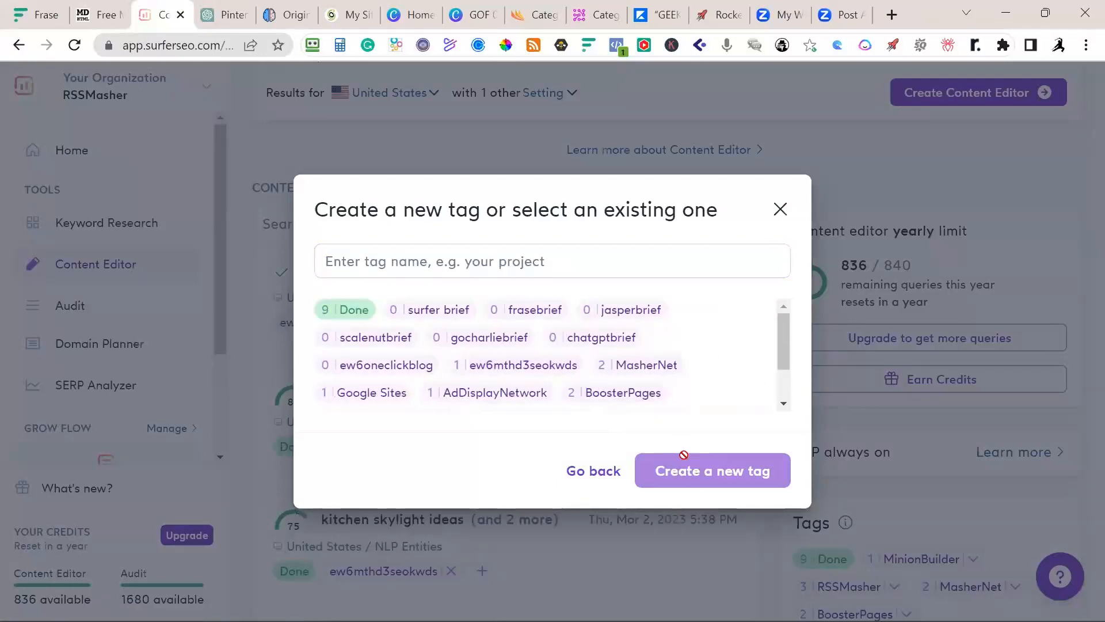
pyautogui.click(780, 210)
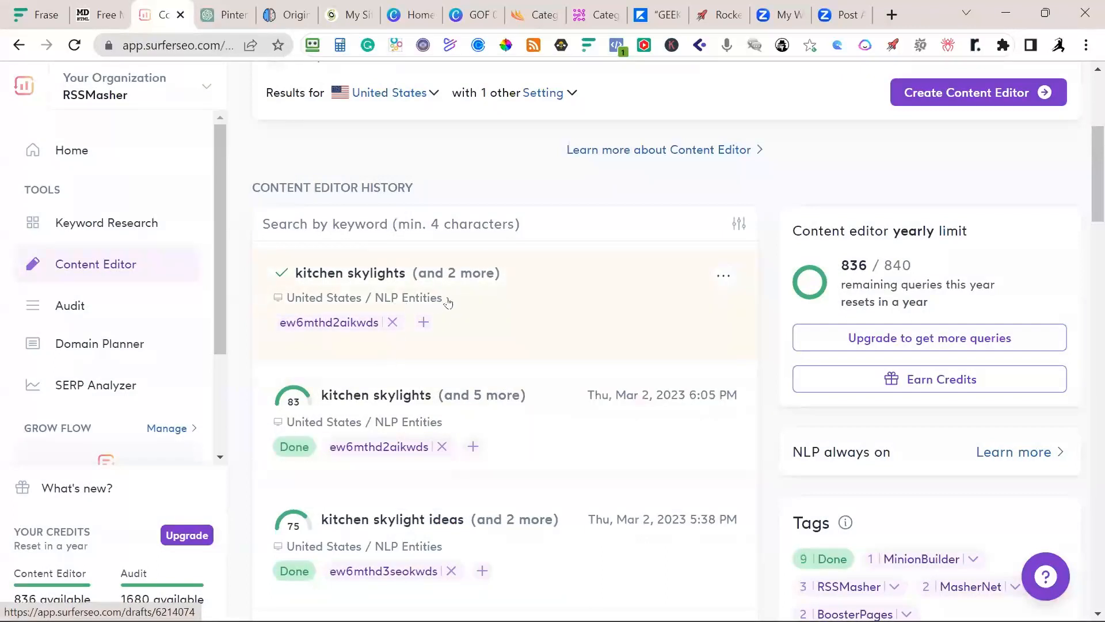
# Paste the copied article into the new kitchen skylights content editor and expand its content score details
pyautogui.click(489, 296)
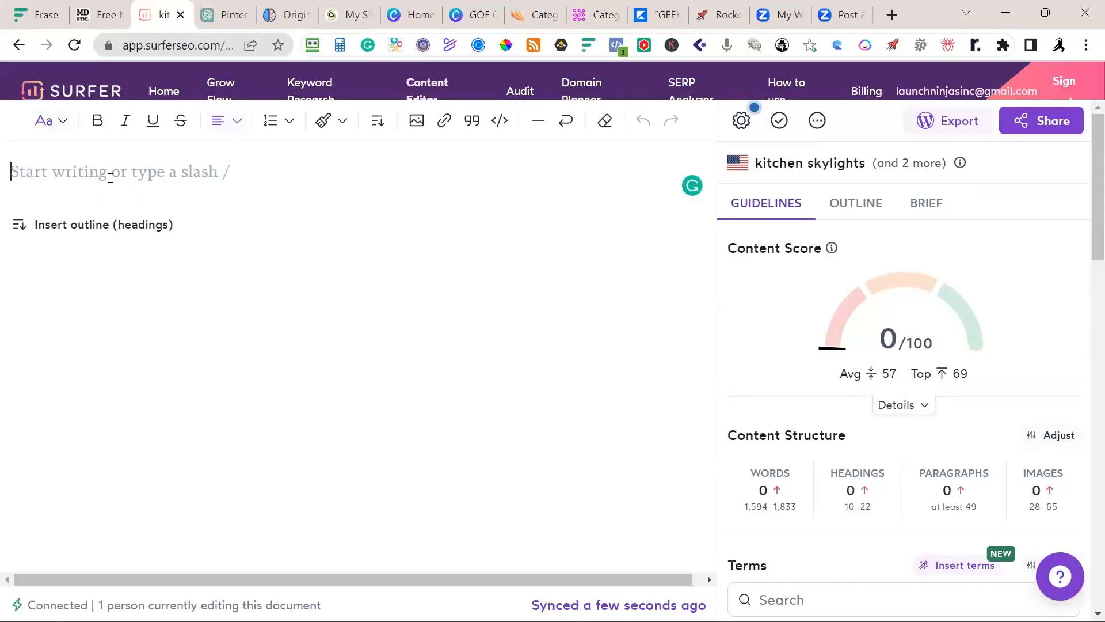
pyautogui.hotkey('ctrl', 'v')
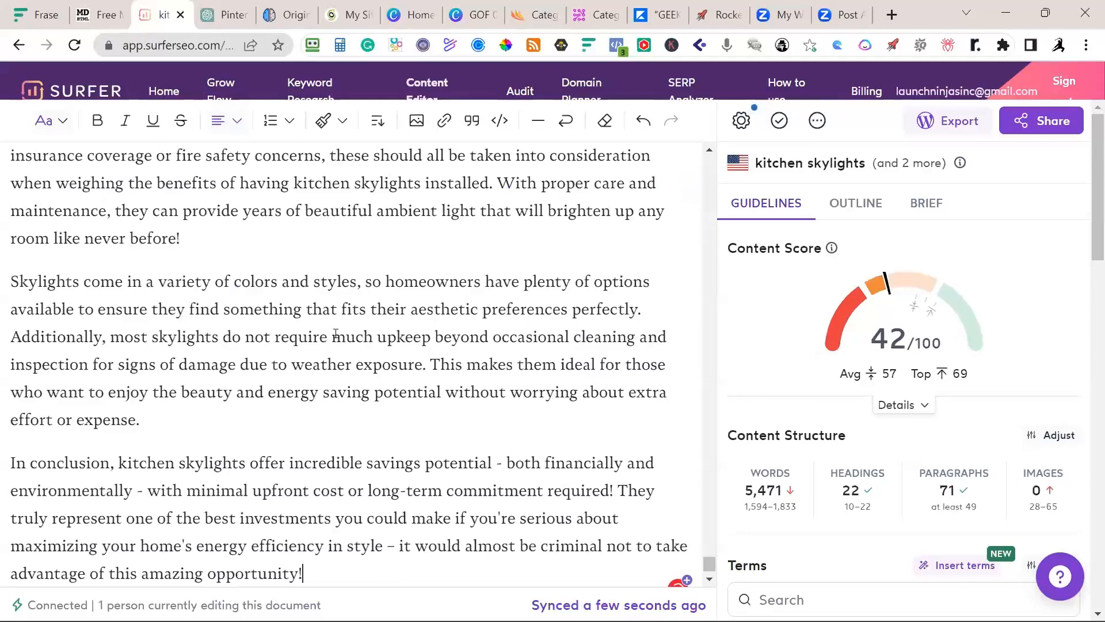
pyautogui.scroll(20, 414, 378)
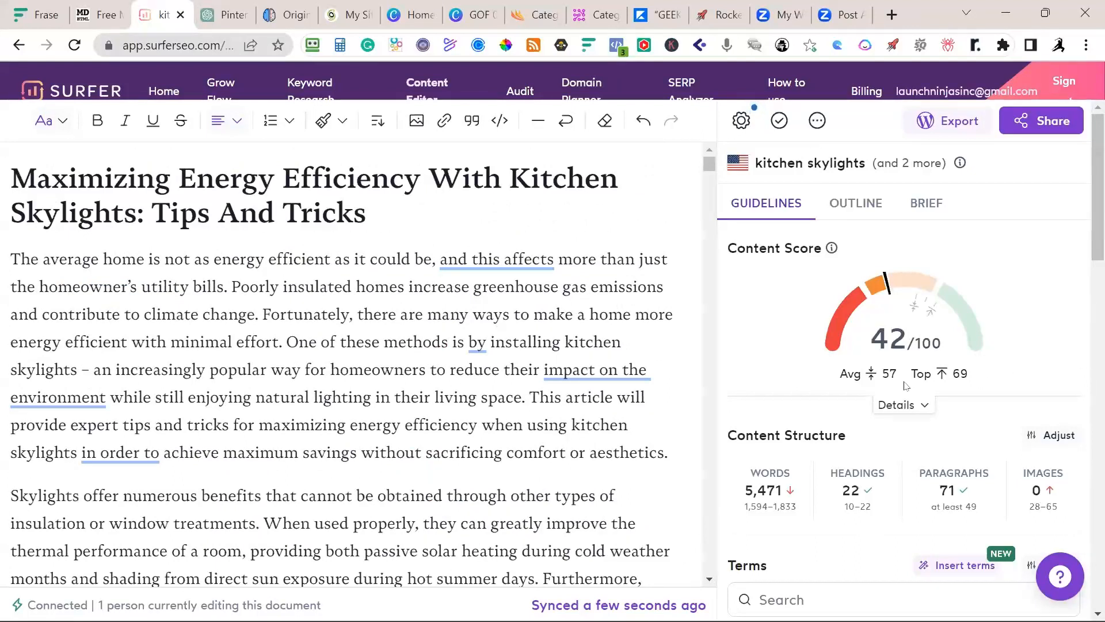
pyautogui.moveTo(885, 376)
pyautogui.click(932, 411)
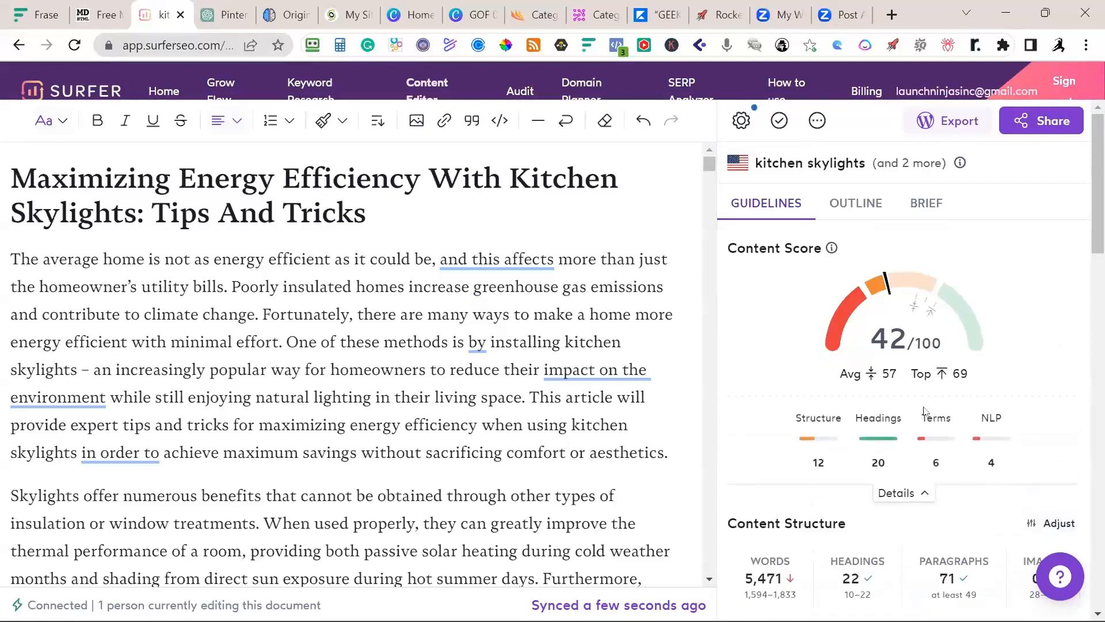
# Collapse the content score details and review the organic competitors selected for the kitchen skylights guidelines
pyautogui.click(923, 494)
pyautogui.click(741, 121)
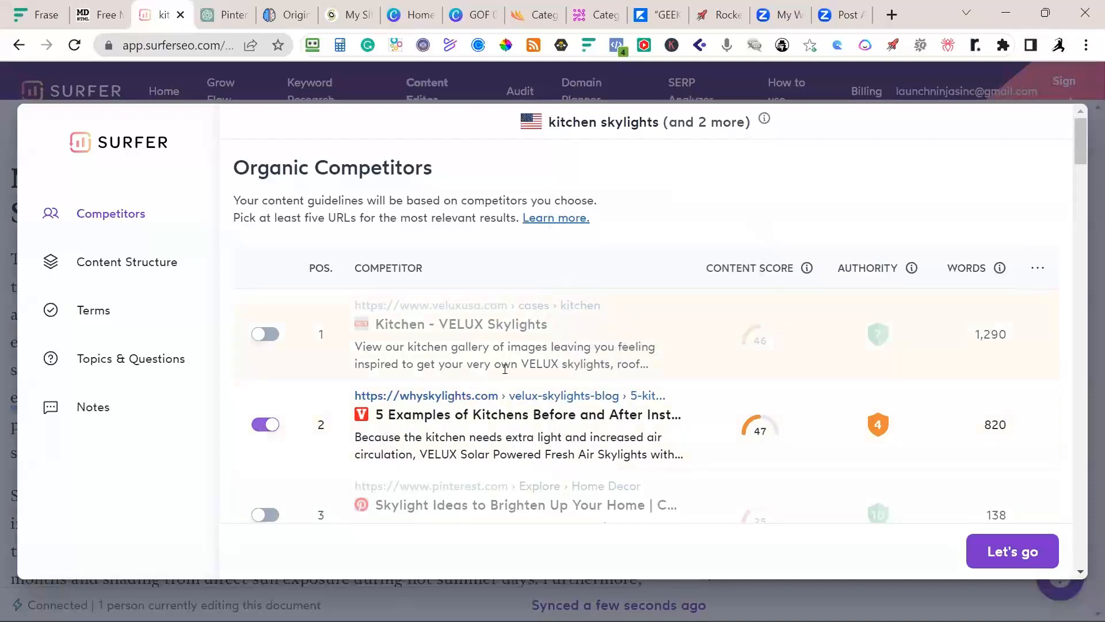
pyautogui.scroll(-2, 495, 371)
pyautogui.scroll(-2, 436, 352)
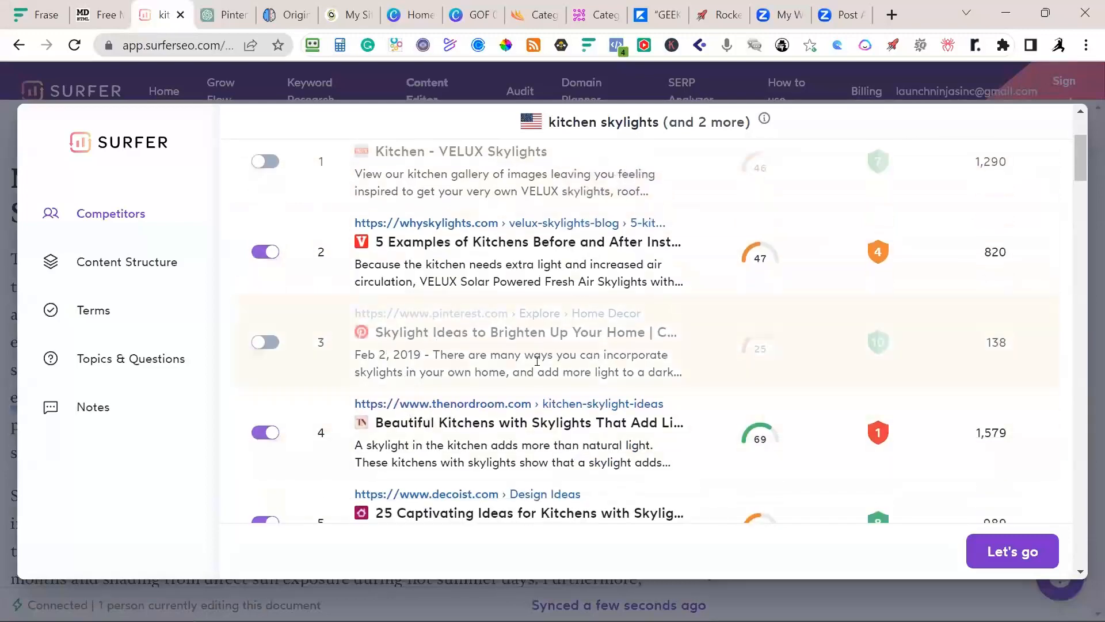
pyautogui.scroll(-3, 538, 361)
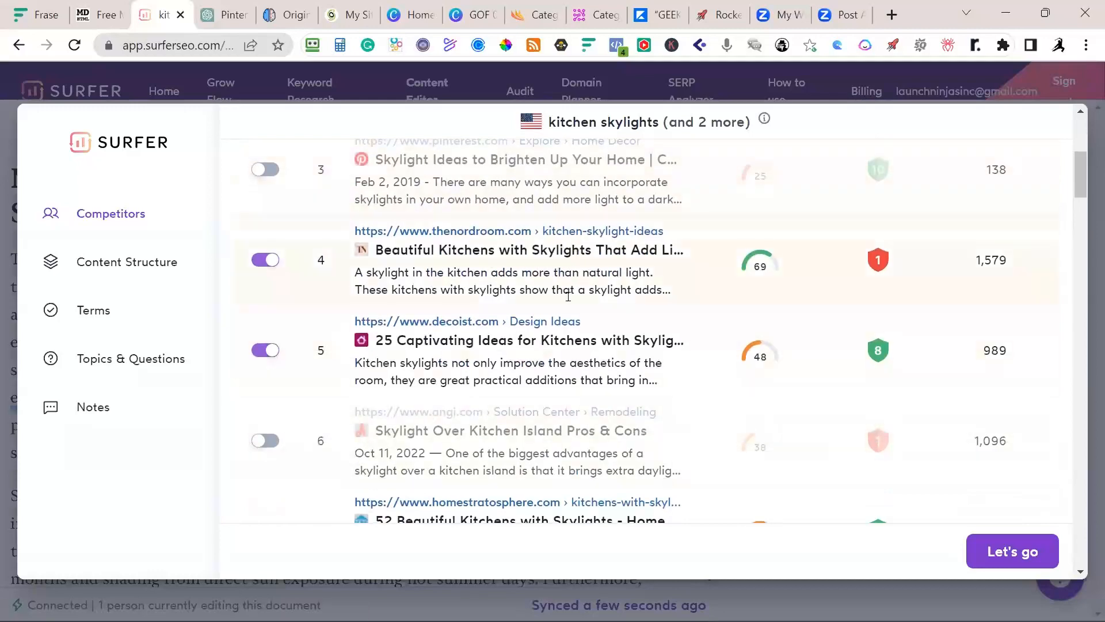
pyautogui.scroll(-5, 570, 328)
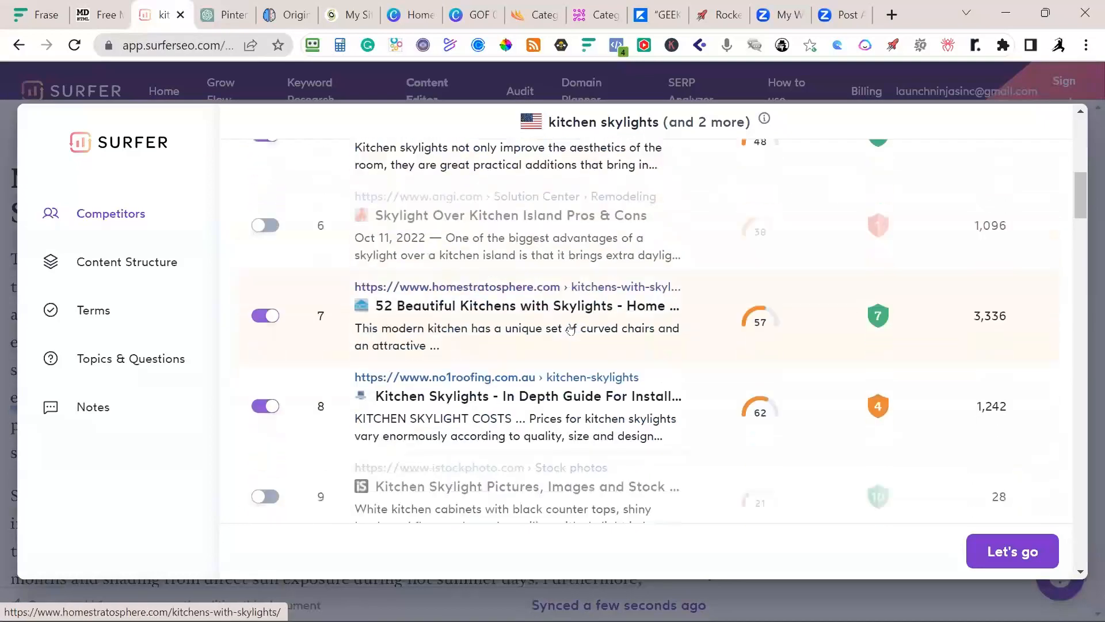
pyautogui.scroll(-5, 570, 329)
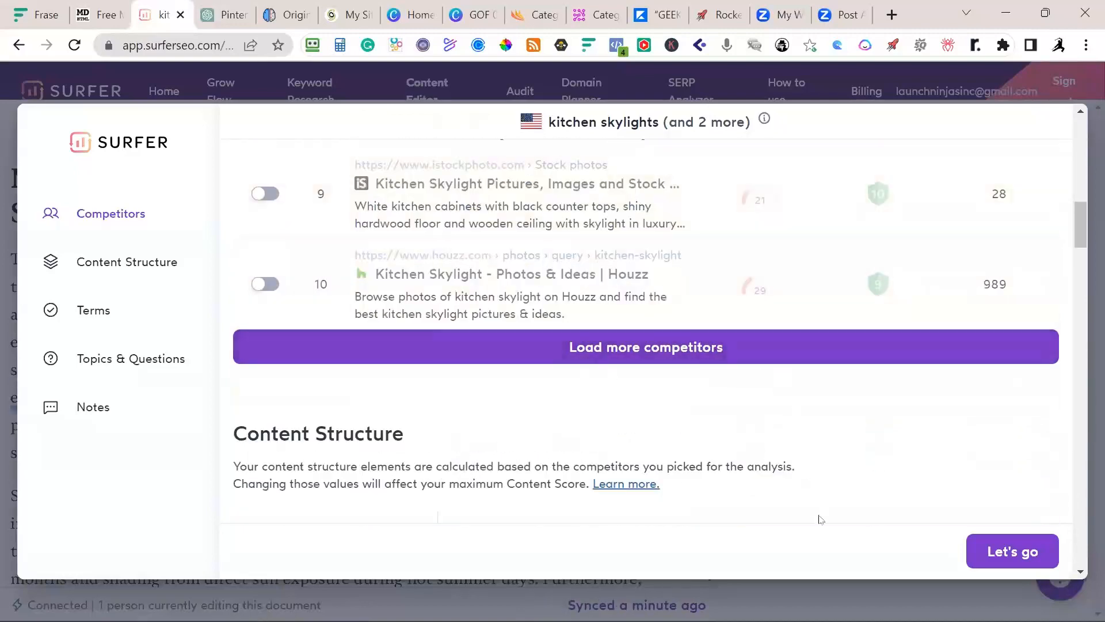
# Review the content structure targets and the terms to use in the guideline settings, and return to the article
pyautogui.click(115, 268)
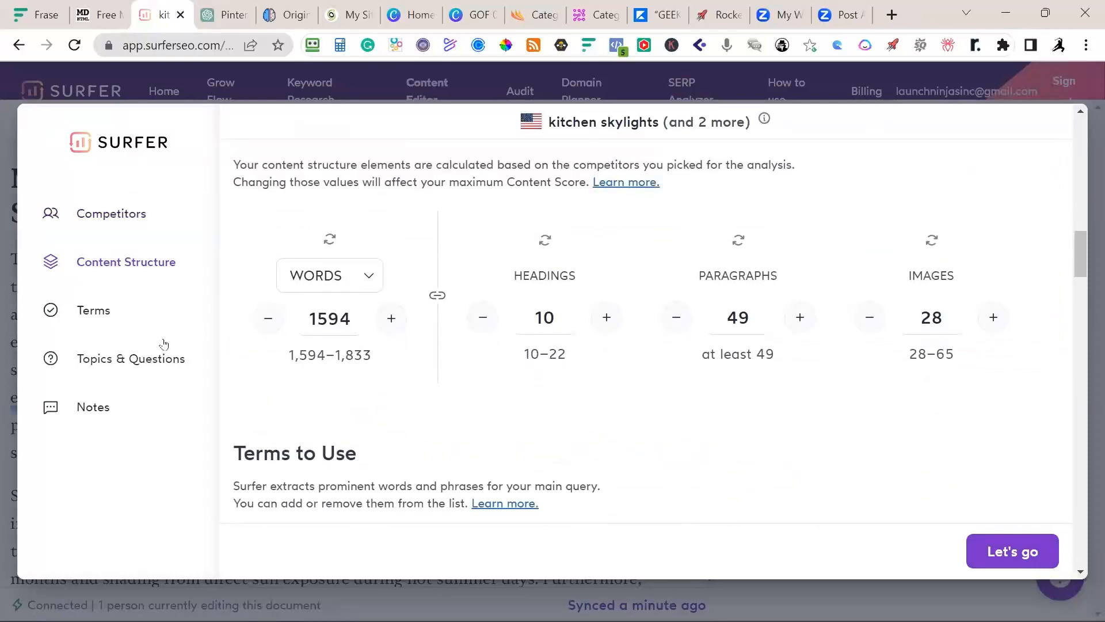
pyautogui.click(104, 327)
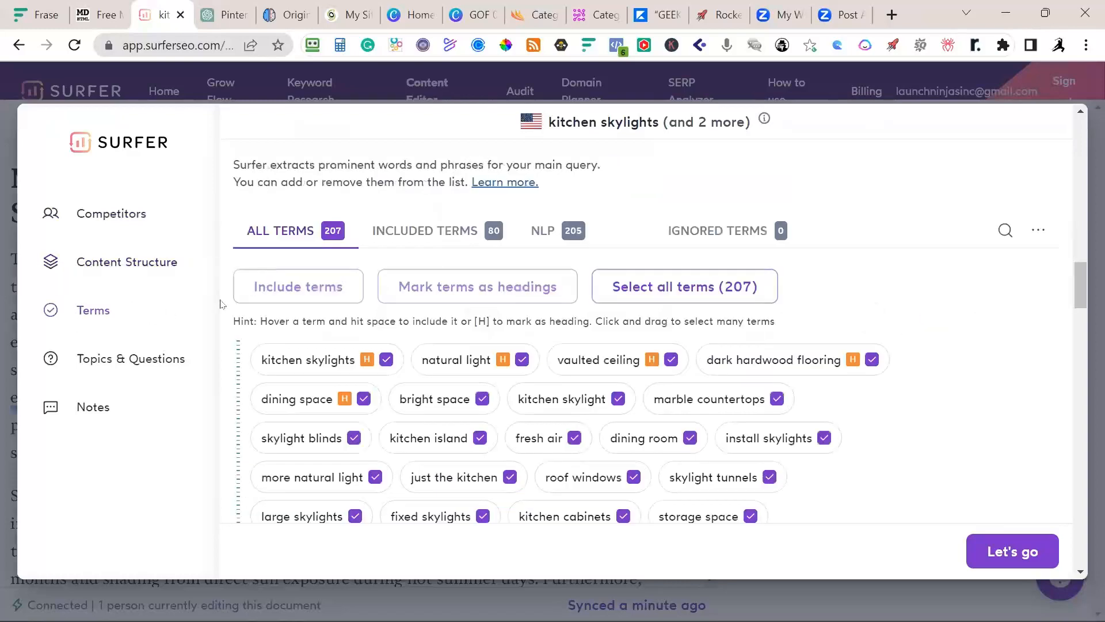
pyautogui.scroll(-4, 1003, 517)
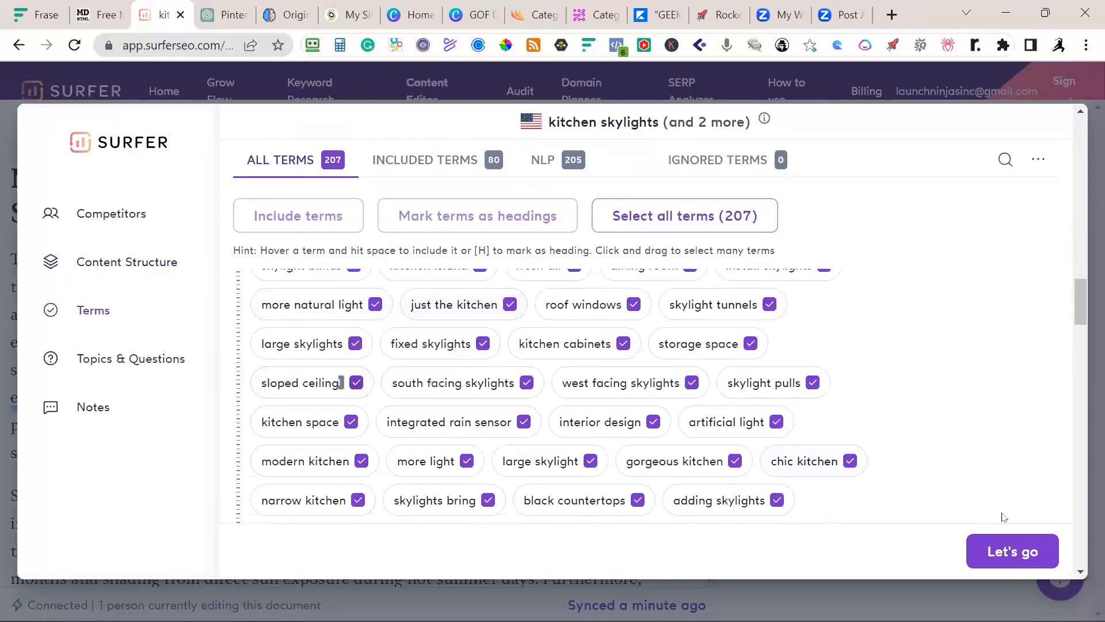
pyautogui.click(1012, 551)
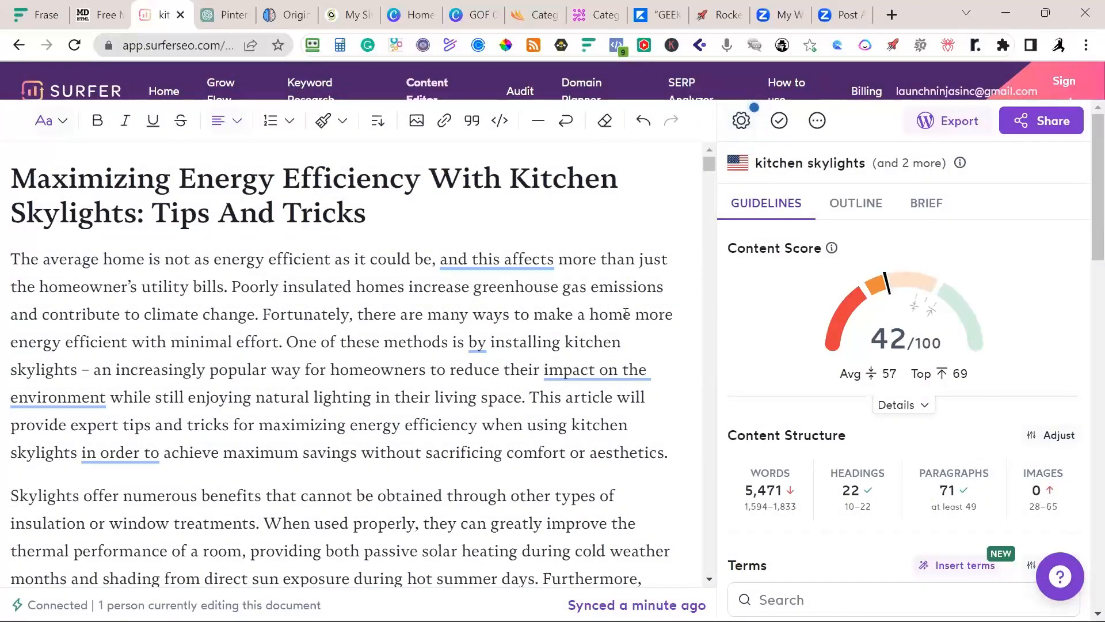
# Examine the article's content score, content structure figures and suggested terms in the guidelines
pyautogui.moveTo(778, 349)
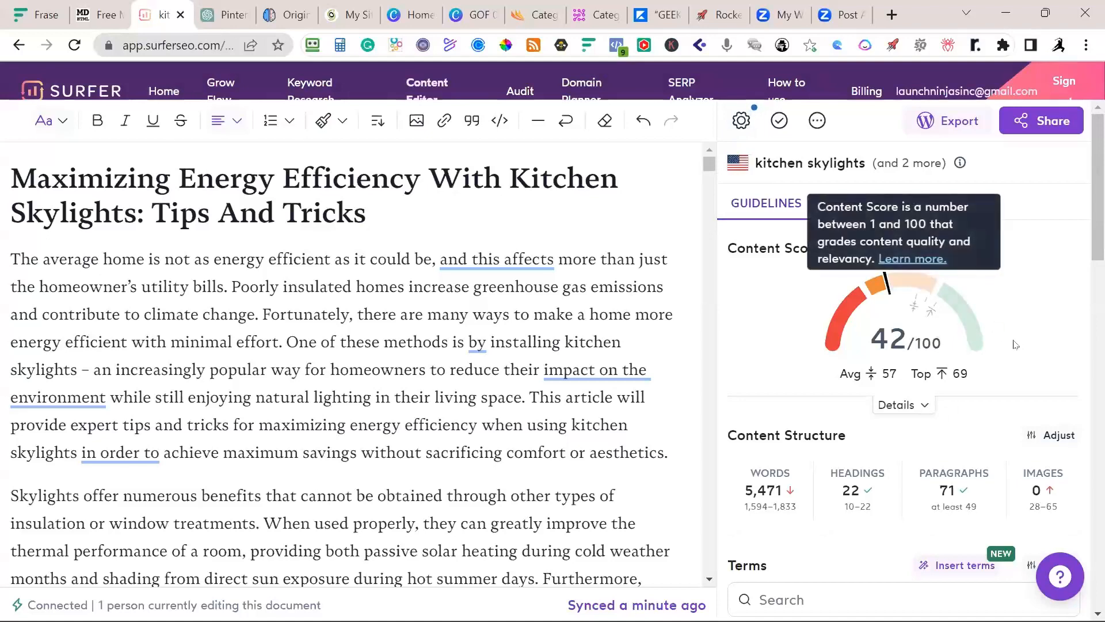
pyautogui.scroll(-1, 1090, 279)
pyautogui.scroll(-1, 1089, 279)
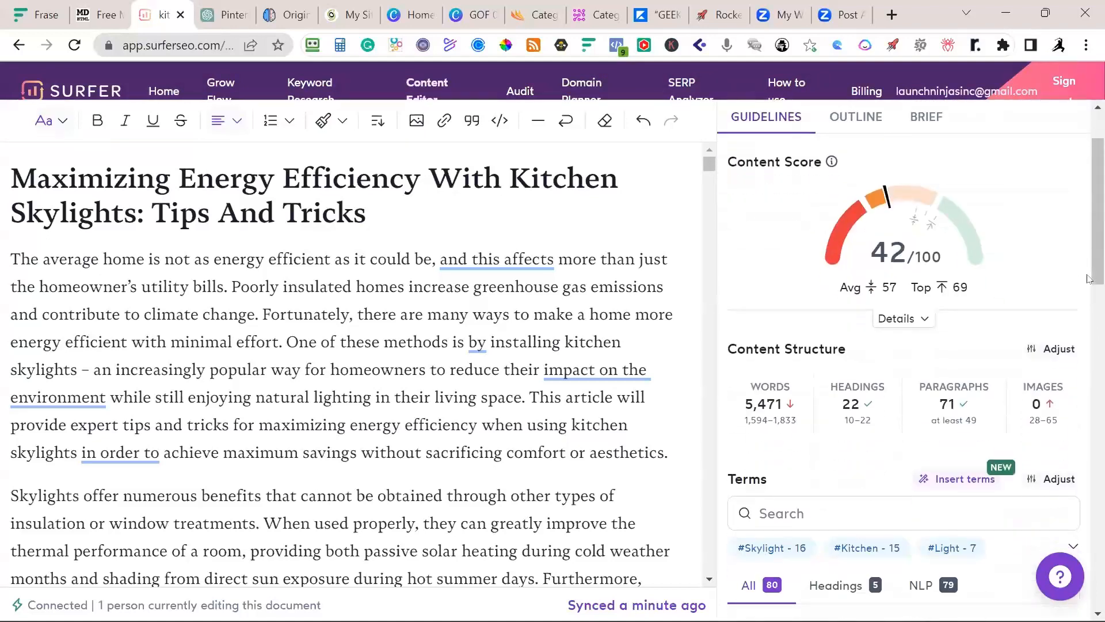
pyautogui.scroll(-5, 1077, 311)
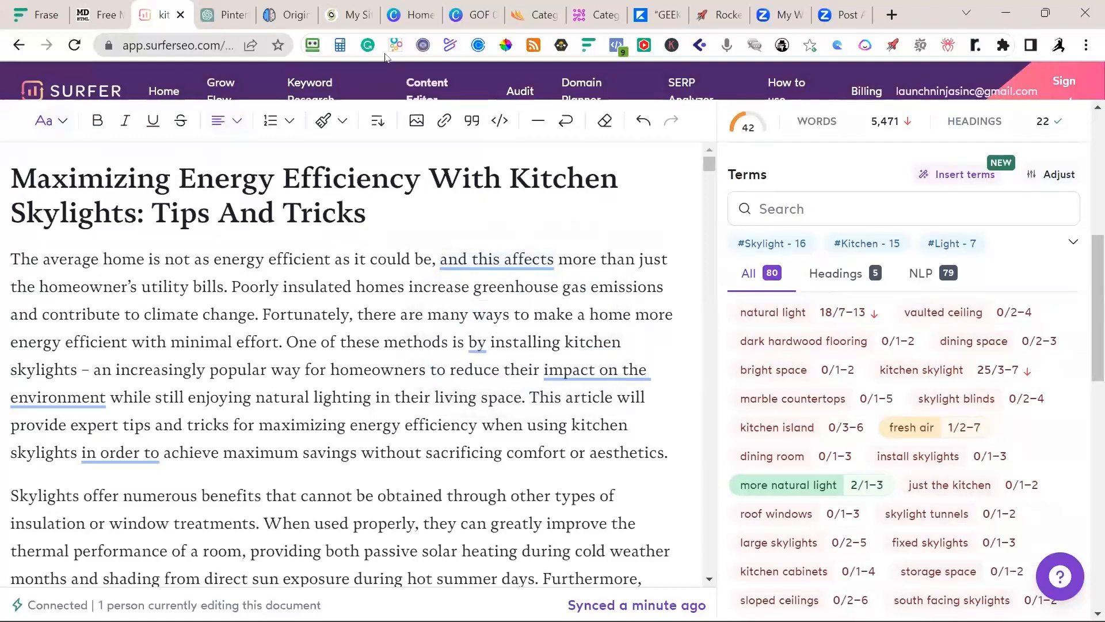
# Turn off Grammarly's writing suggestions for app.surferseo.com
pyautogui.click(368, 45)
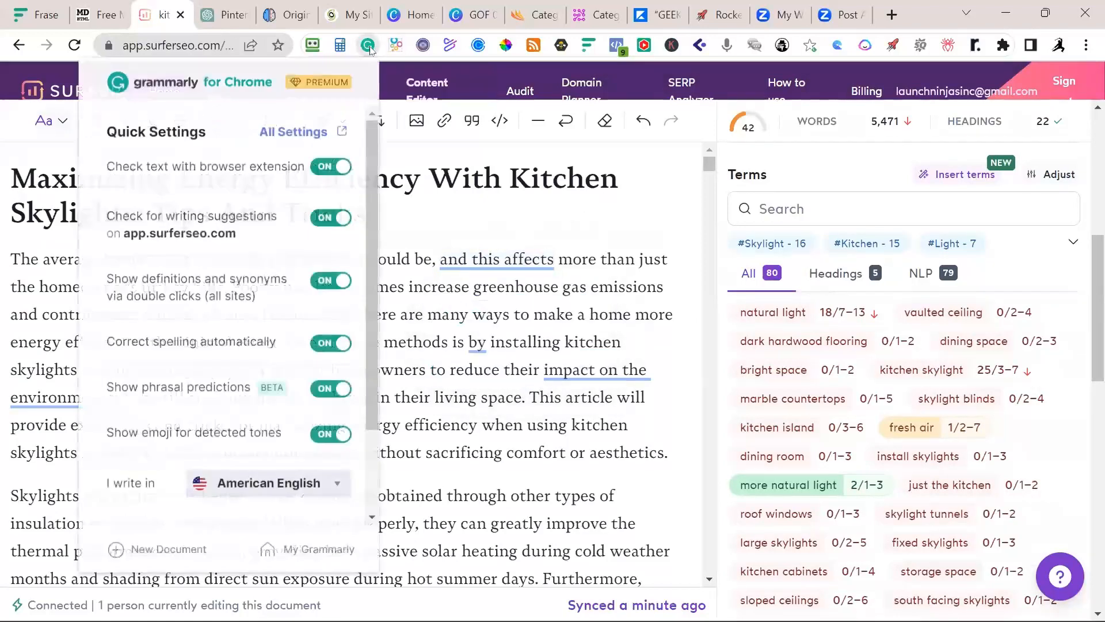
pyautogui.click(331, 218)
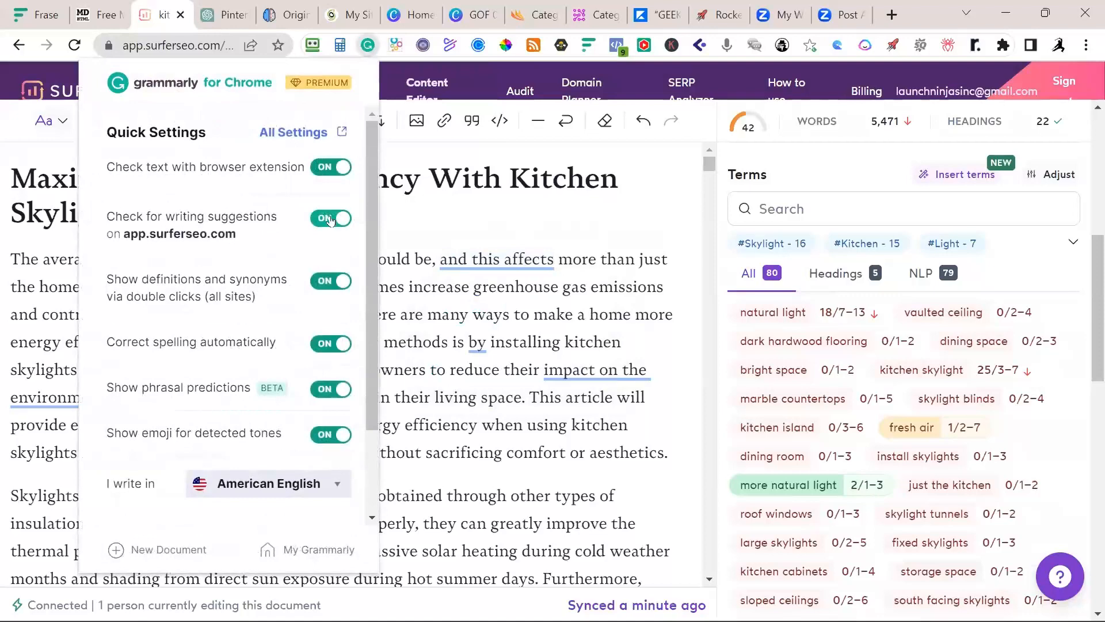
pyautogui.click(544, 244)
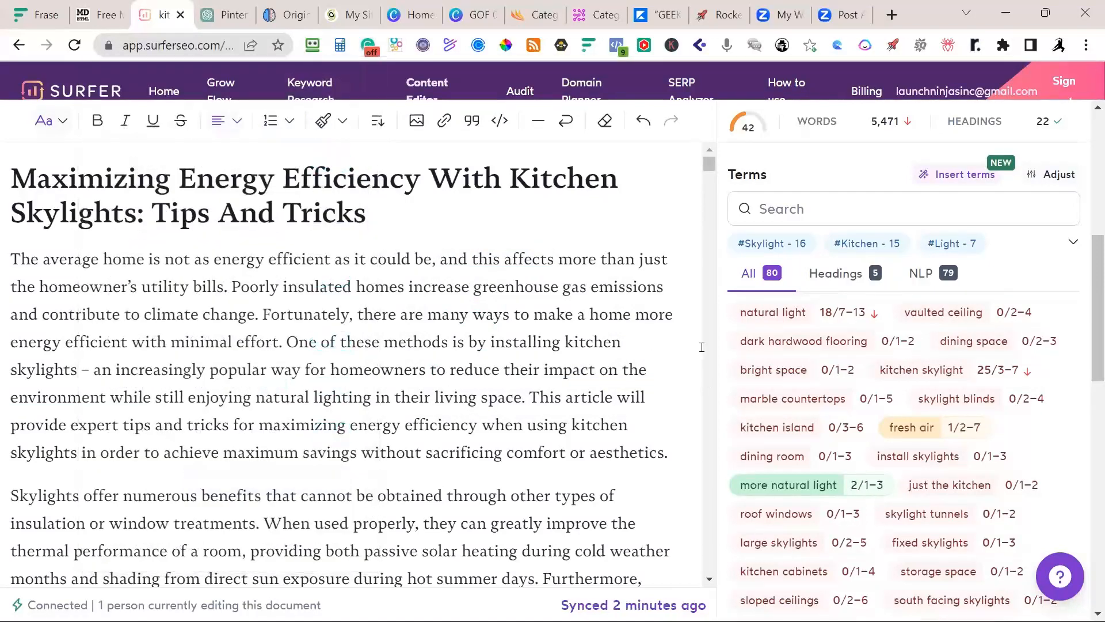
# Run the automatic insertion of missing terms on the article and look through the terms list while it processes
pyautogui.scroll(3, 925, 342)
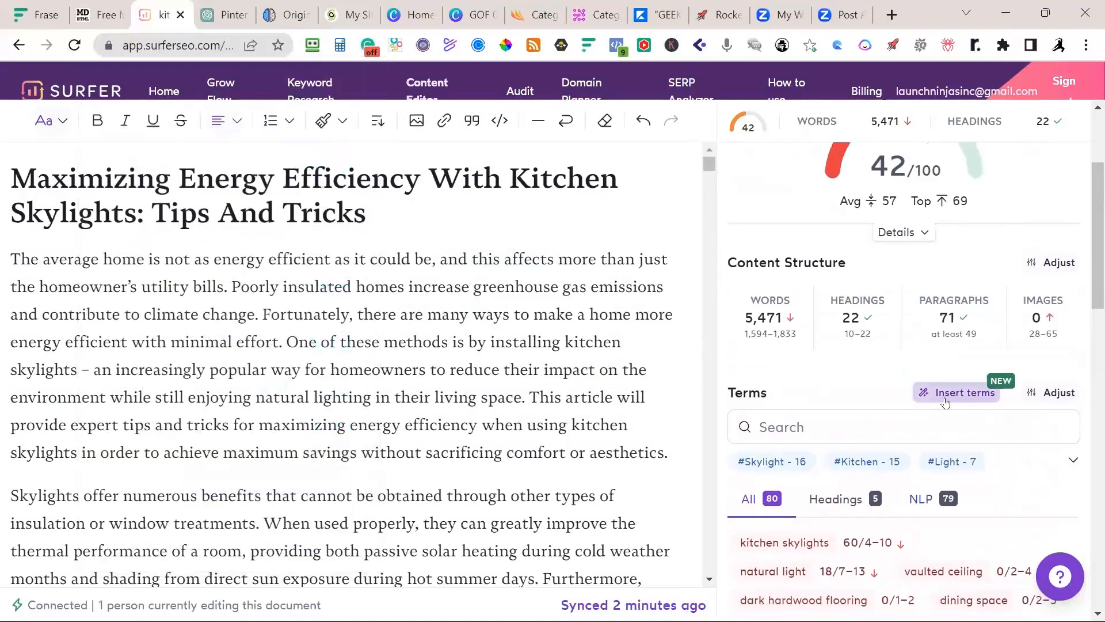
pyautogui.scroll(-2, 956, 426)
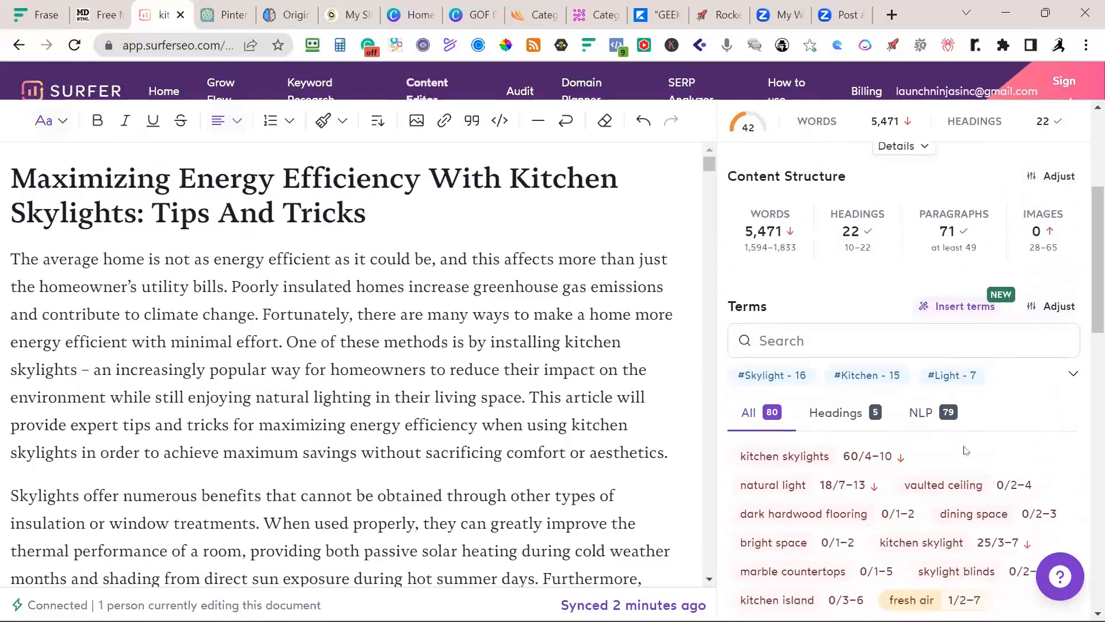
pyautogui.scroll(4, 965, 452)
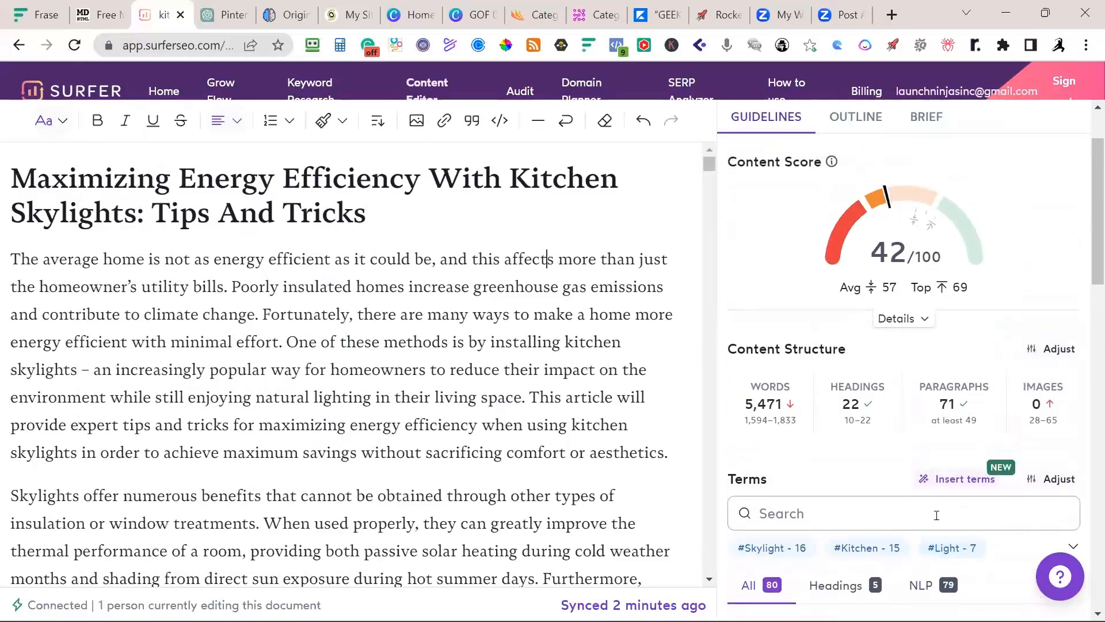
pyautogui.click(955, 486)
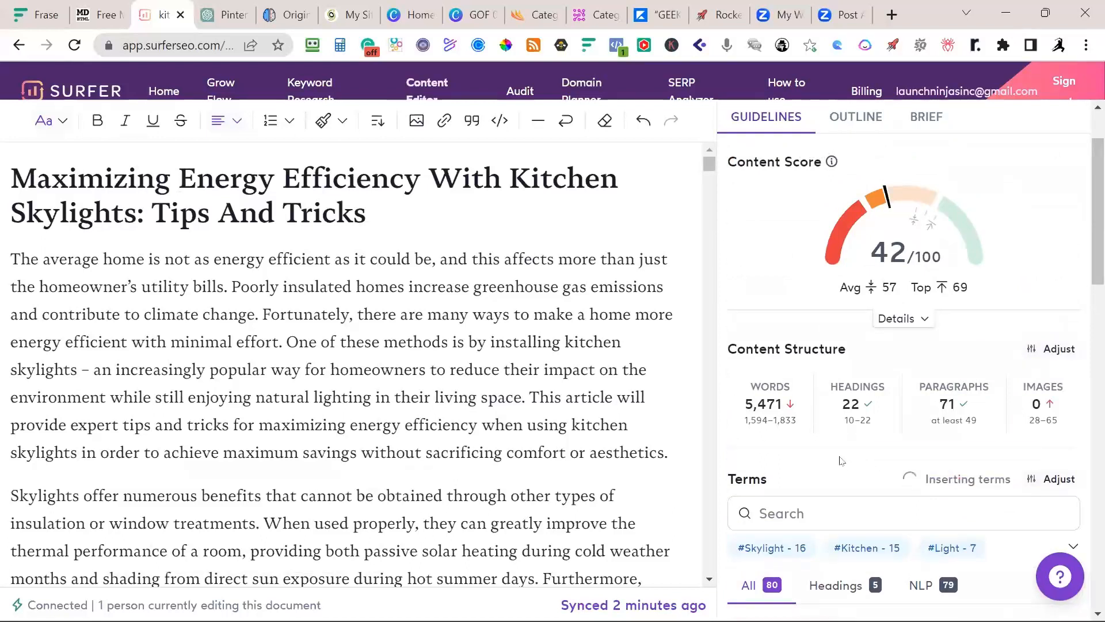
pyautogui.scroll(-2, 839, 455)
pyautogui.scroll(-2, 840, 450)
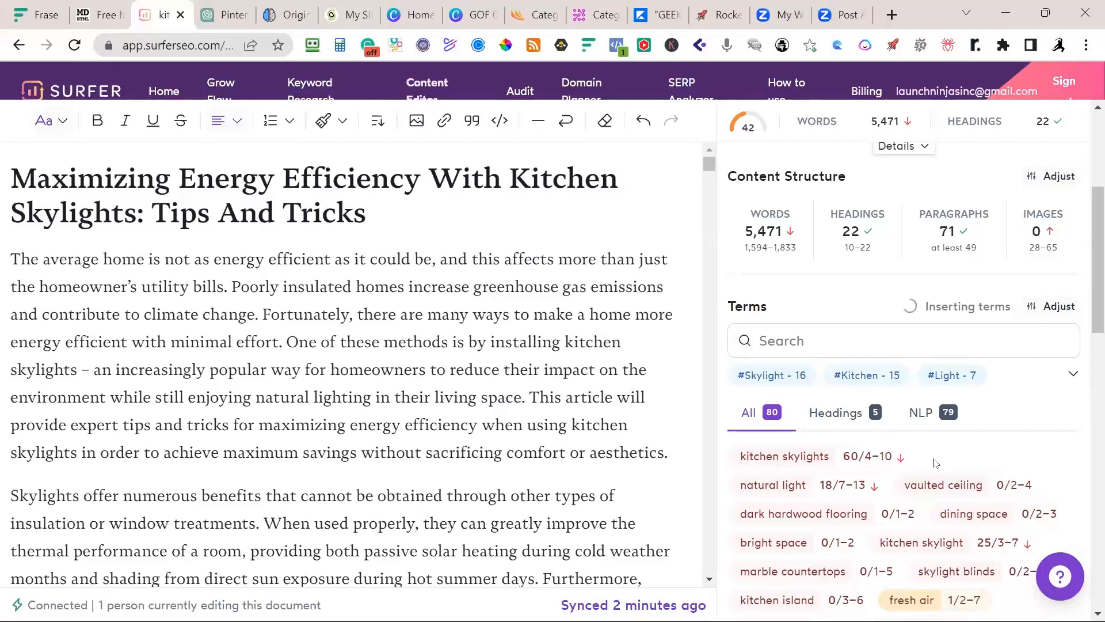
pyautogui.scroll(-3, 935, 463)
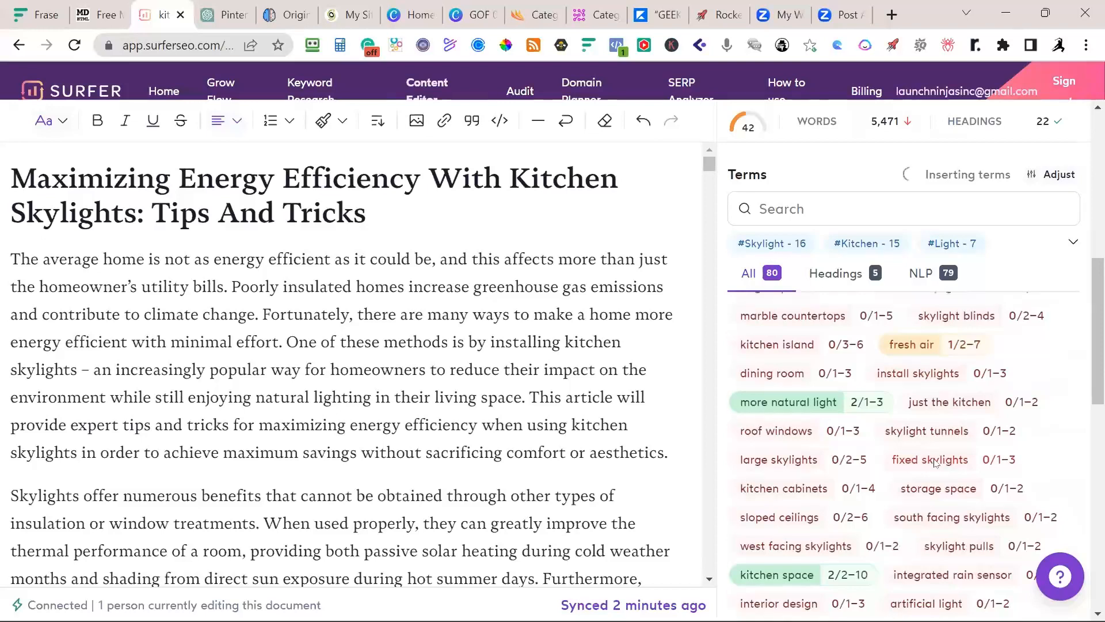
pyautogui.scroll(5, 935, 463)
pyautogui.scroll(1, 935, 464)
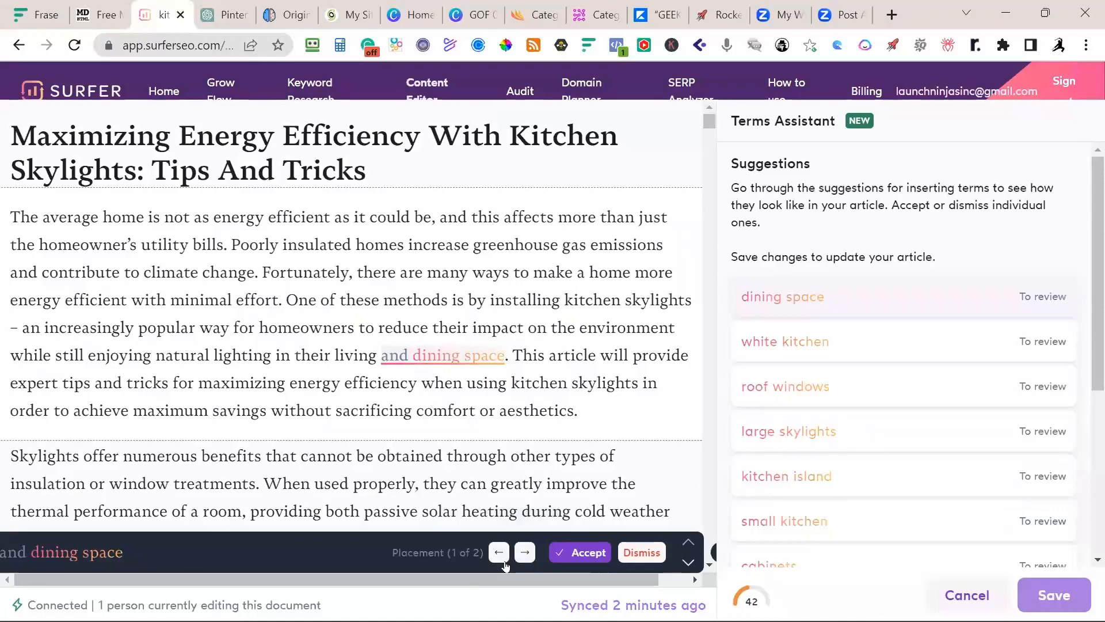
# Accept every Terms Assistant suggestion from dining space through dining room and save the changes to the article
pyautogui.click(577, 561)
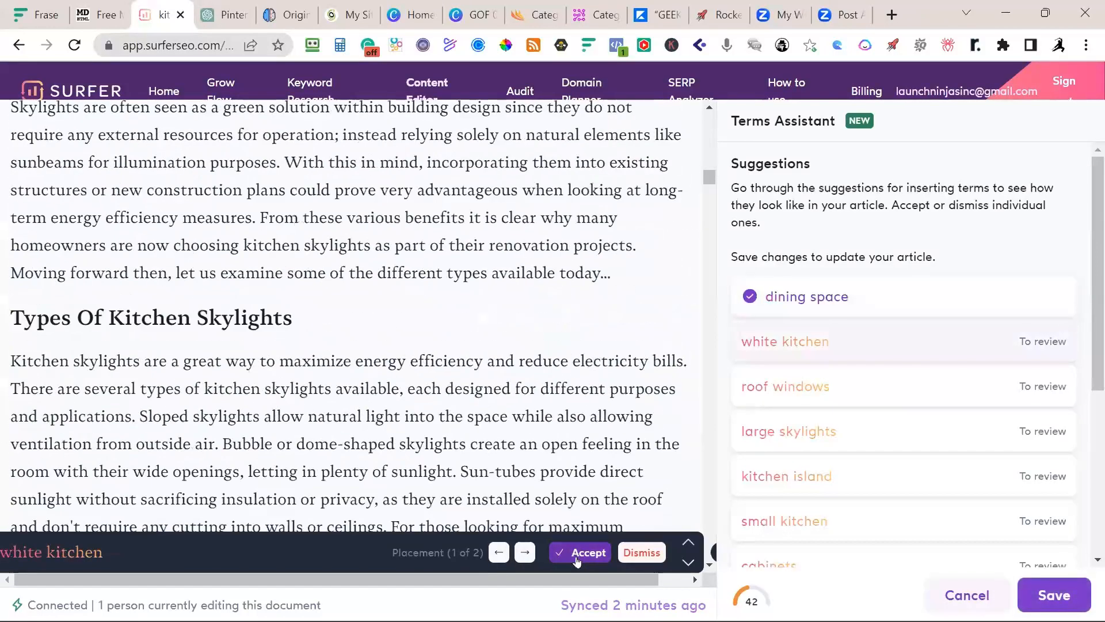
pyautogui.click(577, 562)
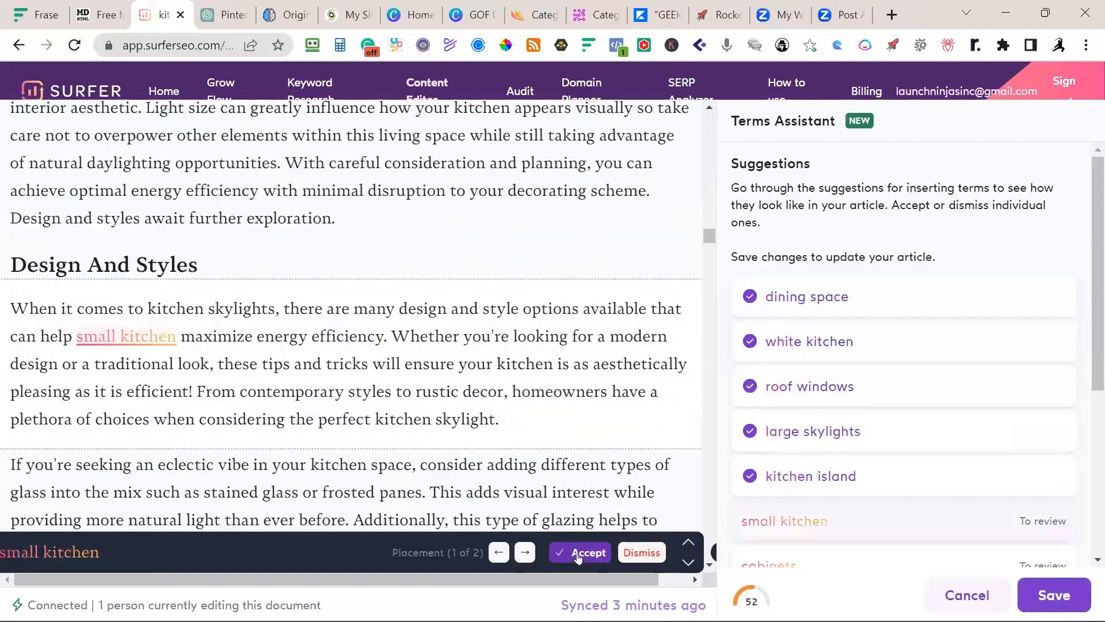
pyautogui.click(578, 555)
pyautogui.click(577, 555)
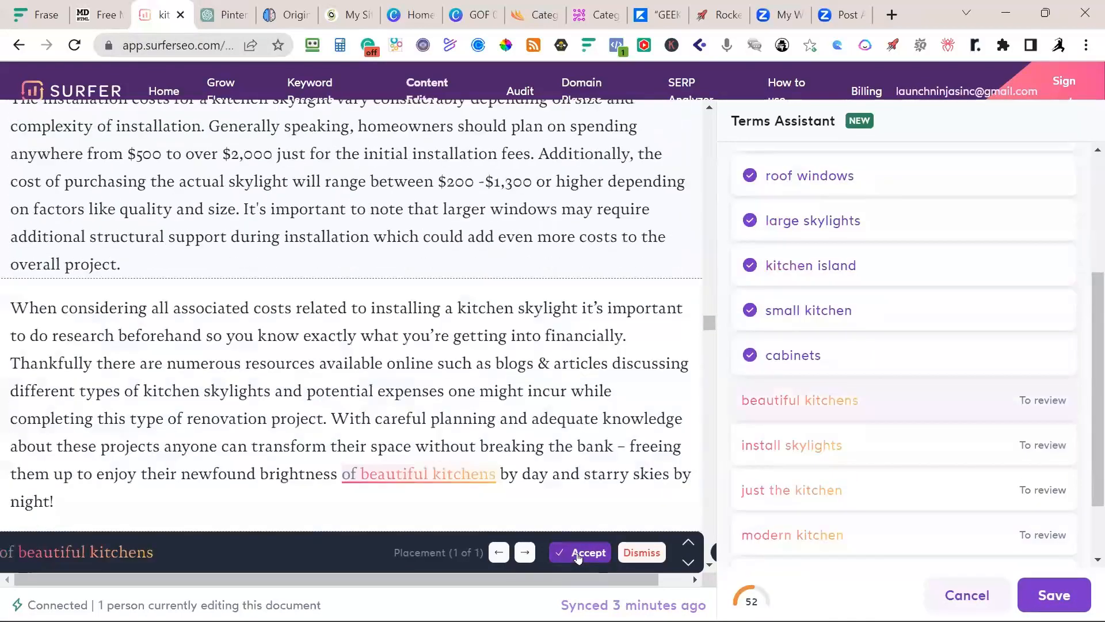
pyautogui.click(577, 555)
pyautogui.click(577, 555)
pyautogui.click(577, 555)
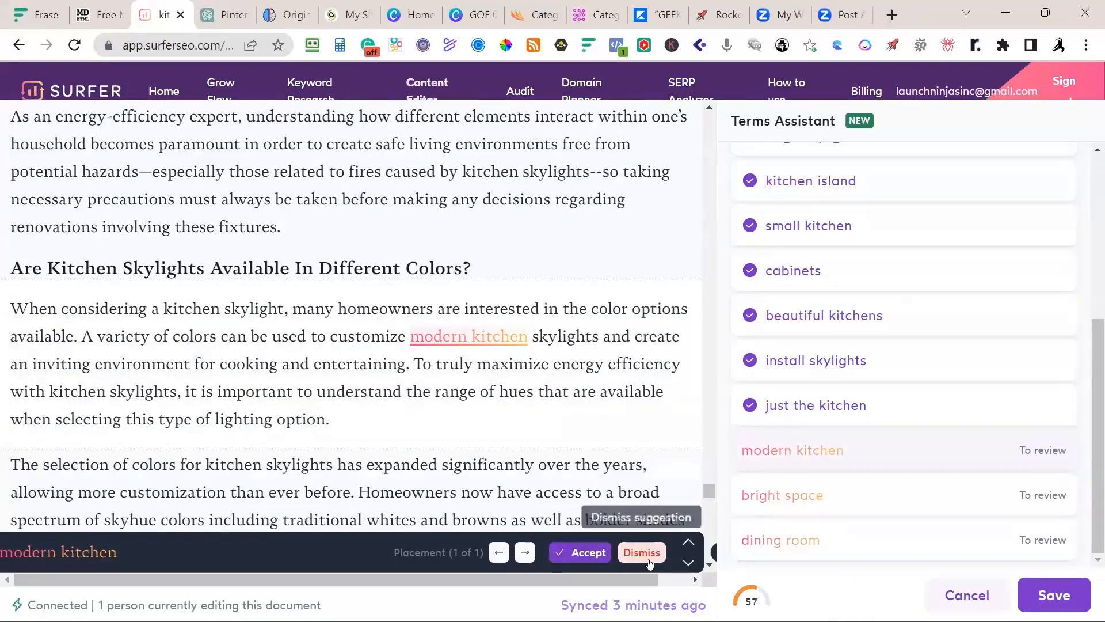
pyautogui.click(590, 553)
pyautogui.click(590, 553)
pyautogui.click(591, 552)
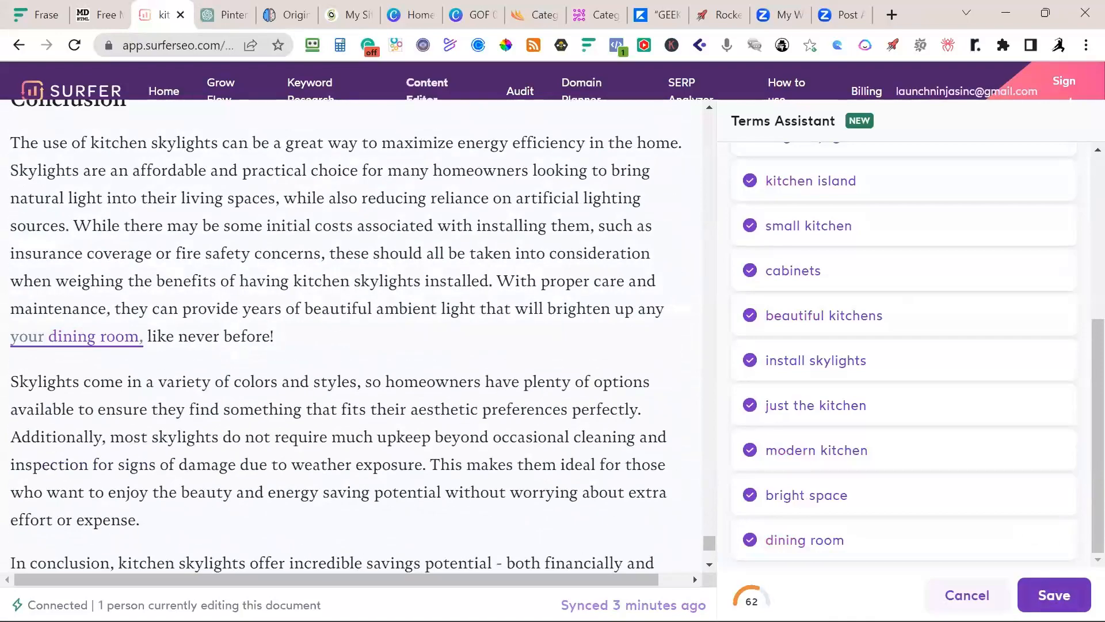
pyautogui.click(1054, 596)
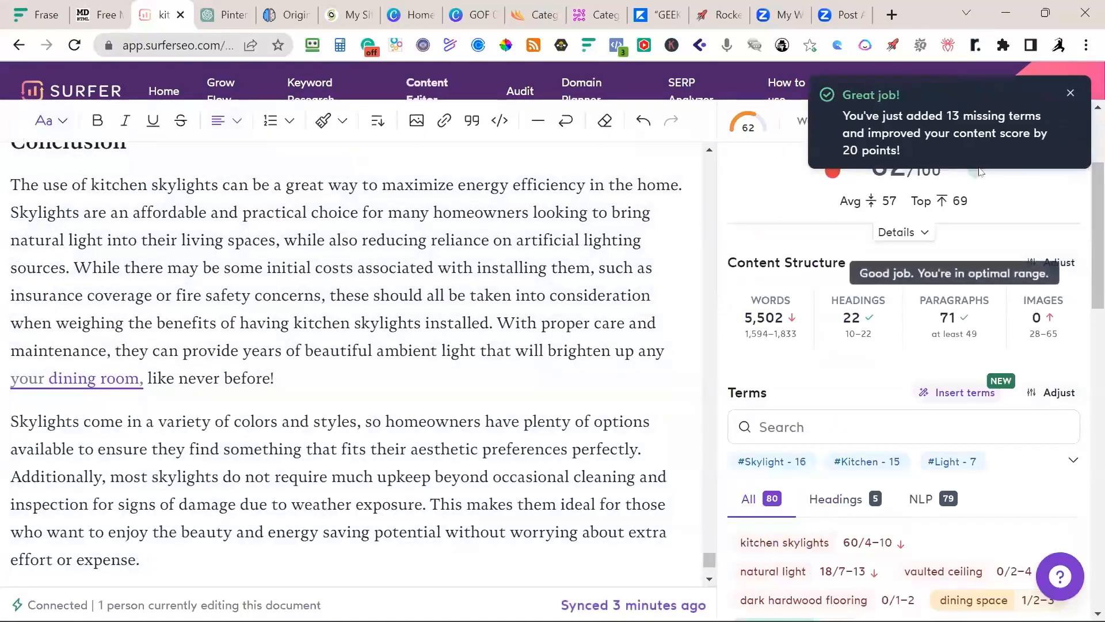
# Check the updated content score and the guidance on words, headings, paragraphs and images
pyautogui.scroll(3, 944, 248)
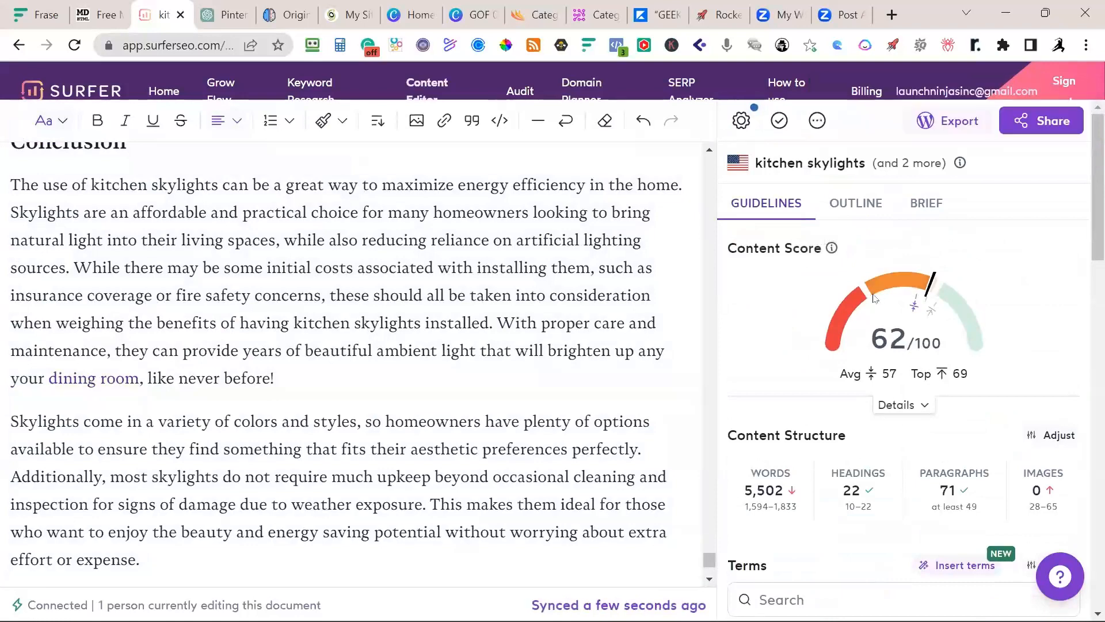
pyautogui.moveTo(875, 298)
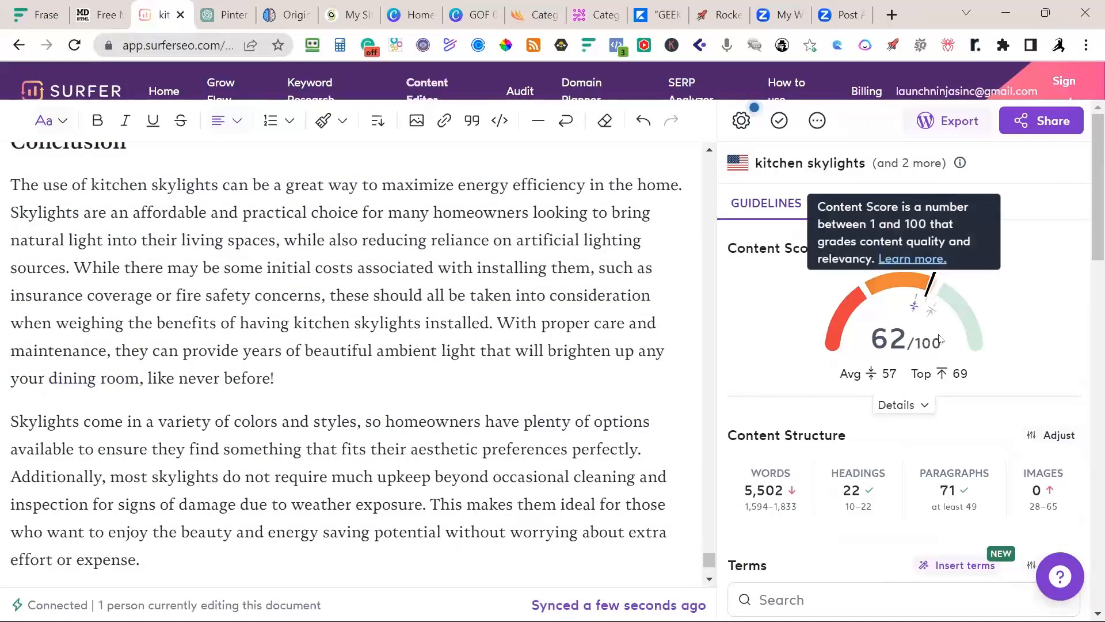
pyautogui.scroll(20, 299, 319)
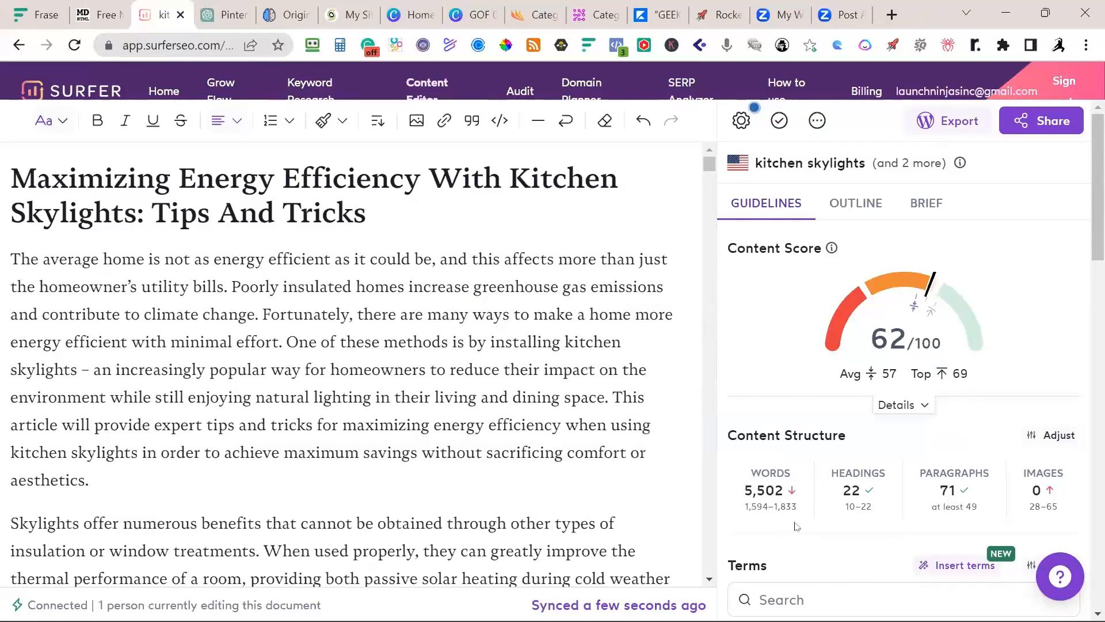
pyautogui.moveTo(798, 518)
pyautogui.moveTo(870, 502)
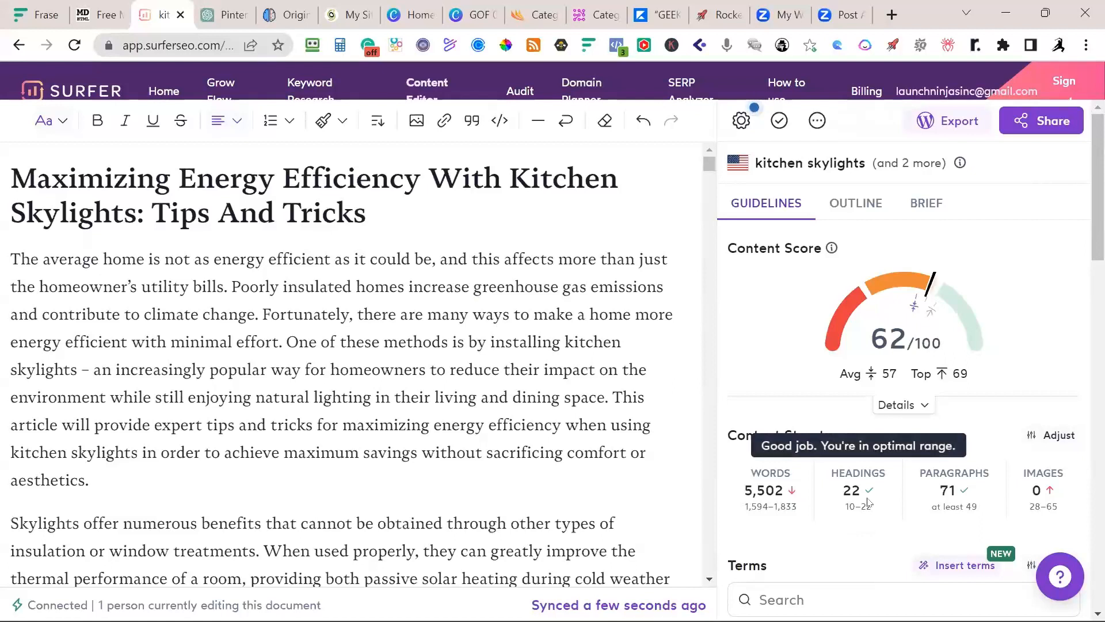
pyautogui.moveTo(964, 495)
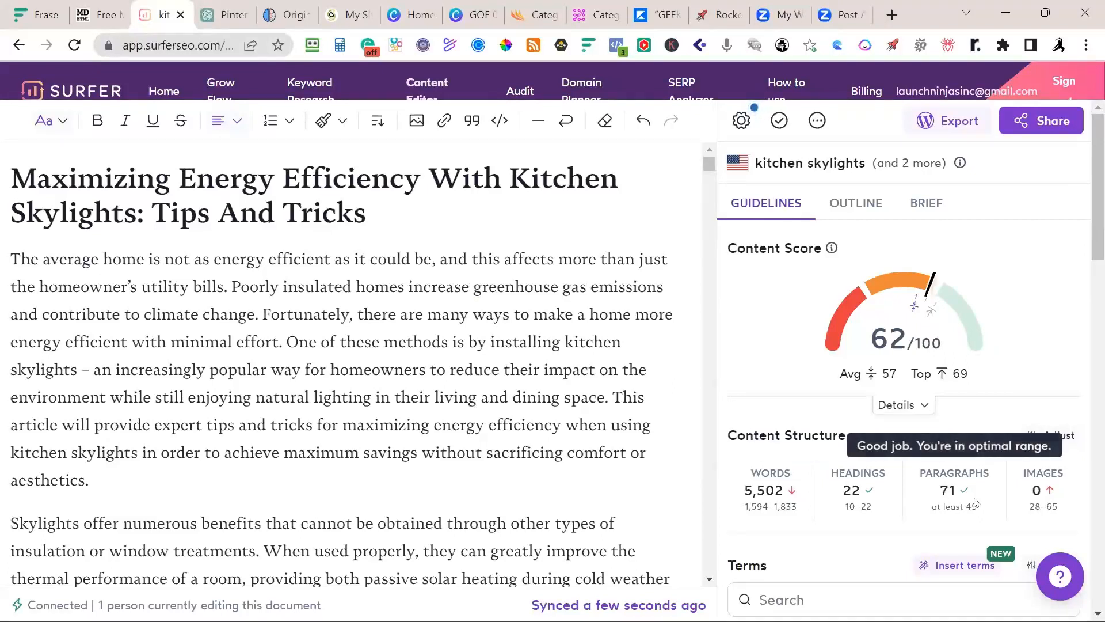
pyautogui.moveTo(1072, 494)
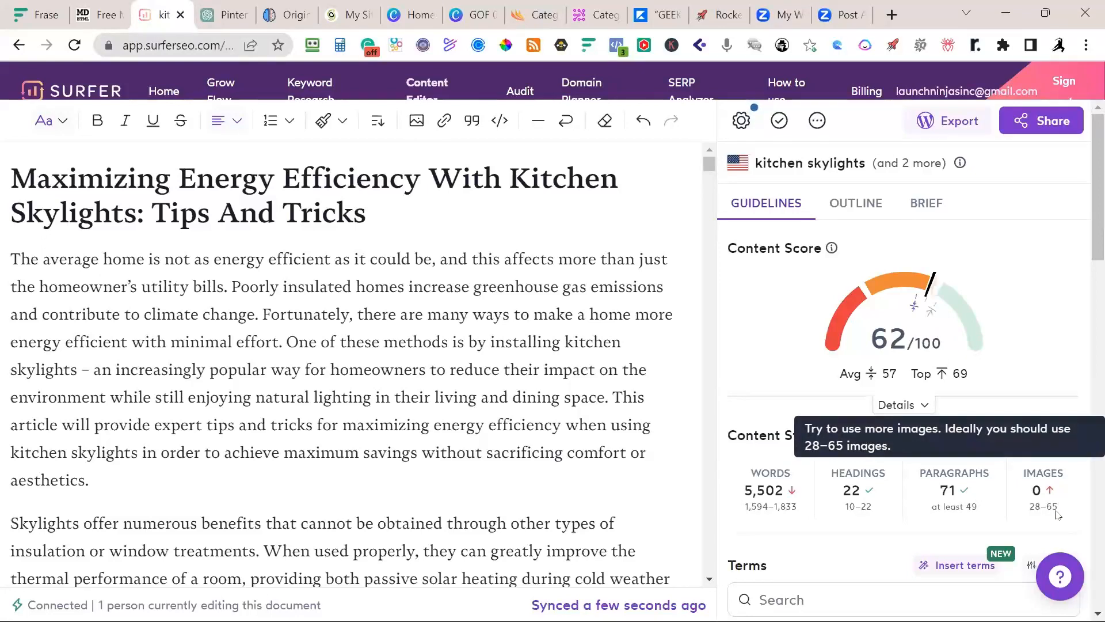
# Insert an image block between the article title and the first paragraph
pyautogui.click(373, 220)
pyautogui.press('Return')
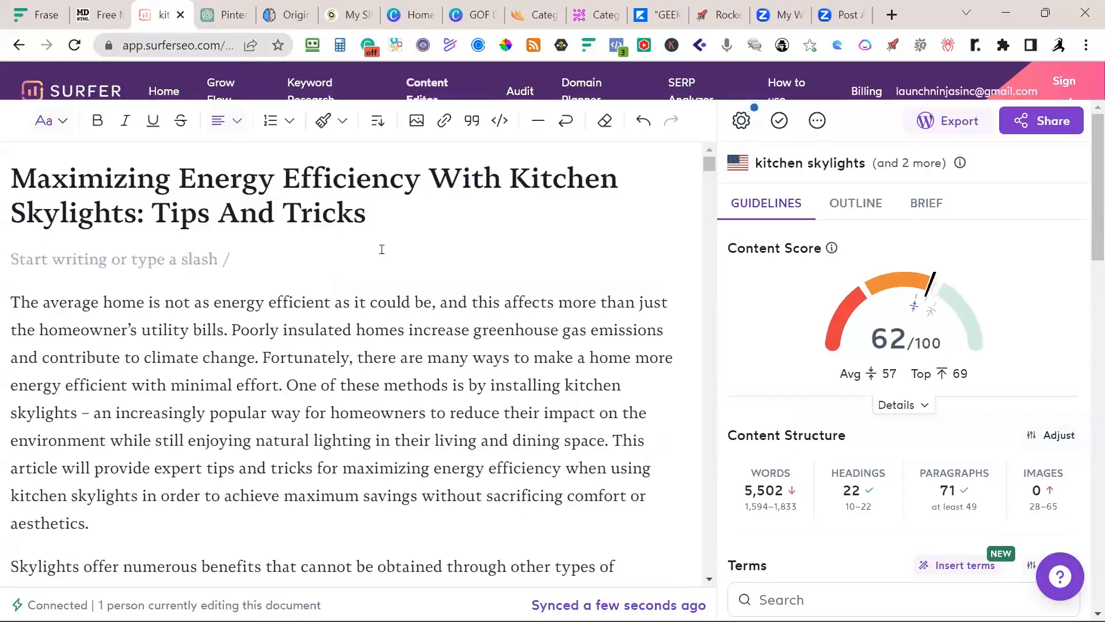
pyautogui.write('/')
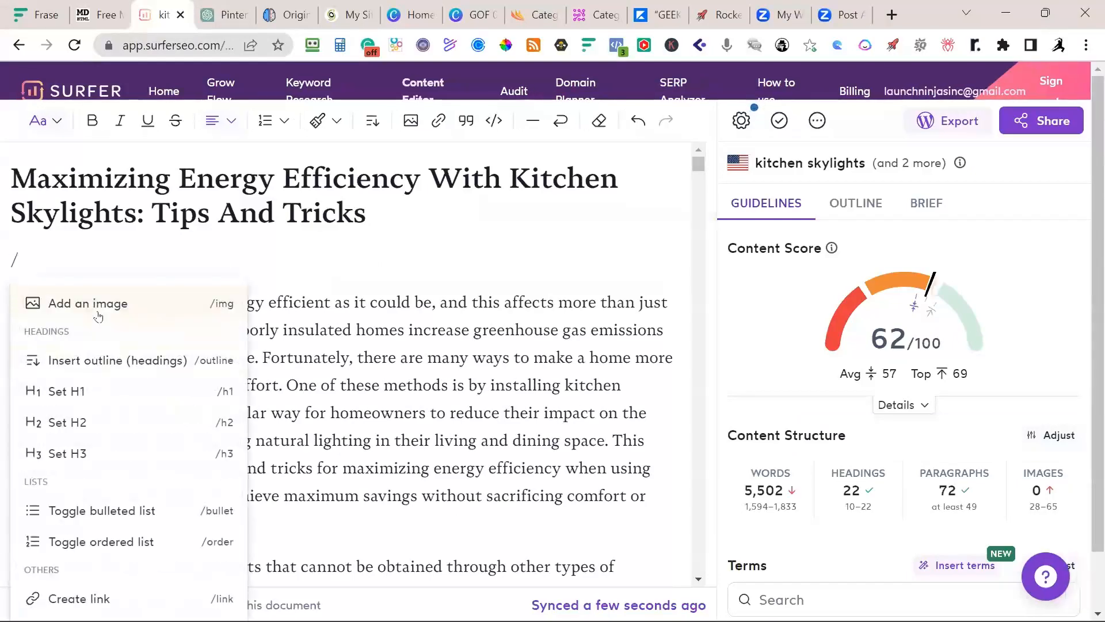
pyautogui.click(98, 316)
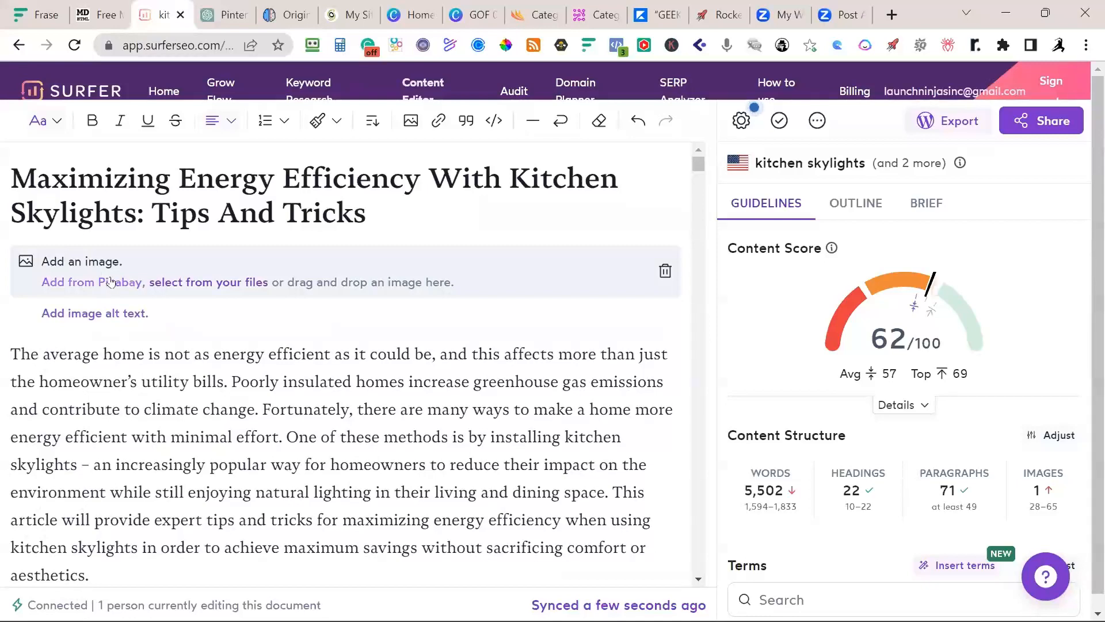
# Search Pixabay for kitchen and fill the image block with the picture tagged kitchen, dining, interior
pyautogui.click(111, 282)
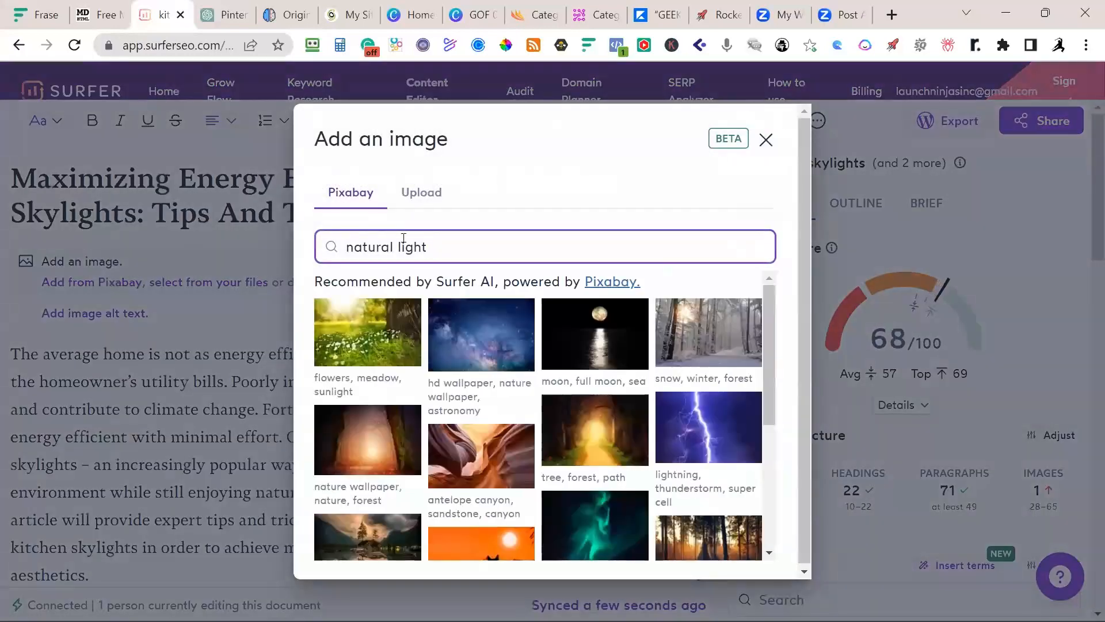
pyautogui.moveTo(430, 246); pyautogui.dragTo(310, 248)
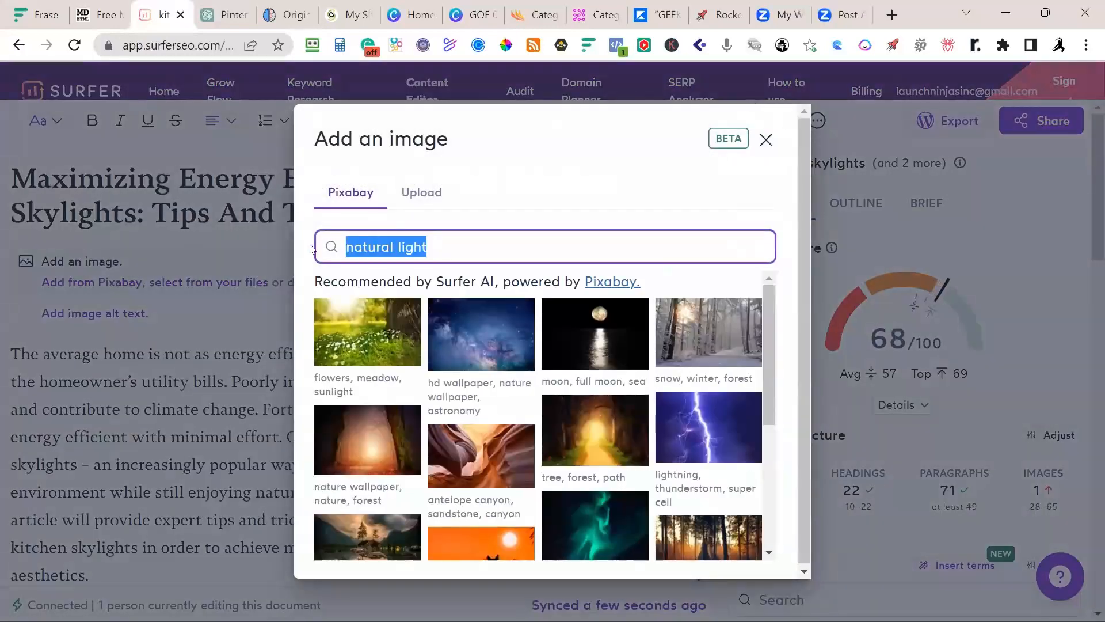
pyautogui.write('kitchen')
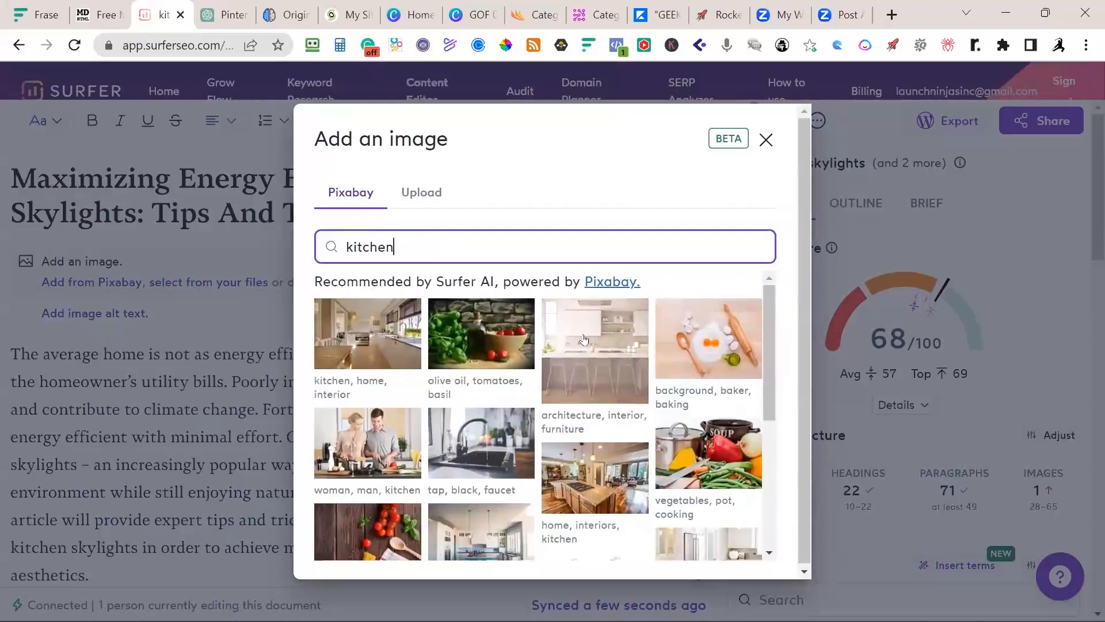
pyautogui.scroll(-5, 615, 342)
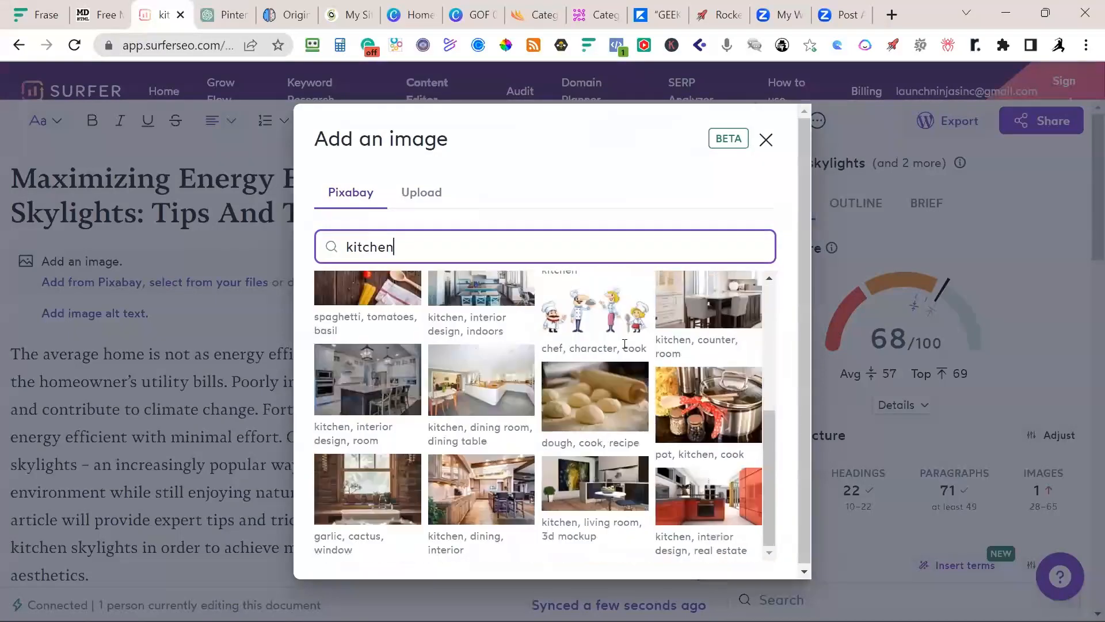
pyautogui.click(481, 488)
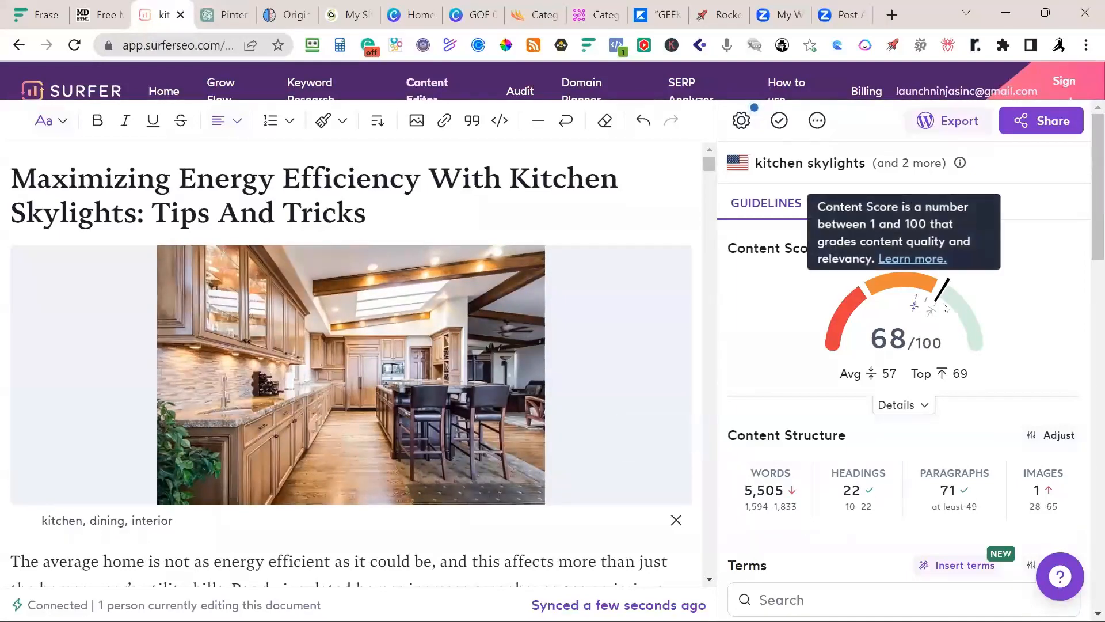
pyautogui.moveTo(244, 393)
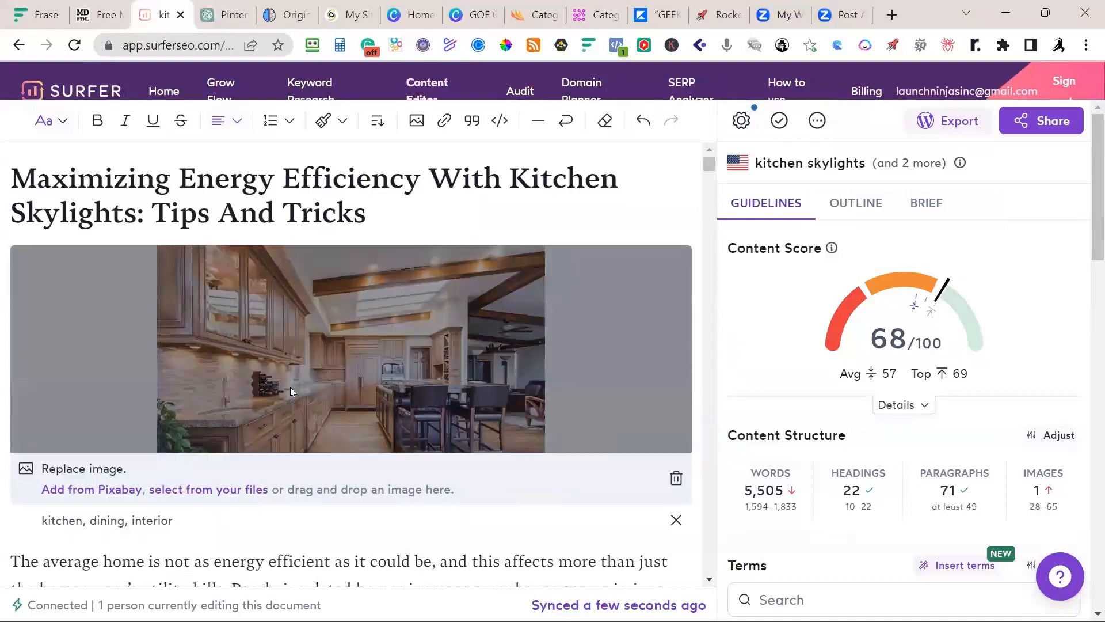
# Insert another image block after the first paragraph of the Definition section
pyautogui.scroll(-8, 290, 390)
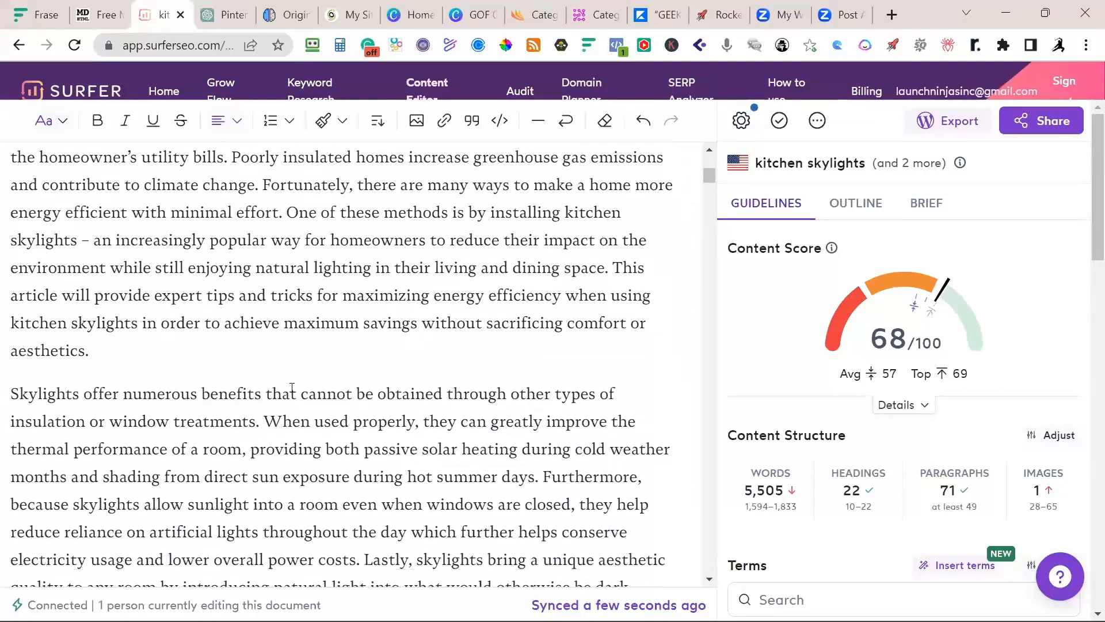
pyautogui.scroll(-6, 292, 387)
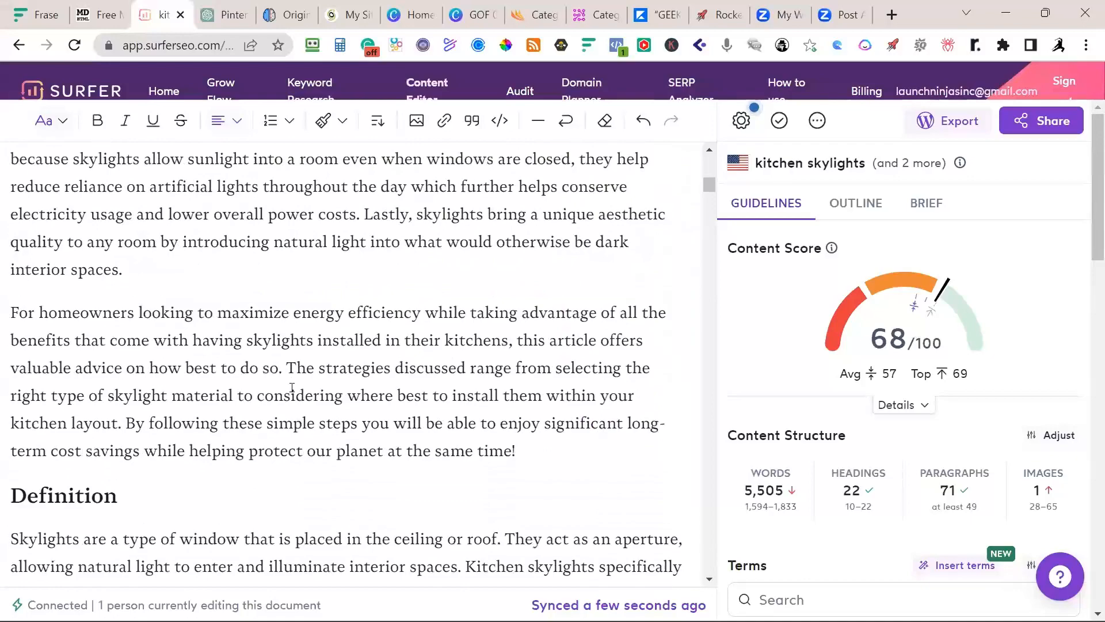
pyautogui.scroll(-3, 292, 387)
pyautogui.scroll(4, 292, 388)
pyautogui.scroll(-7, 291, 387)
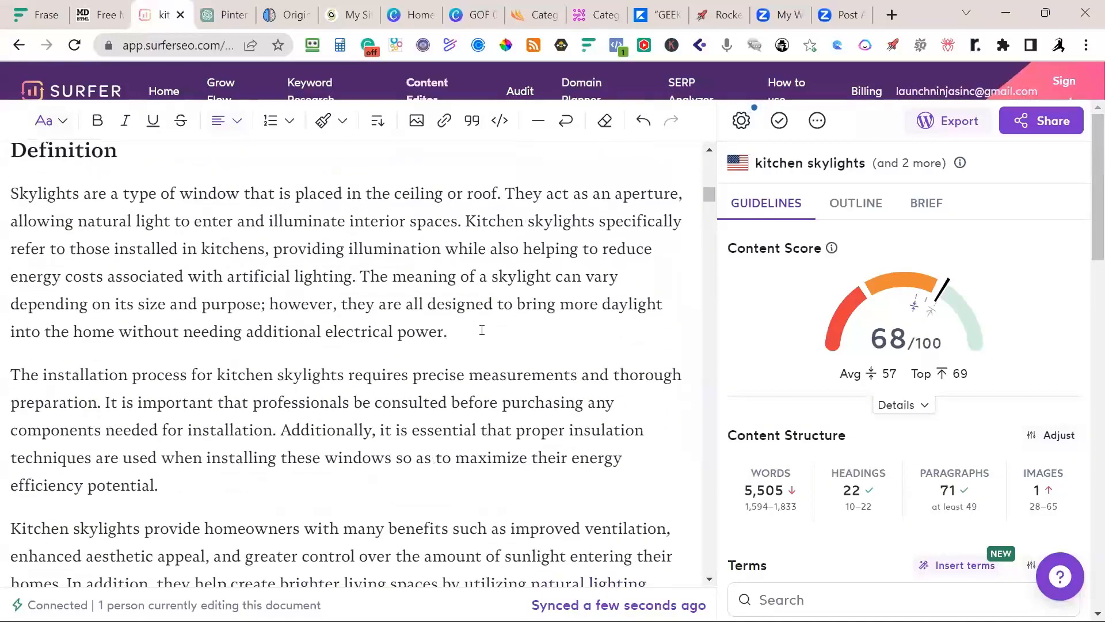
pyautogui.click(482, 330)
pyautogui.press('Return')
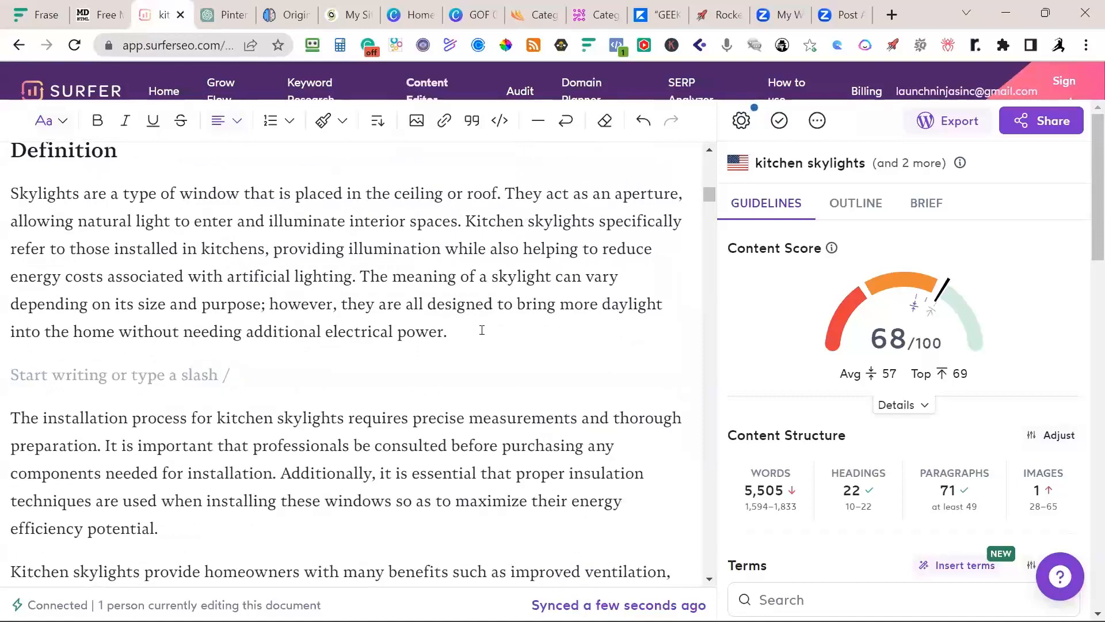
pyautogui.write('/i')
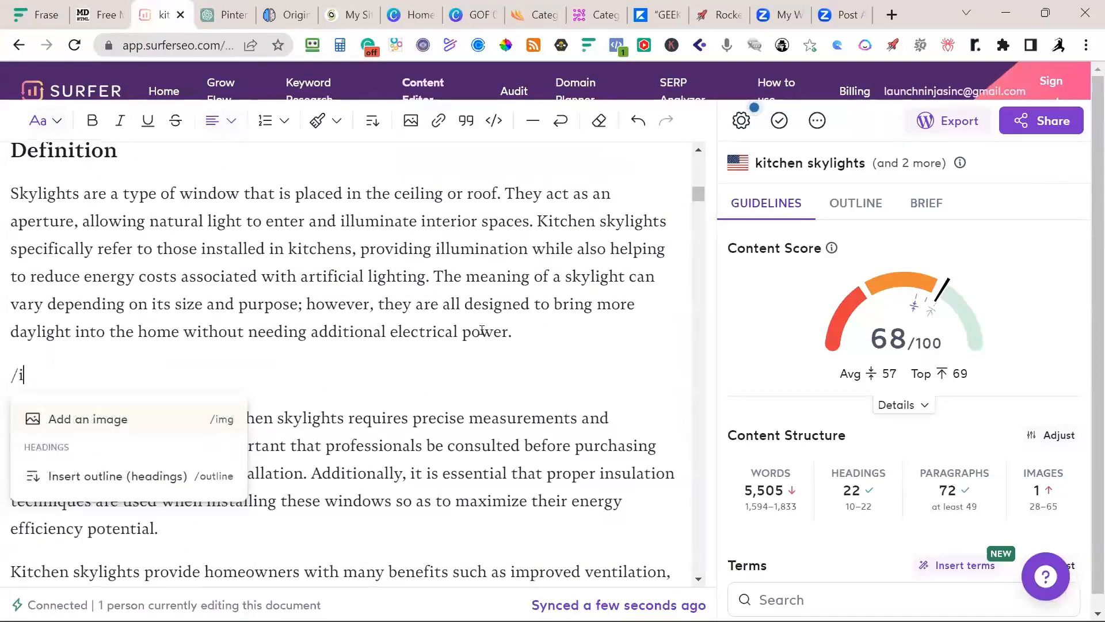
pyautogui.click(83, 426)
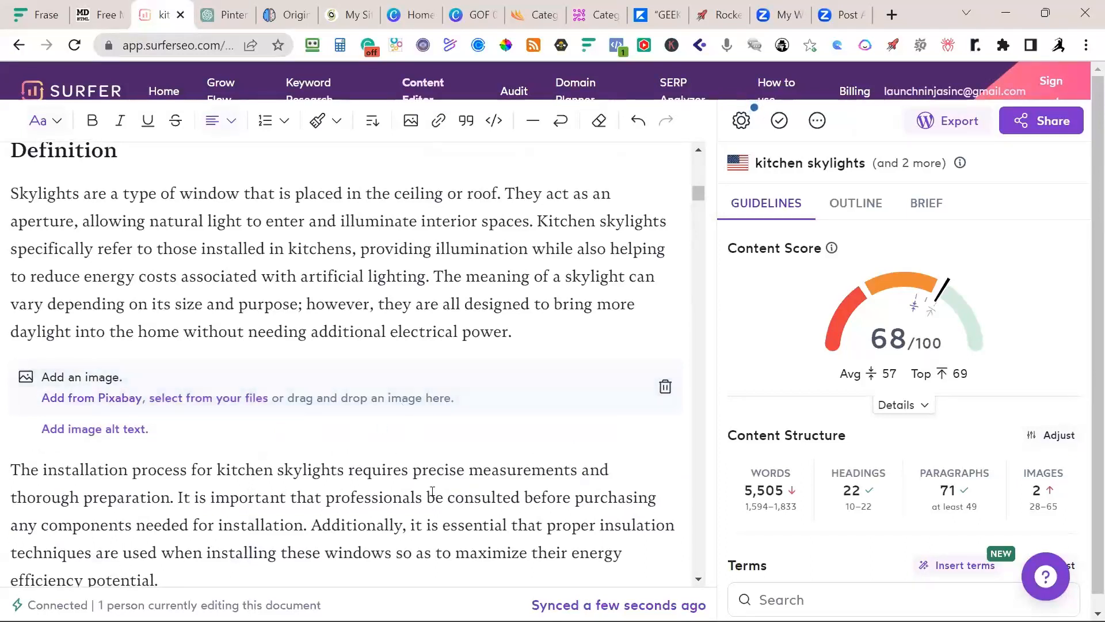
# Choose to fill the Definition image block from your own files and browse to the Dropbox folder
pyautogui.click(207, 403)
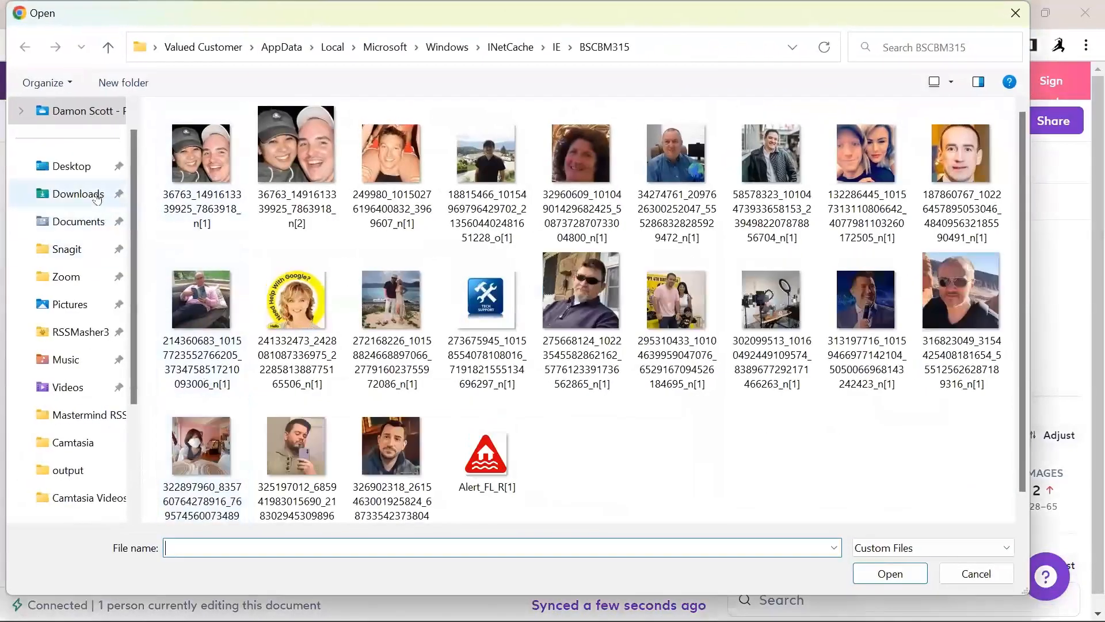
pyautogui.scroll(-1, 122, 357)
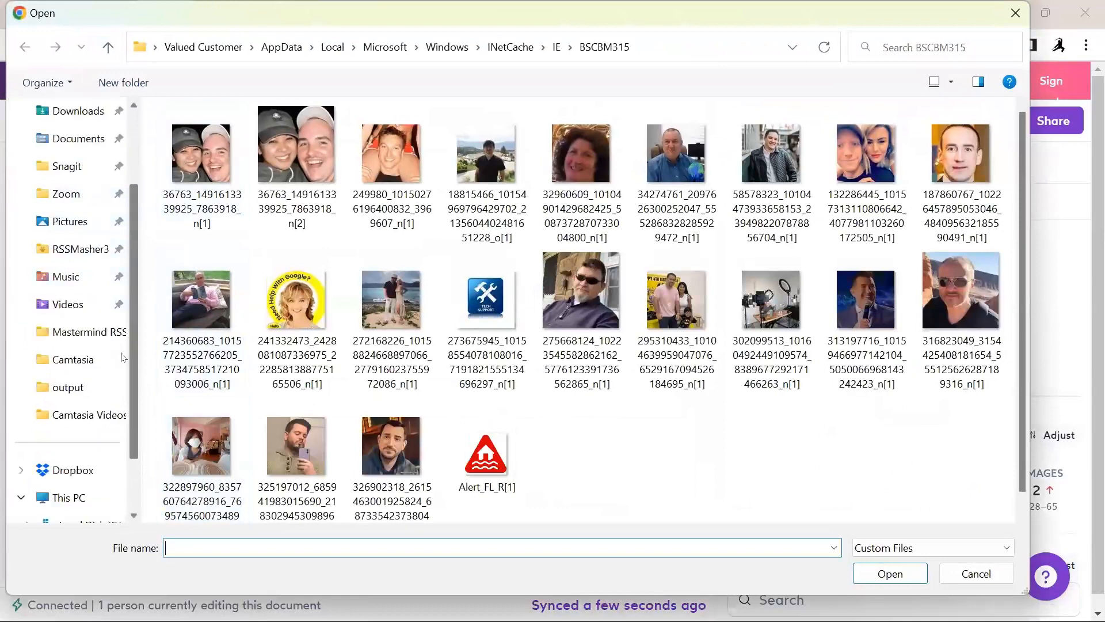
pyautogui.scroll(2, 133, 305)
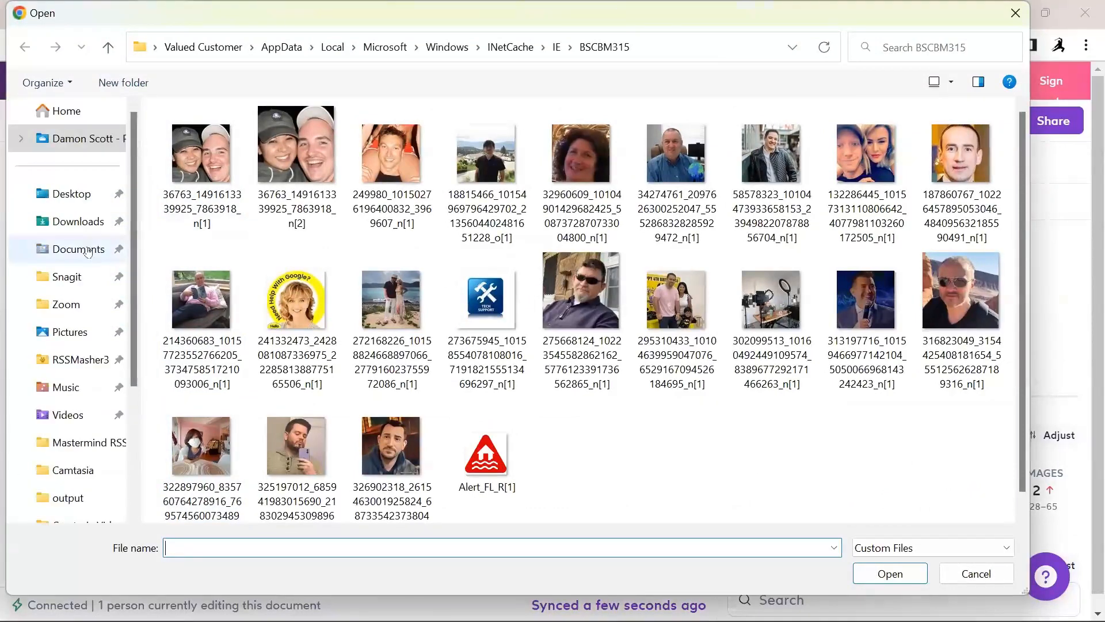
pyautogui.moveTo(88, 251); pyautogui.dragTo(135, 246)
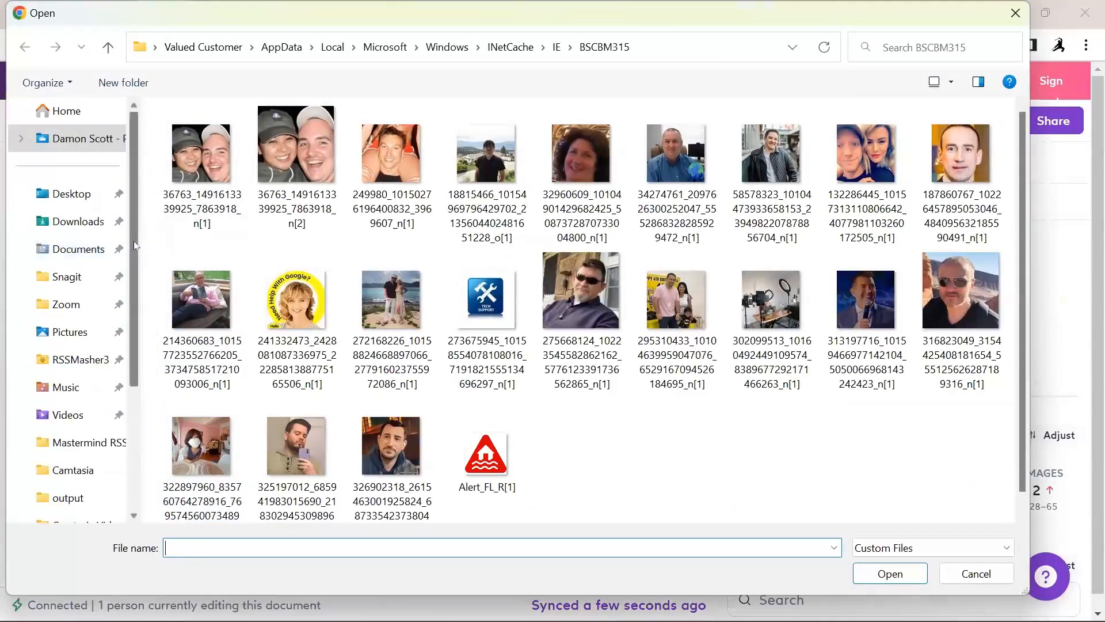
pyautogui.scroll(-5, 114, 267)
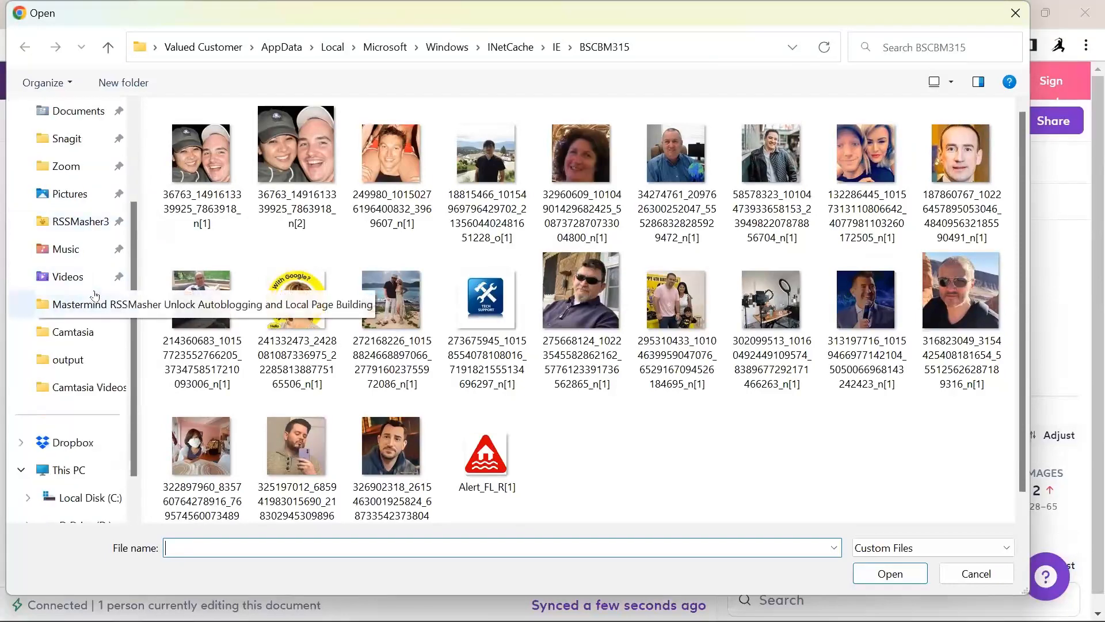
pyautogui.scroll(-2, 101, 385)
pyautogui.click(65, 390)
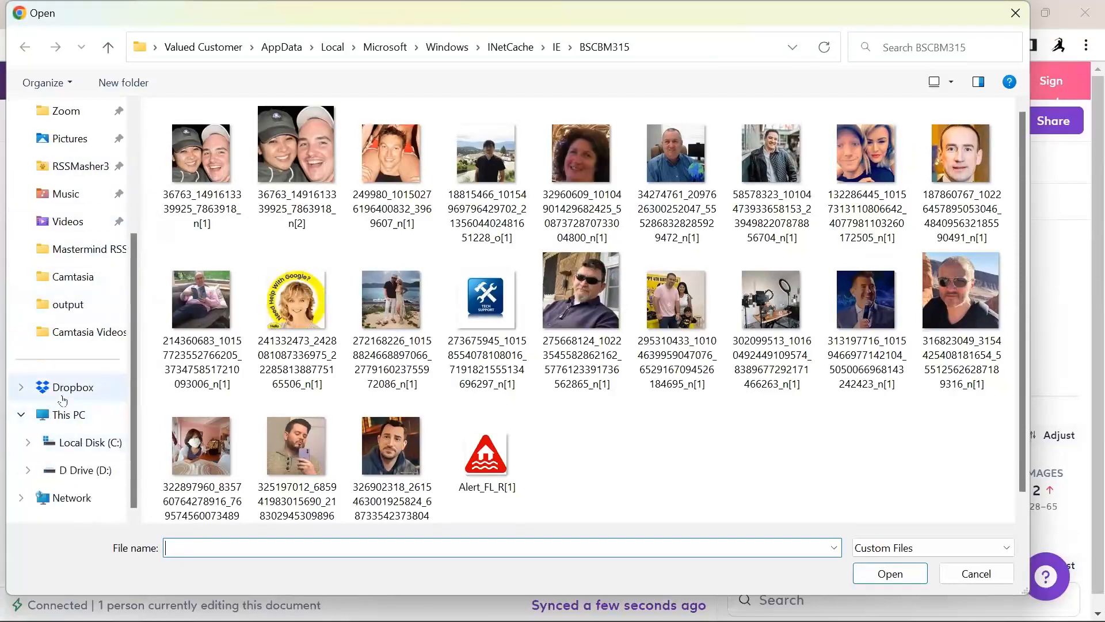
# Find and open the Featured Image Sets folder in Dropbox
pyautogui.scroll(-20, 288, 270)
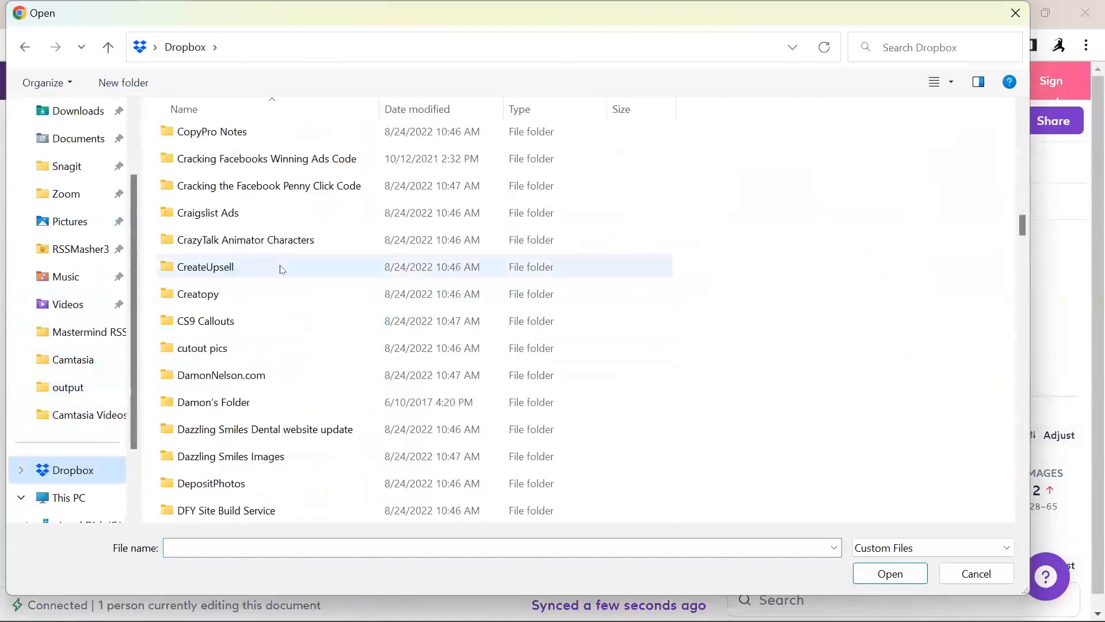
pyautogui.scroll(8, 291, 283)
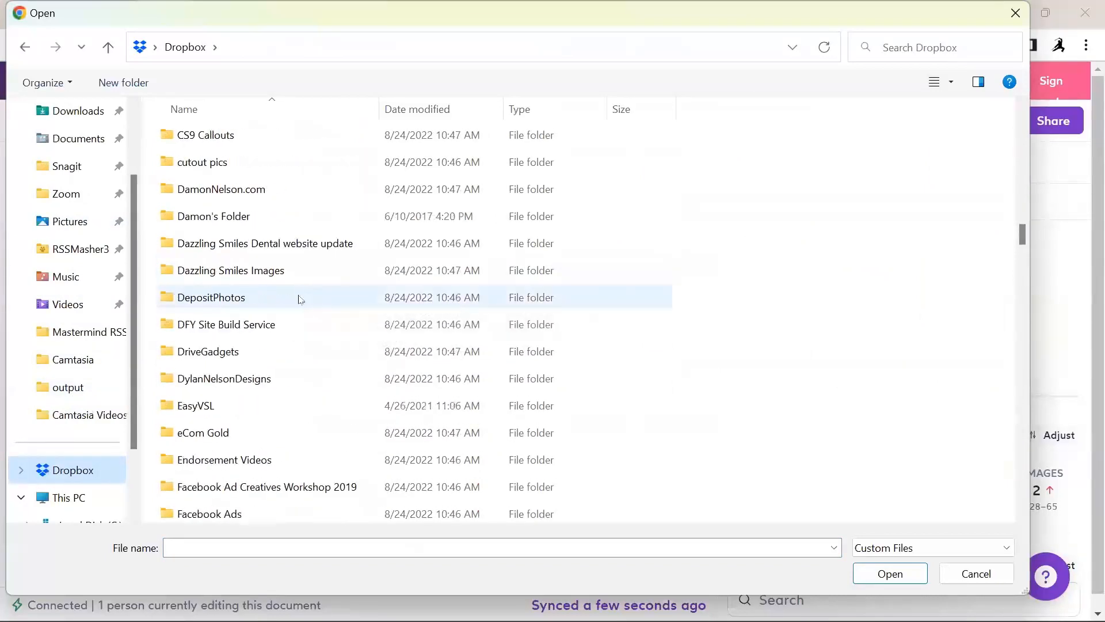
pyautogui.scroll(-2, 300, 299)
pyautogui.scroll(-1, 300, 299)
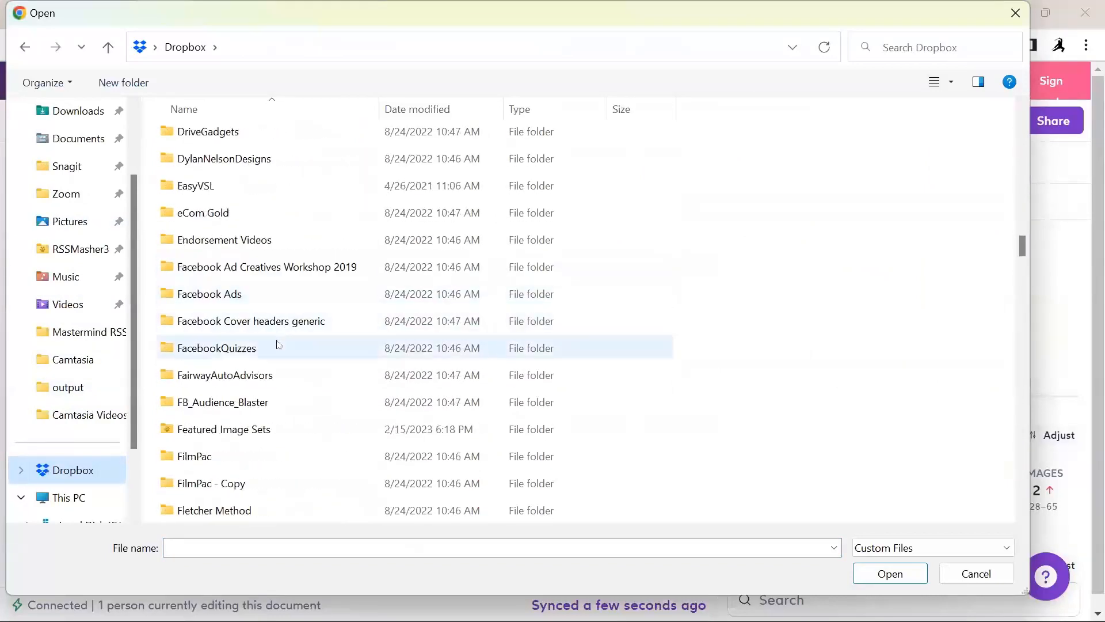
pyautogui.scroll(-2, 279, 345)
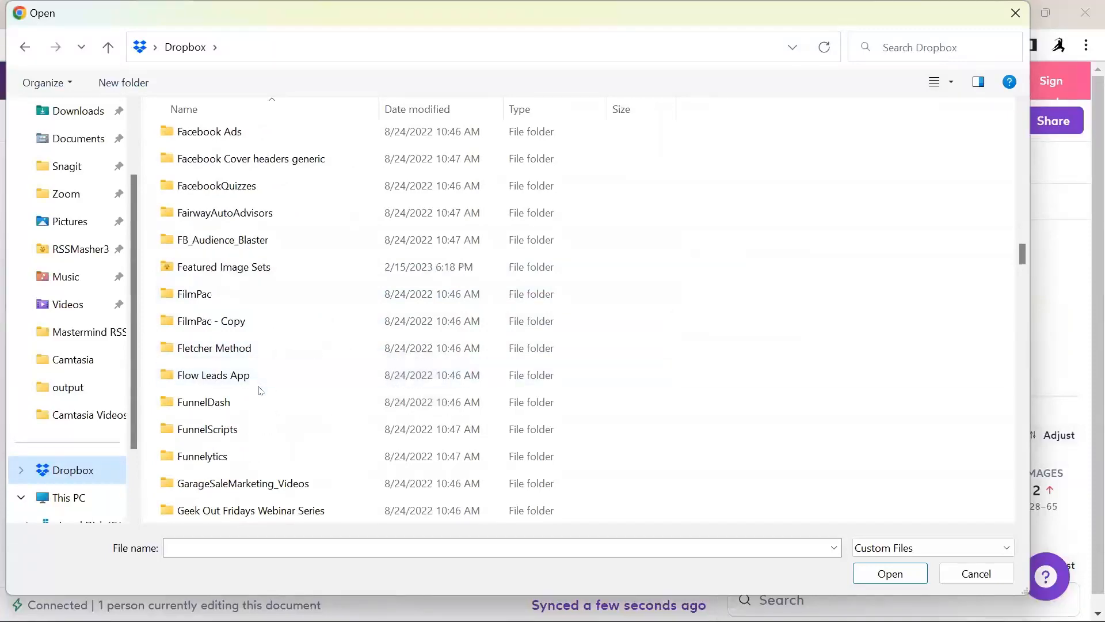
pyautogui.doubleClick(230, 267)
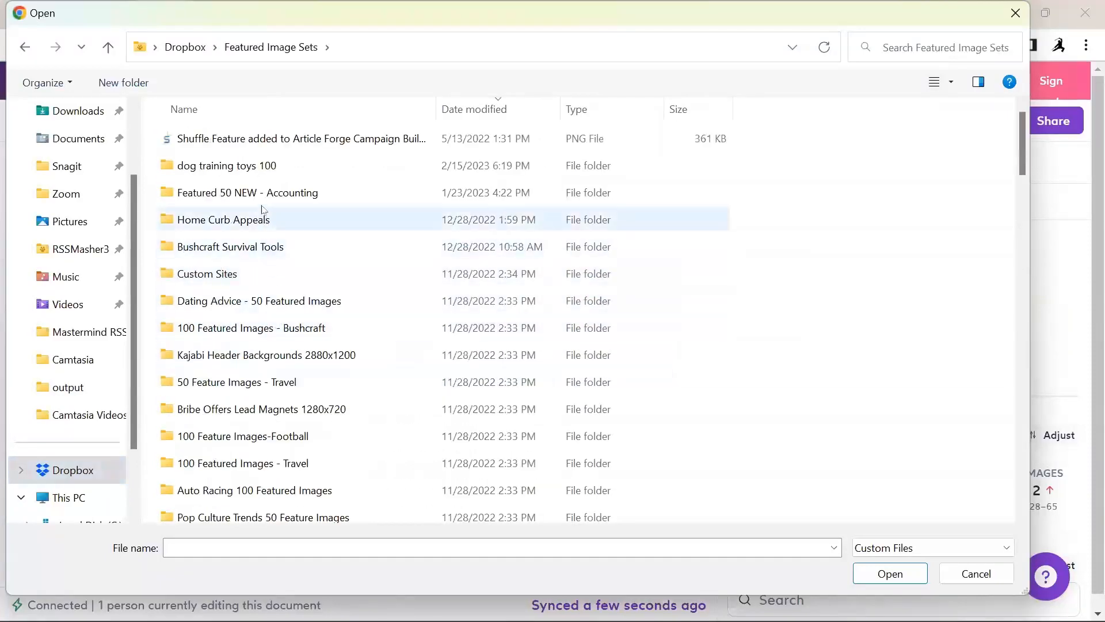
# Look through the image set folders and inspect the pictures in 50 Feature Images - Beautiful Home Interiors
pyautogui.scroll(-10, 420, 402)
pyautogui.scroll(-6, 420, 402)
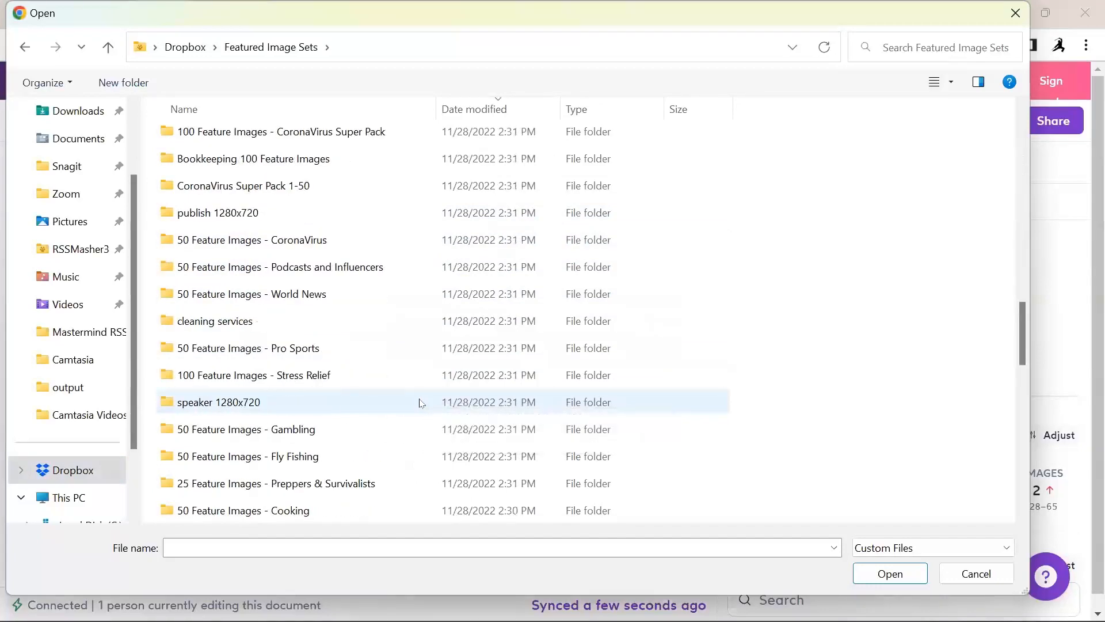
pyautogui.scroll(-2, 420, 402)
pyautogui.scroll(-1, 420, 408)
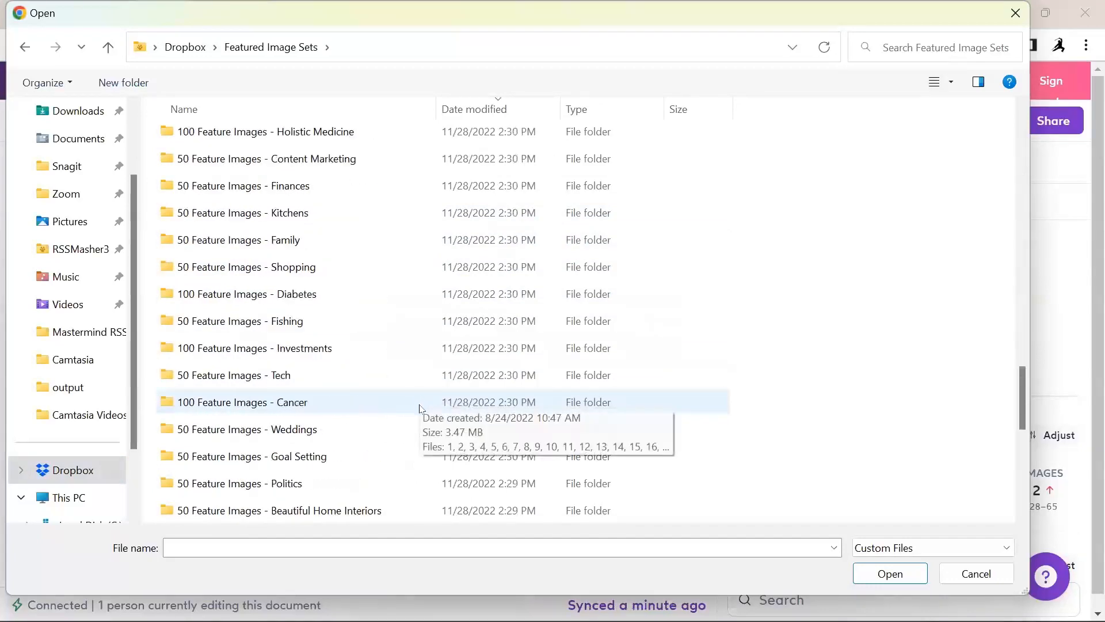
pyautogui.scroll(-1, 420, 408)
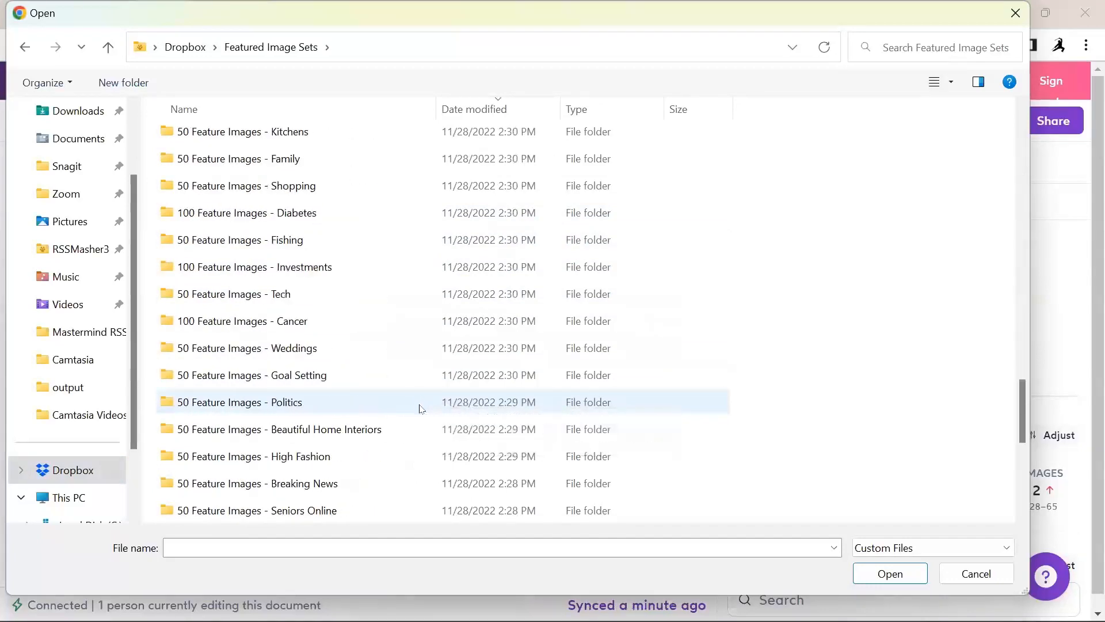
pyautogui.doubleClick(236, 429)
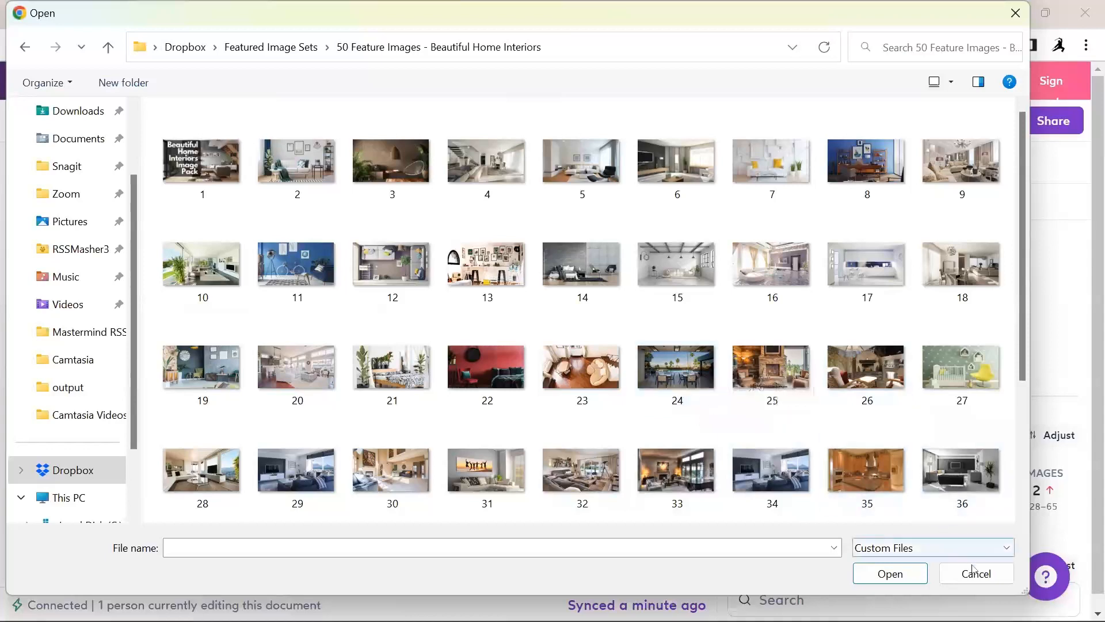
# Upload image 5 from the 50 Feature Images - Kitchens folder of Featured Image Sets into the Definition image block
pyautogui.click(285, 52)
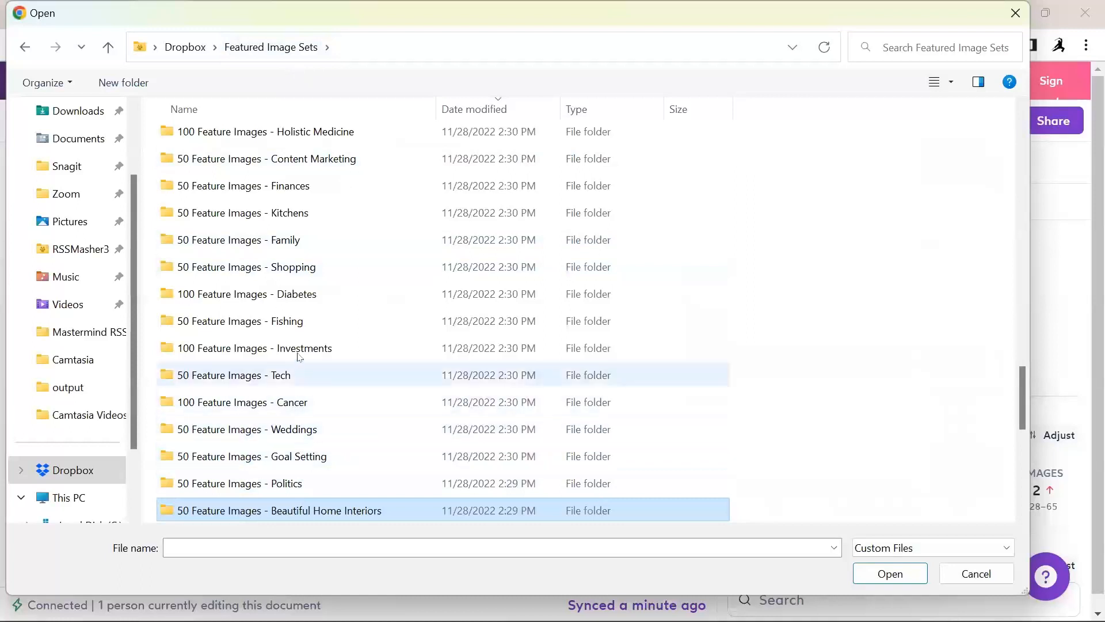
pyautogui.doubleClick(277, 221)
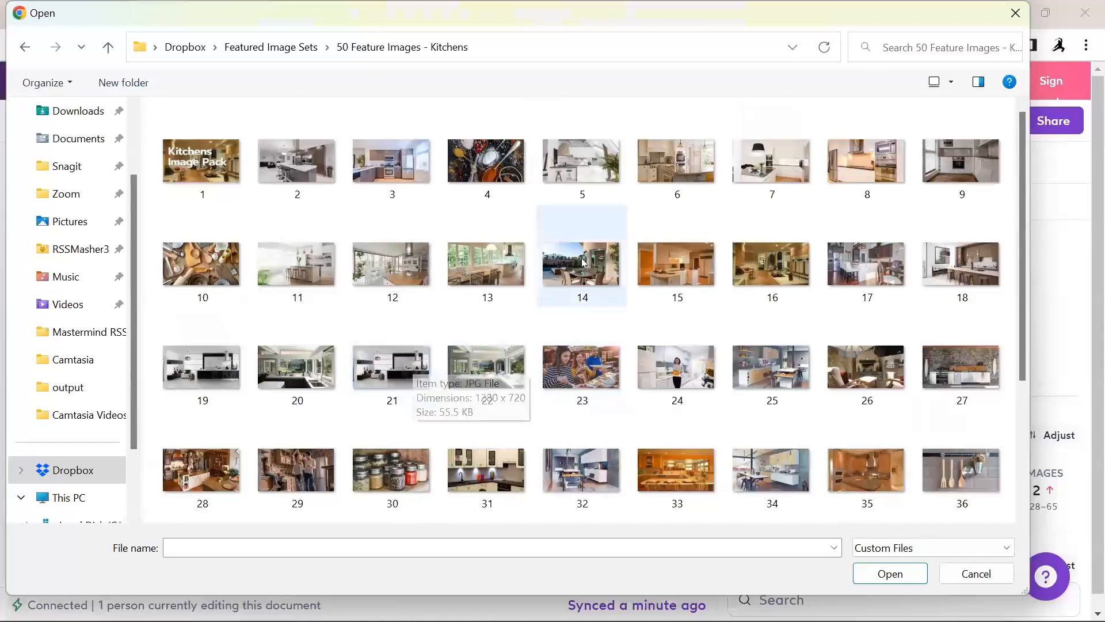
pyautogui.click(574, 173)
pyautogui.click(896, 572)
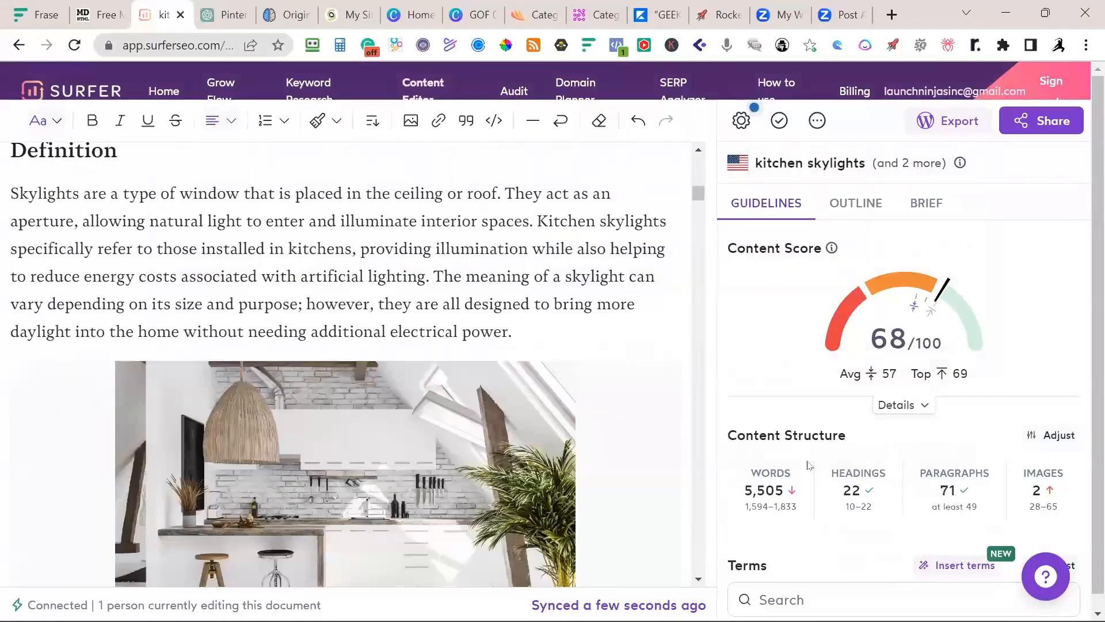
# Set the Definition image's alt text to "kitchen skylights add warmth and brightness"
pyautogui.scroll(-1, 648, 252)
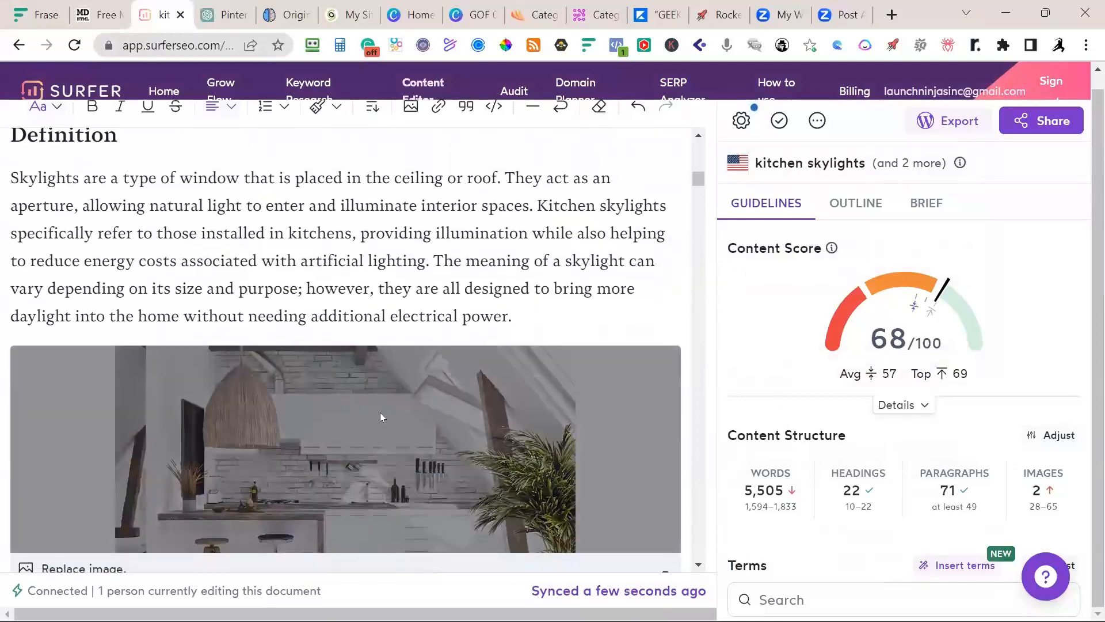
pyautogui.scroll(-3, 380, 416)
pyautogui.click(145, 454)
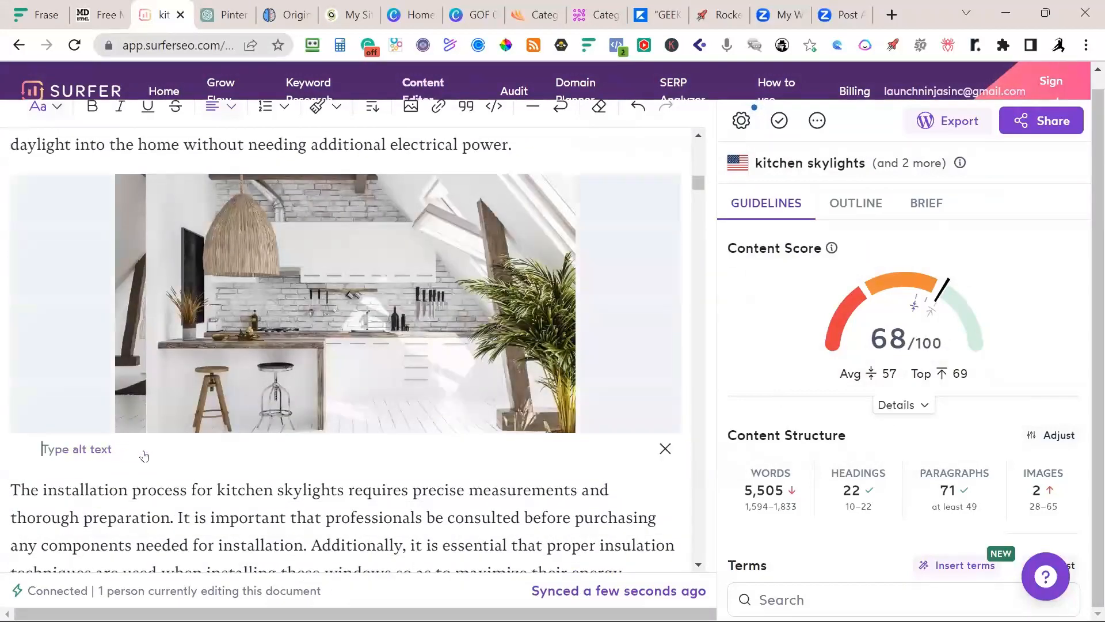
pyautogui.write('kitchen skylights add warmth and brightness')
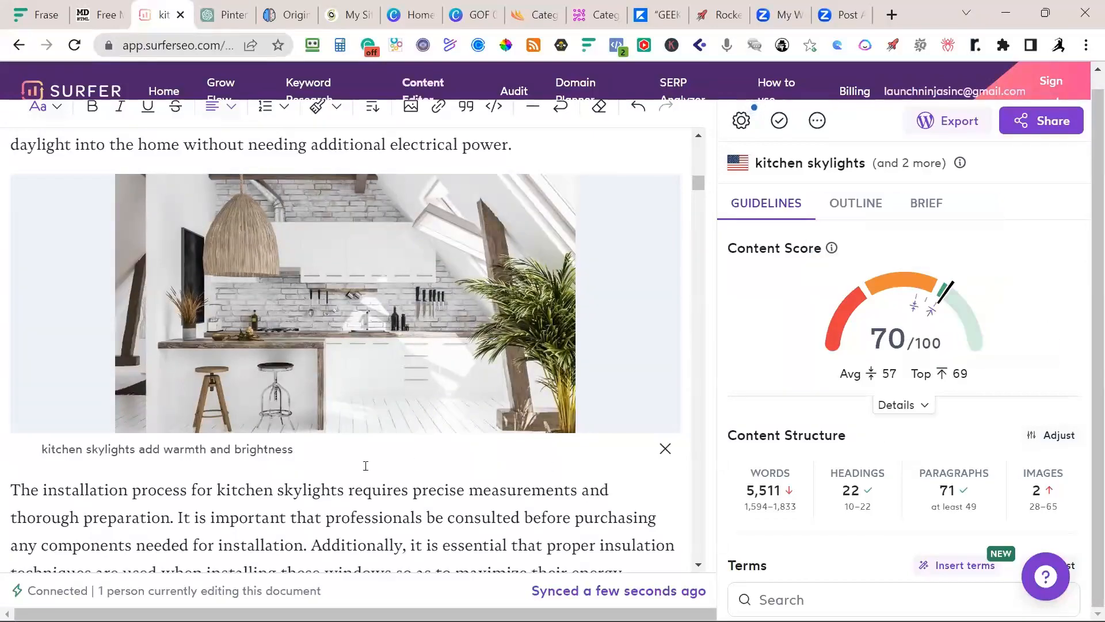
# Look over the article from the title image through the Benefits Of Kitchen Skylights section and check the image count guideline
pyautogui.scroll(15, 366, 465)
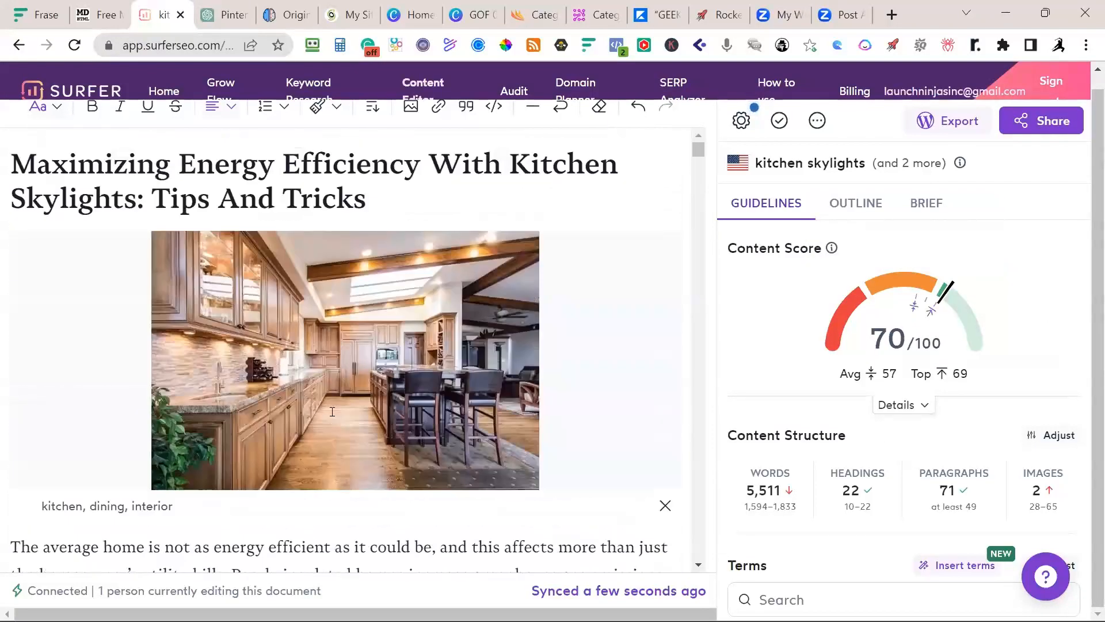
pyautogui.scroll(-3, 332, 412)
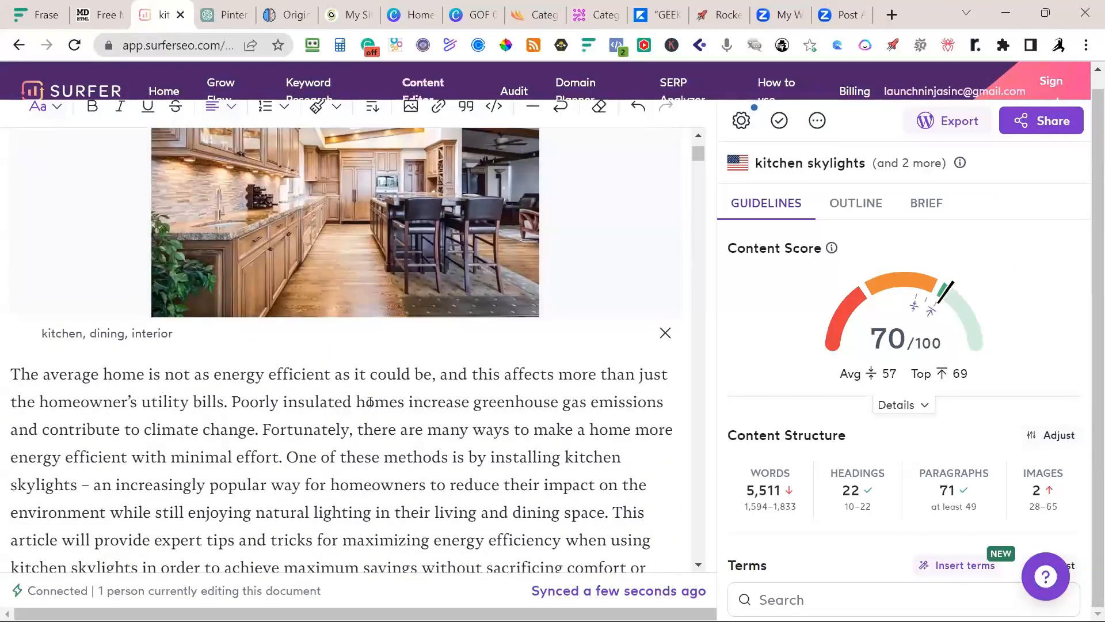
pyautogui.scroll(-3, 381, 427)
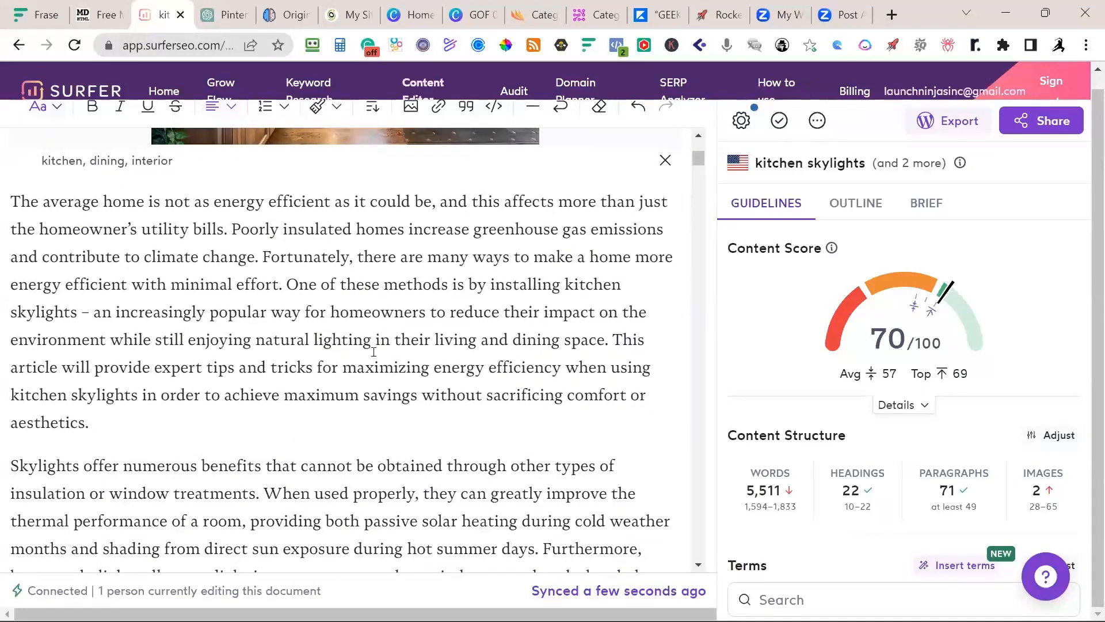
pyautogui.scroll(5, 374, 352)
pyautogui.scroll(-1, 379, 354)
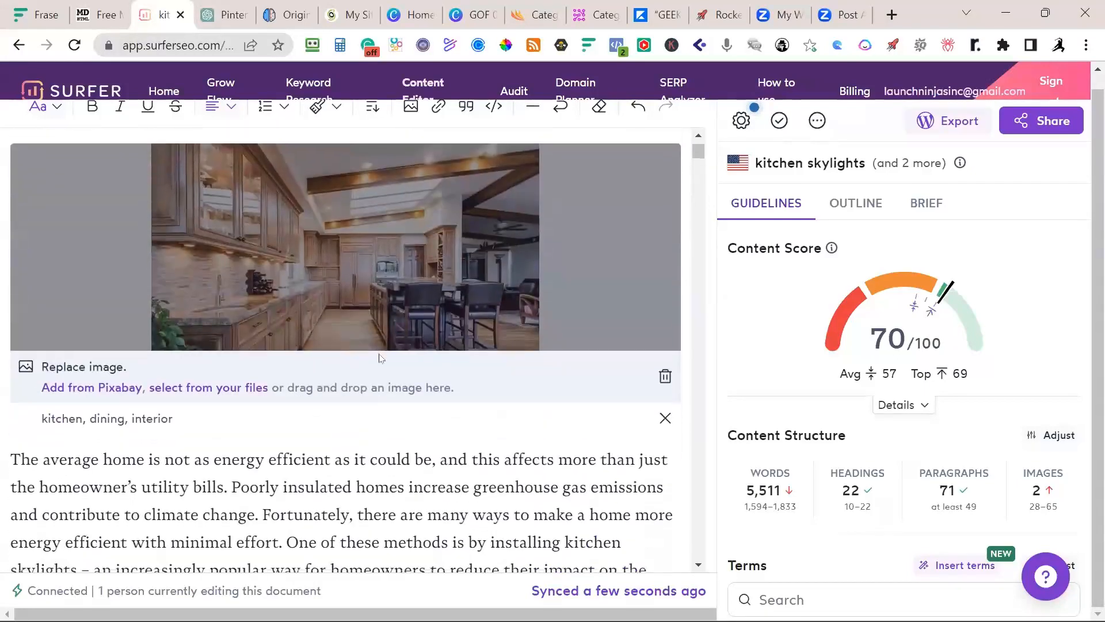
pyautogui.scroll(-15, 379, 357)
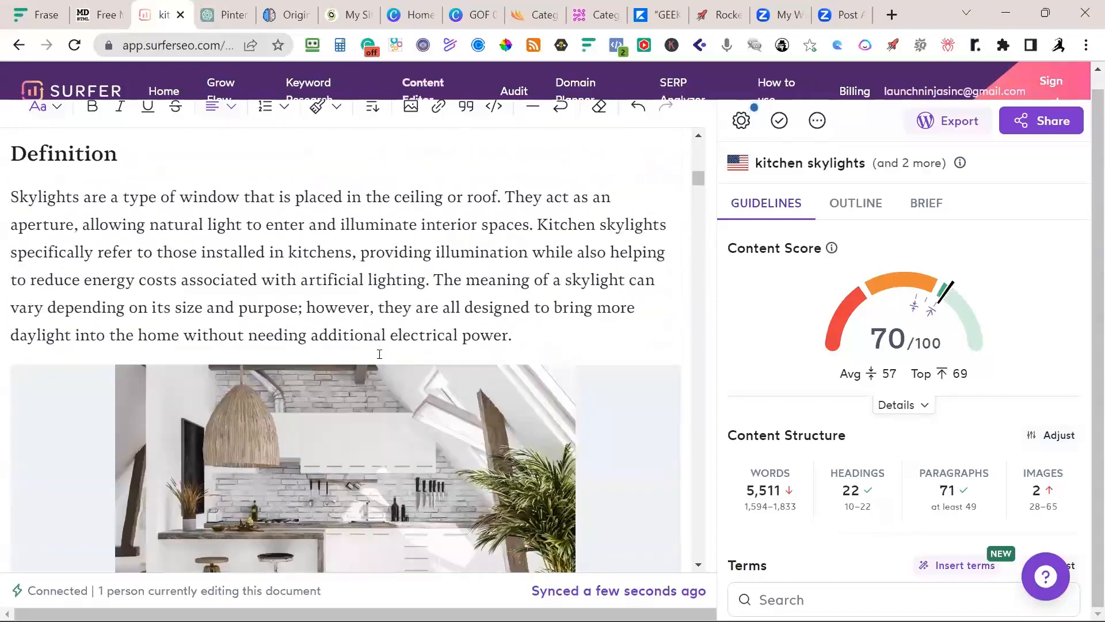
pyautogui.scroll(-9, 380, 354)
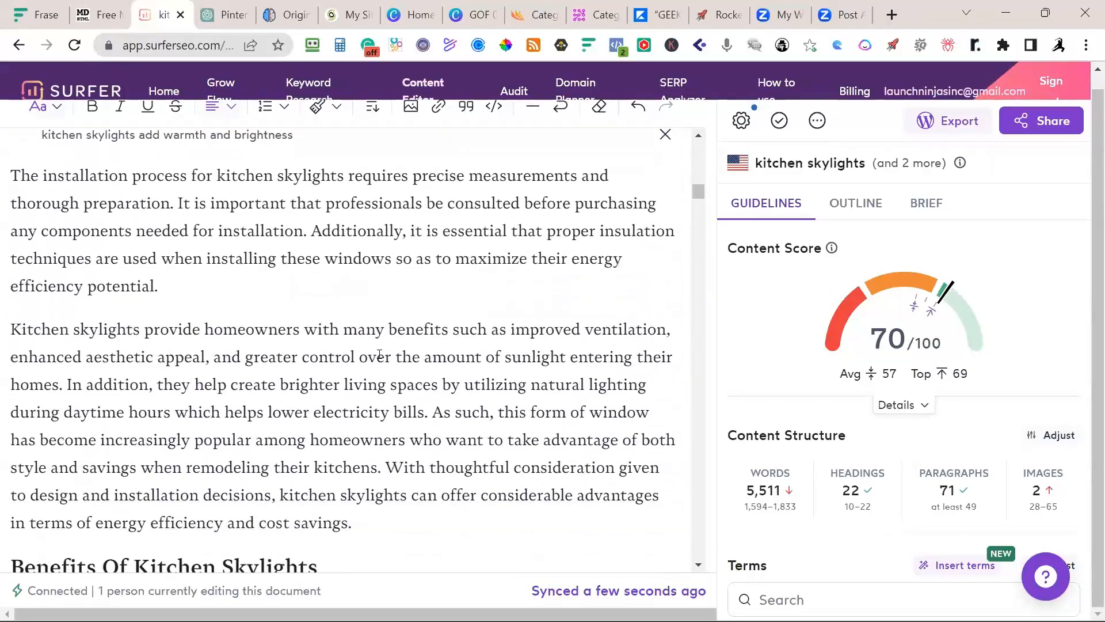
pyautogui.scroll(-8, 379, 354)
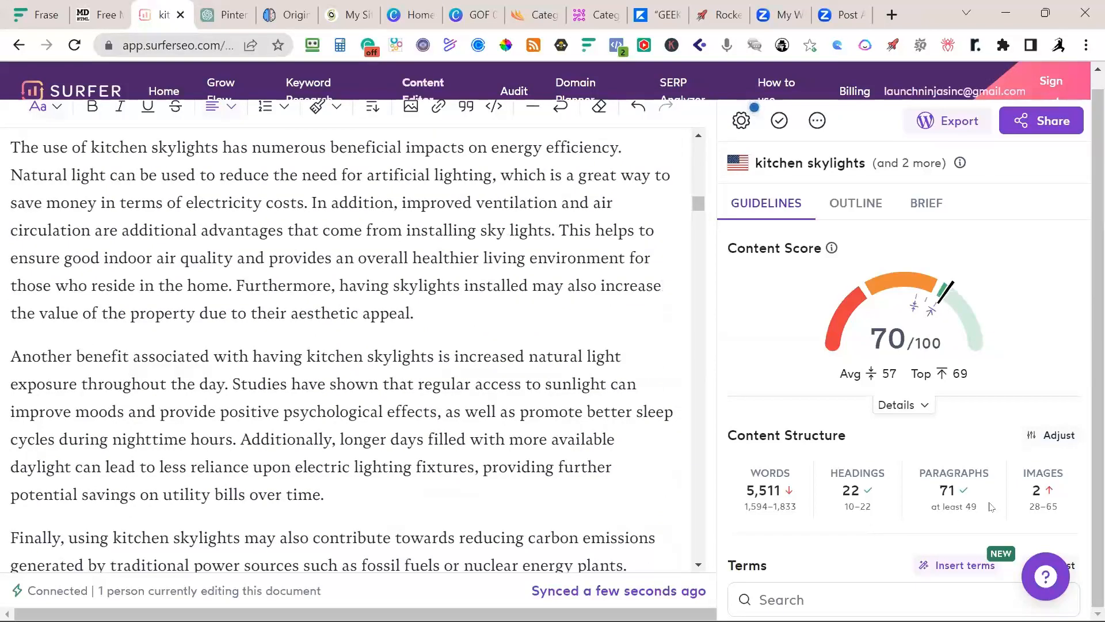
pyautogui.moveTo(1042, 515)
pyautogui.scroll(8, 361, 411)
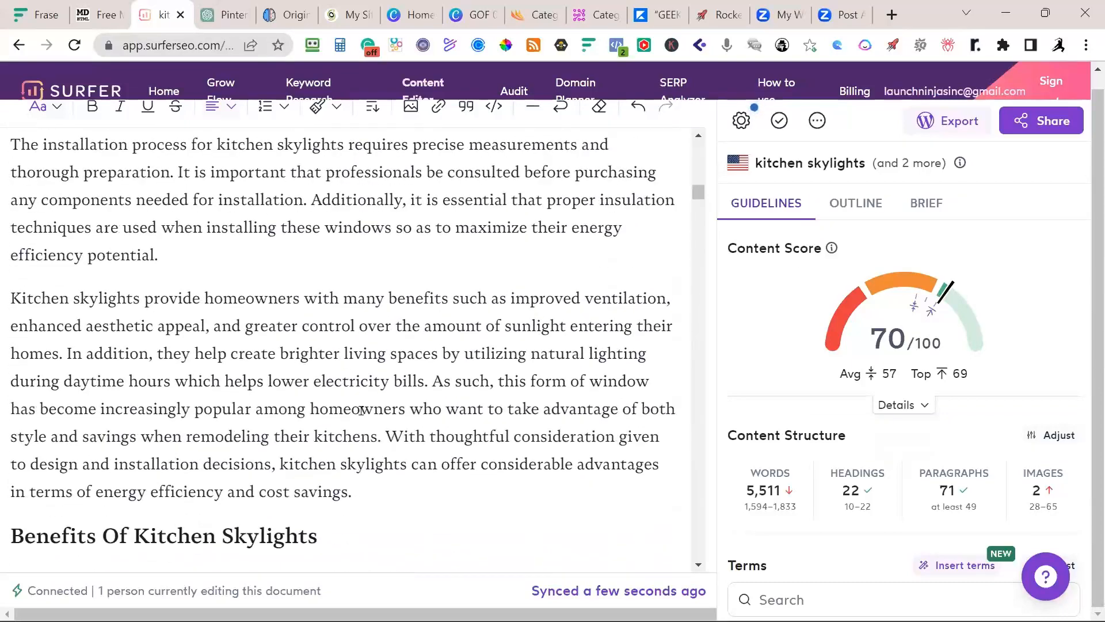
pyautogui.scroll(6, 361, 410)
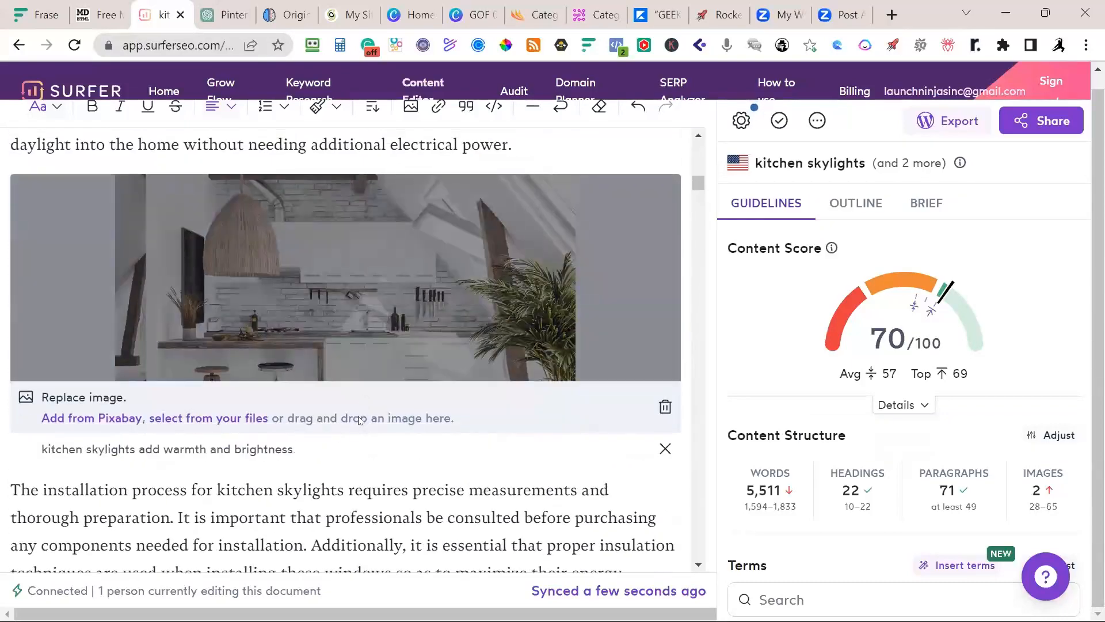
# Bold "kitchen skylights" in the paragraph below the Definition image and "provide homeowners with many benefits" in the following paragraph
pyautogui.scroll(-3, 359, 449)
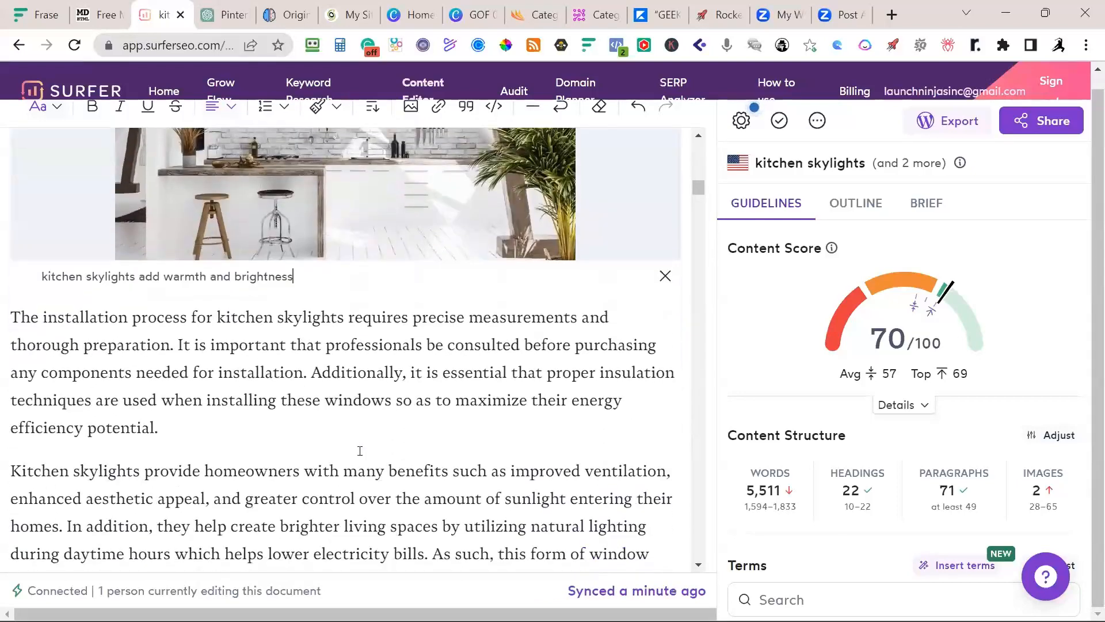
pyautogui.scroll(2, 300, 443)
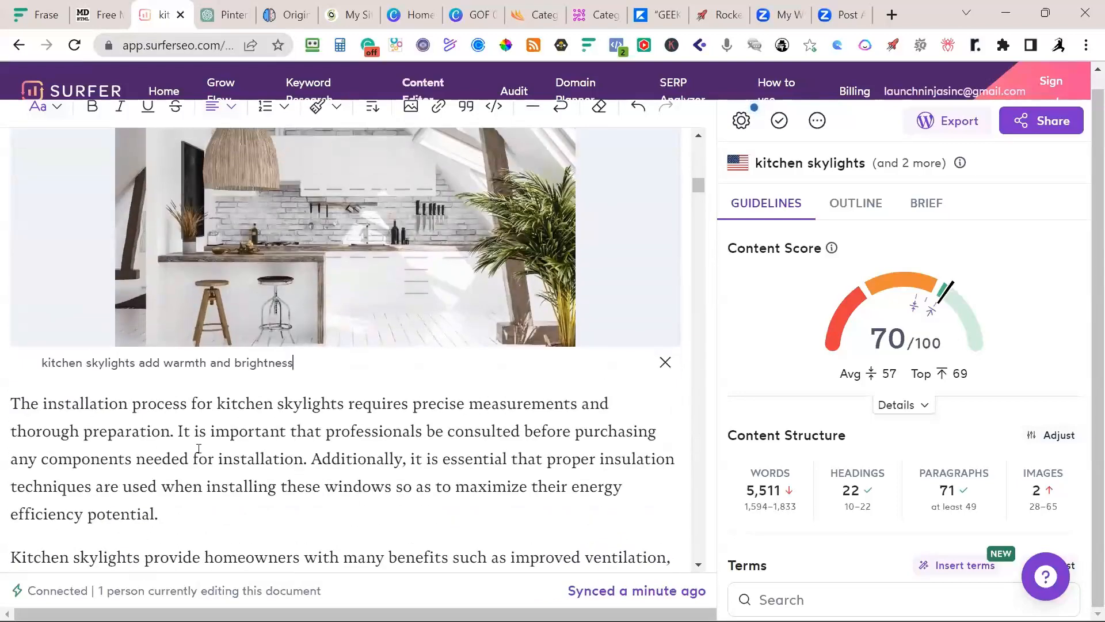
pyautogui.moveTo(217, 406); pyautogui.dragTo(346, 410)
pyautogui.click(277, 438)
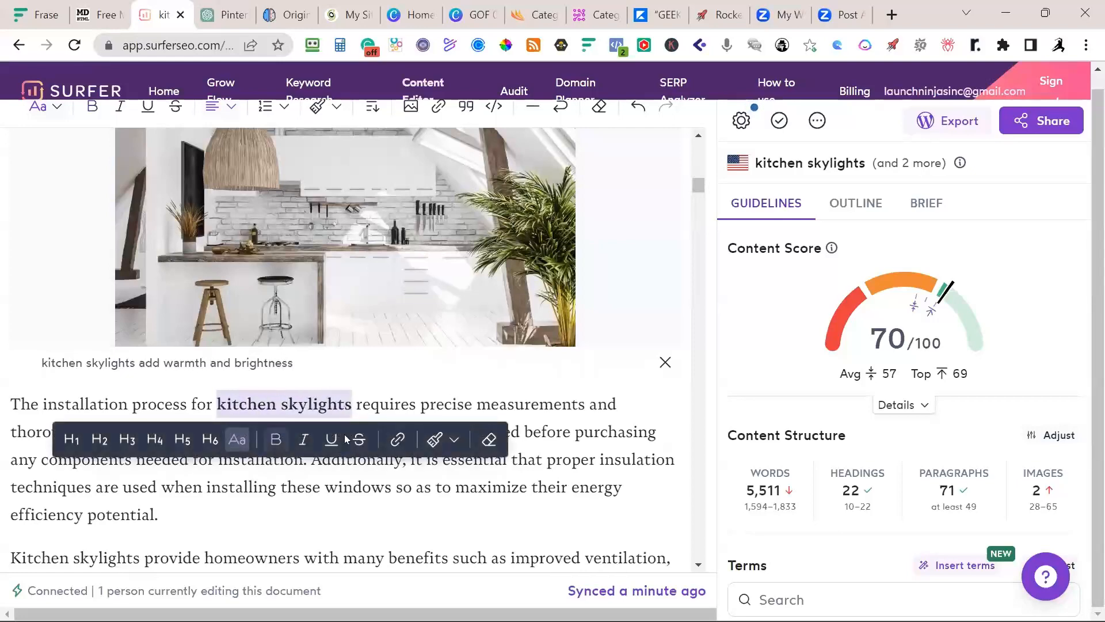
pyautogui.scroll(-4, 392, 468)
pyautogui.scroll(-3, 393, 467)
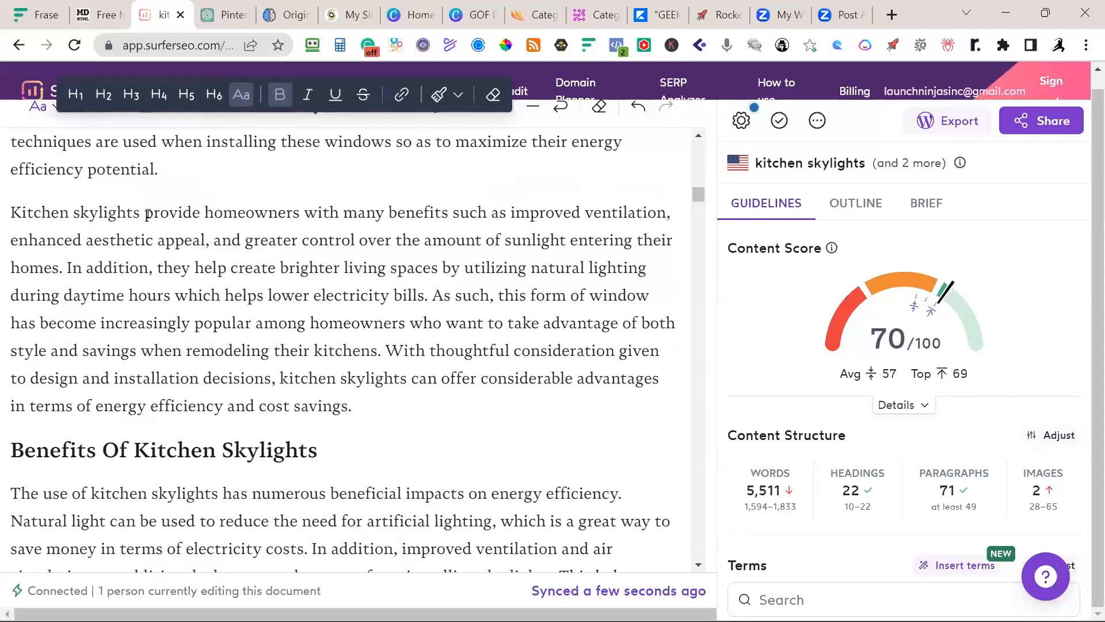
pyautogui.moveTo(145, 212); pyautogui.dragTo(451, 213)
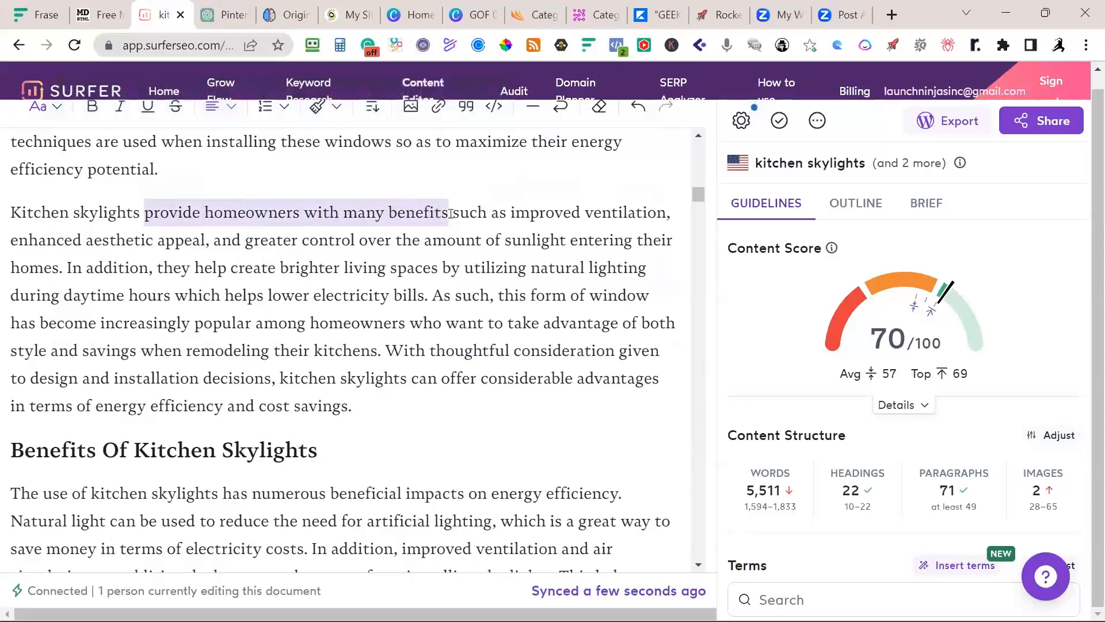
pyautogui.hotkey('ctrl', 'b')
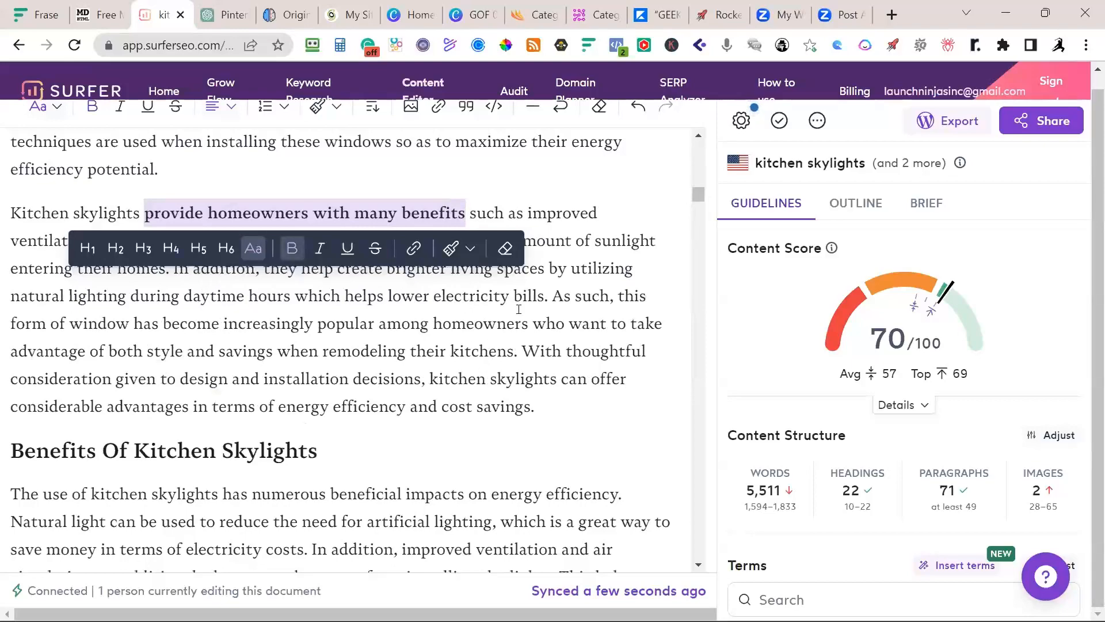
# Review the article from the title down to the bolded phrases below the Definition image
pyautogui.scroll(8, 604, 323)
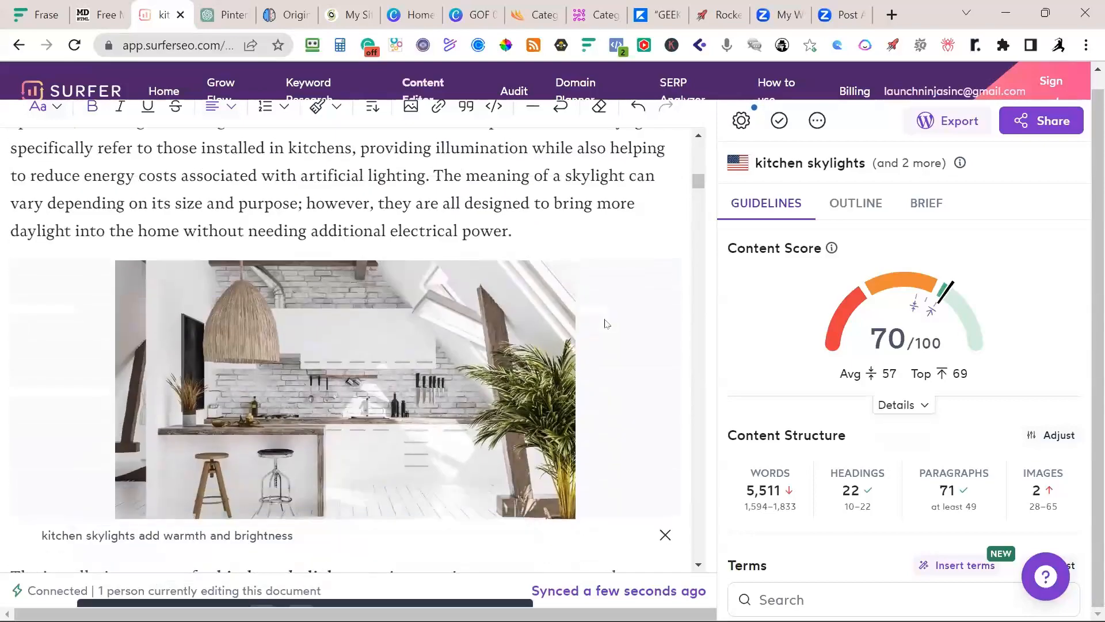
pyautogui.scroll(10, 604, 324)
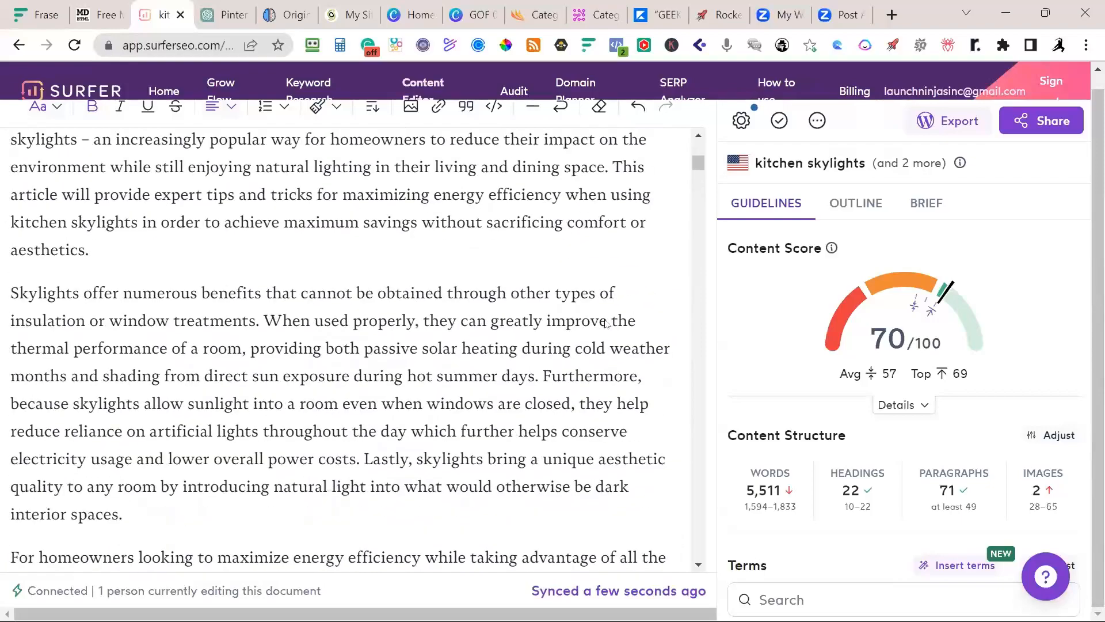
pyautogui.scroll(3, 605, 323)
pyautogui.scroll(6, 606, 318)
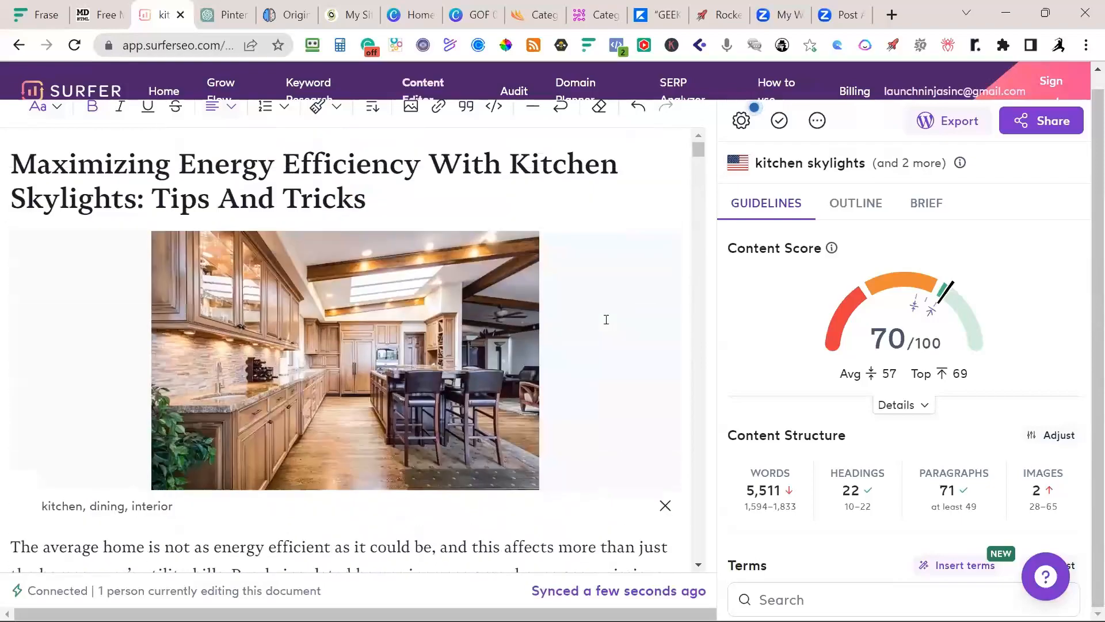
pyautogui.scroll(-12, 606, 320)
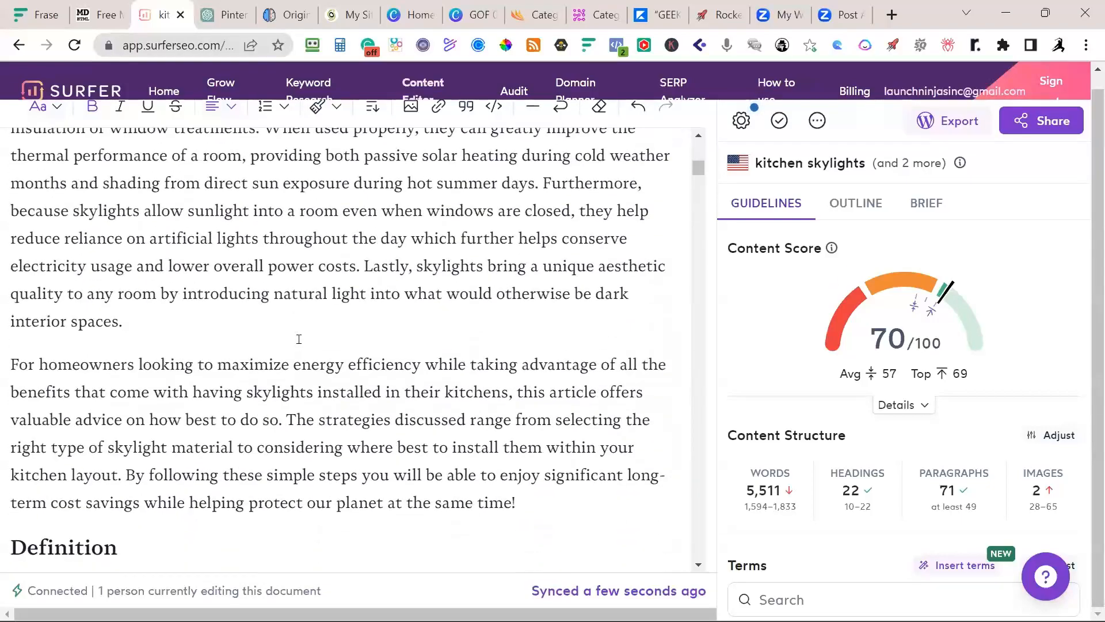
pyautogui.scroll(-9, 298, 339)
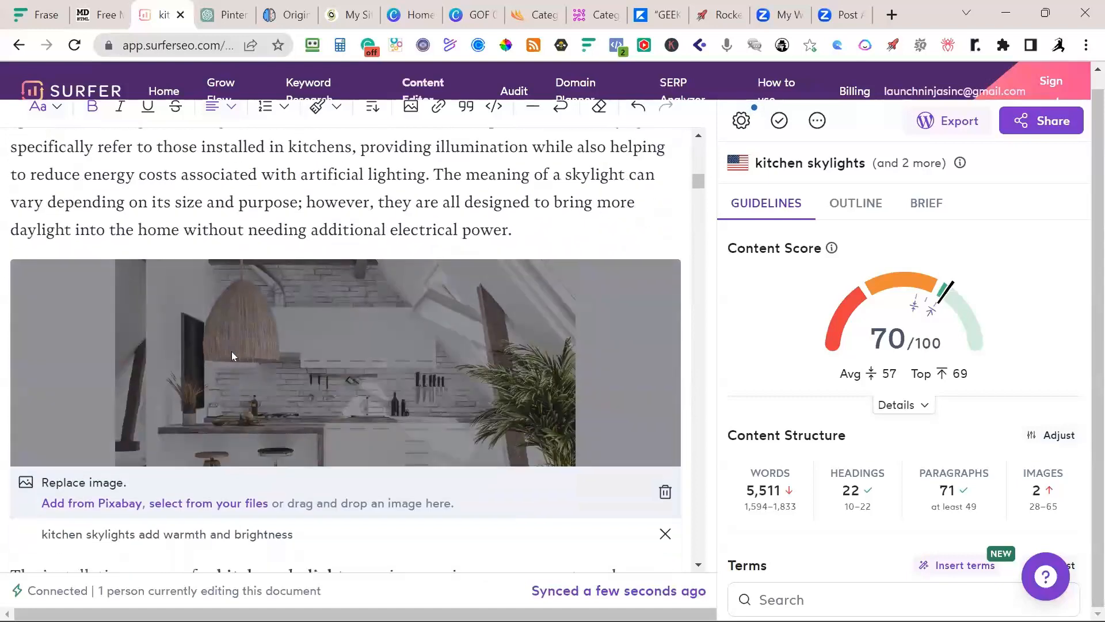
pyautogui.scroll(-2, 232, 356)
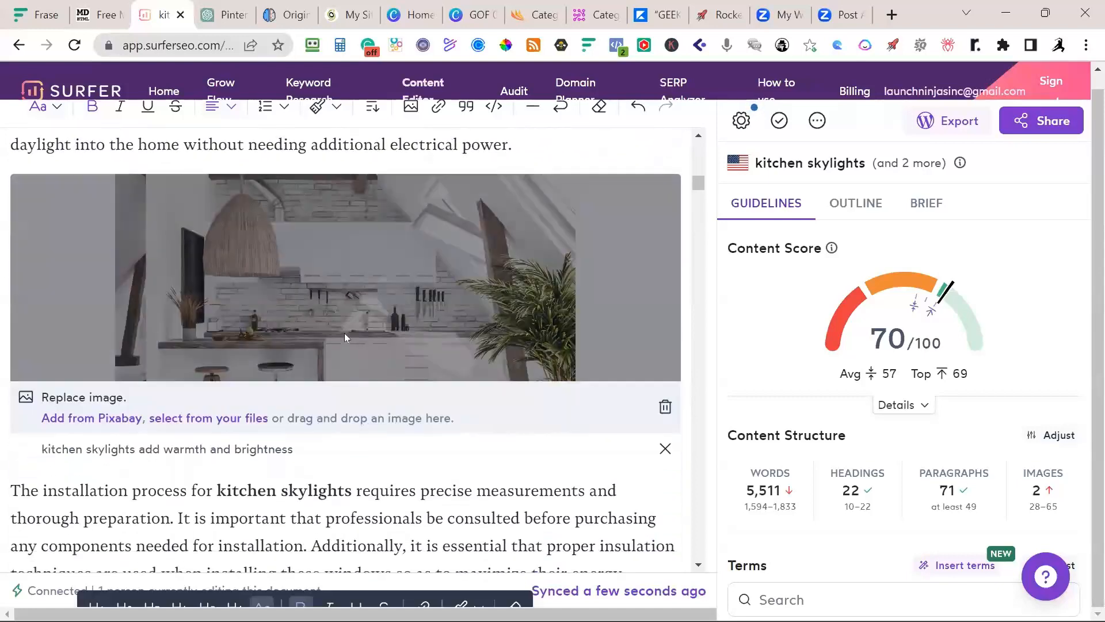
pyautogui.scroll(-3, 344, 337)
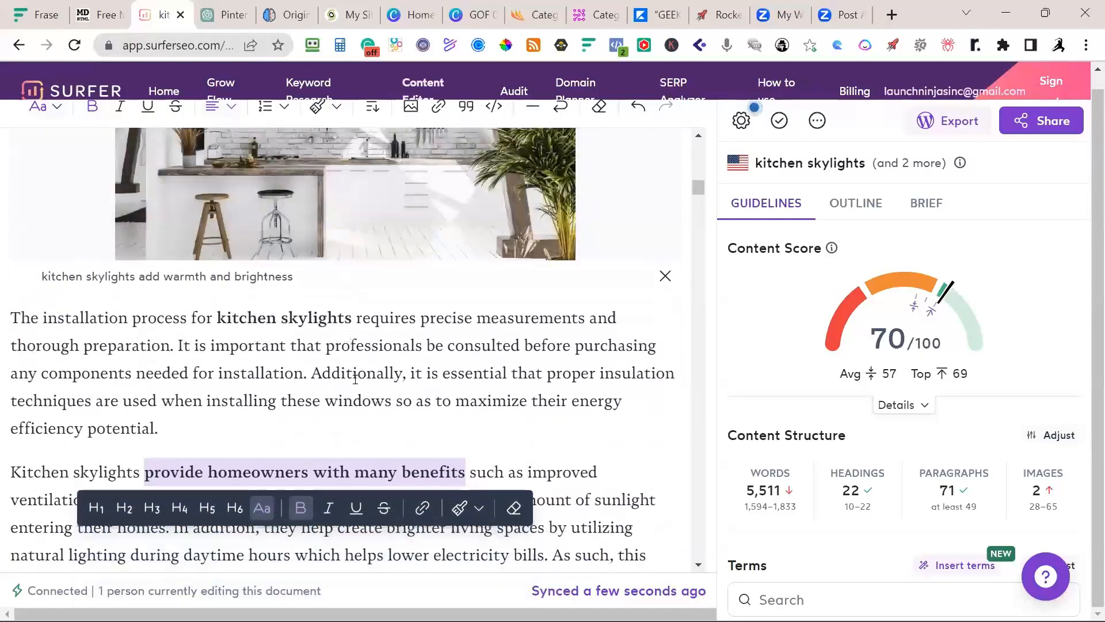
pyautogui.scroll(-3, 355, 378)
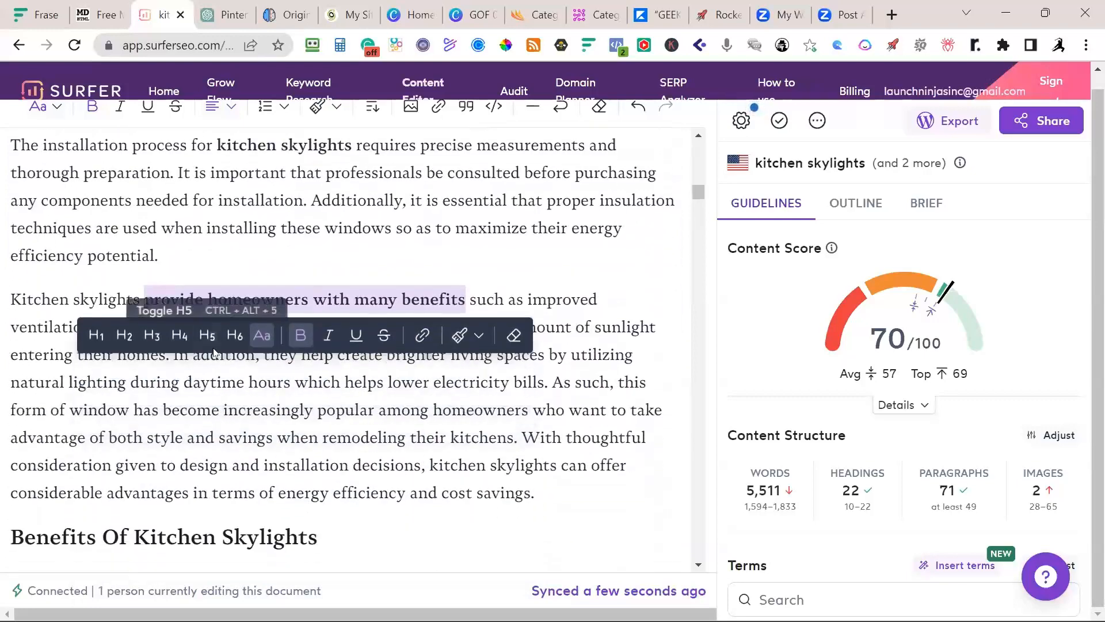
# Bold "Natural light can be used to reduce the need for artificial lighting" in the first paragraph under Benefits Of Kitchen Skylights
pyautogui.scroll(-1, 353, 460)
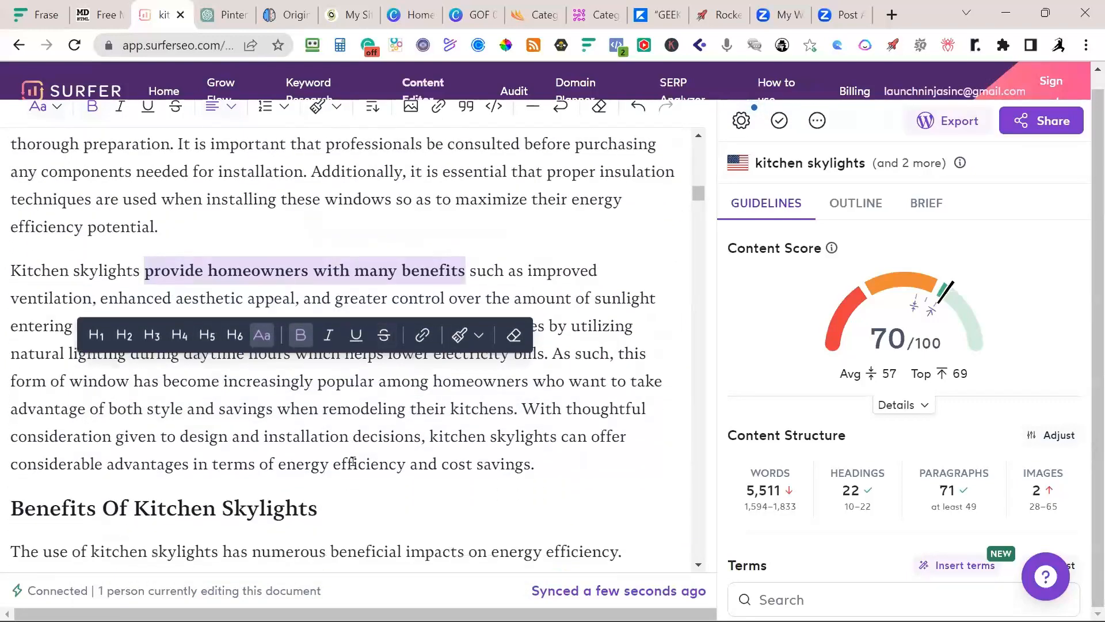
pyautogui.scroll(-2, 353, 460)
pyautogui.scroll(-1, 338, 521)
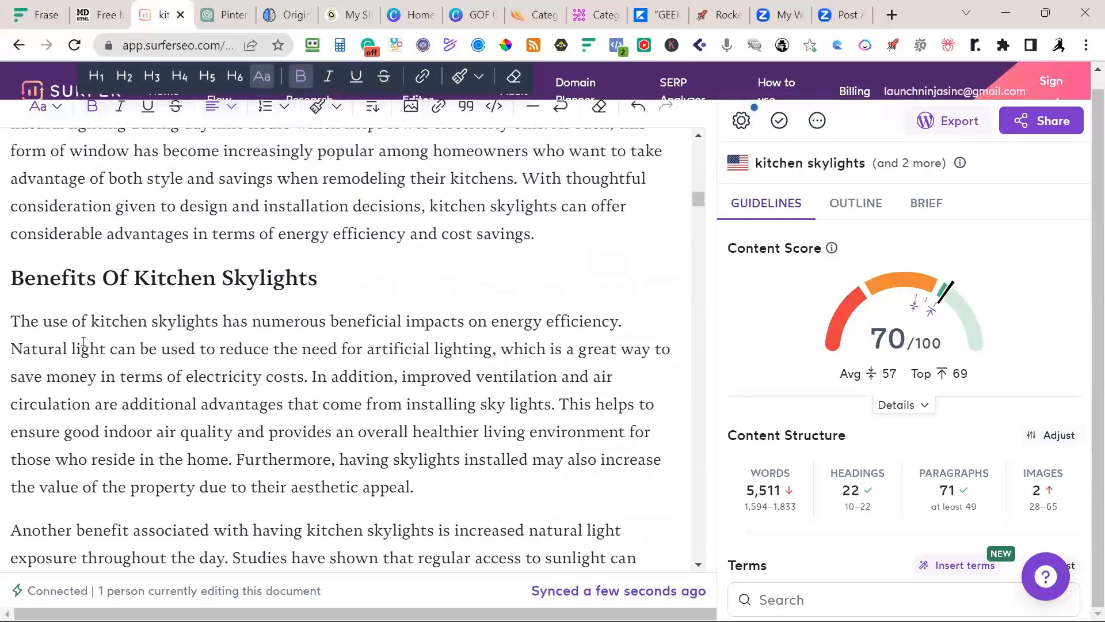
pyautogui.moveTo(19, 349); pyautogui.dragTo(489, 344)
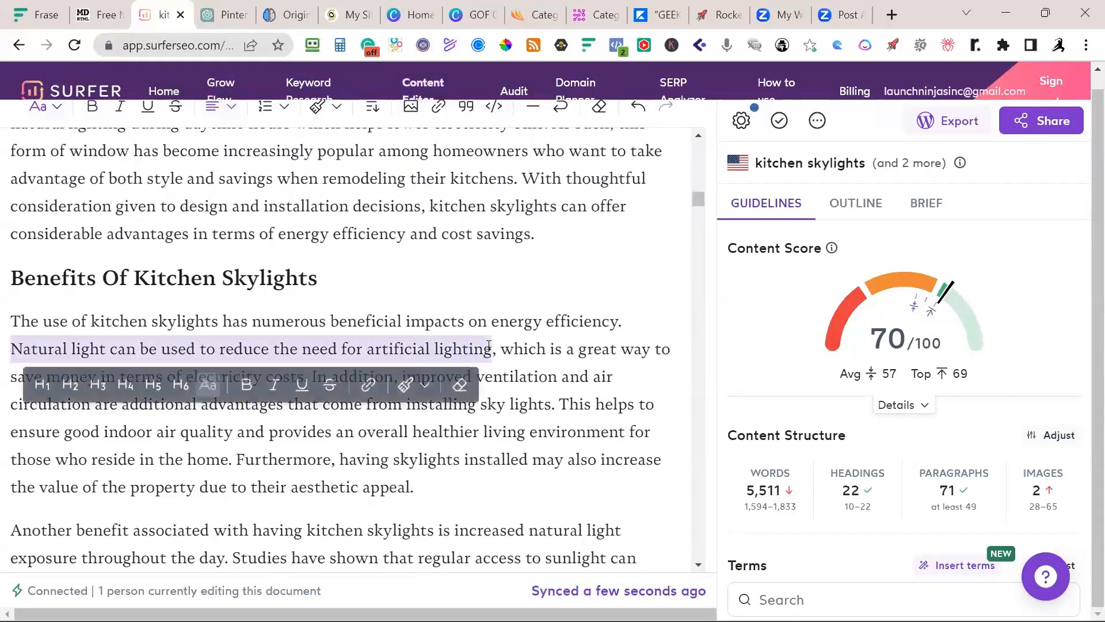
pyautogui.hotkey('ctrl', 'b')
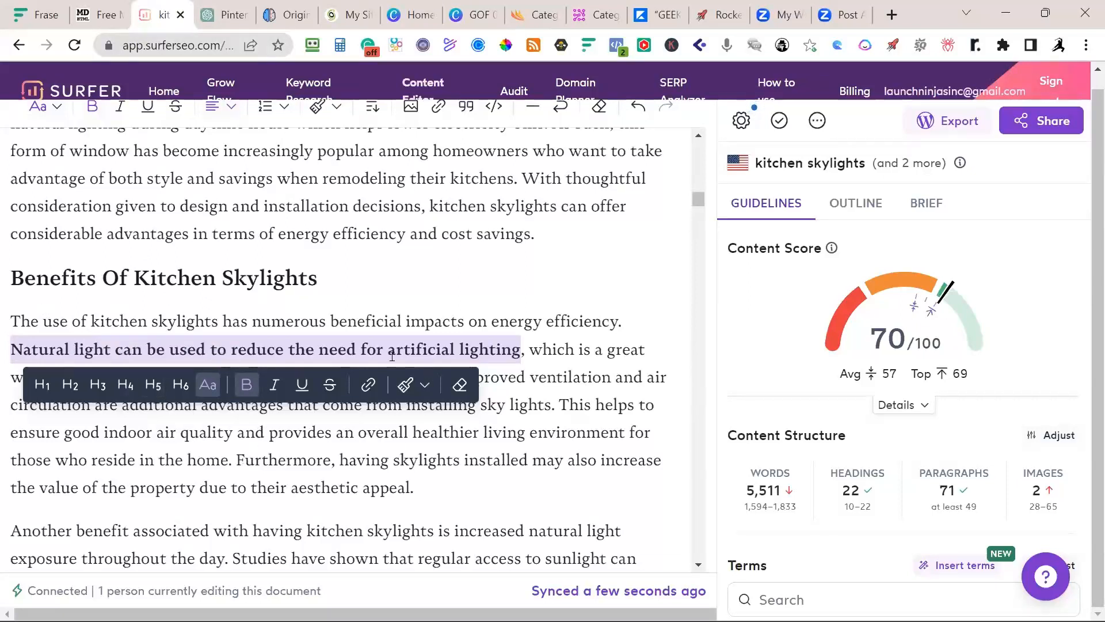
pyautogui.click(554, 414)
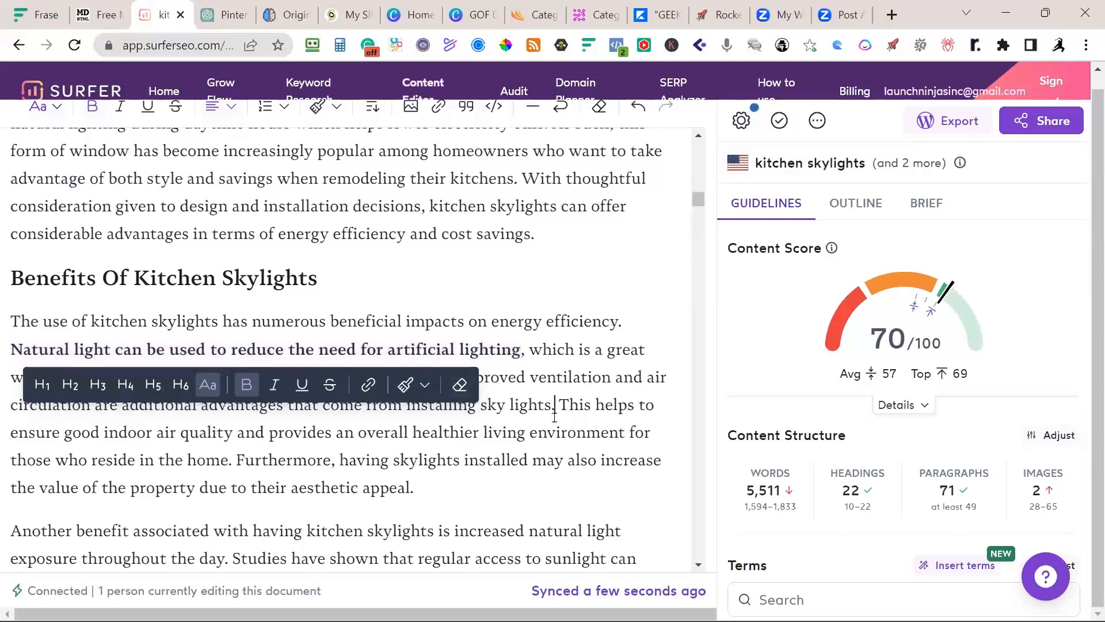
# Bold "access to sunlight can improve moods and provide positive psychological effects," in the second Benefits Of Kitchen Skylights paragraph
pyautogui.scroll(-1, 192, 511)
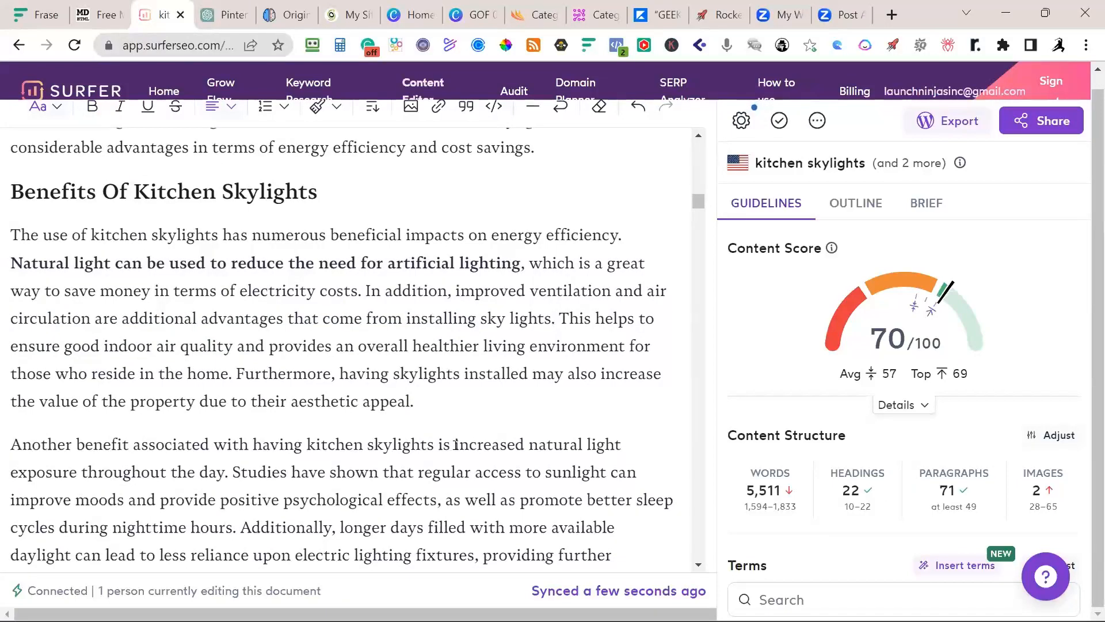
pyautogui.moveTo(455, 445); pyautogui.dragTo(236, 484)
pyautogui.click(366, 476)
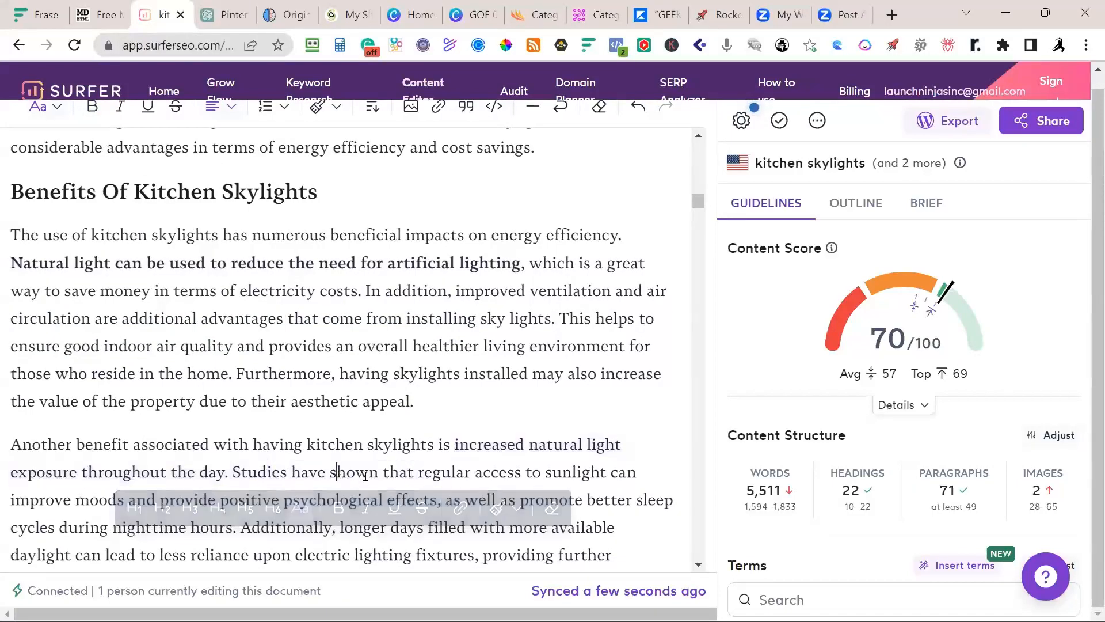
pyautogui.scroll(-3, 452, 471)
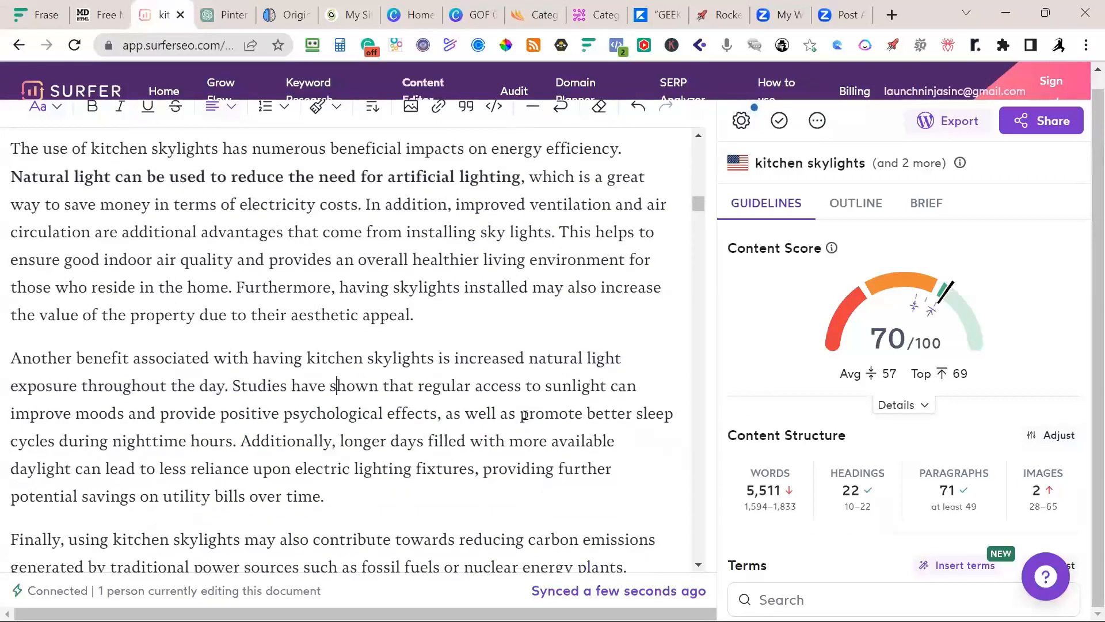
pyautogui.click(476, 389)
pyautogui.moveTo(477, 389); pyautogui.dragTo(442, 423)
pyautogui.hotkey('ctrl', 'b')
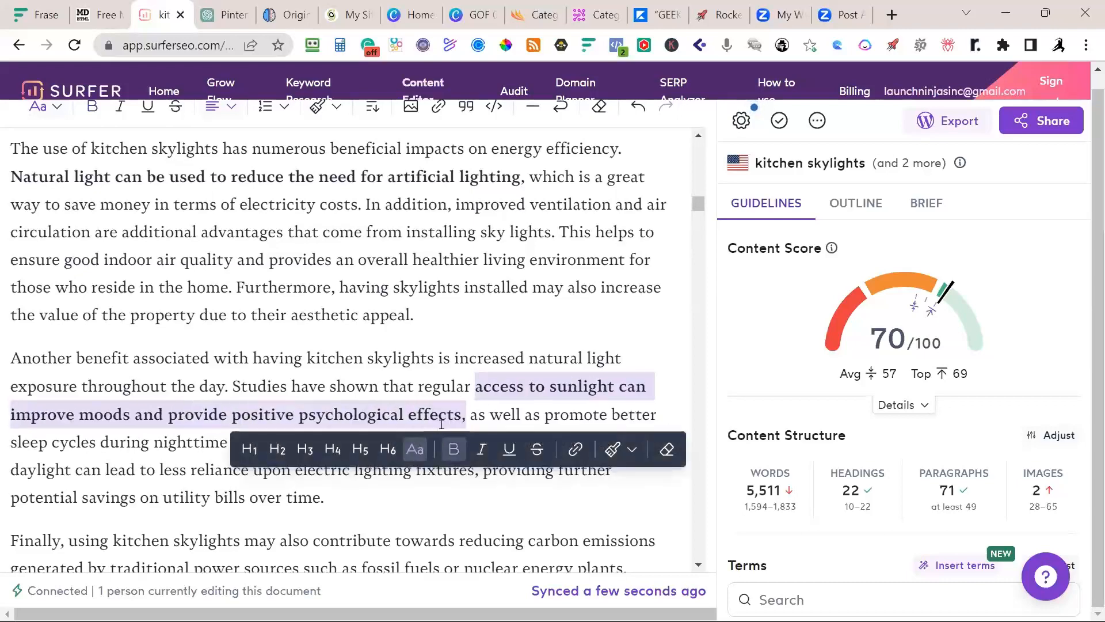
# Bold "may also contribute towards reducing carbon emissions" in the third paragraph under Benefits Of Kitchen Skylights
pyautogui.scroll(-3, 440, 273)
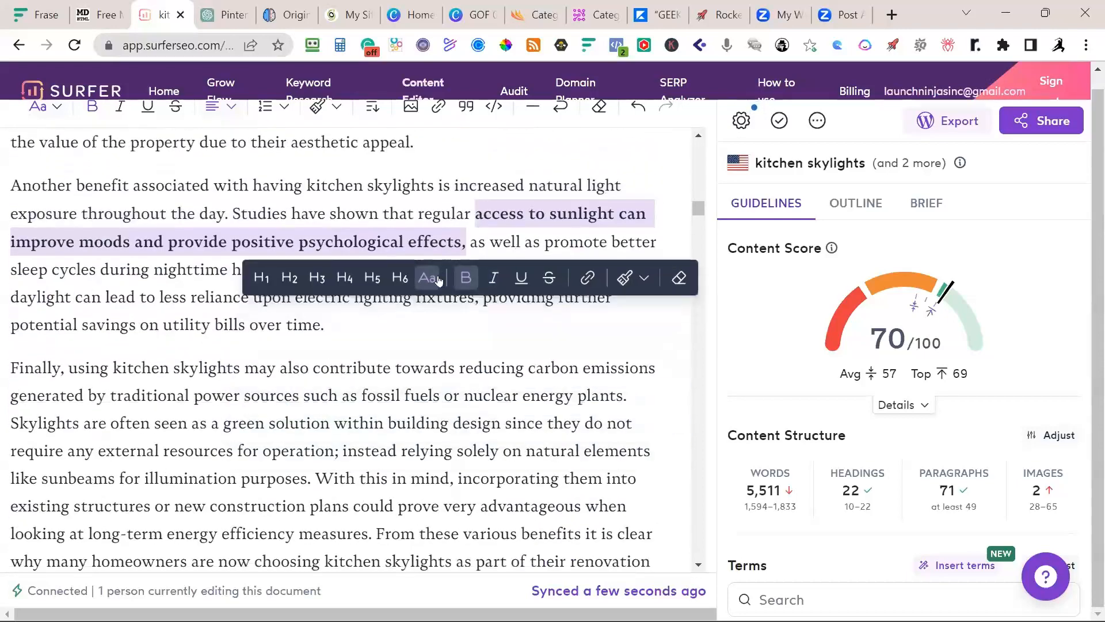
pyautogui.scroll(-3, 211, 462)
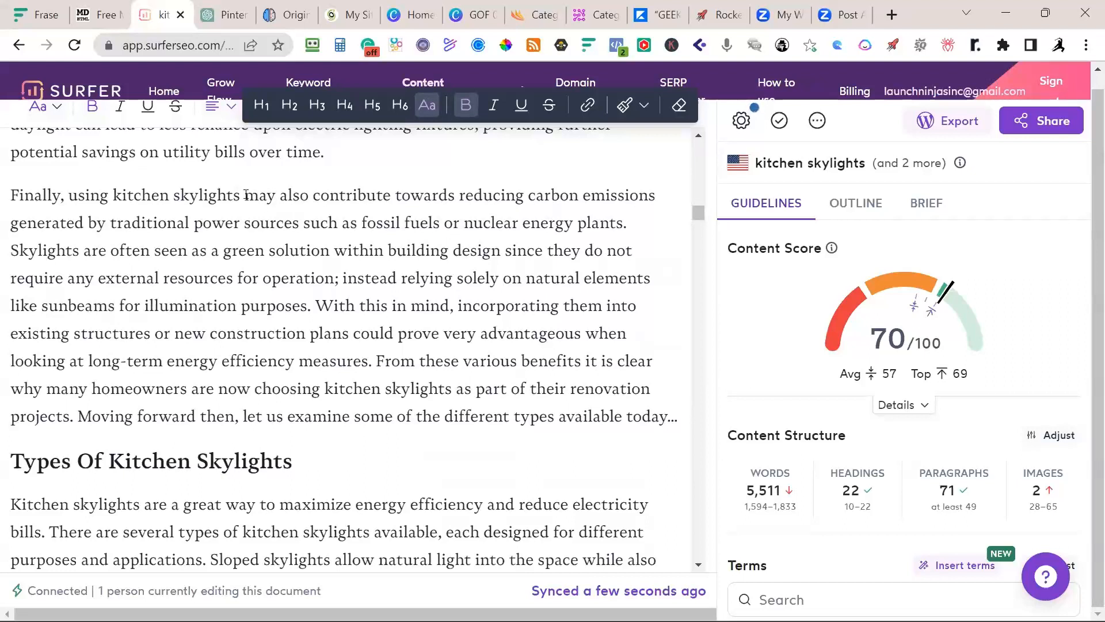
pyautogui.moveTo(246, 194); pyautogui.dragTo(653, 192)
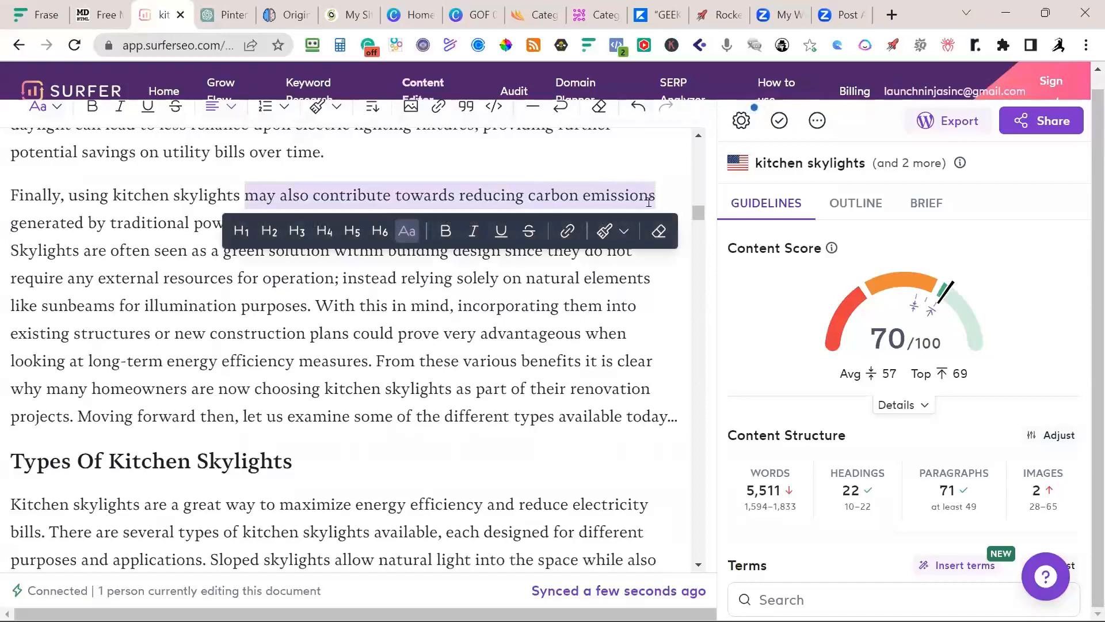
pyautogui.scroll(10, 516, 306)
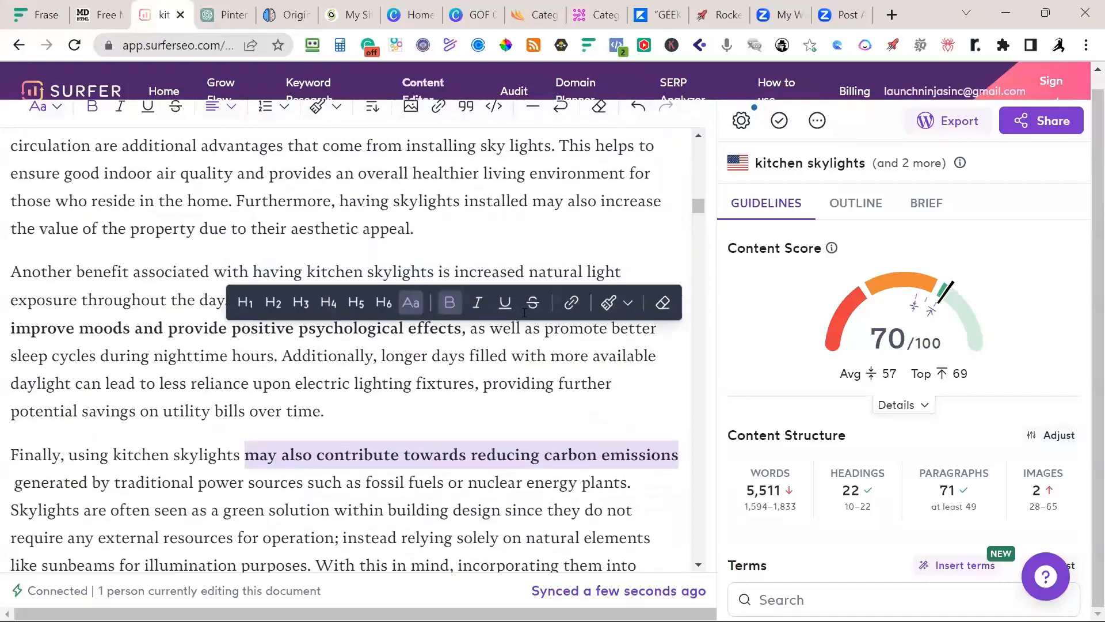
pyautogui.scroll(-6, 248, 363)
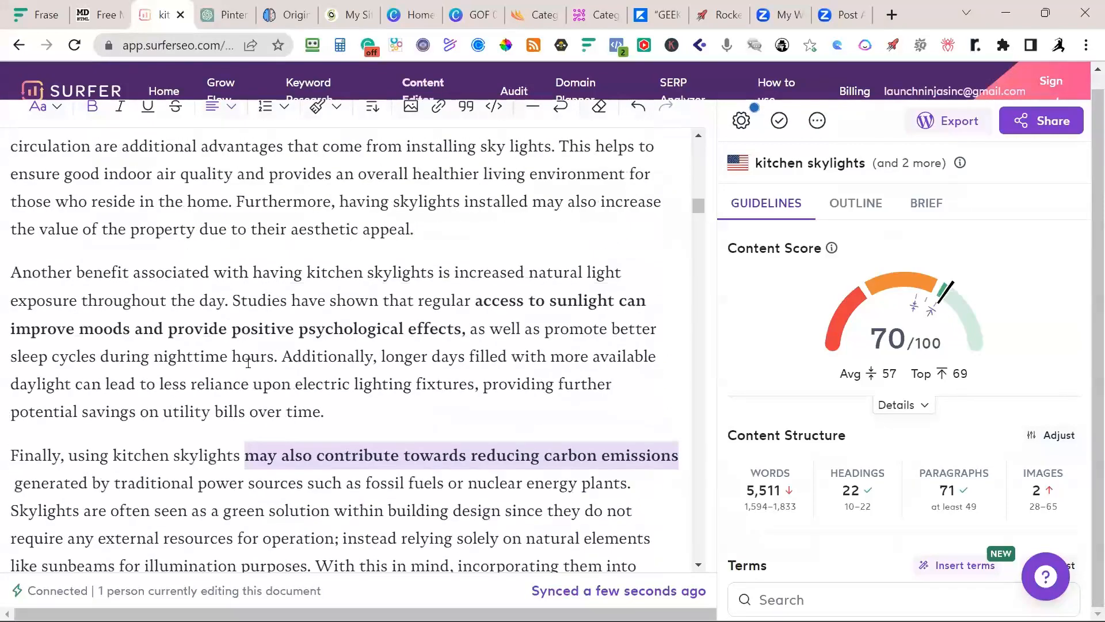
pyautogui.scroll(-5, 248, 363)
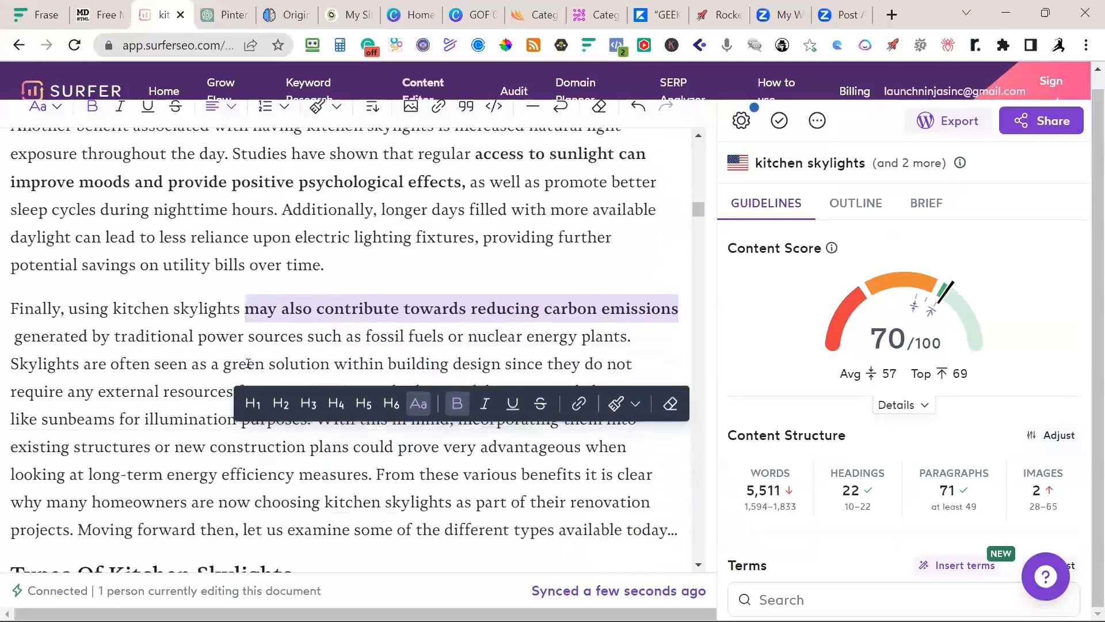
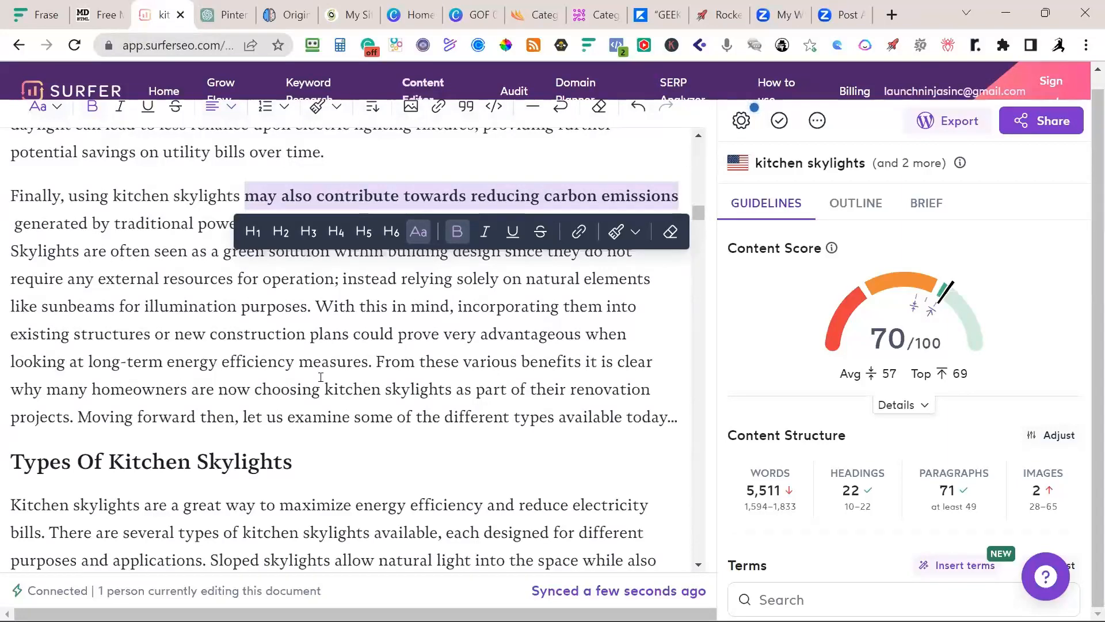
pyautogui.scroll(-2, 320, 377)
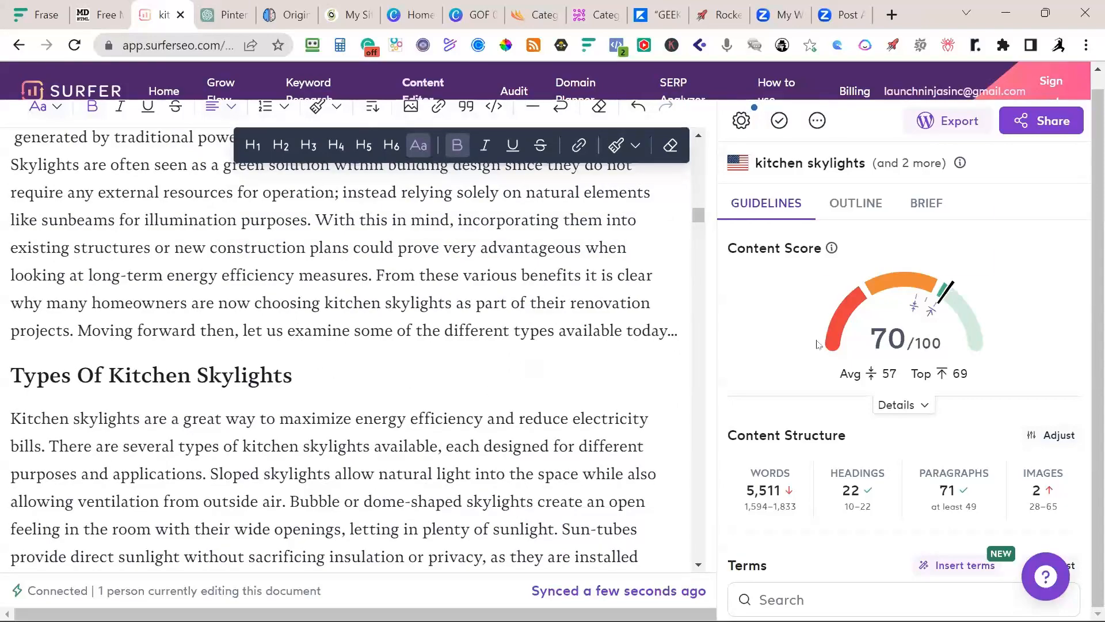
# Copy the article title and switch to WordPress to add a new post titled "Maximizing Energy Efficiency With Kitchen Skylights: Tips And Tricks"
pyautogui.scroll(20, 478, 311)
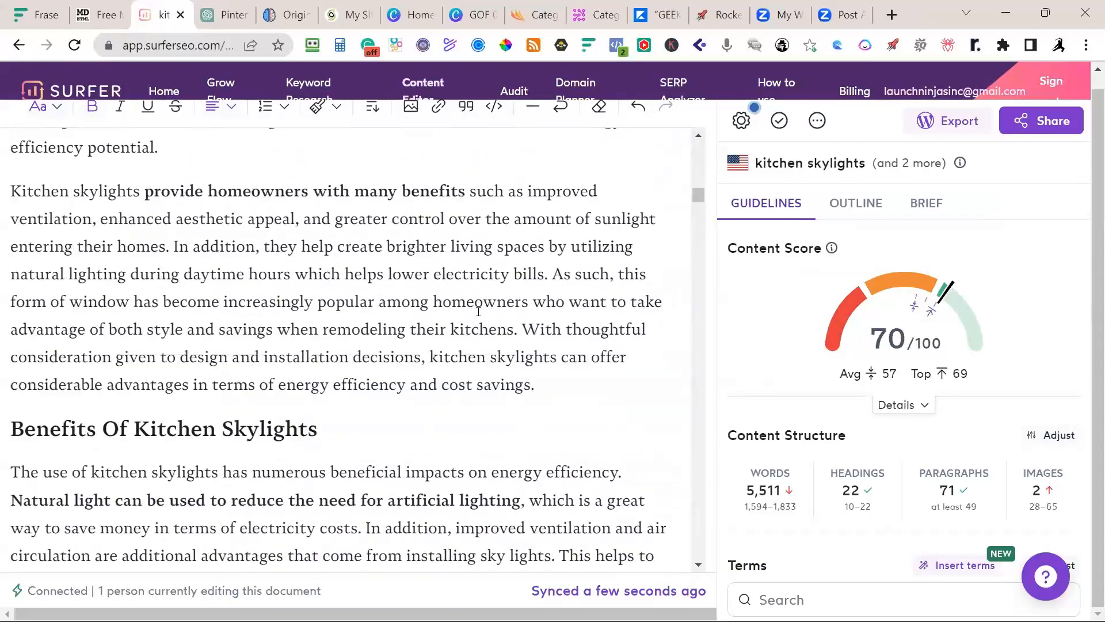
pyautogui.scroll(3, 477, 310)
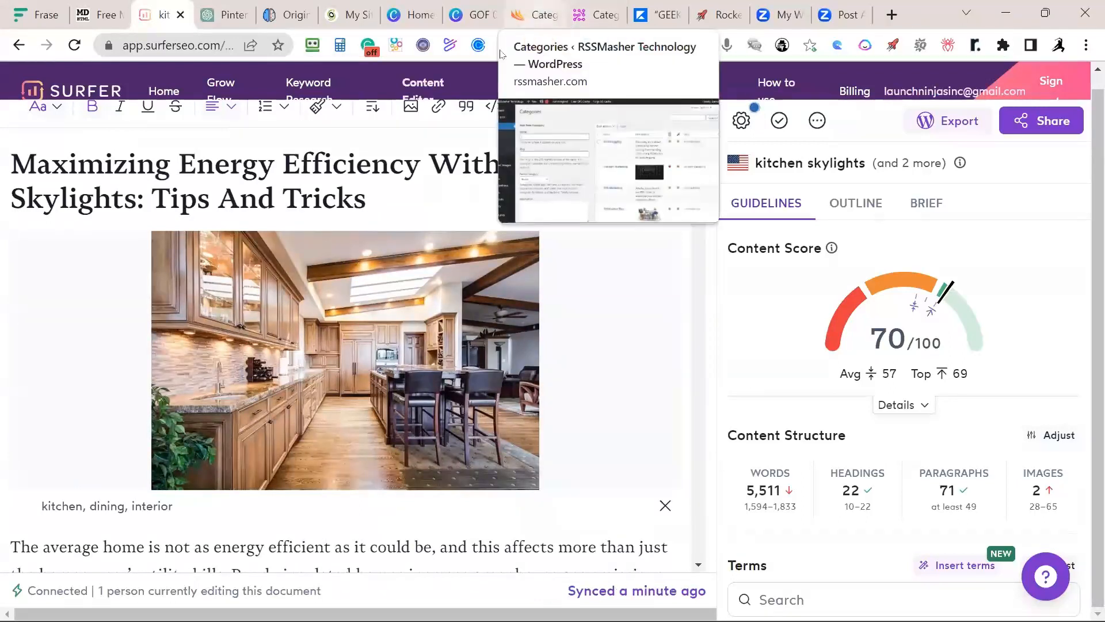
pyautogui.moveTo(384, 197); pyautogui.dragTo(7, 168)
pyautogui.hotkey('ctrl', 'c')
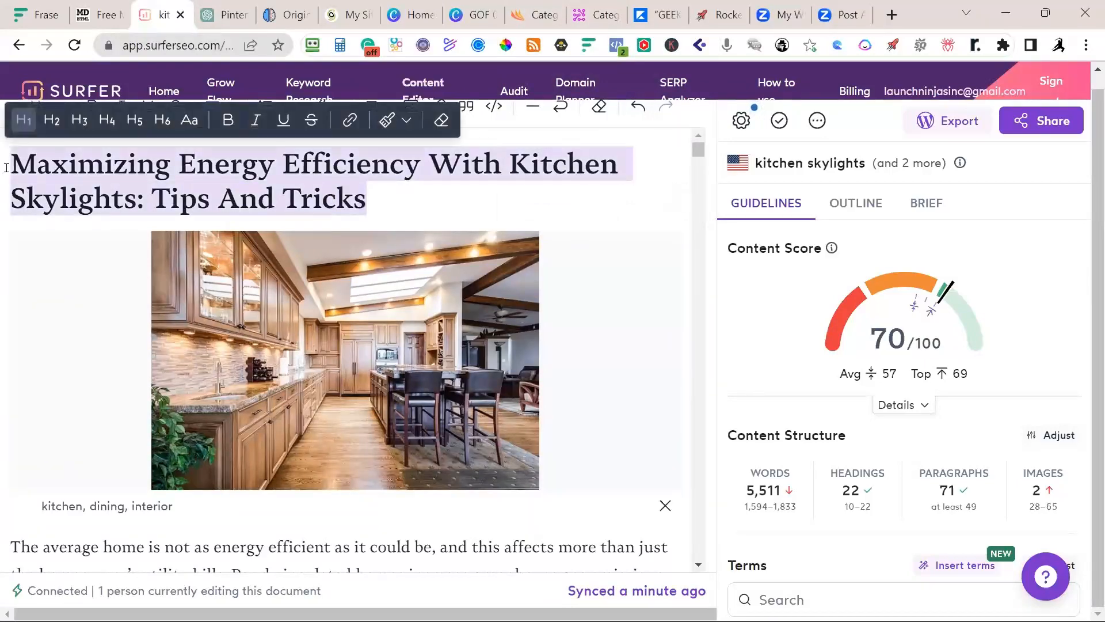
pyautogui.click(535, 15)
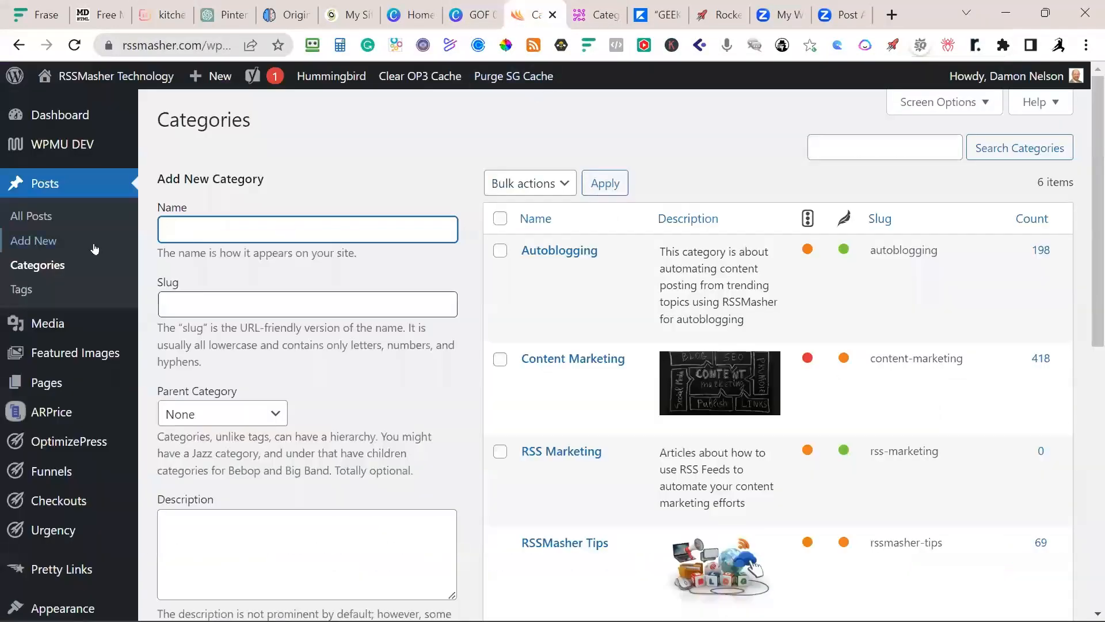
pyautogui.click(50, 248)
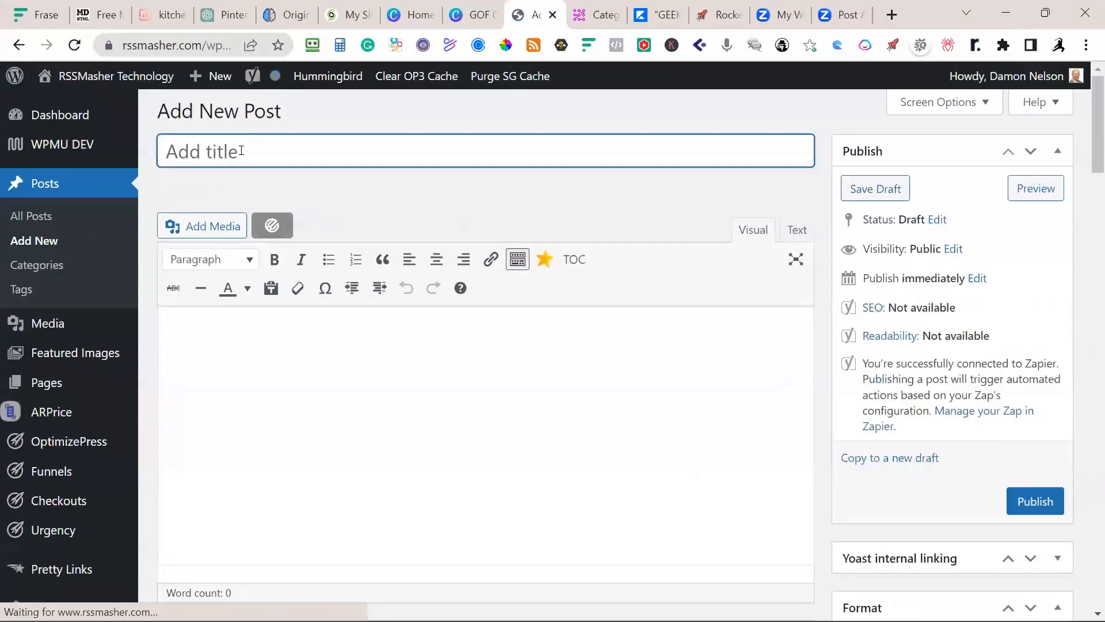
pyautogui.hotkey('ctrl', 'v')
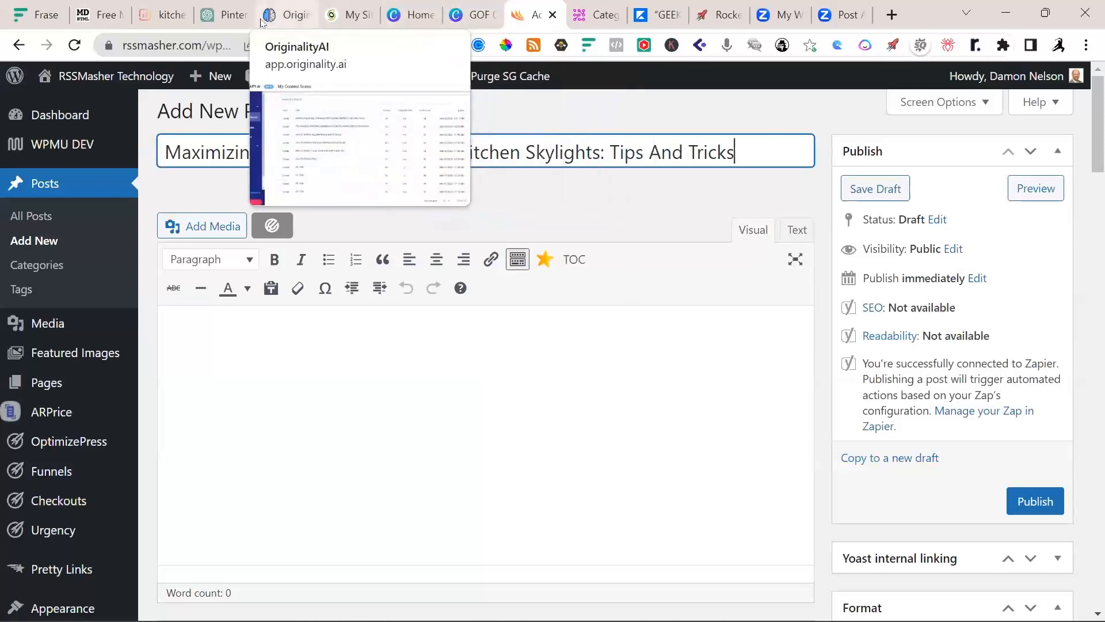
# Copy the entire kitchen skylights article from Surfer into the body of the new WordPress post
pyautogui.click(165, 15)
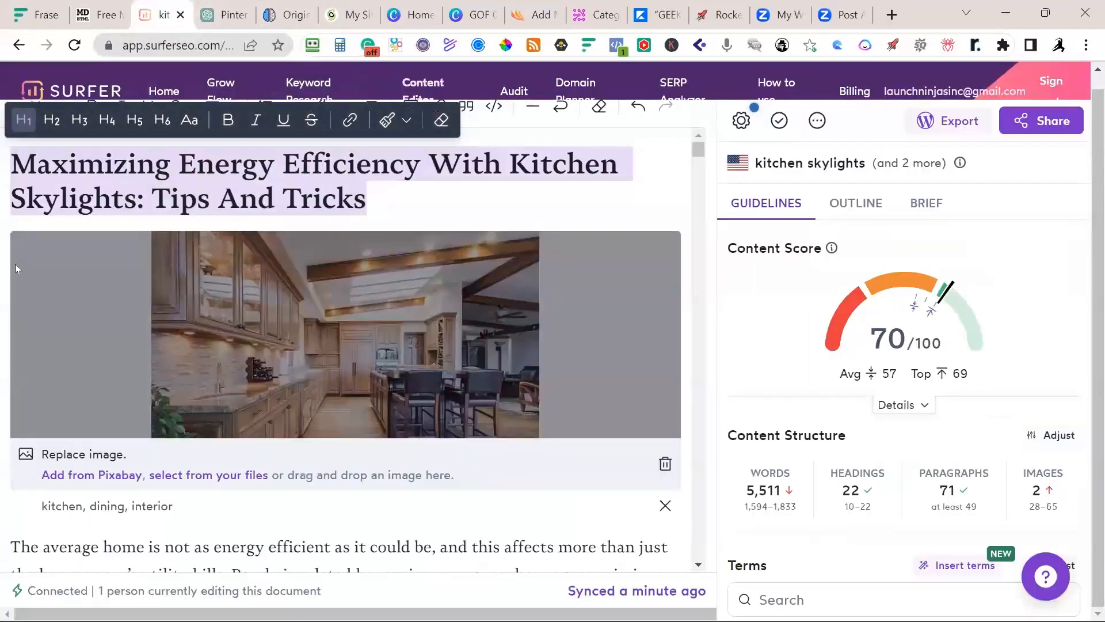
pyautogui.click(8, 241)
pyautogui.click(58, 183)
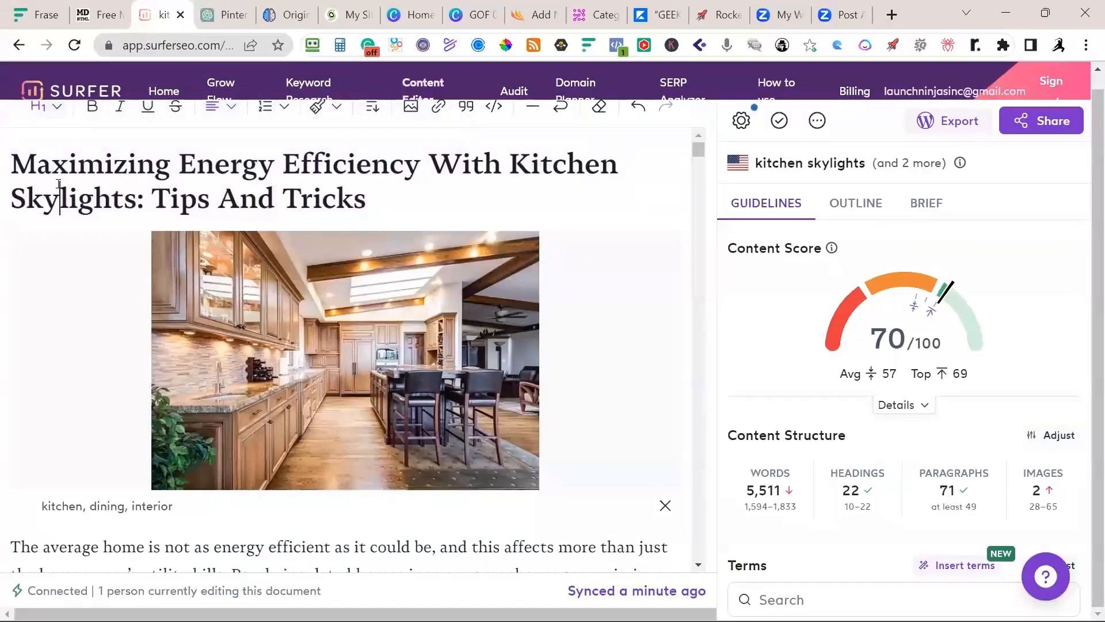
pyautogui.hotkey('ctrl', 'a')
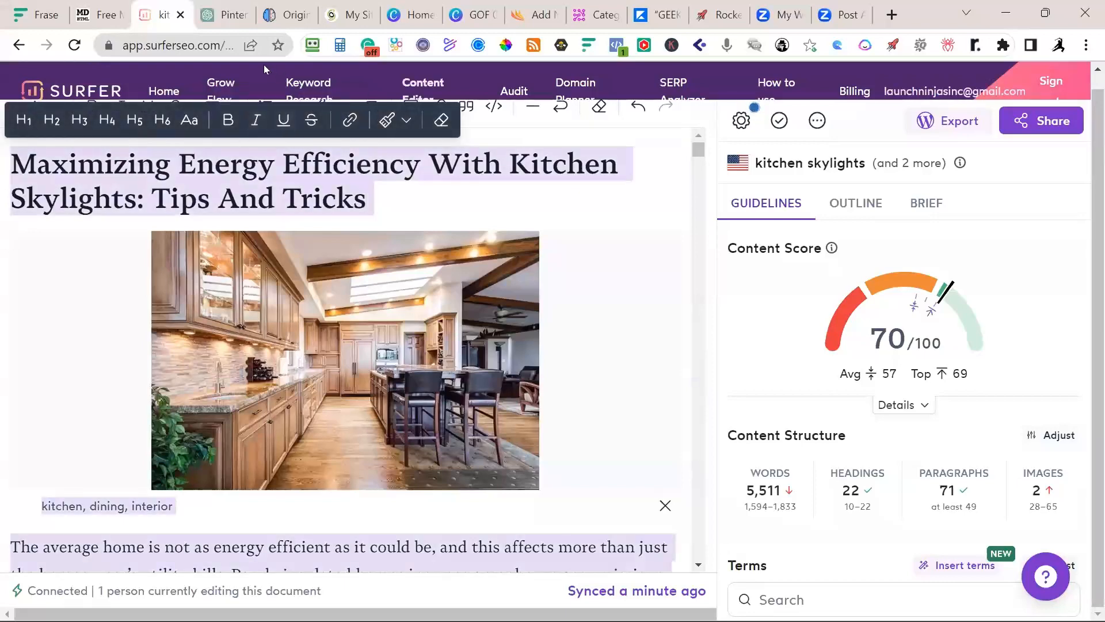
pyautogui.click(537, 18)
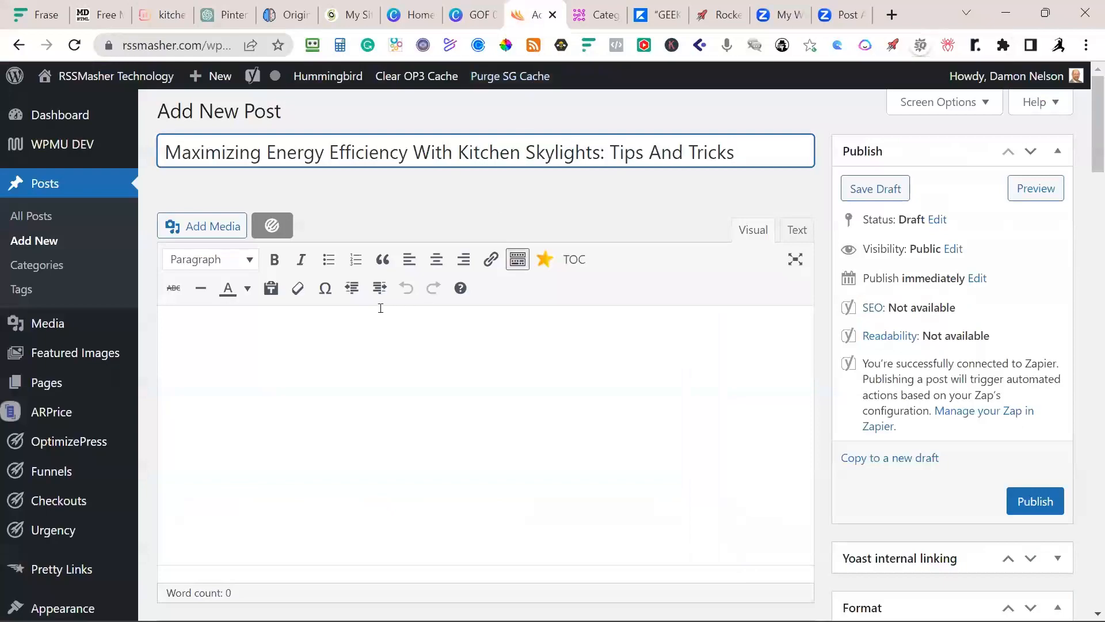
pyautogui.click(315, 336)
pyautogui.hotkey('ctrl', 'v')
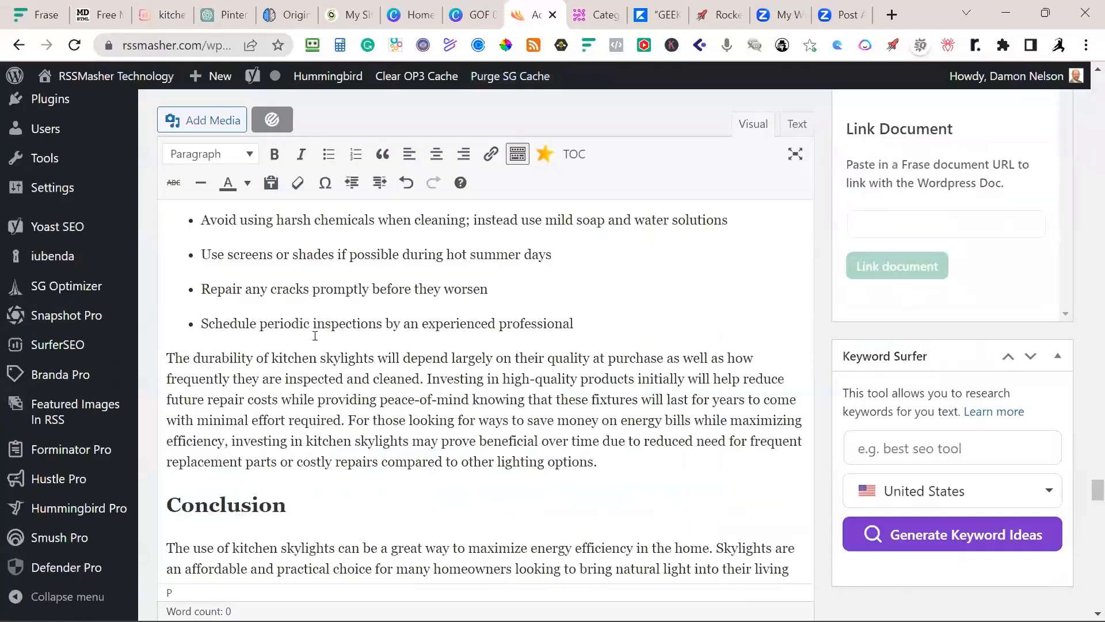
# Delete the duplicate Heading 1 title and its leftover blank line above the first image in the post body
pyautogui.scroll(20, 315, 335)
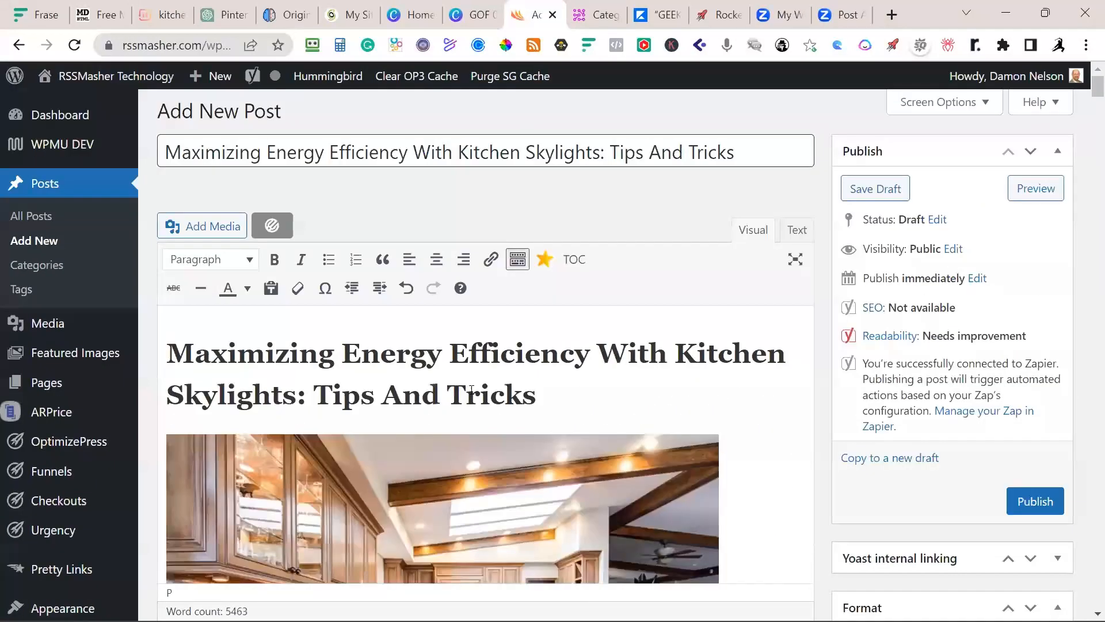
pyautogui.moveTo(559, 397); pyautogui.dragTo(152, 345)
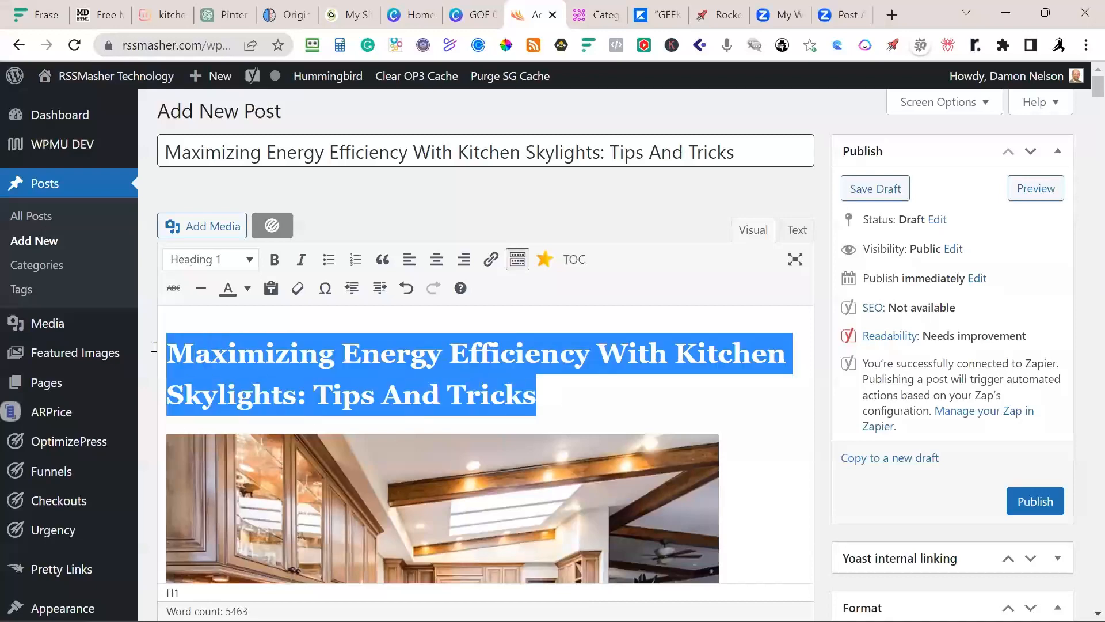
pyautogui.moveTo(132, 358)
pyautogui.press('BackSpace')
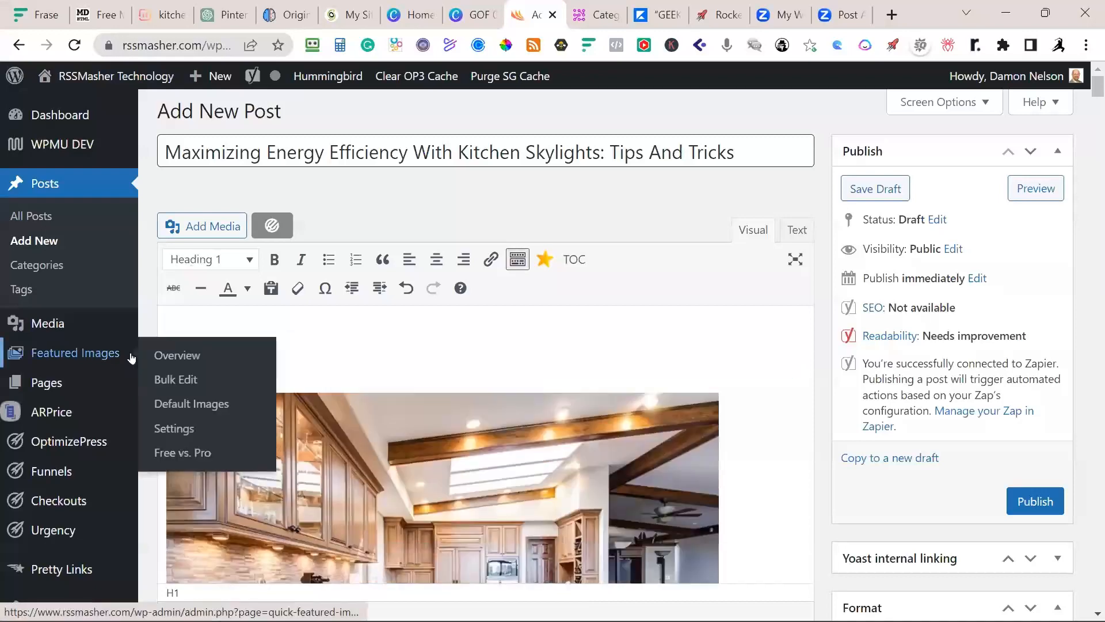
pyautogui.press('Delete')
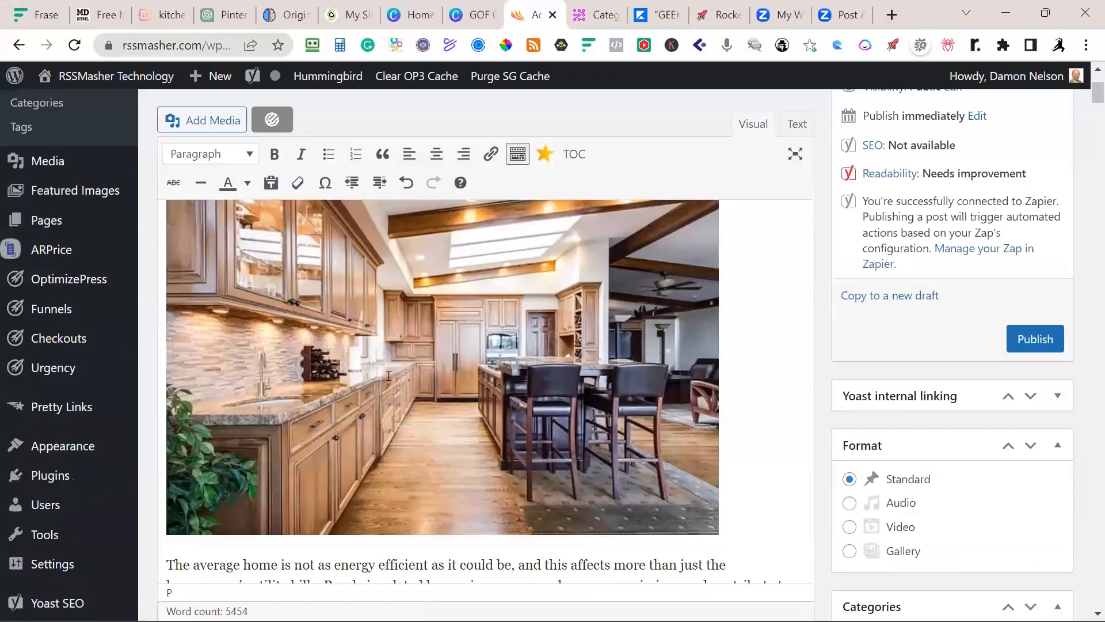
# Switch back to Surfer, open the article's first kitchen image in its own browser tab and select its web address
pyautogui.scroll(-3, 512, 243)
pyautogui.scroll(3, 512, 243)
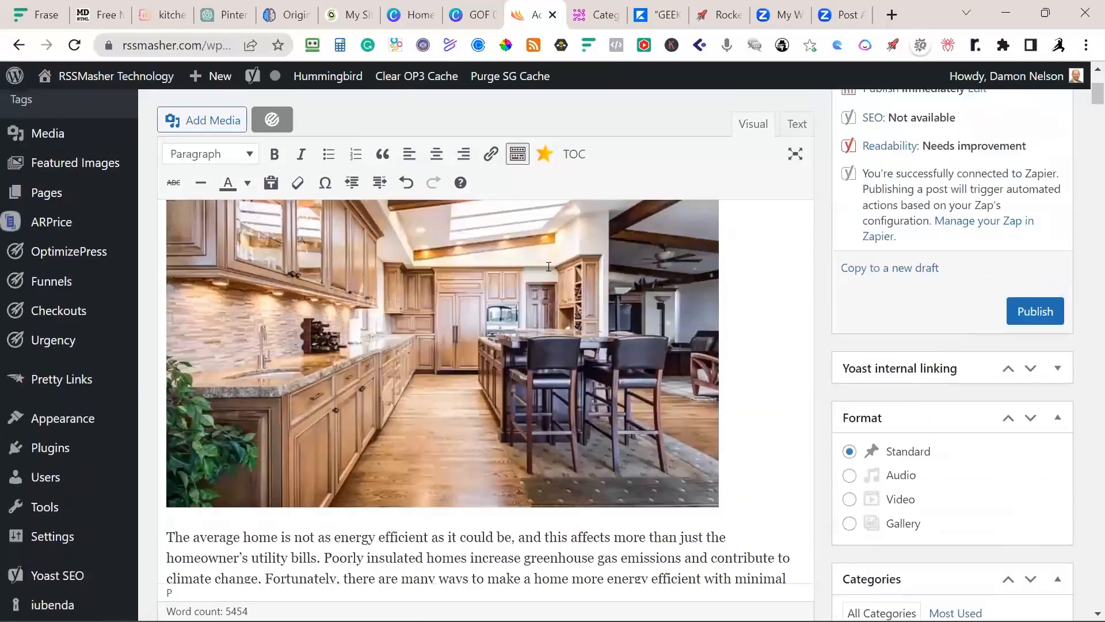
pyautogui.rightClick(527, 414)
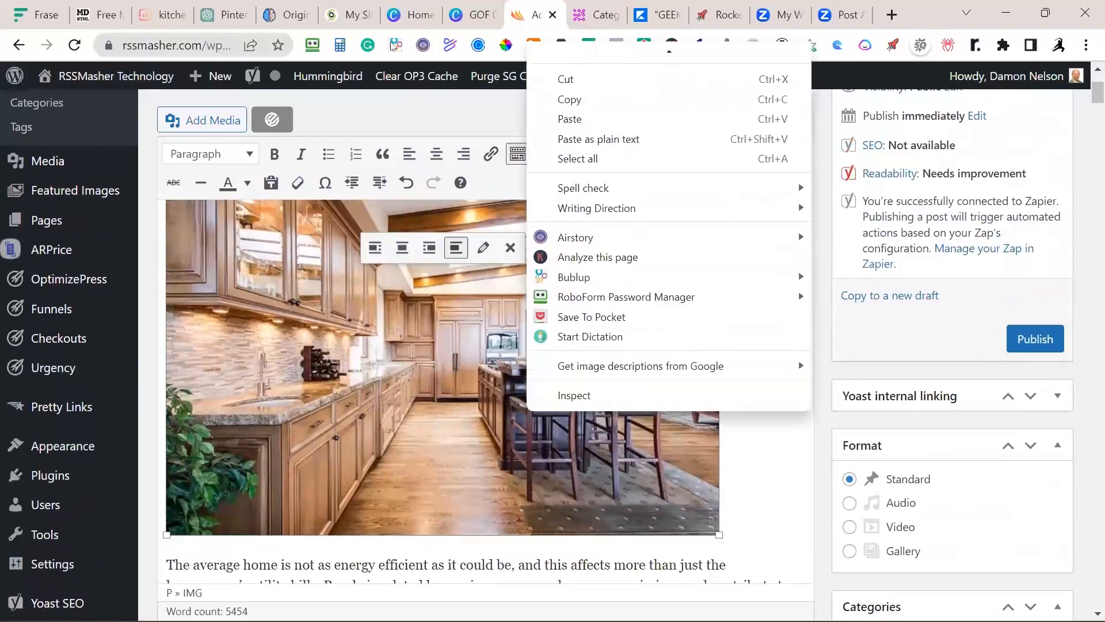
pyautogui.click(153, 18)
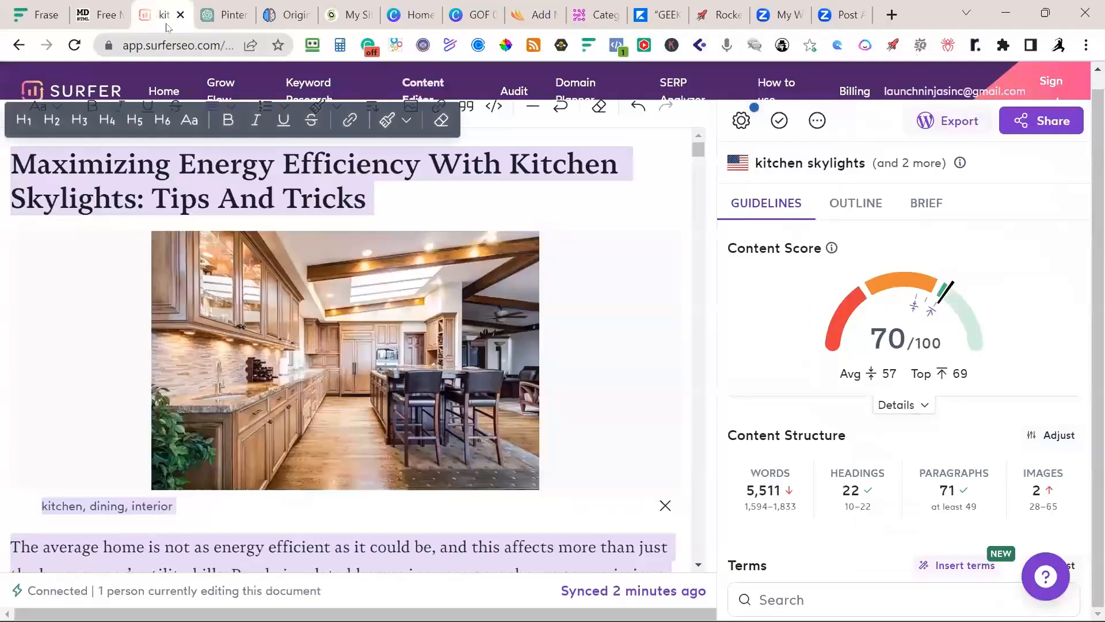
pyautogui.click(331, 298)
pyautogui.rightClick(331, 298)
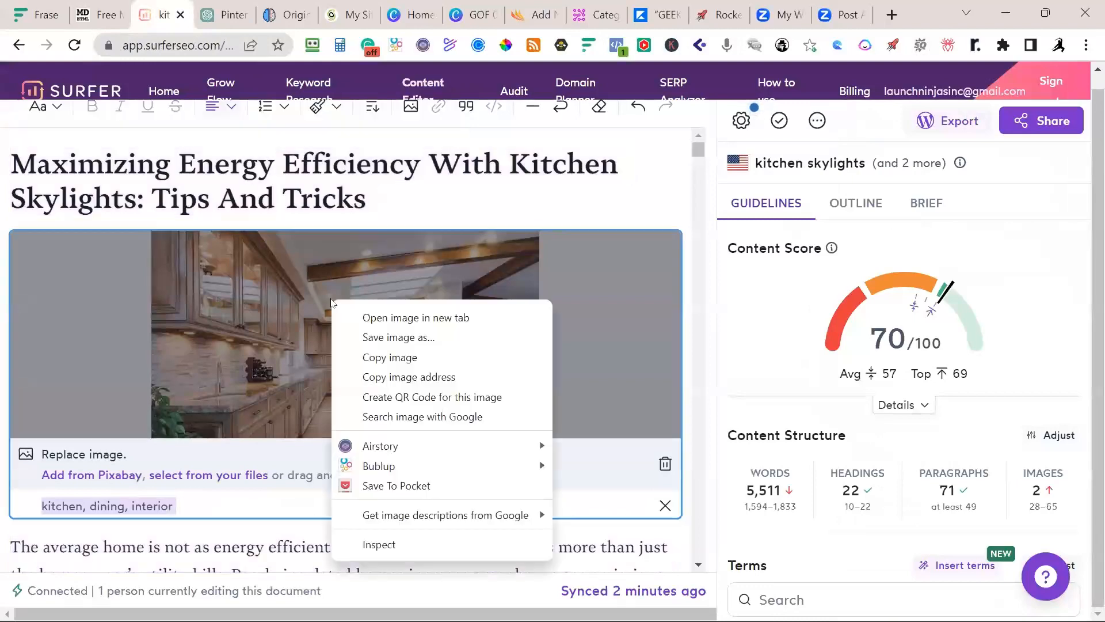
pyautogui.click(384, 320)
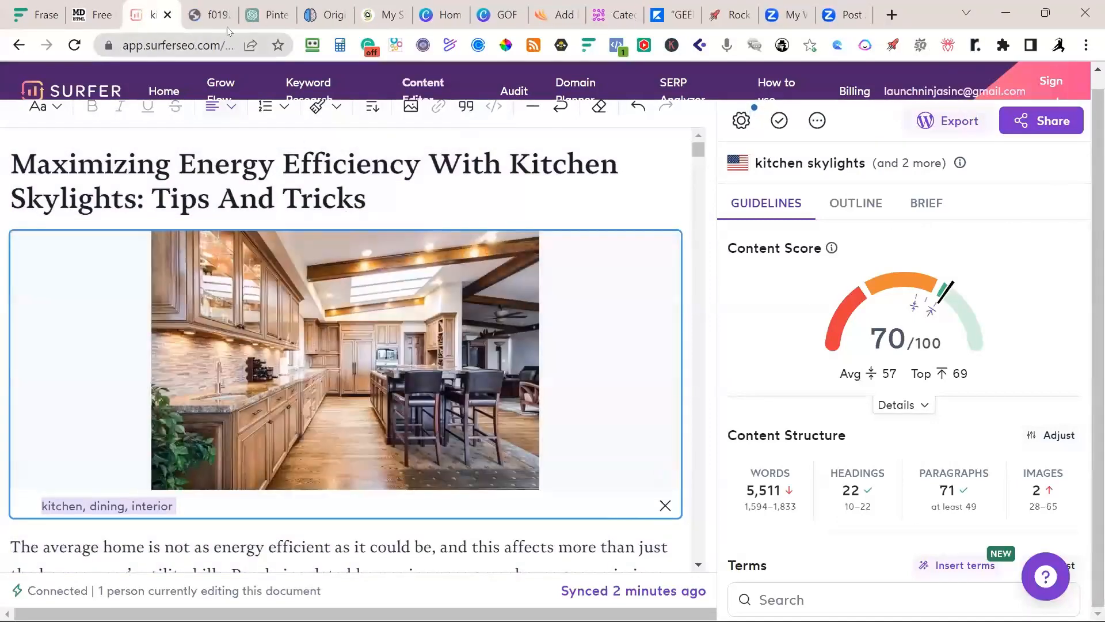
pyautogui.click(218, 16)
pyautogui.click(209, 52)
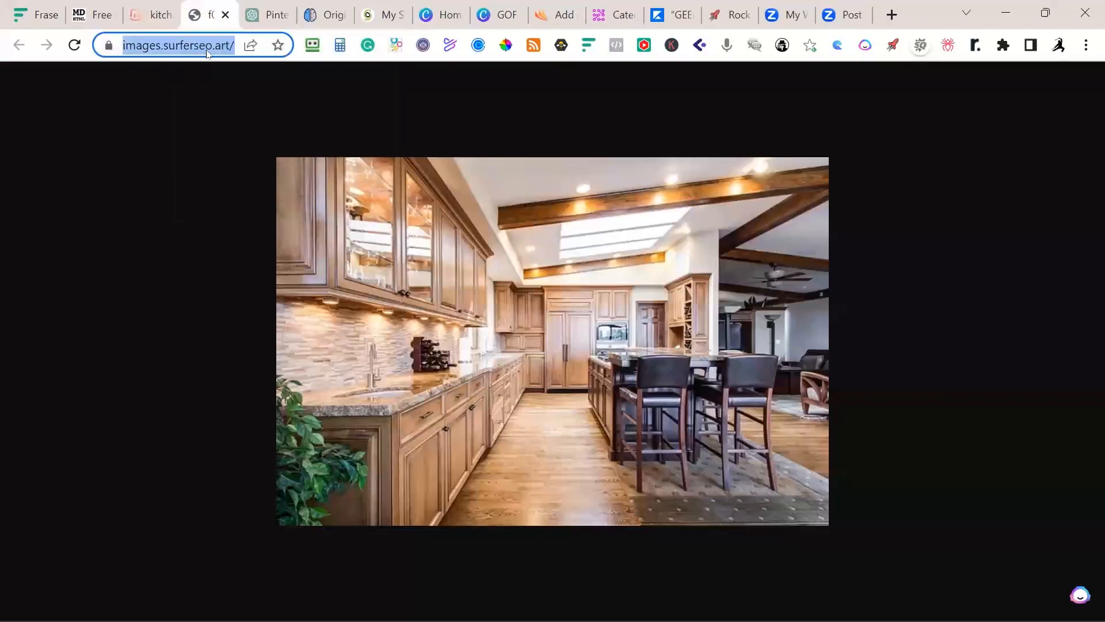
# Switch to the WordPress post and set its featured image by uploading image 22 from the "50 Feature Images - Kitchens" folder
pyautogui.click(565, 16)
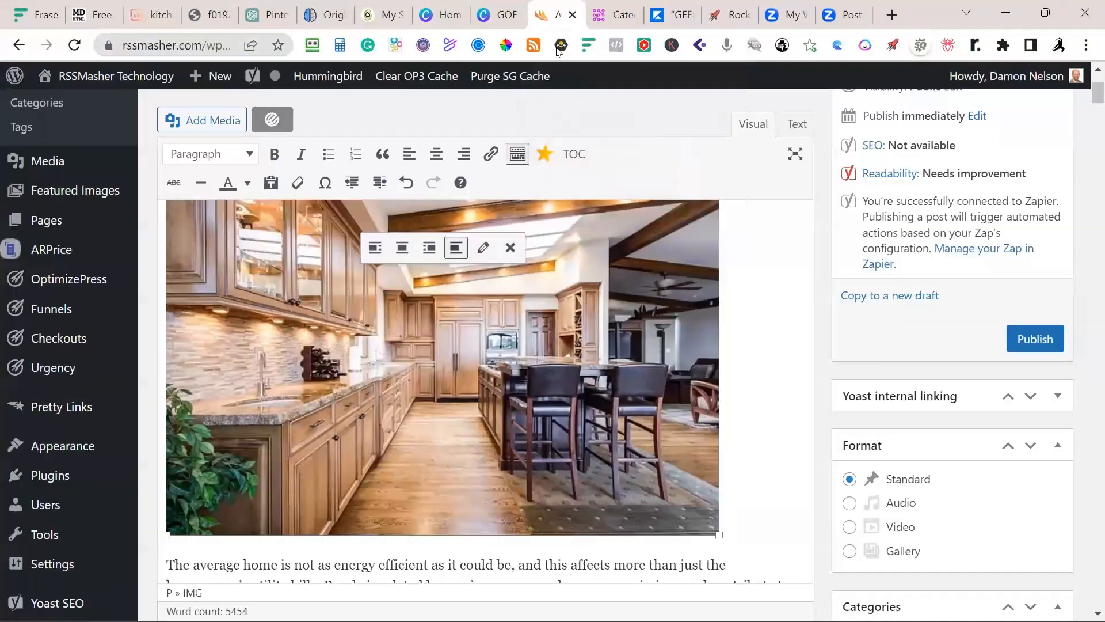
pyautogui.scroll(-15, 957, 448)
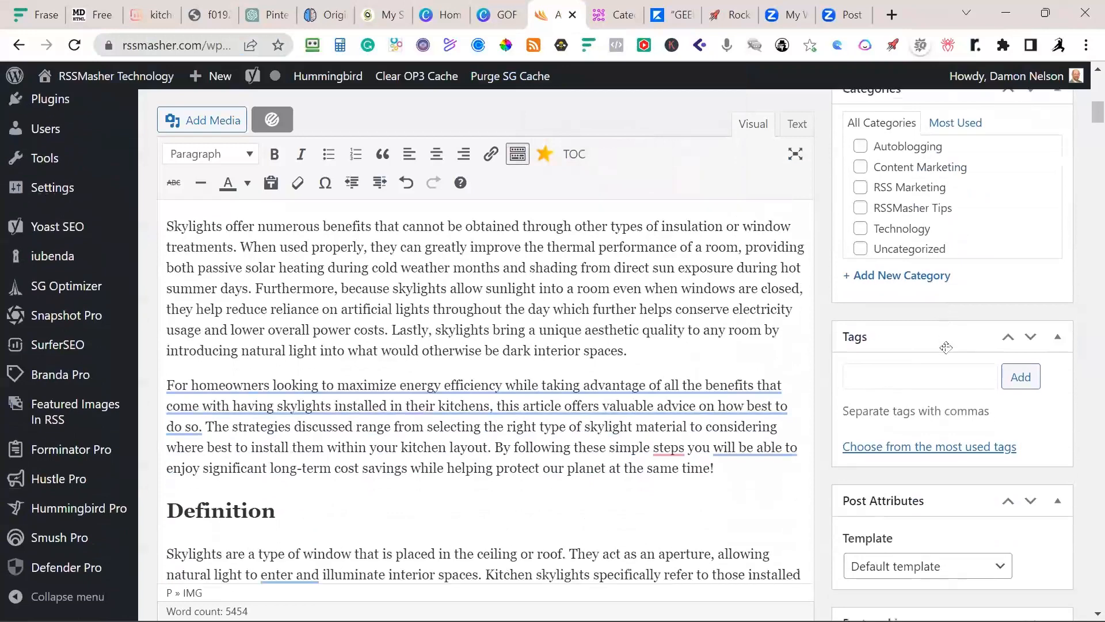
pyautogui.scroll(-3, 945, 351)
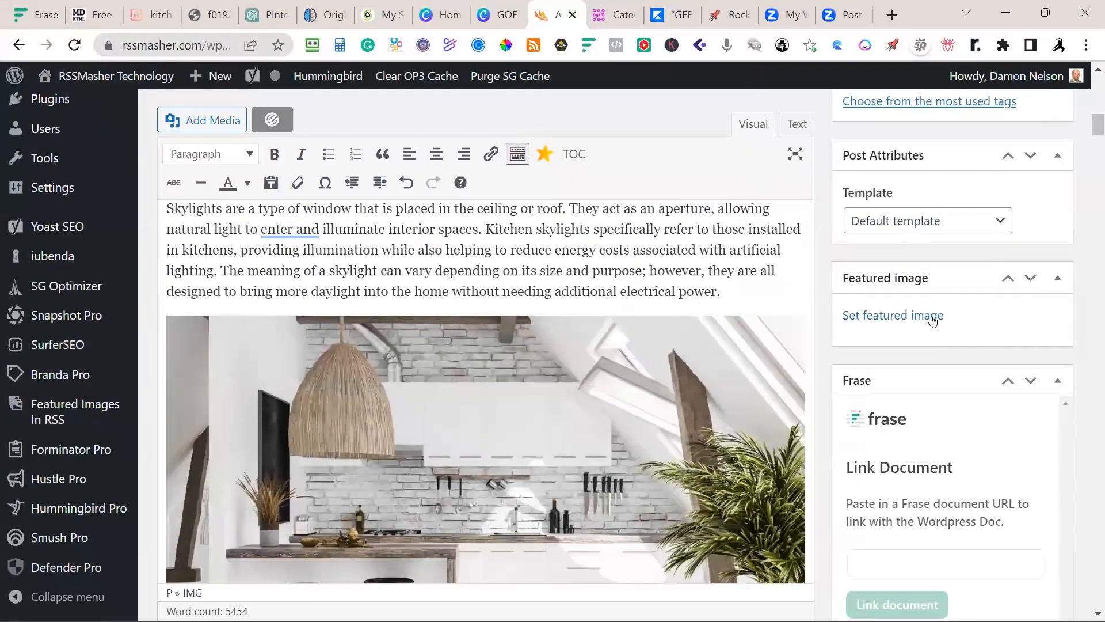
pyautogui.click(933, 320)
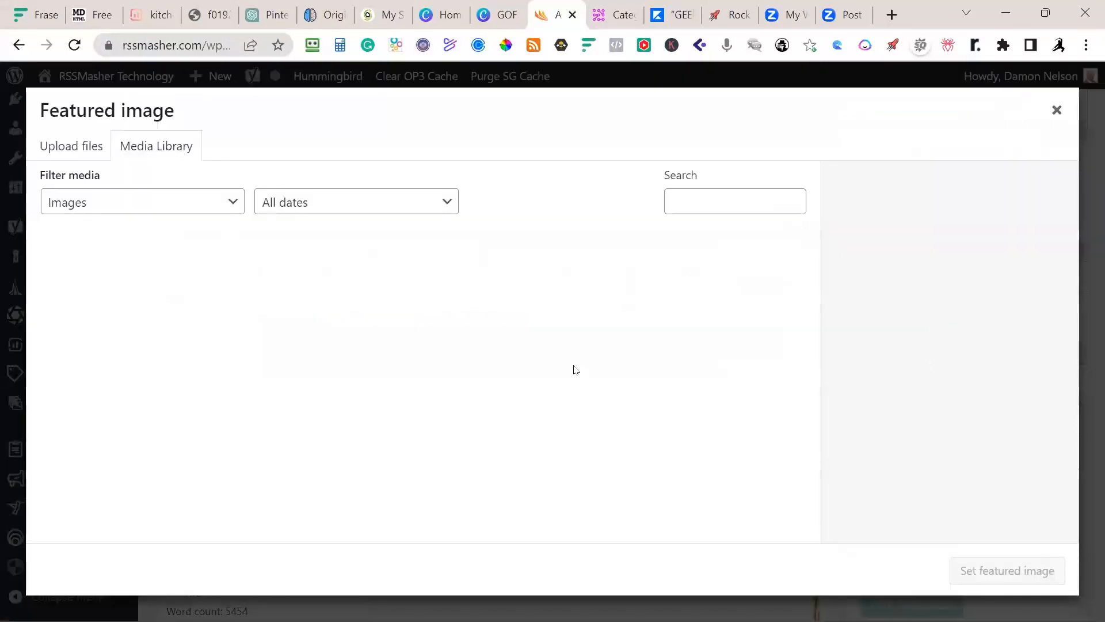
pyautogui.click(91, 152)
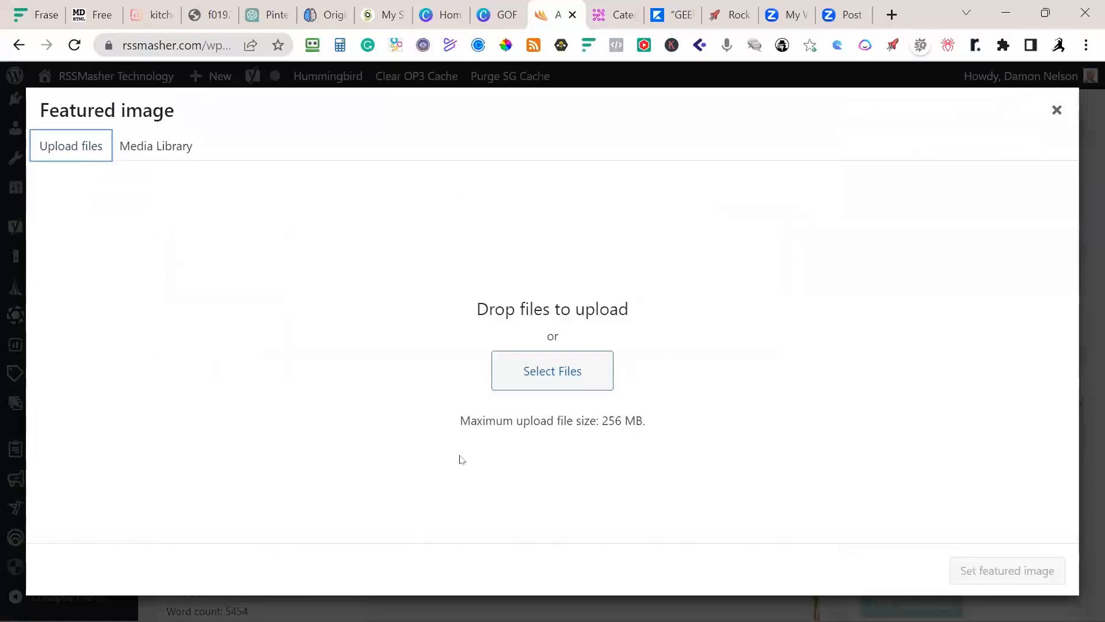
pyautogui.click(538, 375)
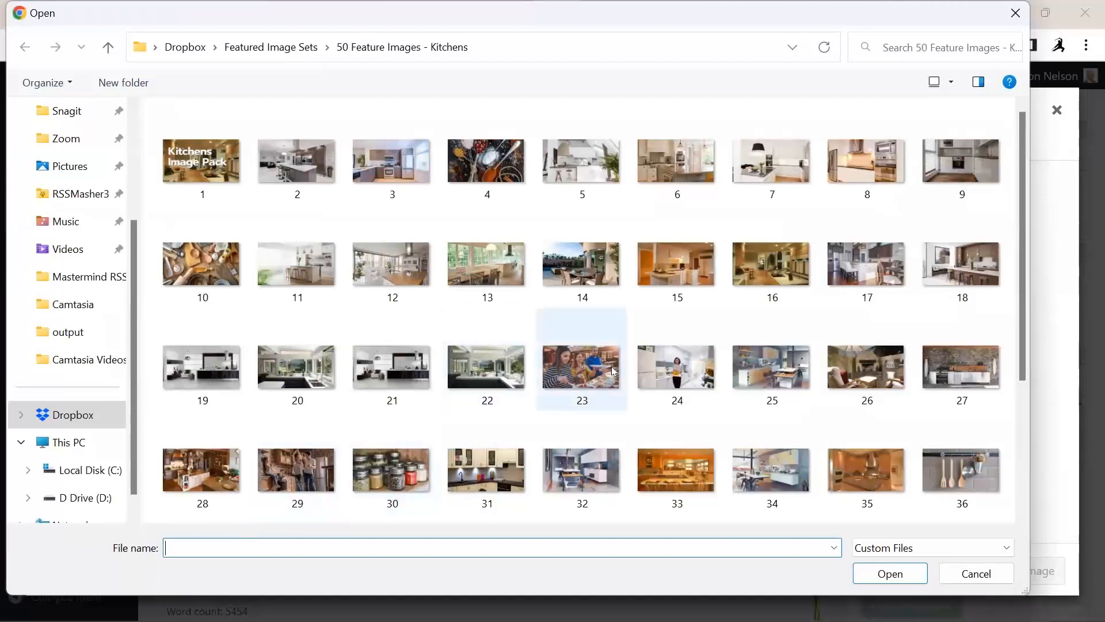
pyautogui.click(461, 374)
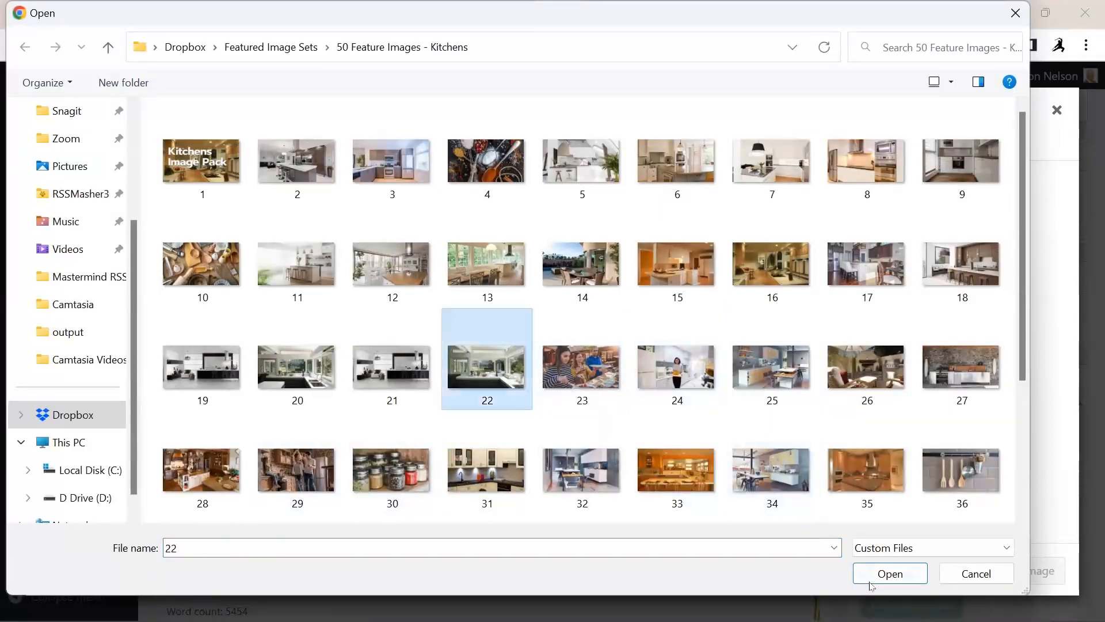
pyautogui.click(873, 581)
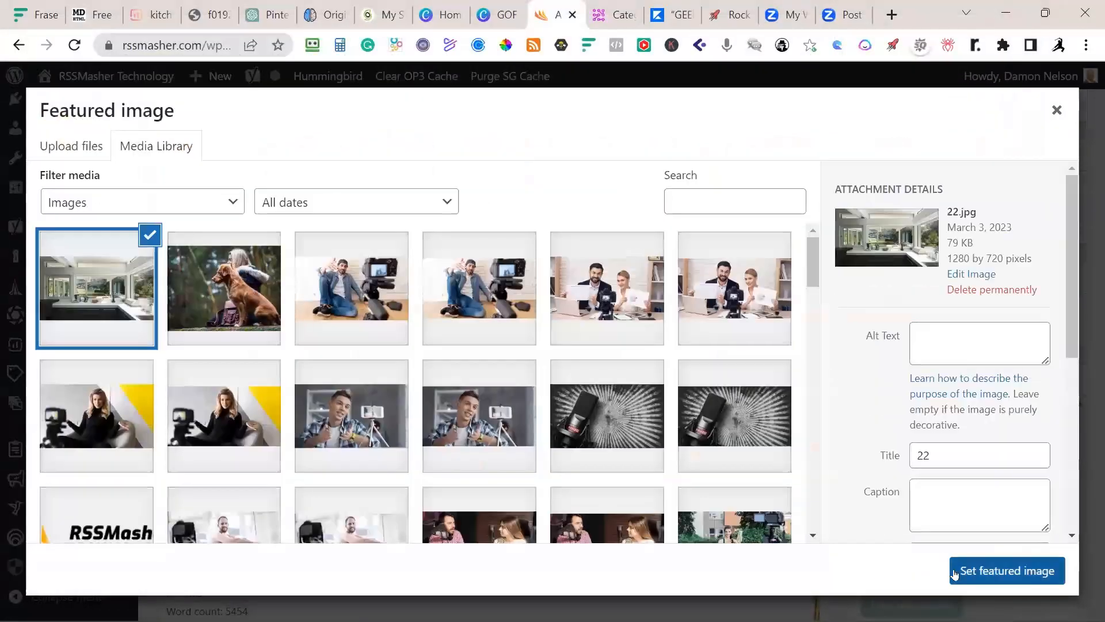
pyautogui.click(990, 571)
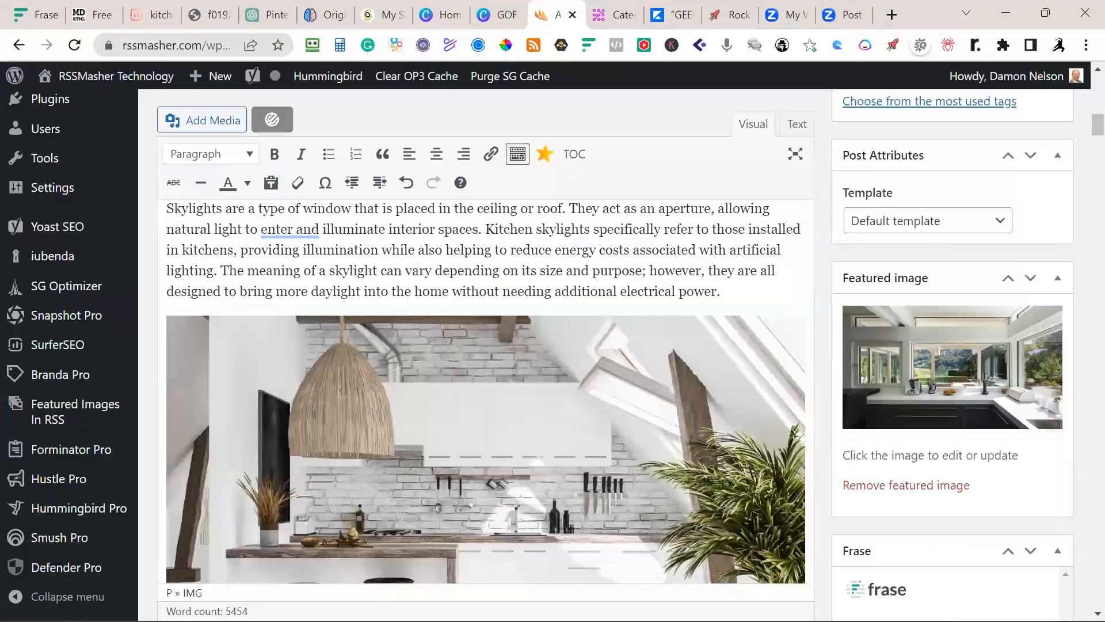
# Deselect the first image in the post body and assign the post to the Technology category
pyautogui.scroll(-1, 544, 420)
pyautogui.scroll(2, 519, 374)
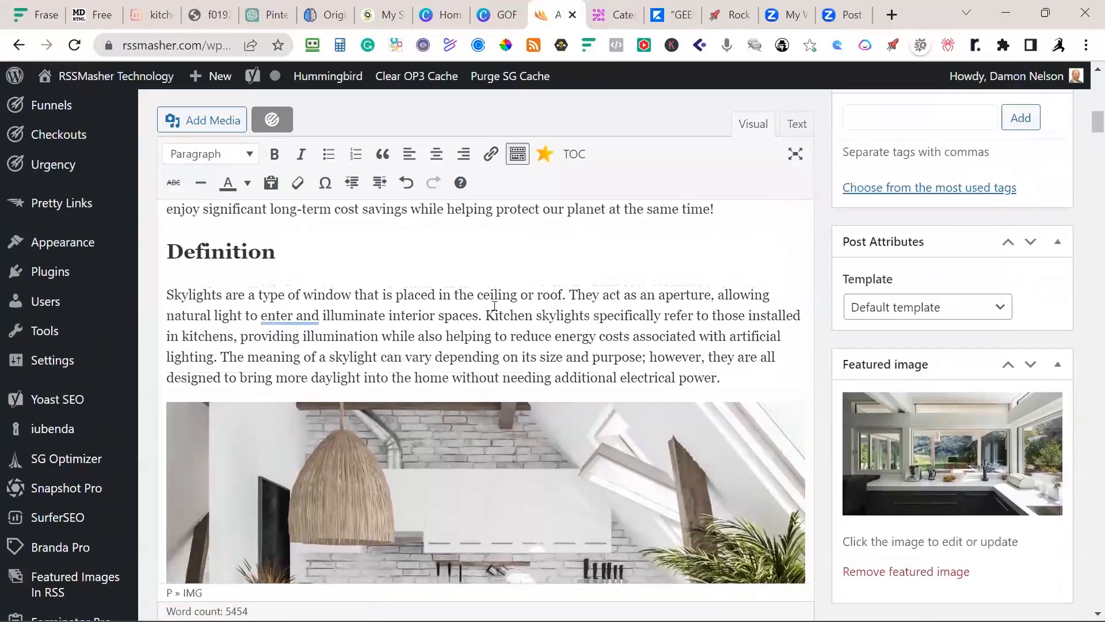
pyautogui.scroll(8, 494, 305)
pyautogui.scroll(-3, 484, 414)
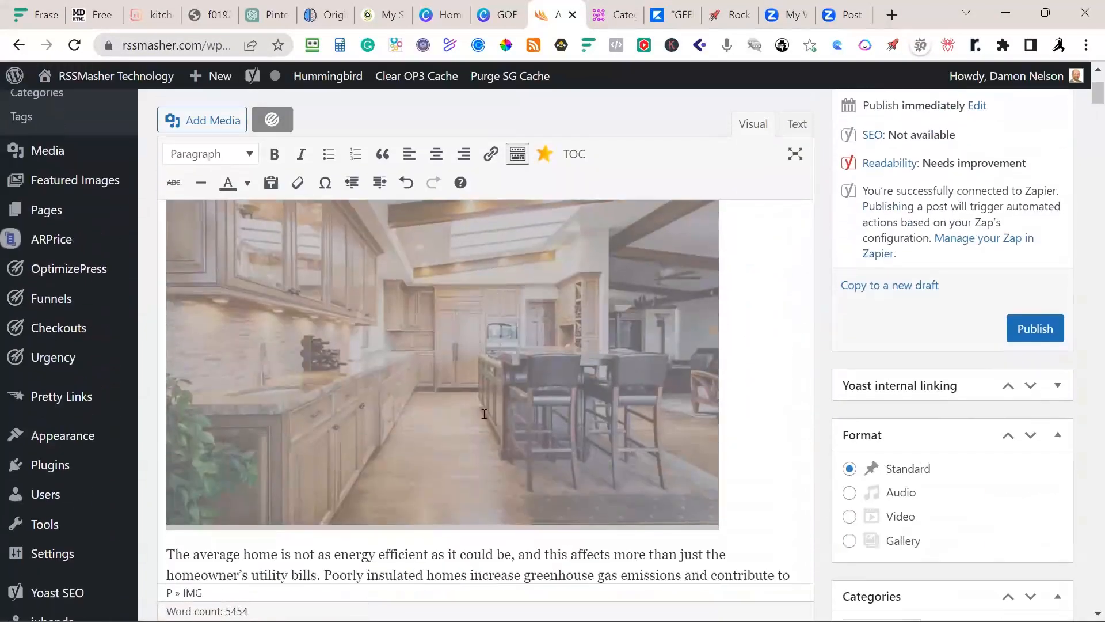
pyautogui.click(785, 263)
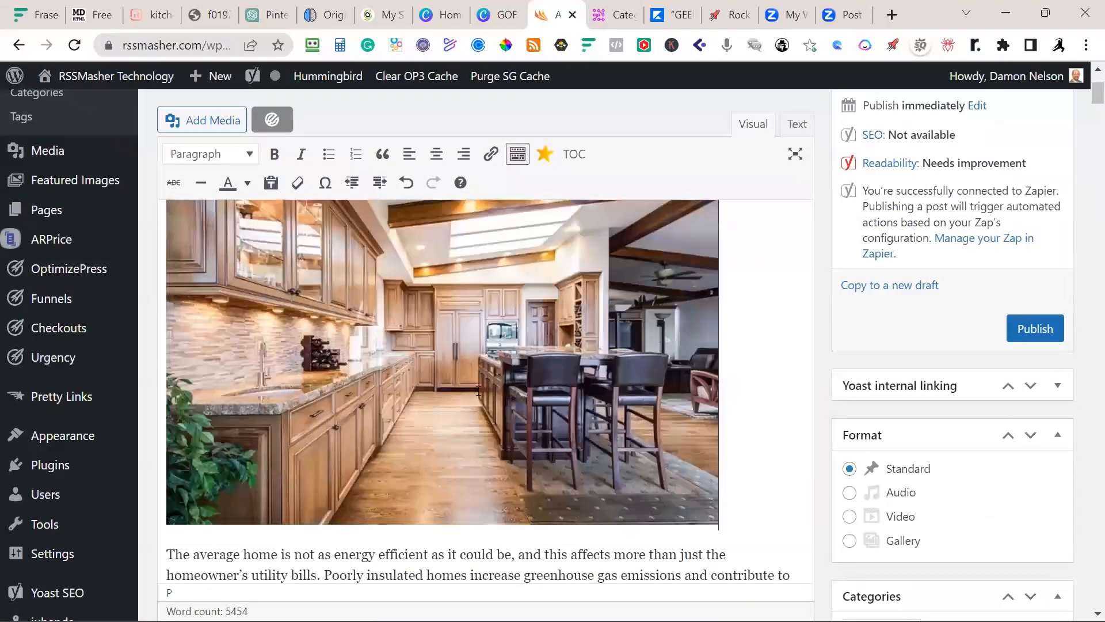
pyautogui.scroll(2, 479, 392)
pyautogui.scroll(-2, 786, 369)
pyautogui.scroll(-4, 786, 369)
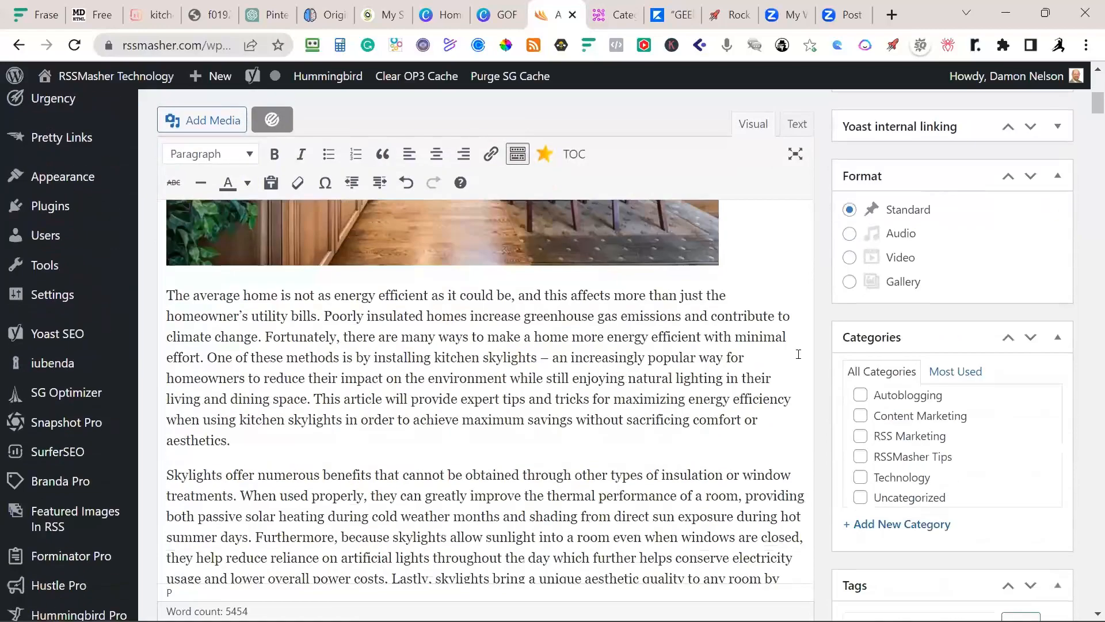
pyautogui.click(861, 457)
pyautogui.click(860, 457)
pyautogui.click(860, 477)
# Go to the post's Tags section and place the cursor in the empty tag entry field
pyautogui.scroll(-1, 723, 478)
pyautogui.scroll(-5, 724, 478)
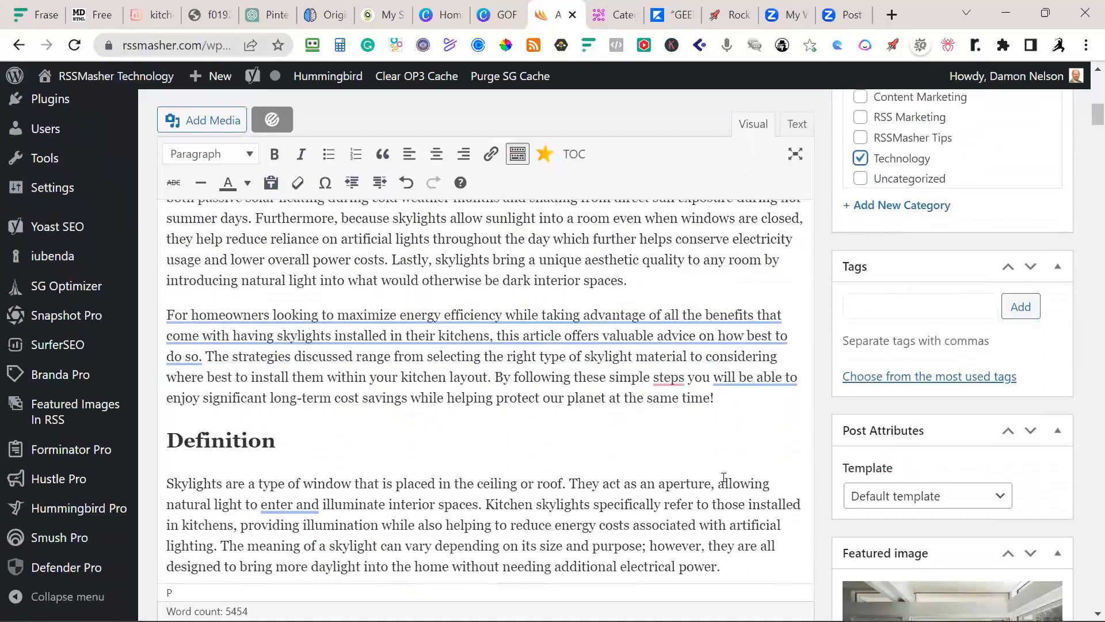
pyautogui.click(864, 284)
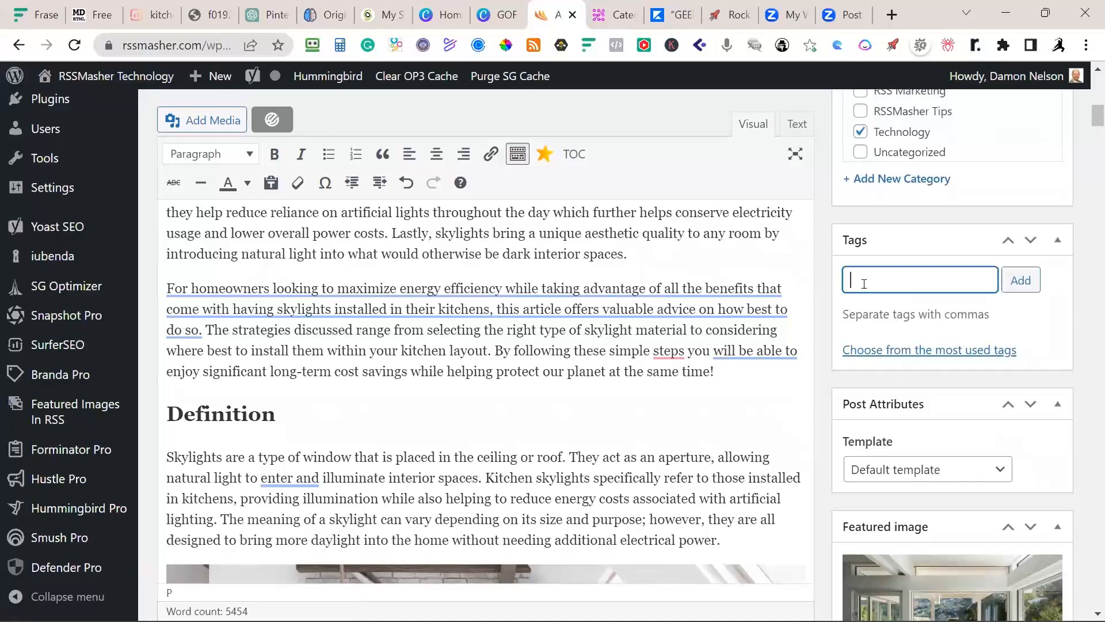
pyautogui.moveTo(601, 312)
pyautogui.scroll(1, 543, 324)
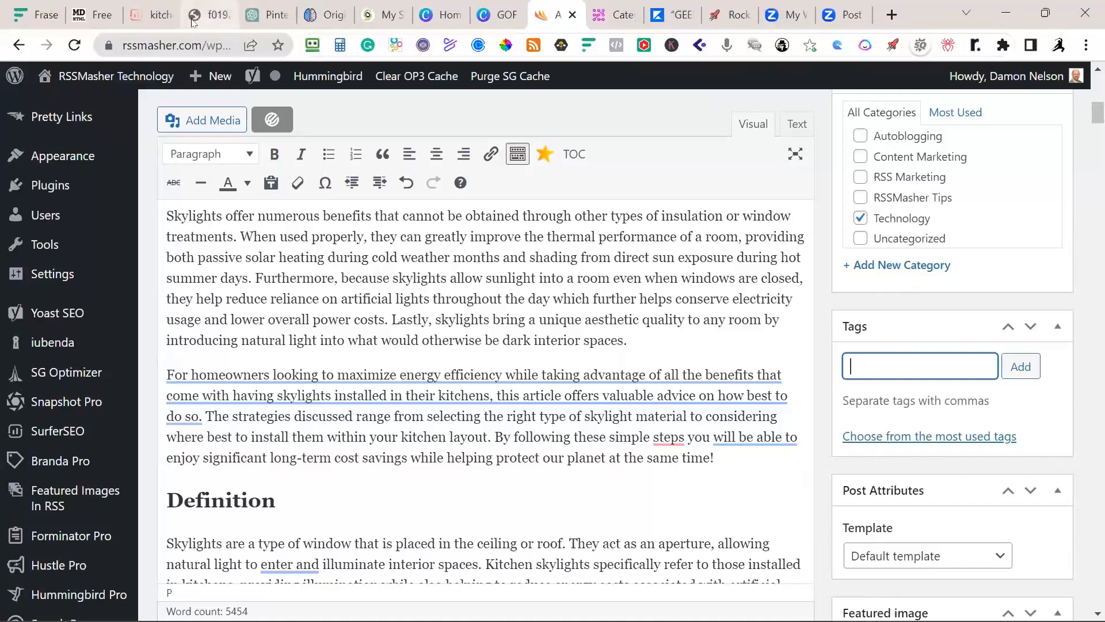
# Switch to the Surfer article and enable Grammarly's writing suggestions for app.surferseo.com
pyautogui.click(165, 18)
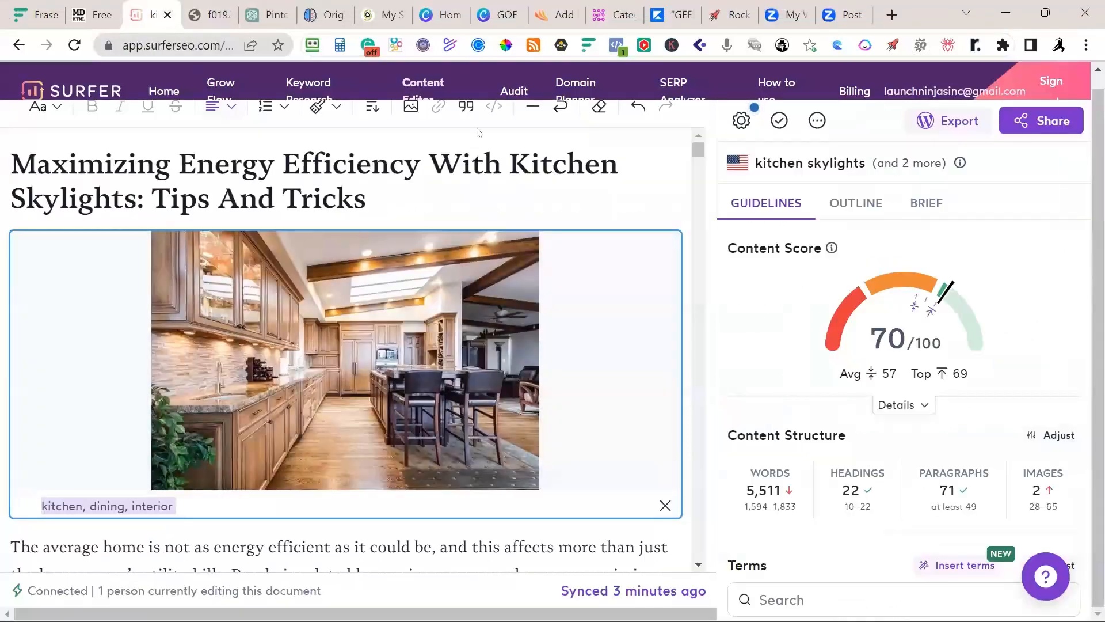
pyautogui.scroll(-3, 516, 444)
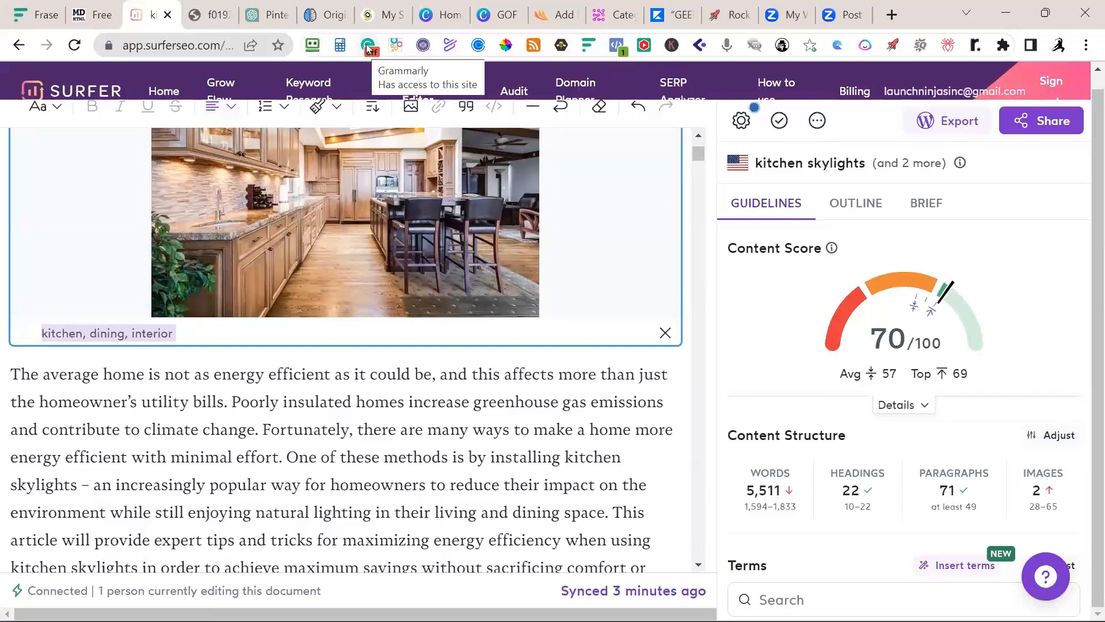
pyautogui.click(367, 46)
pyautogui.click(338, 219)
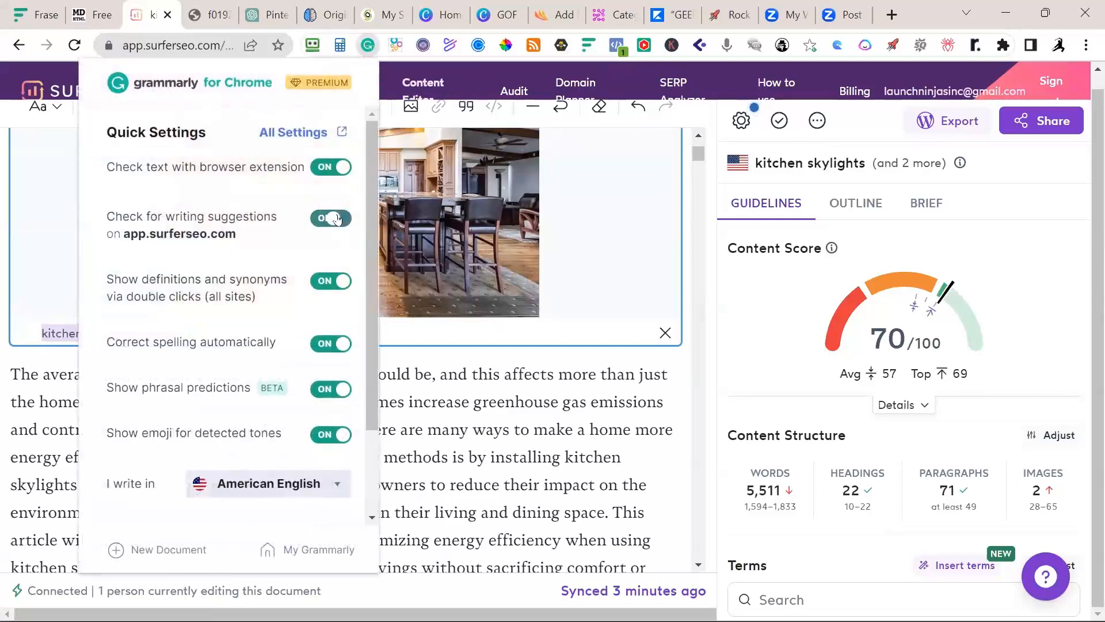
pyautogui.click(402, 420)
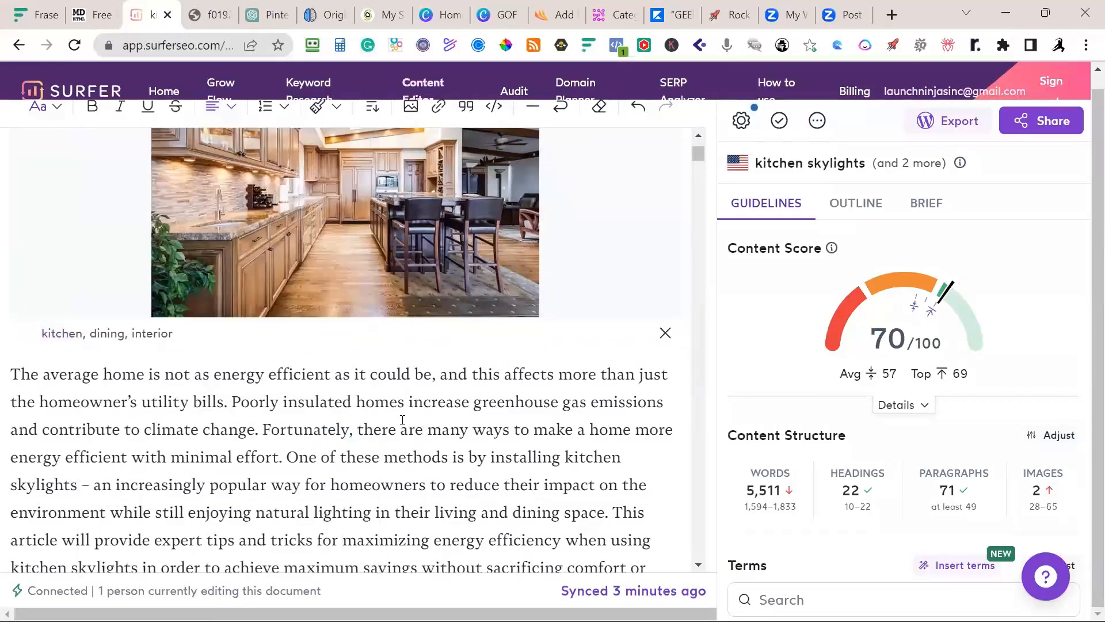
# Accept Grammarly's clarity rewrite of the introduction sentence beginning "One of these methods is by installing kitchen skylights"
pyautogui.scroll(-5, 276, 419)
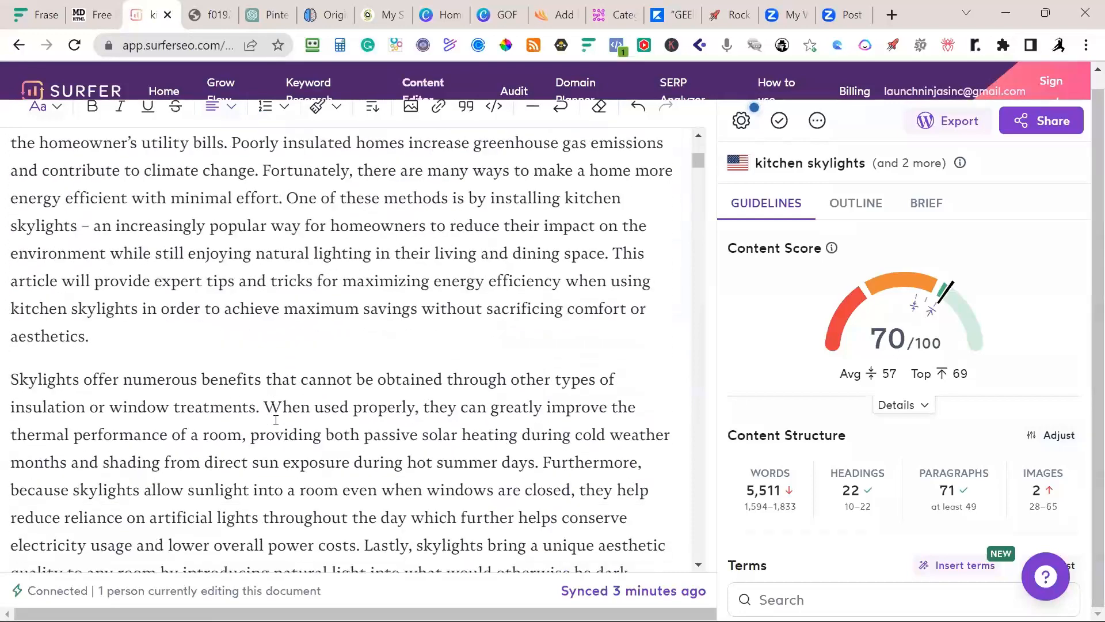
pyautogui.scroll(3, 276, 420)
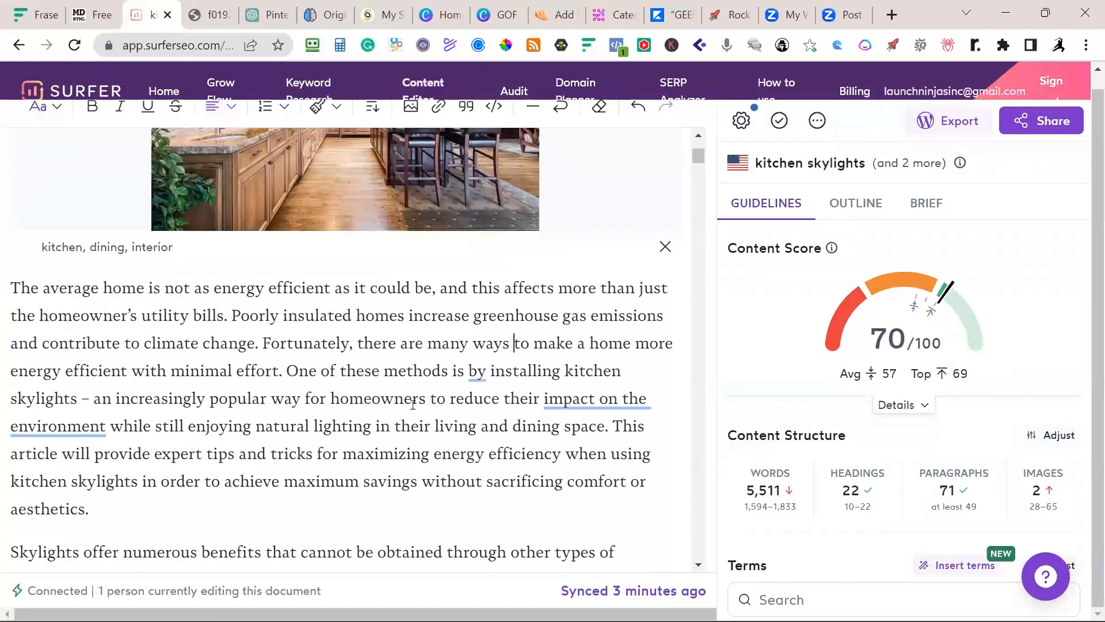
pyautogui.moveTo(579, 401)
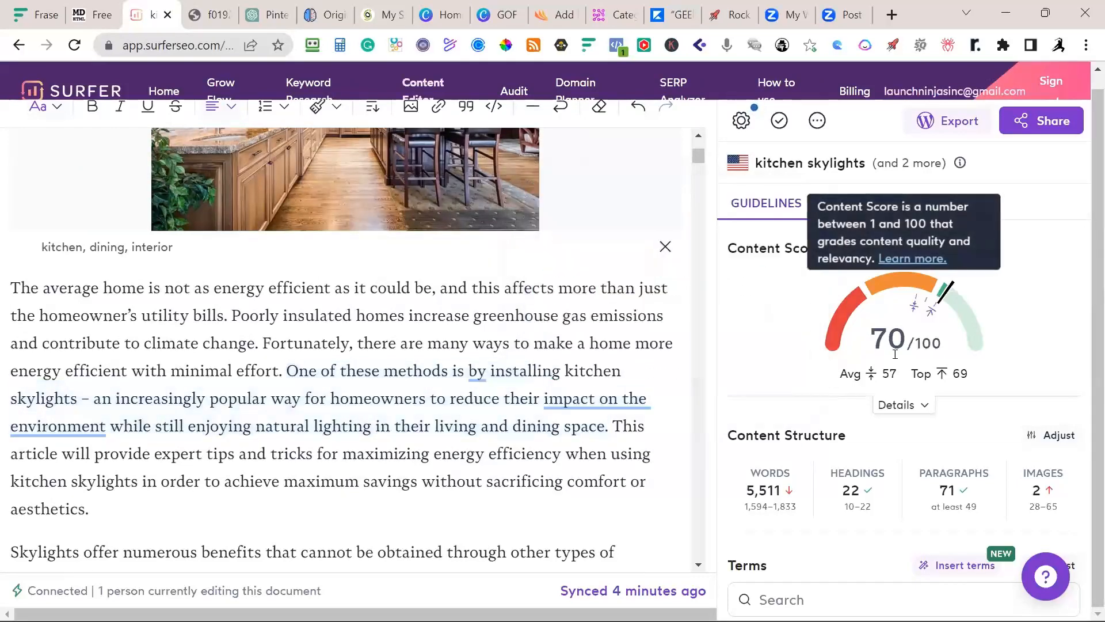
pyautogui.moveTo(897, 348)
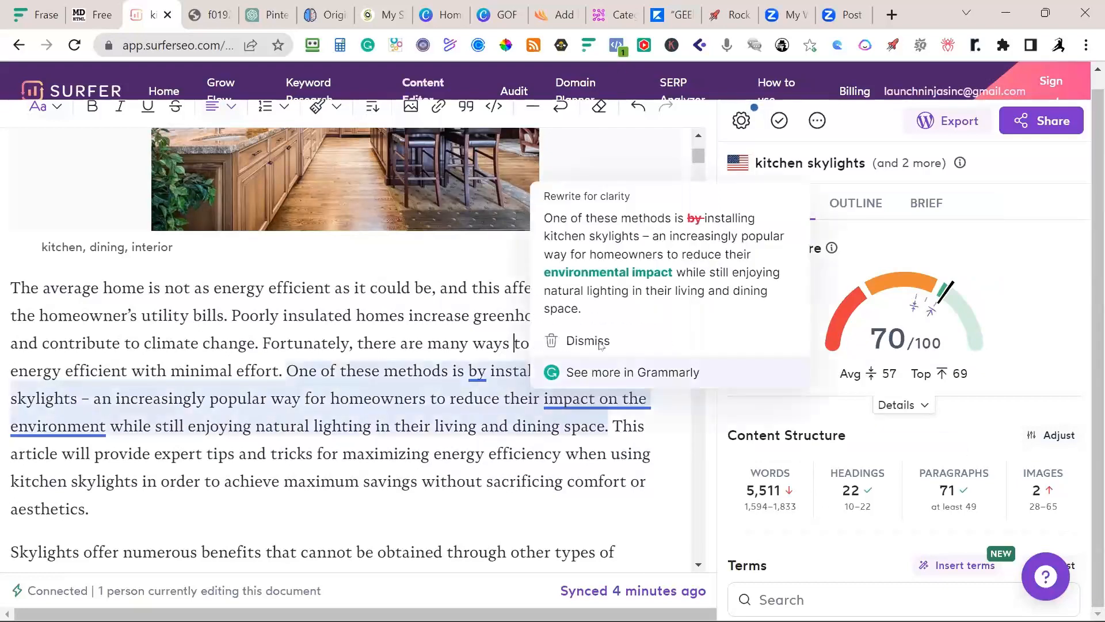
pyautogui.click(607, 292)
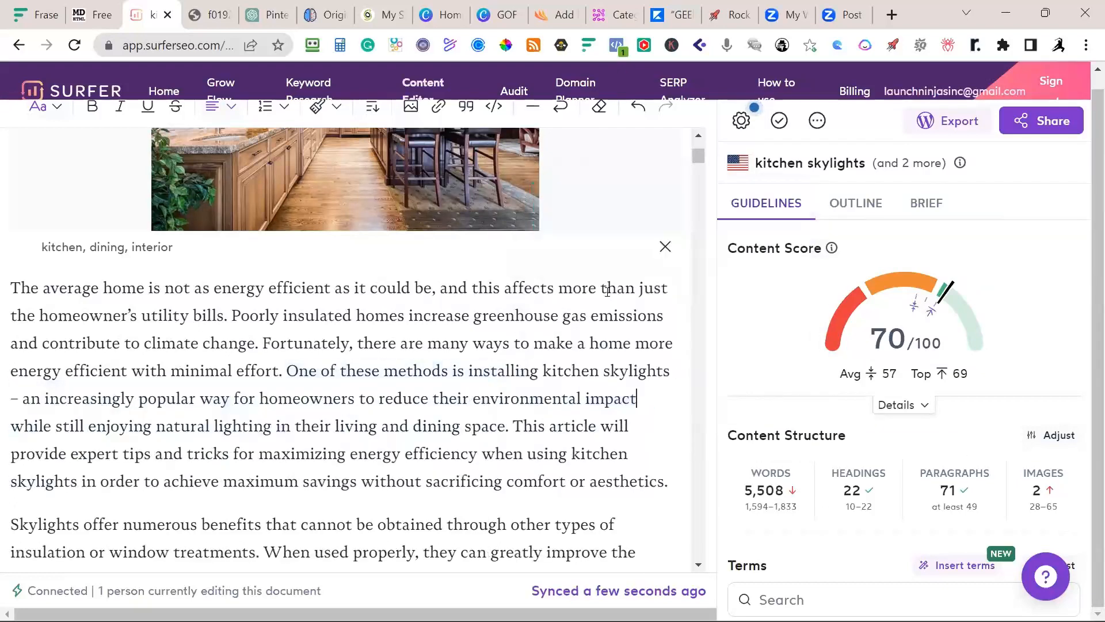
# Accept Grammarly's clarity rewrite of the sentence beginning "For homeowners looking to maximize energy efficiency" above the Definition heading
pyautogui.scroll(-5, 610, 410)
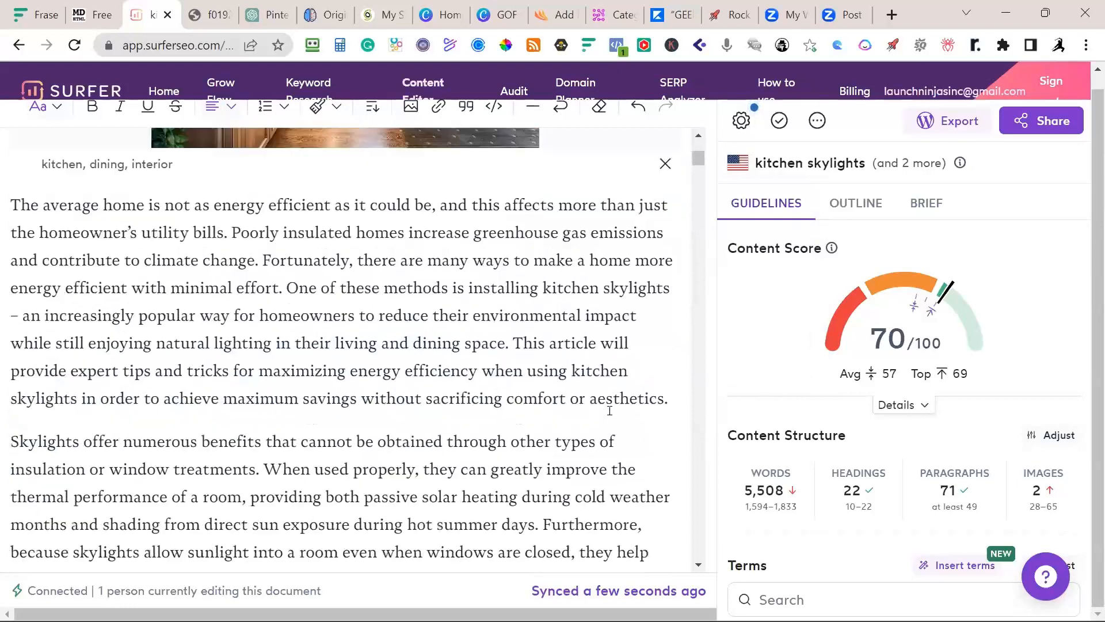
pyautogui.scroll(-3, 518, 446)
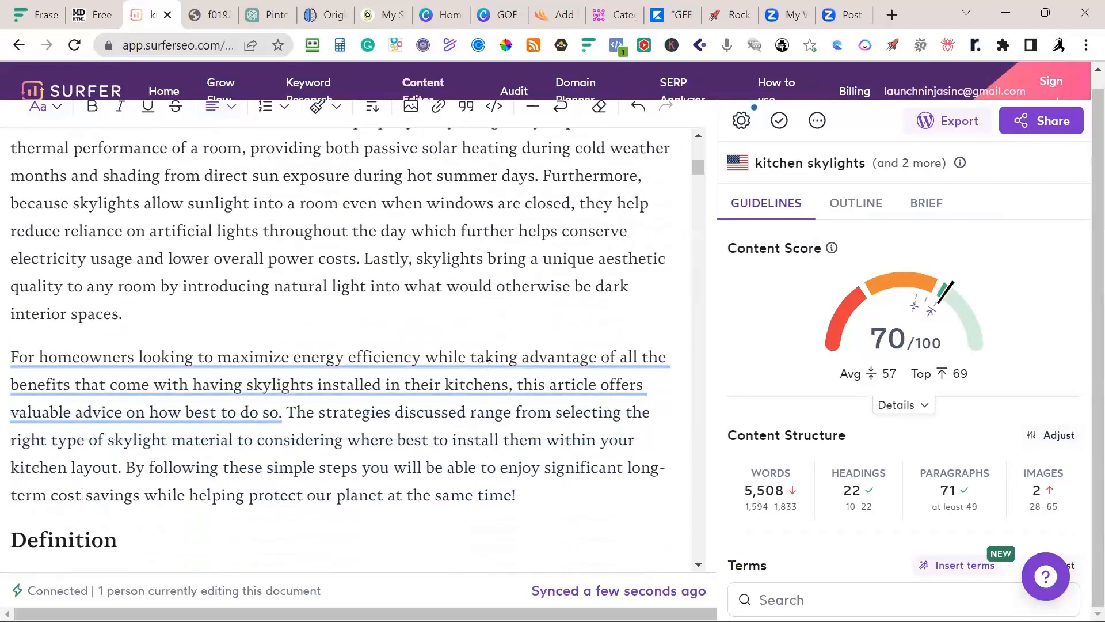
pyautogui.moveTo(488, 364)
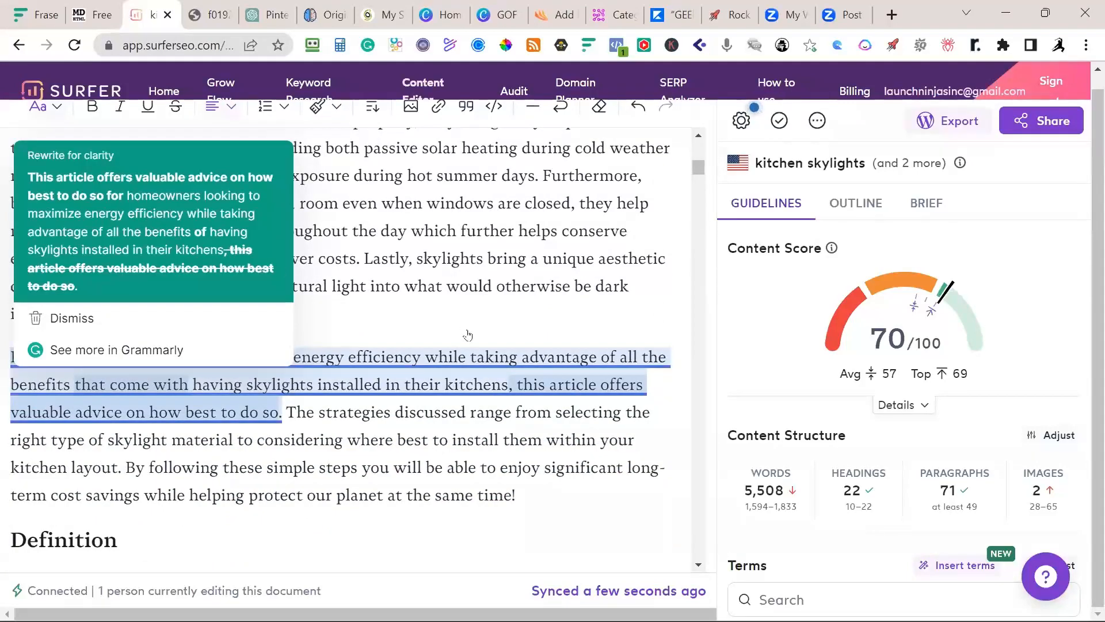
pyautogui.click(181, 227)
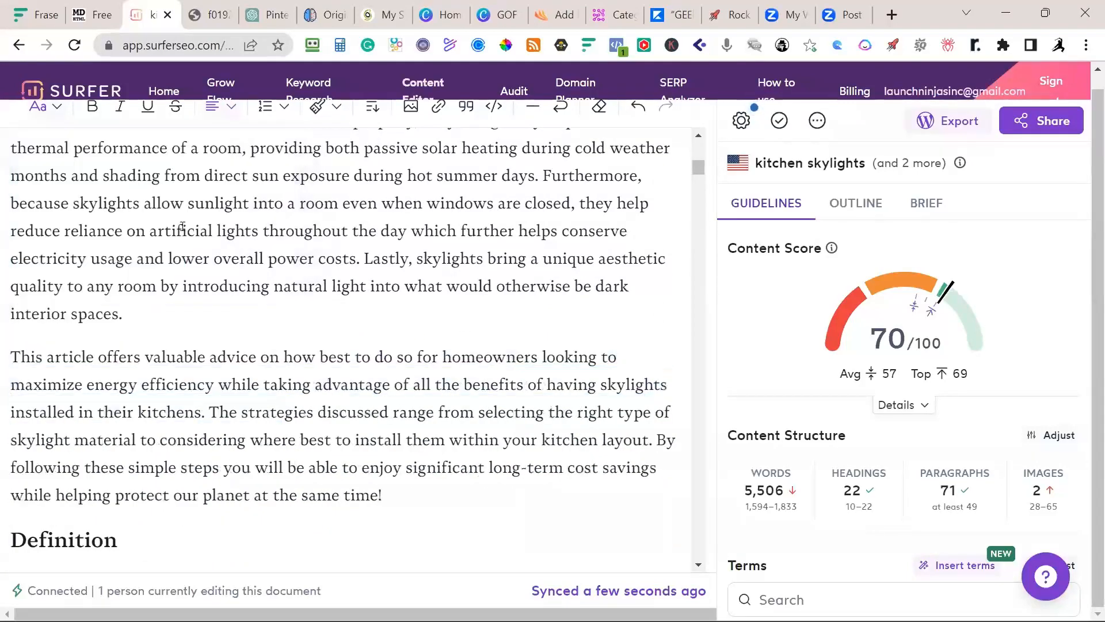
# Check Surfer's recommendation for the number of images and review the Definition section's image and the paragraphs below it
pyautogui.scroll(-5, 280, 264)
pyautogui.scroll(-5, 279, 265)
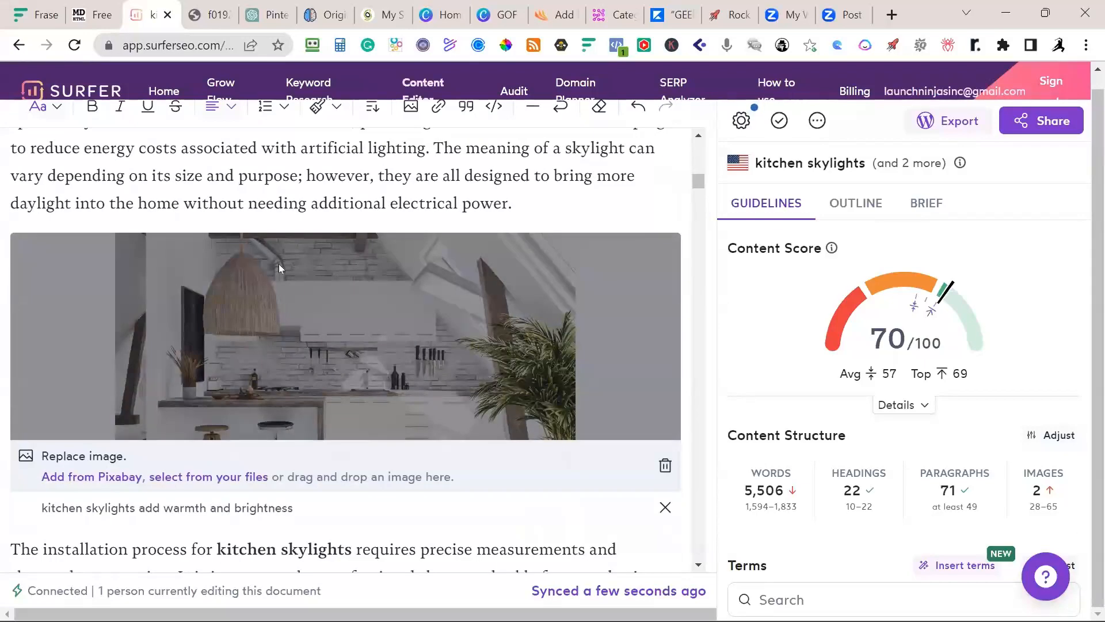
pyautogui.scroll(8, 290, 285)
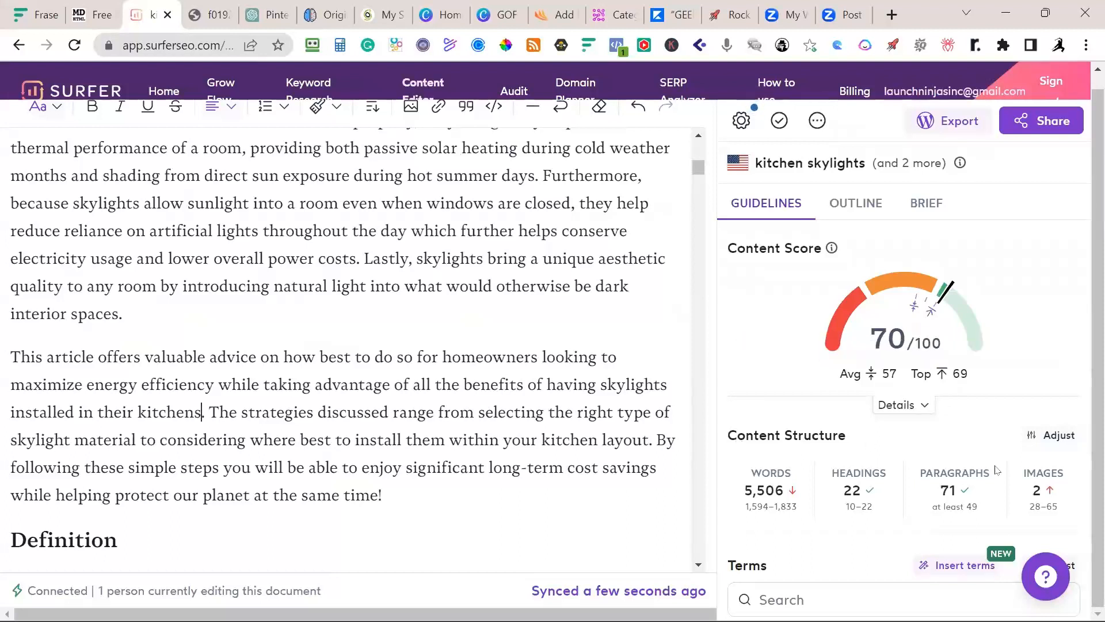
pyautogui.moveTo(1036, 492)
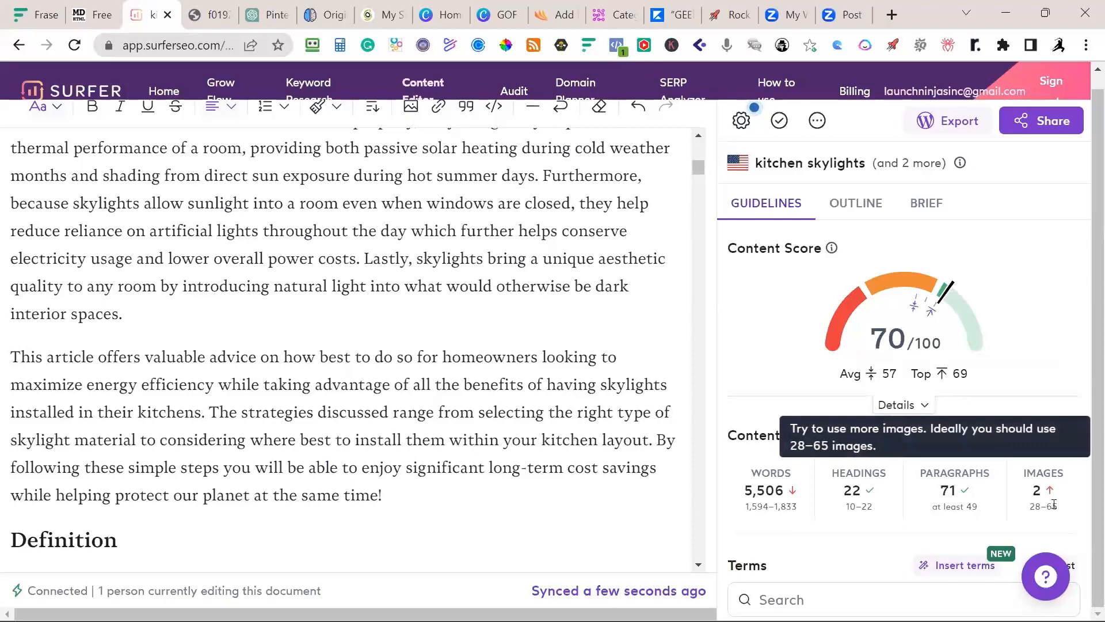
pyautogui.scroll(-7, 620, 281)
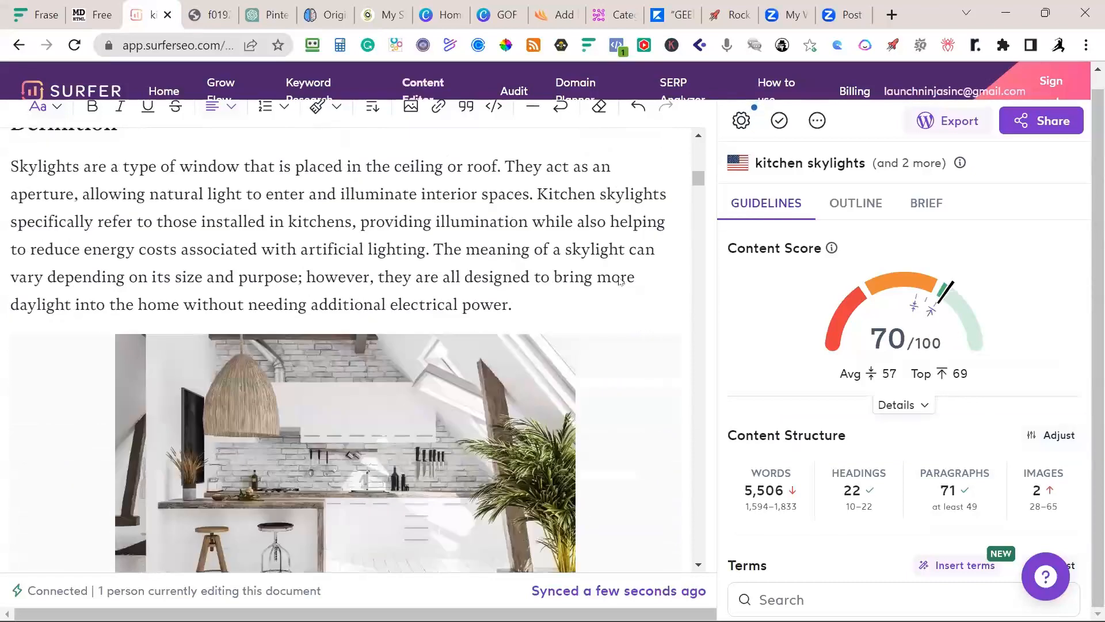
pyautogui.scroll(-5, 620, 281)
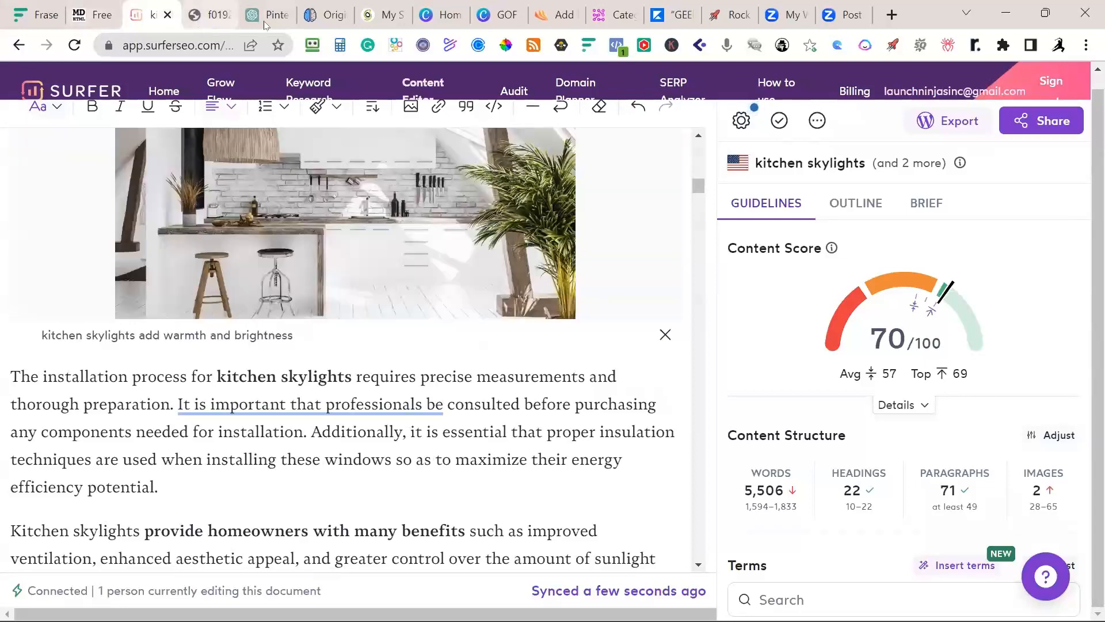
pyautogui.scroll(-10, 564, 469)
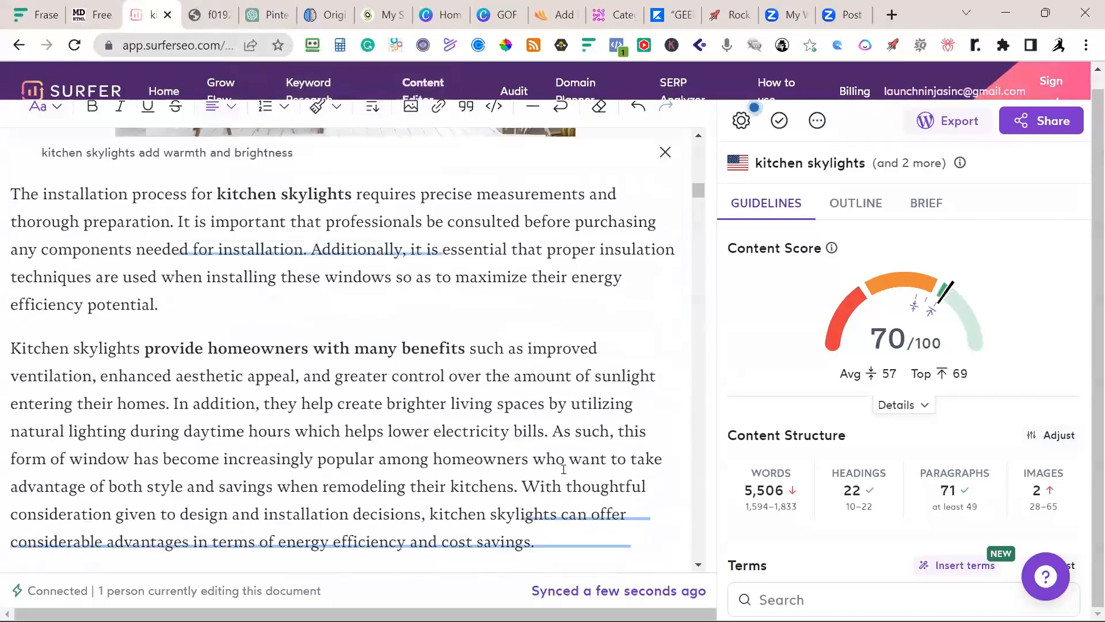
# Copy the entire kitchen skylights article from Surfer and paste it as the content of a new scan in Originality.ai
pyautogui.scroll(15, 563, 469)
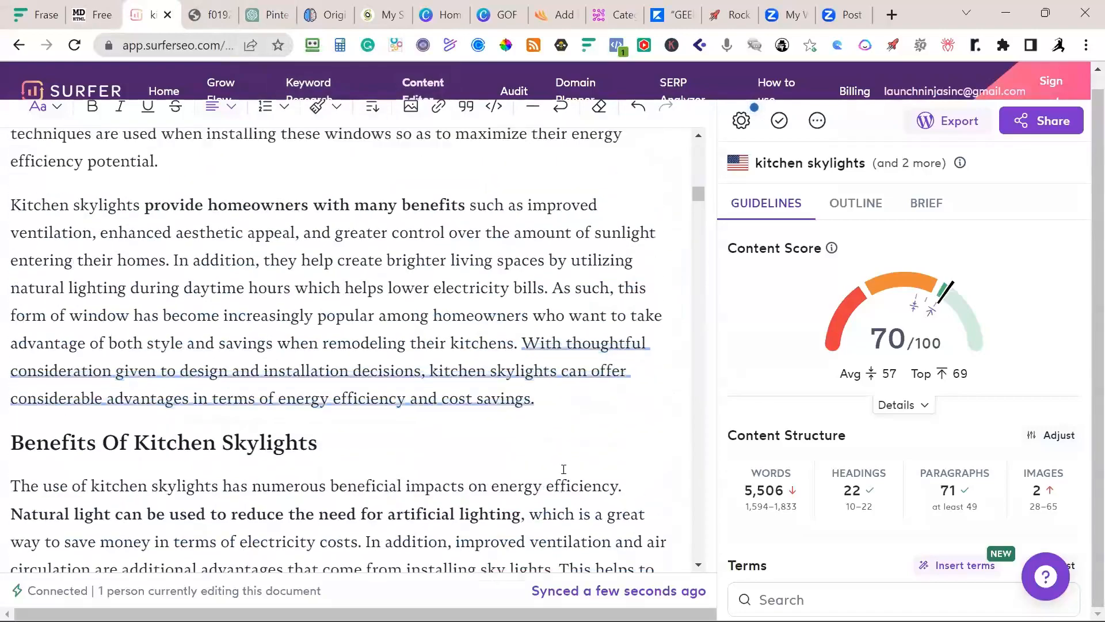
pyautogui.scroll(5, 563, 469)
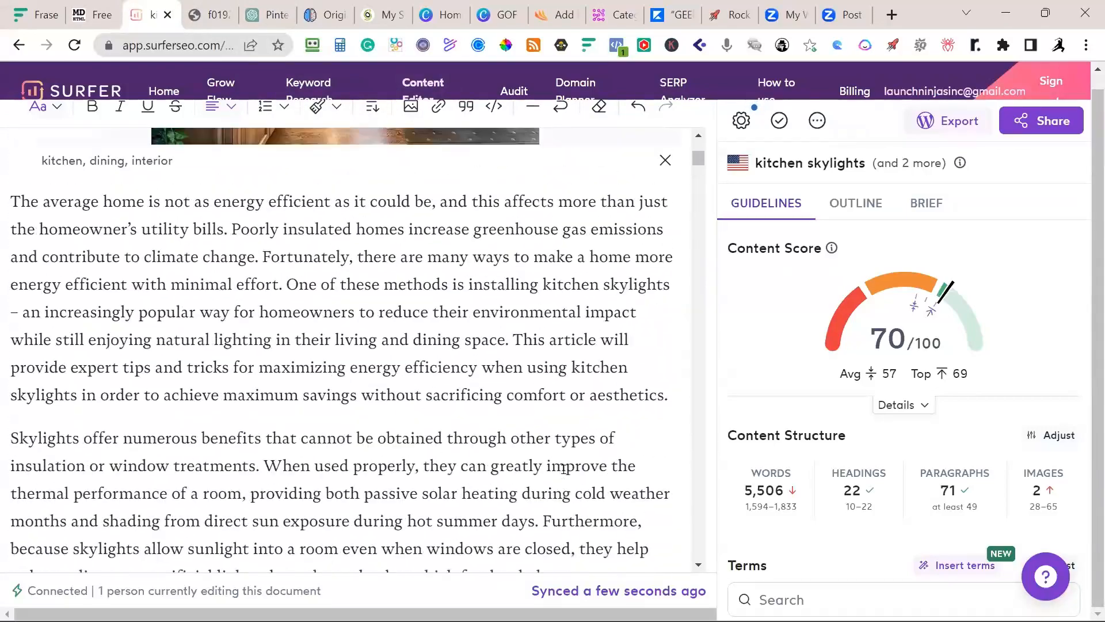
pyautogui.hotkey('ctrl', 'a')
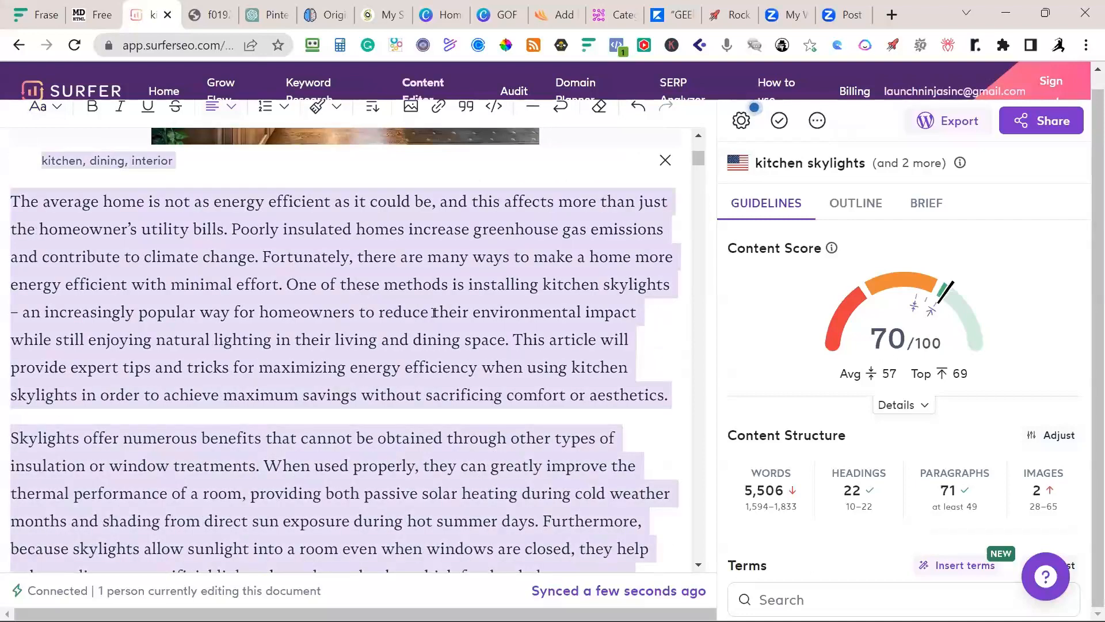
pyautogui.click(320, 16)
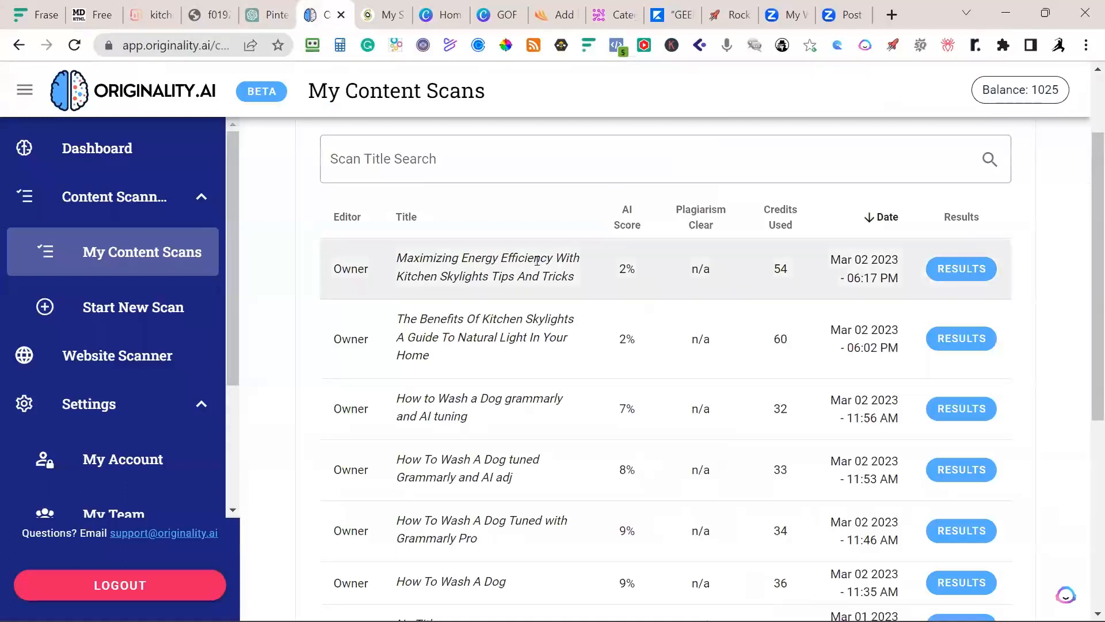
pyautogui.scroll(2, 541, 217)
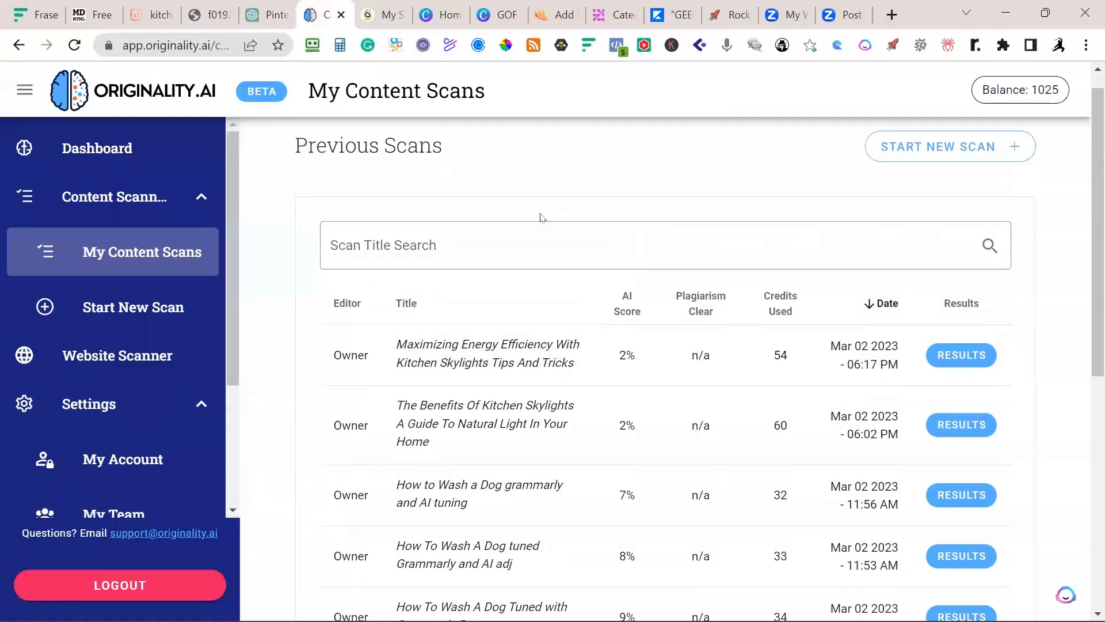
pyautogui.click(979, 154)
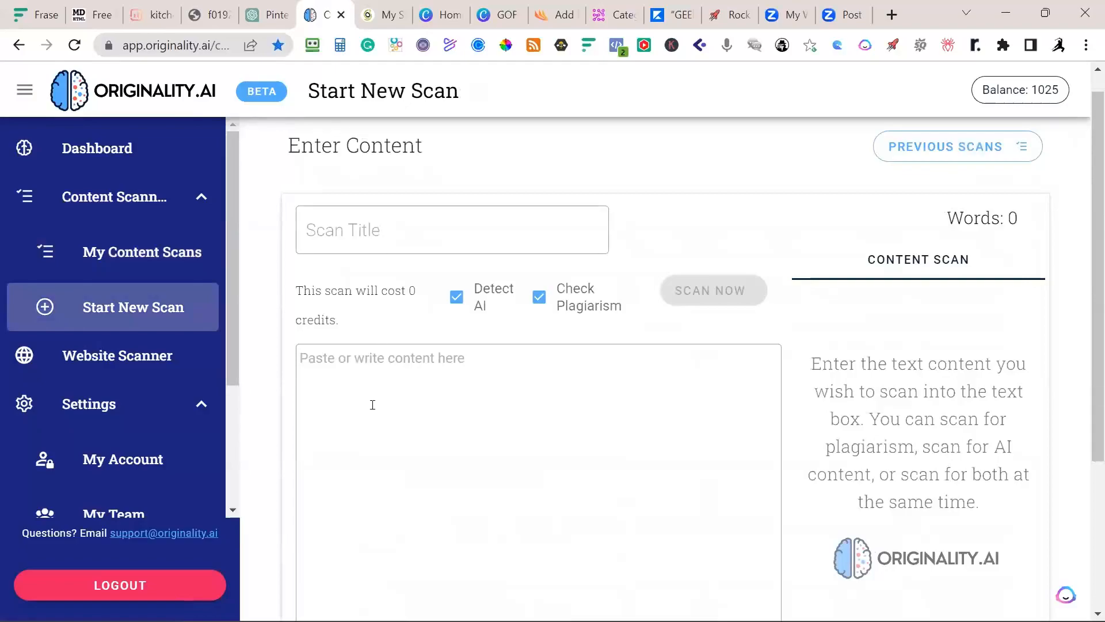
pyautogui.click(350, 357)
pyautogui.hotkey('ctrl', 'v')
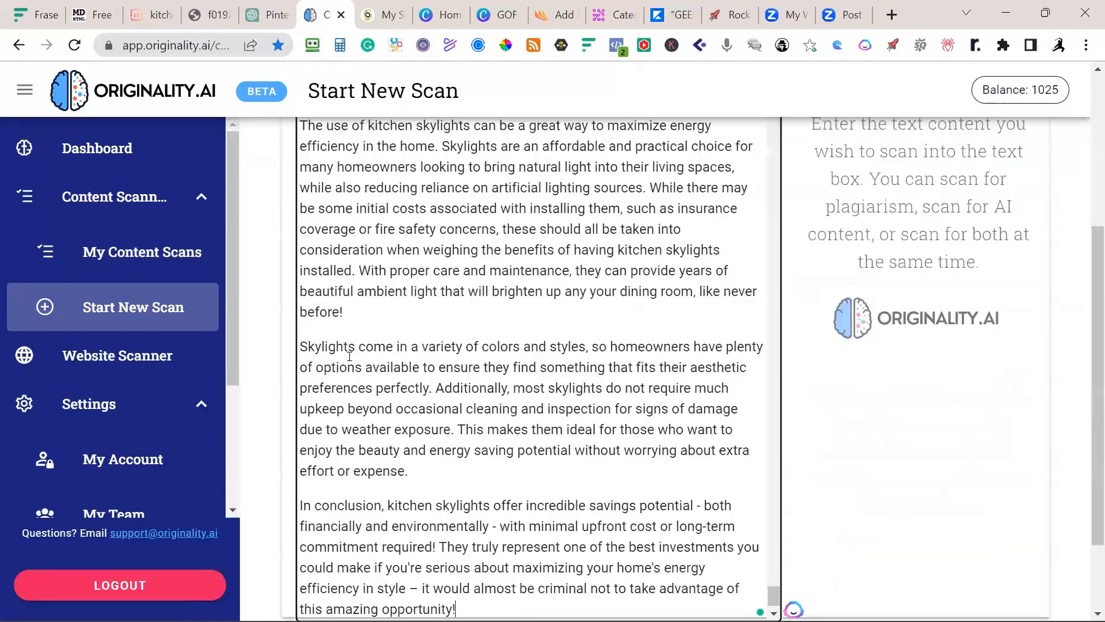
# Move the heading "Maximizing Energy Efficiency With Kitchen Skylights: Tips And Tricks" out of the pasted content and into the scan title
pyautogui.scroll(10, 350, 356)
pyautogui.scroll(15, 350, 357)
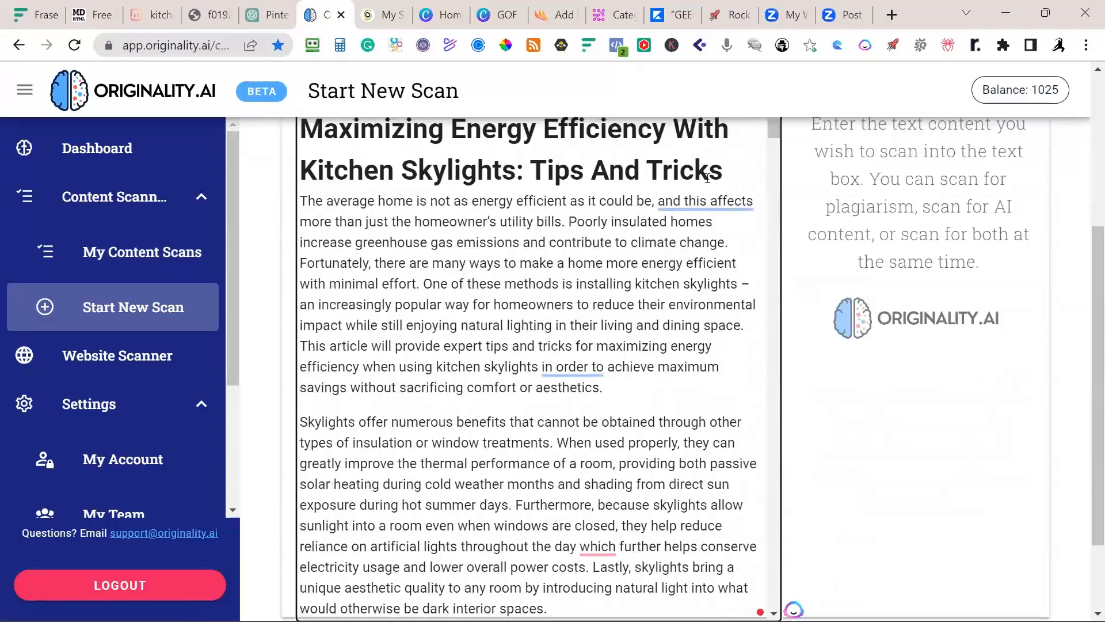
pyautogui.moveTo(726, 174); pyautogui.dragTo(299, 137)
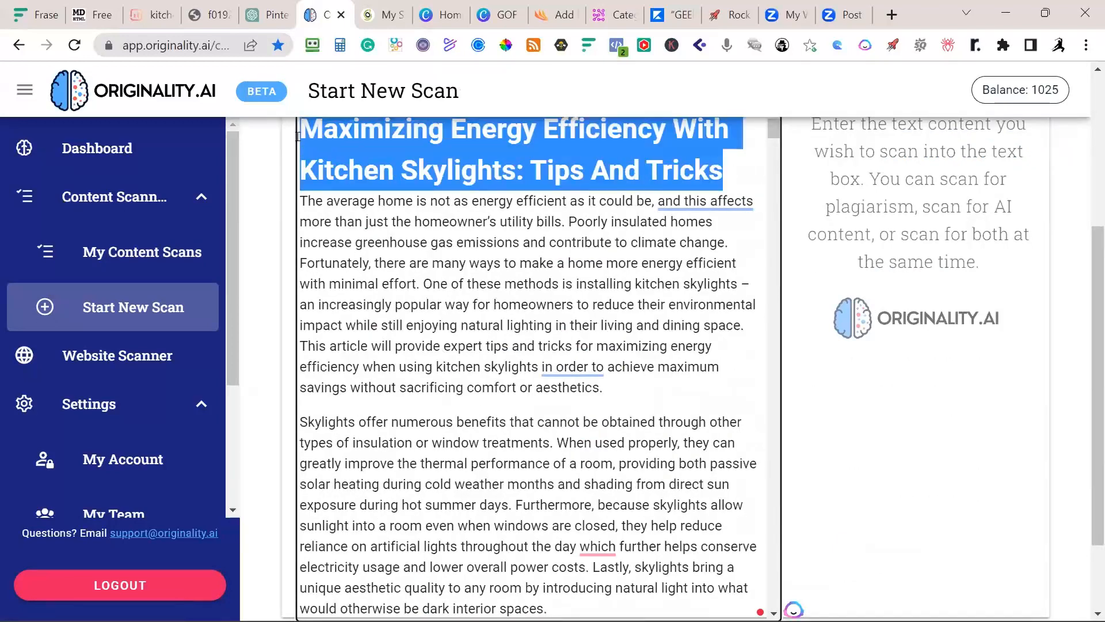
pyautogui.press('BackSpace')
pyautogui.scroll(4, 372, 291)
pyautogui.click(355, 252)
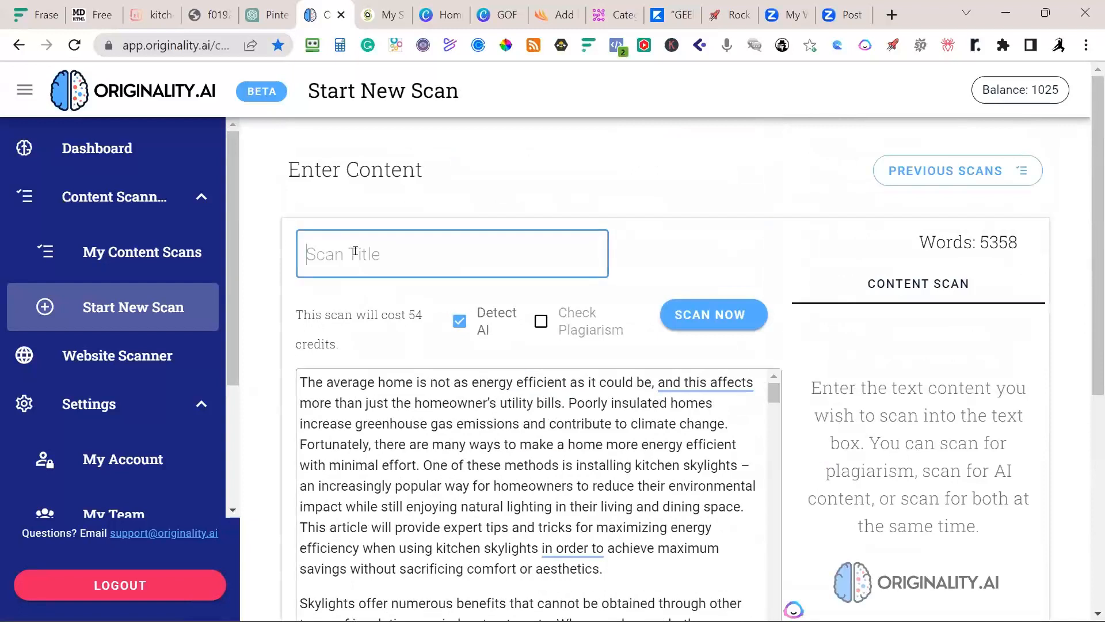
pyautogui.hotkey('ctrl', 'v')
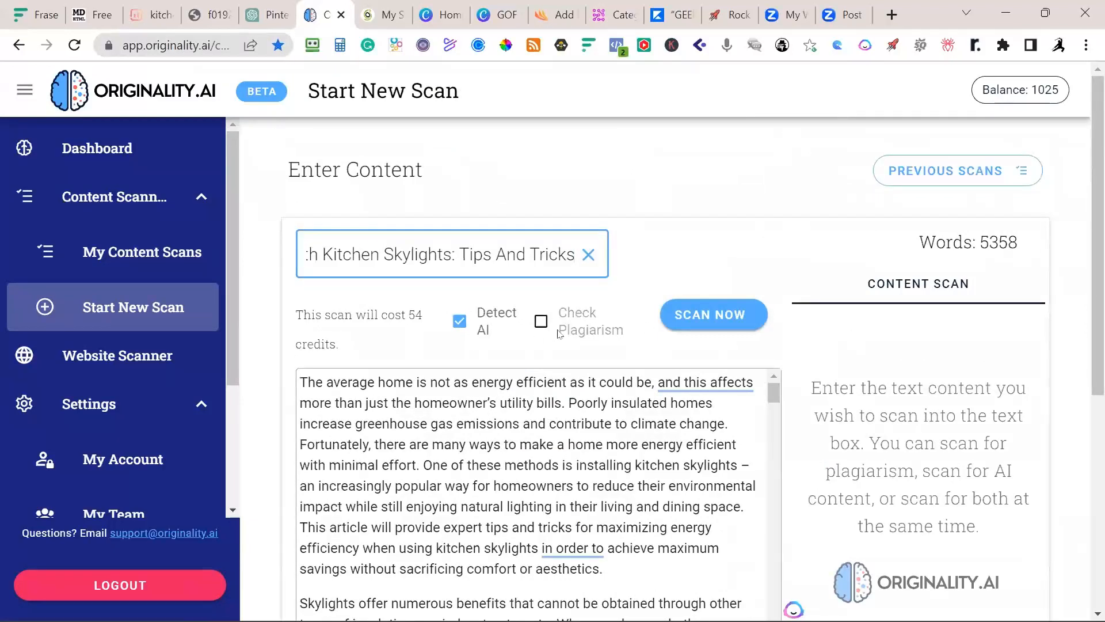
# Run the scan with AI detection only, without the plagiarism check, and examine the resulting originality score and its explanation
pyautogui.click(712, 321)
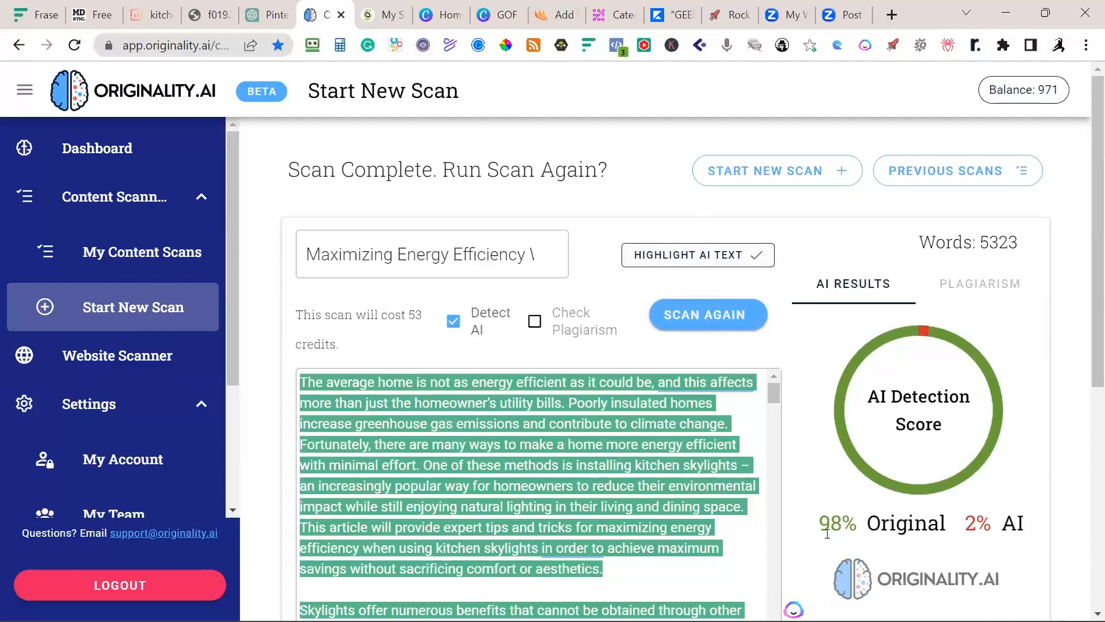
pyautogui.moveTo(820, 523); pyautogui.dragTo(946, 524)
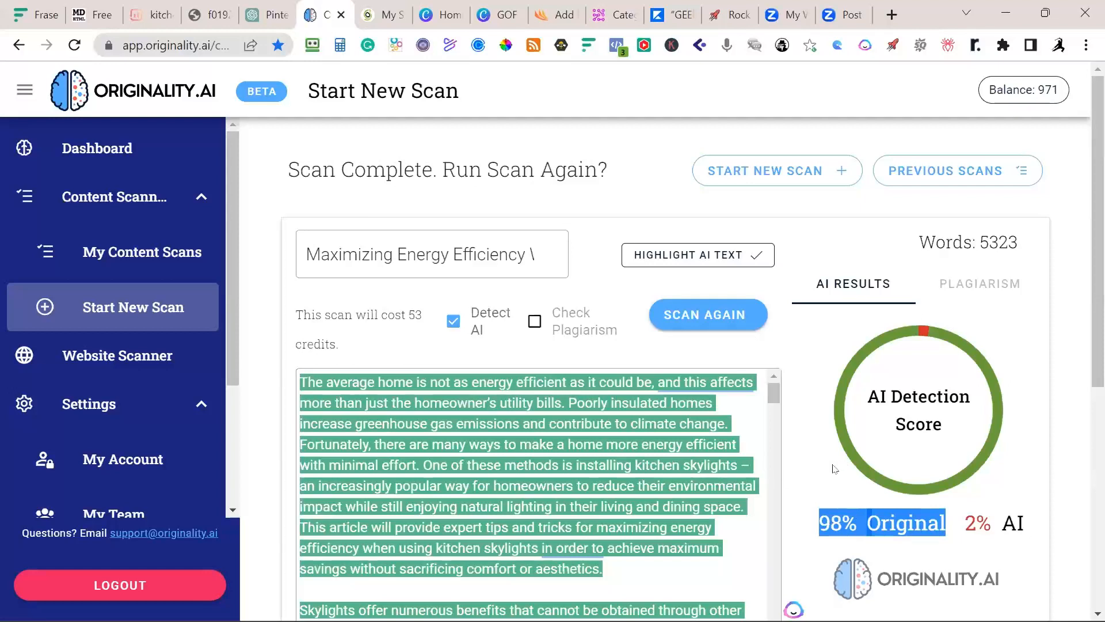
pyautogui.scroll(-2, 835, 468)
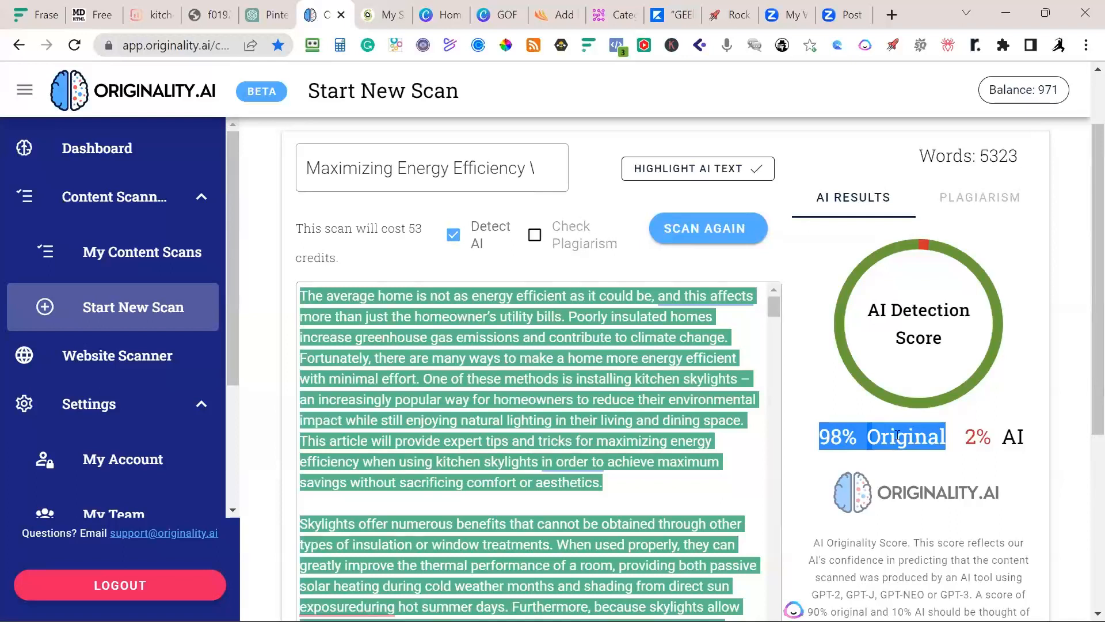
# Examine the list of previous content scans, comparing the AI scores and credits used for the kitchen skylights and dog-washing articles
pyautogui.click(163, 257)
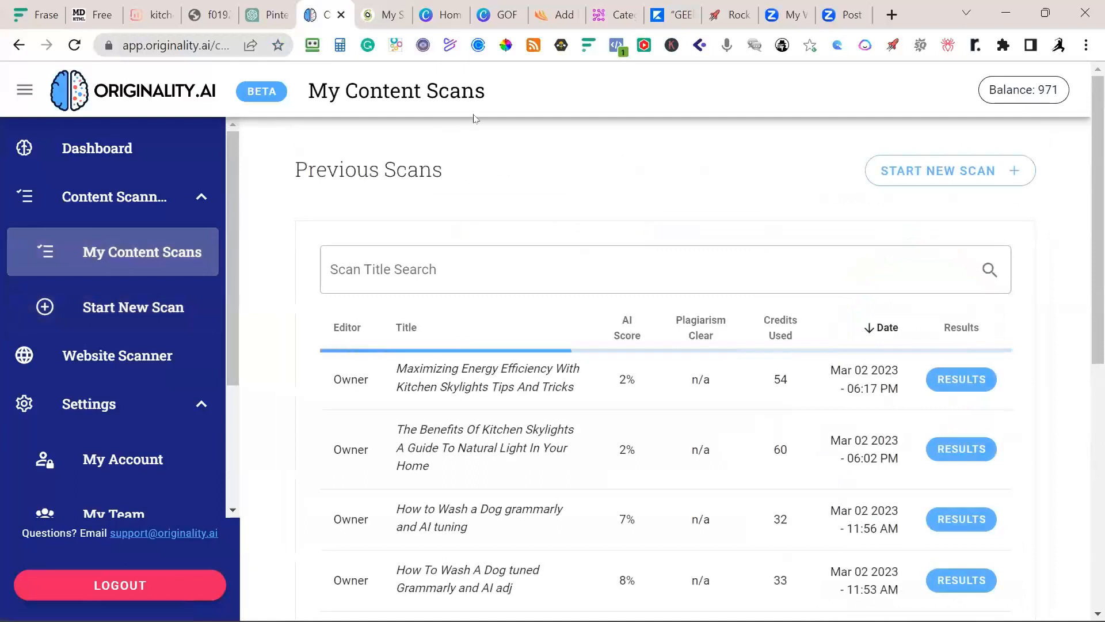
pyautogui.scroll(-1, 506, 112)
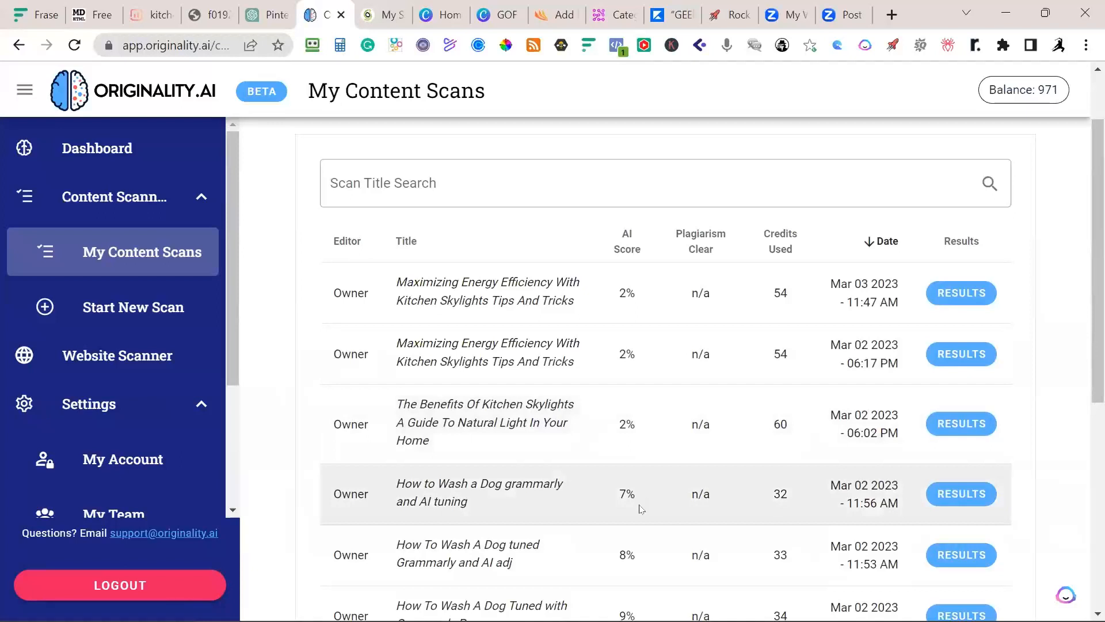
pyautogui.scroll(-2, 640, 509)
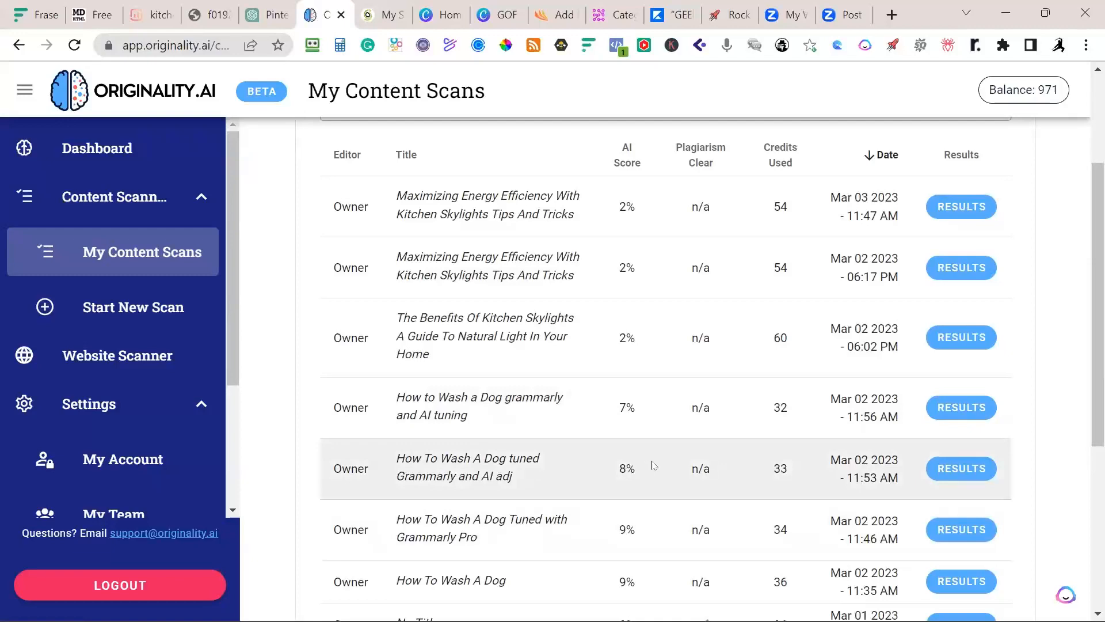
pyautogui.scroll(-3, 639, 466)
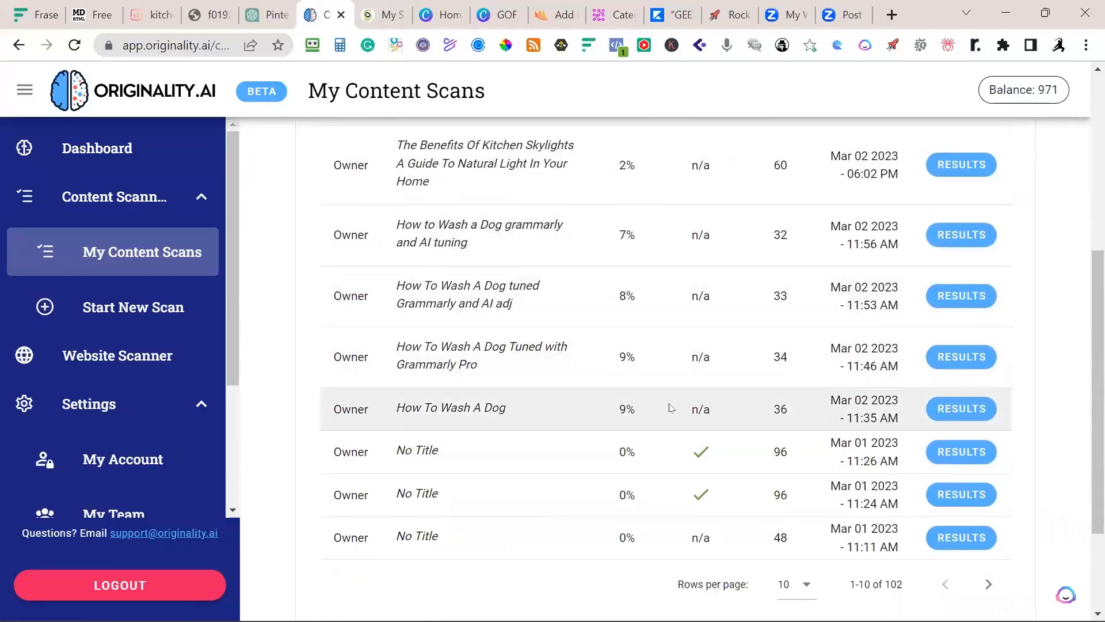
pyautogui.scroll(2, 671, 406)
pyautogui.scroll(3, 672, 444)
pyautogui.scroll(2, 672, 443)
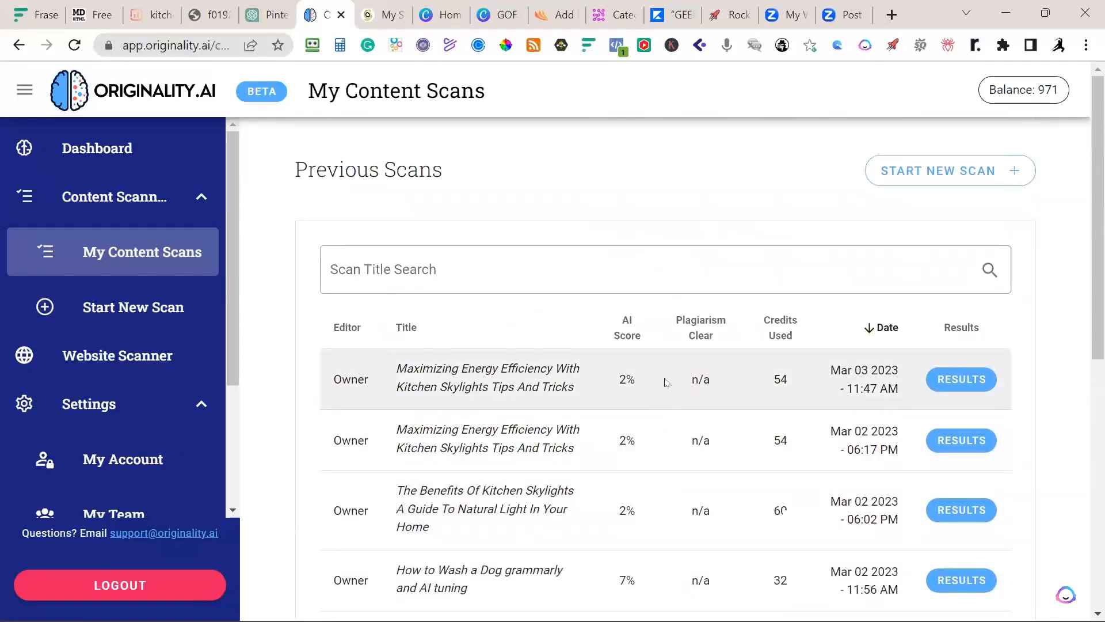
pyautogui.scroll(-8, 666, 383)
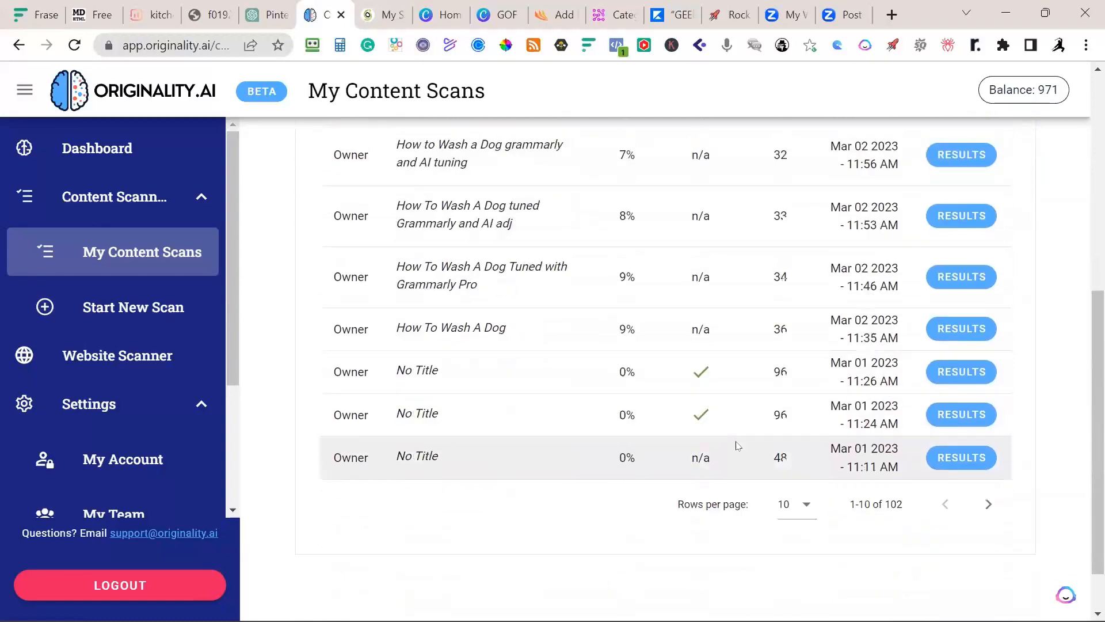
pyautogui.scroll(7, 729, 328)
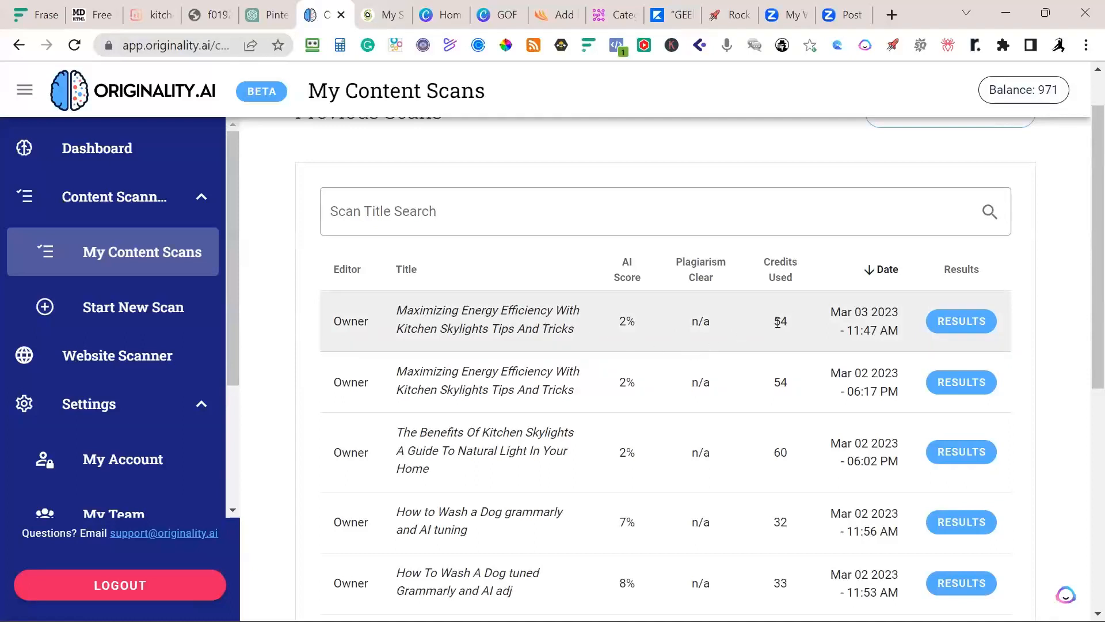
pyautogui.scroll(1, 573, 300)
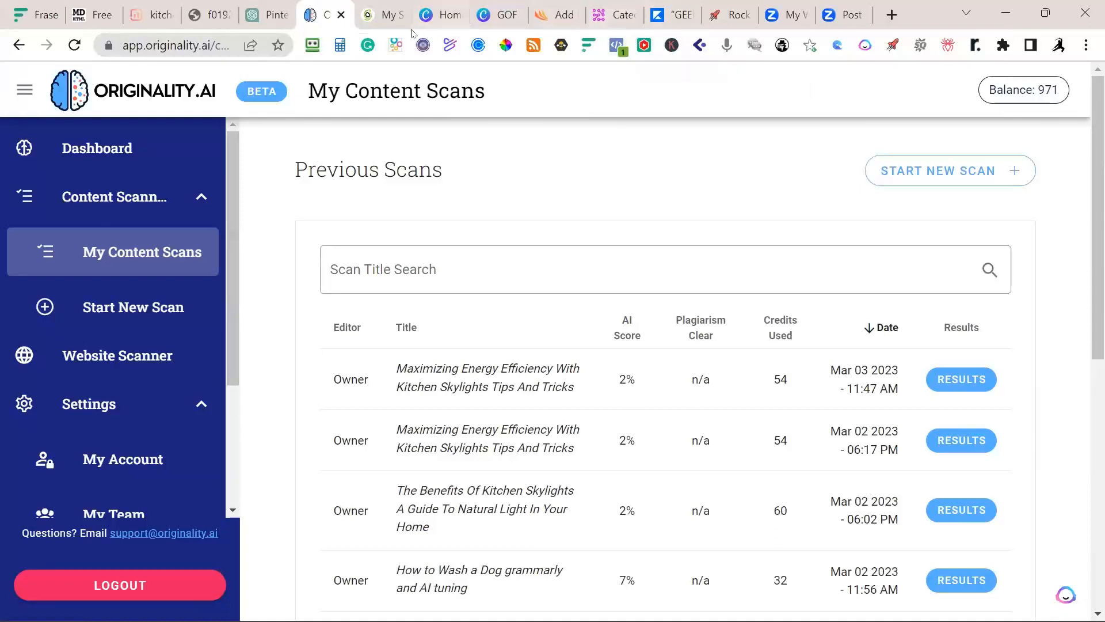
# Switch to the WordPress post editor and review the article body above the "Benefits Of Kitchen Skylights" heading
pyautogui.click(547, 15)
pyautogui.scroll(-10, 695, 258)
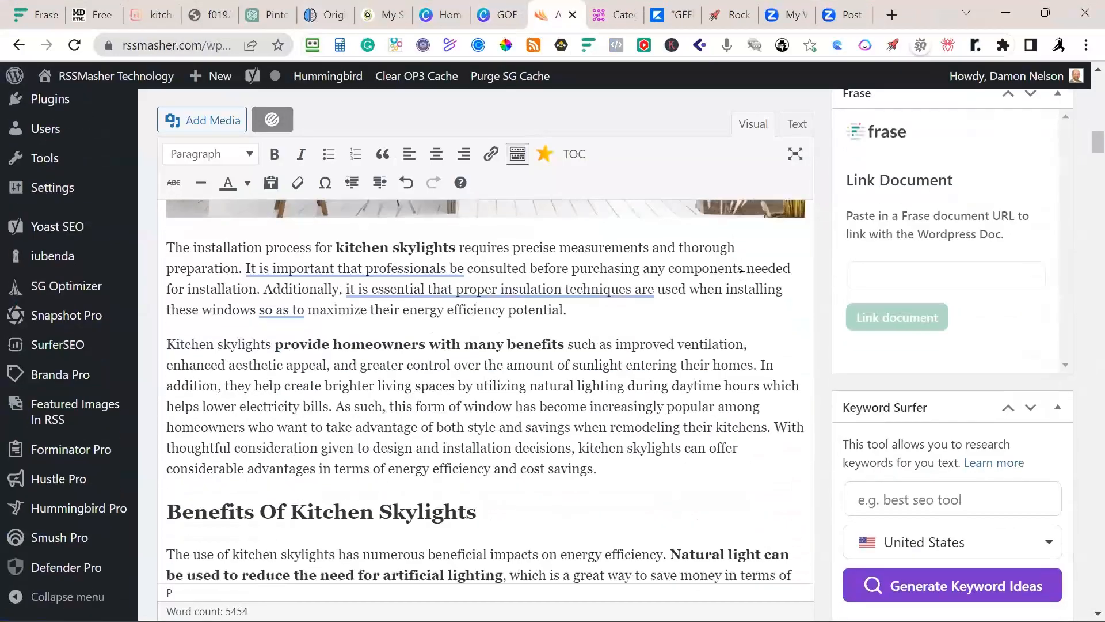
# Review the kitchen skylights draft post from its title and images through the introduction, Definition and Benefits Of Kitchen Skylights sections
pyautogui.scroll(8, 888, 398)
pyautogui.scroll(10, 889, 399)
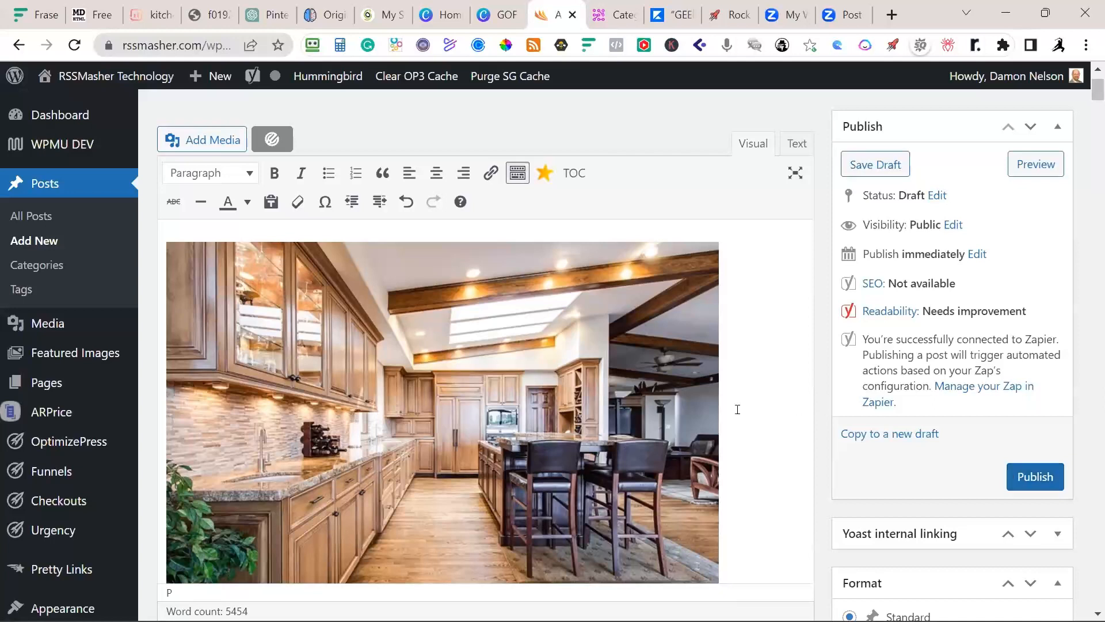
pyautogui.scroll(2, 620, 259)
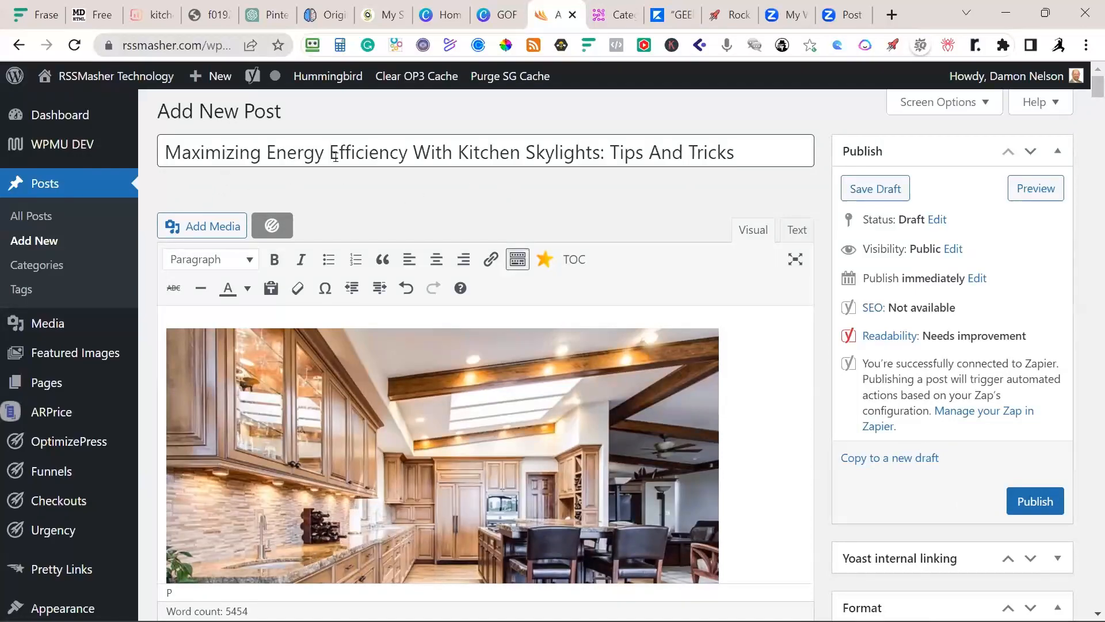
pyautogui.scroll(-1, 701, 172)
pyautogui.scroll(-10, 702, 172)
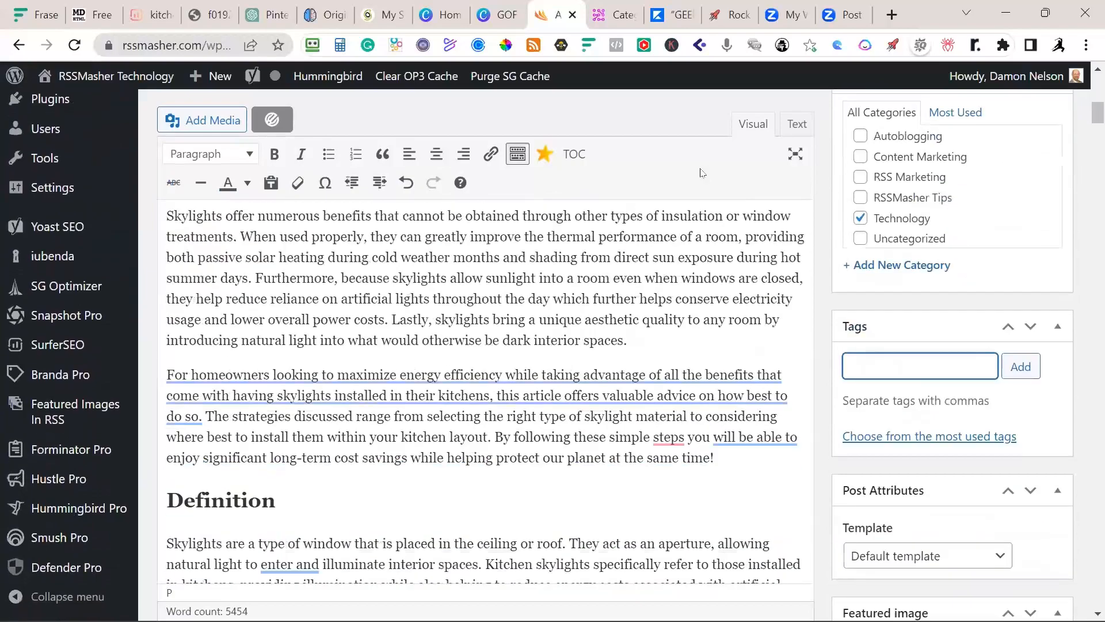
pyautogui.scroll(10, 702, 172)
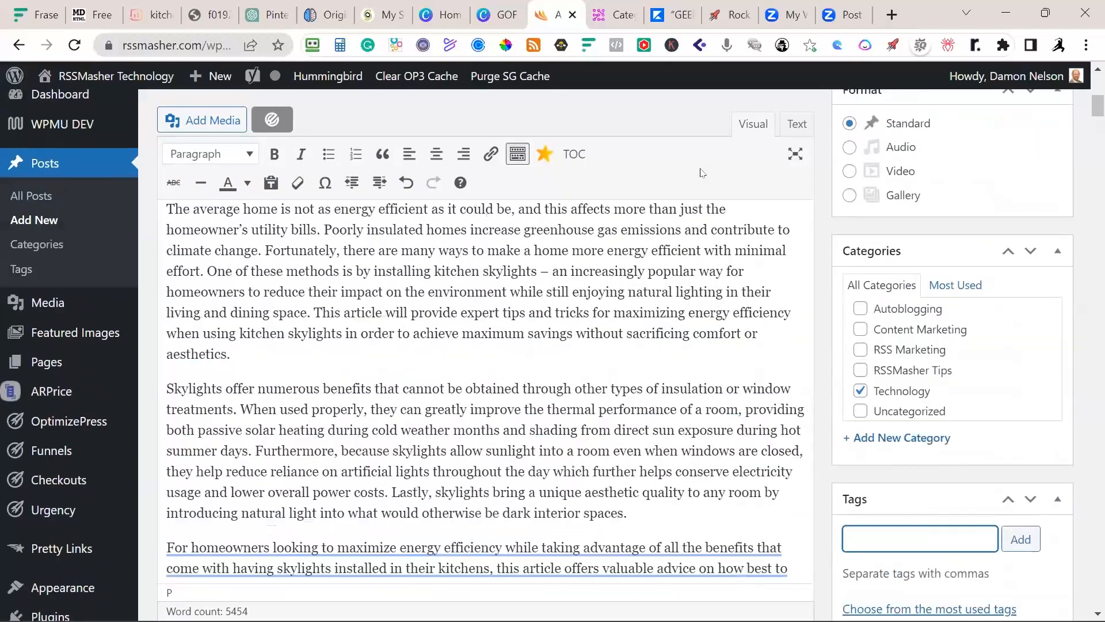
pyautogui.scroll(-9, 701, 173)
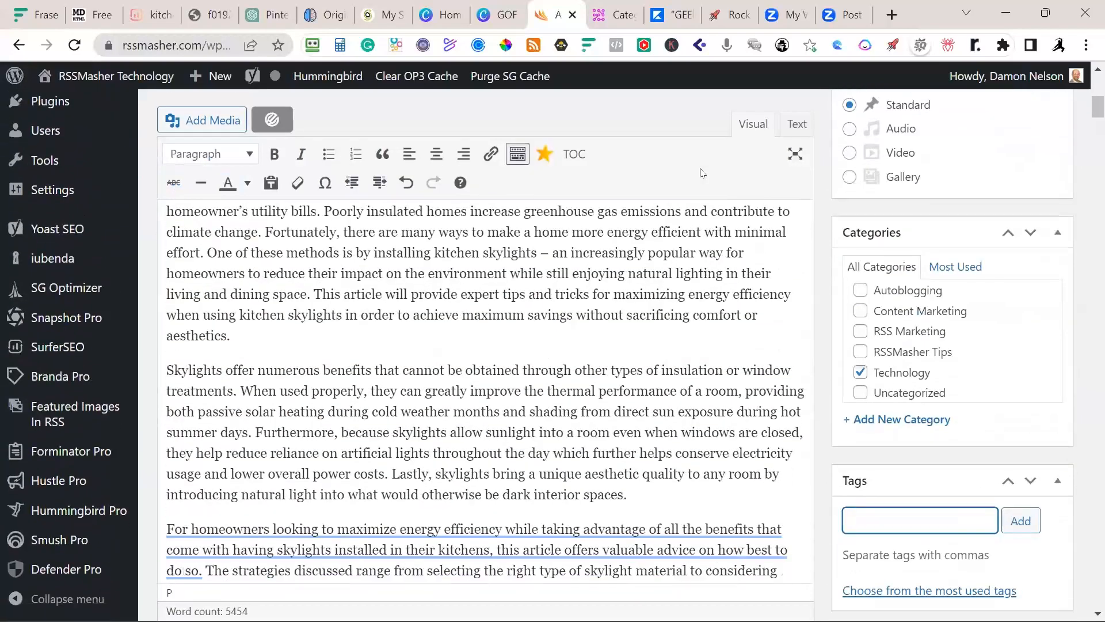
pyautogui.scroll(6, 382, 511)
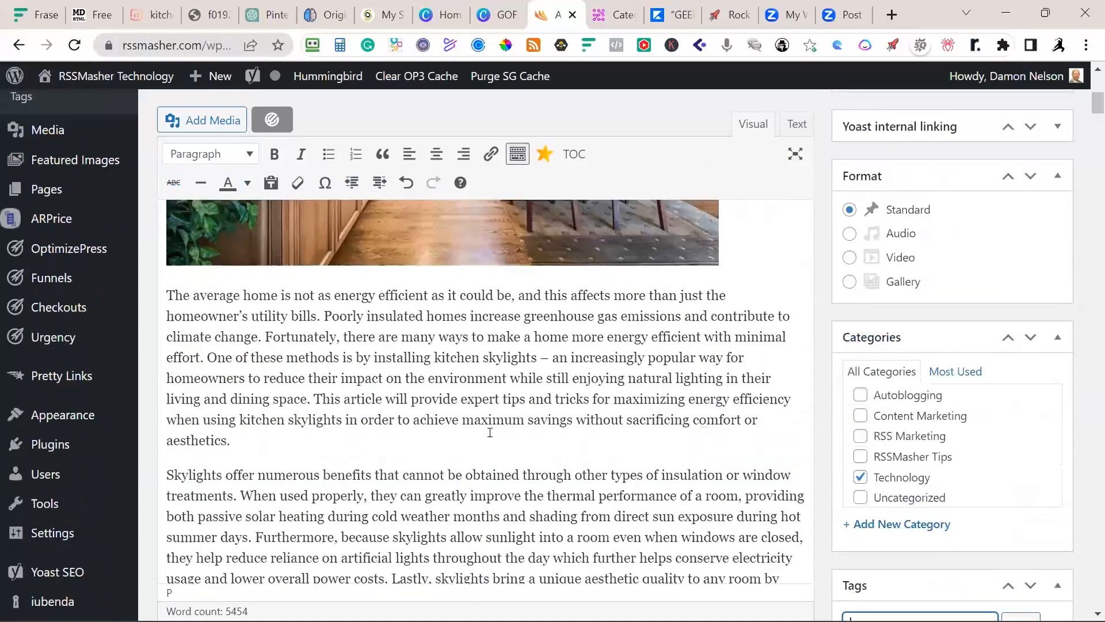
pyautogui.scroll(2, 573, 484)
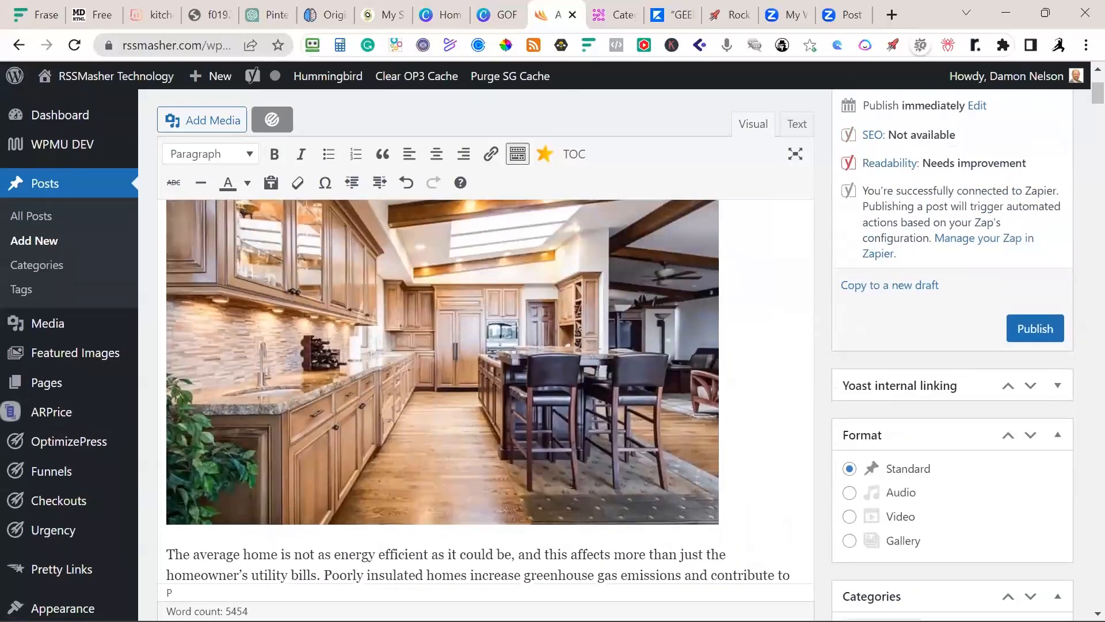
pyautogui.scroll(3, 573, 485)
pyautogui.scroll(-3, 573, 485)
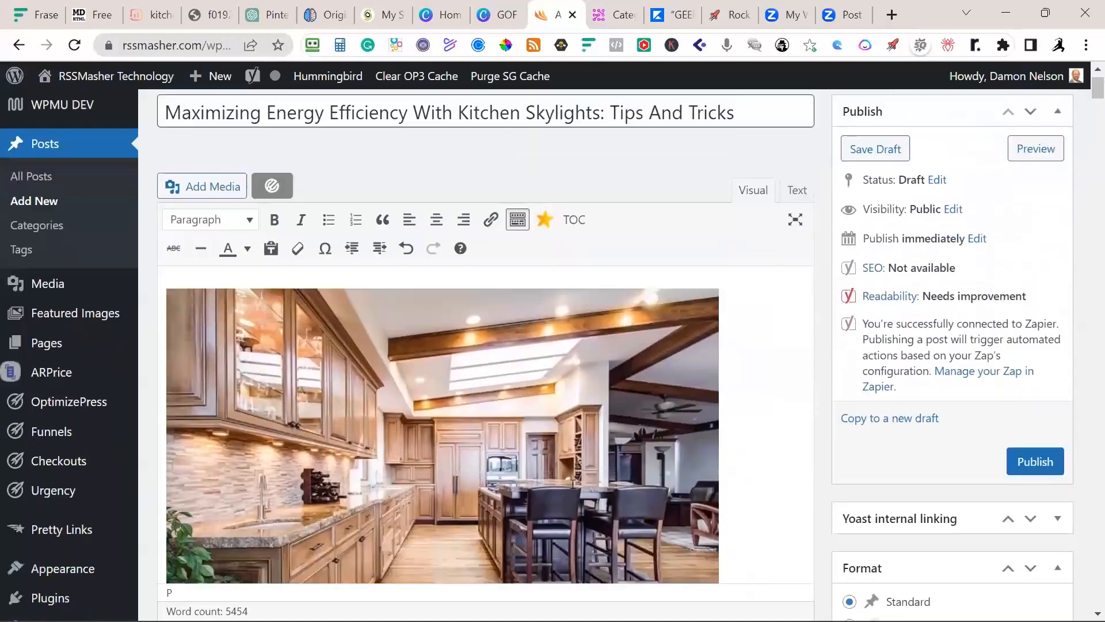
pyautogui.scroll(-5, 572, 485)
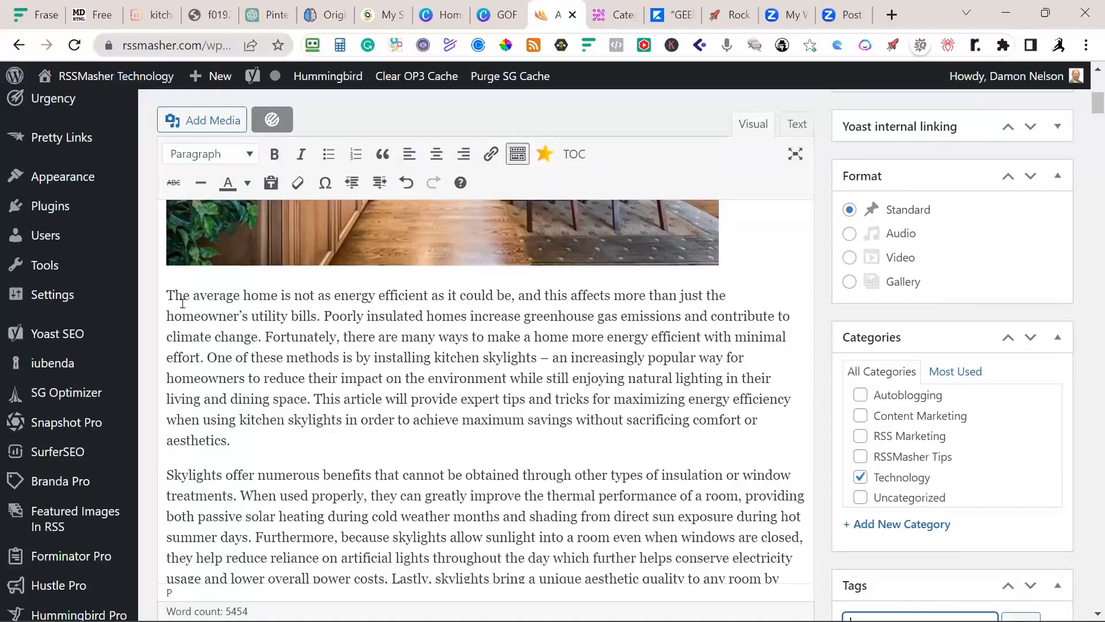
pyautogui.scroll(-15, 182, 303)
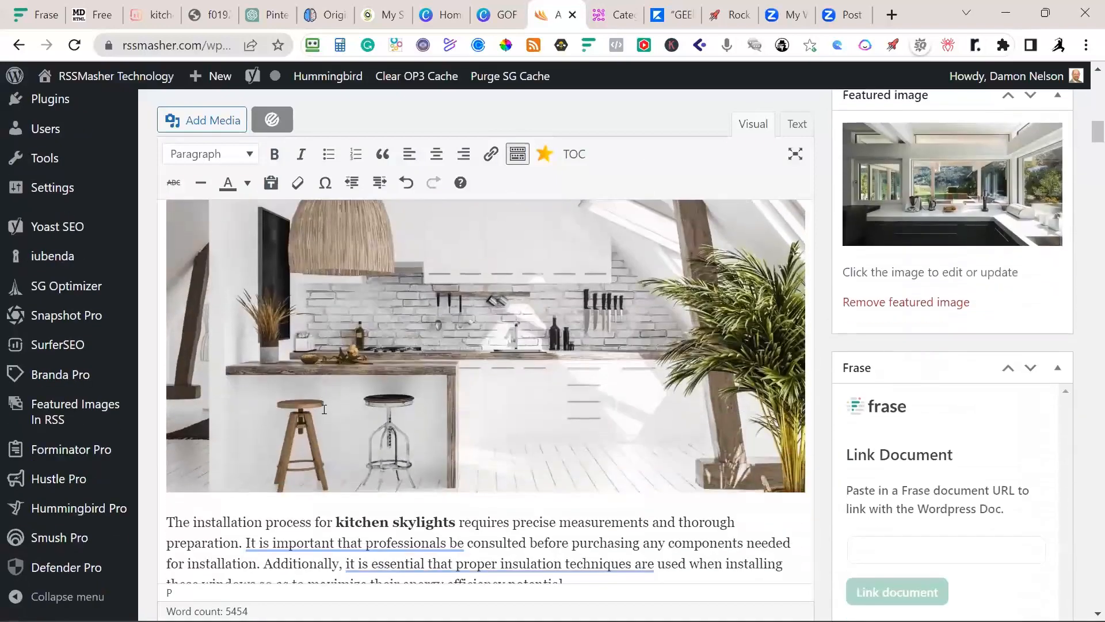
pyautogui.scroll(-8, 324, 409)
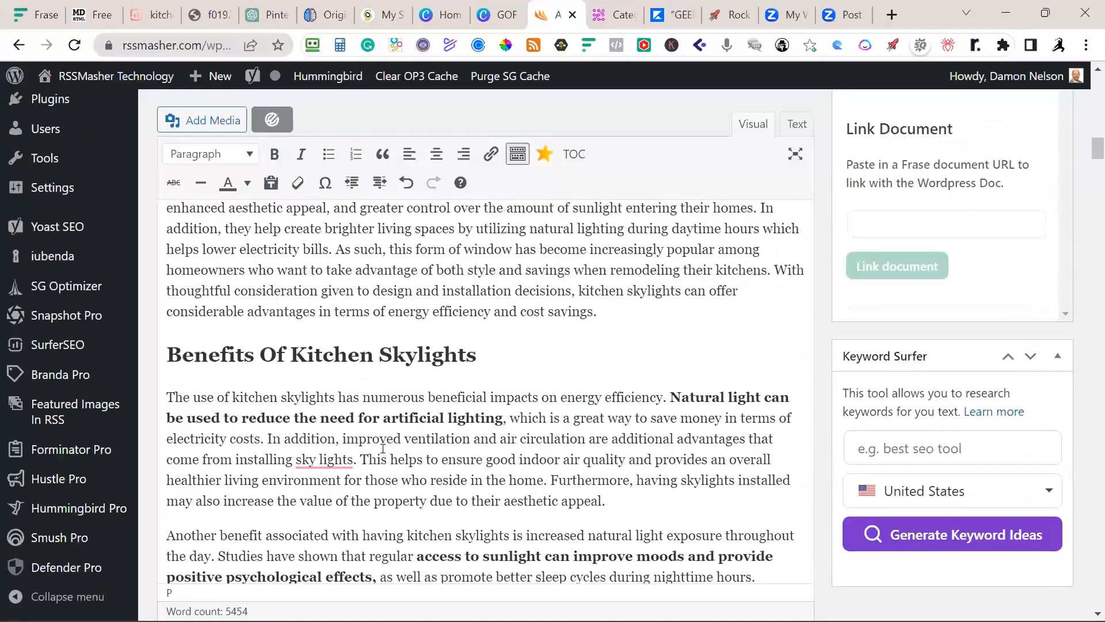
pyautogui.scroll(20, 431, 414)
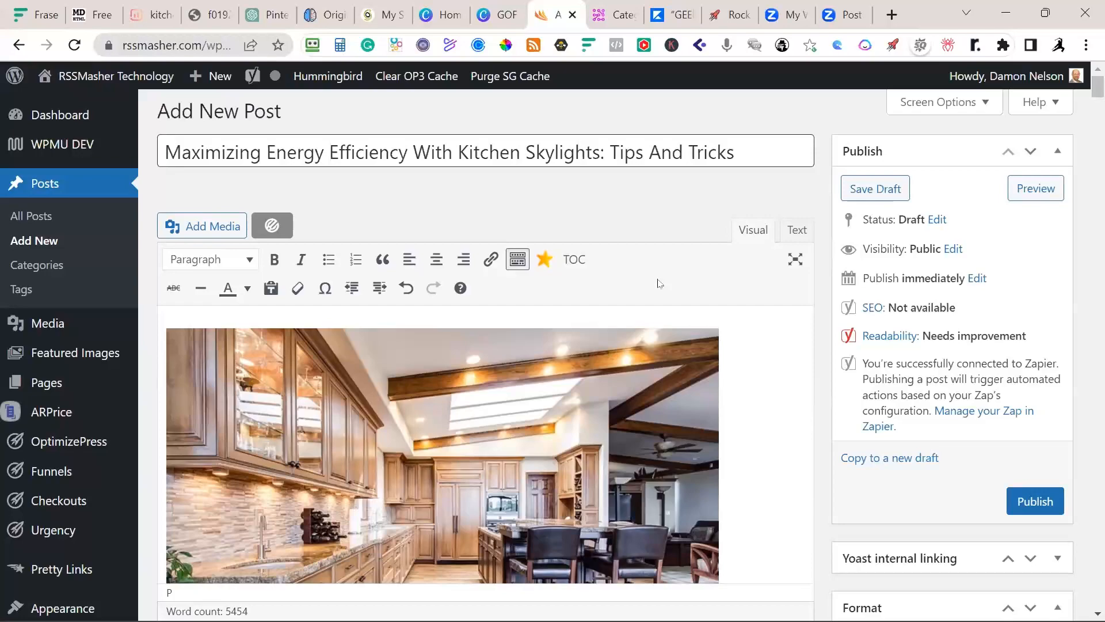
pyautogui.scroll(-8, 659, 283)
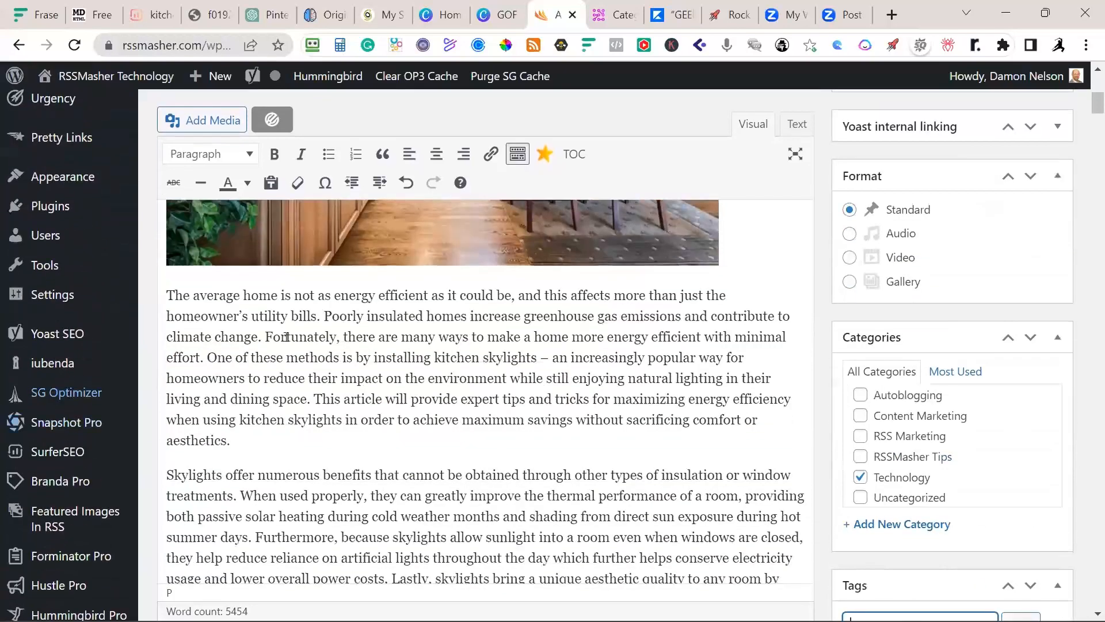
pyautogui.scroll(-5, 376, 534)
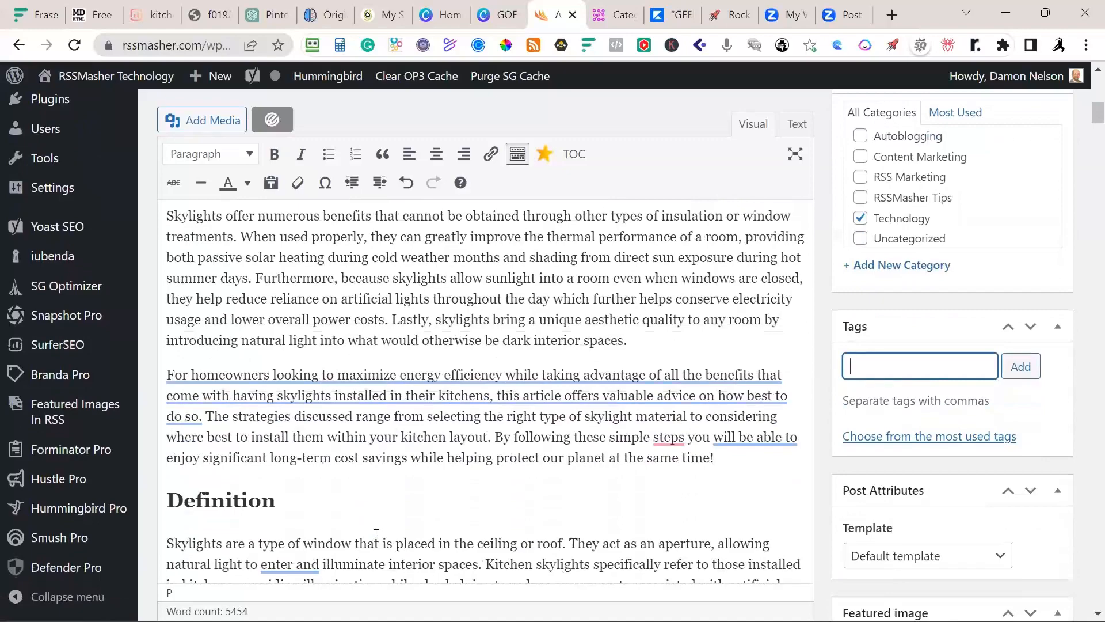
pyautogui.scroll(14, 376, 534)
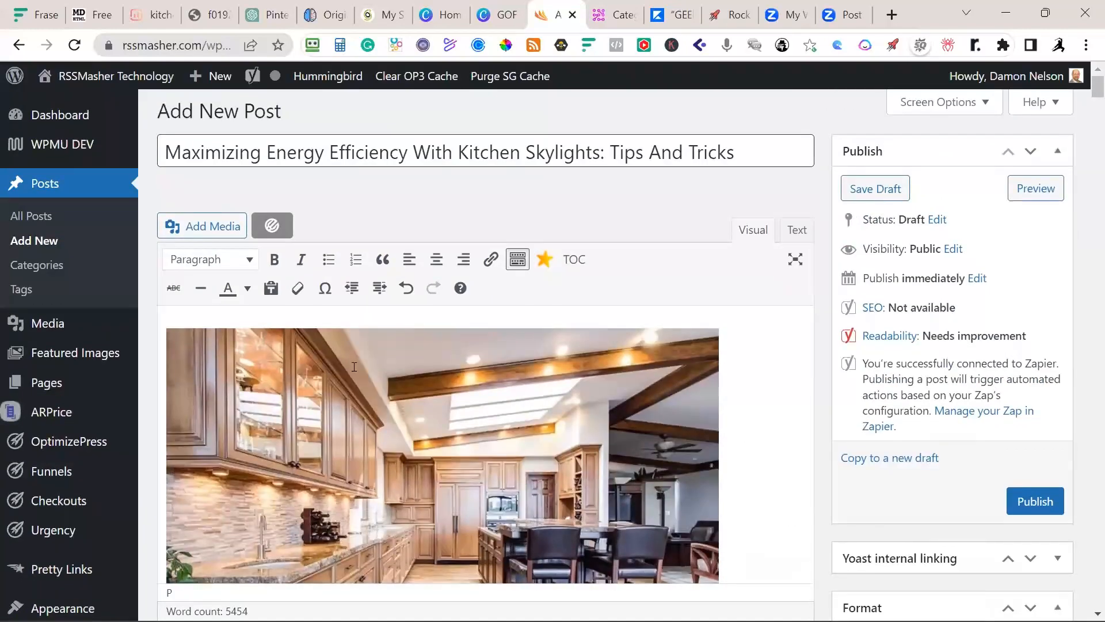
# Switch to Remote Desktop Connection, connect to the saved remote computer and bring its session to the front
pyautogui.hotkey('alt', 'Tab')
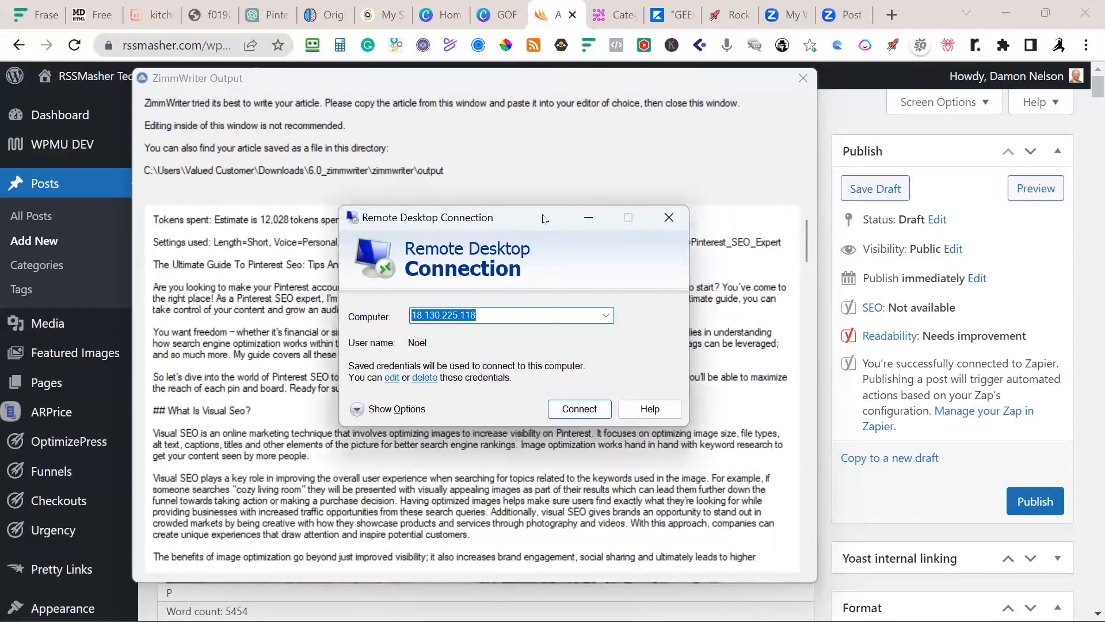
pyautogui.moveTo(542, 219); pyautogui.dragTo(535, 200)
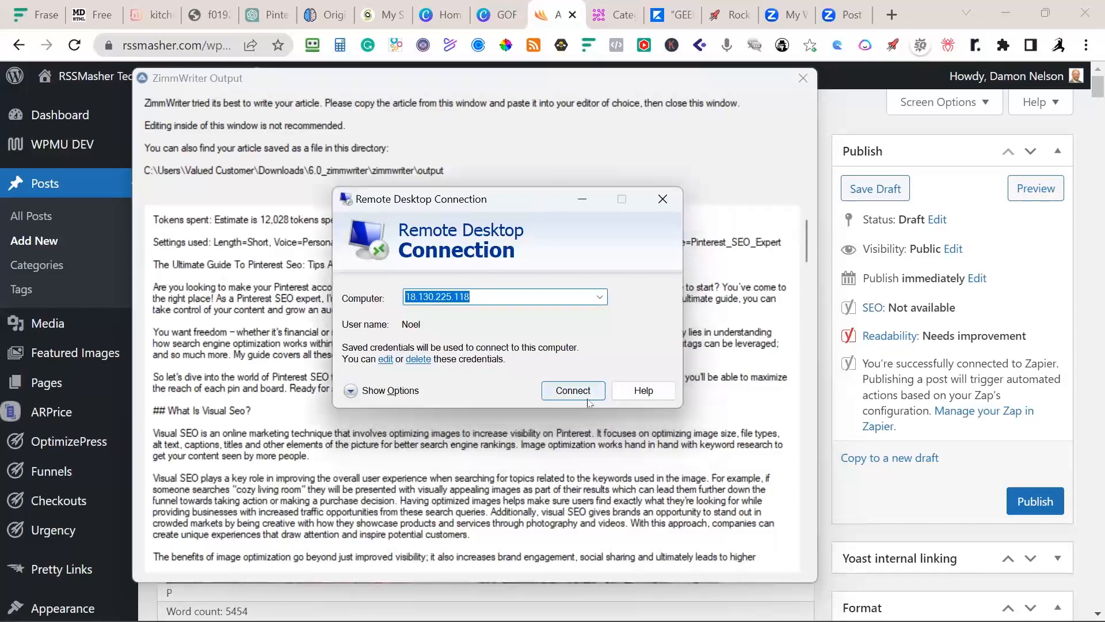
pyautogui.click(583, 394)
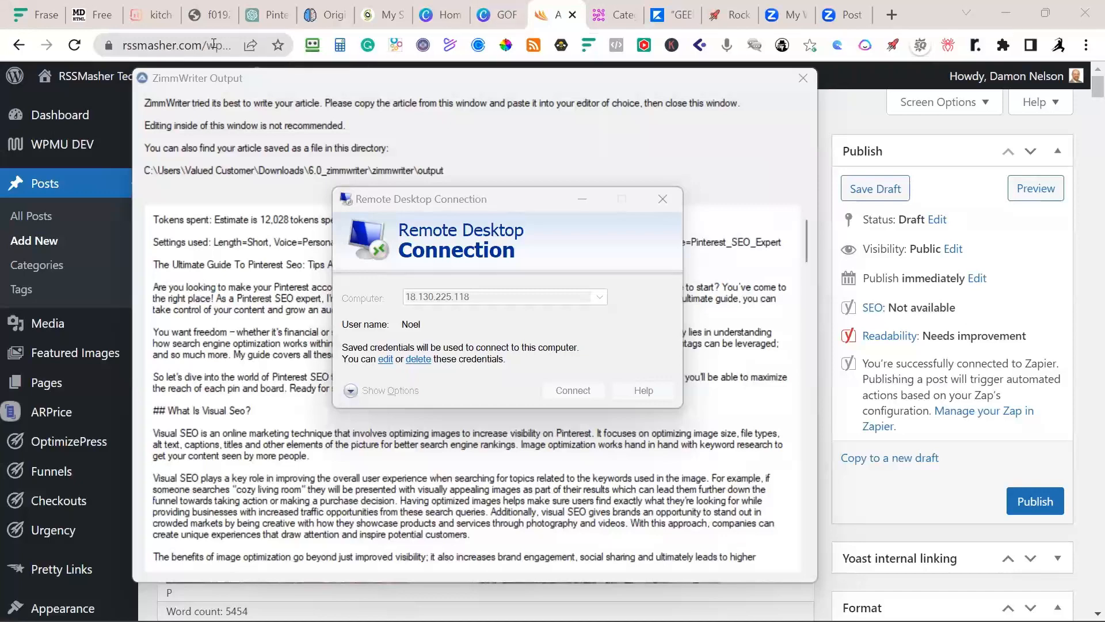
pyautogui.click(829, 19)
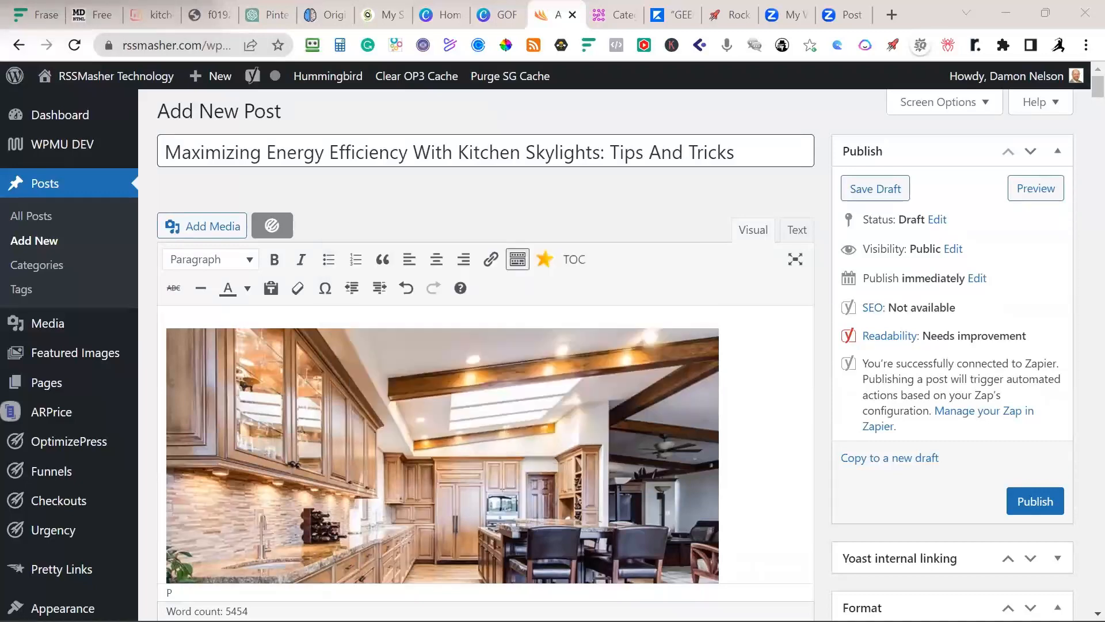
pyautogui.hotkey('alt', 'Tab')
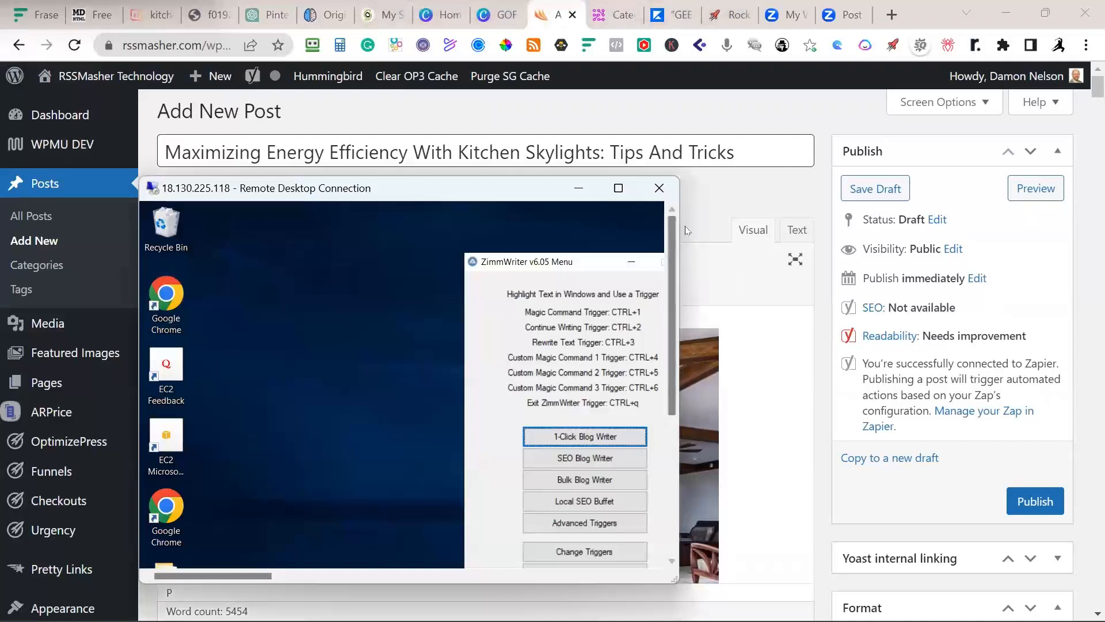
# Enlarge the remote session to full screen and move the ZimmWriter menu towards the middle of the remote desktop
pyautogui.moveTo(680, 228); pyautogui.dragTo(1045, 230)
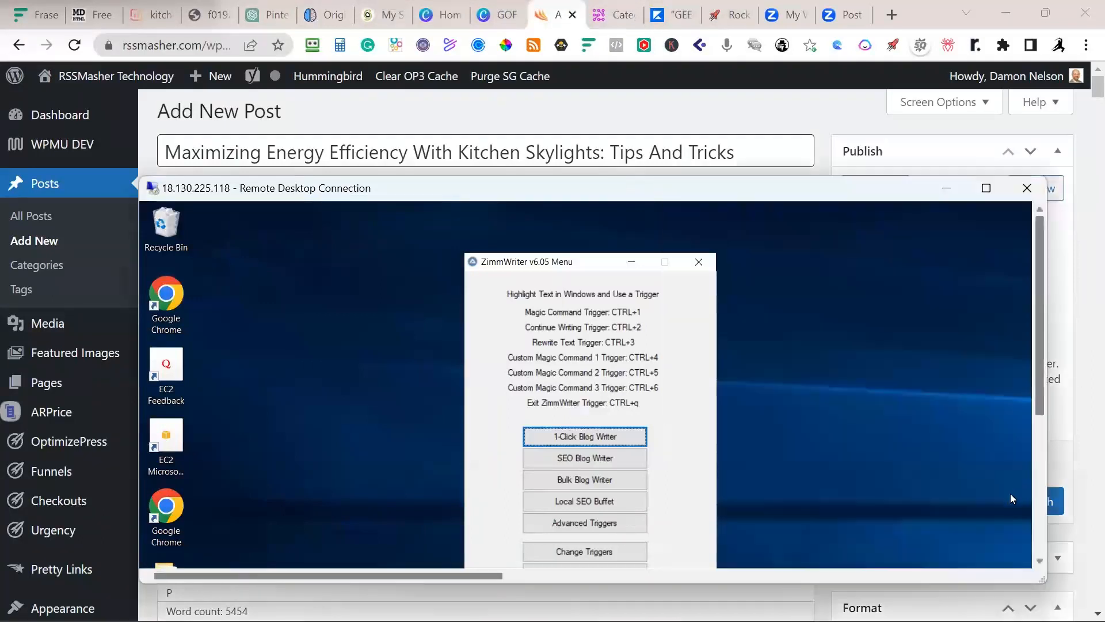
pyautogui.doubleClick(928, 585)
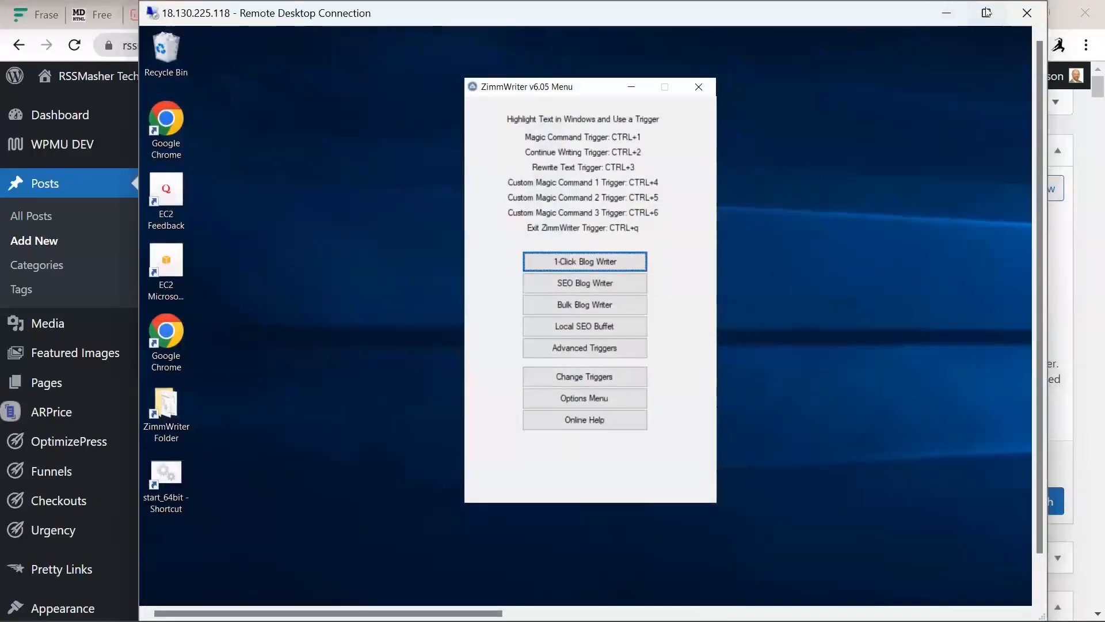
pyautogui.click(987, 13)
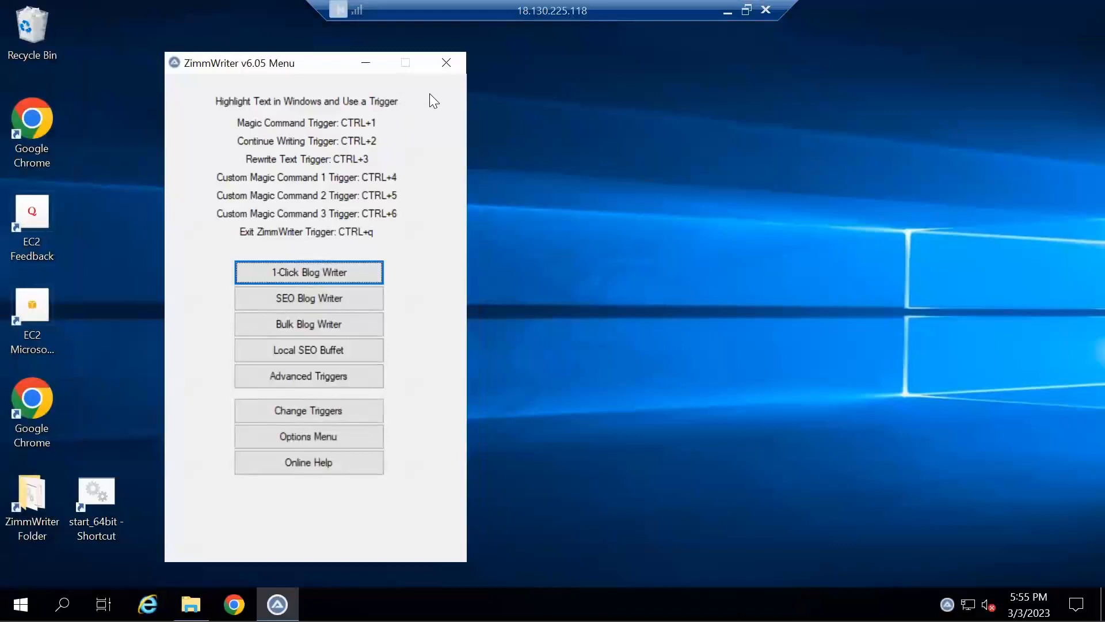
pyautogui.moveTo(391, 66); pyautogui.dragTo(518, 60)
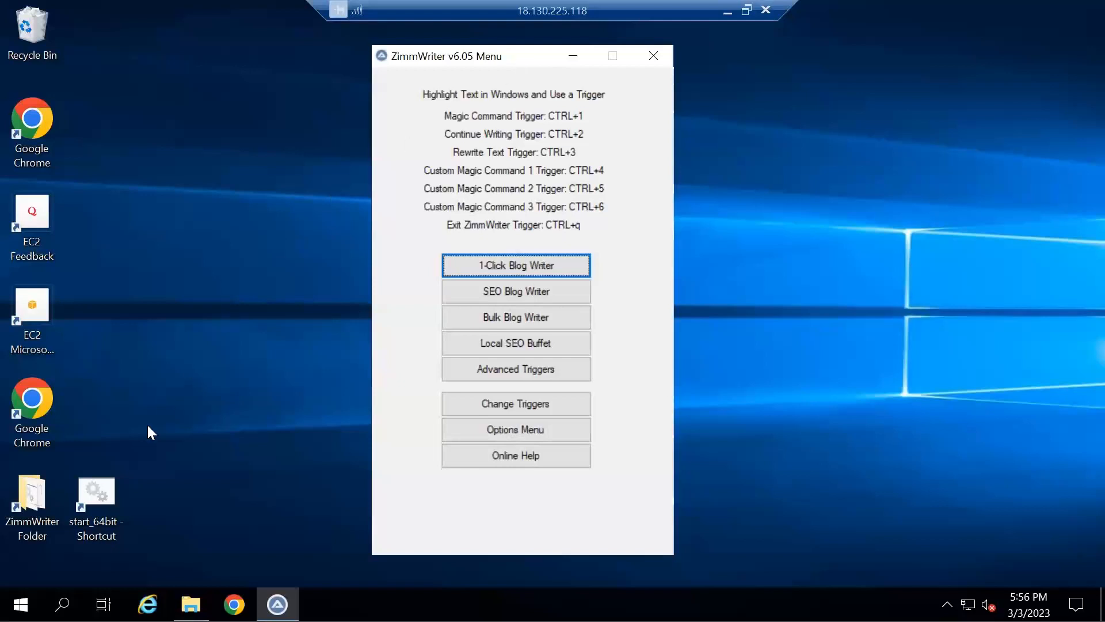
# Open the how_to_wash_a_dog article from the ZimmWriter output folder, examine its text and close it
pyautogui.doubleClick(30, 488)
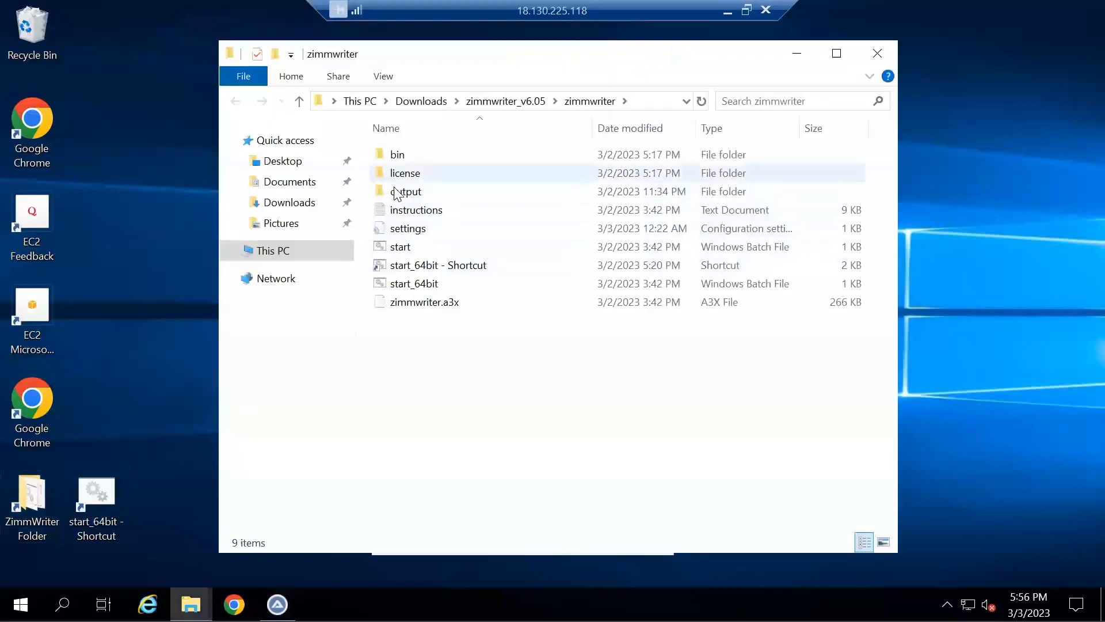
pyautogui.doubleClick(406, 195)
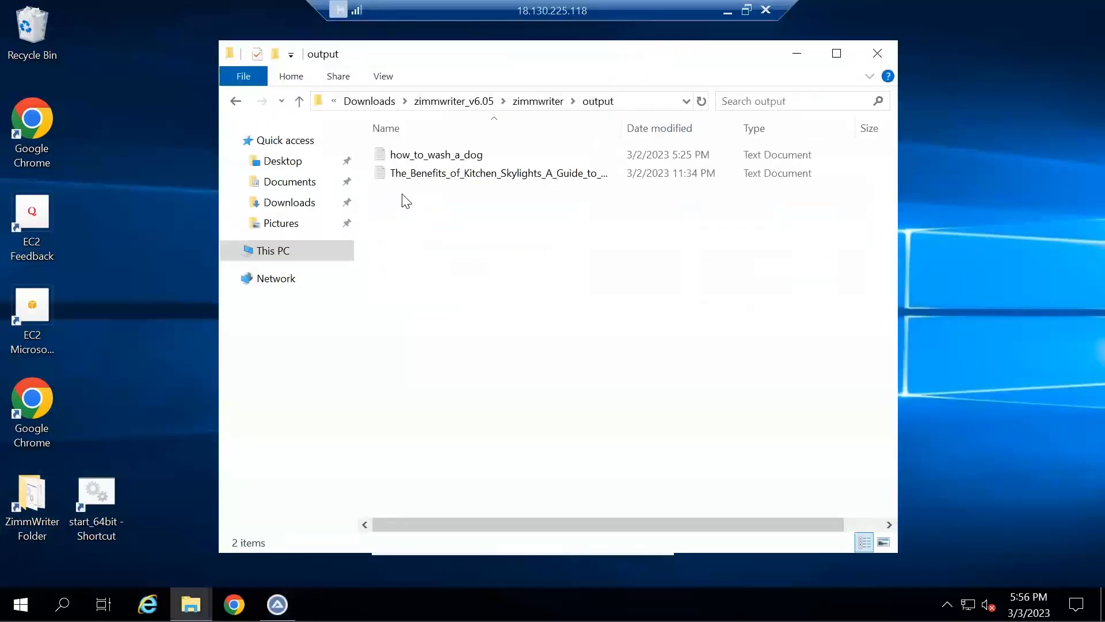
pyautogui.click(426, 158)
pyautogui.doubleClick(427, 158)
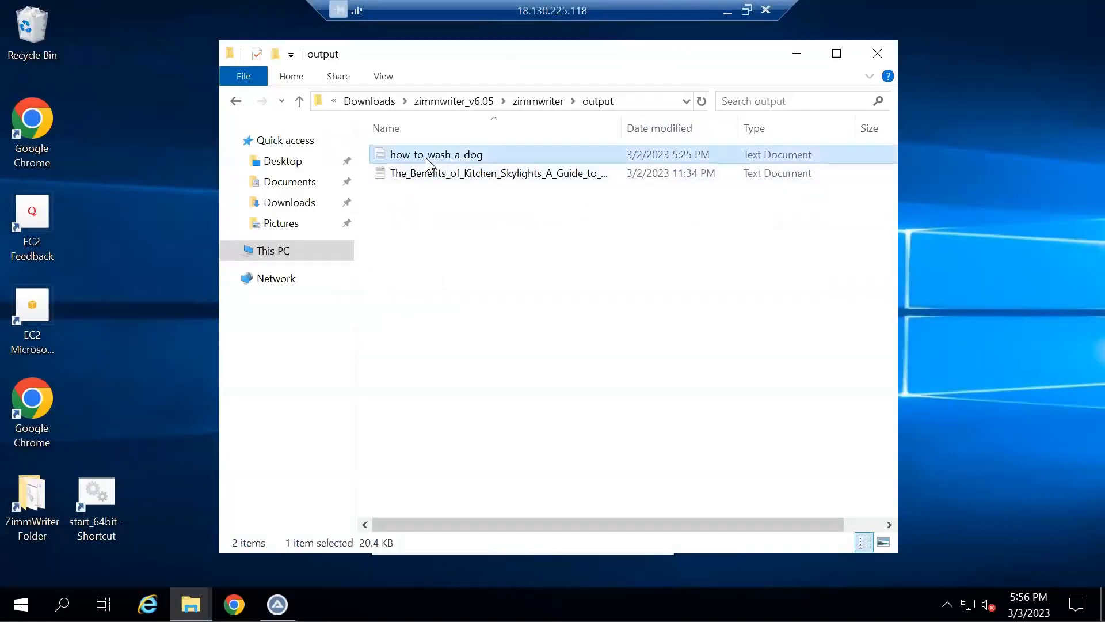
pyautogui.click(214, 217)
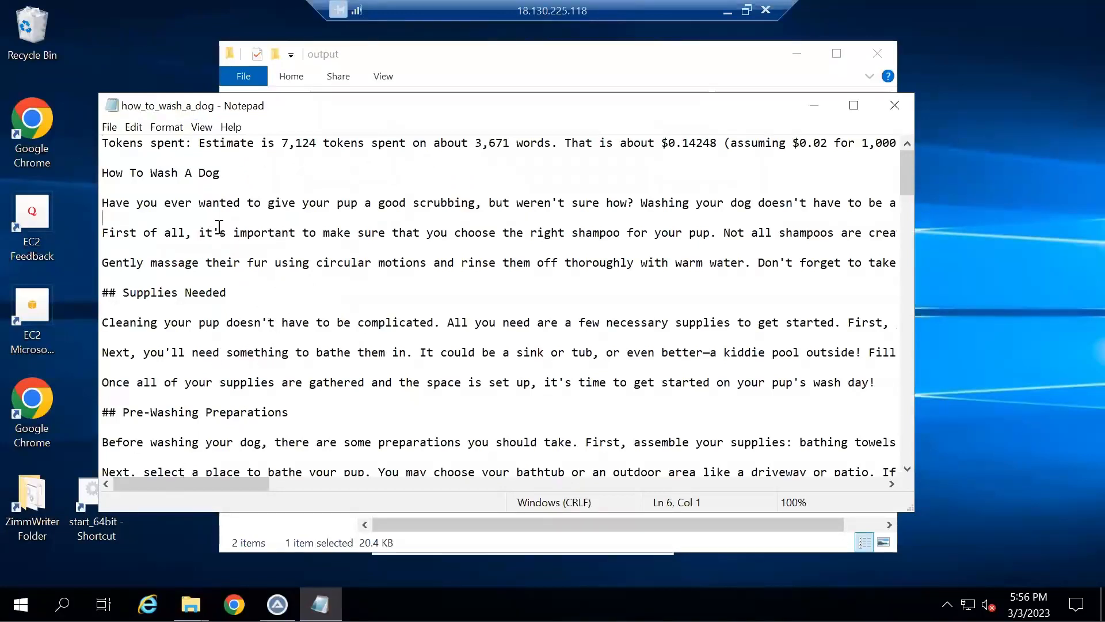
pyautogui.click(896, 109)
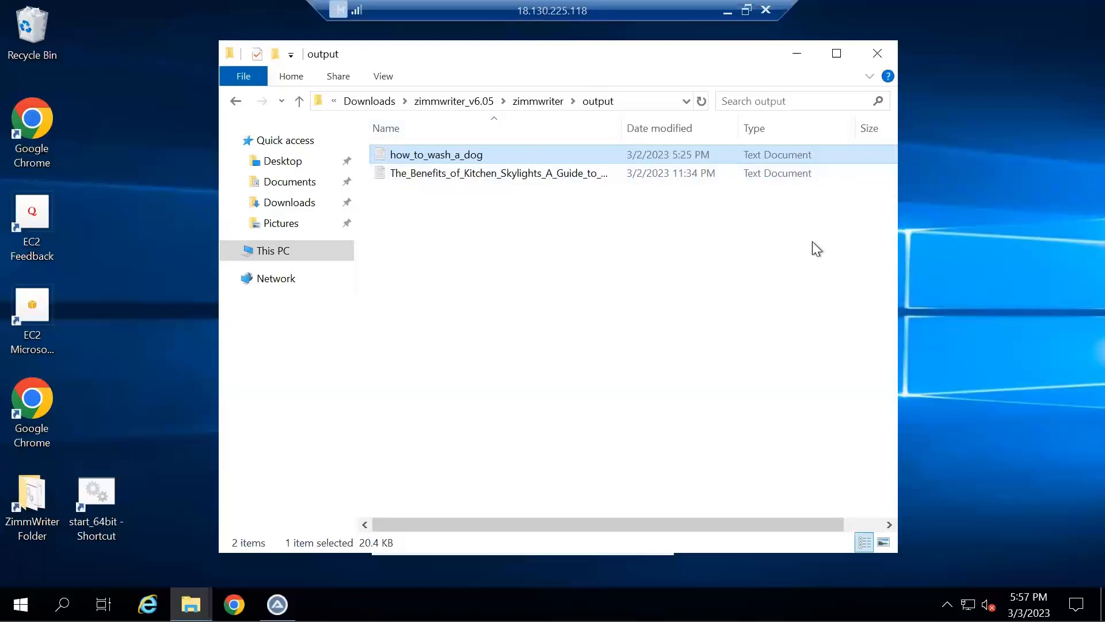
# Minimize the remote session, switch to the local Notepad and close it without saving the changes to its open documents
pyautogui.click(728, 11)
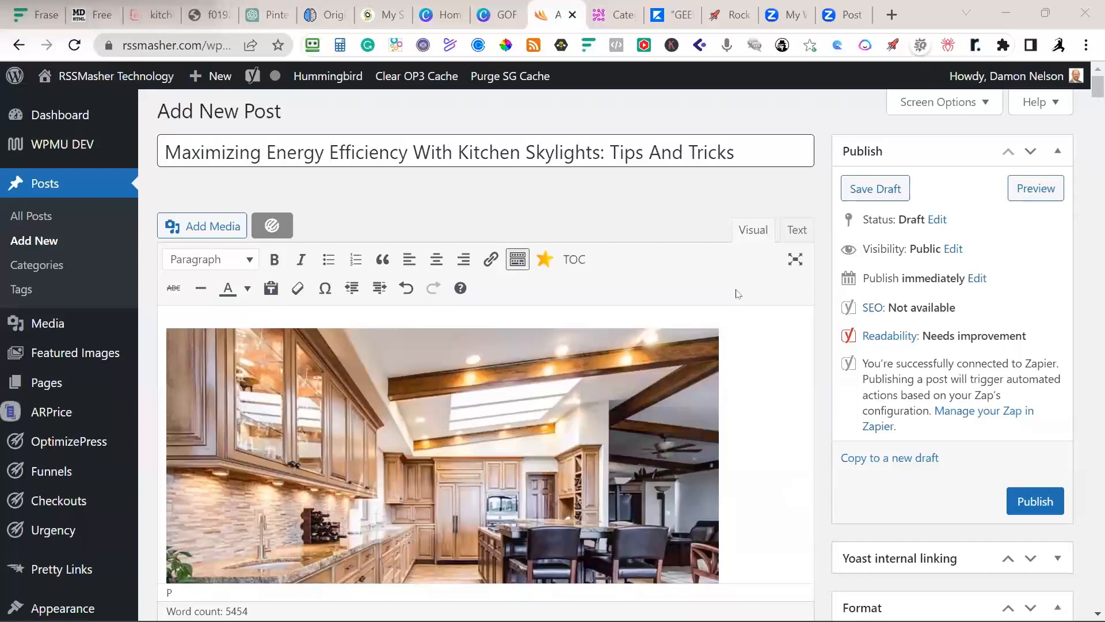
pyautogui.hotkey('alt', 'Tab')
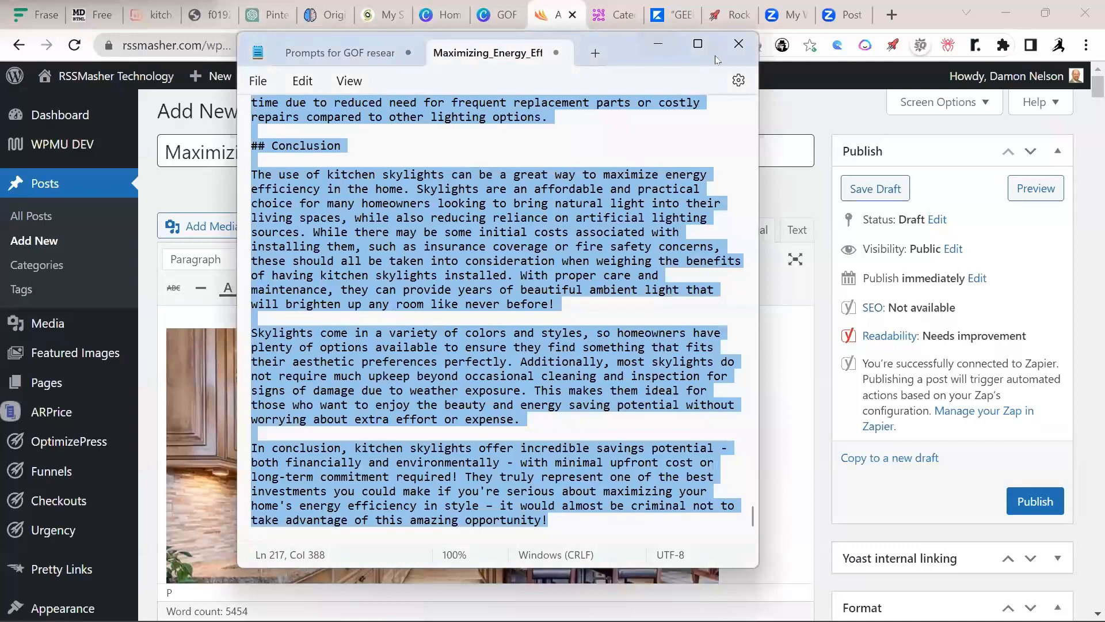
pyautogui.click(738, 43)
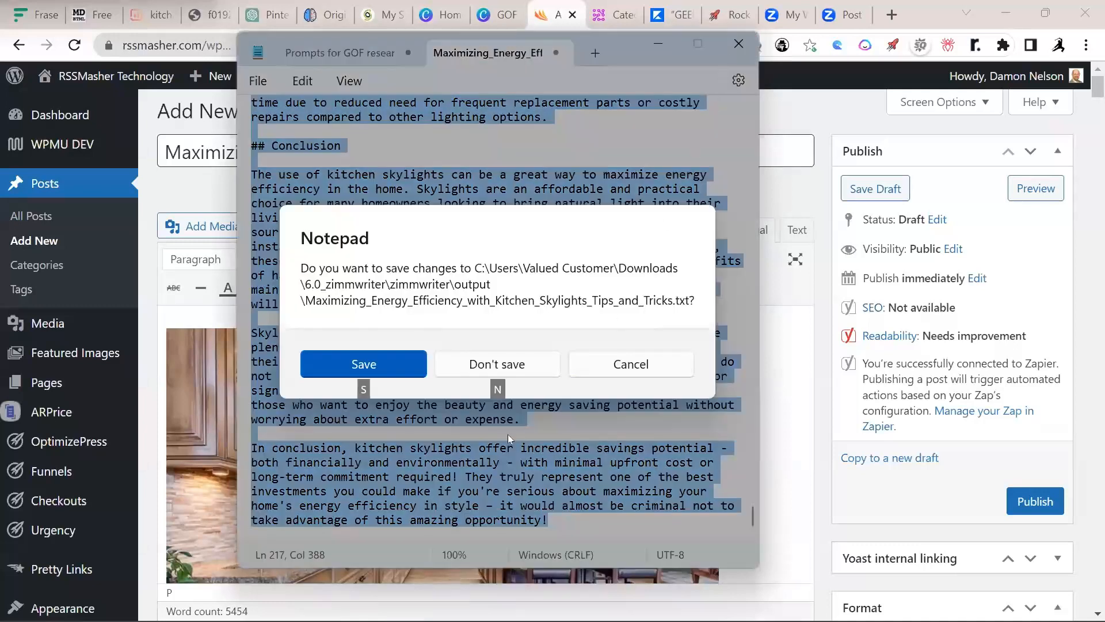
pyautogui.click(505, 368)
pyautogui.click(498, 357)
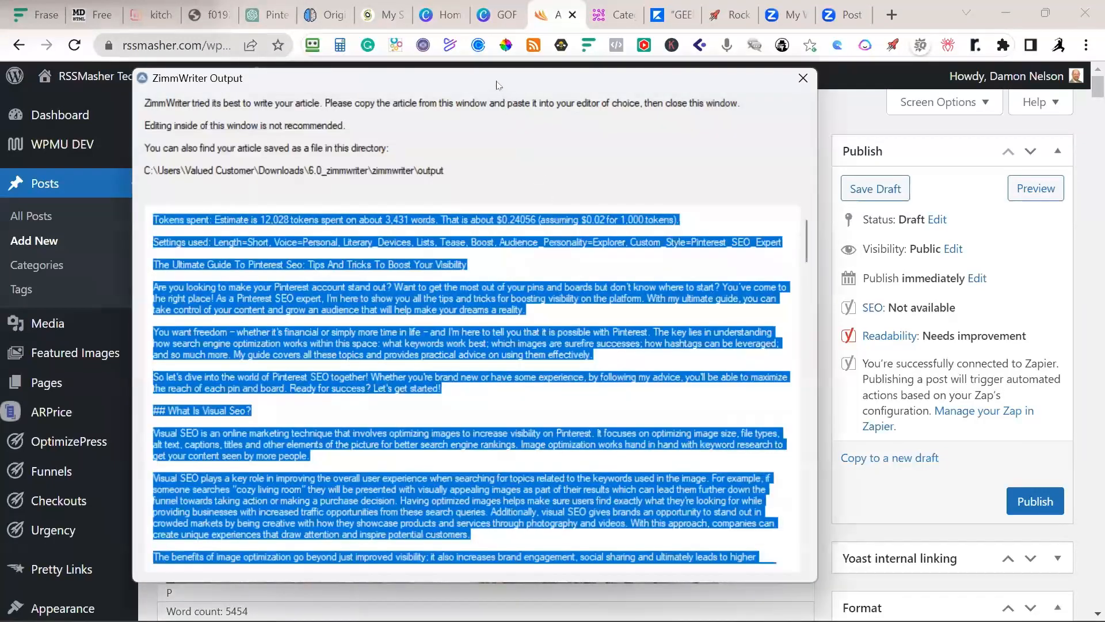
# Reposition the ZimmWriter Output window and clear the text selection to examine the Pinterest SEO article
pyautogui.moveTo(502, 89); pyautogui.dragTo(547, 90)
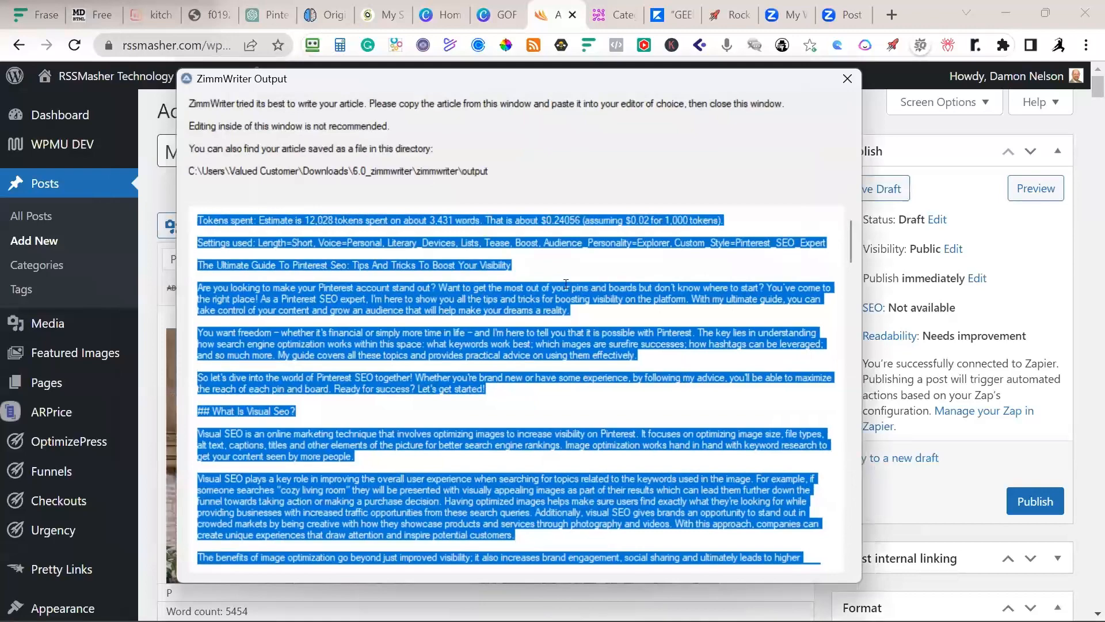
pyautogui.click(546, 275)
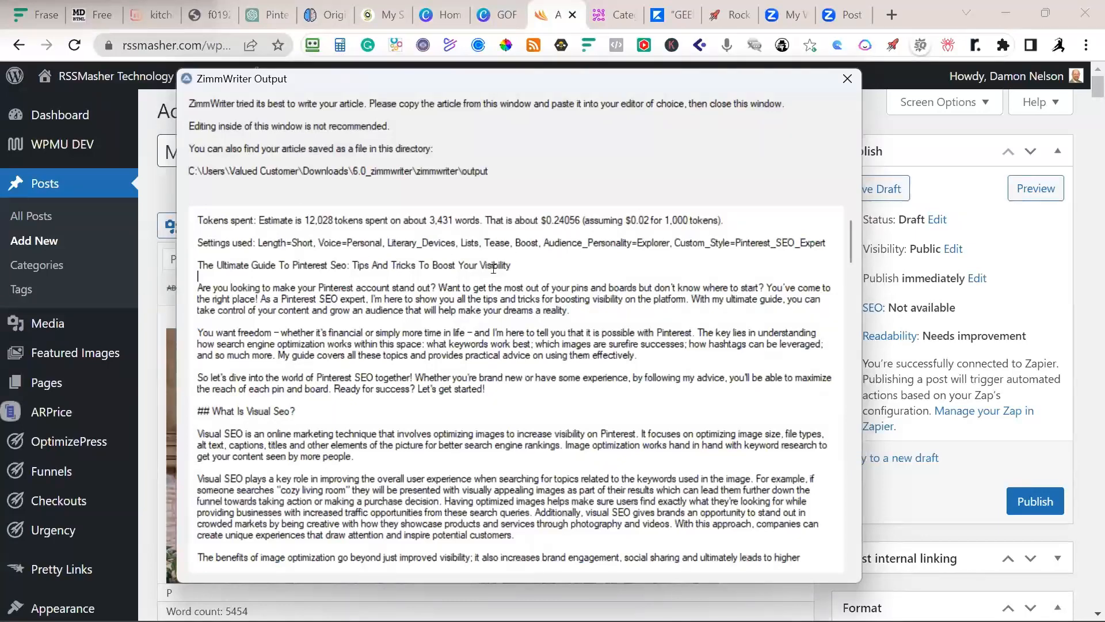
# Mark the Pinterest SEO article's title as a top-level Markdown heading by adding # in front of it
pyautogui.click(201, 266)
pyautogui.write('#')
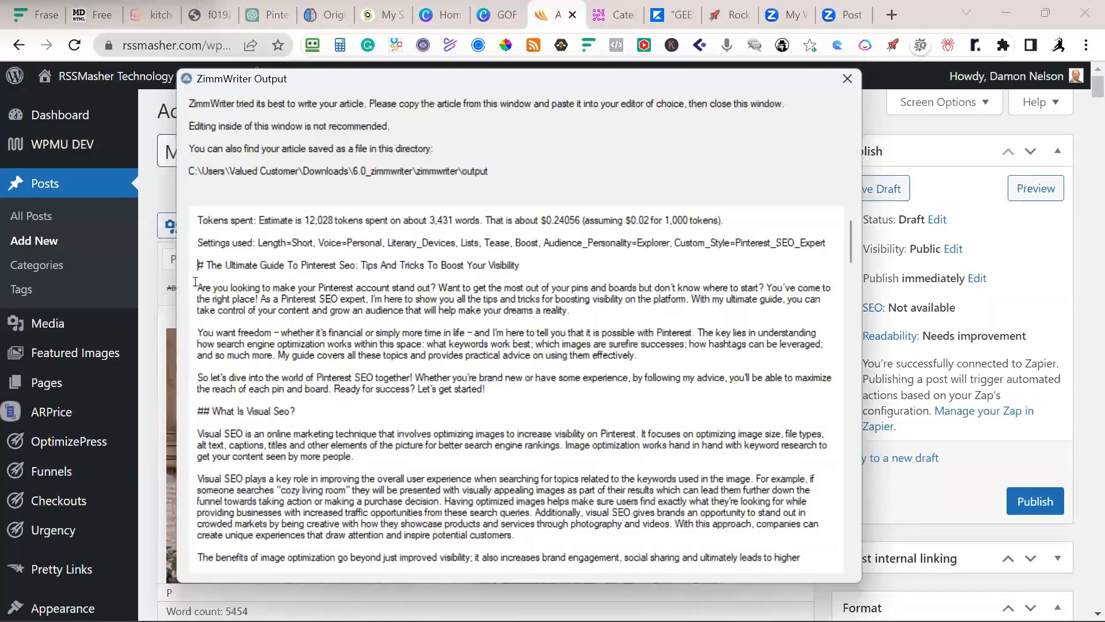
pyautogui.hotkey('ctrl', 'a')
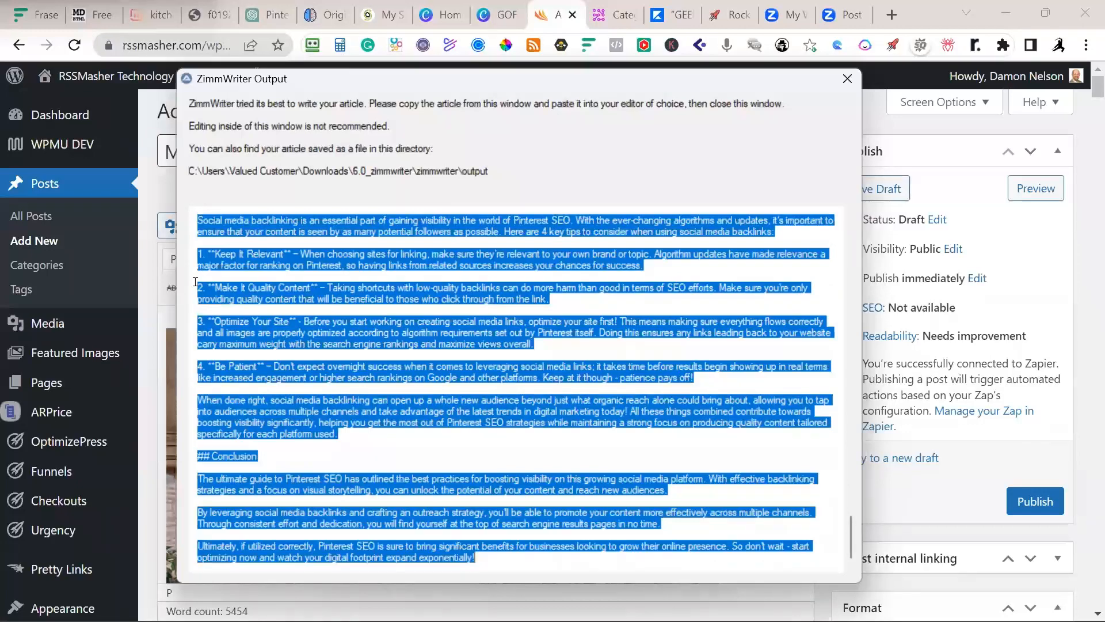
pyautogui.press('Right')
pyautogui.click(273, 329)
pyautogui.scroll(4, 273, 328)
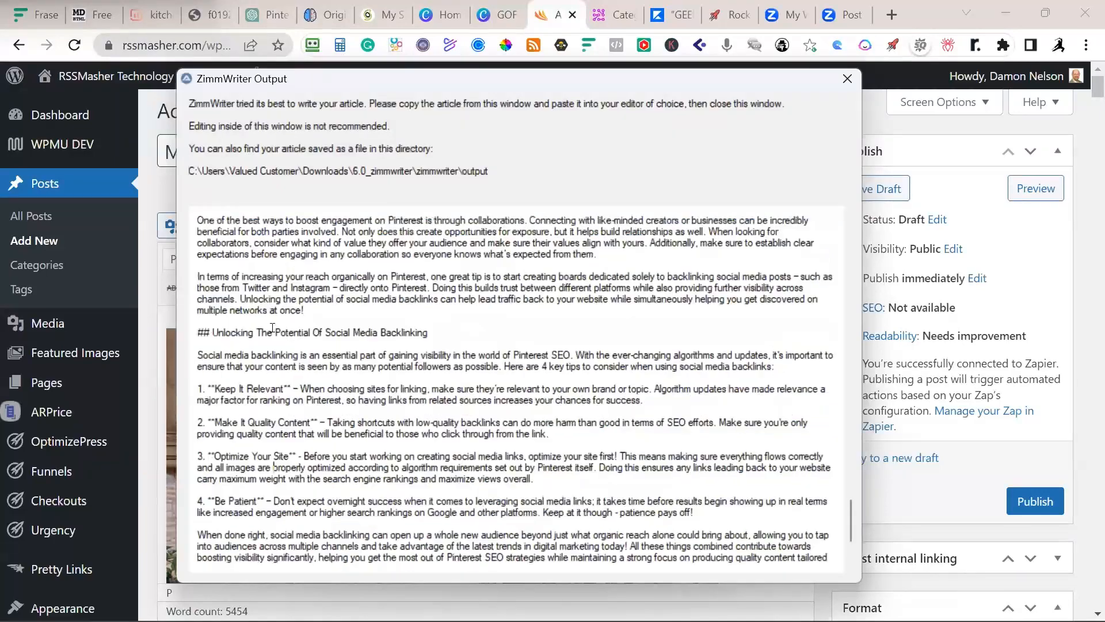
pyautogui.scroll(15, 273, 328)
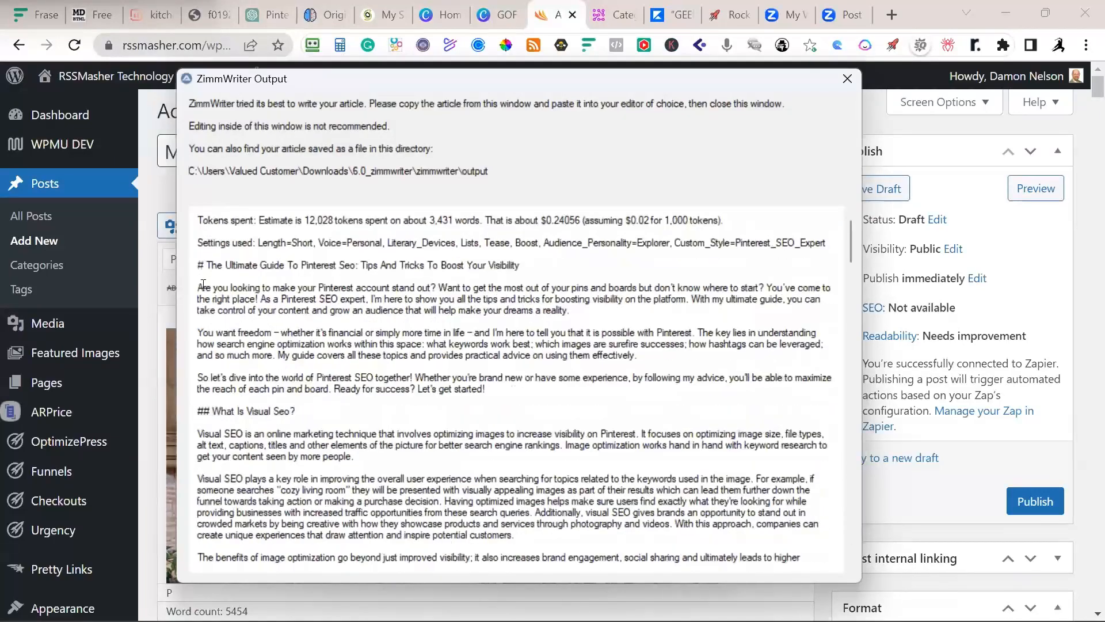
# Copy the article from its title to its end and paste it over the existing Markdown in the Markdown to HTML converter
pyautogui.click(203, 266)
pyautogui.hotkey('ctrl', 'shift', 'End')
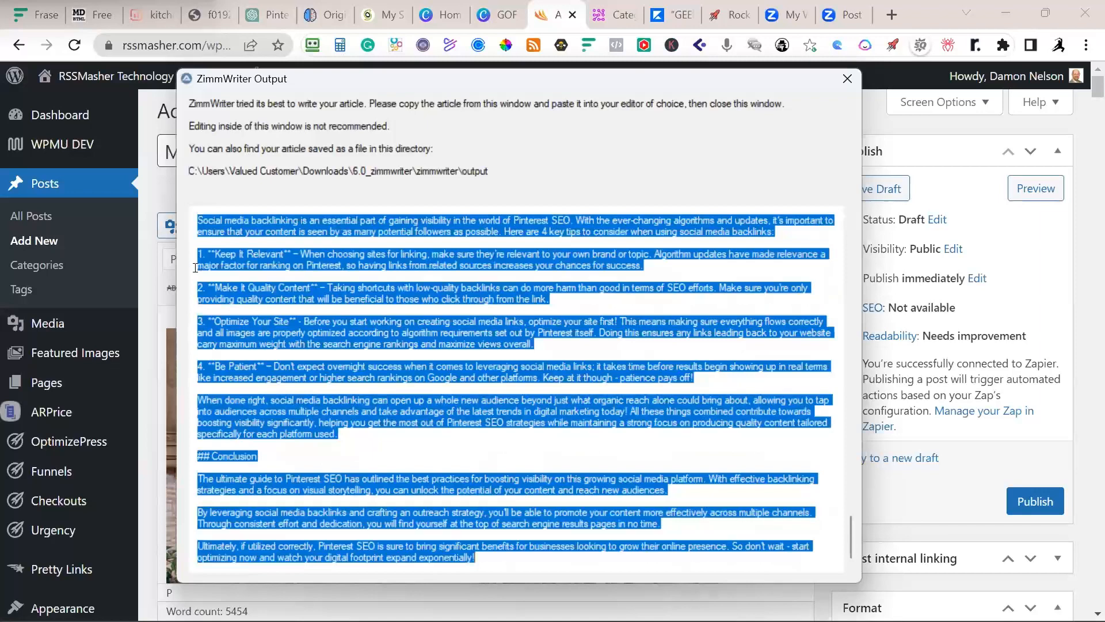
pyautogui.click(107, 16)
pyautogui.click(180, 389)
pyautogui.hotkey('ctrl', 'a')
pyautogui.press('Delete')
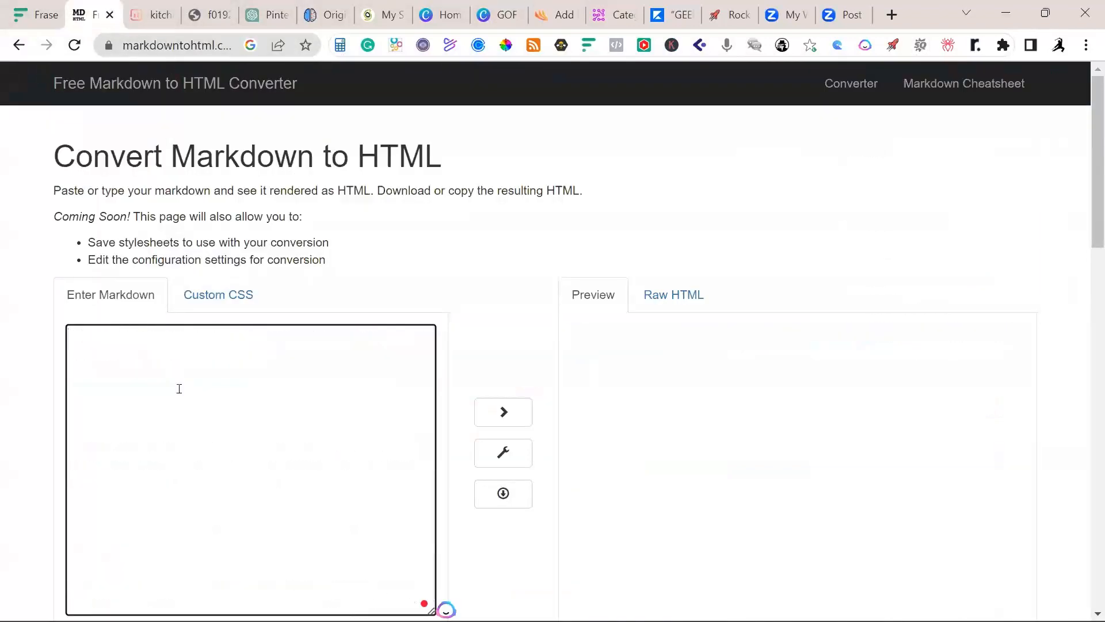
pyautogui.hotkey('ctrl', 'v')
# Copy the complete formatted article from the converter's HTML preview
pyautogui.scroll(-6, 825, 308)
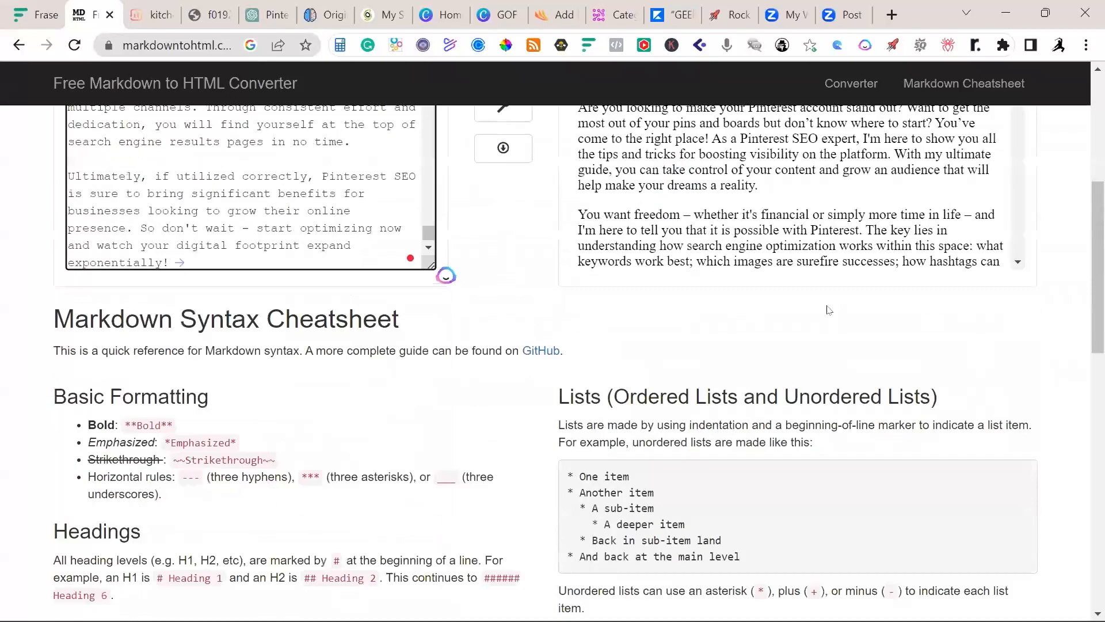
pyautogui.scroll(4, 828, 306)
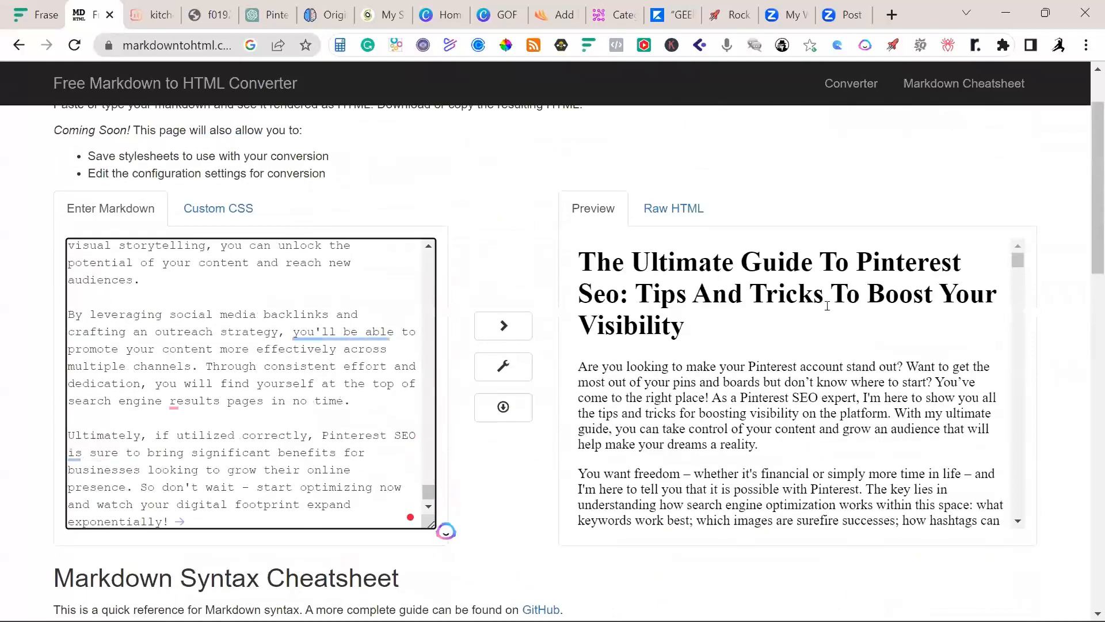
pyautogui.click(794, 360)
pyautogui.hotkey('ctrl', 'a')
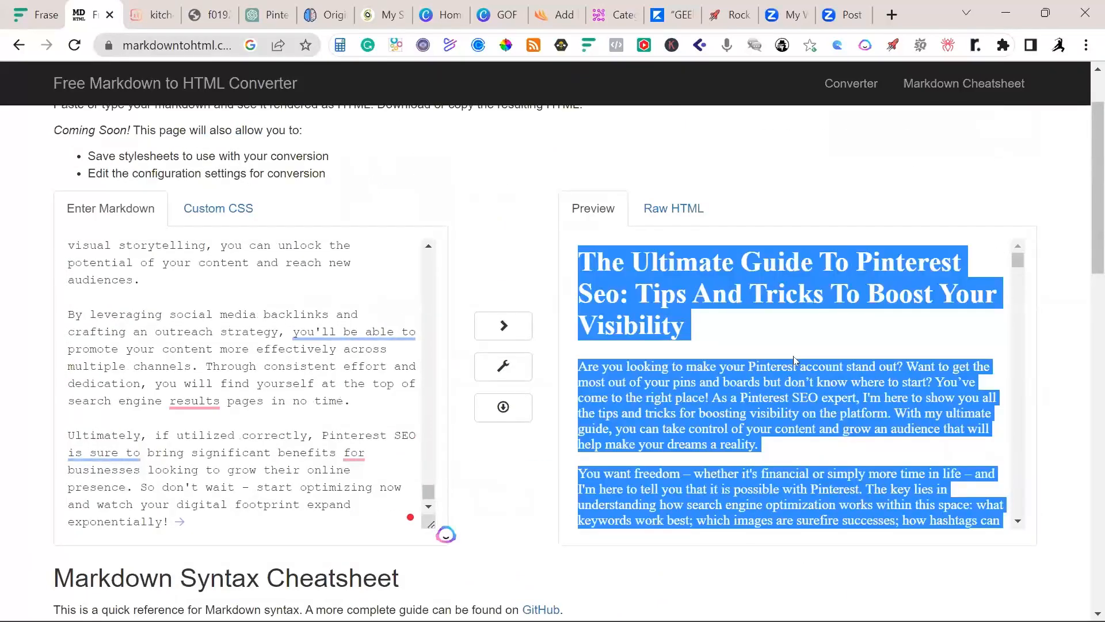
# Switch to Surfer and leave the kitchen skylights document for the Content Editor's keyword entry page
pyautogui.click(145, 13)
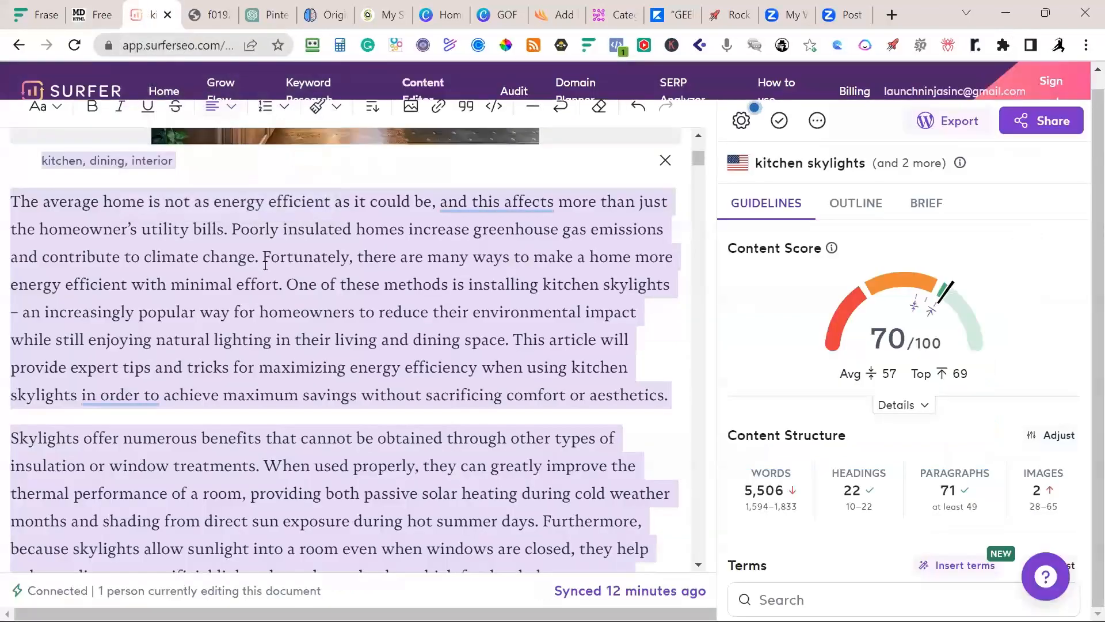
pyautogui.scroll(5, 264, 266)
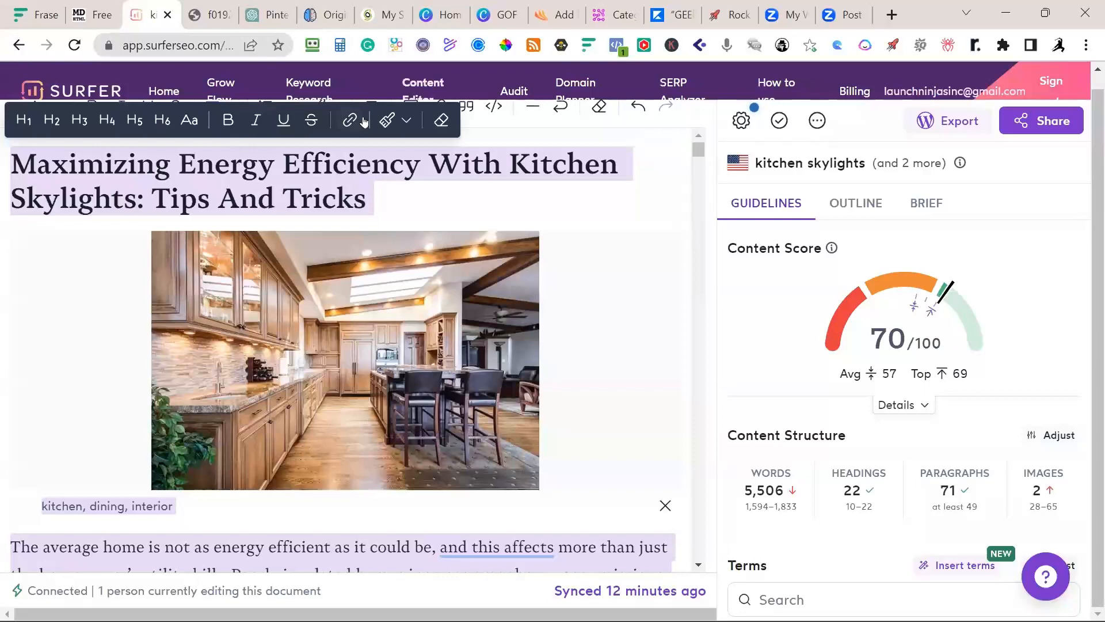
pyautogui.click(434, 90)
pyautogui.scroll(-1, 429, 153)
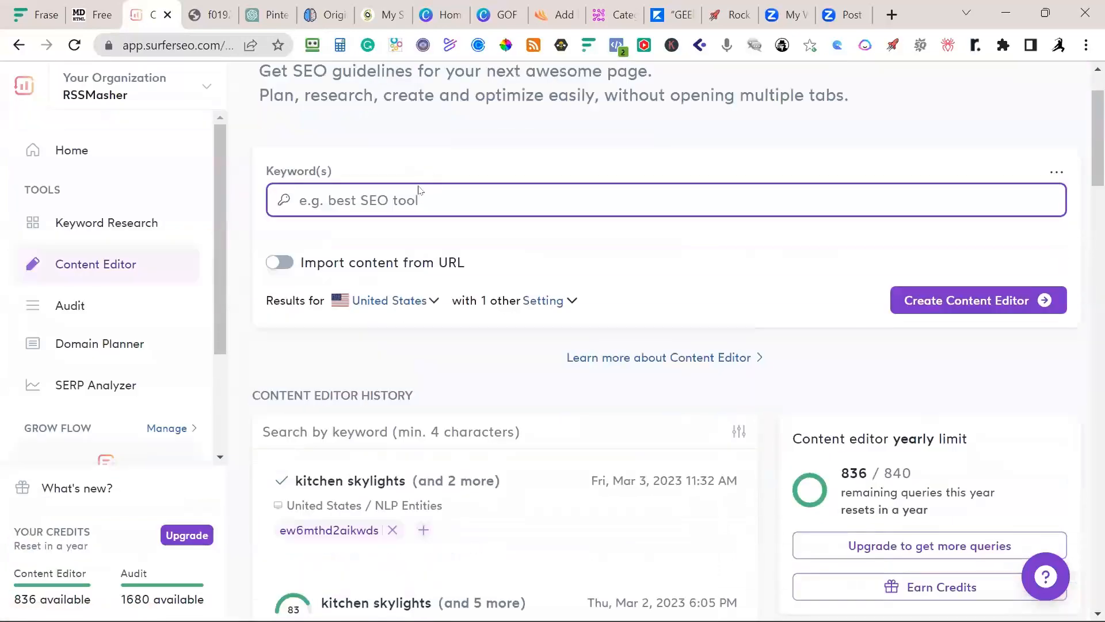
pyautogui.write('Visual SE')
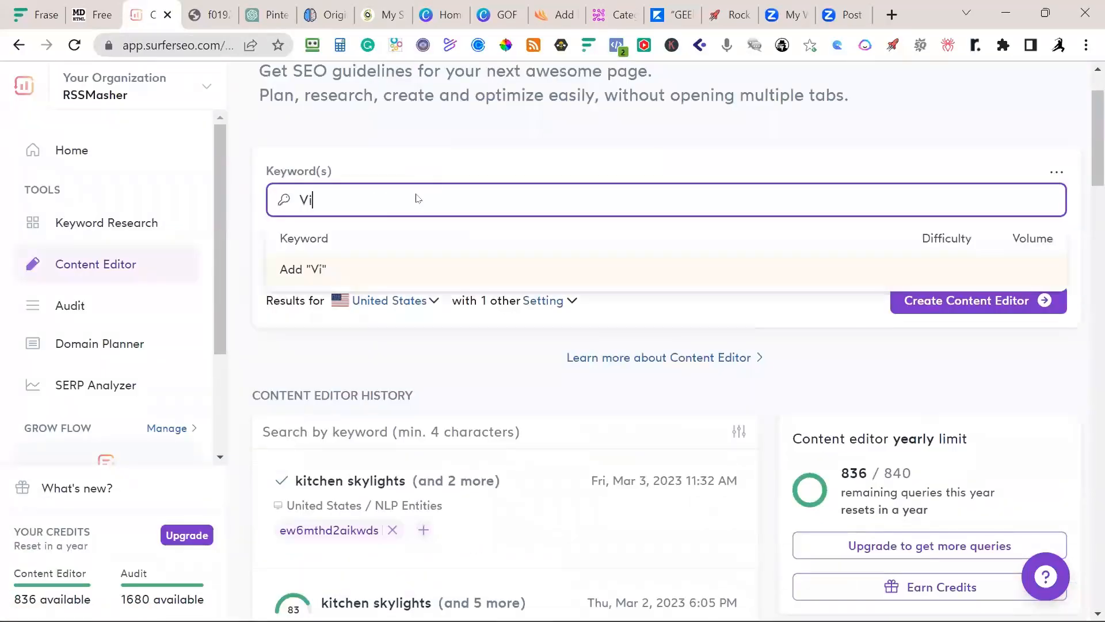
pyautogui.press('BackSpace')
pyautogui.press('BackSpace')
pyautogui.press('BackSpace')
pyautogui.press('BackSpace')
pyautogui.press('BackSpace')
pyautogui.press('BackSpace')
pyautogui.press('BackSpace')
pyautogui.press('BackSpace')
pyautogui.press('BackSpace')
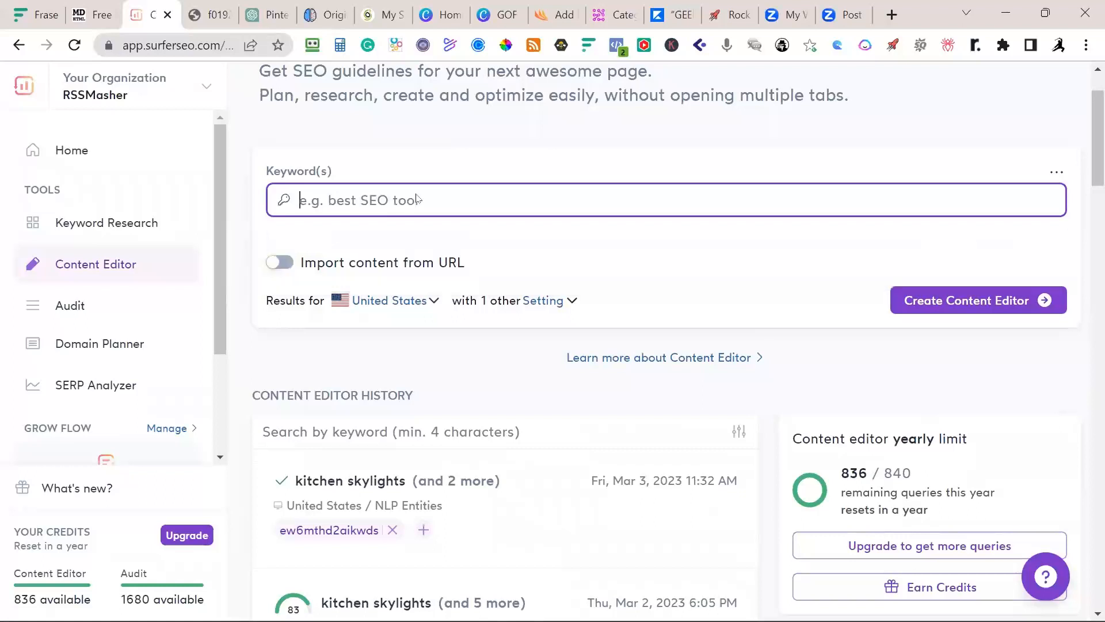
# Create a content editor for the keyword "Pinterest SEO Strategies" with United States results
pyautogui.write('Pintere')
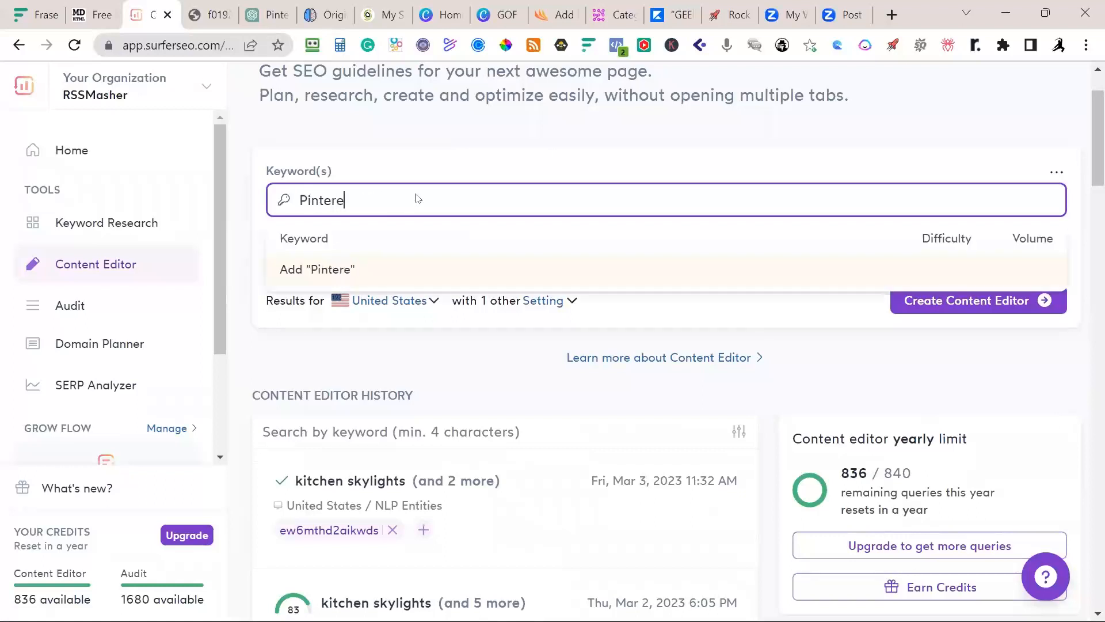
pyautogui.write('st SEO S')
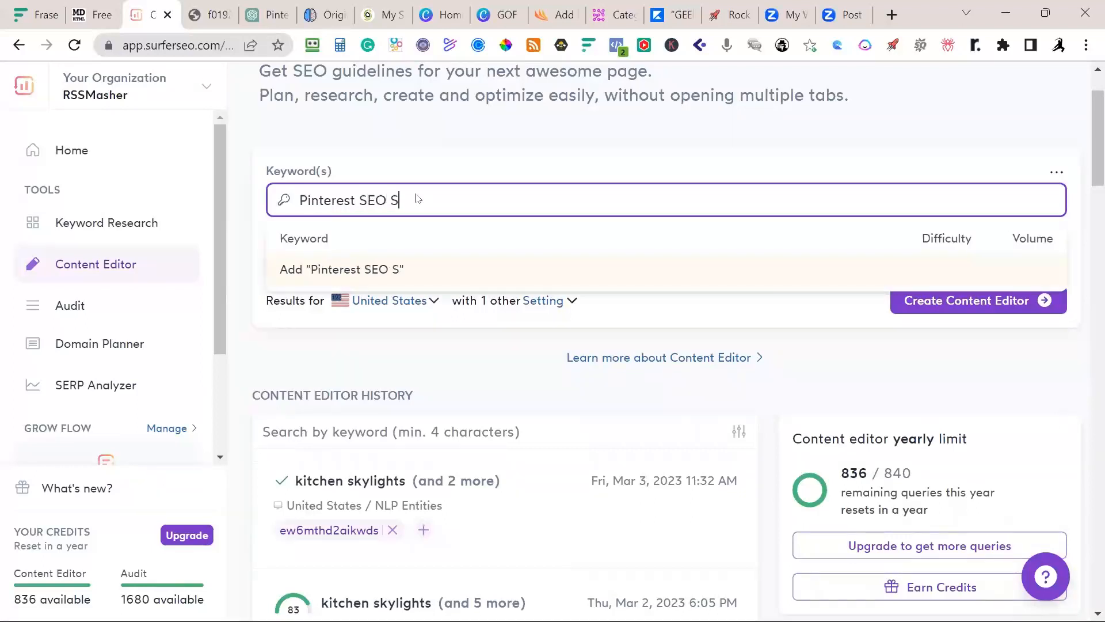
pyautogui.write('trategies')
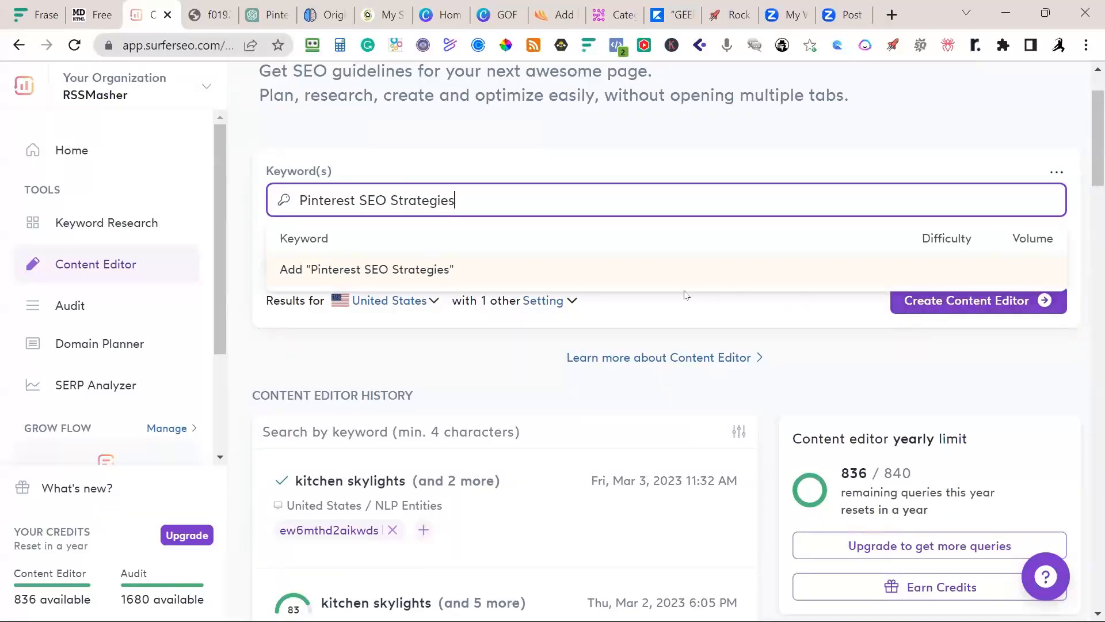
pyautogui.press('Return')
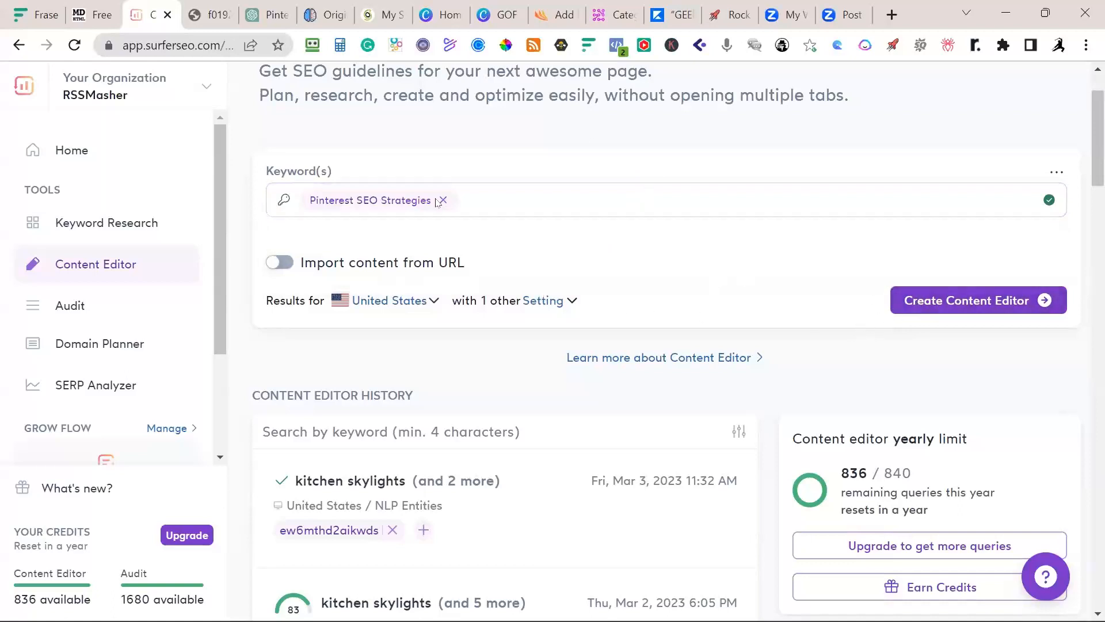
pyautogui.click(954, 304)
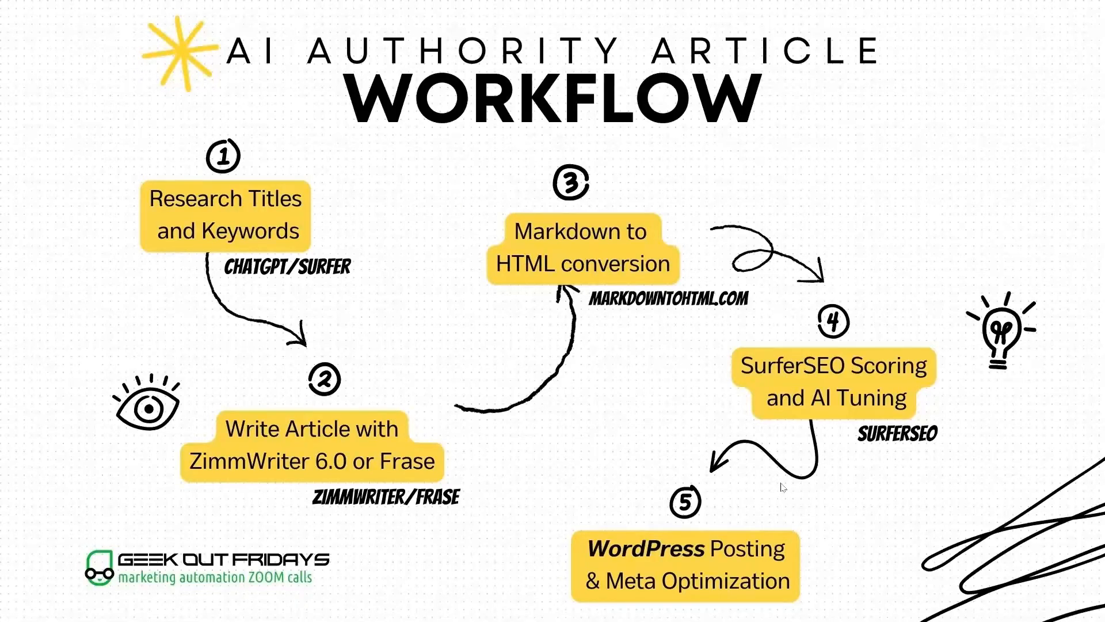
# Return to Surfer from the workflow slide and assign the existing tag ew6mthd3seokwds to the pinterest seo strategies entry
pyautogui.hotkey('alt', 'Tab')
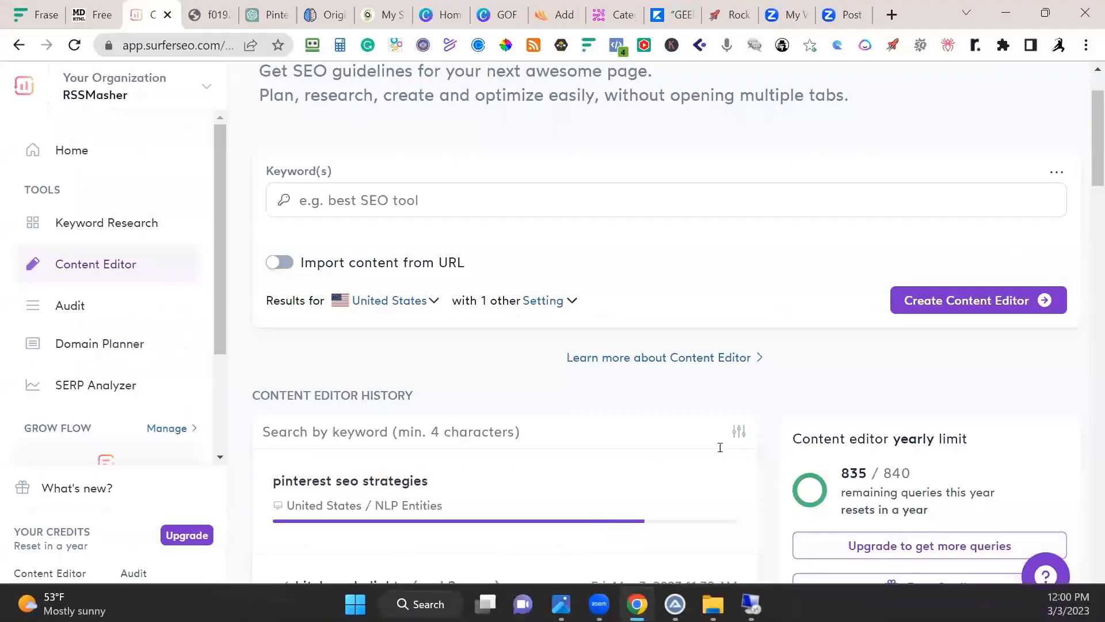
pyautogui.scroll(-1, 663, 415)
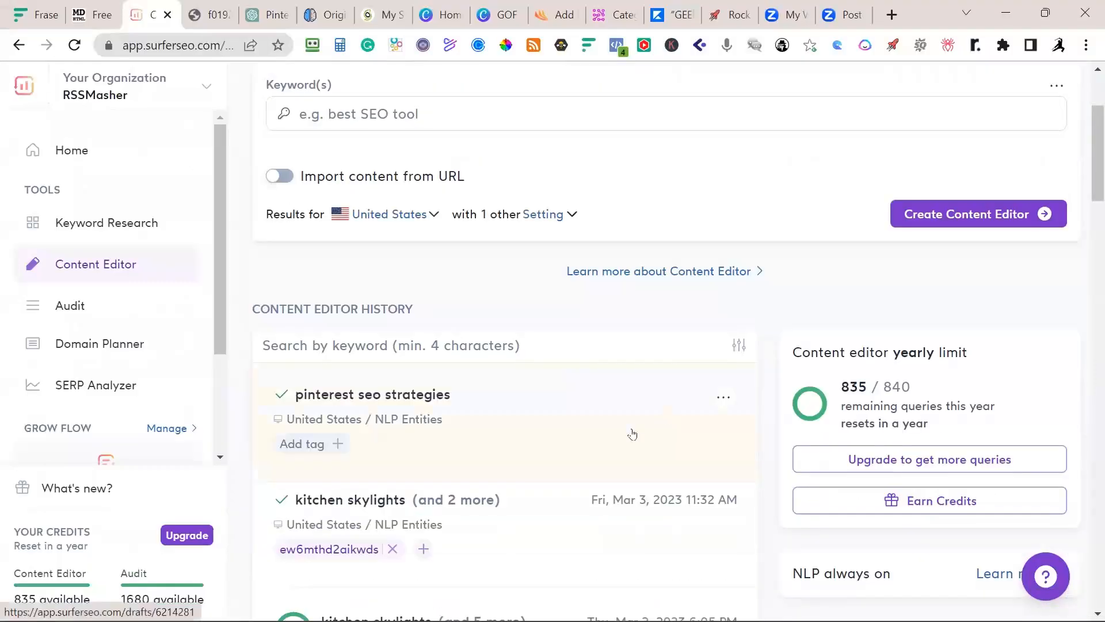
pyautogui.click(338, 445)
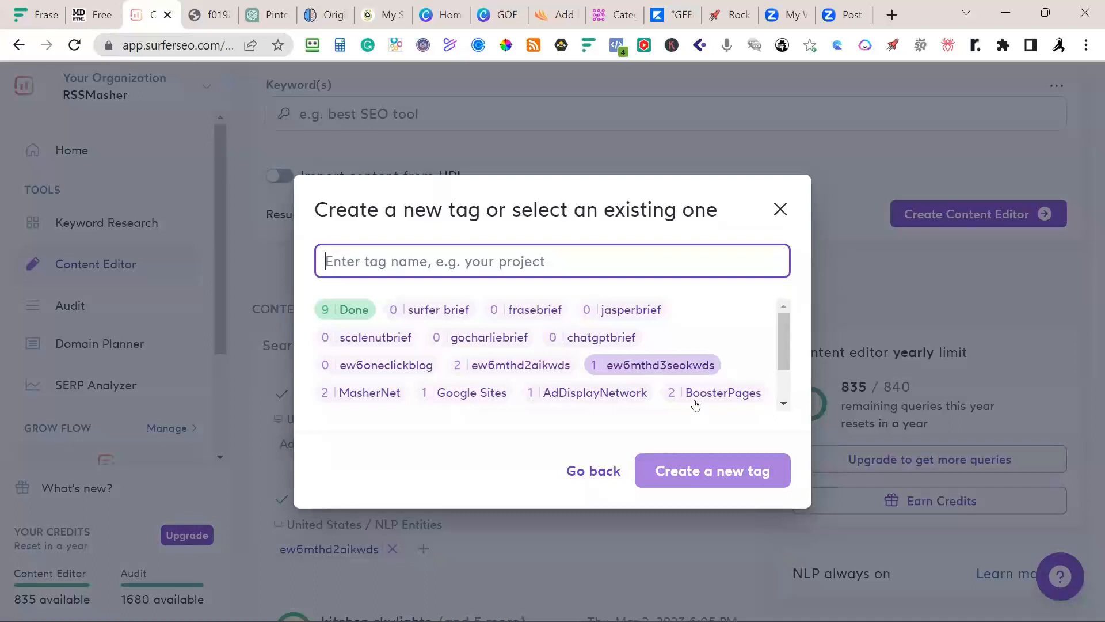
pyautogui.click(672, 364)
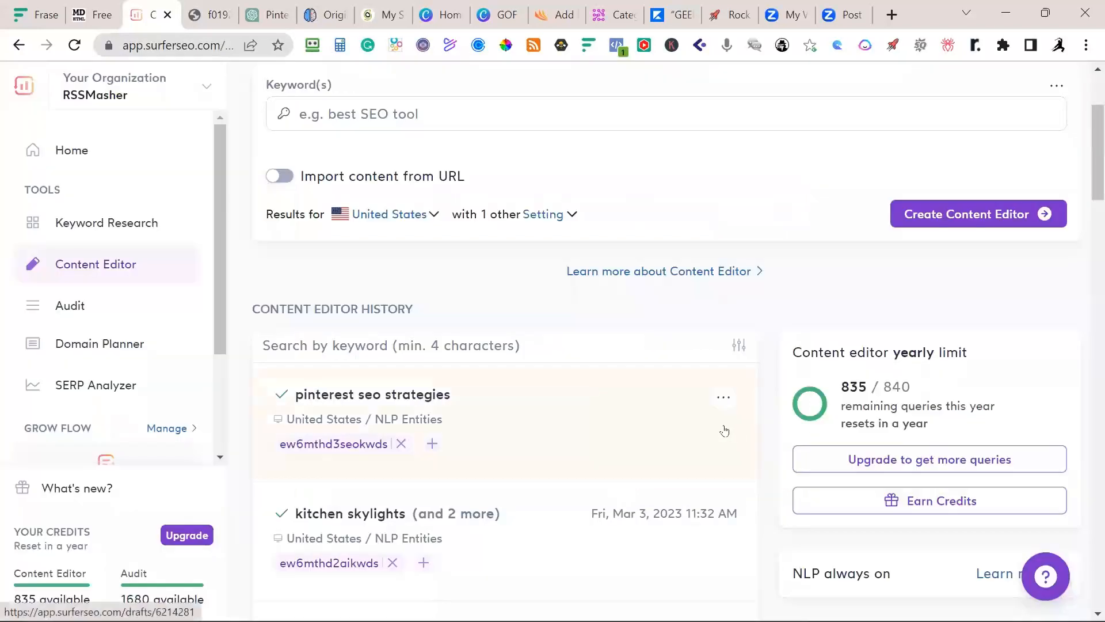
# Paste the formatted article into the pinterest seo strategies document and review its content score, structure and term guidelines
pyautogui.click(515, 415)
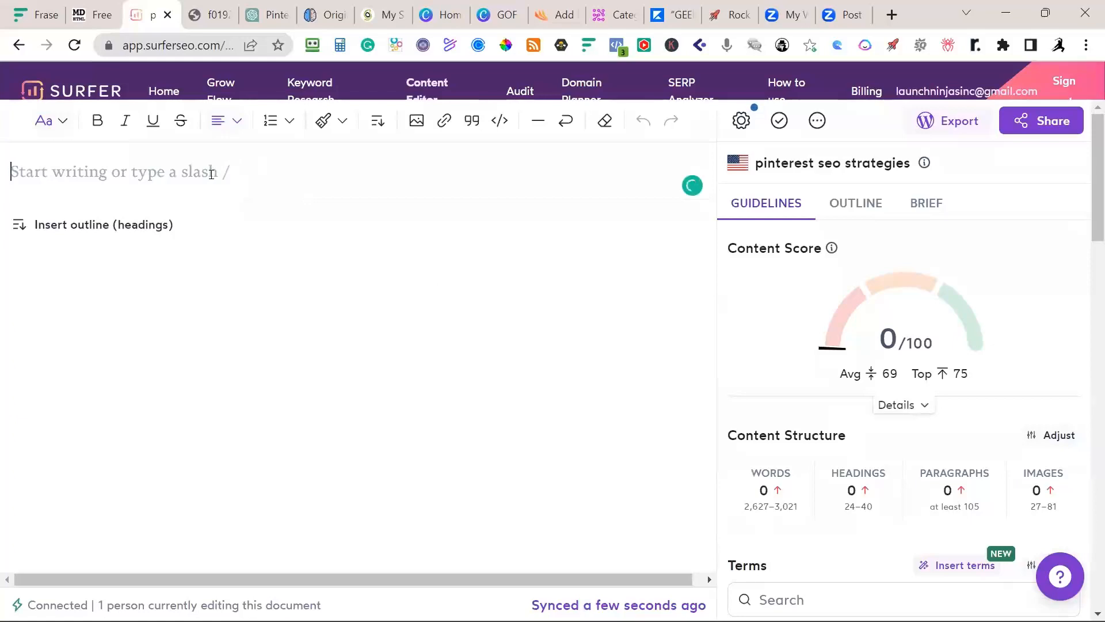
pyautogui.hotkey('ctrl', 'v')
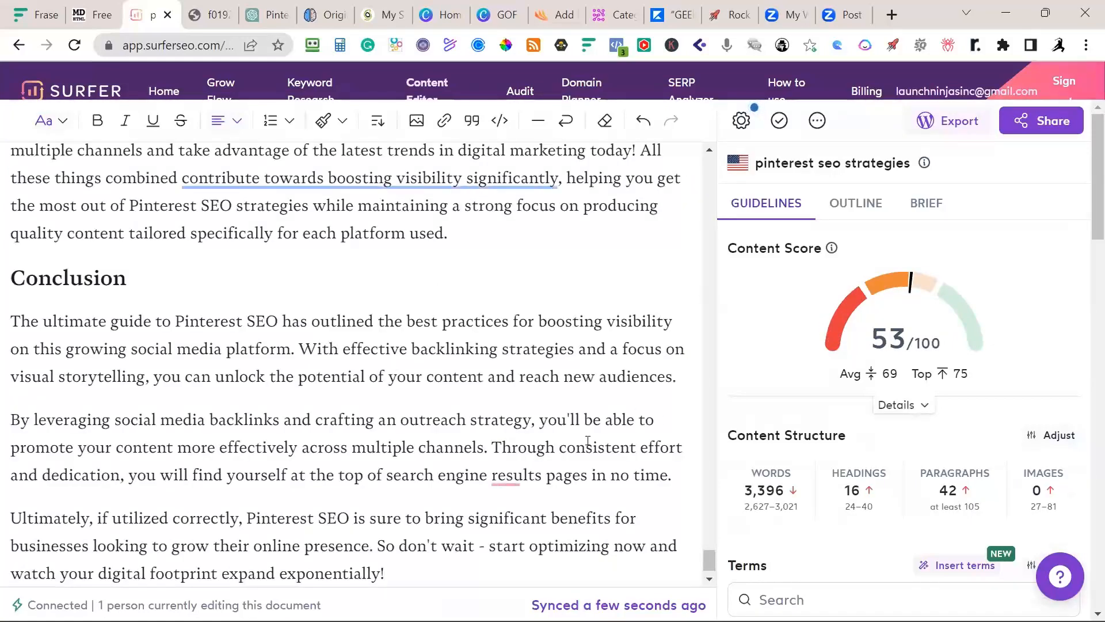
pyautogui.scroll(20, 587, 441)
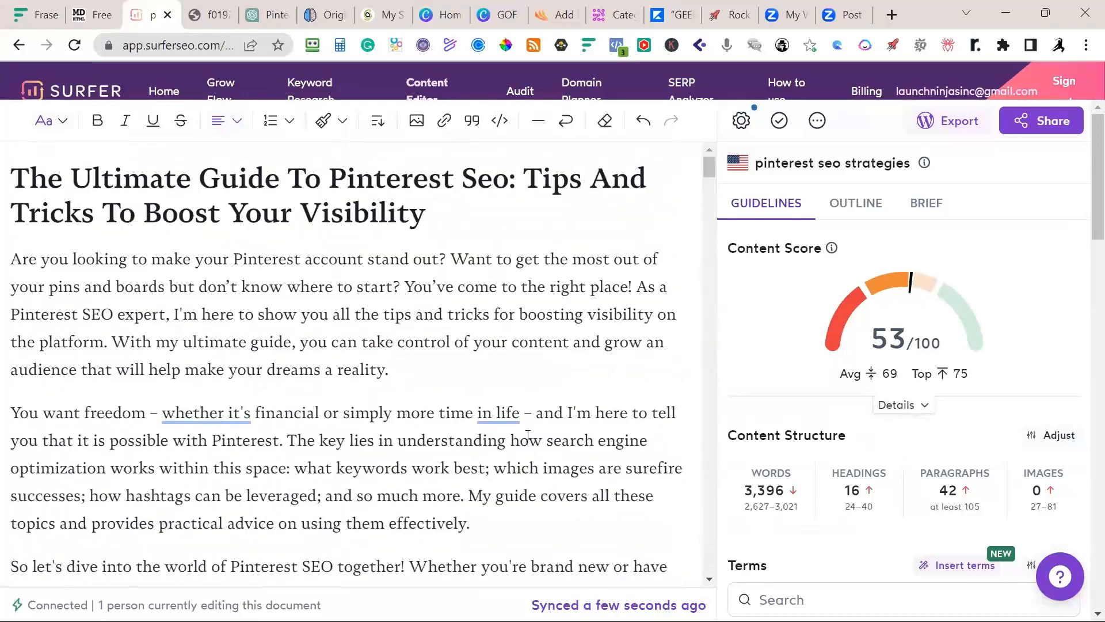
pyautogui.moveTo(909, 304)
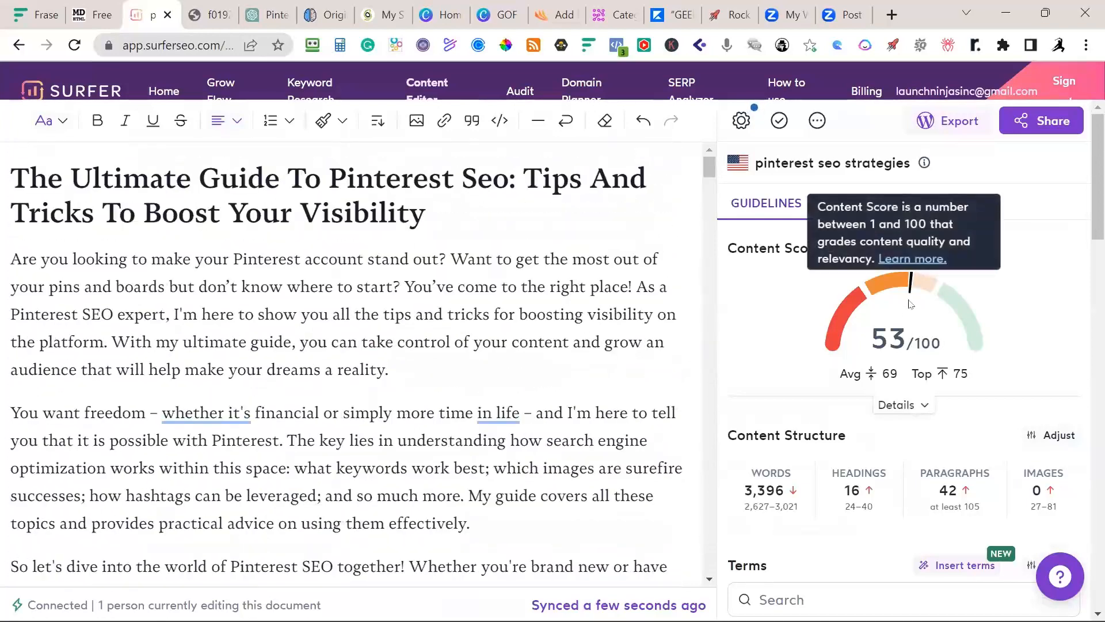
pyautogui.scroll(-3, 944, 429)
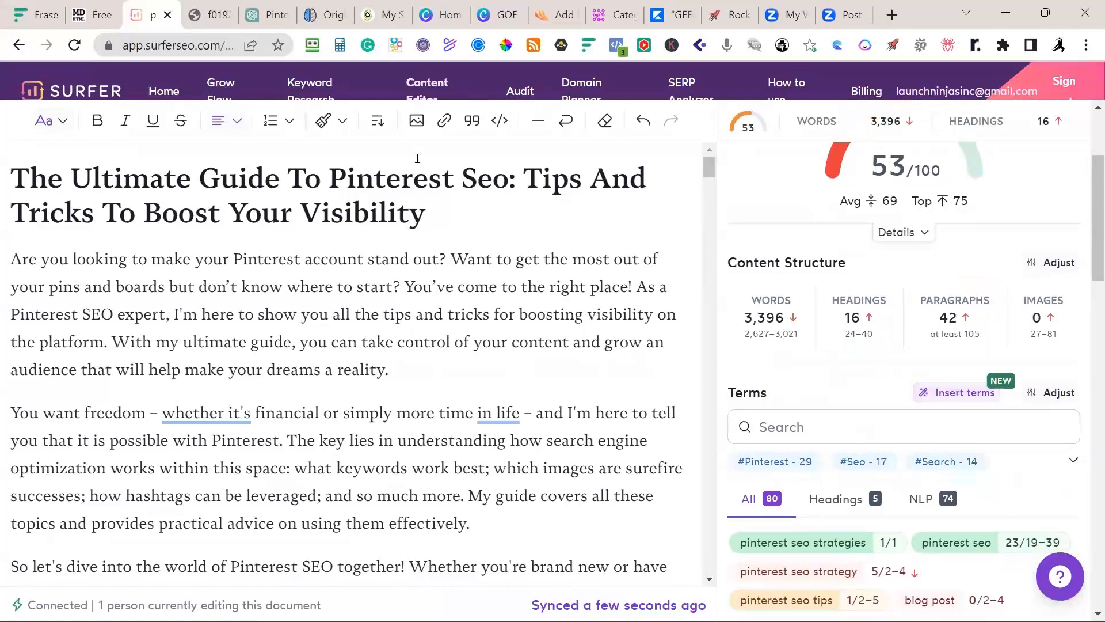
# Turn off Grammarly's writing suggestions for app.surferseo.com and check the Jasper extension's setting for the site
pyautogui.click(368, 46)
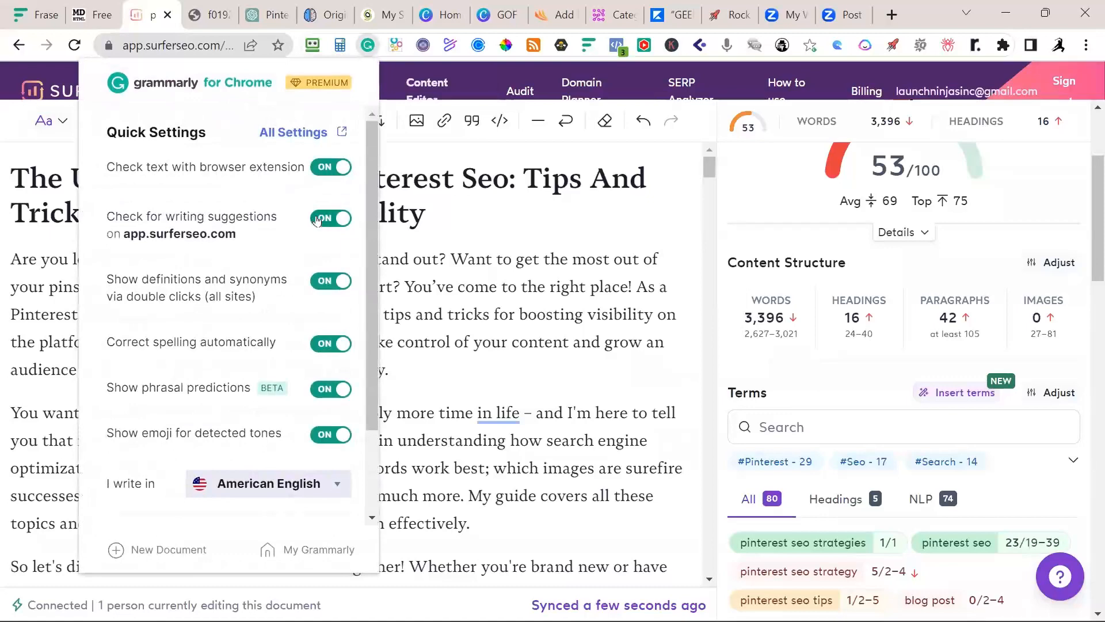
pyautogui.click(331, 217)
pyautogui.click(549, 286)
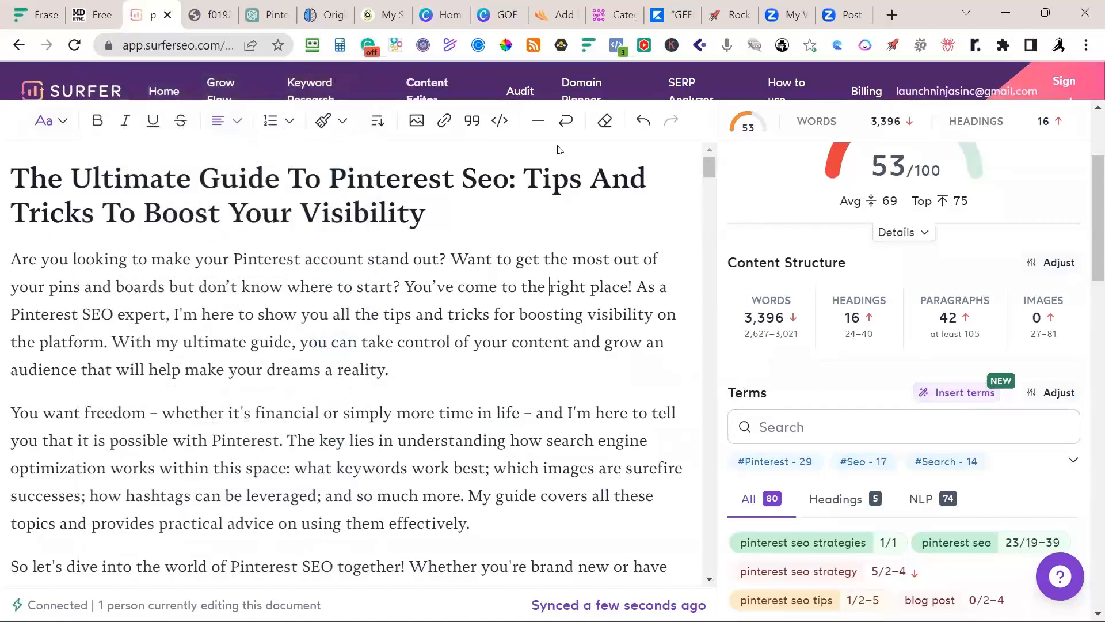
pyautogui.click(865, 46)
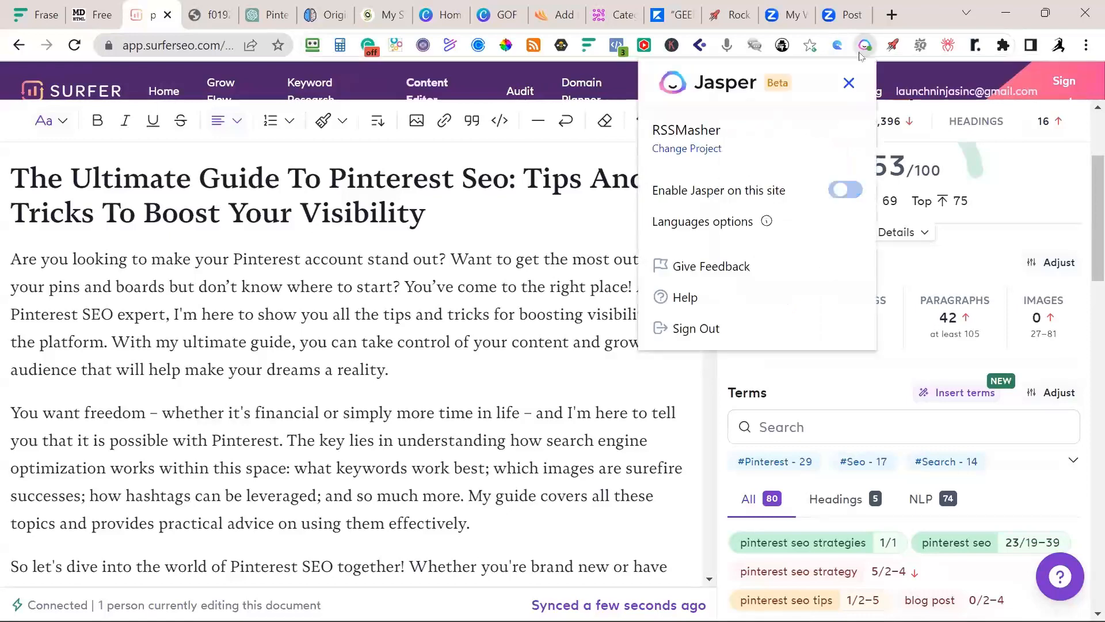
pyautogui.click(849, 83)
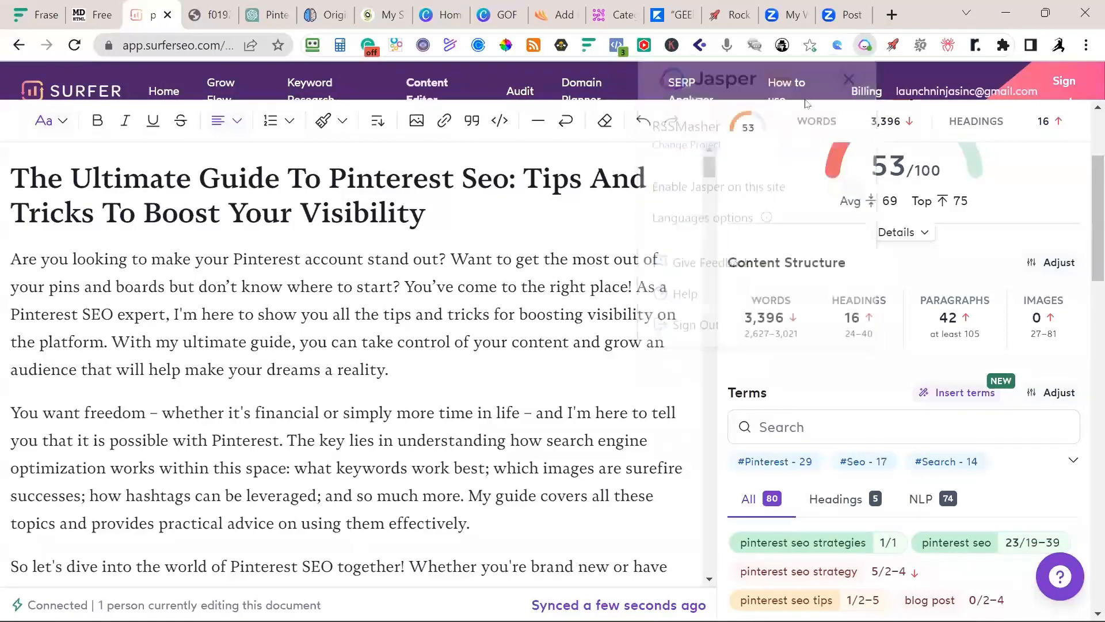
# Start Surfer's automatic insertion of suggested terms into the article and examine the paragraph and image guidelines
pyautogui.click(951, 392)
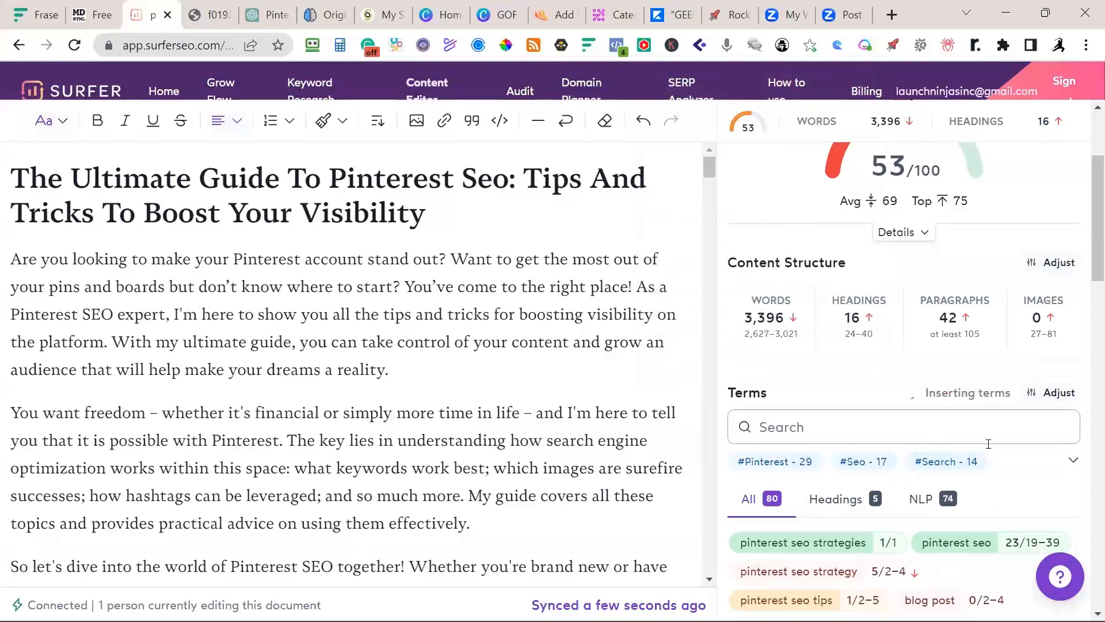
pyautogui.moveTo(1053, 346)
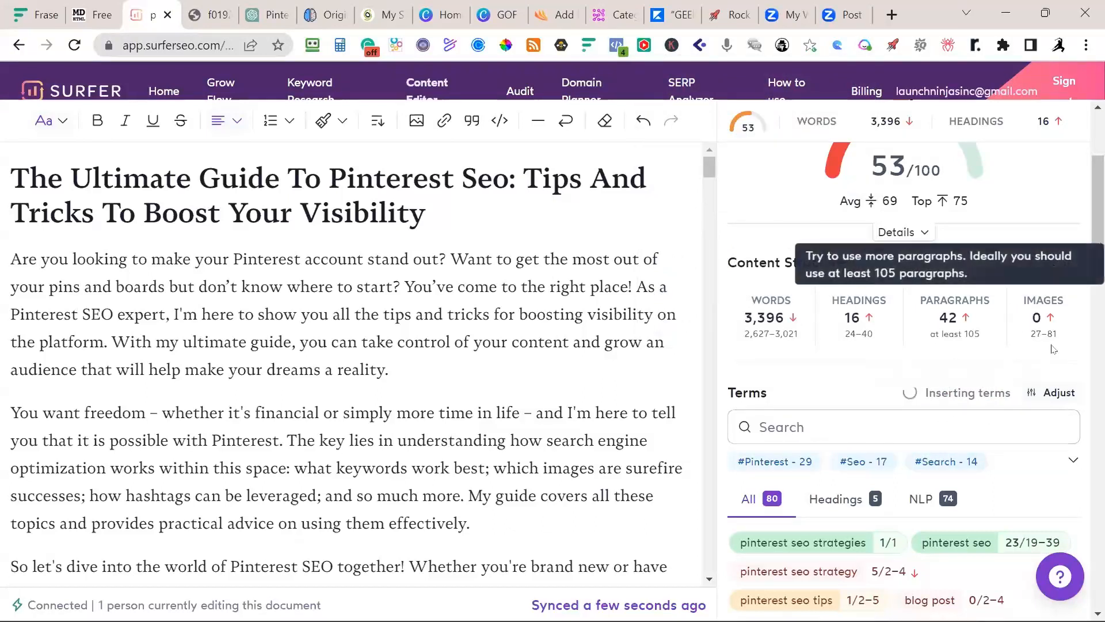
pyautogui.moveTo(991, 340)
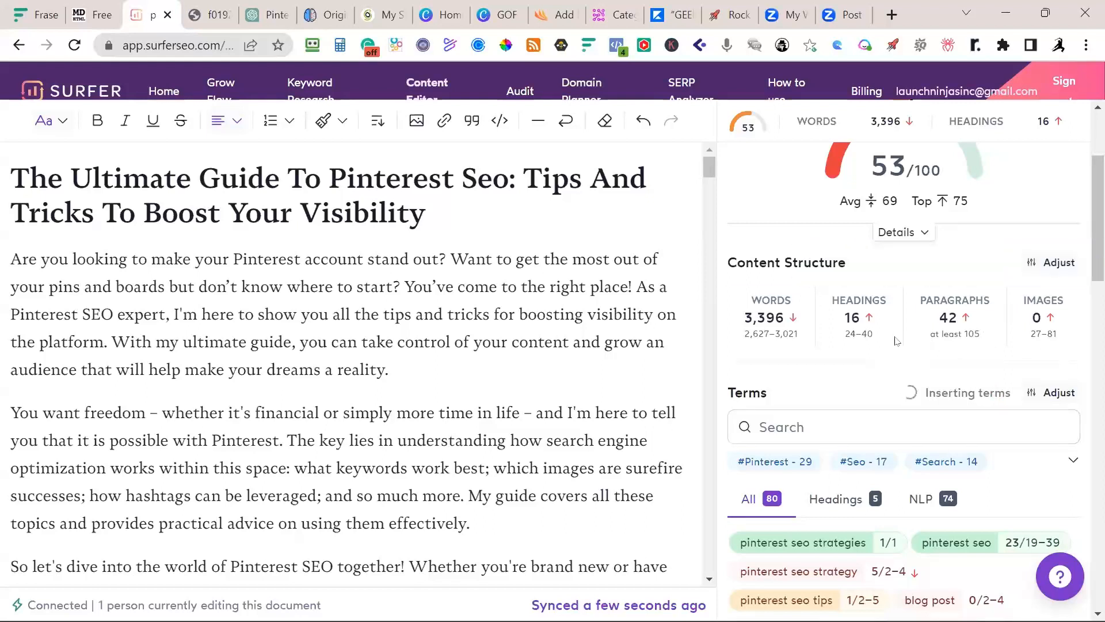
# Examine the heading and word-count guidelines, the updated content score and the article text with its inserted terms
pyautogui.moveTo(884, 334)
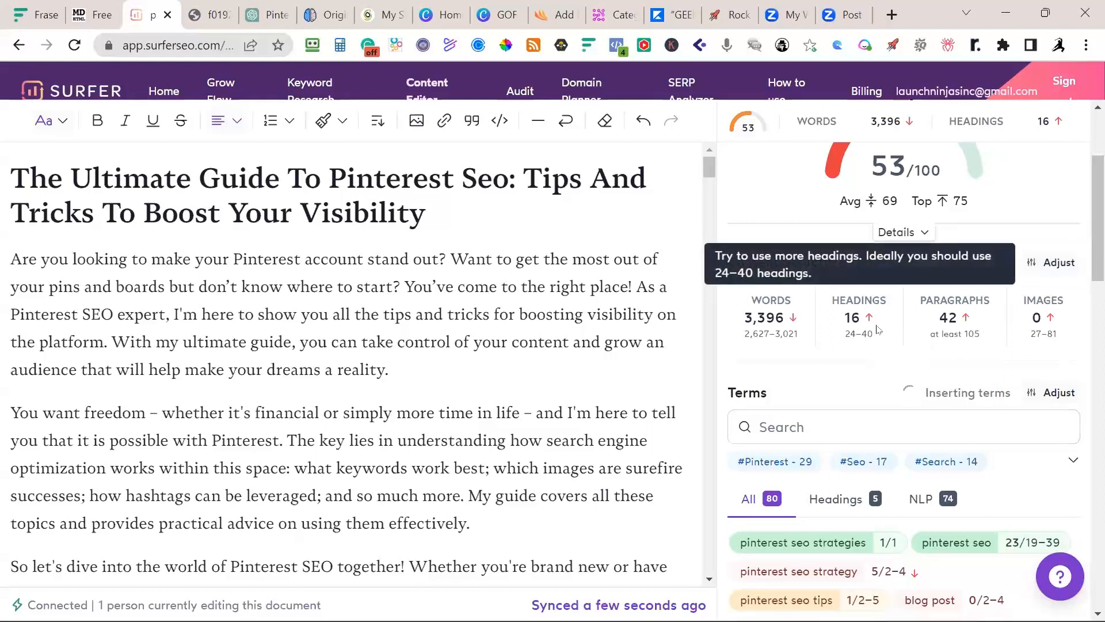
pyautogui.moveTo(798, 332)
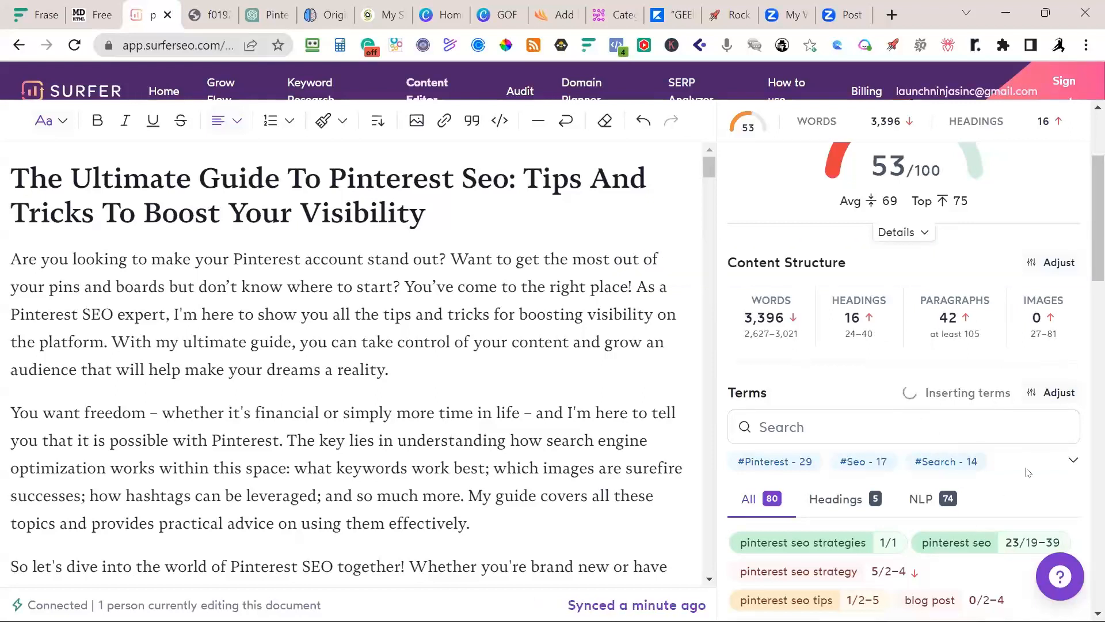
pyautogui.moveTo(932, 399)
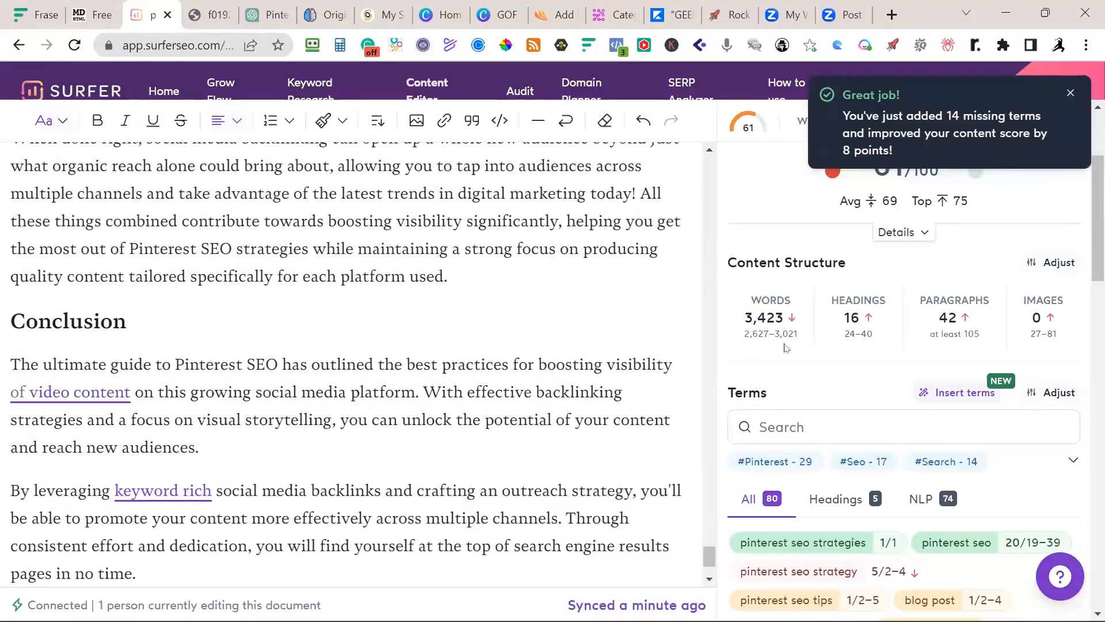
pyautogui.scroll(3, 781, 371)
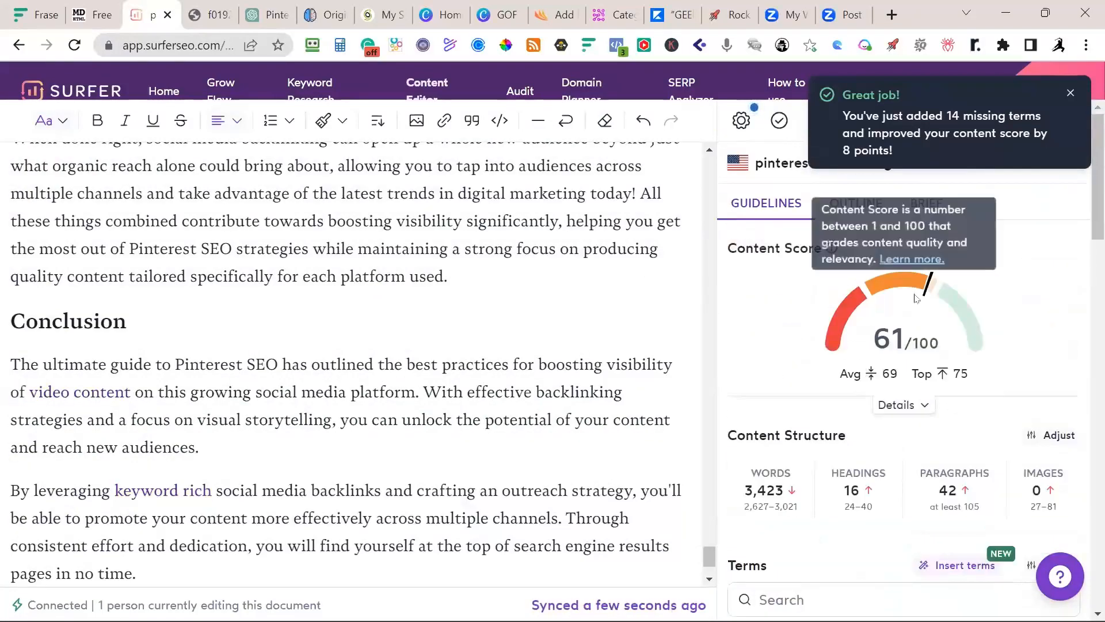
pyautogui.scroll(10, 625, 339)
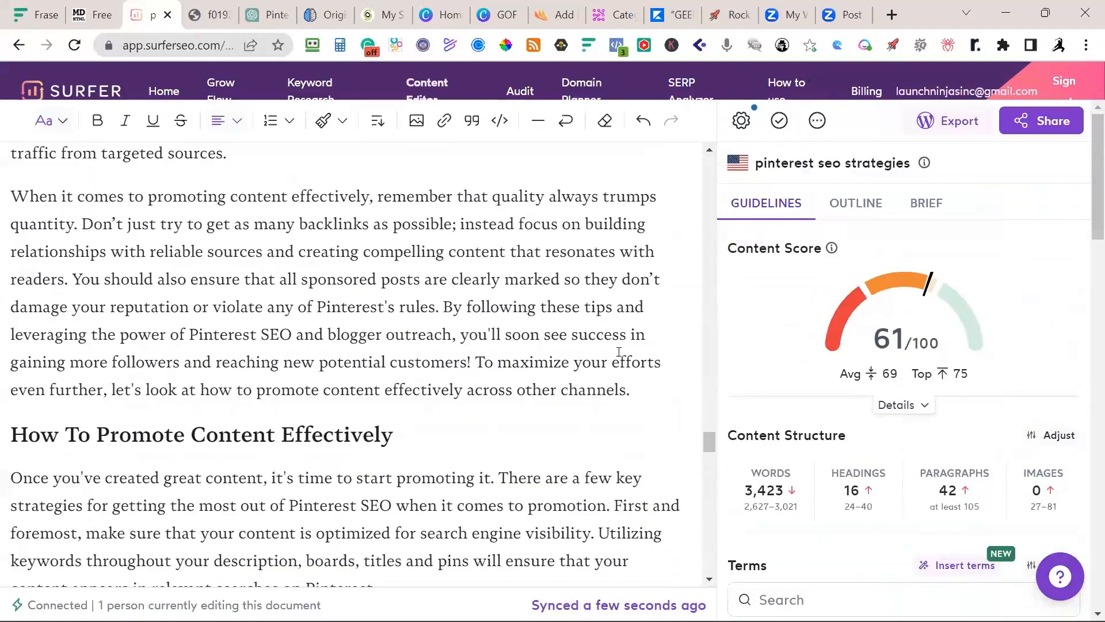
pyautogui.scroll(6, 619, 352)
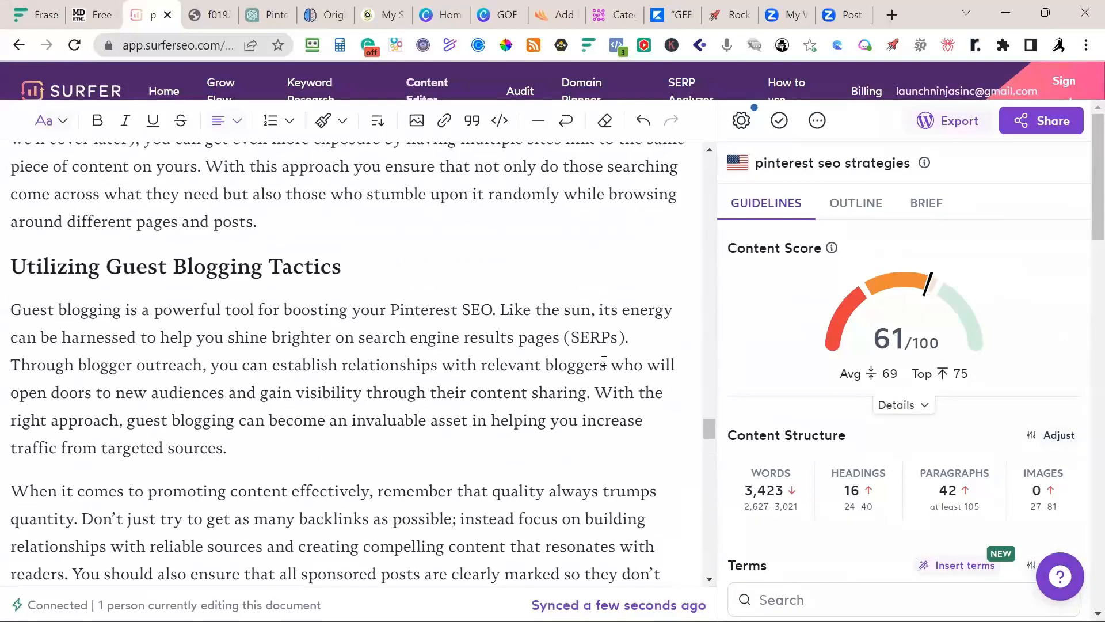
pyautogui.moveTo(854, 482)
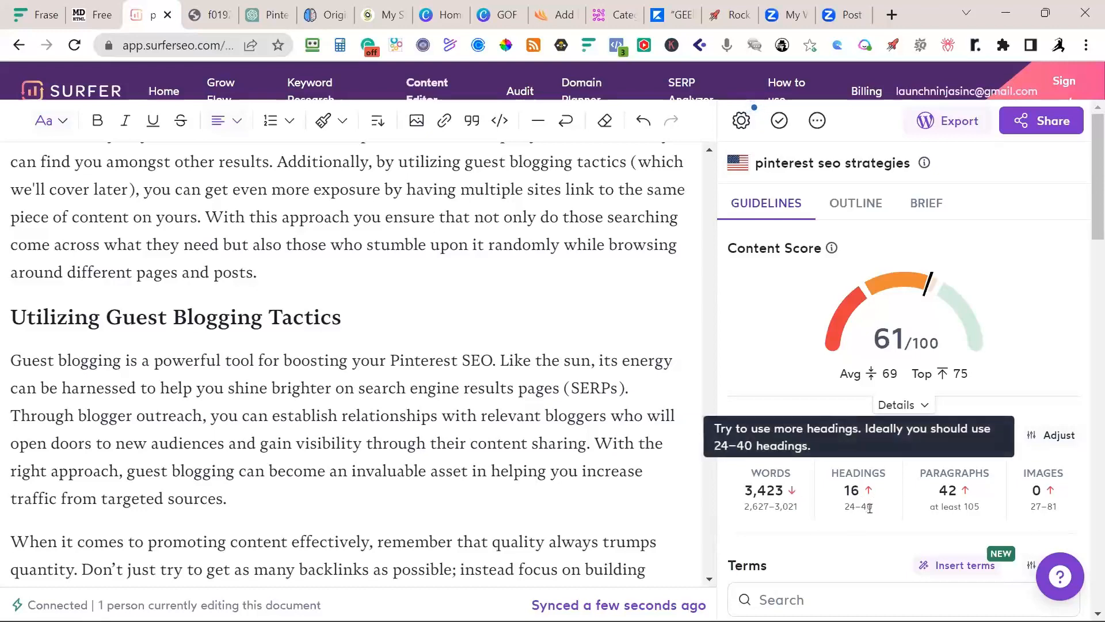
# Split the long introduction and visual SEO paragraphs, starting new ones at "As a Pinterest SEO expert", "The key lies", "Additionally" and "By understanding"
pyautogui.scroll(10, 447, 485)
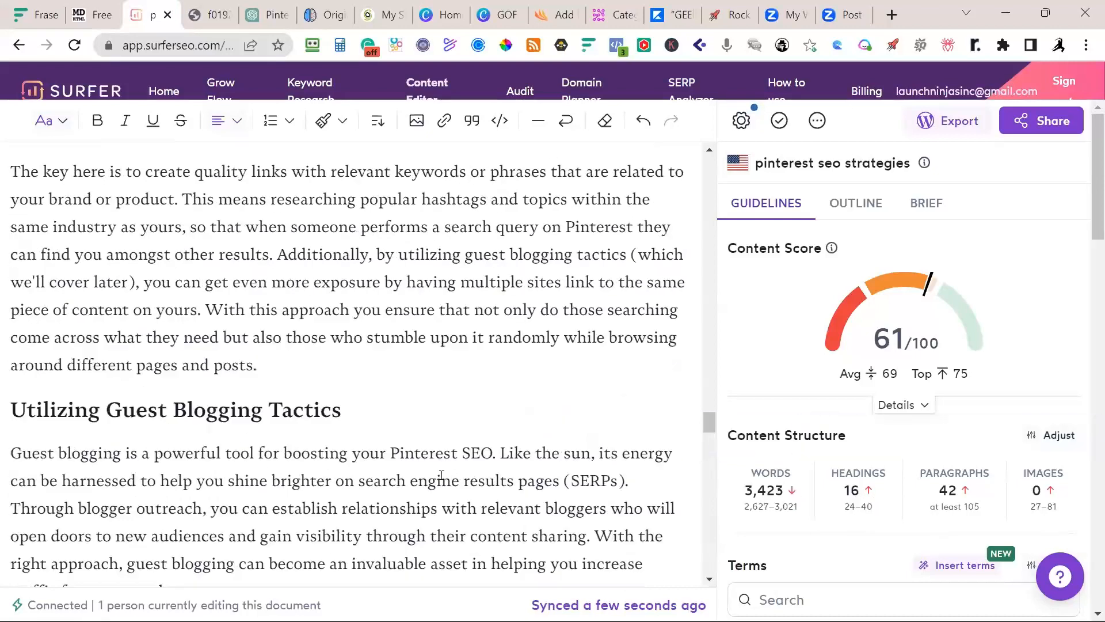
pyautogui.scroll(15, 442, 474)
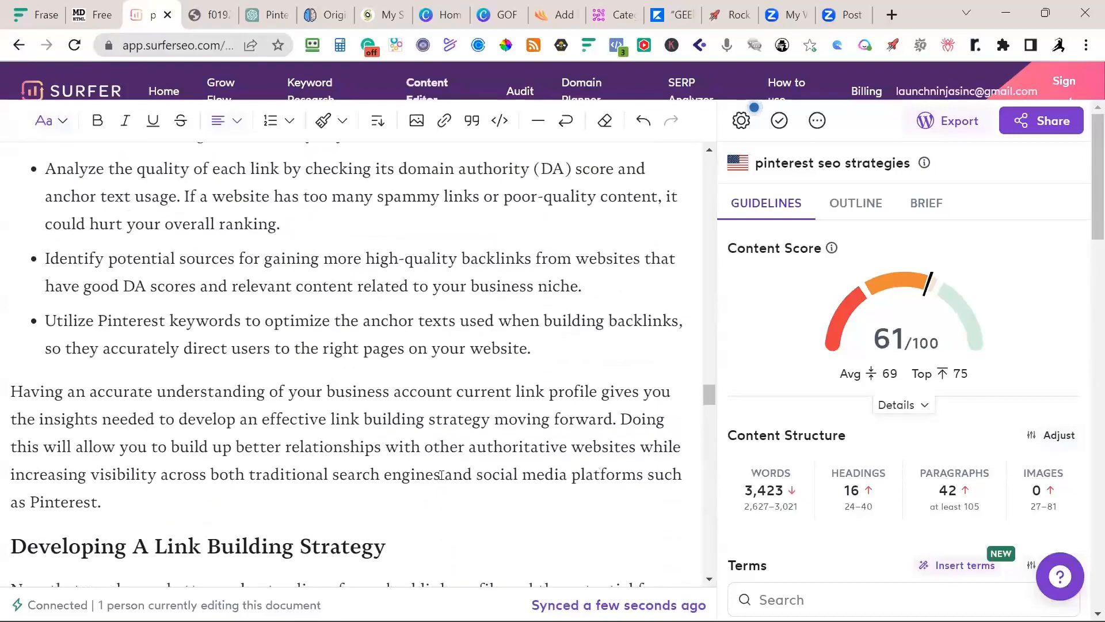
pyautogui.scroll(15, 441, 471)
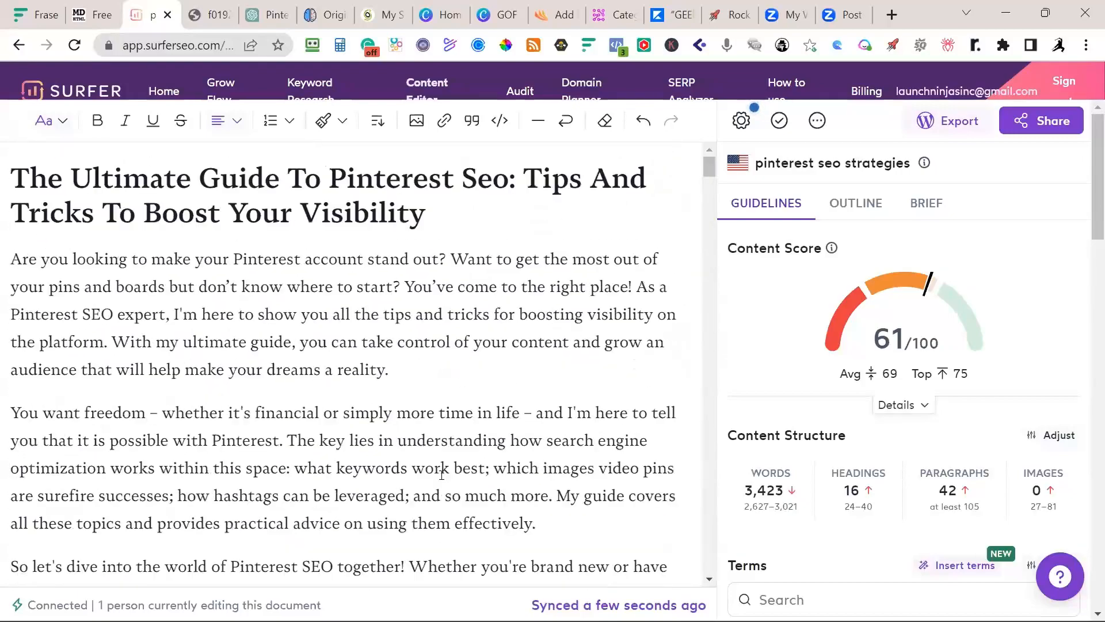
pyautogui.scroll(-1, 439, 473)
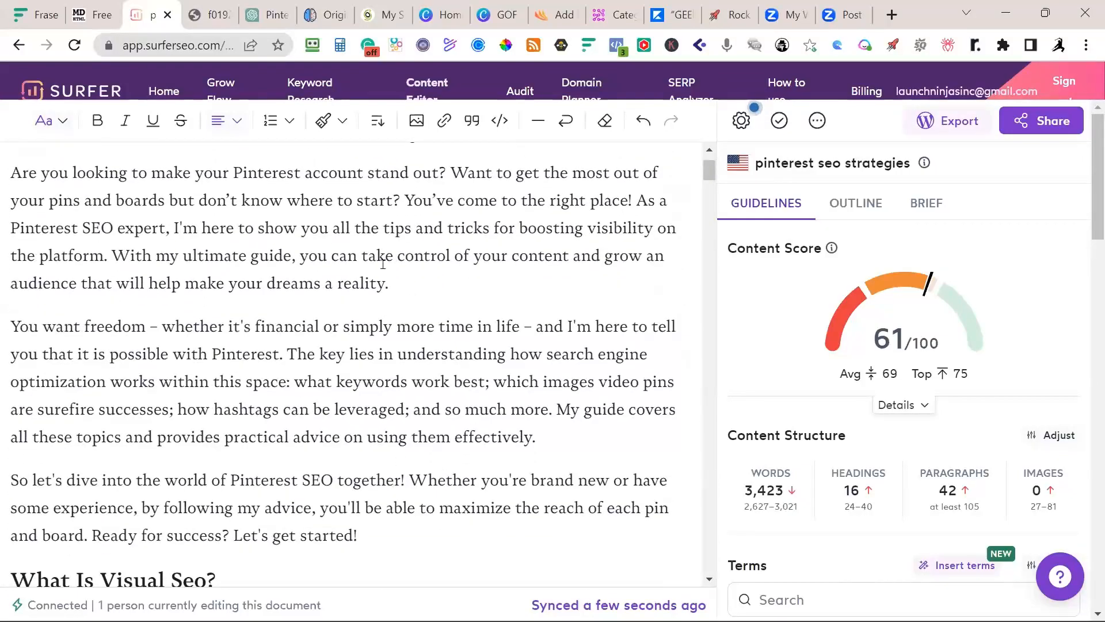
pyautogui.press('Return')
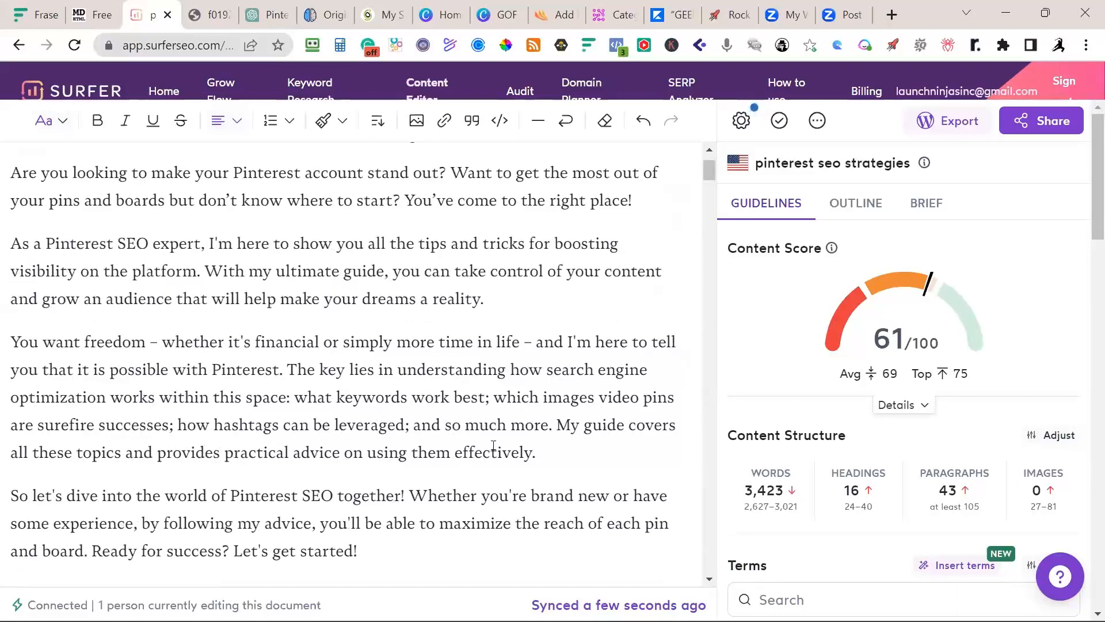
pyautogui.scroll(-10, 285, 374)
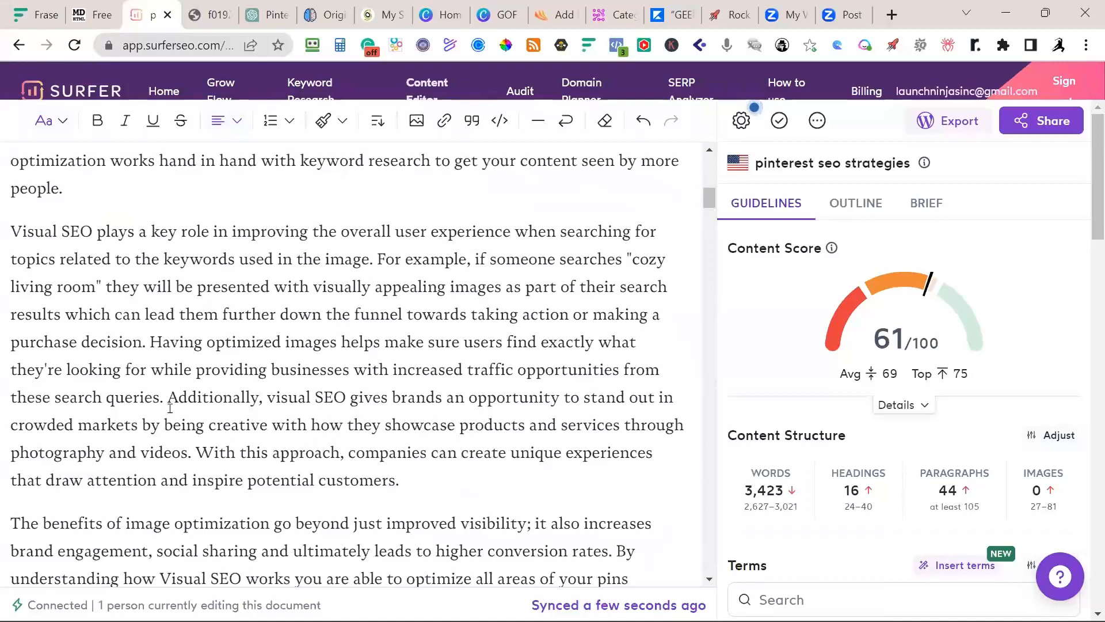
pyautogui.click(170, 408)
pyautogui.press('Return')
pyautogui.scroll(-5, 245, 486)
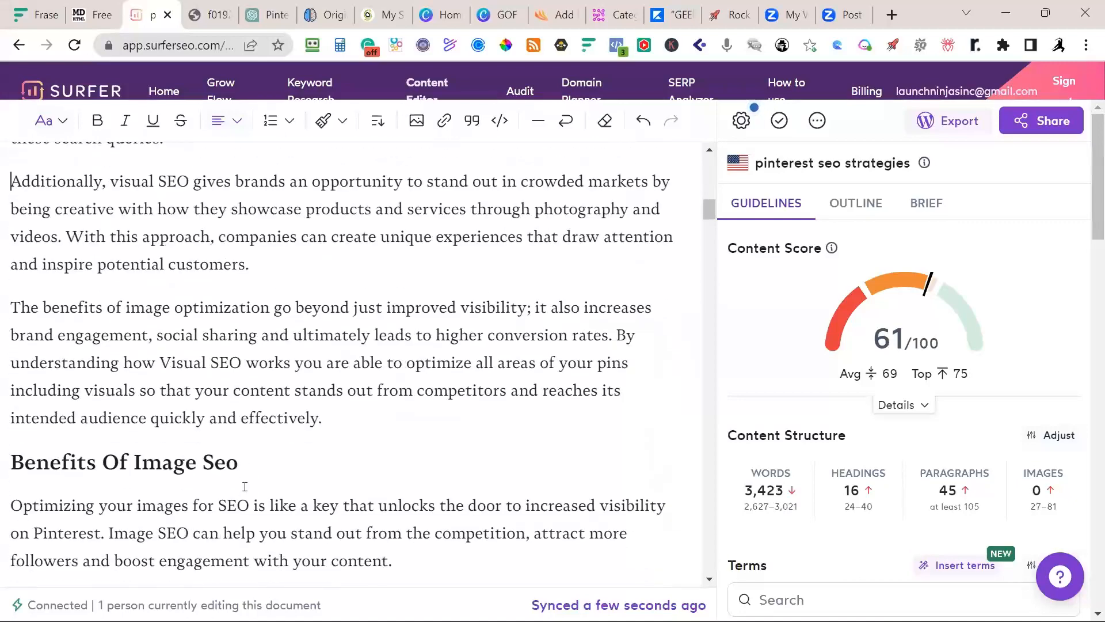
pyautogui.scroll(-4, 372, 417)
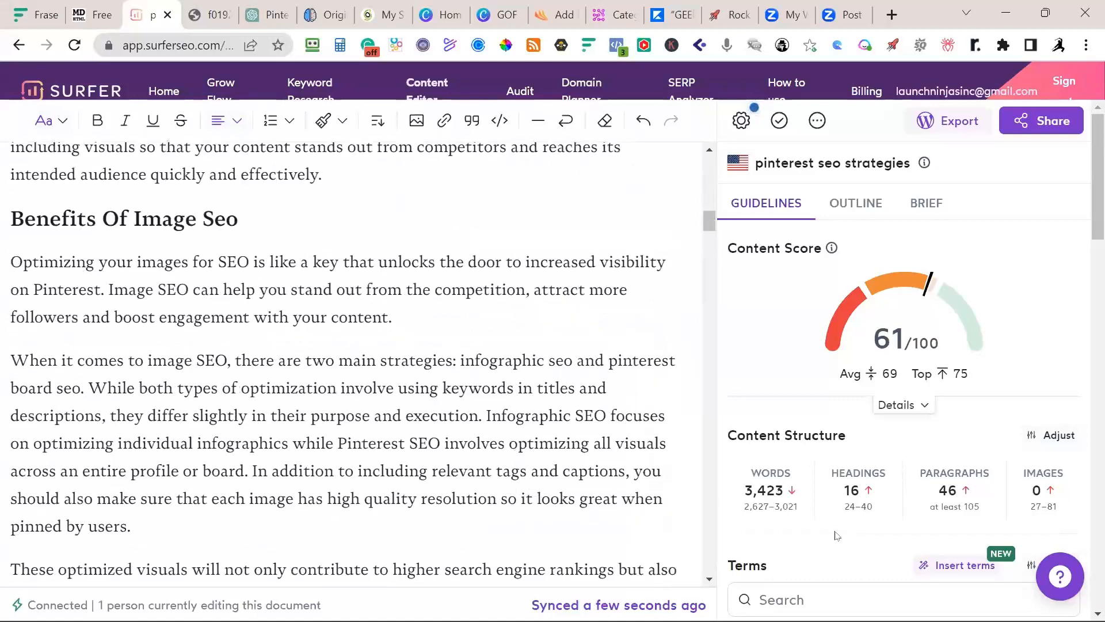
# Insert the Pixabay photo of letter tiles spelling Pinterest, tagged pinterest, facebook, social media, between the article title and the opening paragraph
pyautogui.scroll(10, 280, 342)
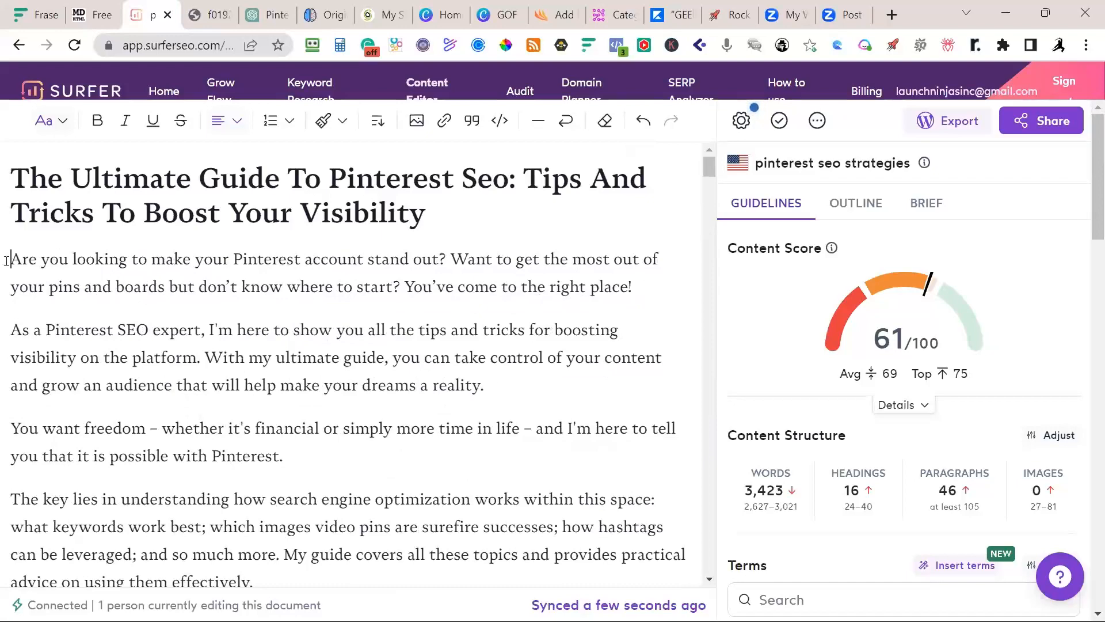
pyautogui.write('/img')
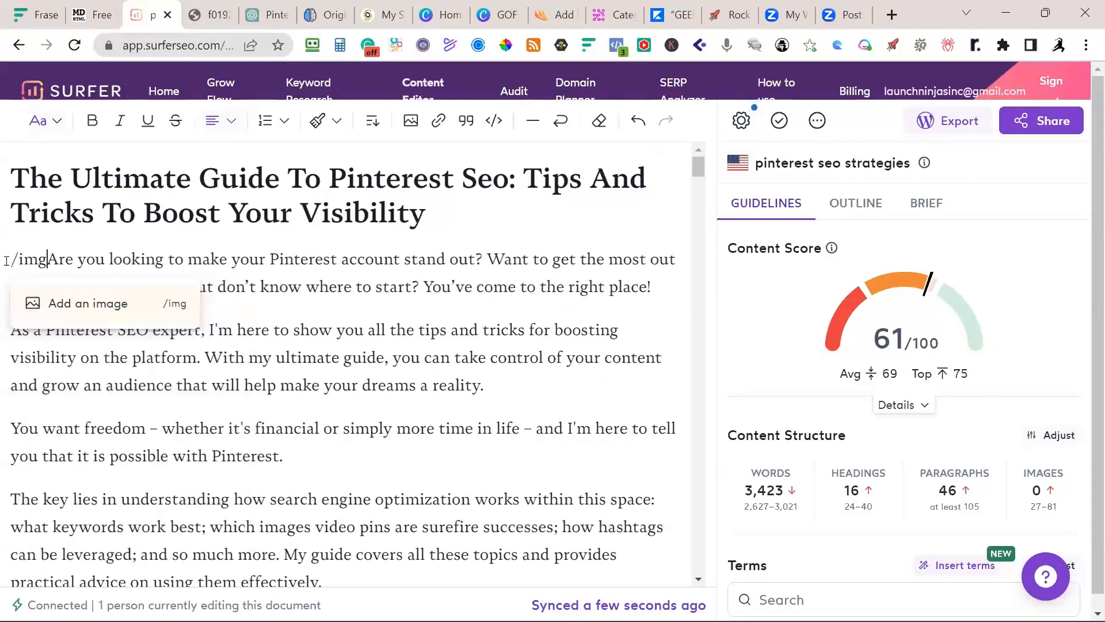
pyautogui.click(57, 303)
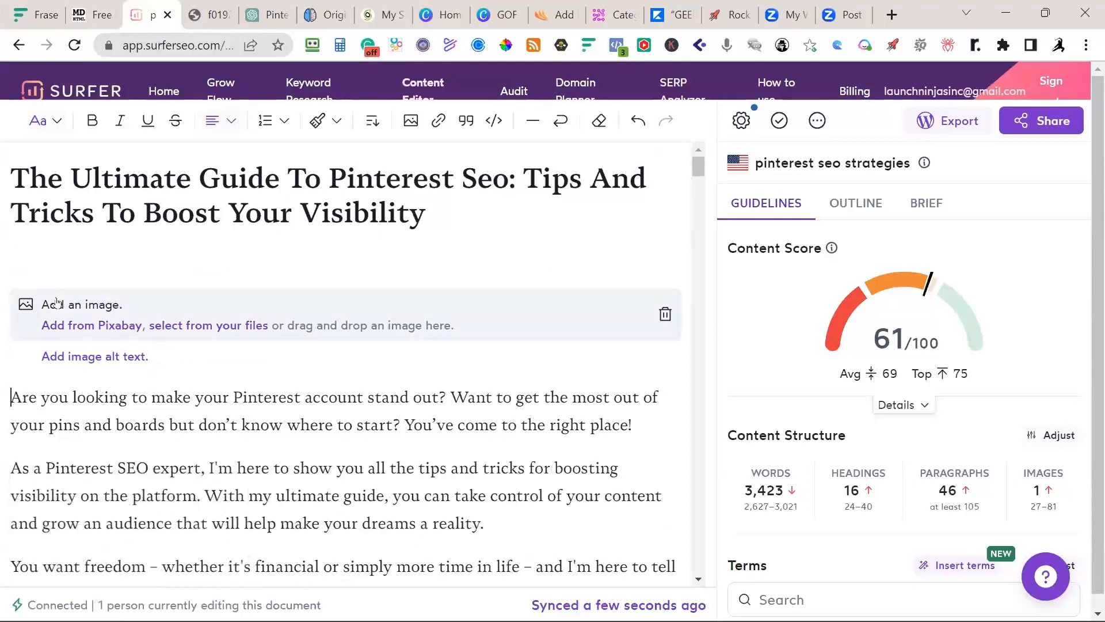
pyautogui.click(76, 325)
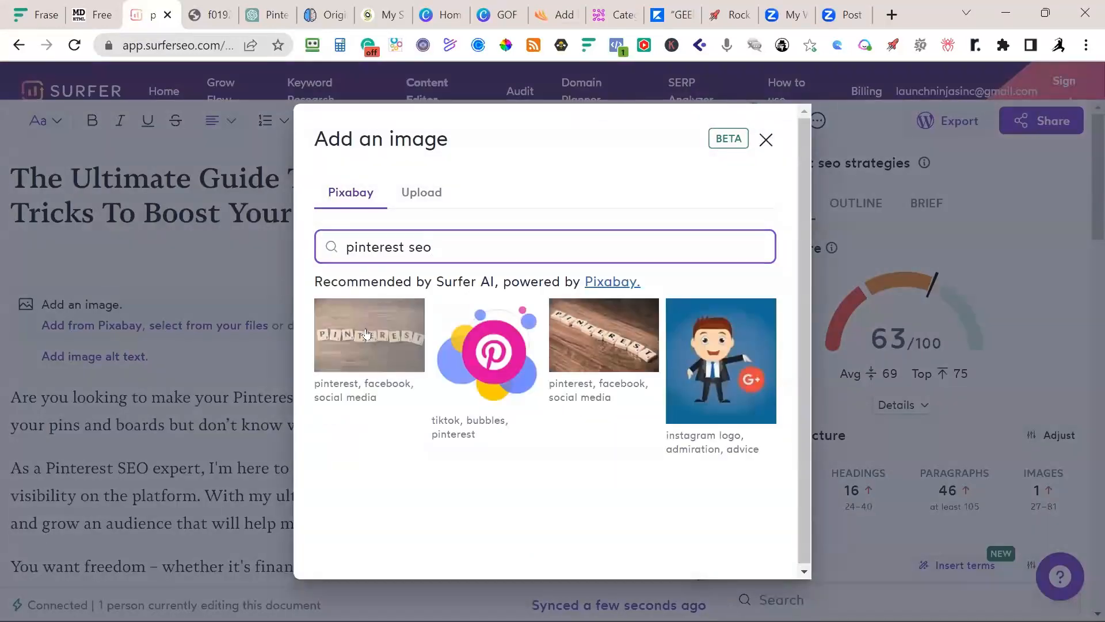
pyautogui.click(364, 368)
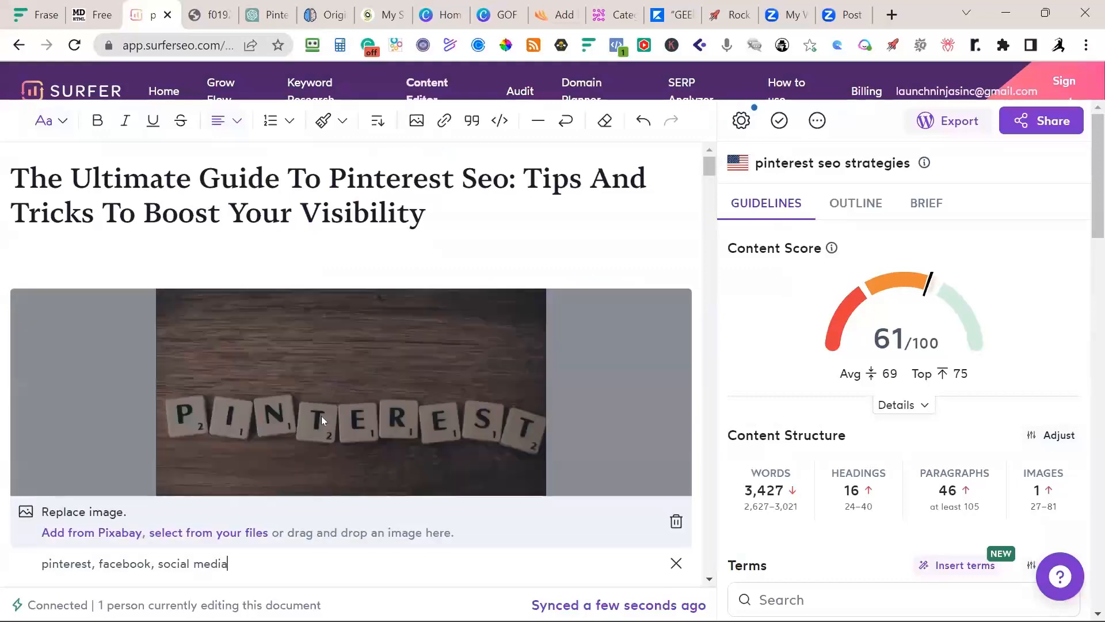
# Add an image block directly under the What Is Visual Seo? heading
pyautogui.scroll(-9, 321, 435)
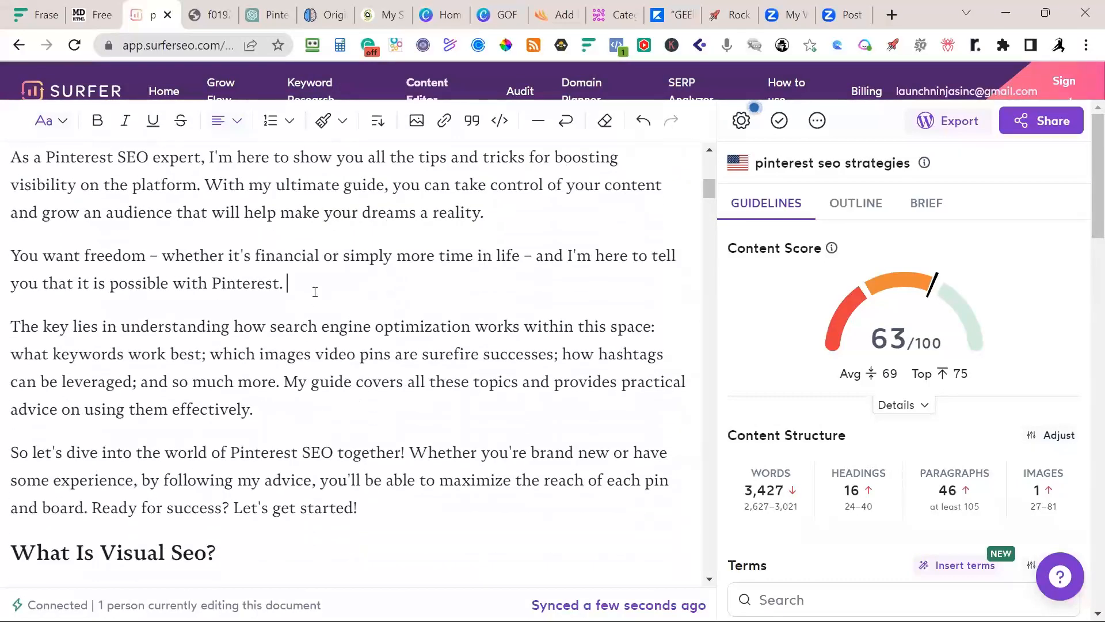
pyautogui.scroll(-6, 315, 291)
pyautogui.scroll(2, 266, 366)
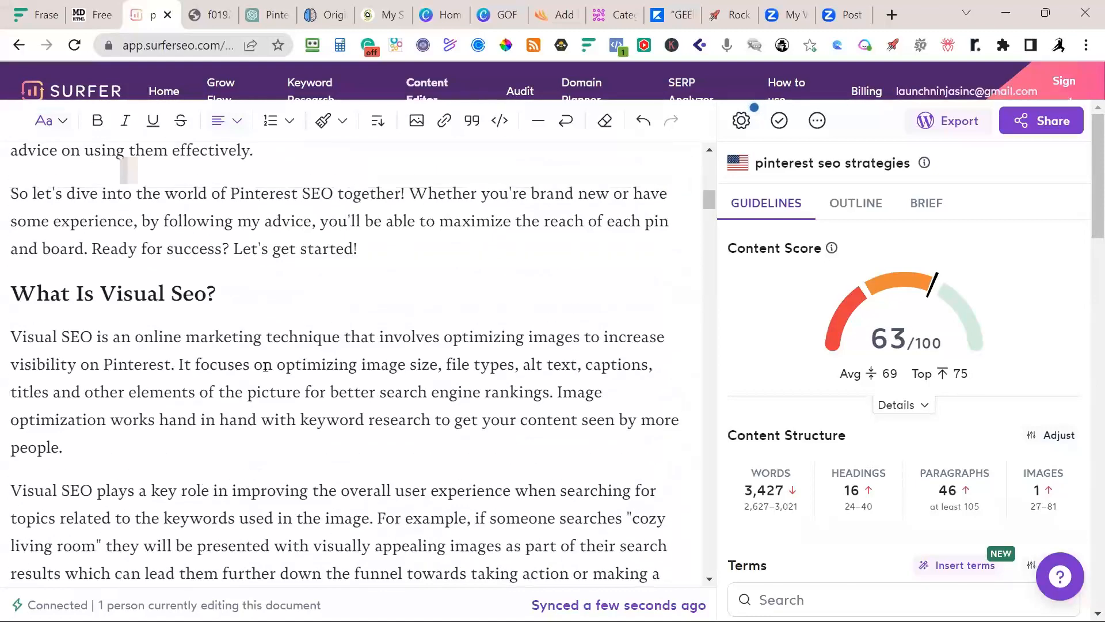
pyautogui.click(11, 340)
pyautogui.press('Return')
pyautogui.write('/')
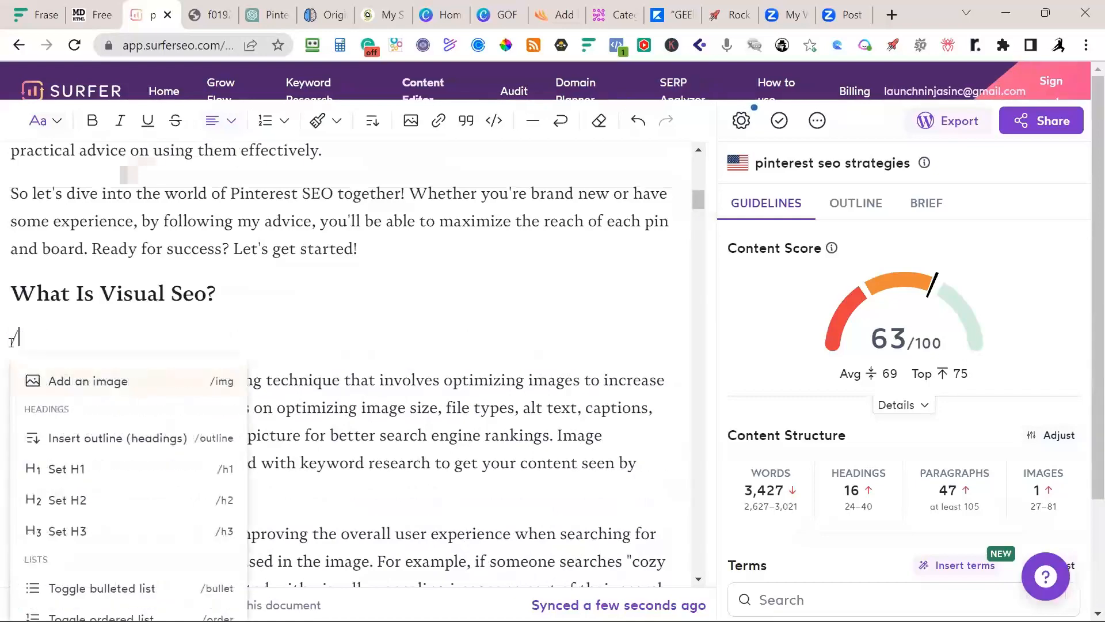
pyautogui.press('Return')
# Search Pixabay for seo and fill the image block with the macbook, laptop, google photo
pyautogui.moveTo(405, 248); pyautogui.dragTo(299, 255)
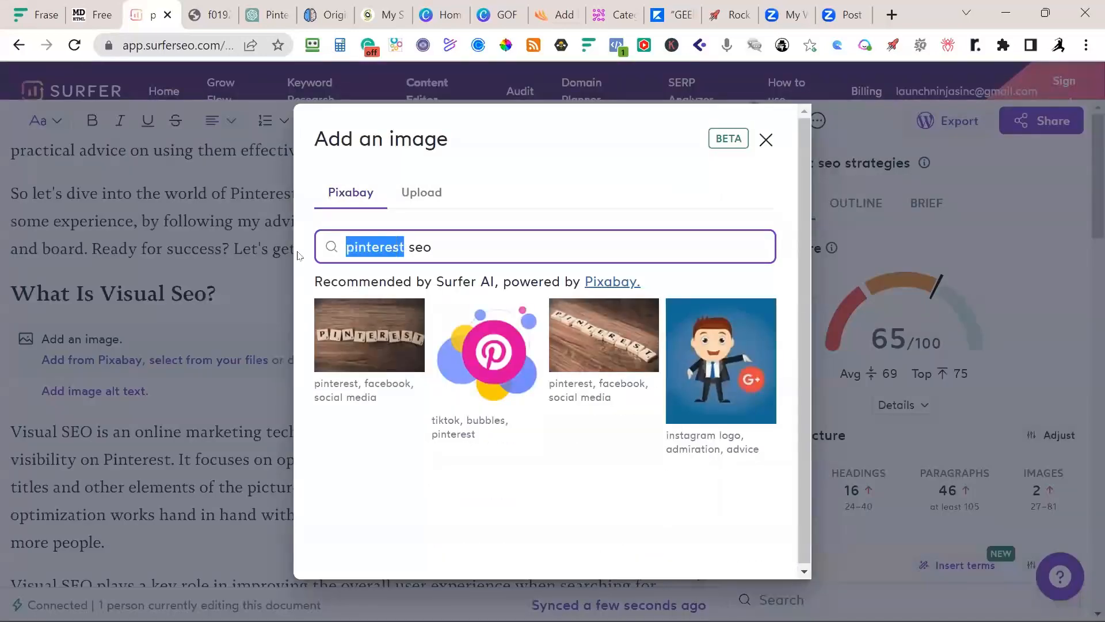
pyautogui.press('BackSpace')
pyautogui.press('Delete')
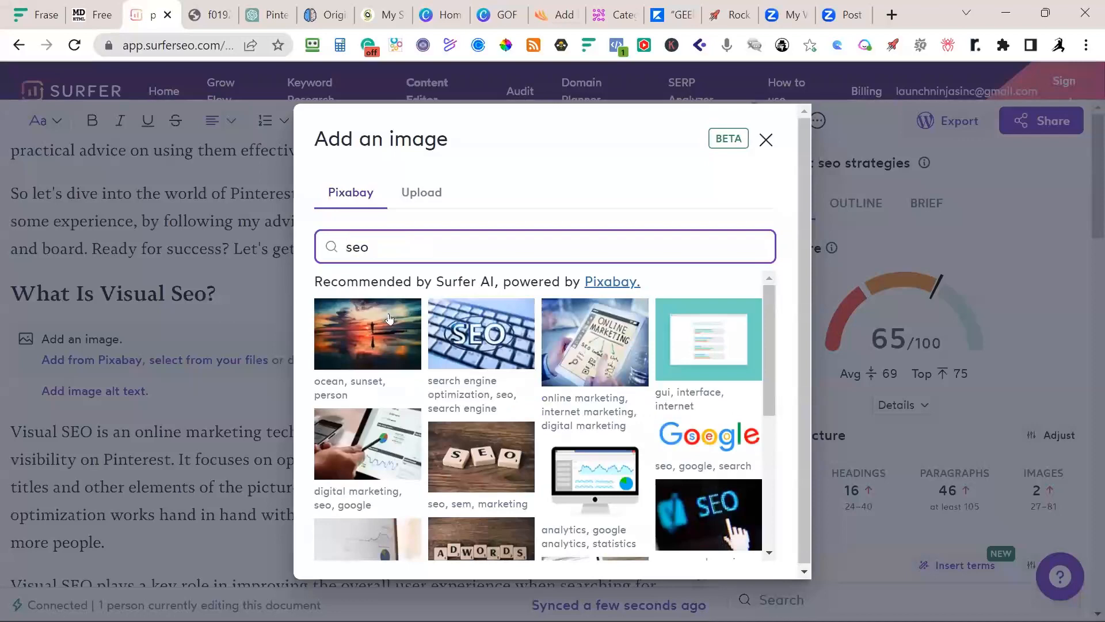
pyautogui.scroll(-3, 456, 333)
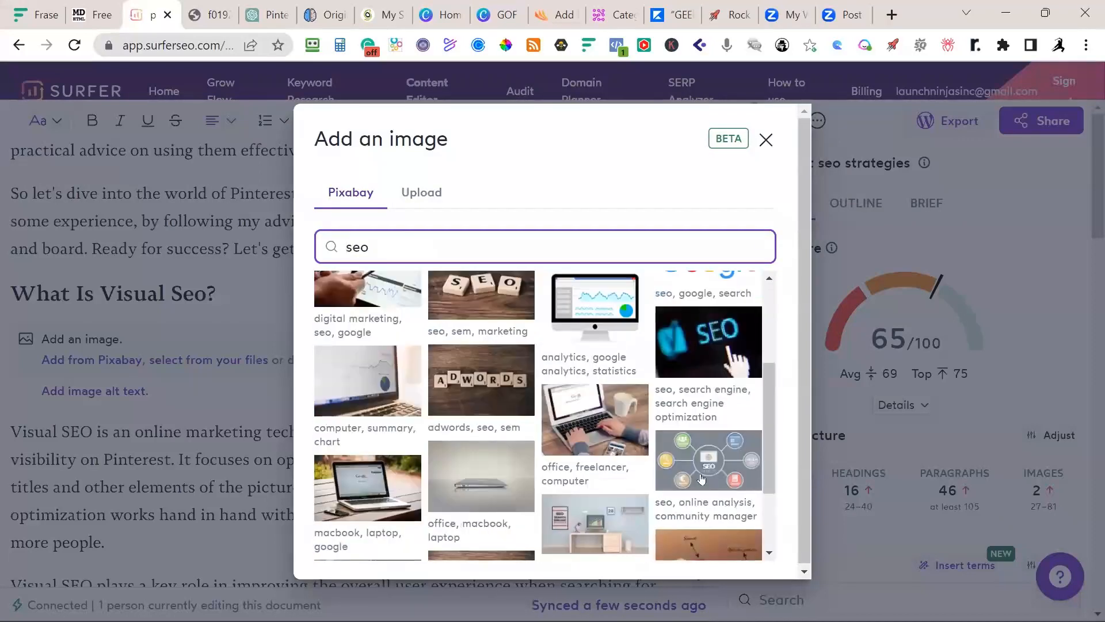
pyautogui.scroll(-2, 370, 424)
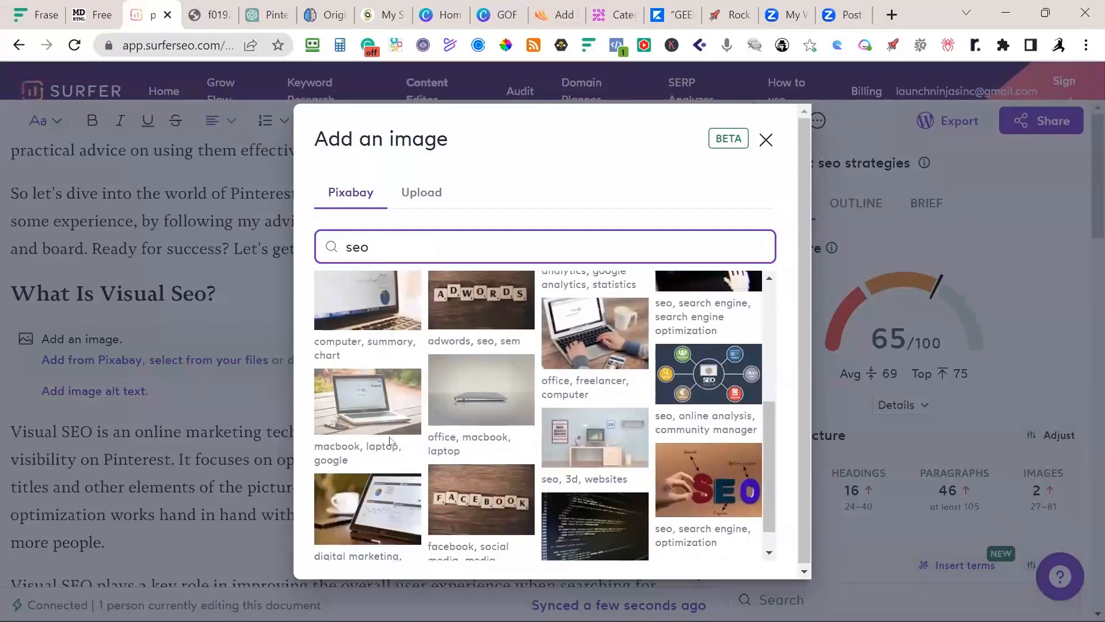
pyautogui.click(377, 398)
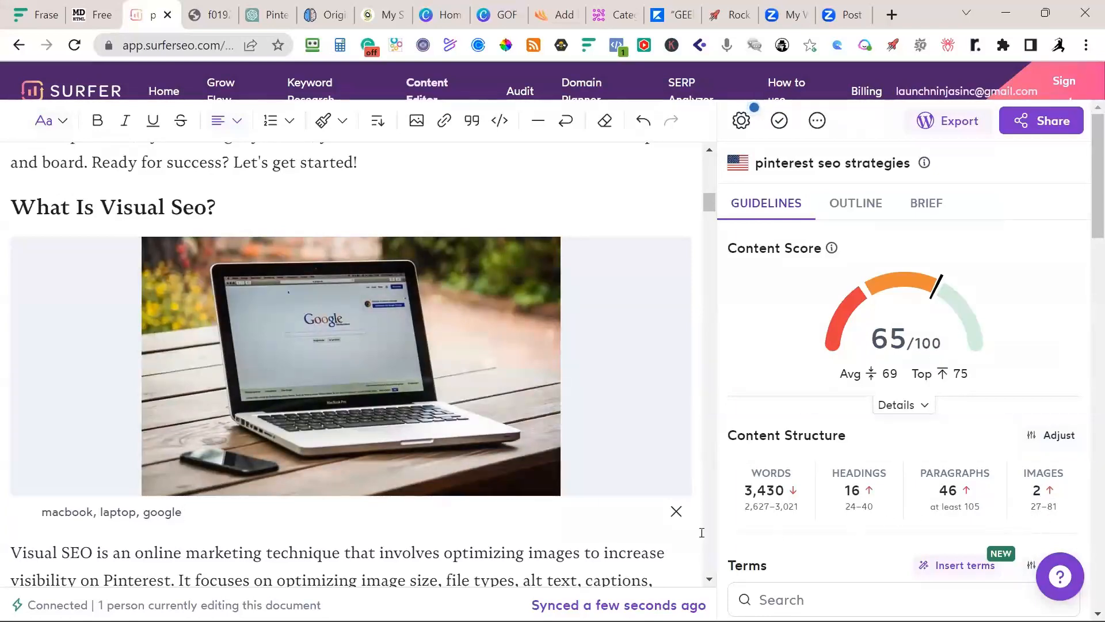
# Split the "Visual SEO plays a key role" paragraph so that "Having optimized images" starts a new paragraph
pyautogui.scroll(-1, 607, 494)
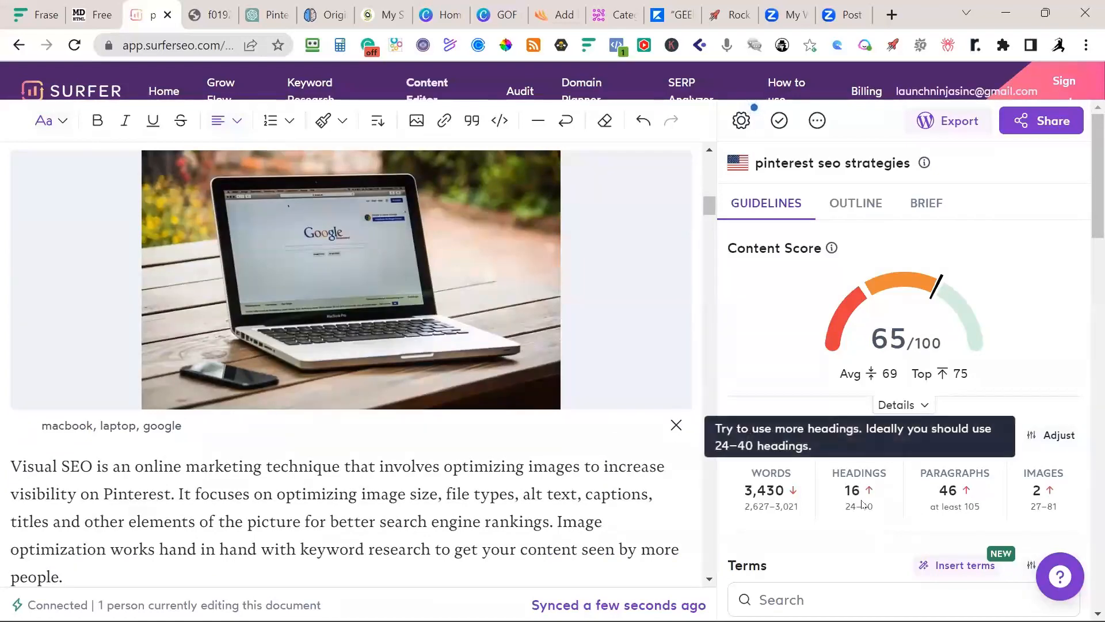
pyautogui.scroll(-3, 463, 505)
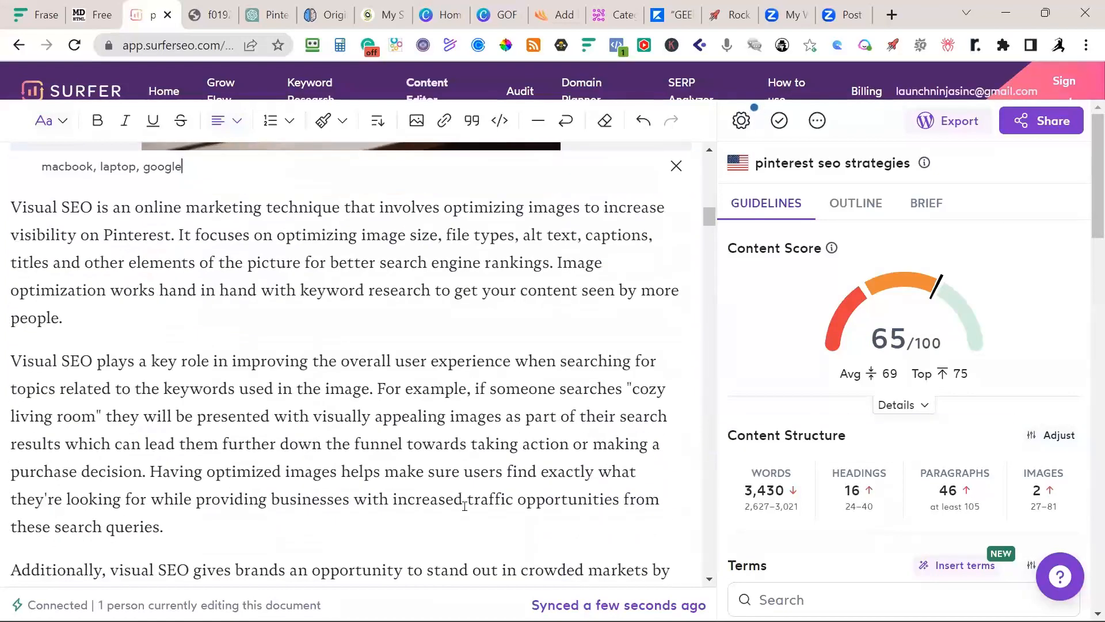
pyautogui.scroll(-2, 465, 505)
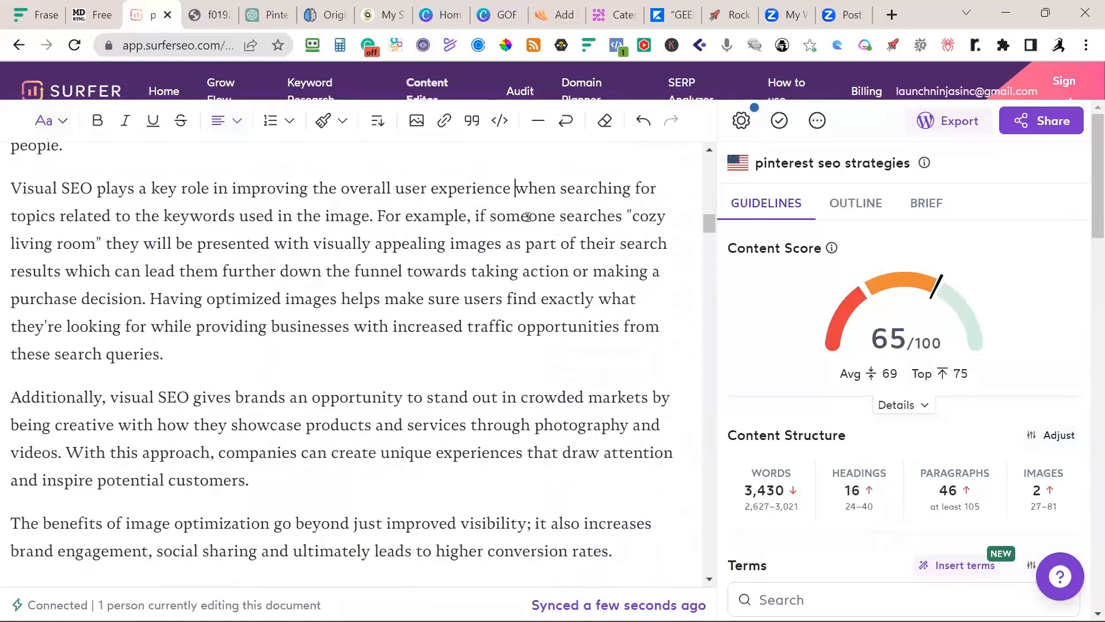
pyautogui.click(151, 298)
pyautogui.press('Return')
# Copy "Visual SEO plays a key role" onto its own line above that paragraph and format it as an H3 heading
pyautogui.scroll(1, 67, 226)
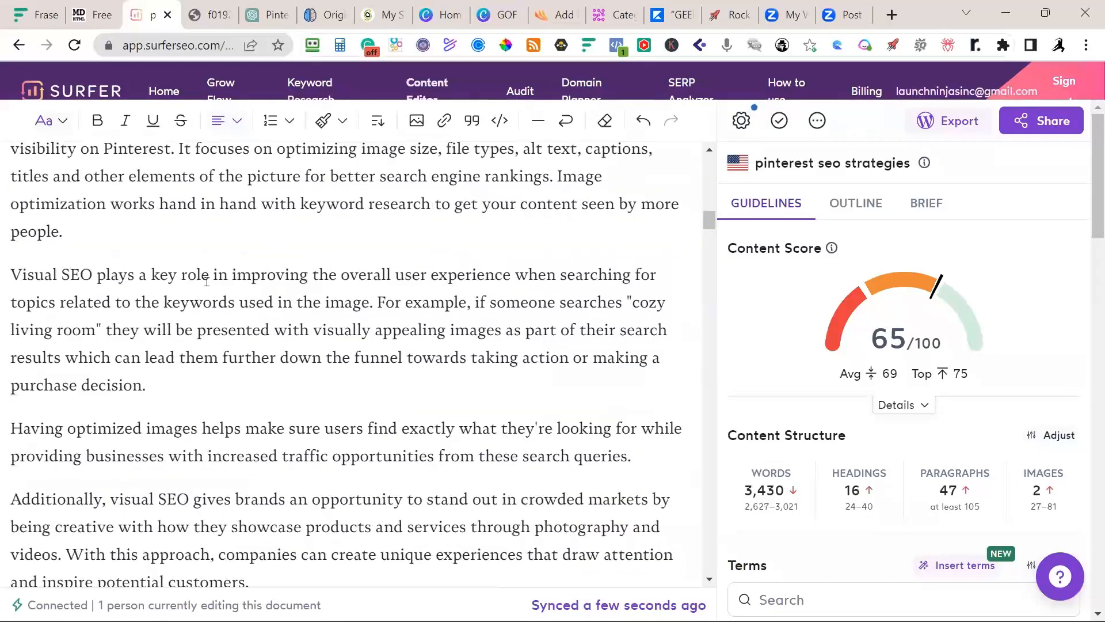
pyautogui.moveTo(209, 278); pyautogui.dragTo(11, 276)
pyautogui.hotkey('ctrl', 'c')
pyautogui.click(111, 241)
pyautogui.press('Return')
pyautogui.hotkey('ctrl', 'v')
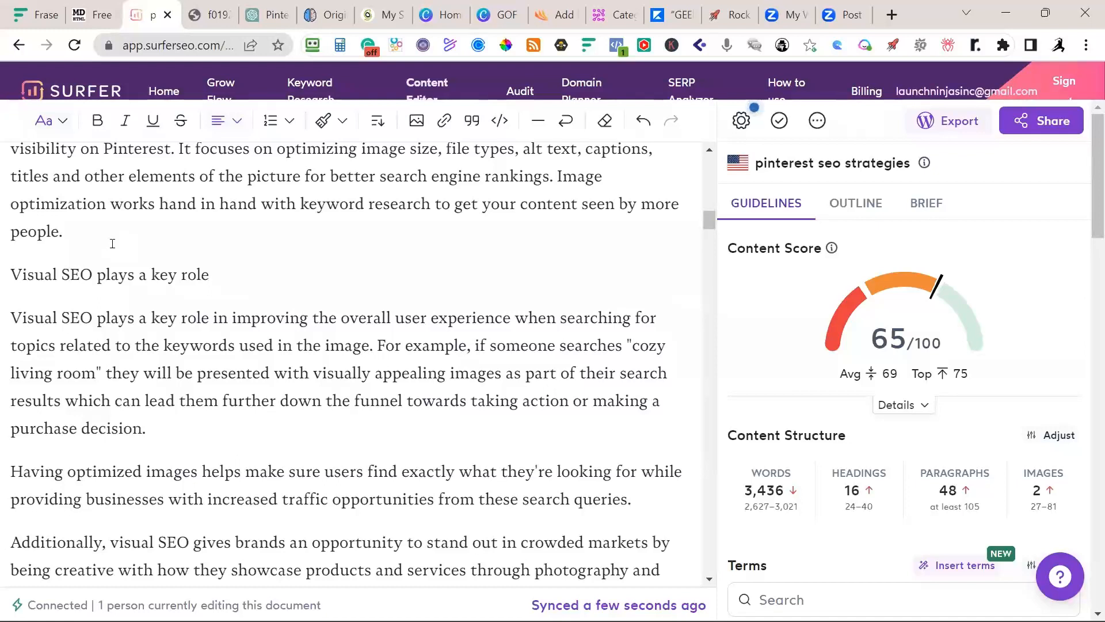
pyautogui.moveTo(225, 282); pyautogui.dragTo(11, 276)
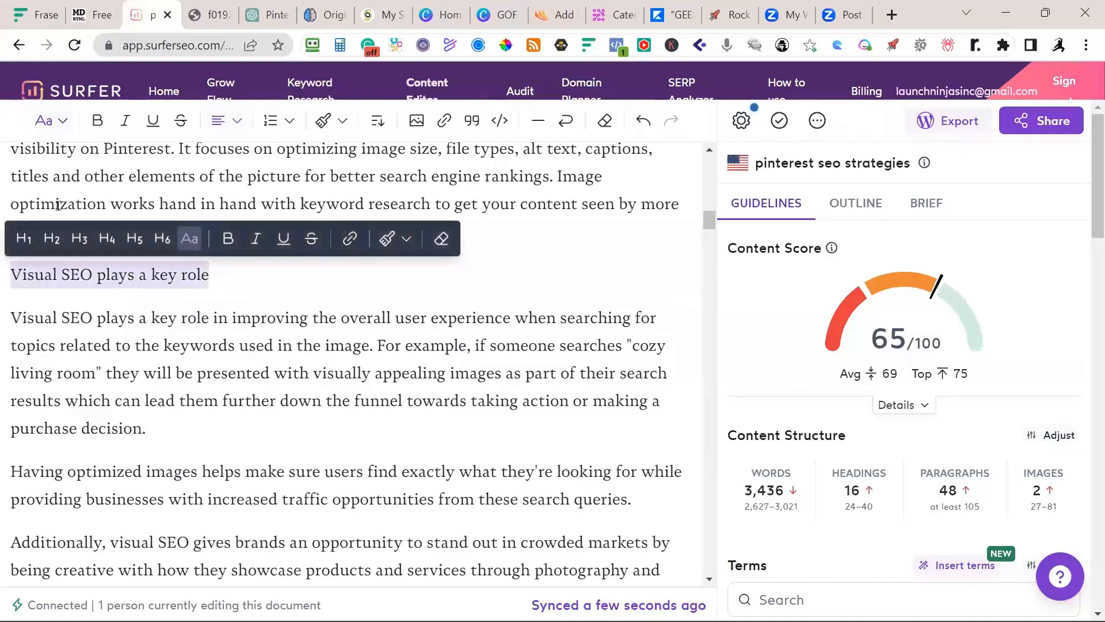
pyautogui.click(80, 241)
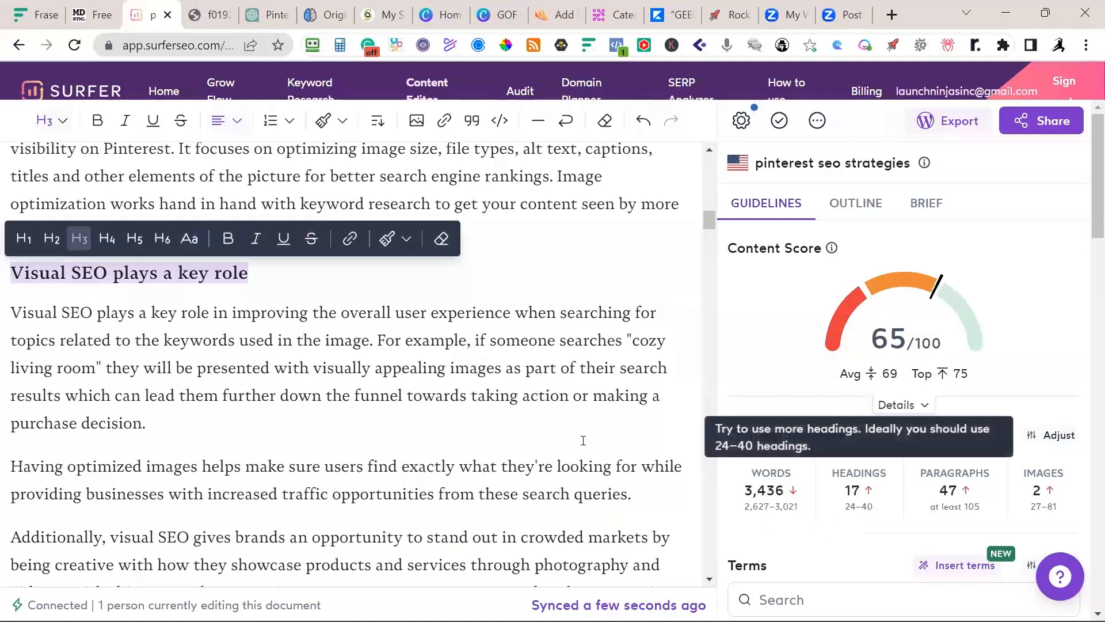
# Copy the article's full title heading from the start of the document
pyautogui.scroll(20, 242, 516)
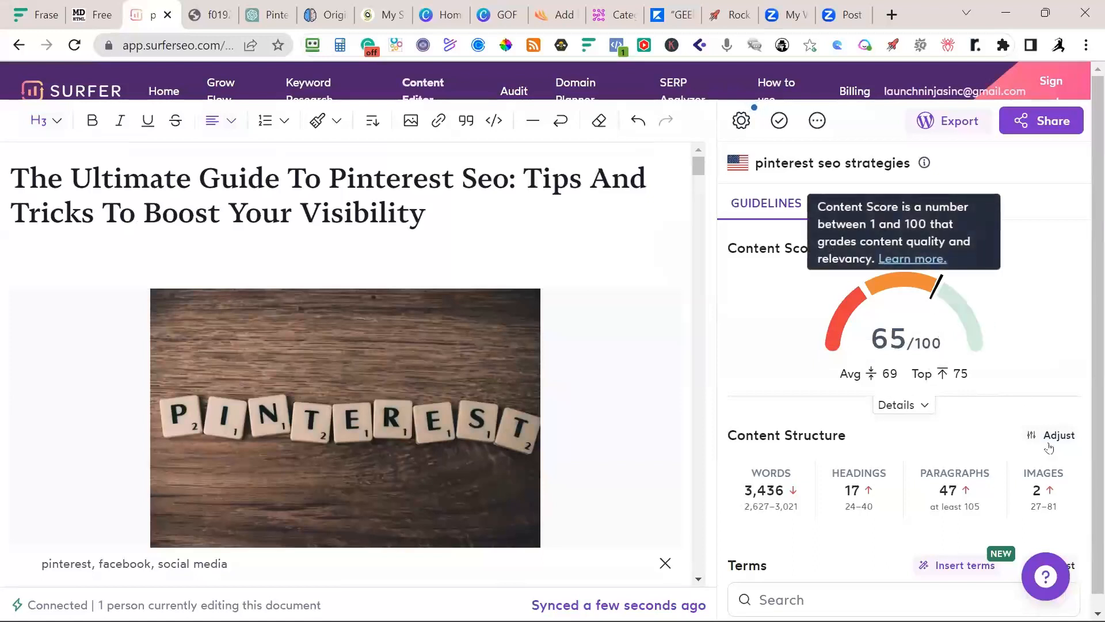
pyautogui.moveTo(1048, 494)
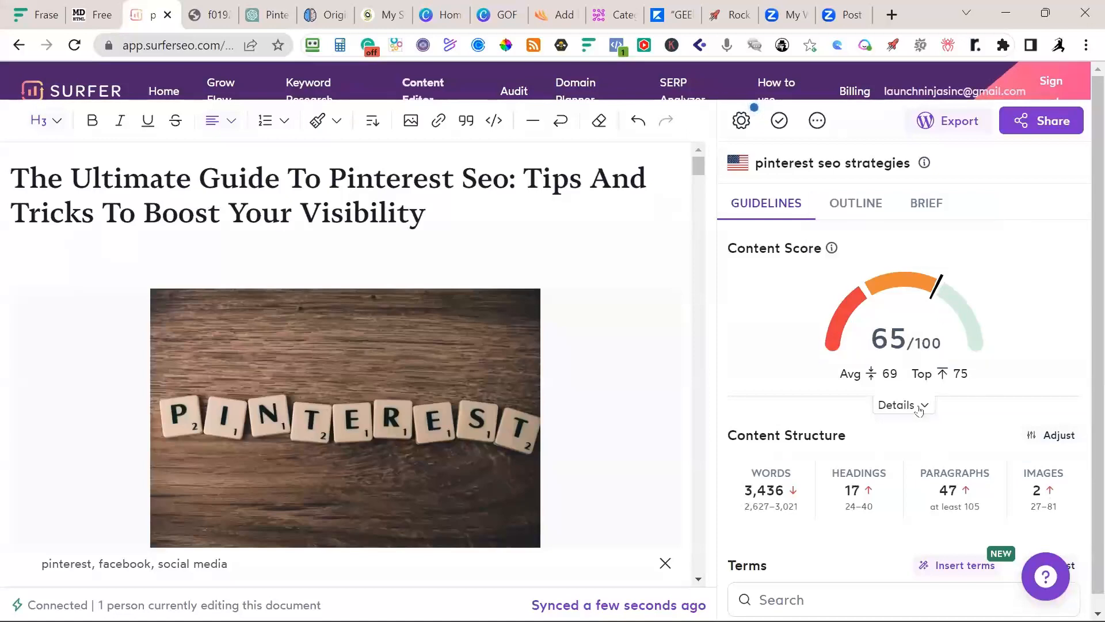
pyautogui.scroll(-8, 594, 316)
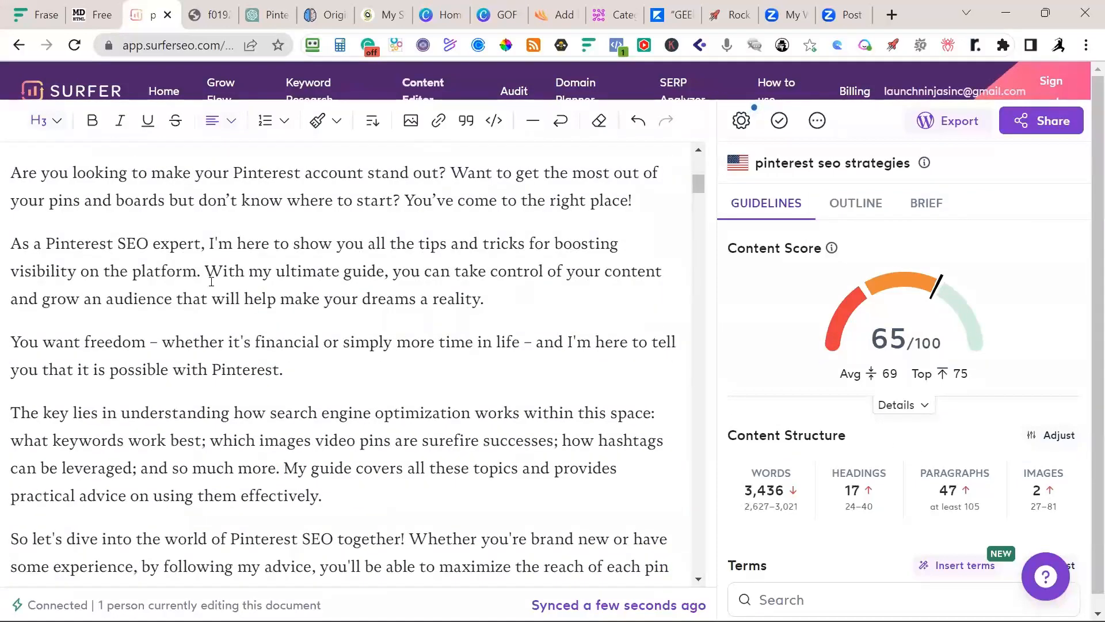
pyautogui.scroll(-5, 414, 486)
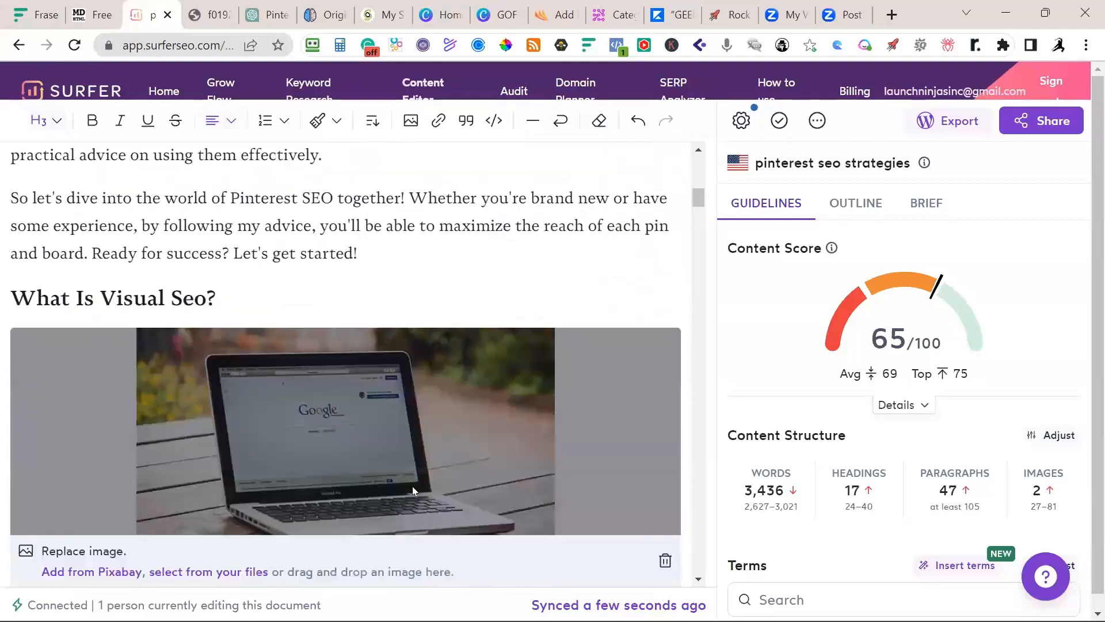
pyautogui.scroll(10, 414, 486)
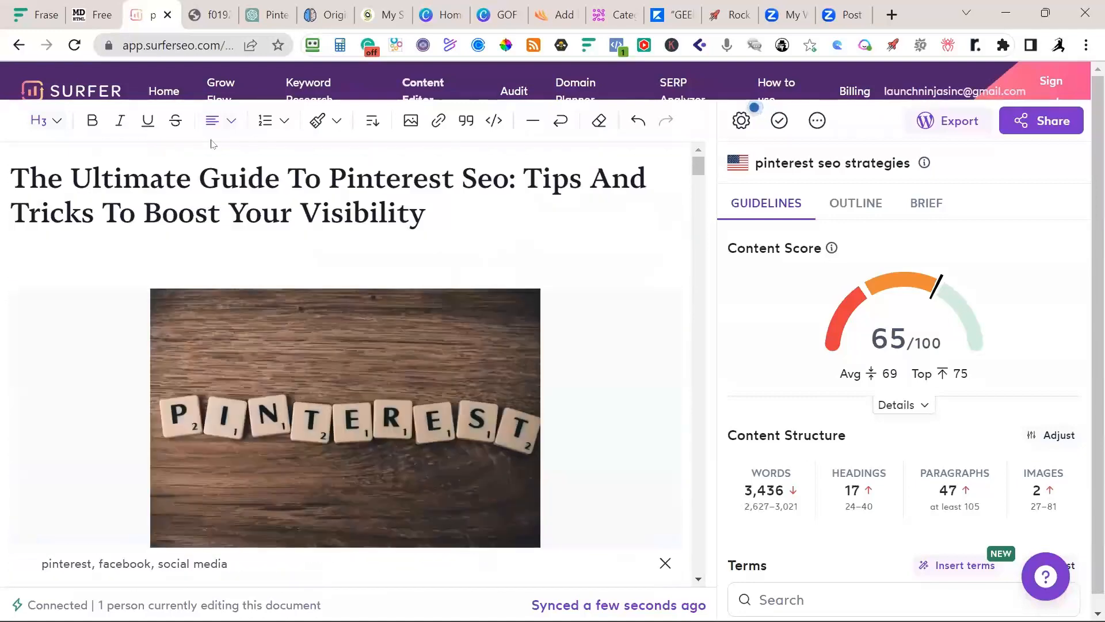
pyautogui.moveTo(450, 217); pyautogui.dragTo(6, 180)
pyautogui.hotkey('ctrl', 'c')
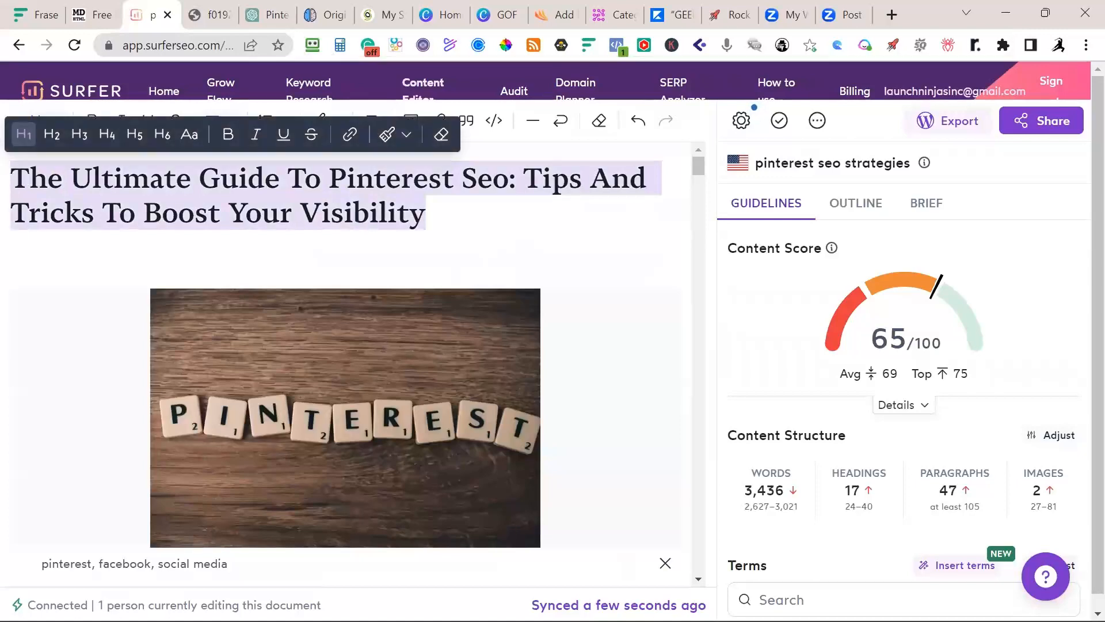
# Start a new post in the BoosterPages.net WordPress admin titled "The Ultimate Guide To Pinterest Seo: Tips And Tricks To Boost Your Visibility"
pyautogui.click(612, 14)
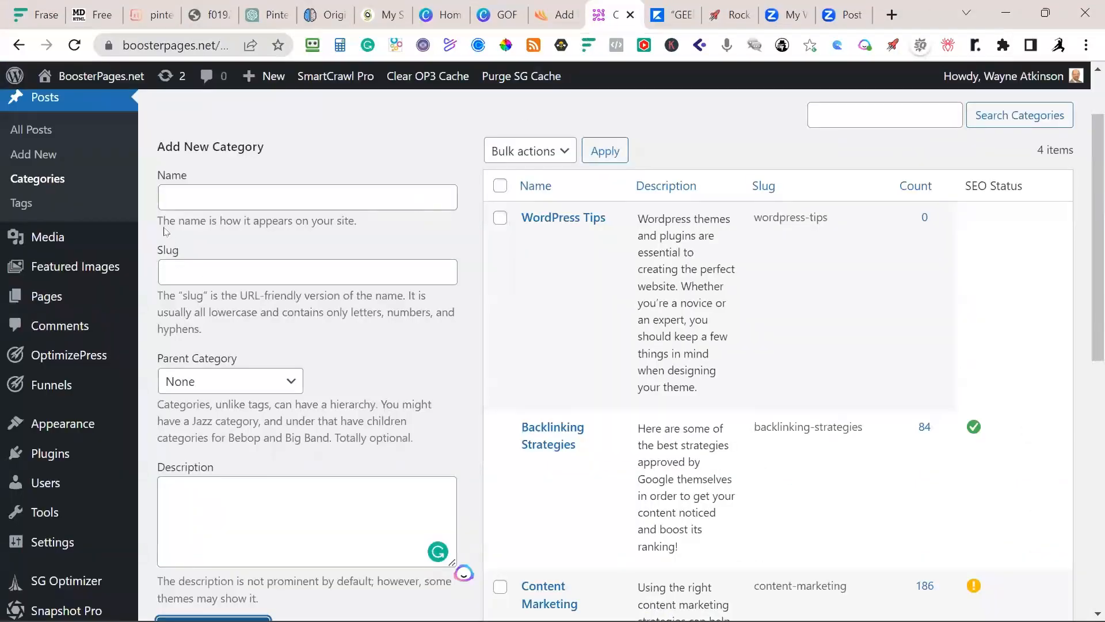
pyautogui.click(32, 155)
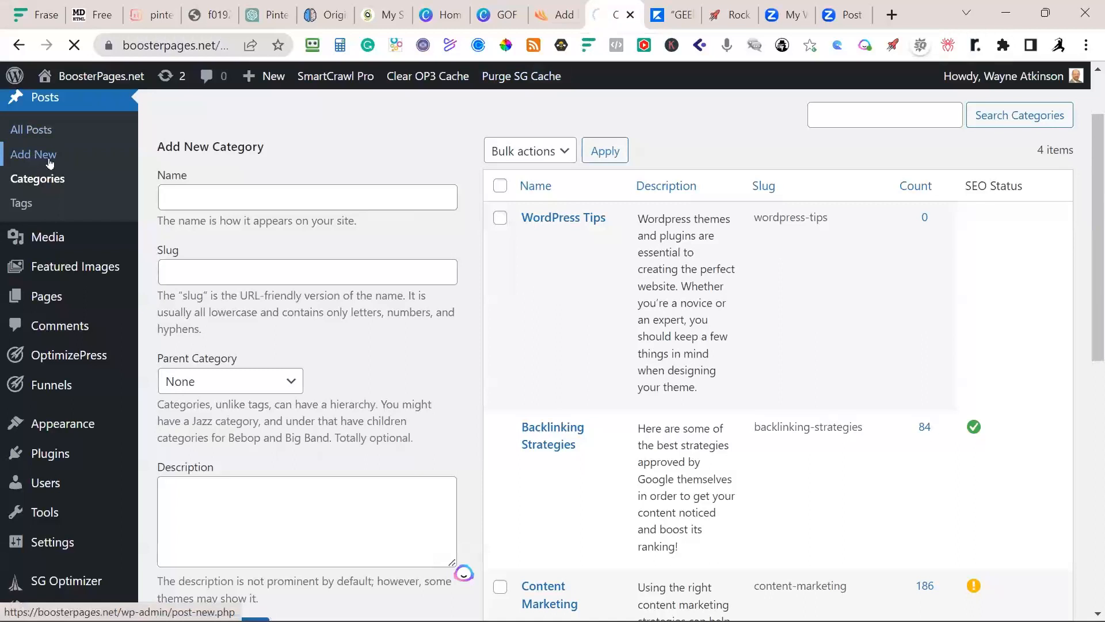
pyautogui.click(166, 195)
pyautogui.write('Pinterest Seo: Tips And Tricks To Boost Your Visibility')
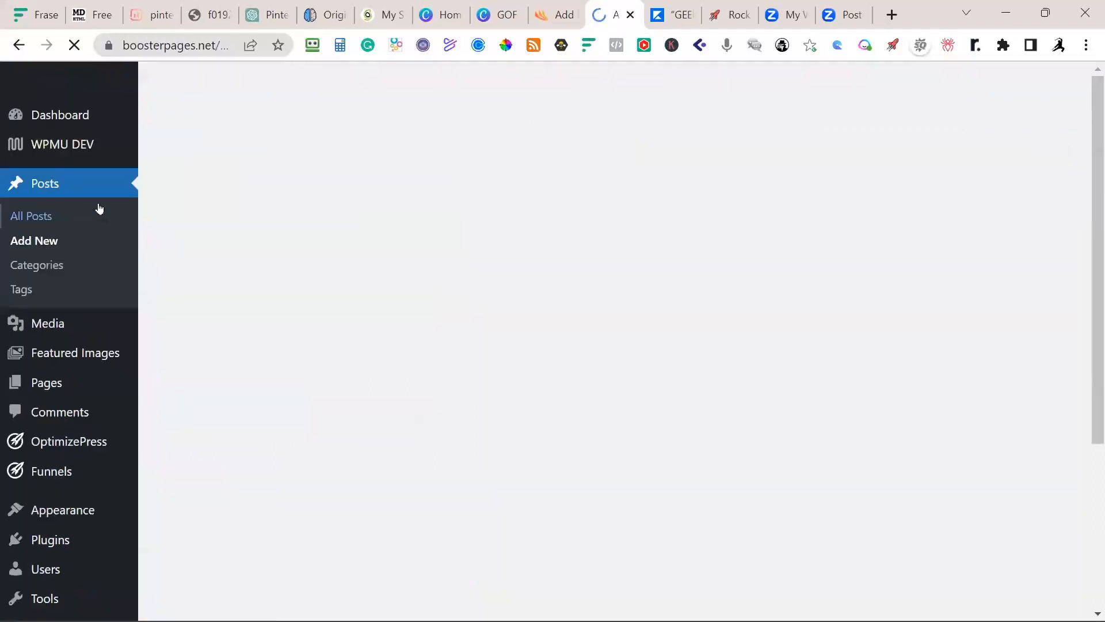
pyautogui.hotkey('ctrl', 'v')
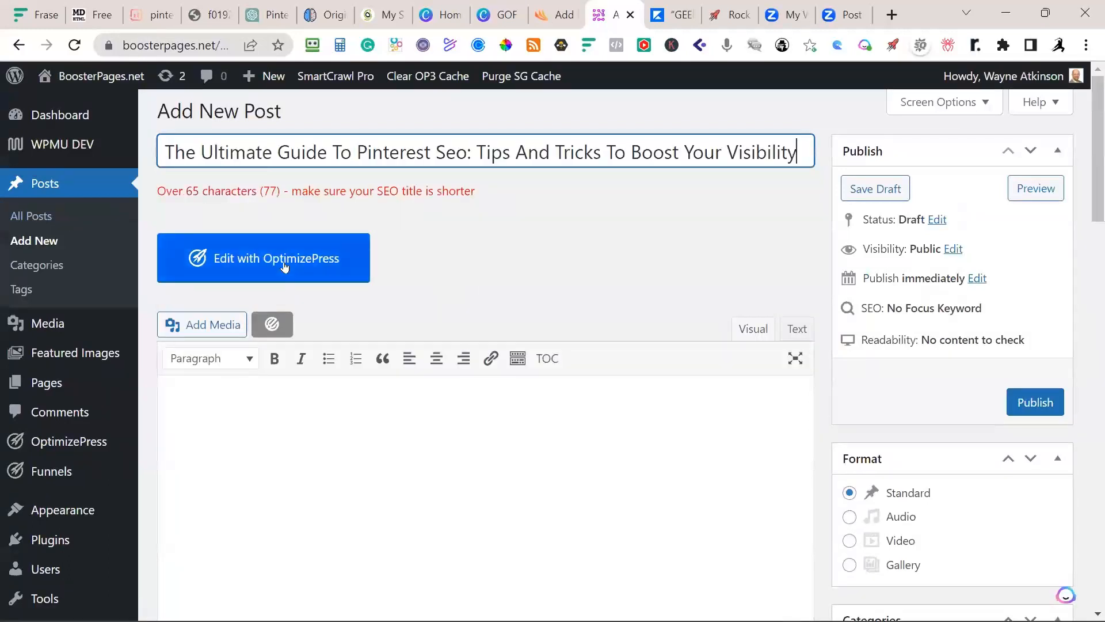
pyautogui.click(284, 265)
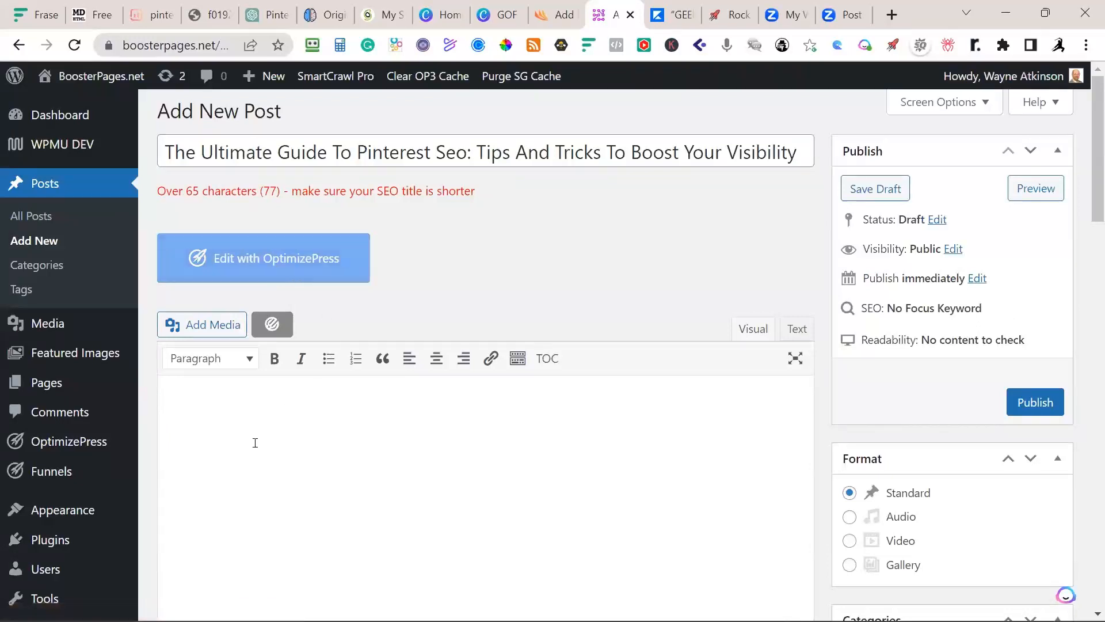
# Copy the entire article from the Surfer editor and paste it into the body of the new WordPress post
pyautogui.click(290, 428)
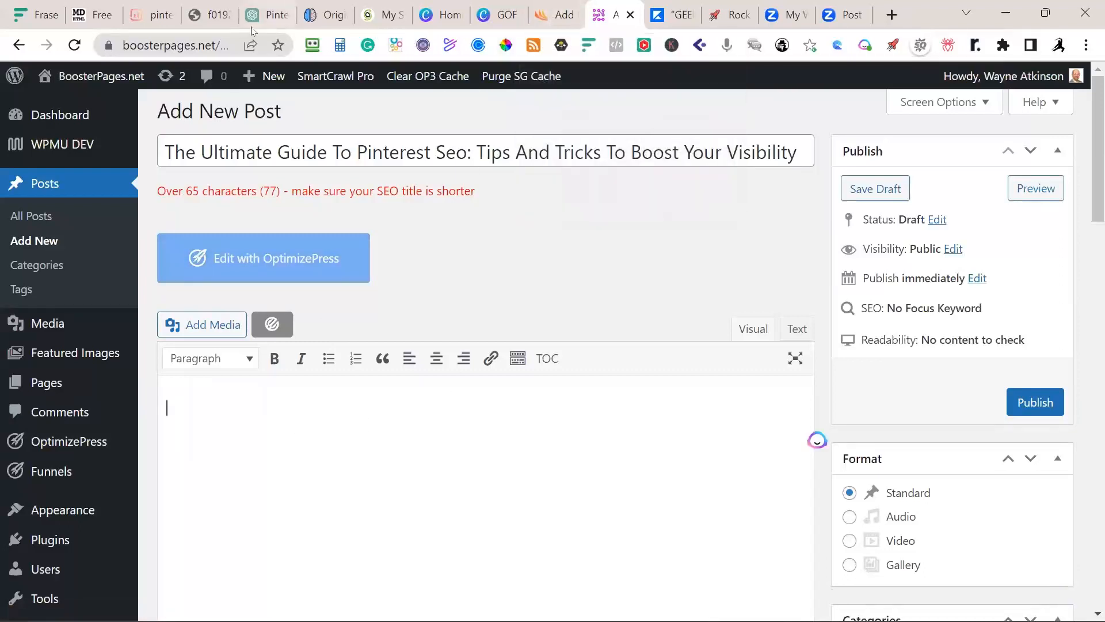
pyautogui.click(149, 16)
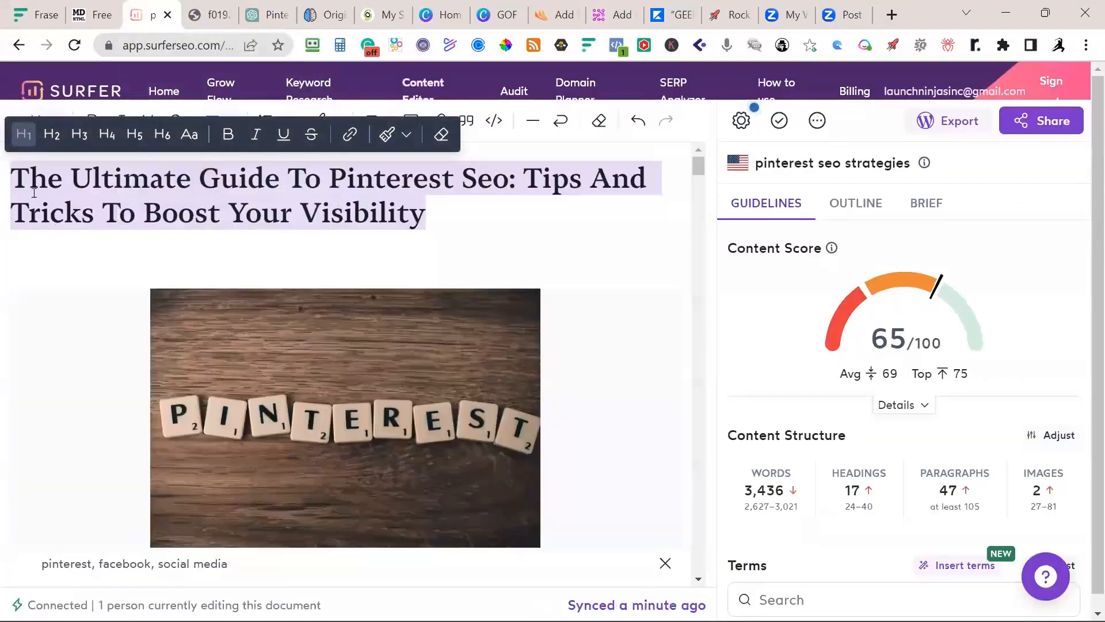
pyautogui.click(32, 191)
pyautogui.hotkey('ctrl', 'a')
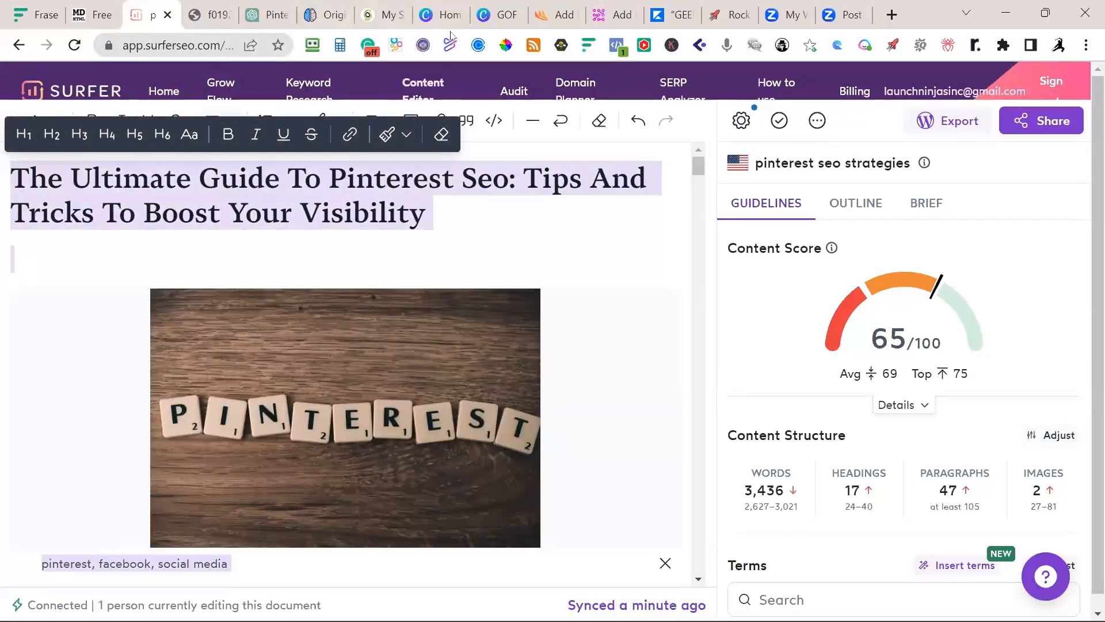
pyautogui.click(612, 14)
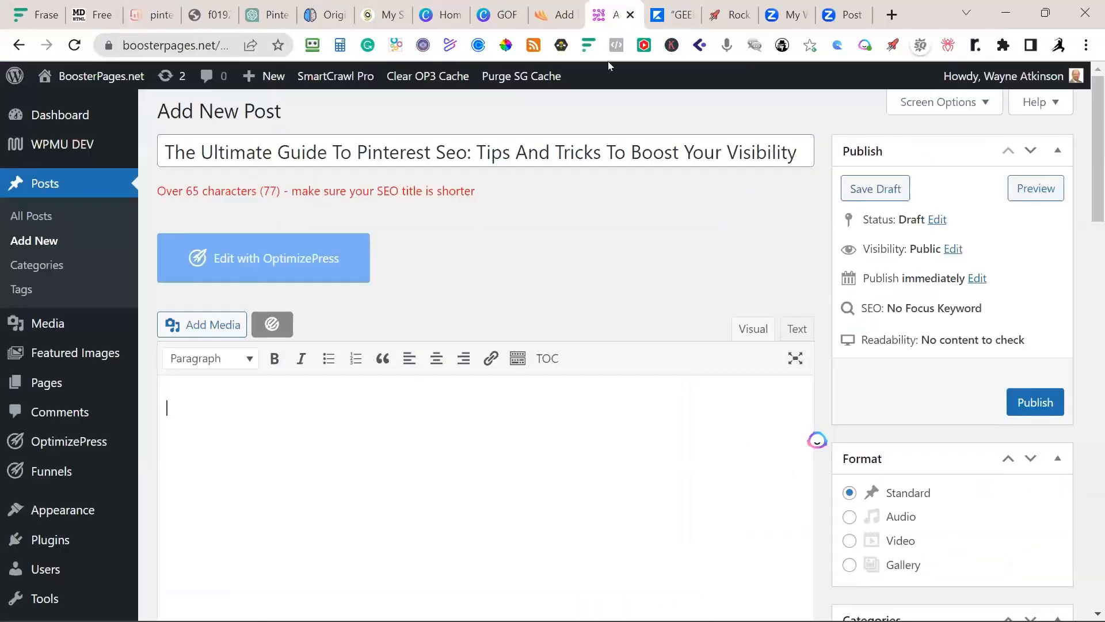
pyautogui.click(274, 419)
pyautogui.hotkey('ctrl', 'v')
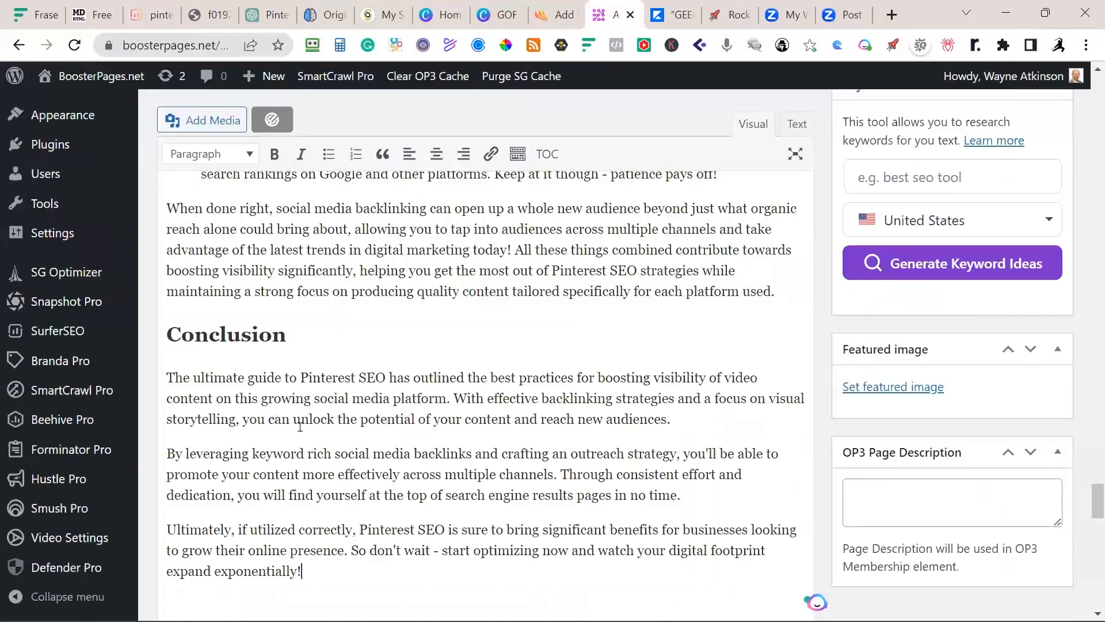
# Set the media library image 3j8a2fX.jpg, showing people around an office table, as the post's featured image
pyautogui.scroll(10, 896, 399)
pyautogui.scroll(3, 896, 399)
pyautogui.scroll(-2, 897, 399)
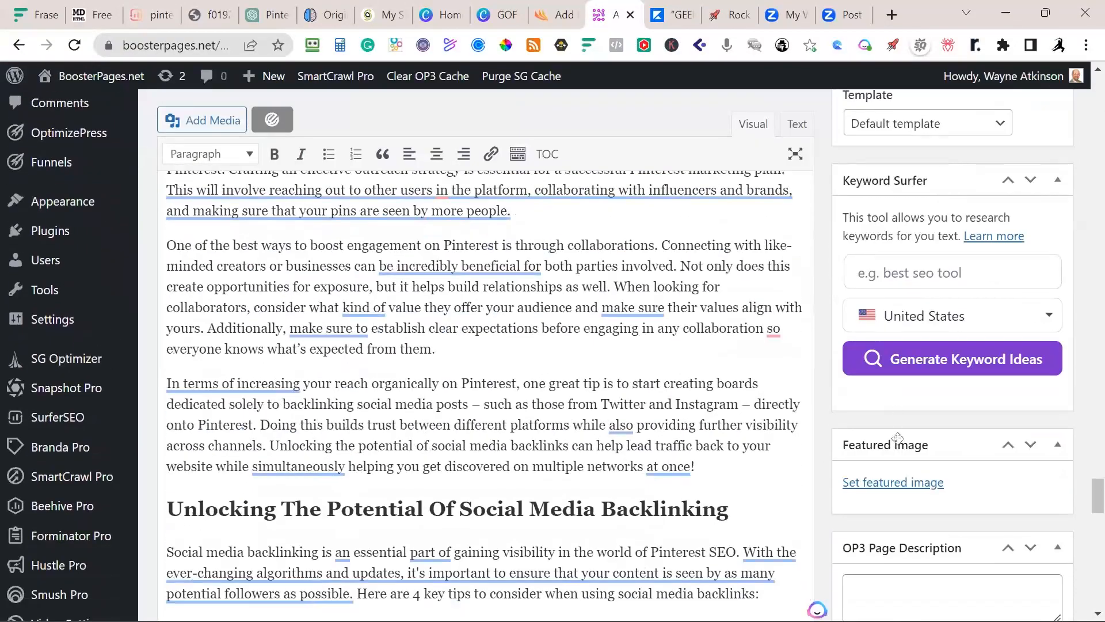
pyautogui.click(899, 482)
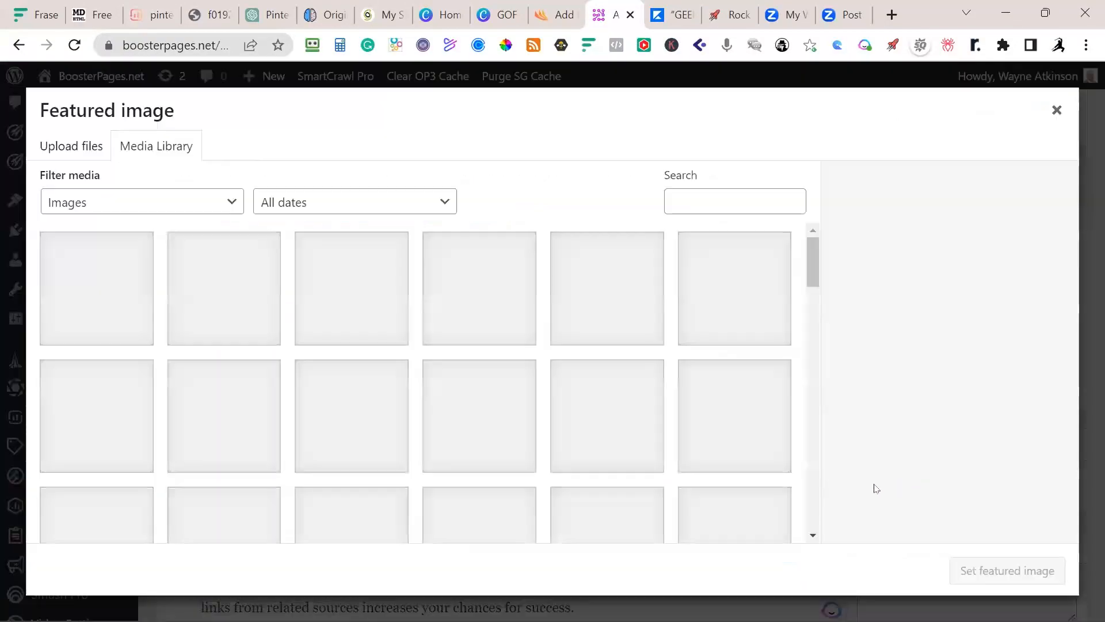
pyautogui.scroll(-5, 502, 392)
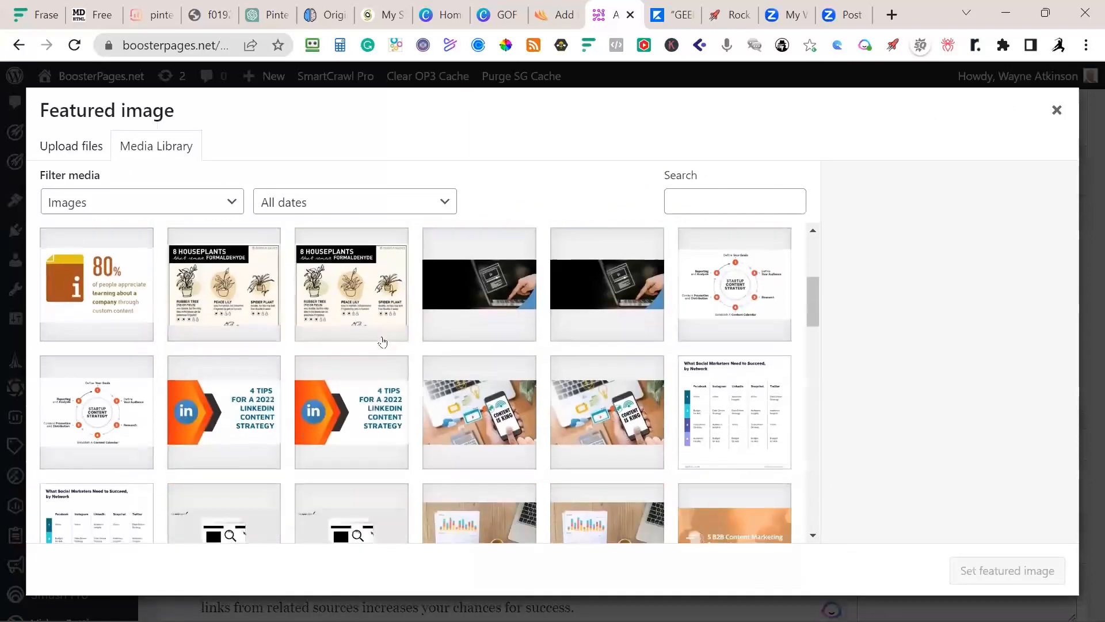
pyautogui.click(458, 434)
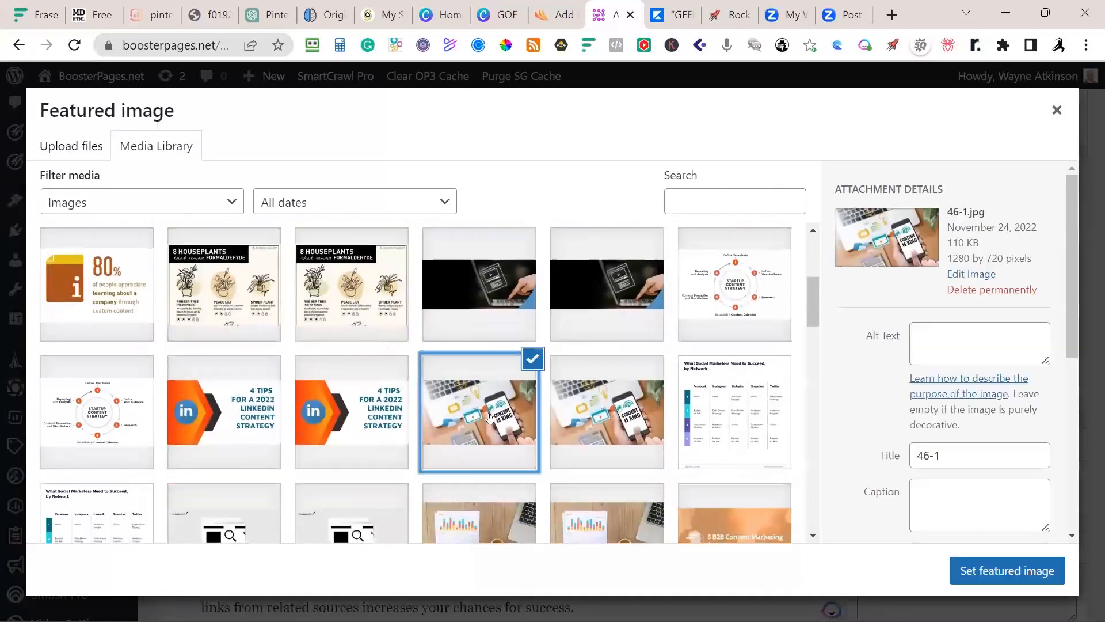
pyautogui.scroll(-5, 619, 380)
pyautogui.scroll(-3, 620, 380)
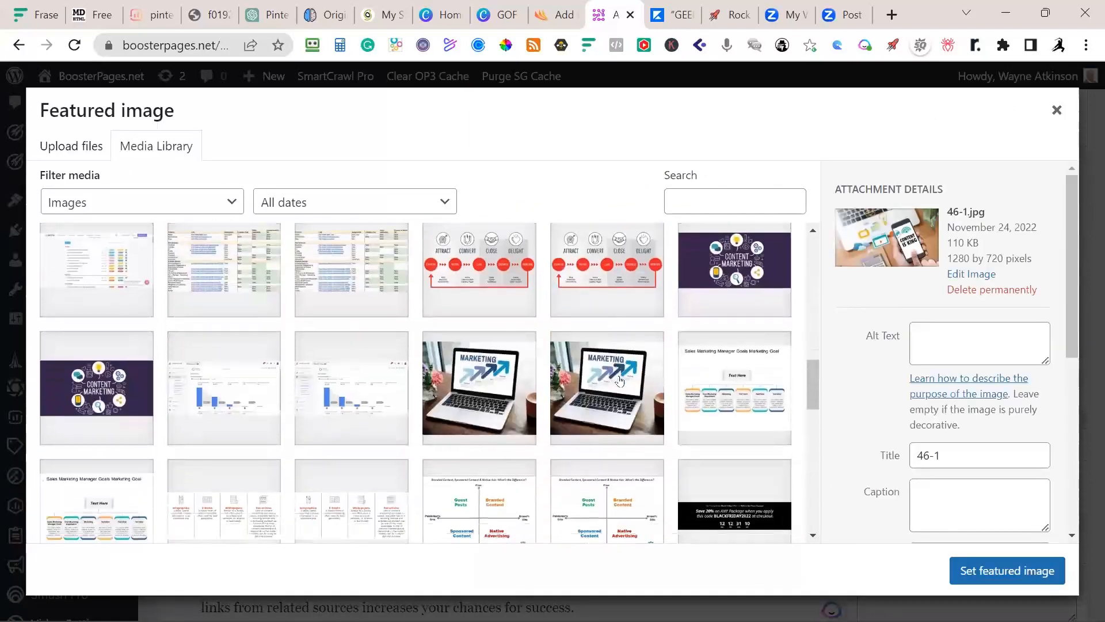
pyautogui.scroll(-5, 528, 340)
pyautogui.click(484, 362)
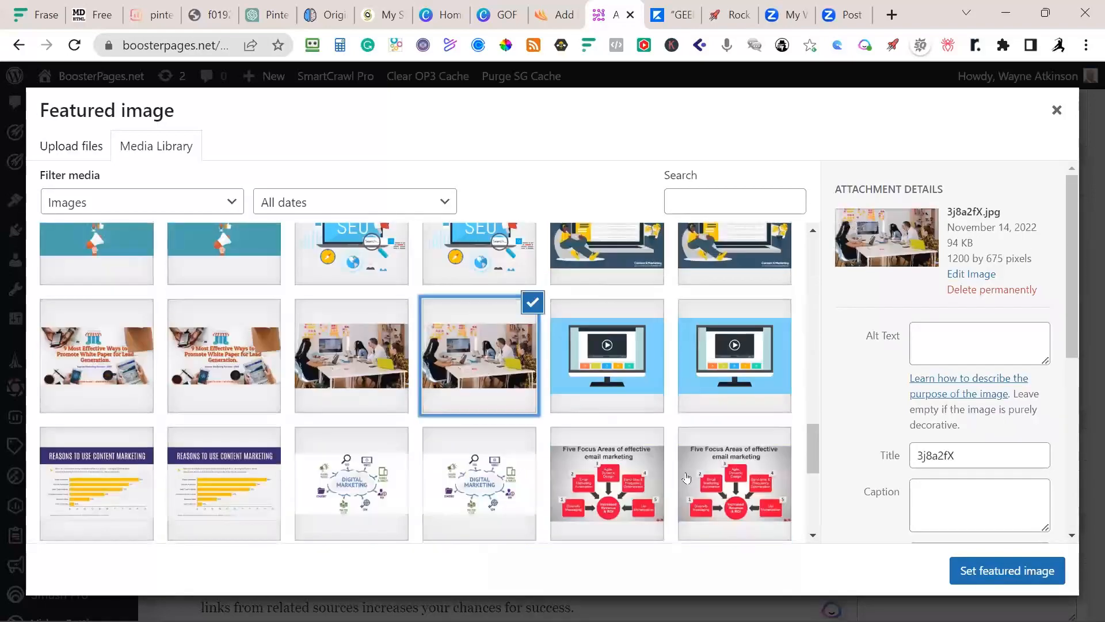
pyautogui.click(968, 580)
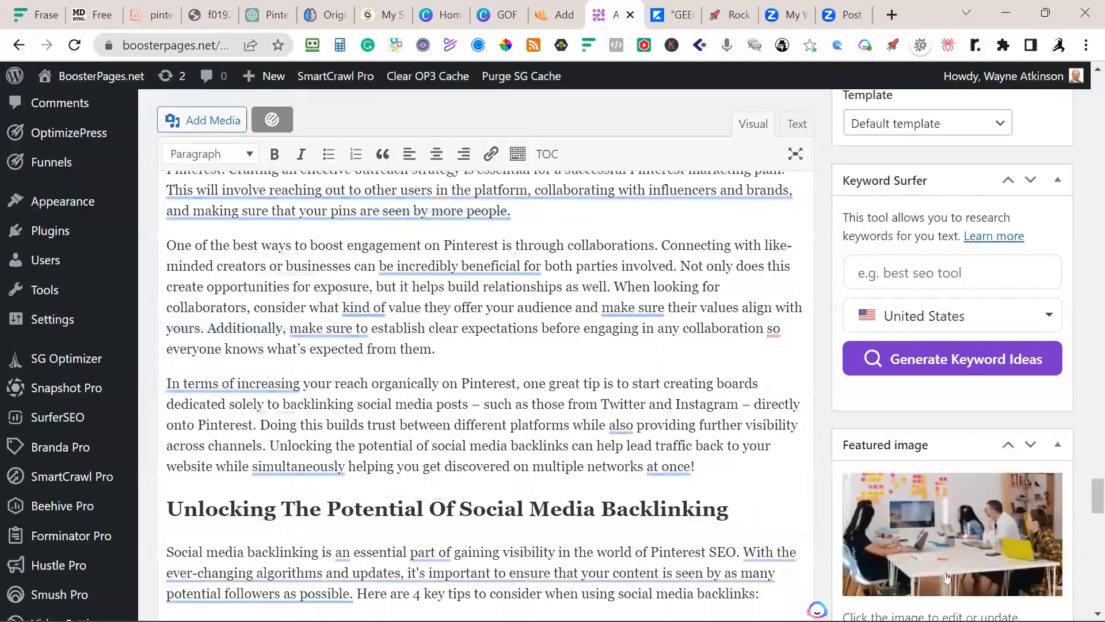
# Assign the post to the SEO Tips category
pyautogui.scroll(20, 811, 511)
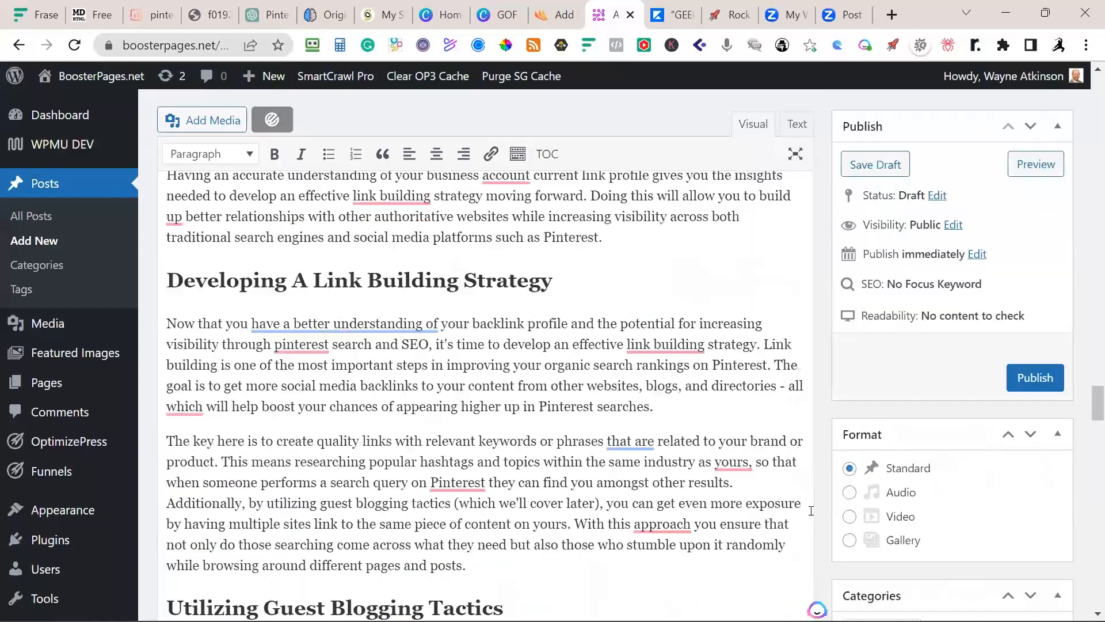
pyautogui.scroll(20, 811, 511)
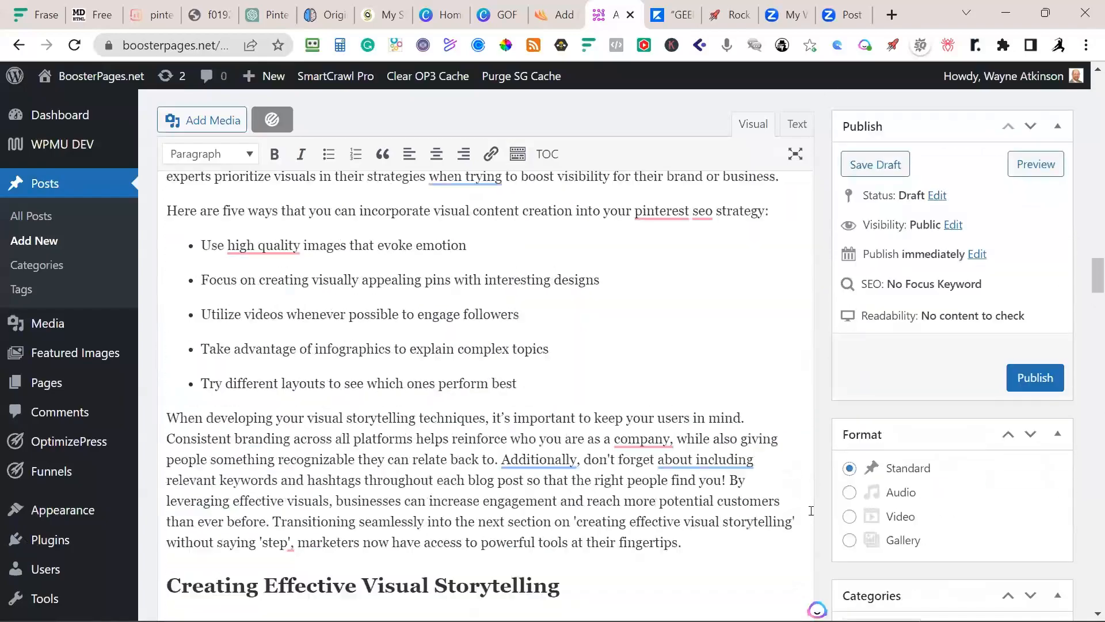
pyautogui.scroll(20, 811, 511)
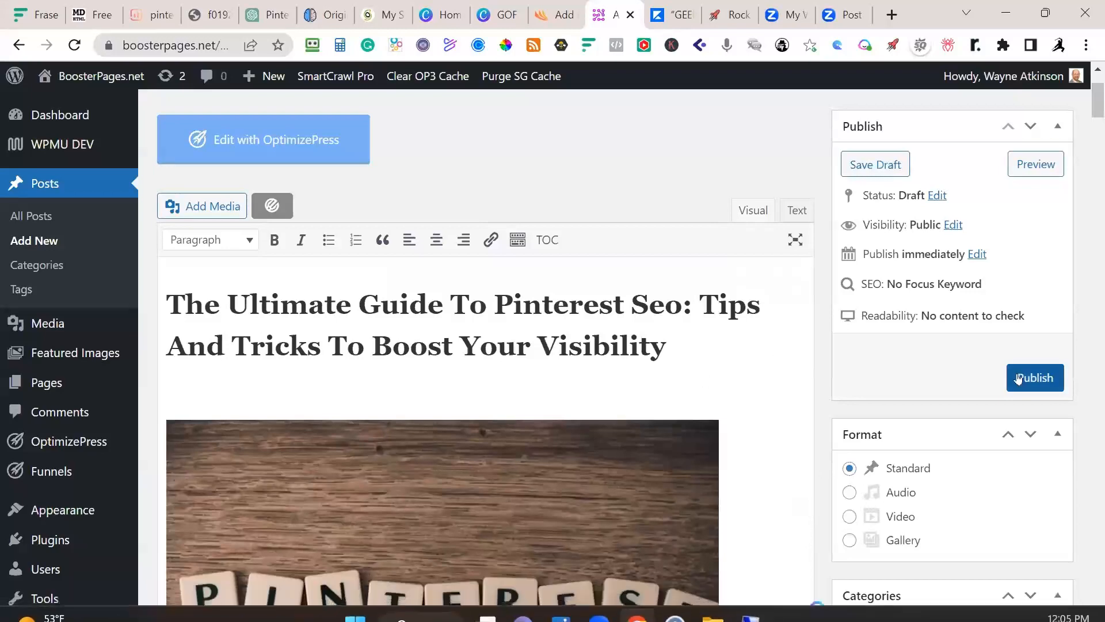
pyautogui.scroll(-6, 1021, 390)
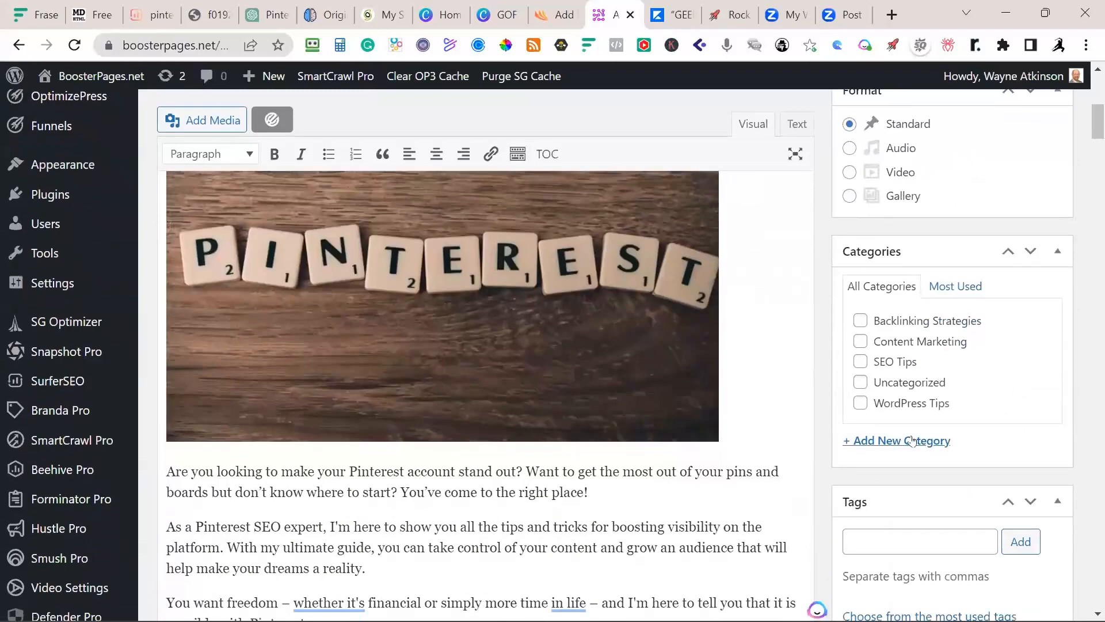
pyautogui.scroll(-3, 953, 430)
# Add the tags Visual SEO and Pinterest SEO Strategies to the post
pyautogui.click(877, 372)
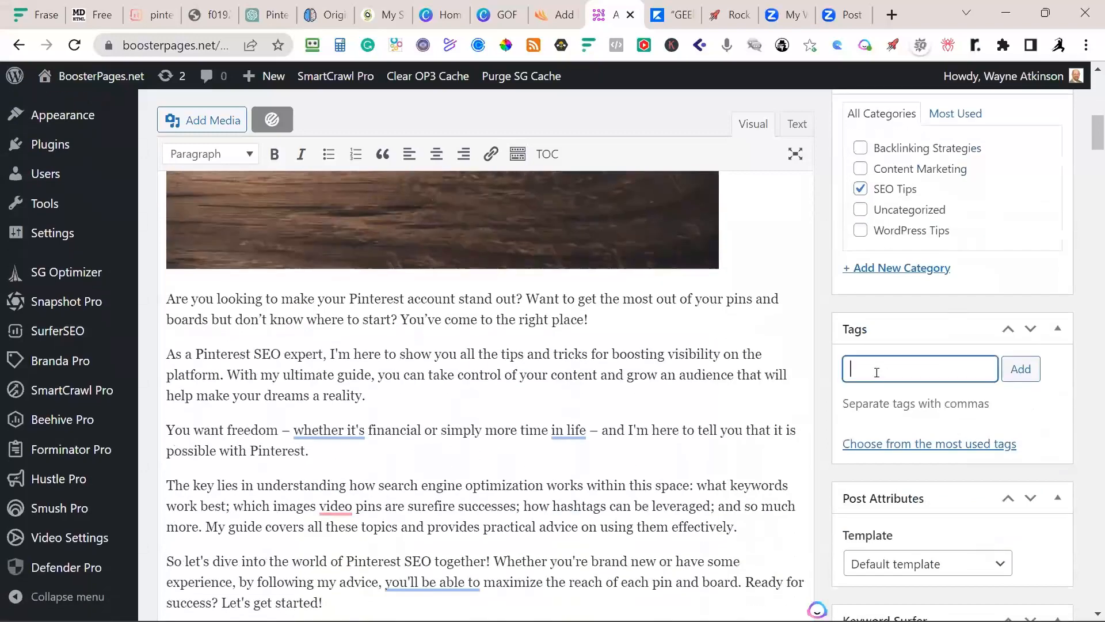
pyautogui.write('Visual SEO, Pinterest S')
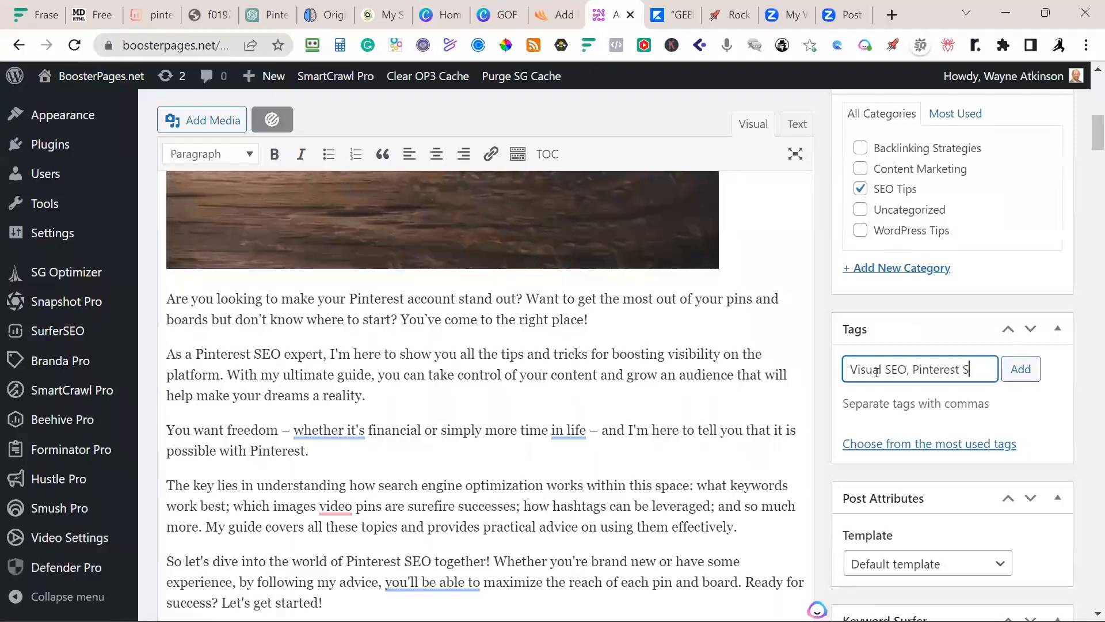
pyautogui.write('EO Strategie')
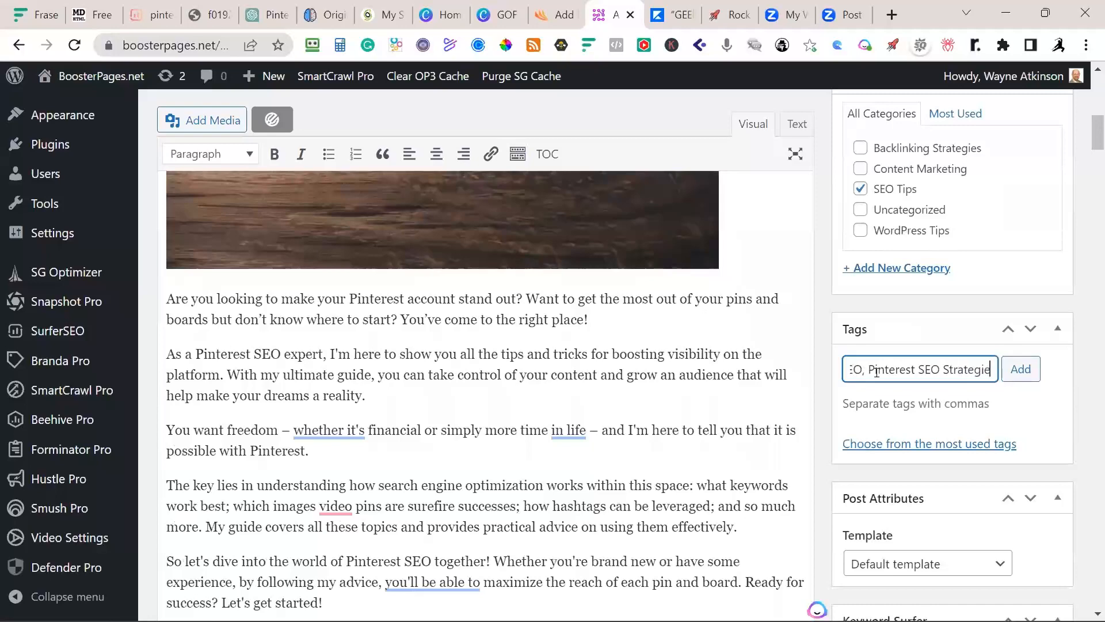
pyautogui.write('s')
pyautogui.click(1021, 369)
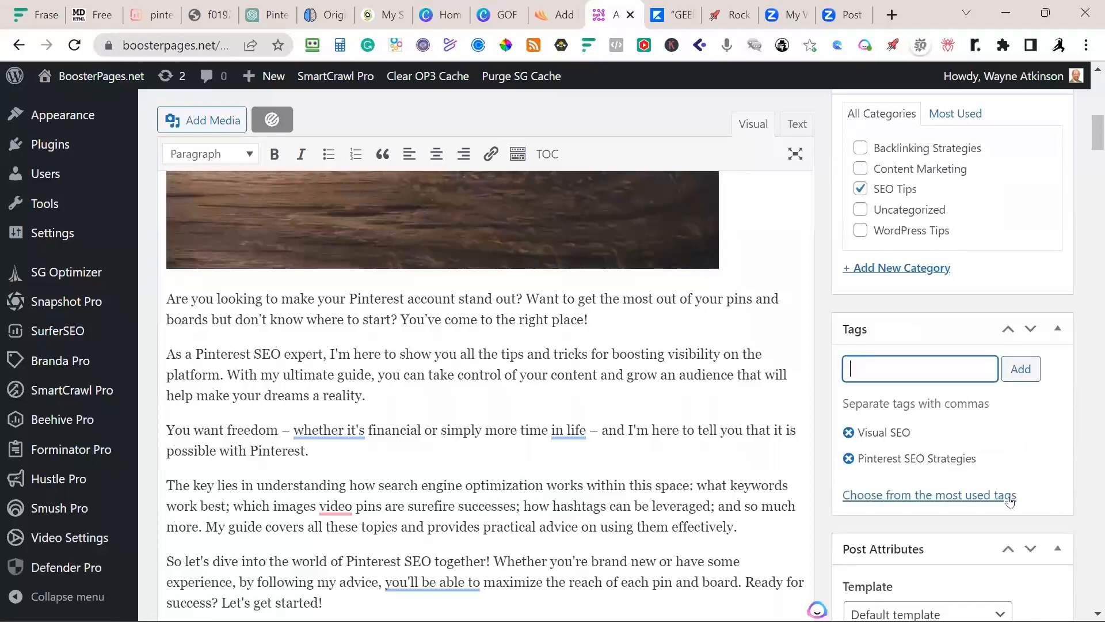
# Publish the Pinterest SEO post on the site
pyautogui.scroll(7, 1022, 448)
pyautogui.scroll(2, 1023, 447)
pyautogui.click(1035, 377)
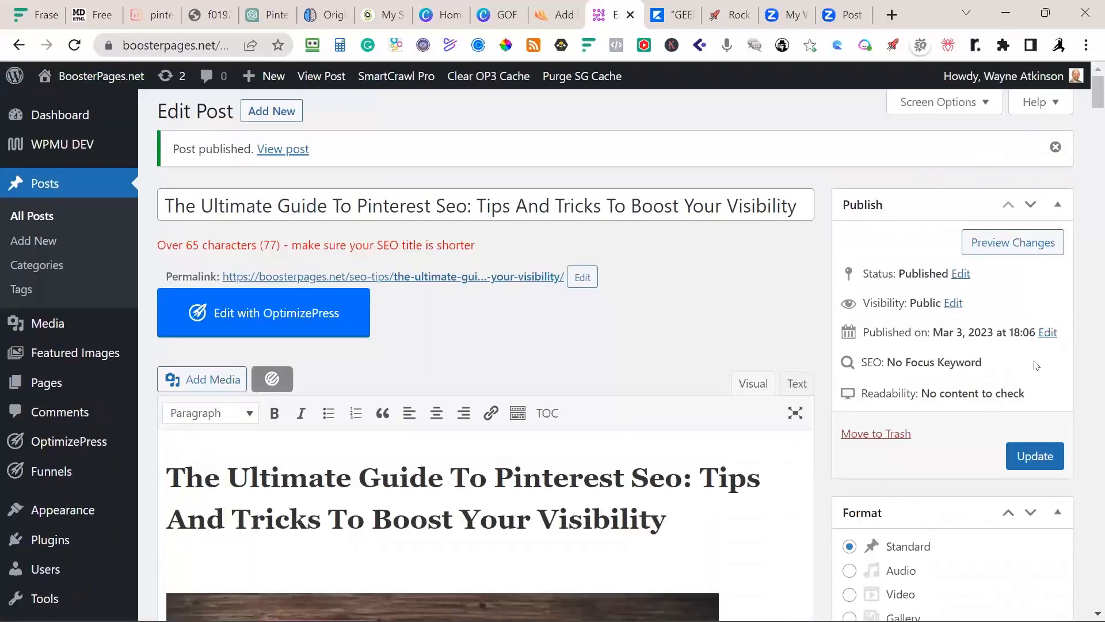
# Open the published post on the live site and review its table of contents, title and first image
pyautogui.click(296, 151)
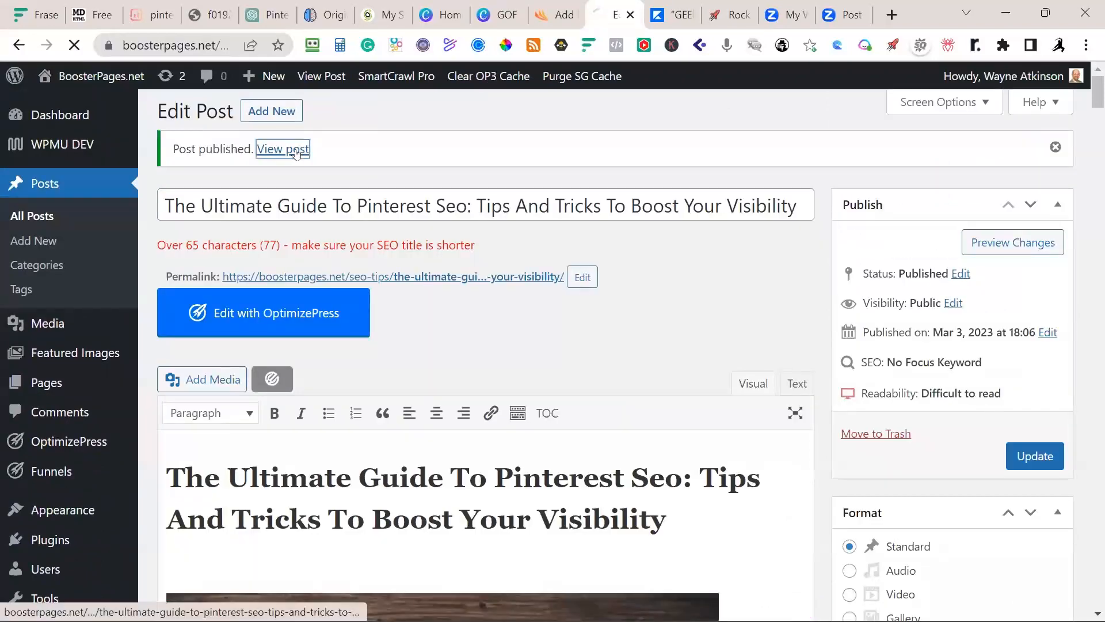
pyautogui.scroll(-3, 417, 248)
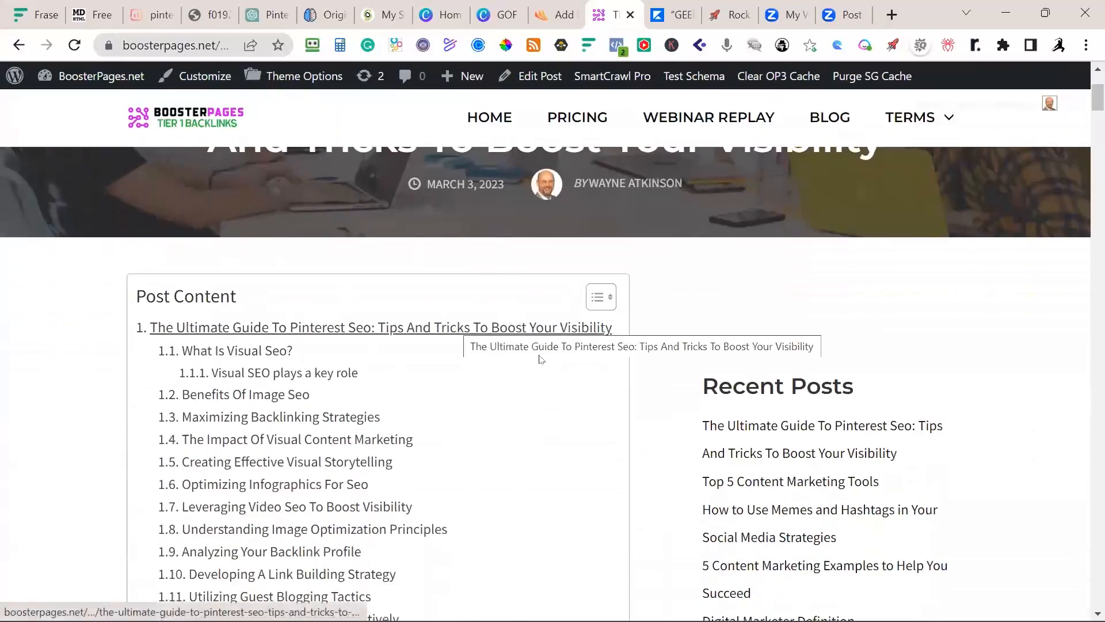
pyautogui.scroll(-2, 560, 367)
pyautogui.scroll(-7, 855, 354)
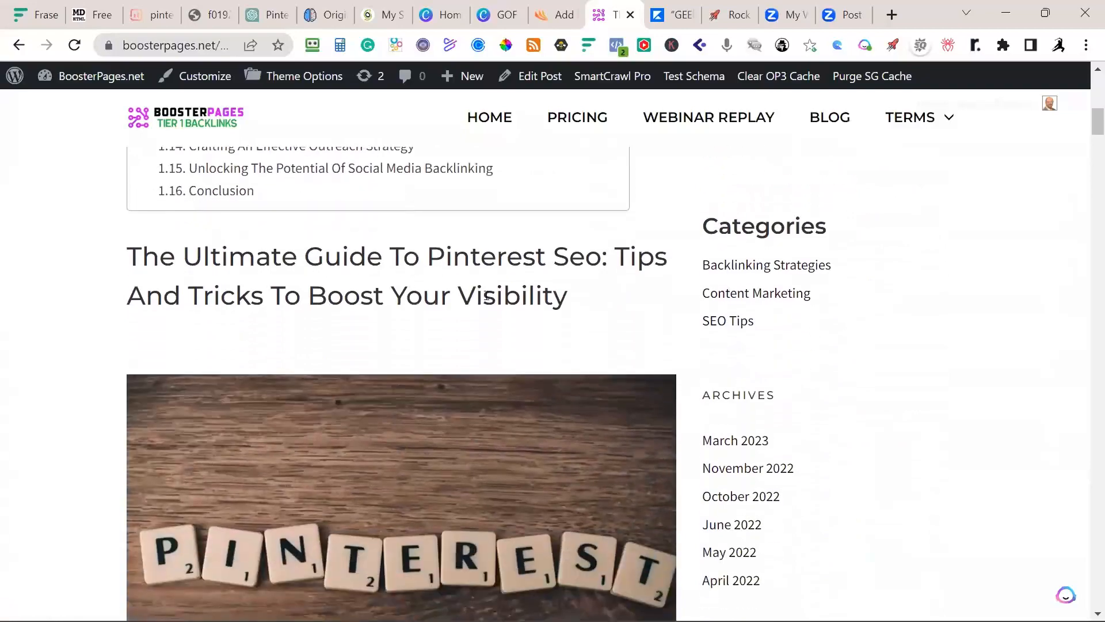
# Read through the published Pinterest SEO post from the table of contents to the author box and tags at its end
pyautogui.scroll(12, 486, 296)
pyautogui.scroll(-15, 934, 281)
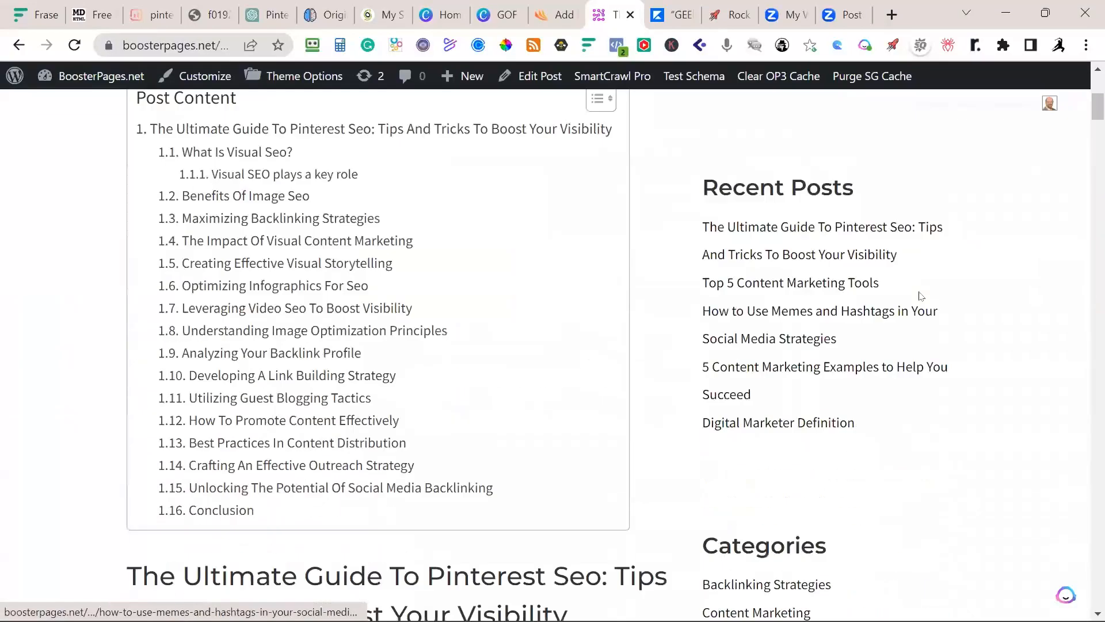
pyautogui.scroll(-16, 591, 368)
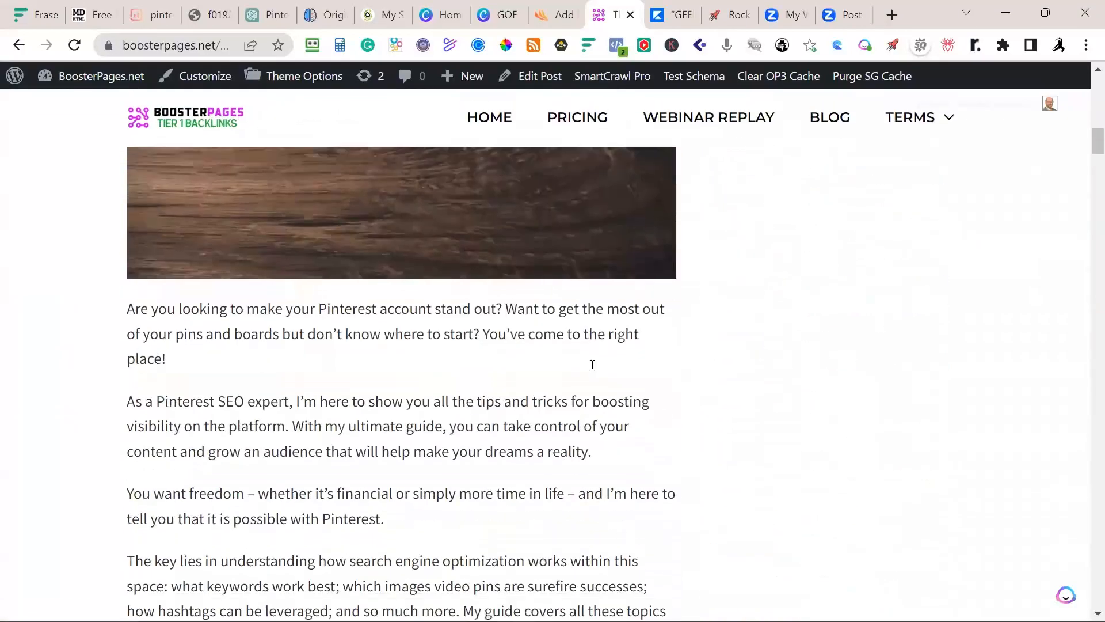
pyautogui.scroll(-17, 594, 368)
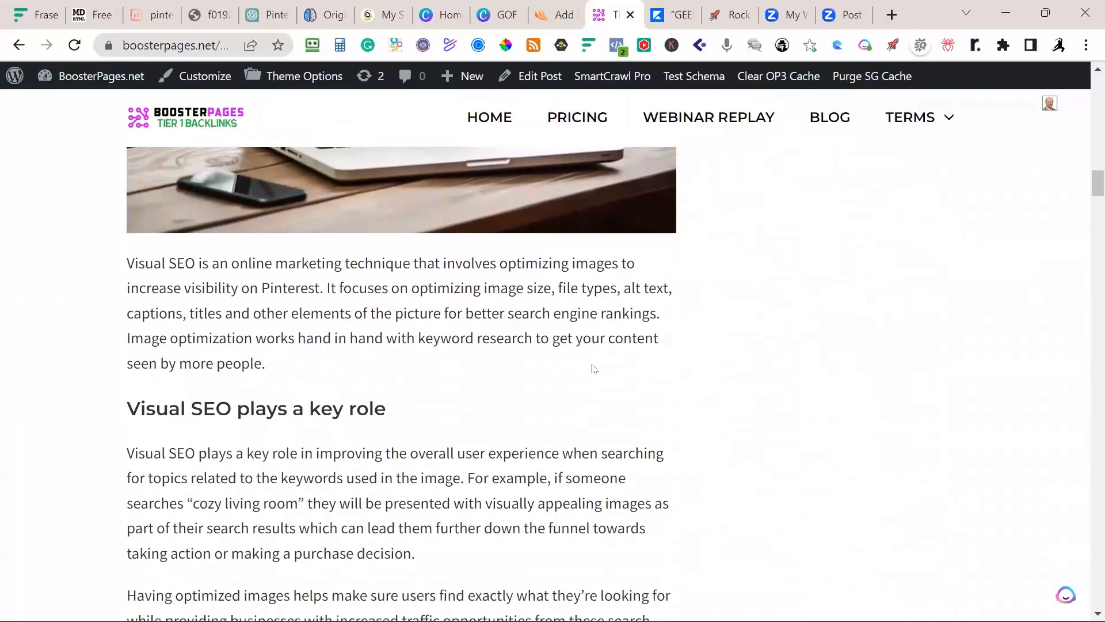
pyautogui.scroll(-20, 594, 369)
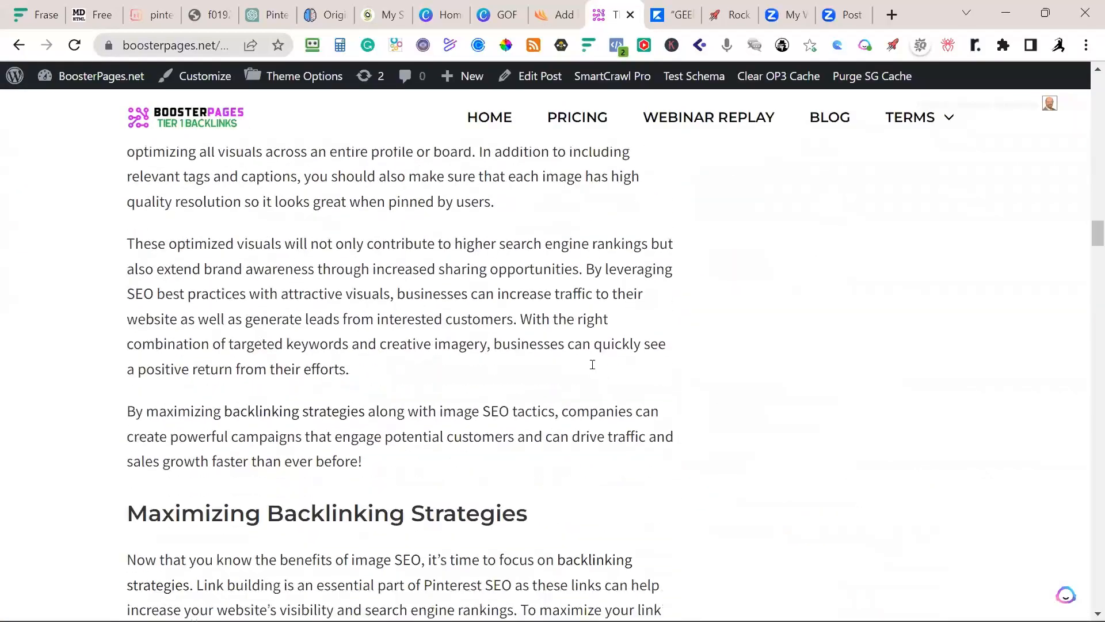
pyautogui.scroll(-16, 593, 366)
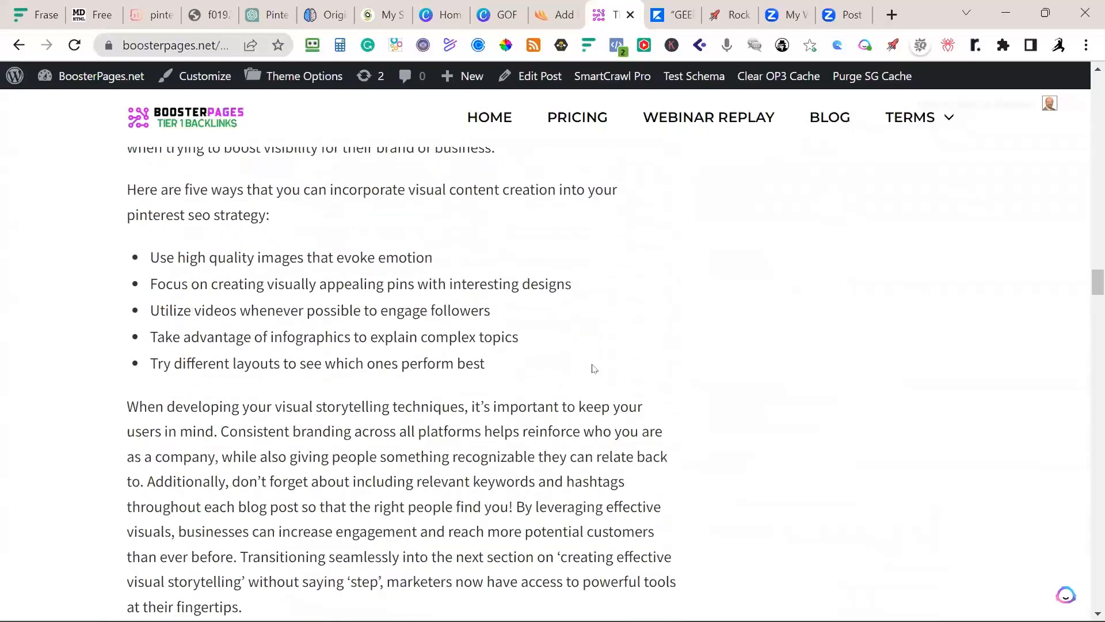
pyautogui.scroll(-10, 594, 368)
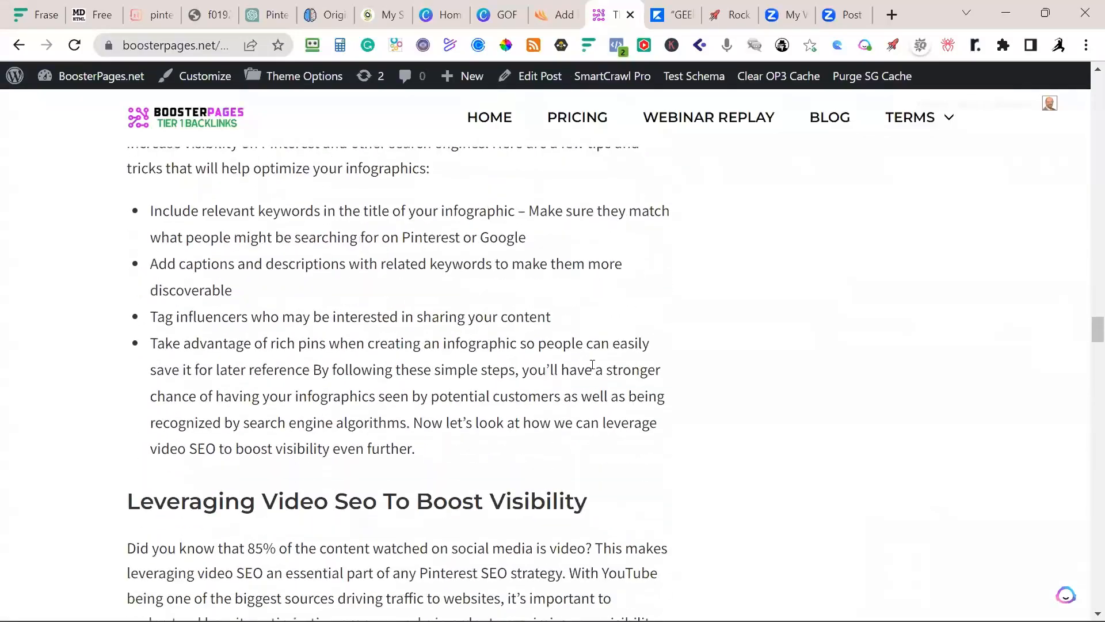
pyautogui.scroll(-8, 593, 364)
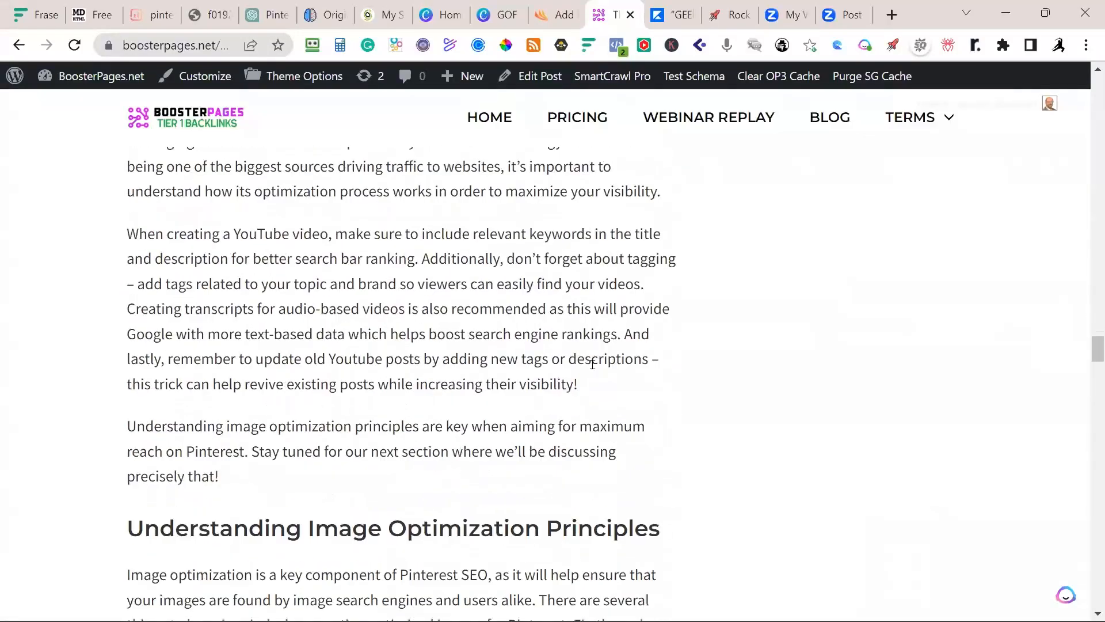
pyautogui.scroll(-16, 593, 367)
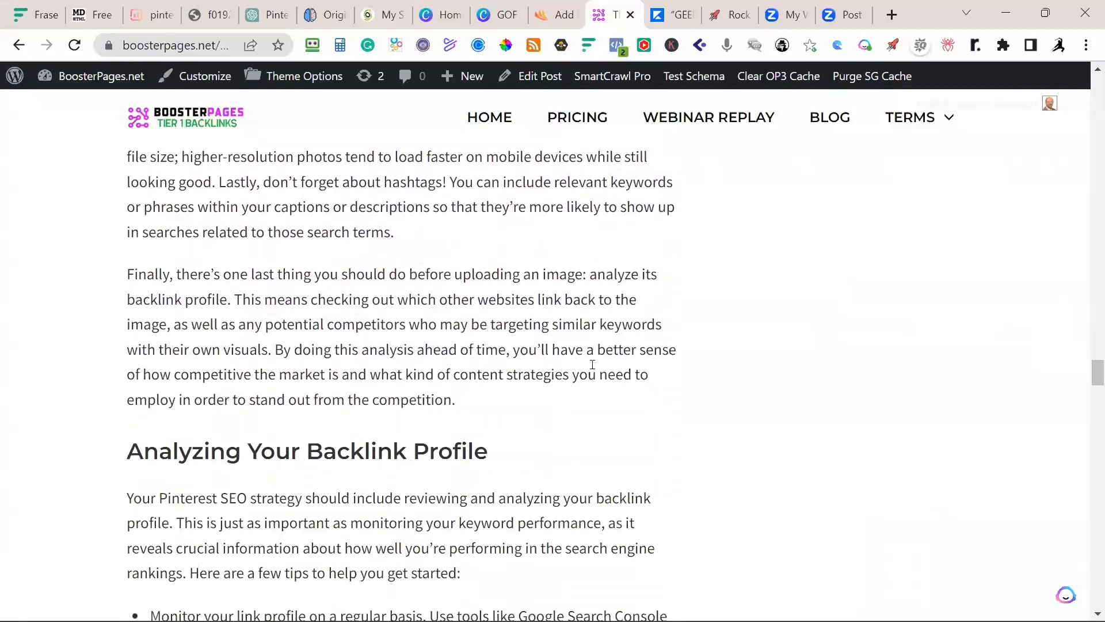
pyautogui.scroll(-9, 593, 368)
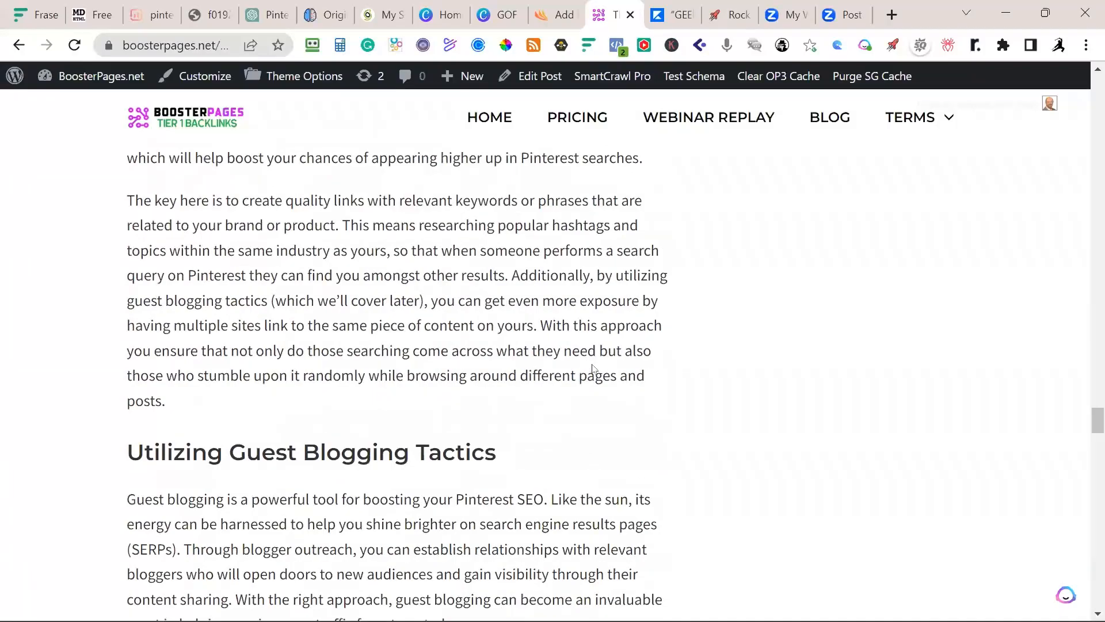
pyautogui.scroll(-18, 593, 369)
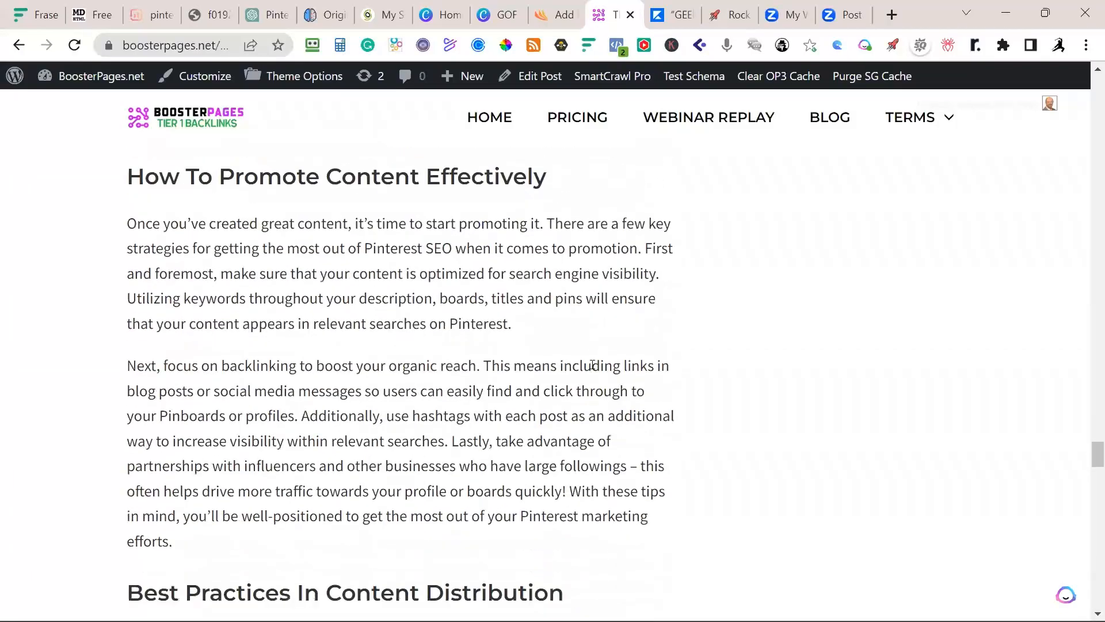
pyautogui.scroll(-20, 593, 366)
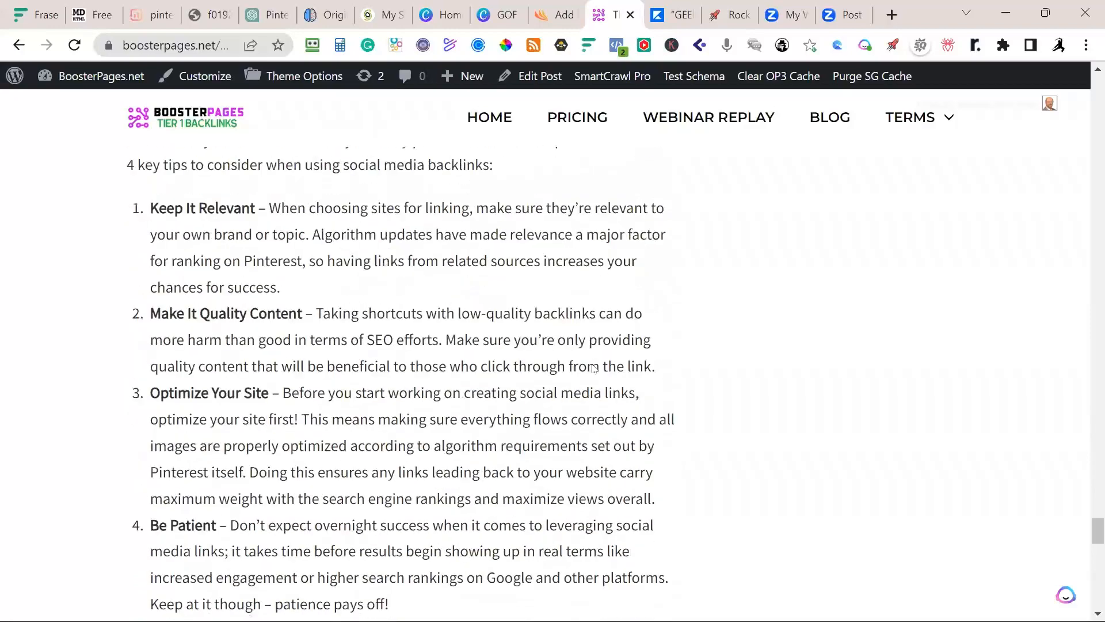
pyautogui.scroll(-14, 594, 368)
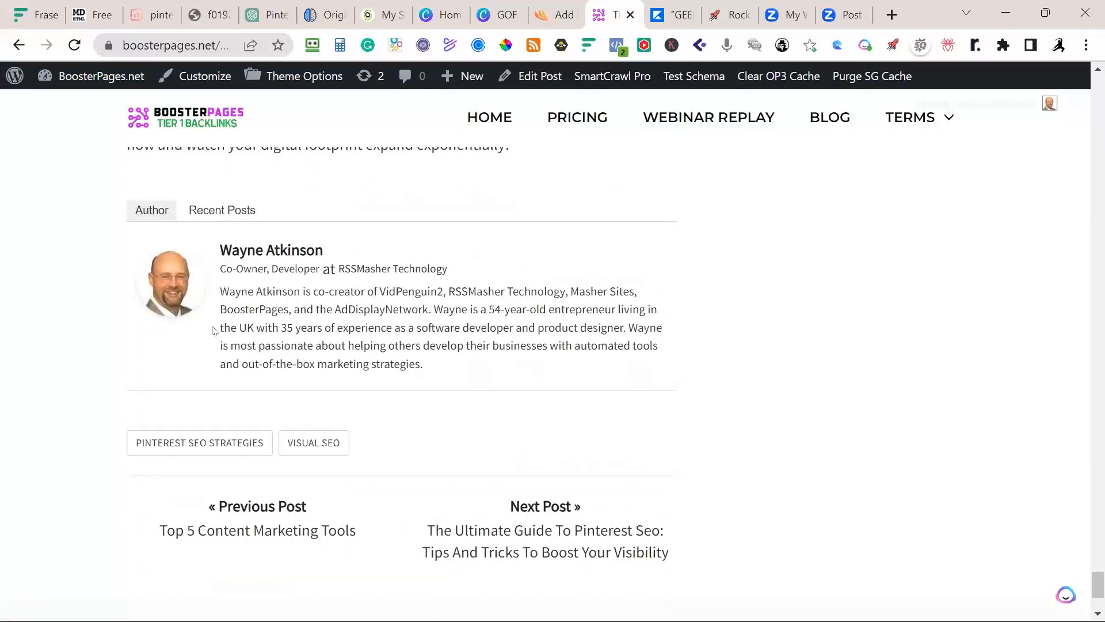
# Return to the beginning of the published post and check its header with title, category, date and author
pyautogui.scroll(15, 632, 345)
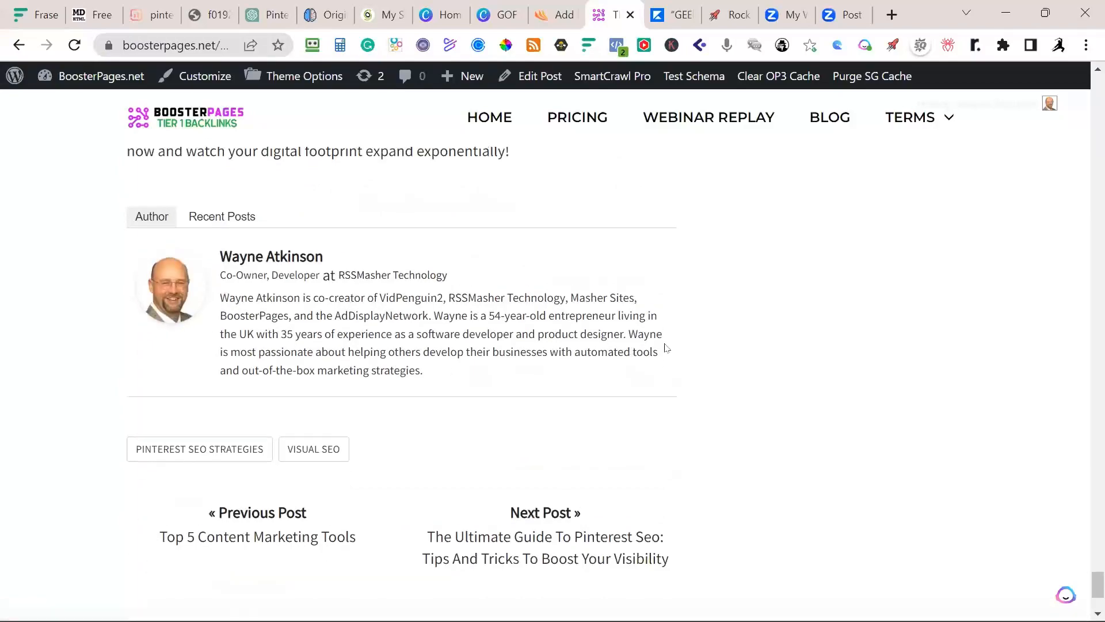
pyautogui.scroll(10, 666, 347)
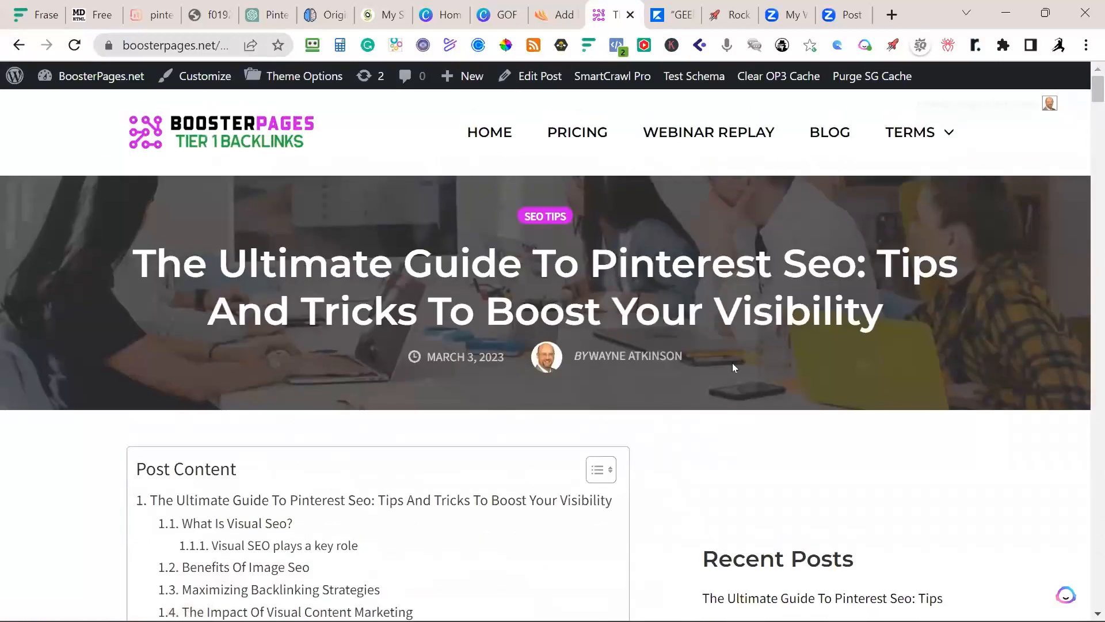
pyautogui.scroll(-1, 707, 421)
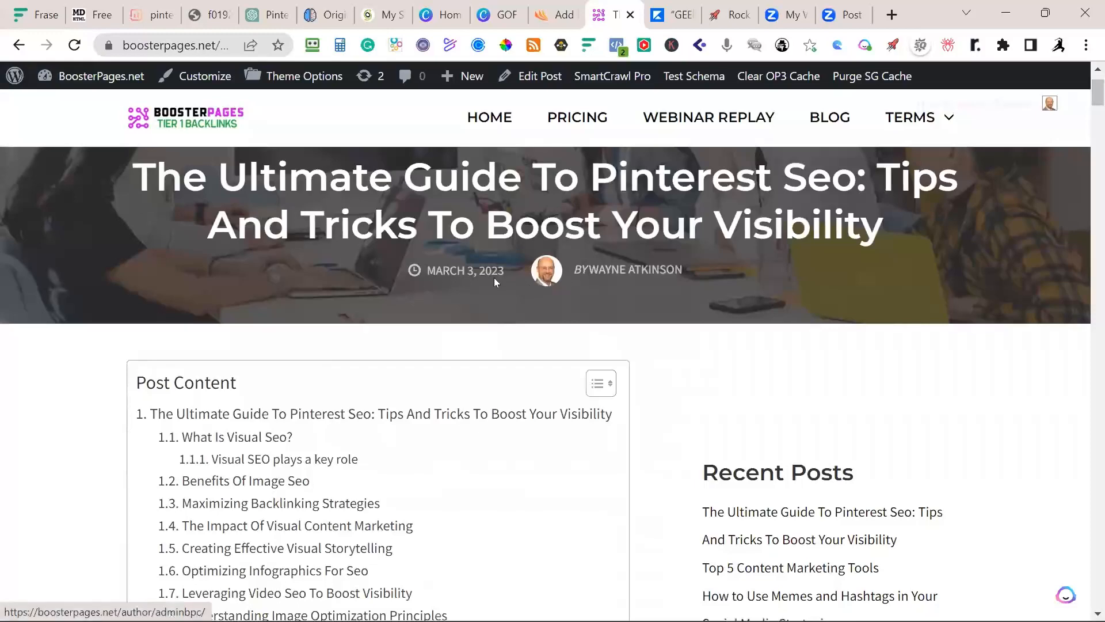
pyautogui.scroll(-3, 646, 385)
pyautogui.scroll(4, 651, 383)
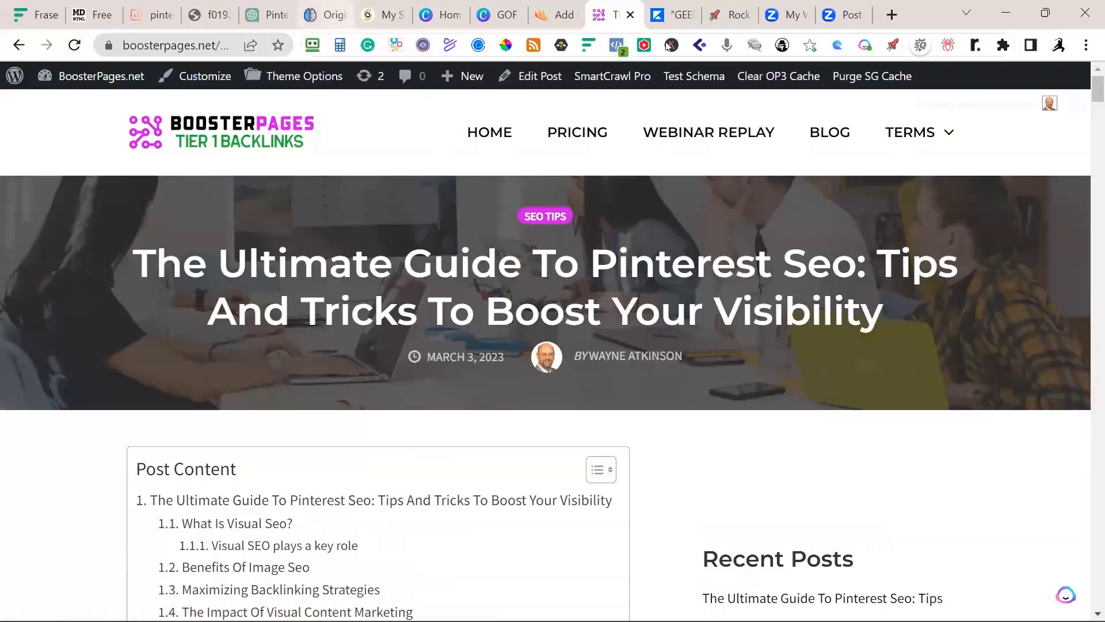
# Switch to Originality.ai, start a new content scan and paste in the copied Pinterest SEO article
pyautogui.click(316, 20)
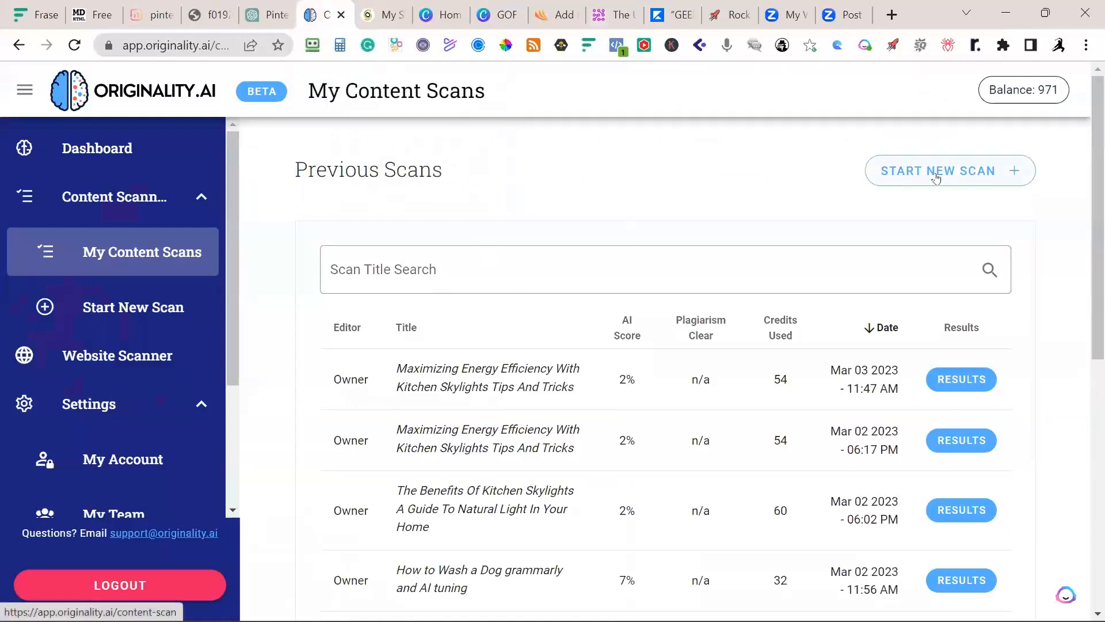
pyautogui.click(933, 172)
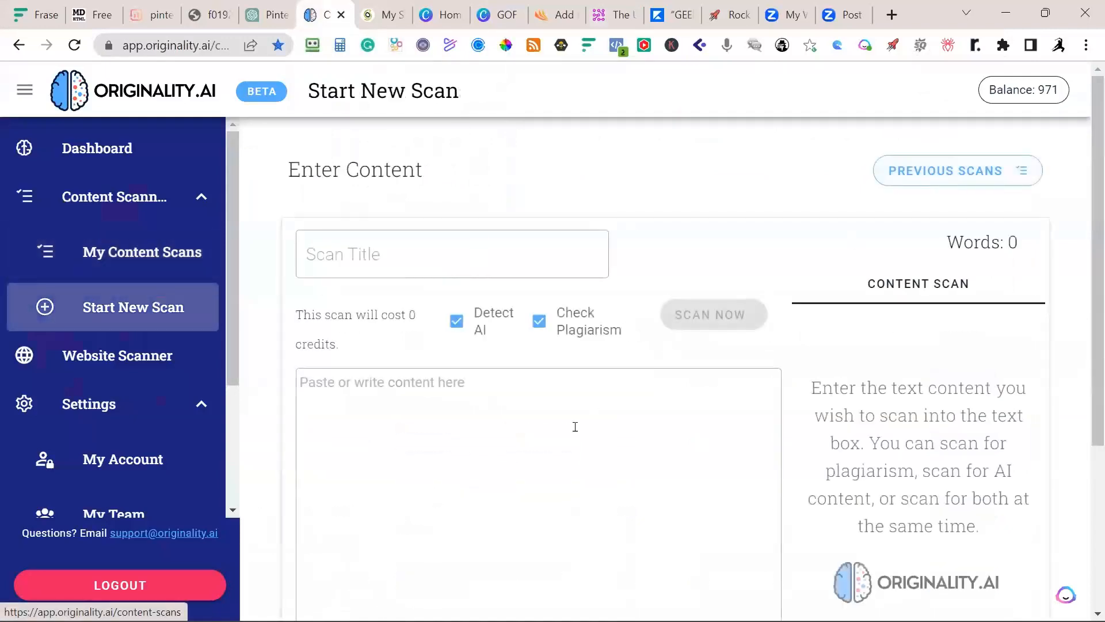
pyautogui.click(429, 433)
pyautogui.hotkey('ctrl', 'v')
# Title the scan "The Ultimate Guide To Pinterest Seo: Tips And Tricks To Boost Your Visibility" and run it with AI detection only
pyautogui.scroll(20, 429, 427)
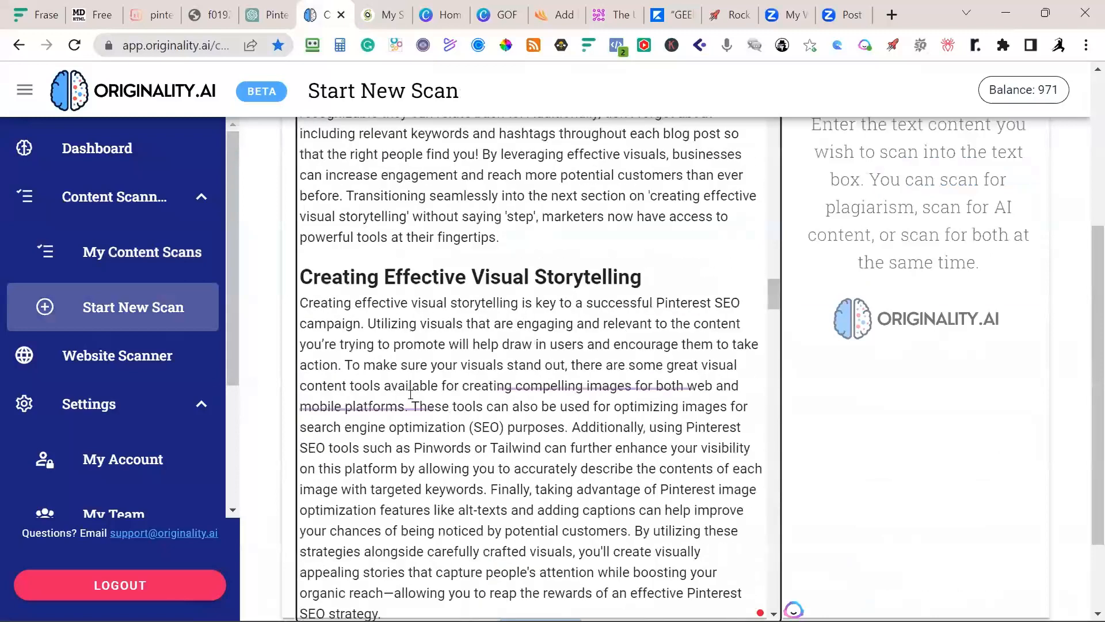
pyautogui.click(438, 226)
pyautogui.click(407, 248)
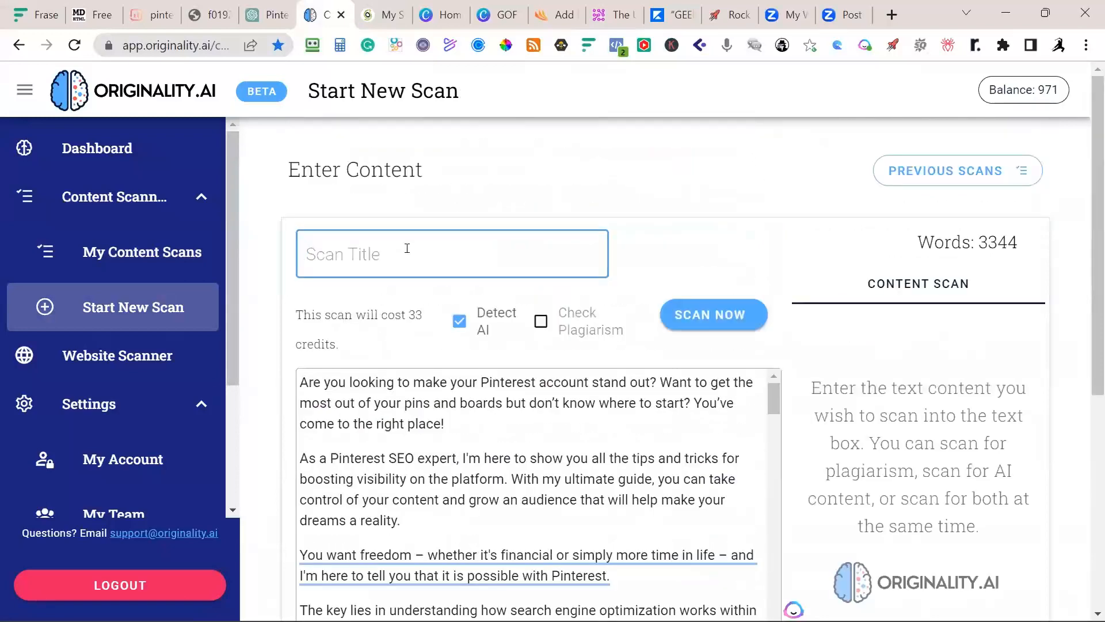
pyautogui.write('The Ultimate Guide To Pinterest Seo: Tips And Tricks To Boost Your Visibility')
pyautogui.click(691, 316)
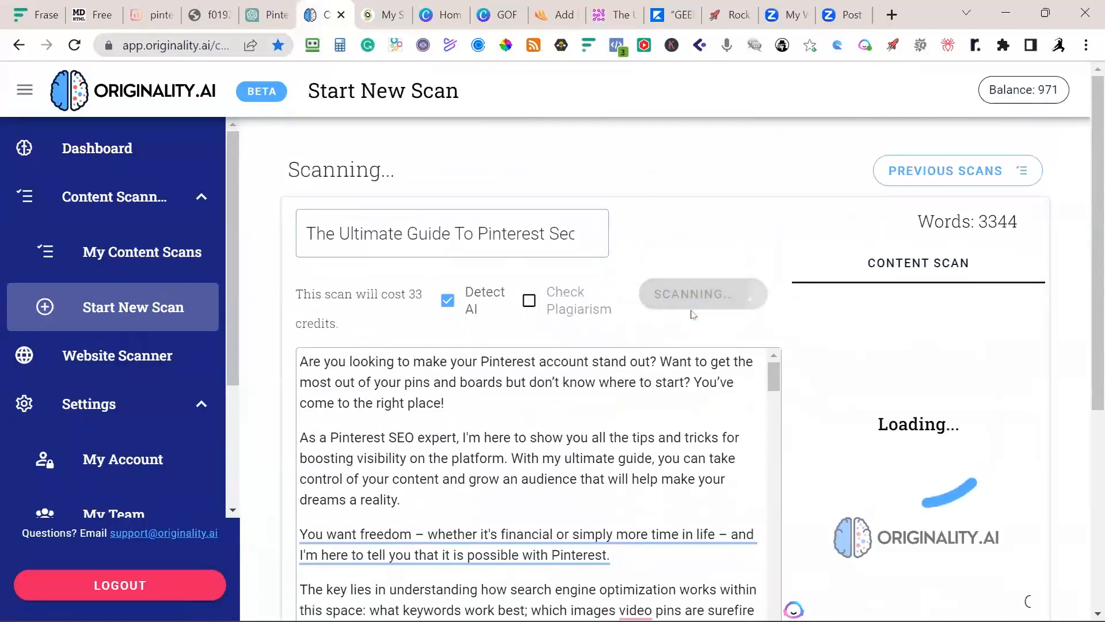
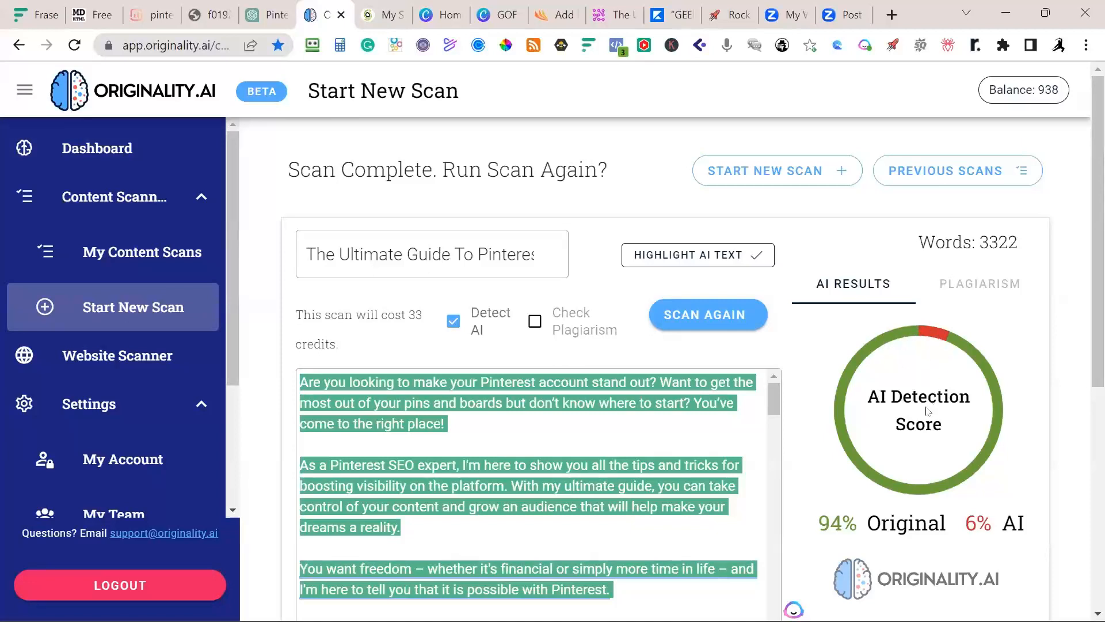
# Examine the AI highlighting in the scanned article from the introduction through the section on backlinking strategies
pyautogui.scroll(-5, 489, 440)
pyautogui.scroll(-2, 513, 448)
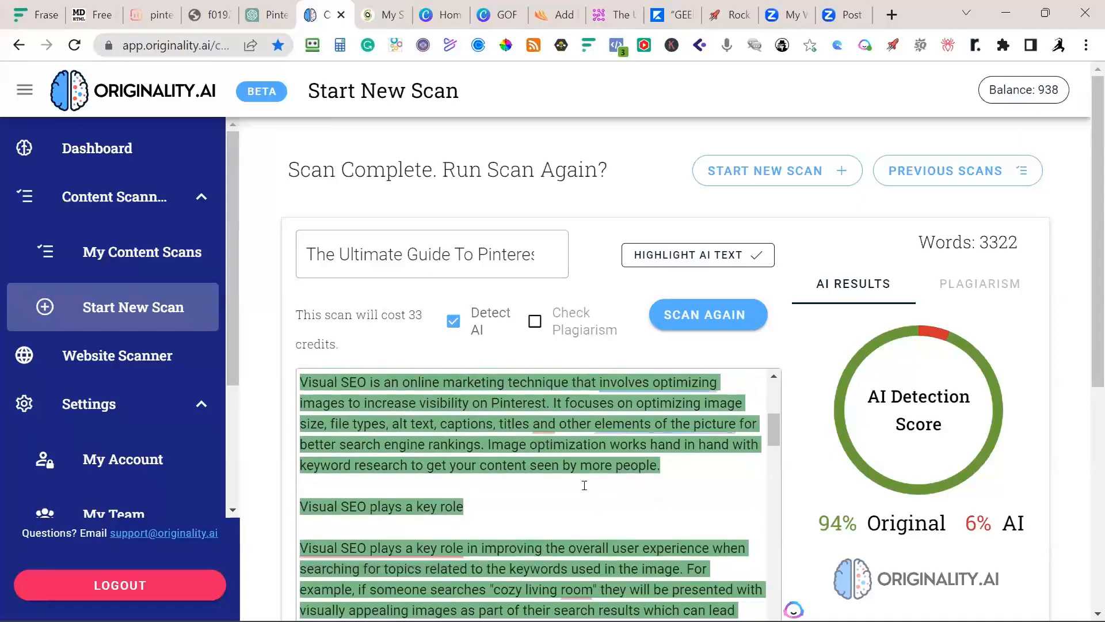
pyautogui.scroll(2, 585, 486)
pyautogui.scroll(-7, 570, 482)
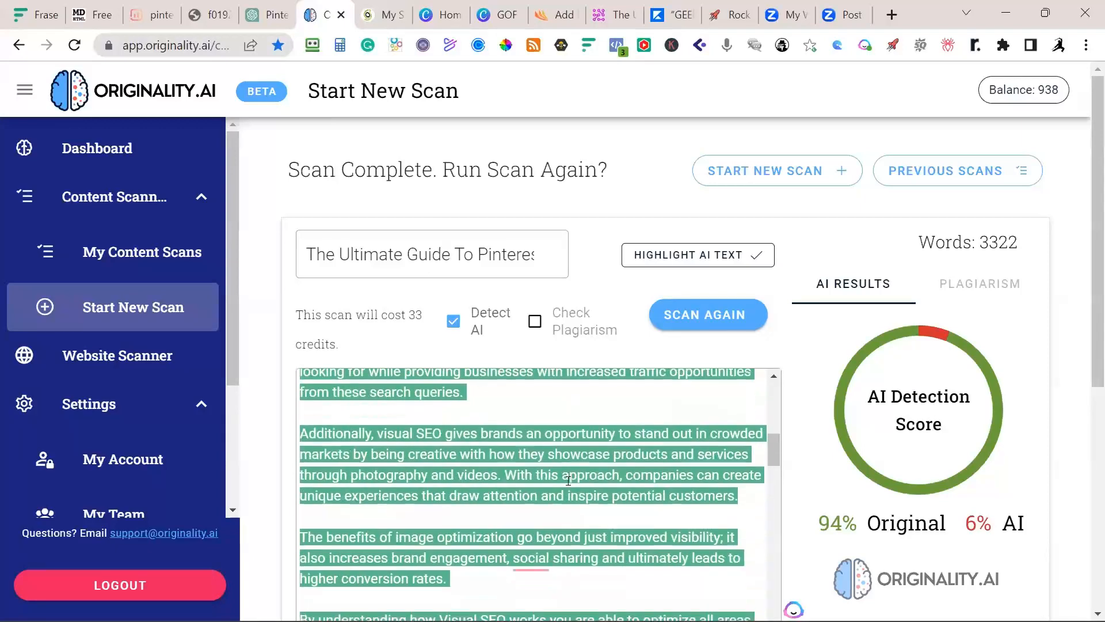
pyautogui.scroll(-15, 568, 480)
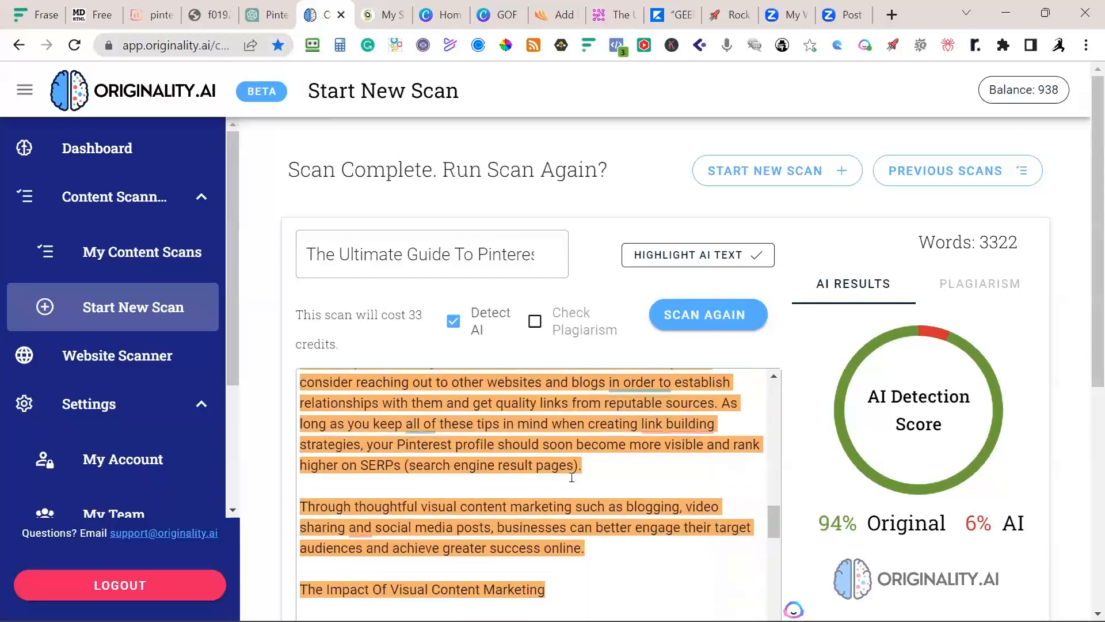
pyautogui.scroll(2, 436, 468)
pyautogui.scroll(2, 447, 468)
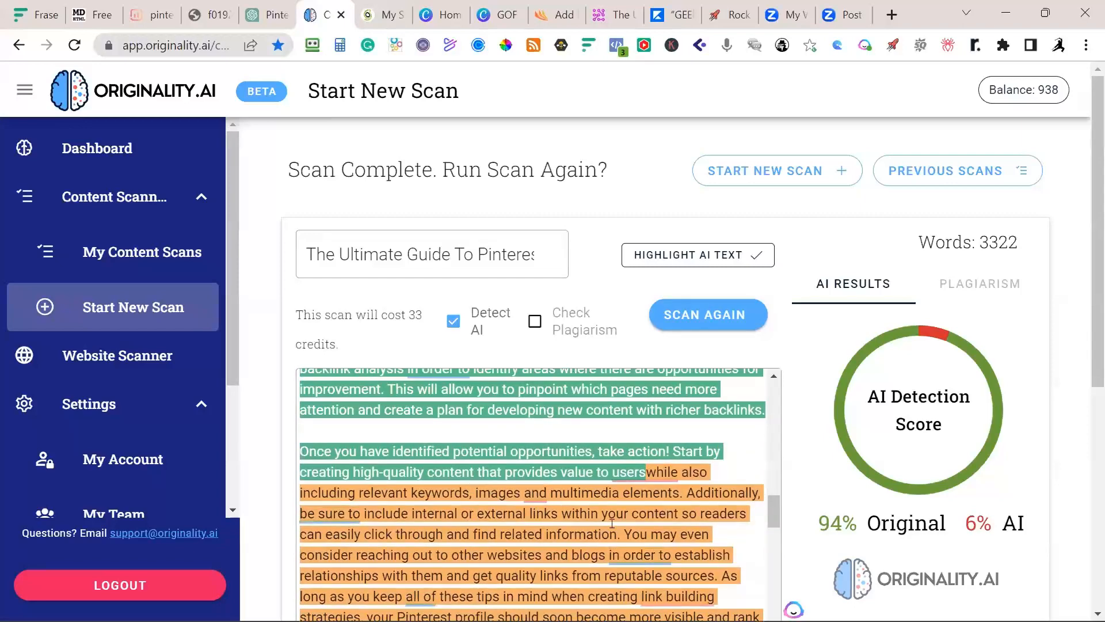
pyautogui.scroll(-2, 668, 505)
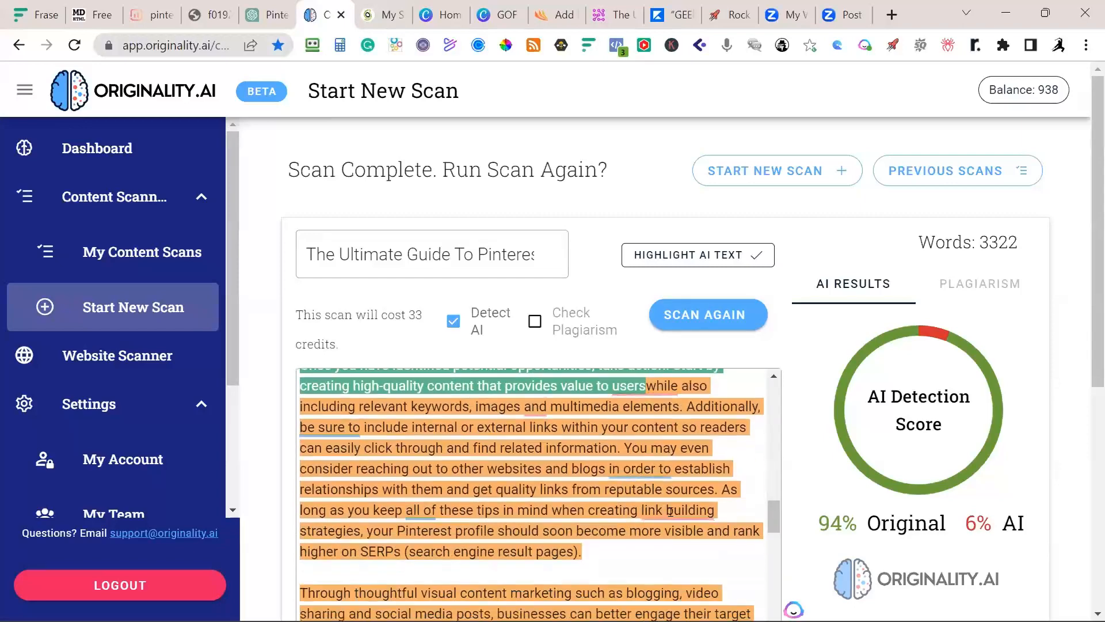
# Examine the AI highlighting from the visual content marketing section through Creating Effective Visual Storytelling
pyautogui.scroll(-15, 671, 511)
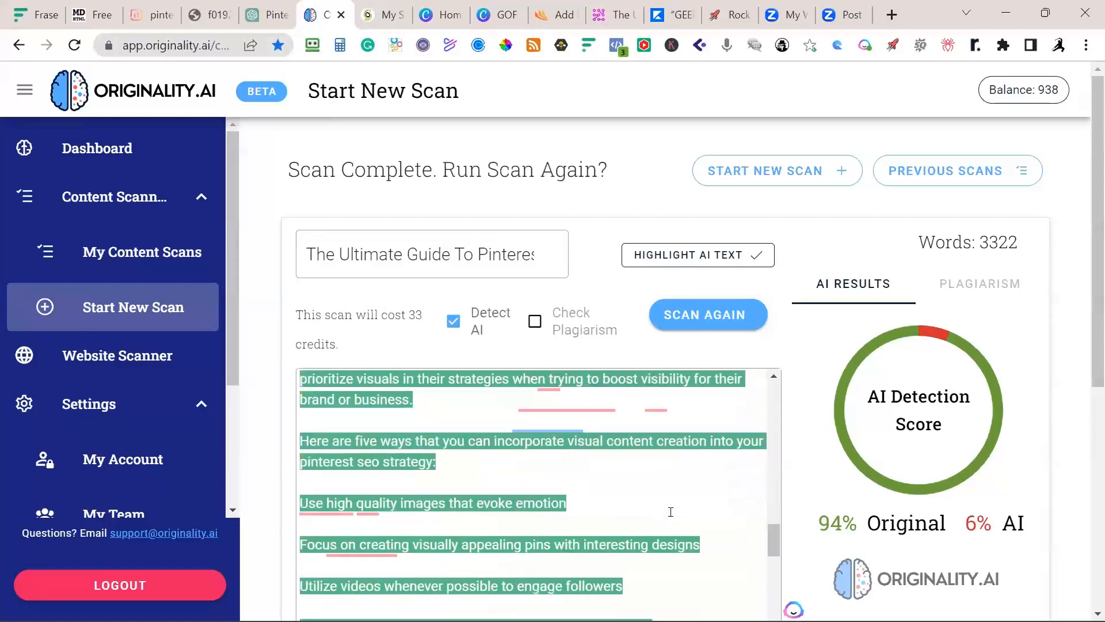
pyautogui.scroll(-5, 670, 511)
pyautogui.scroll(4, 671, 511)
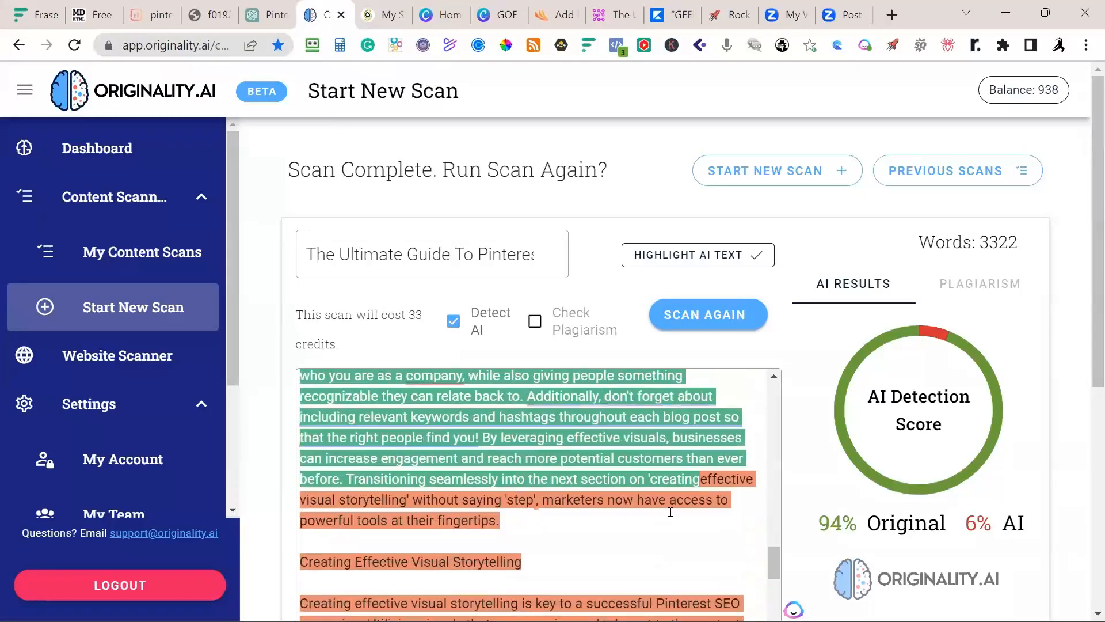
pyautogui.scroll(-8, 671, 511)
pyautogui.scroll(7, 671, 512)
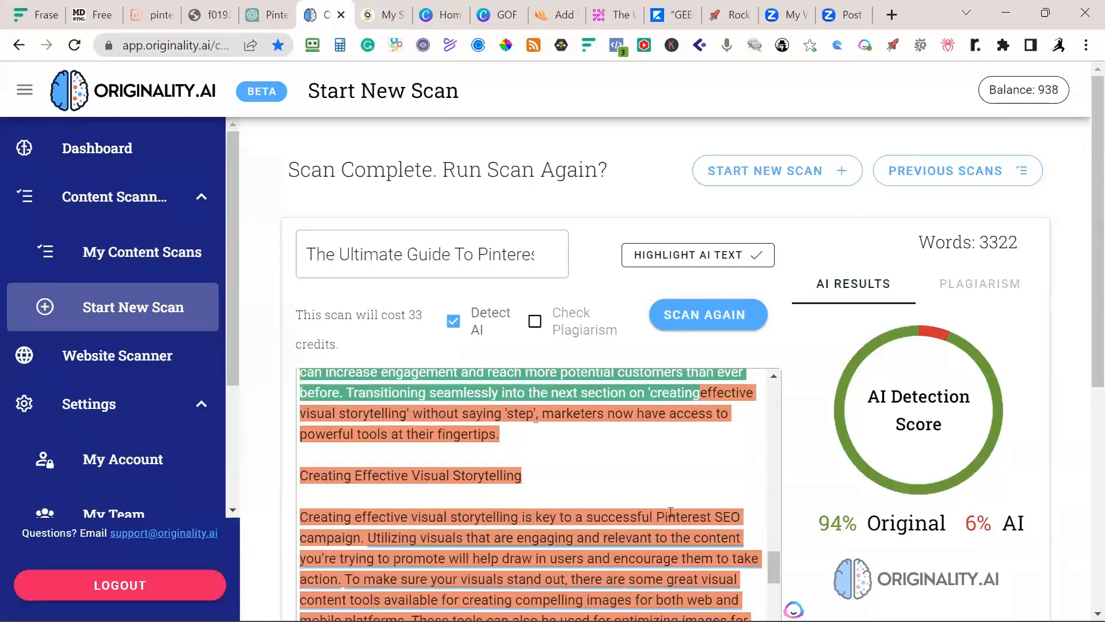
pyautogui.moveTo(703, 533)
pyautogui.scroll(-4, 744, 469)
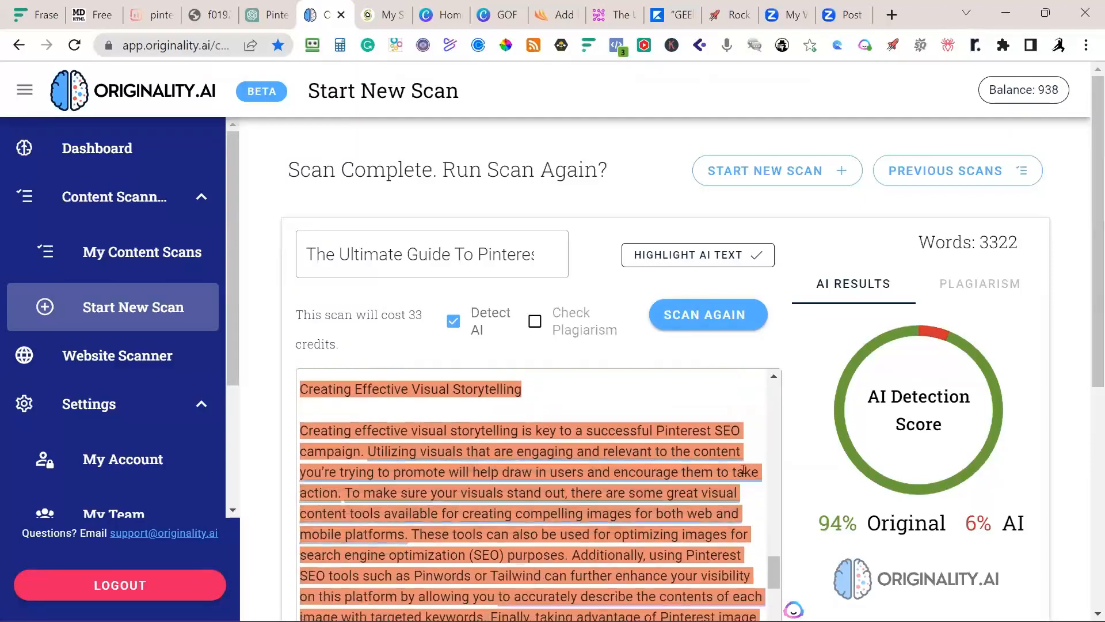
pyautogui.scroll(3, 743, 469)
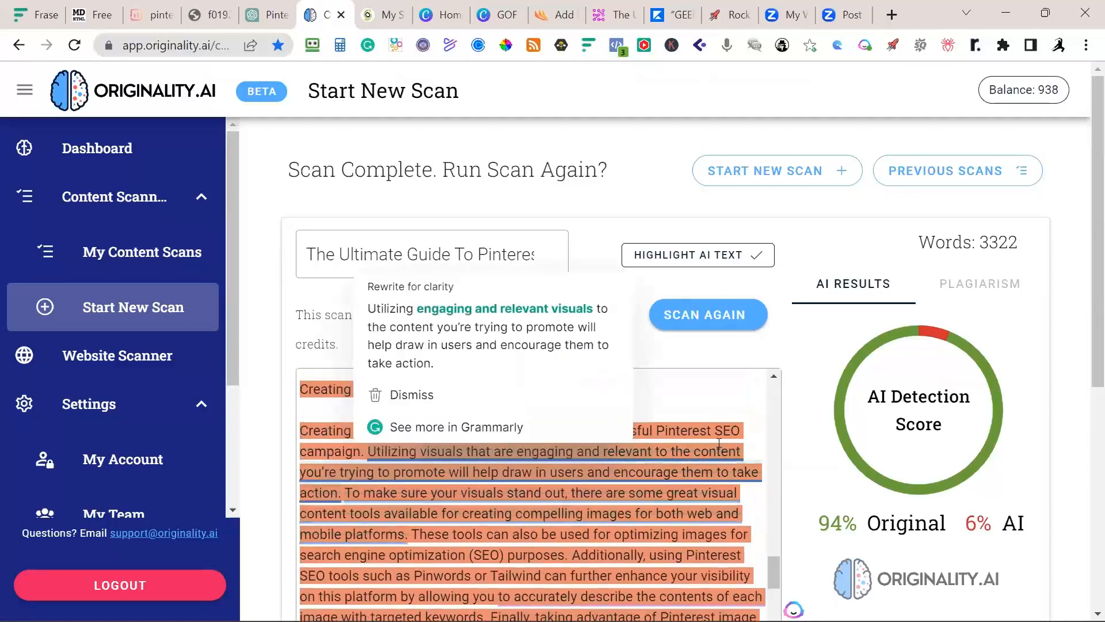
pyautogui.scroll(2, 537, 492)
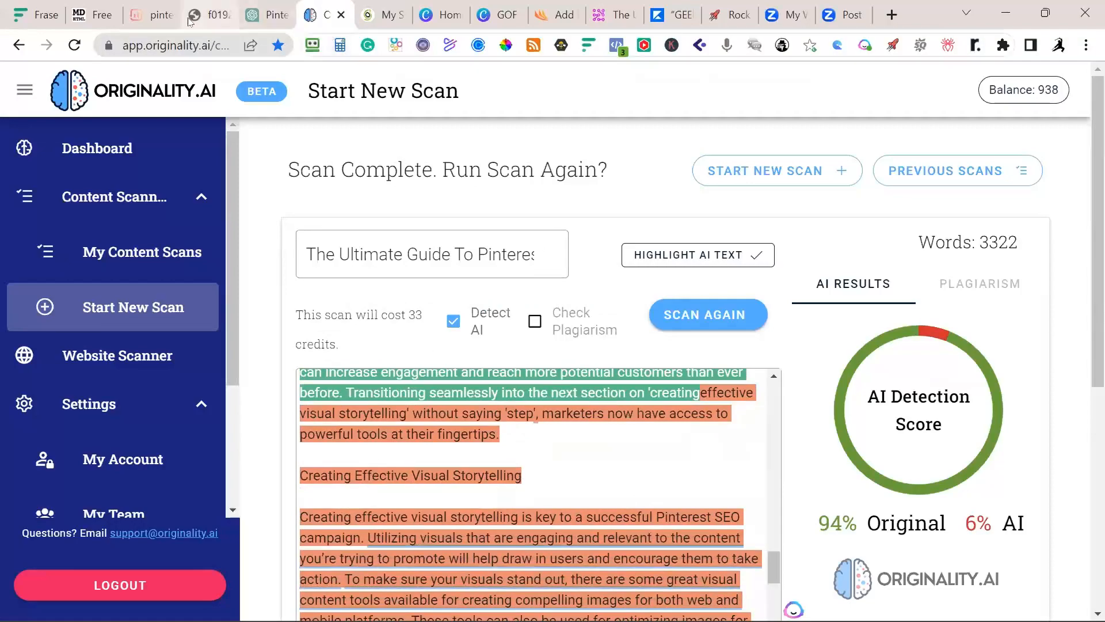
# In Surfer, split the Creating Effective Visual Storytelling paragraph into three, breaking before "To make sure your visuals" and before "Finally, taking advantage"
pyautogui.click(151, 14)
pyautogui.scroll(-15, 569, 369)
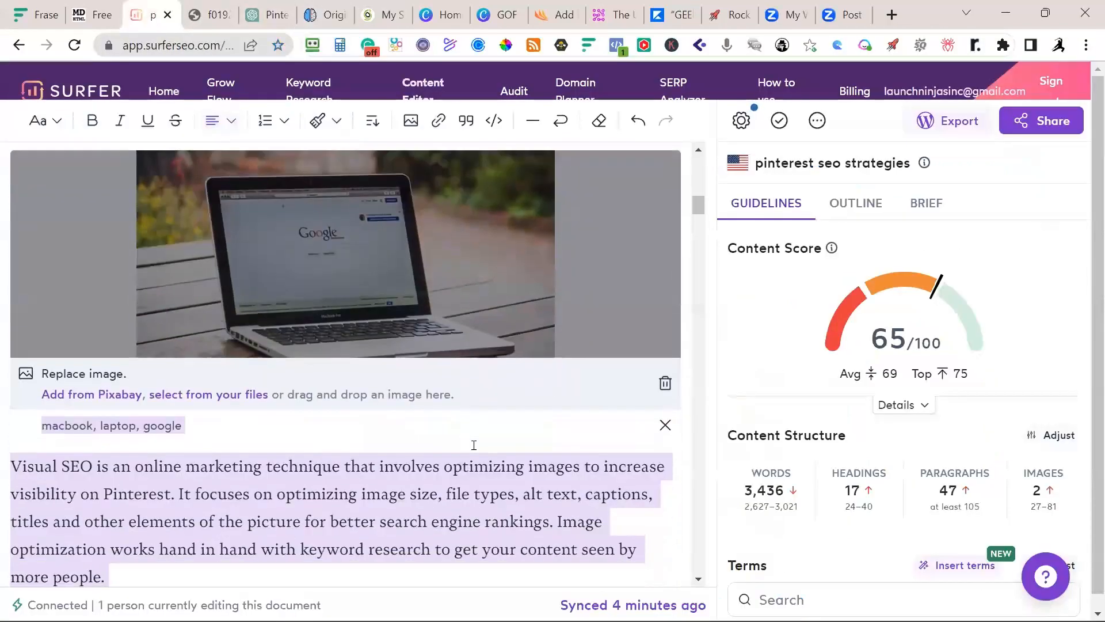
pyautogui.click(484, 475)
pyautogui.scroll(-20, 483, 477)
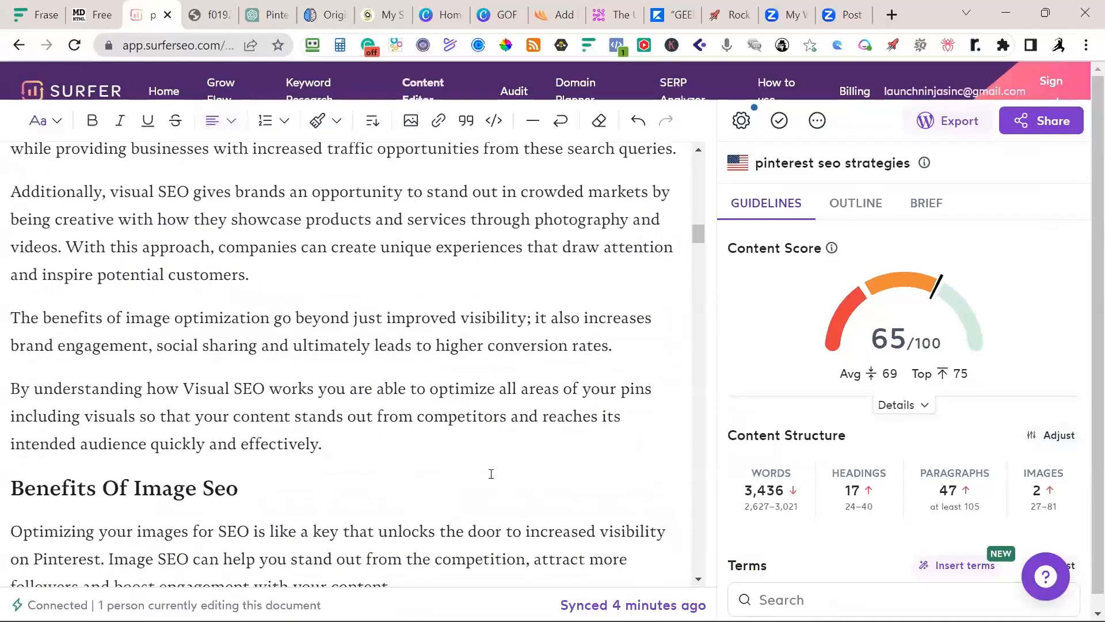
pyautogui.scroll(-5, 492, 473)
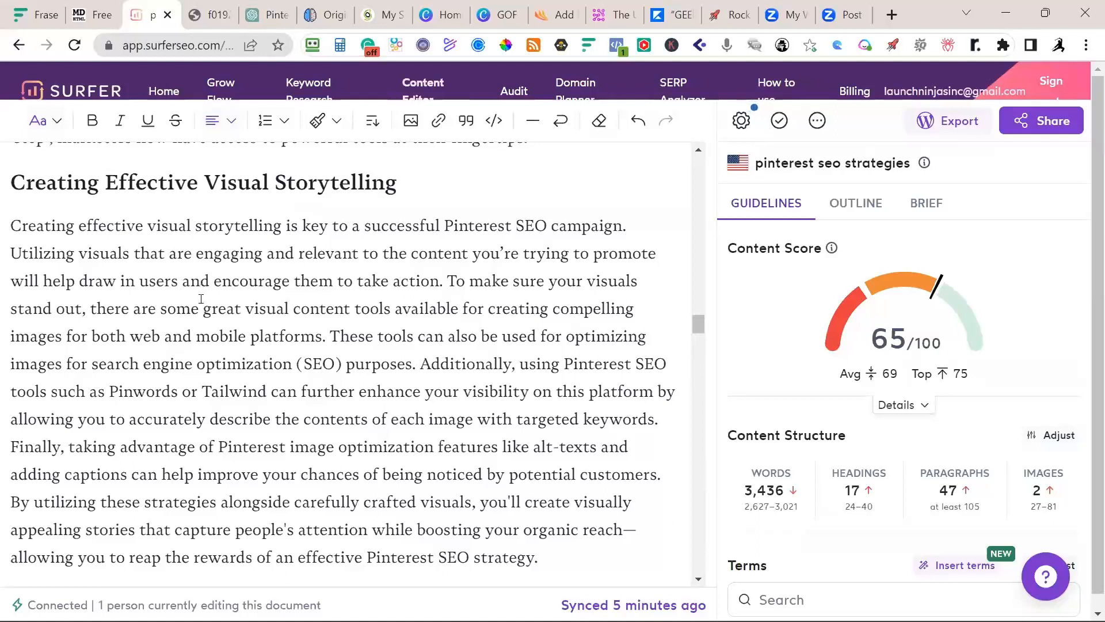
pyautogui.moveTo(10, 227); pyautogui.dragTo(389, 366)
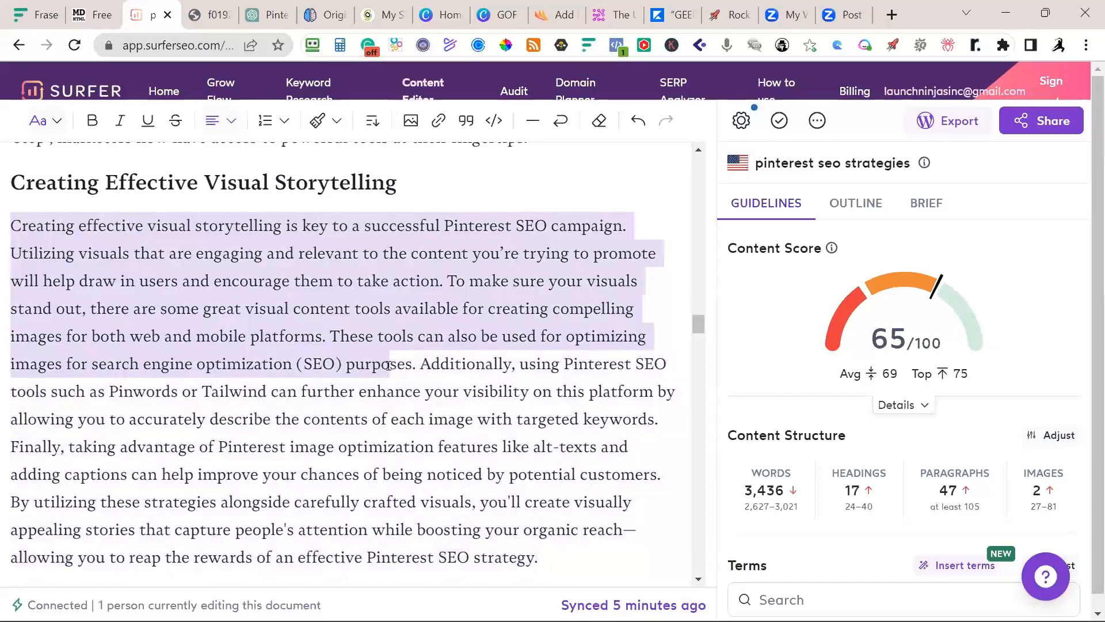
pyautogui.click(475, 475)
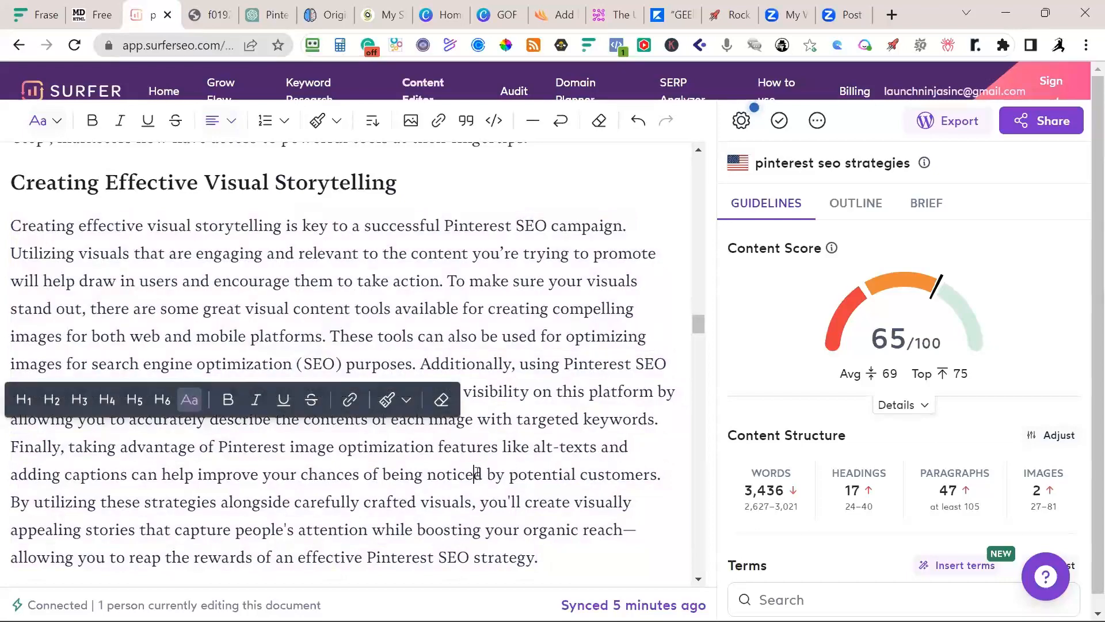
pyautogui.click(446, 280)
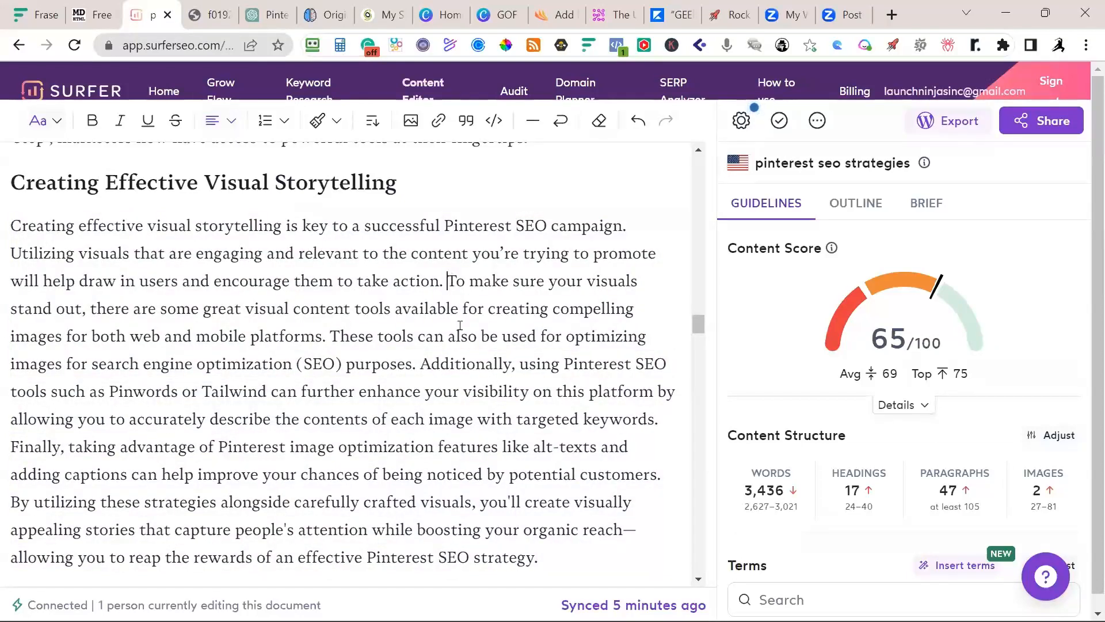
pyautogui.press('Return')
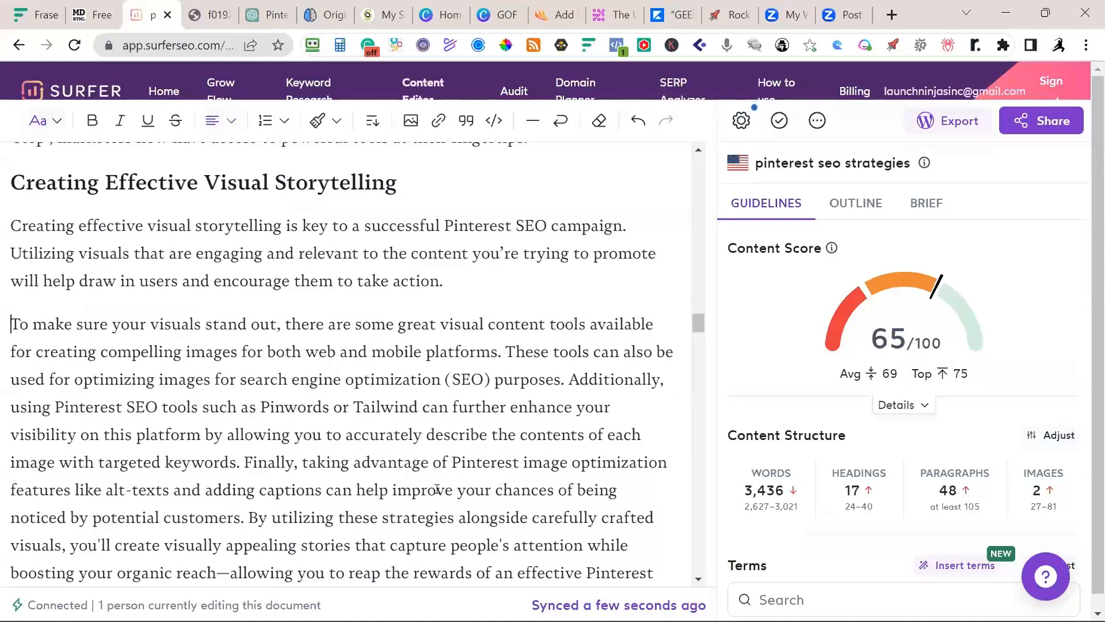
pyautogui.click(246, 462)
pyautogui.press('Return')
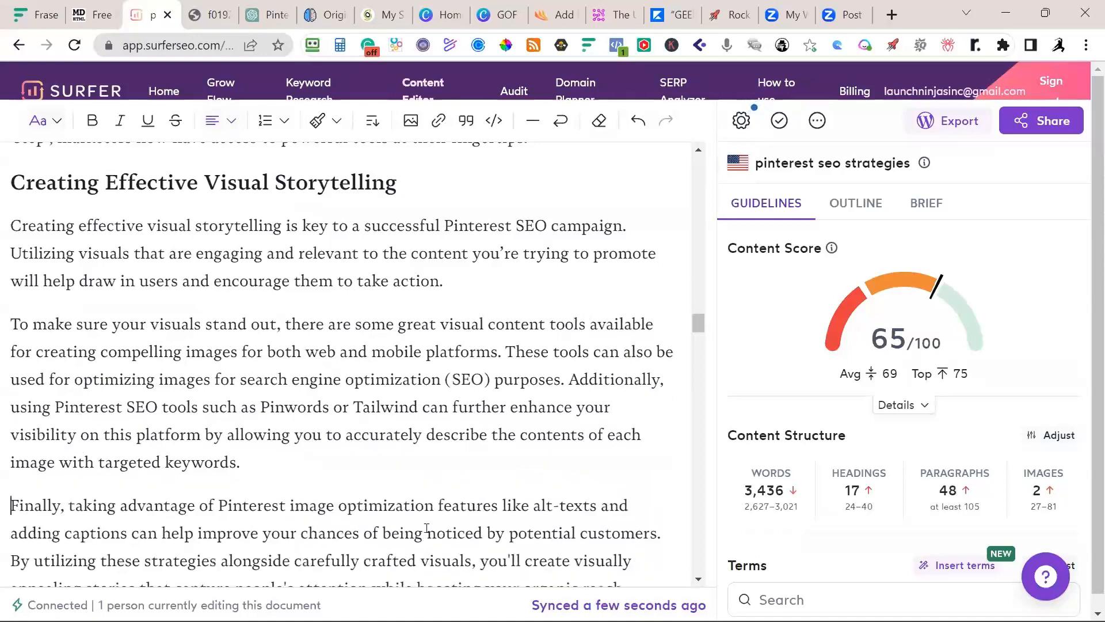
# Expand the section's opening paragraph with AI-written text on eye-catching visuals and optimizing them for Pinterest SEO, and close the ZimmWriter Output window
pyautogui.scroll(2, 466, 365)
pyautogui.moveTo(466, 366); pyautogui.dragTo(10, 313)
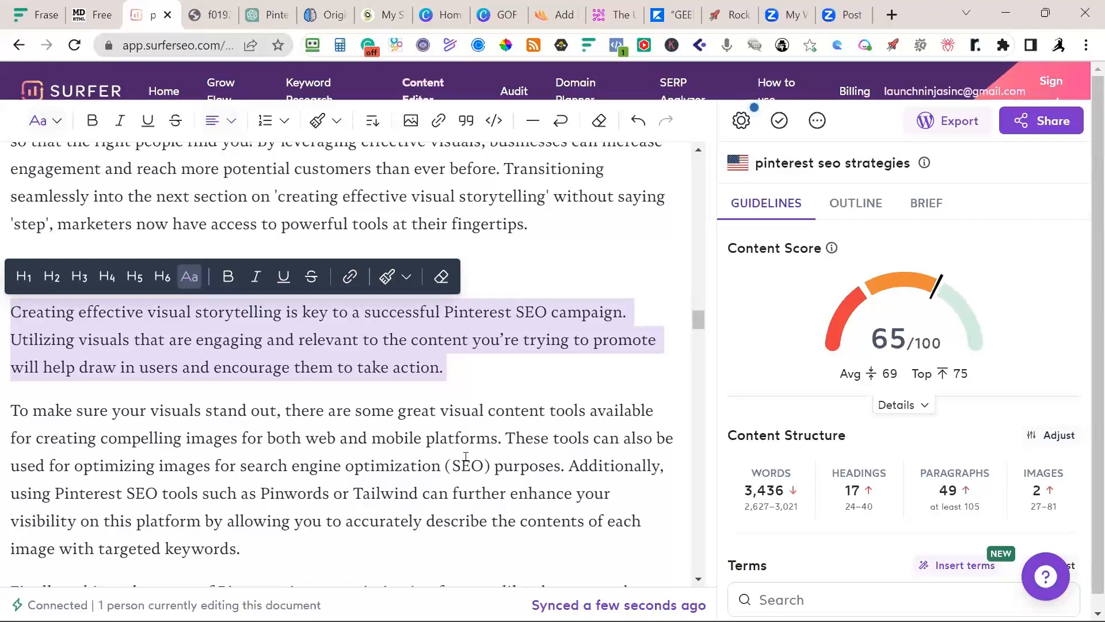
pyautogui.write('Creating effective visual storytelling is key to a successful Pinterest SEO campaign. Utilizing visuals that are engaging and relevant to the content you’re trying to promote will help draw in users and encourage them to take action. To create effective visual storytelling, it’s important to ensure that your visuals are eye-catching and easy to understand. Focus on creating visuals that convey a clear message and are visually appealing. Use colors, fonts, and other design elements to create an attractive, cohesive look. Additionally, be sure to use visuals that are relevant to the content. This will help users connect with the message you’re trying to convey. Once you have visuals that are engaging and relevant, it’s important to optimize them for Pinterest SEO. This includes using keywords in the image description and titles. Additionally, add hashtags to your pins to help them be discovered by Pinterest’s search engine. By creating effective visual storytelling and optimizing visuals for Pinterest SEO, you’ll be able to create a successful Pinterest SEO campaign that drives users to your content.')
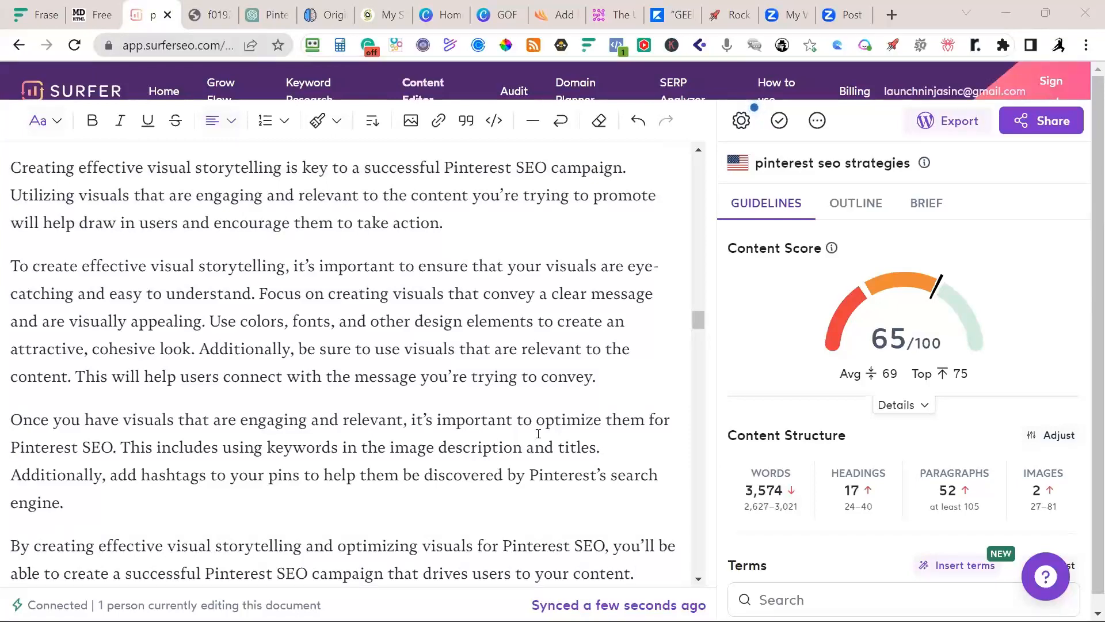
pyautogui.hotkey('alt', 'Tab')
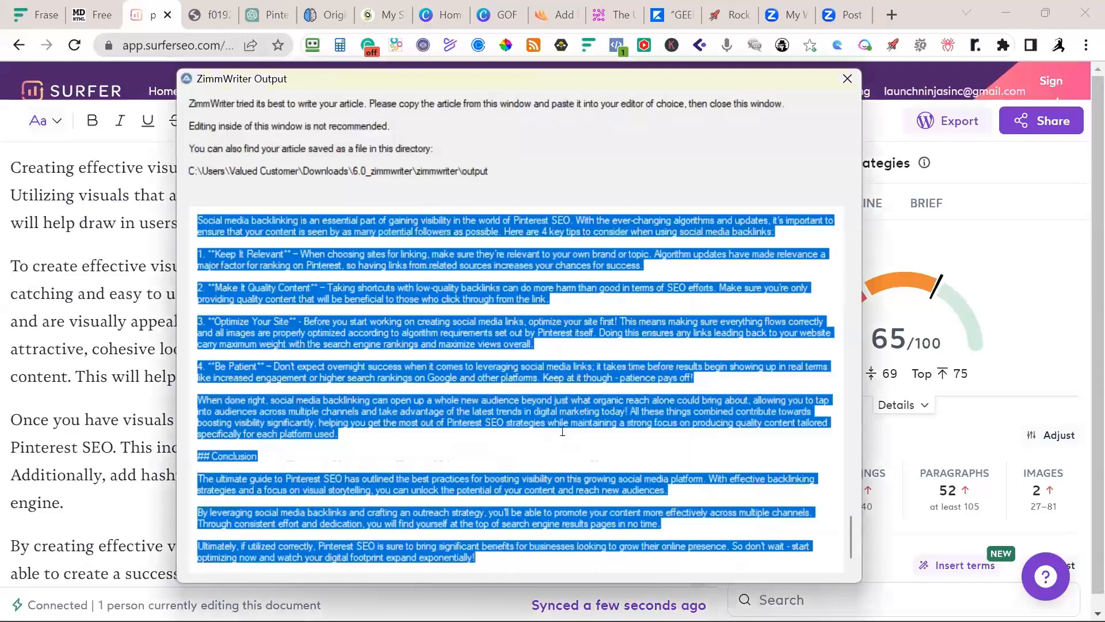
pyautogui.click(846, 77)
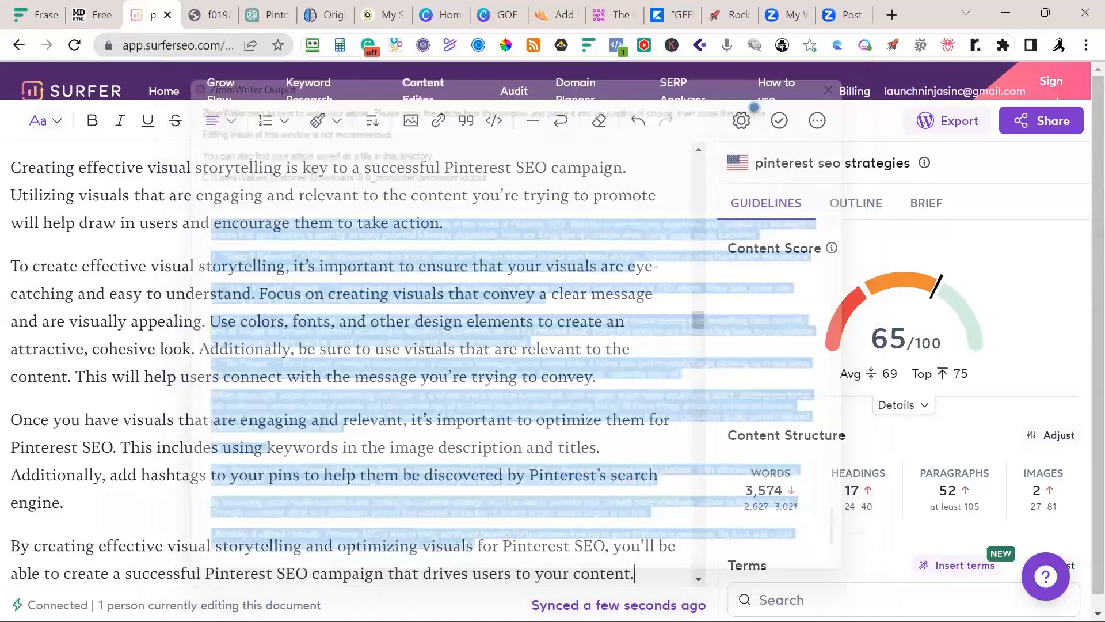
# Expand the paragraph beginning "Creating effective visual storytelling is key" again with AI-written text on high-quality images and a call to action
pyautogui.scroll(3, 332, 363)
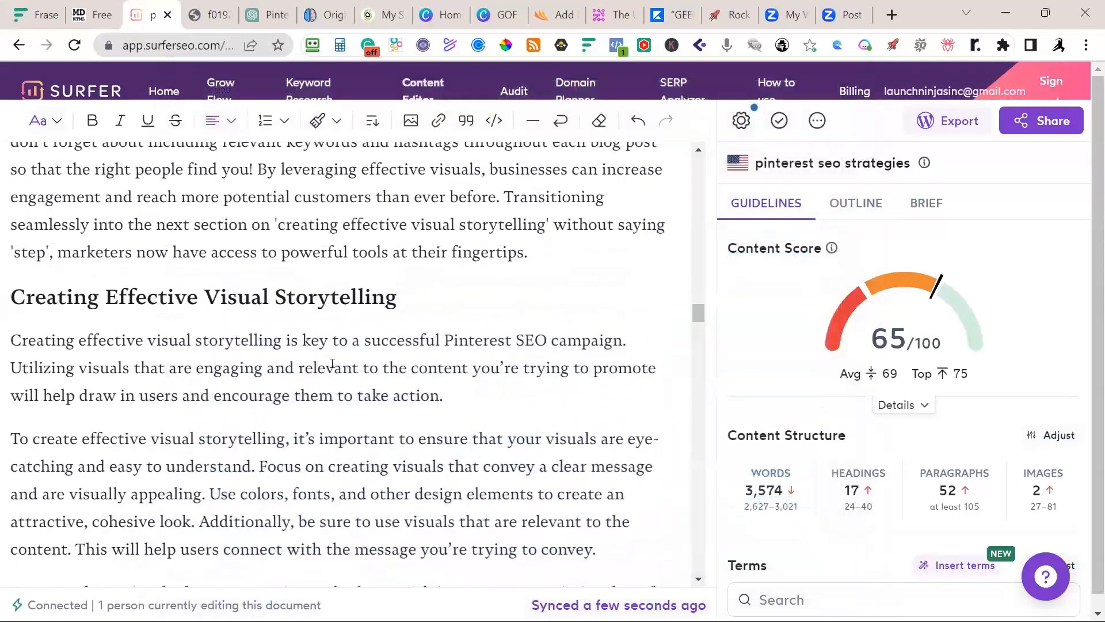
pyautogui.moveTo(459, 393); pyautogui.dragTo(33, 342)
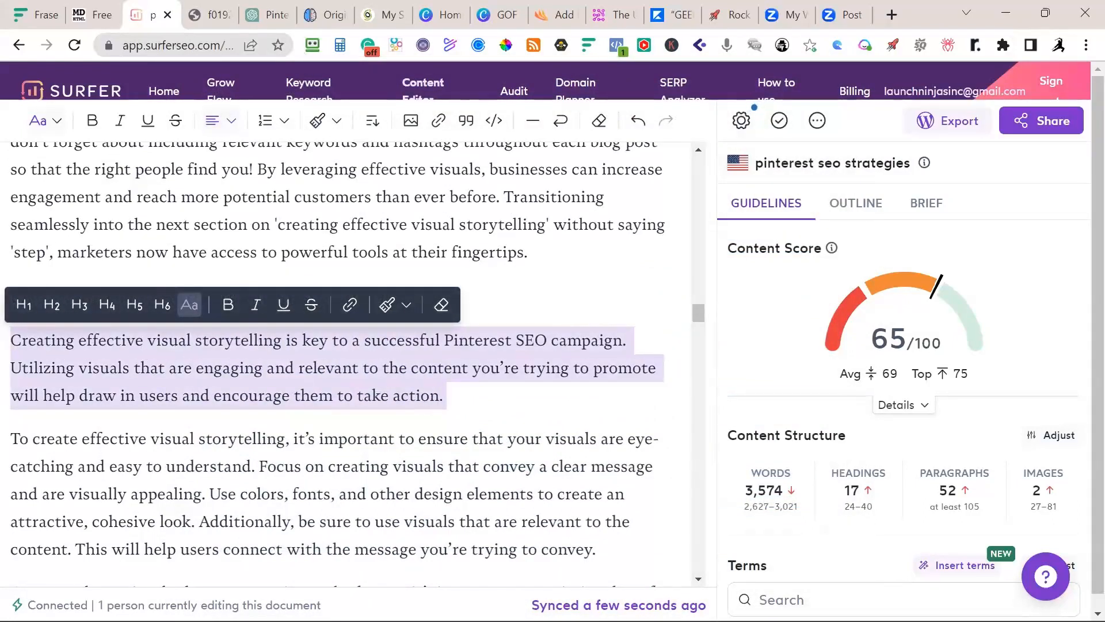
pyautogui.write('Creating effective visual storytelling is key to a successful Pinterest SEO campaign. Utilizing visuals that are engaging and relevant to the content you’re trying to promote will help draw in users and encourage them to take action. When creating visual content for Pinterest, it’s important to keep in mind that images should be high-quality and clear, as well as visually interesting. Additionally, try to use visuals that are associated with the topic or product you’re trying to promote, as this will help to draw in users who are interested in that content. Additionally, make sure to include keywords in the titles and descriptions of your pins, as this will help improve your Pinterest SEO. Finally, be sure to include a call to action in your visuals. This could be as simple as including a "Learn More" button, or encouraging users to click on the pin to find out more information. By including a call to action, you can help increase the likelihood of users taking the desired action. By following these tips, you can create effective visual storytelling for your Pinterest SEO campaigns and drive more traffic to your website.')
pyautogui.scroll(5, 306, 336)
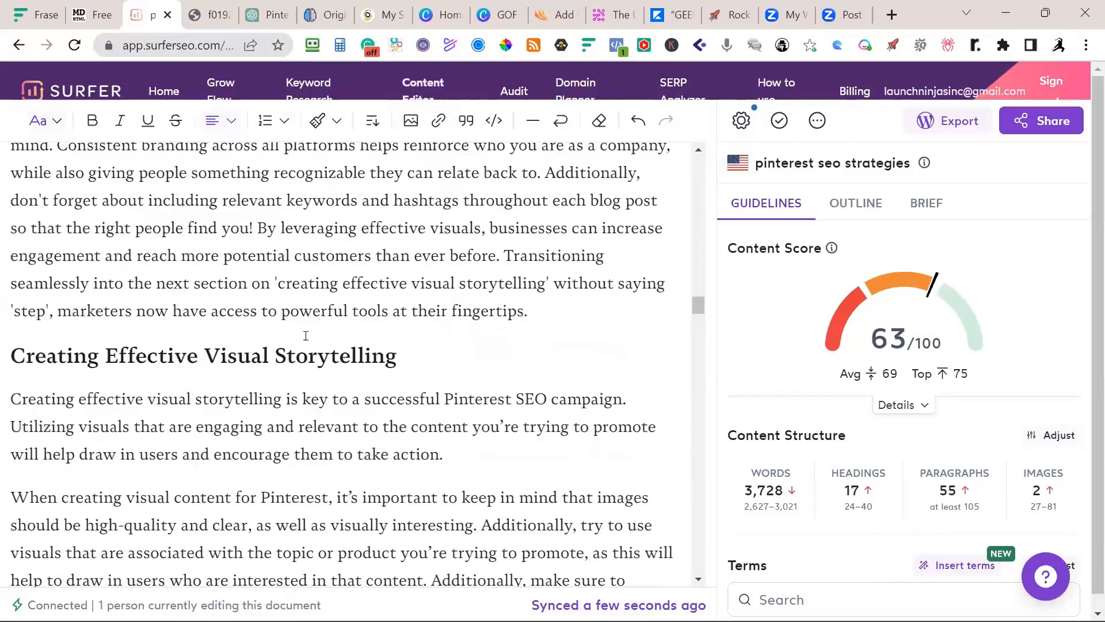
pyautogui.scroll(-5, 333, 482)
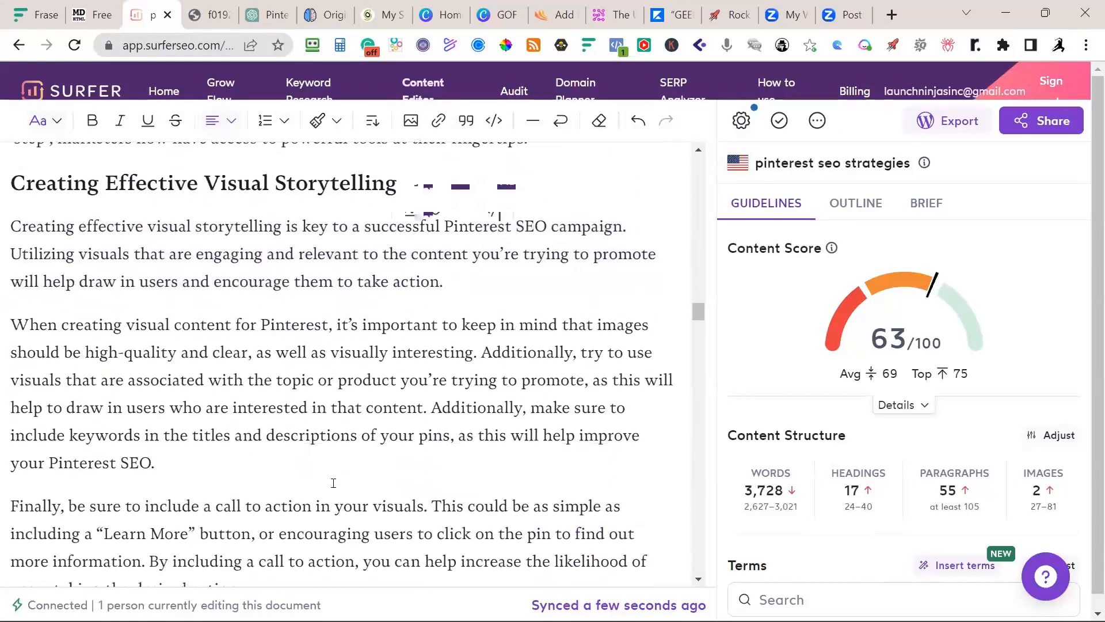
pyautogui.scroll(2, 197, 465)
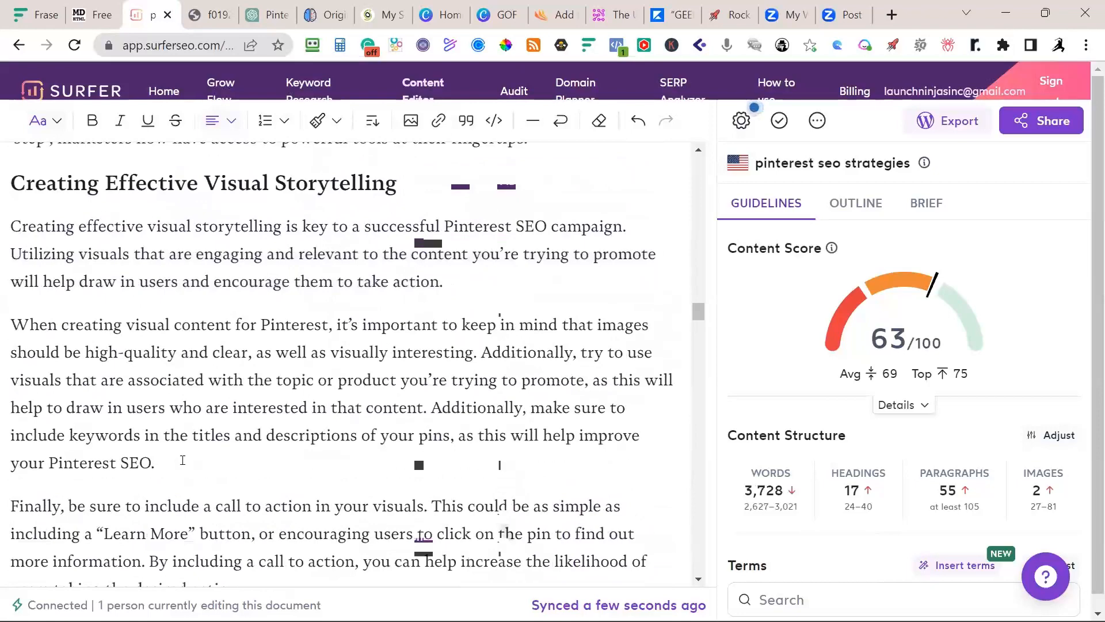
# Expand the "When creating visual content for Pinterest" paragraph with AI and delete the duplicate "Finally, be sure to include a call to action" paragraph
pyautogui.moveTo(155, 464); pyautogui.dragTo(15, 324)
pyautogui.write('When creating visual content for Pinterest, it’s important to keep in mind that images should be high-quality and clear, as well as visually interesting. Additionally, try to use visuals that are associated with the topic or product you’re trying to promote, as this will help to draw in users who are interested in that content. Additionally, make sure to include keywords in the titles and descriptions of your pins, as this will help improve your Pinterest SEO. Finally, make sure to include a call to action in your pins, as this will encourage users to take the desired action.')
pyautogui.scroll(-2, 28, 340)
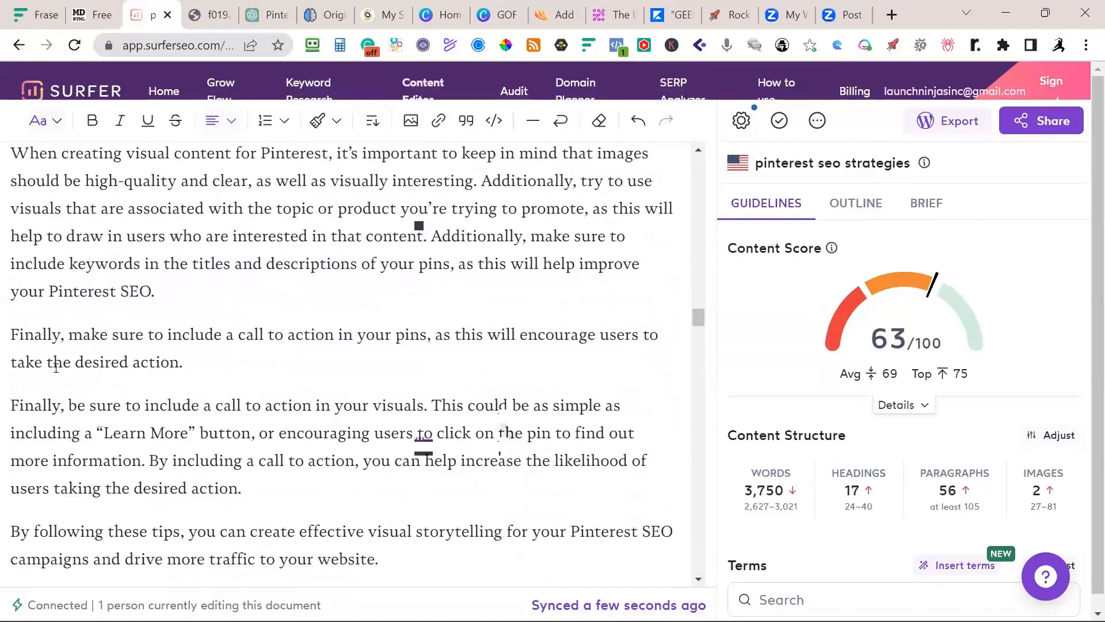
pyautogui.click(277, 380)
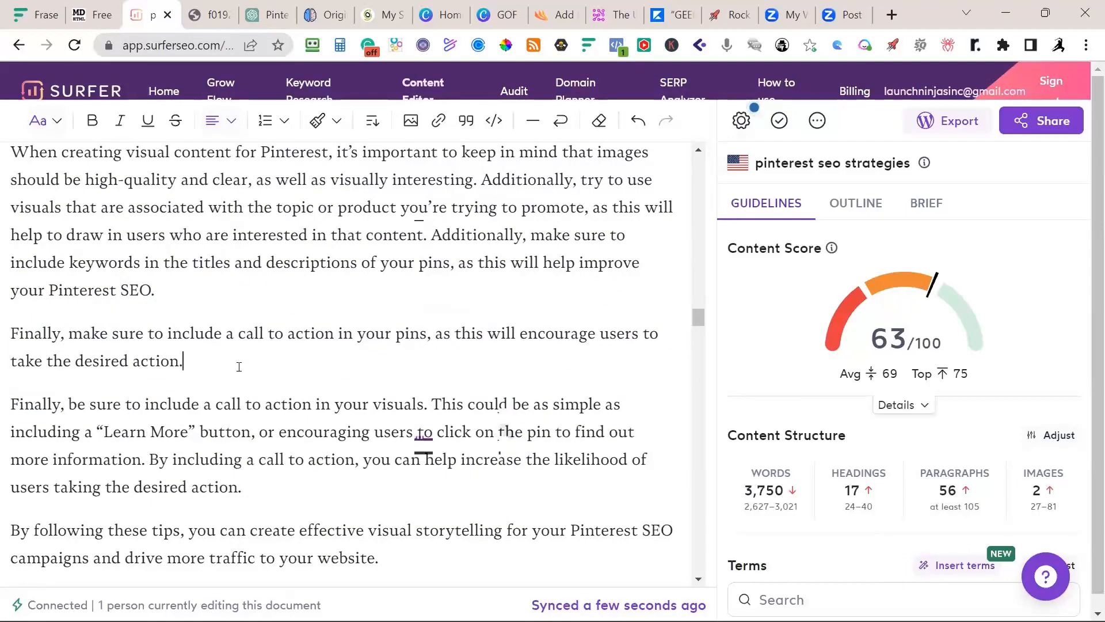
pyautogui.moveTo(239, 362); pyautogui.dragTo(7, 330)
pyautogui.moveTo(241, 487); pyautogui.dragTo(6, 403)
pyautogui.press('BackSpace')
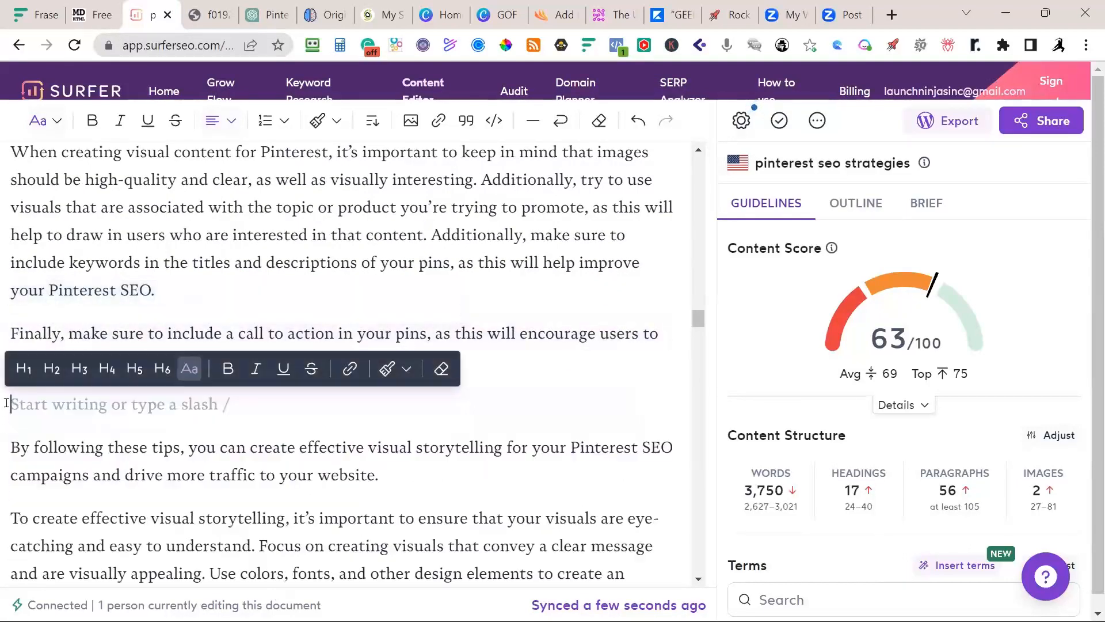
# Delete the text under Creating Effective Visual Storytelling from "Creating effective visual storytelling is key" through the "By following these tips" paragraph
pyautogui.scroll(-9, 6, 405)
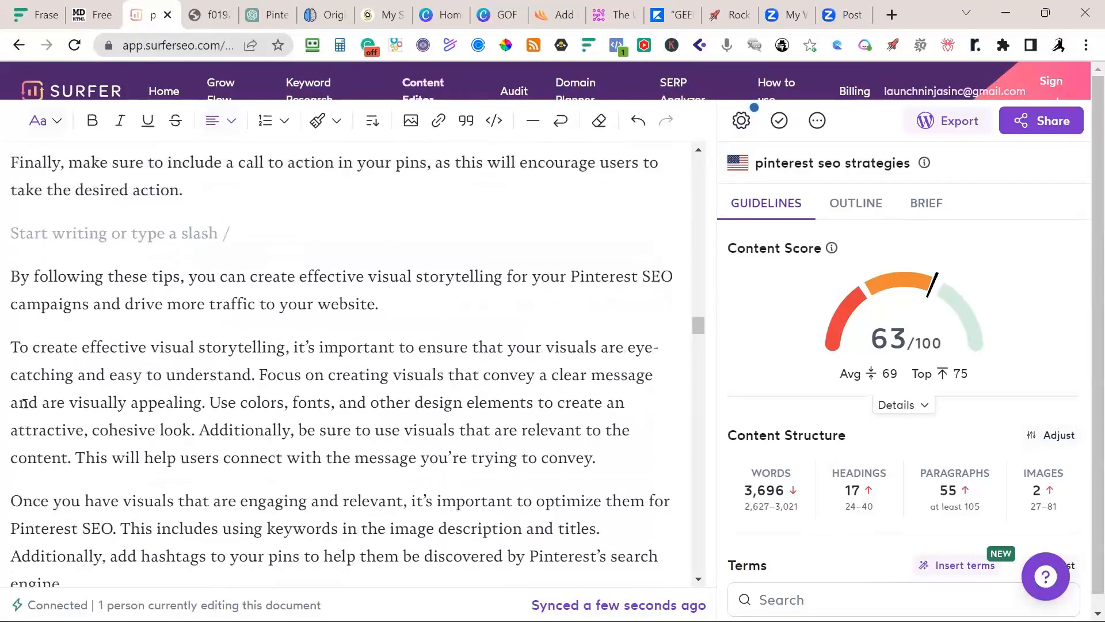
pyautogui.scroll(-8, 26, 408)
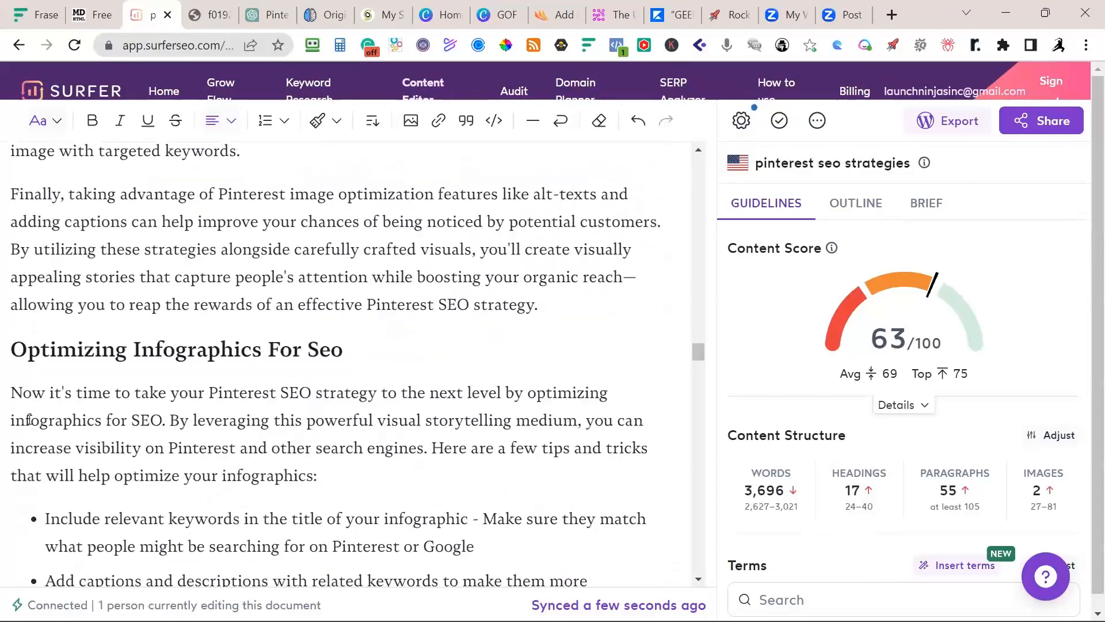
pyautogui.scroll(8, 26, 410)
pyautogui.scroll(2, 32, 420)
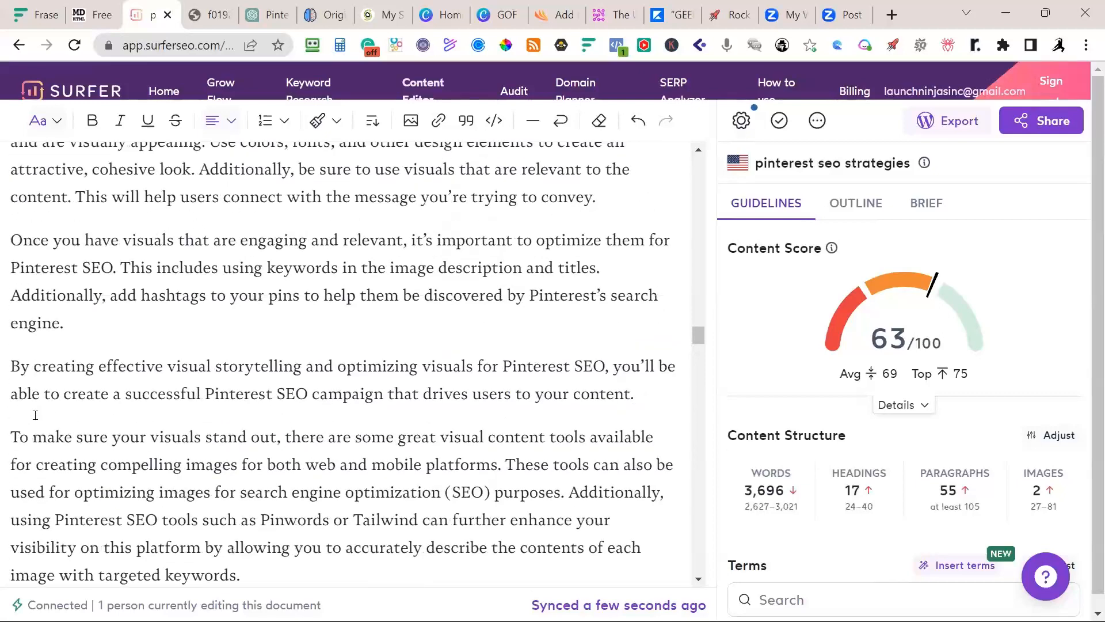
pyautogui.scroll(6, 138, 373)
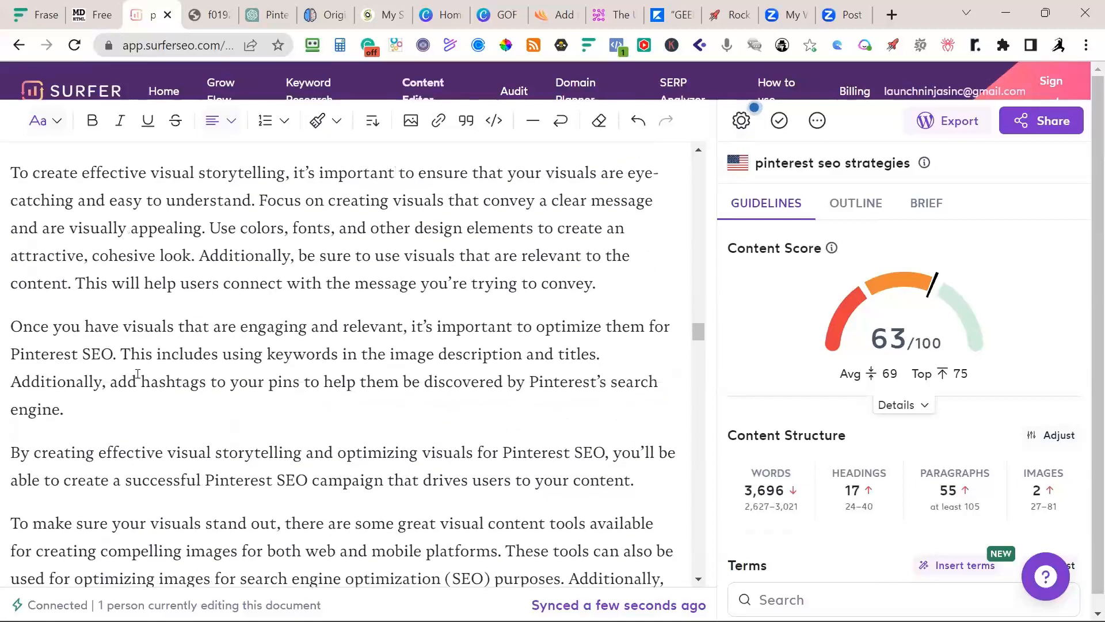
pyautogui.moveTo(378, 388); pyautogui.dragTo(6, 306)
pyautogui.scroll(6, 12, 305)
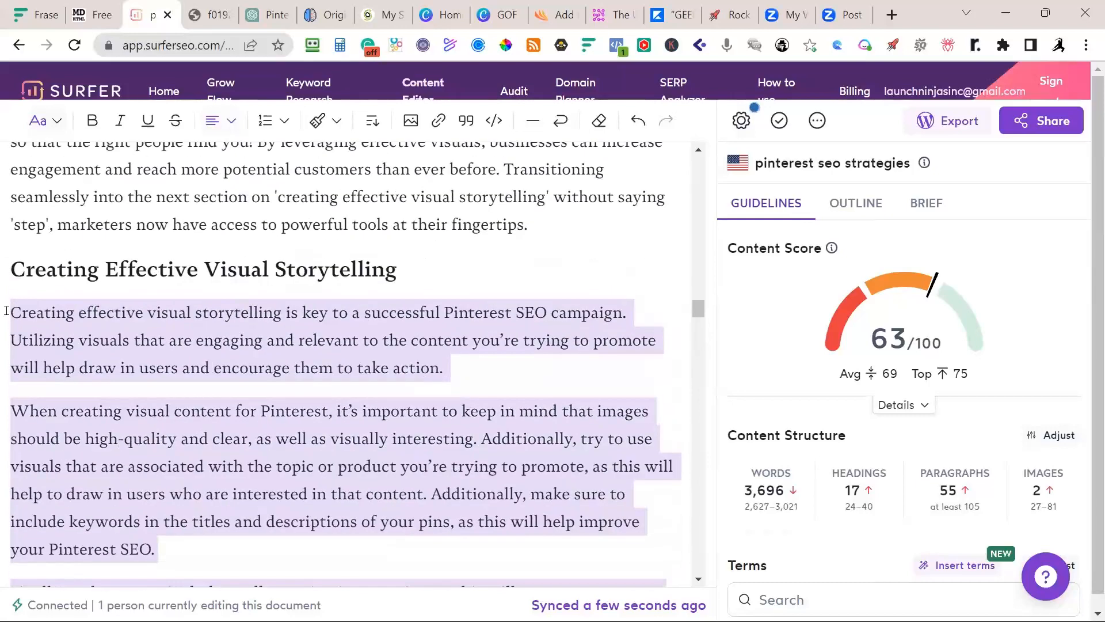
pyautogui.press('BackSpace')
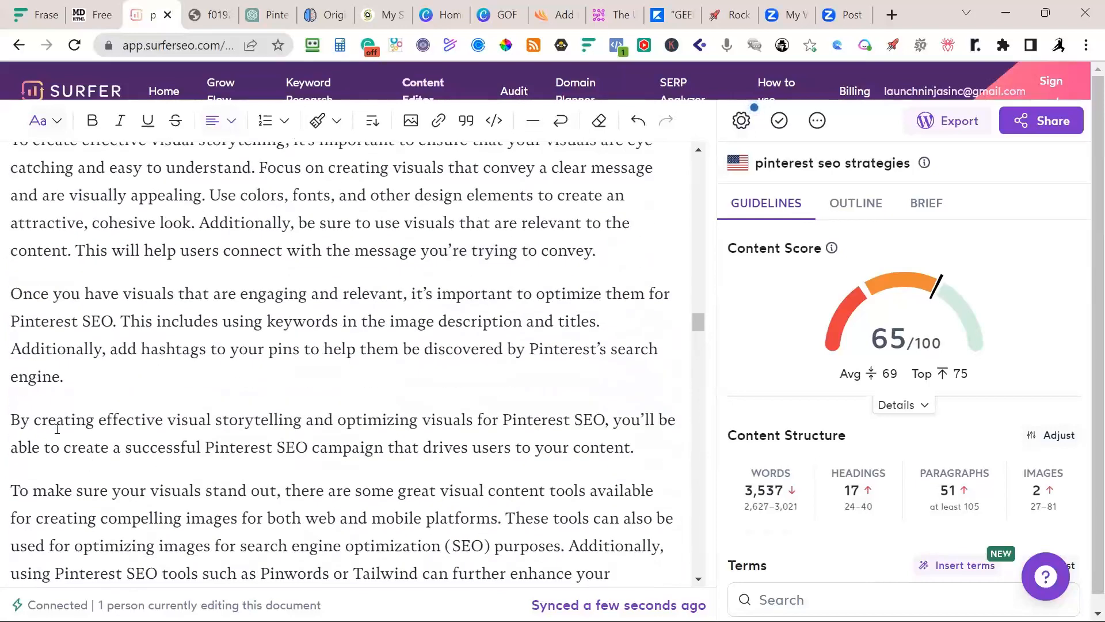
# Delete the "By creating effective visual storytelling" and "To make sure your visuals stand out" paragraphs along with the leftover empty line
pyautogui.moveTo(11, 419); pyautogui.dragTo(303, 365)
pyautogui.scroll(-2, 303, 458)
pyautogui.press('BackSpace')
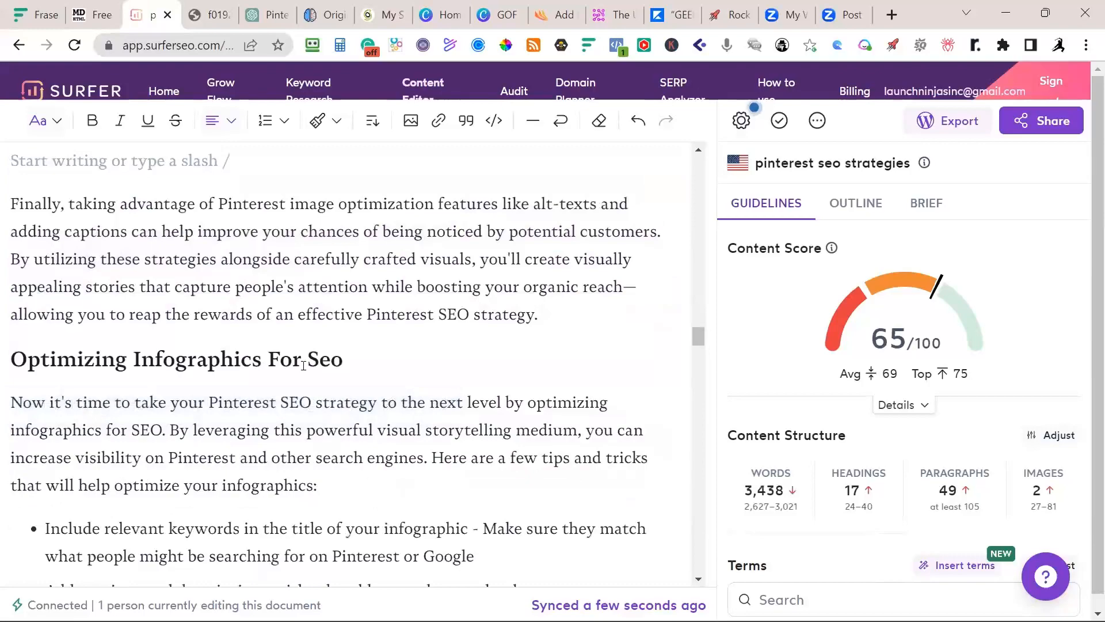
pyautogui.scroll(5, 303, 365)
pyautogui.press('Delete')
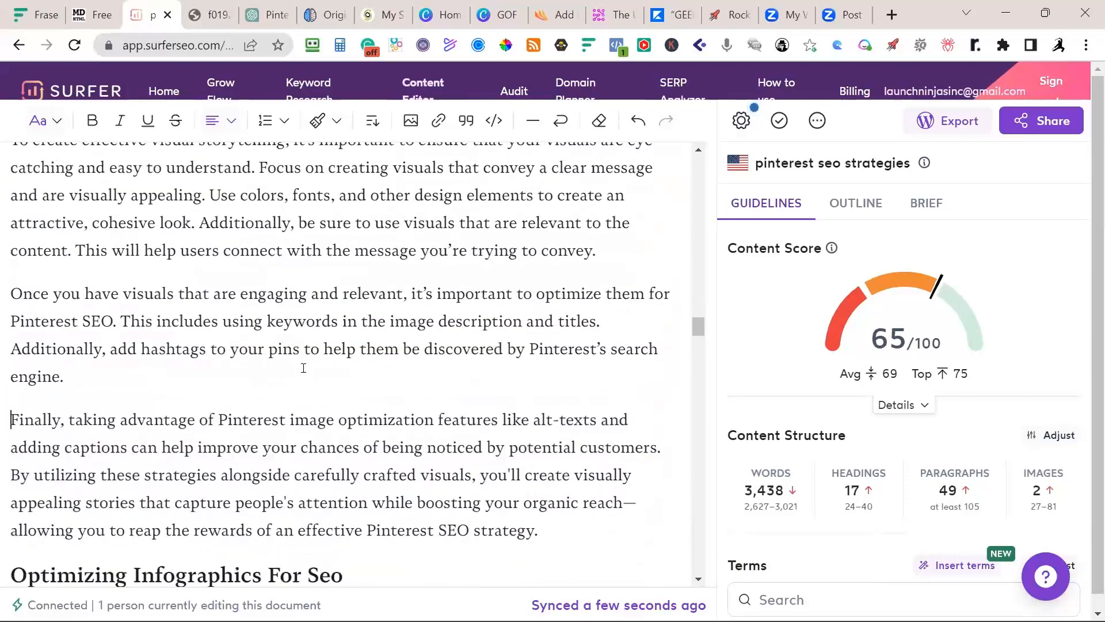
# Generate an AI rewrite of the paragraph beginning "To create effective visual storytelling" directly under the original
pyautogui.scroll(5, 304, 367)
pyautogui.scroll(-2, 413, 371)
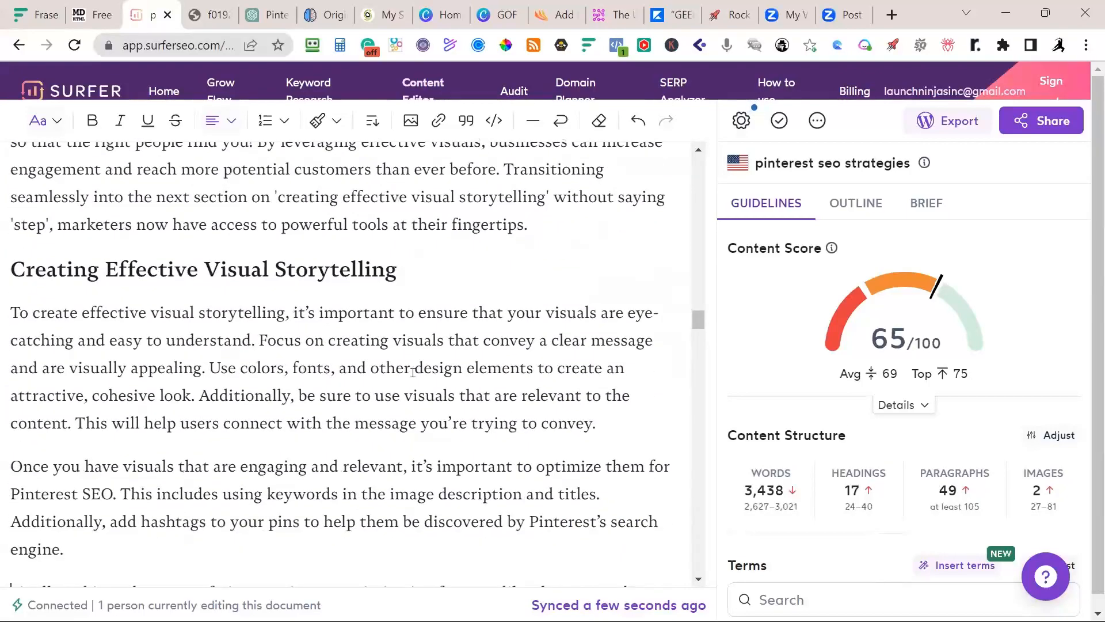
pyautogui.moveTo(597, 424); pyautogui.dragTo(7, 310)
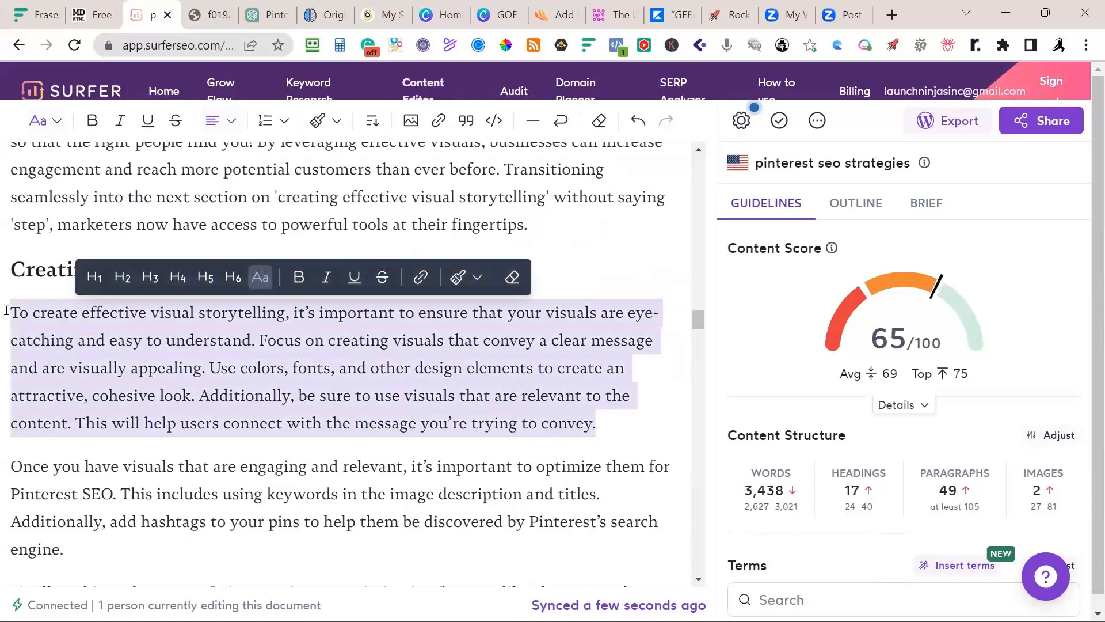
pyautogui.write('To create effective visual storytelling, it’s important to ensure that your visuals are eye-catching and easy to understand. Focus on creating visuals that convey a clear message and are visually appealing. Use colors, fonts, and other design elements to create an attractive, cohesive look. Additionally, be sure to use visuals that are relevant to the content. This will help users connect with the message you’re trying to convey. Rewritten: For successful visual storytelling, make sure your visuals are attractive and easy to understand. Utilize colors, fonts, and other design elements to create a cohesive and striking aesthetic. Additionally, ensure the visuals are in line with the content to help viewers better connect with the message. By following these steps, you can create visuals that effectively communicate and captivate your audience.')
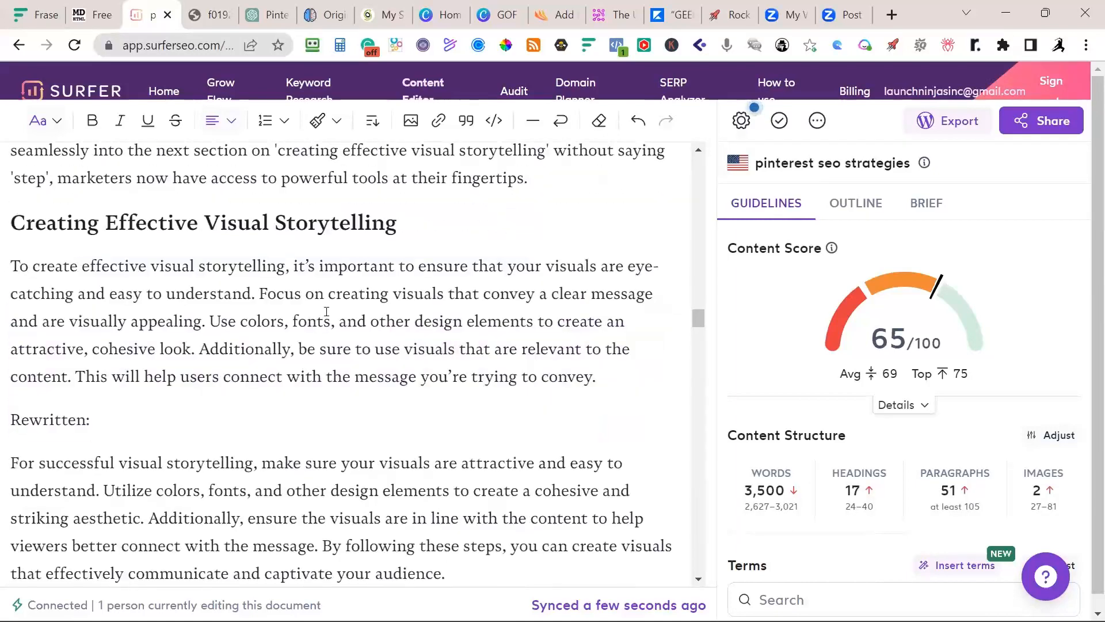
pyautogui.scroll(-2, 326, 312)
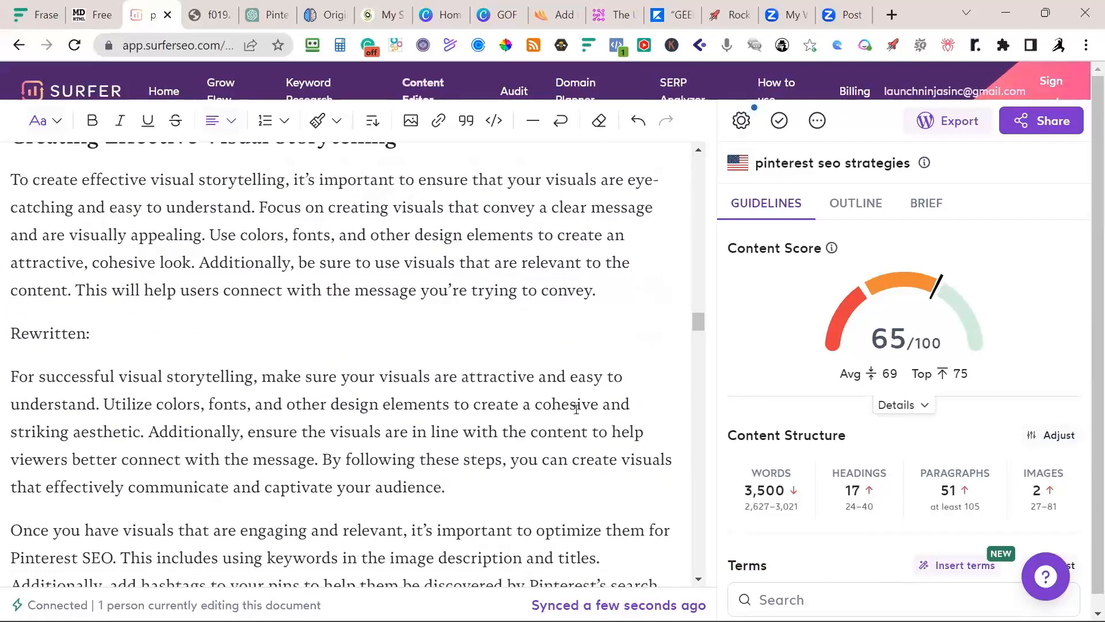
# Delete the original "To create effective visual storytelling" paragraph and the "Rewritten:" label, keeping only the rewritten version
pyautogui.scroll(2, 362, 455)
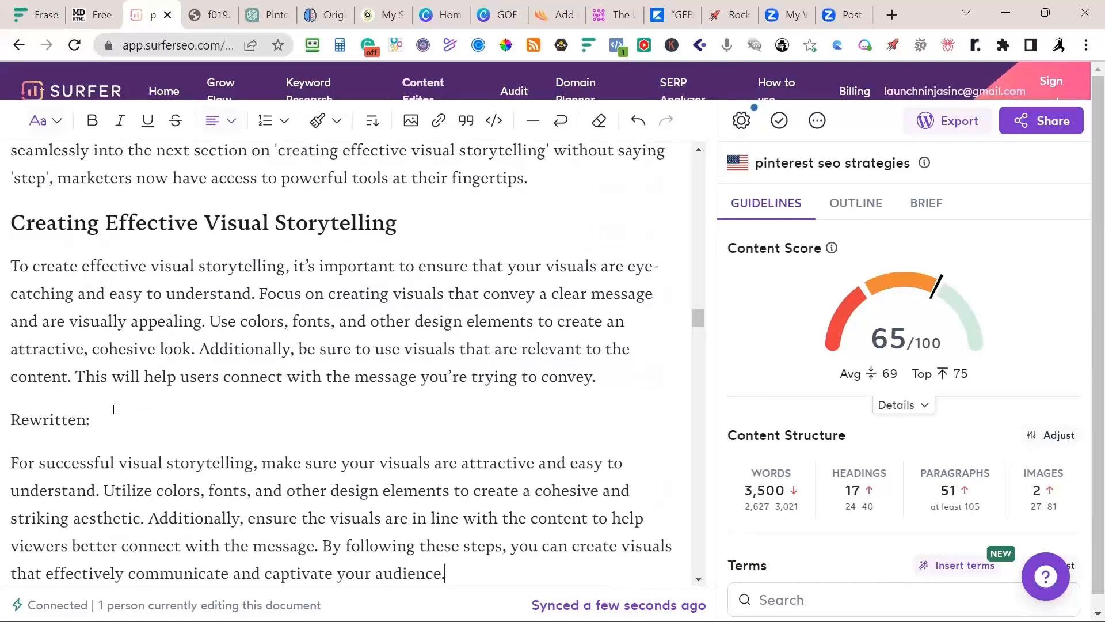
pyautogui.moveTo(113, 409); pyautogui.dragTo(10, 265)
pyautogui.press('BackSpace')
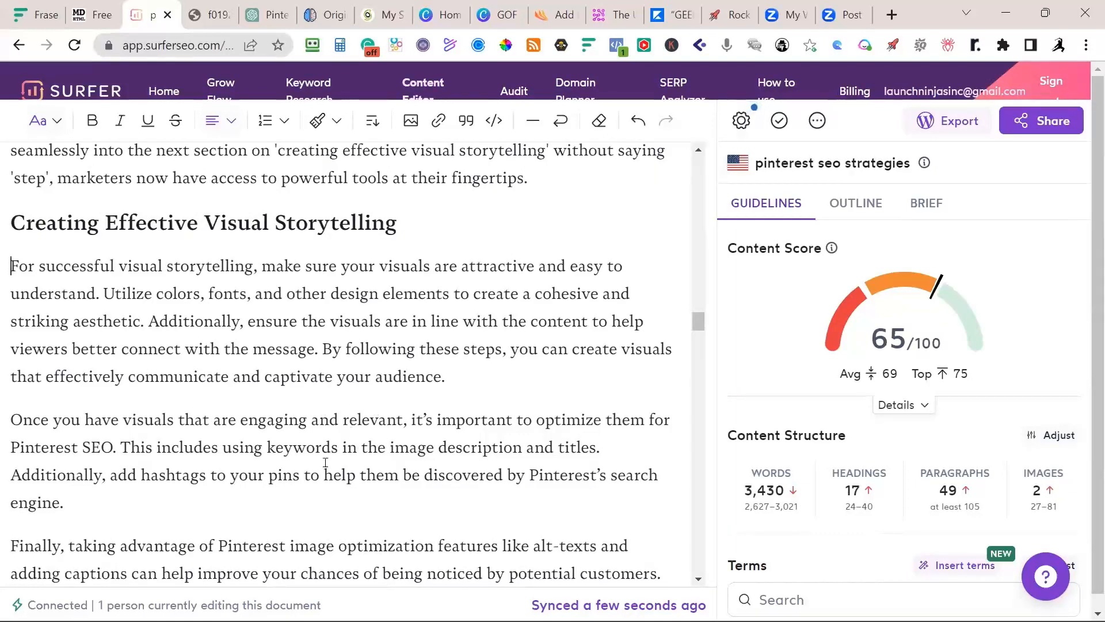
pyautogui.scroll(9, 332, 475)
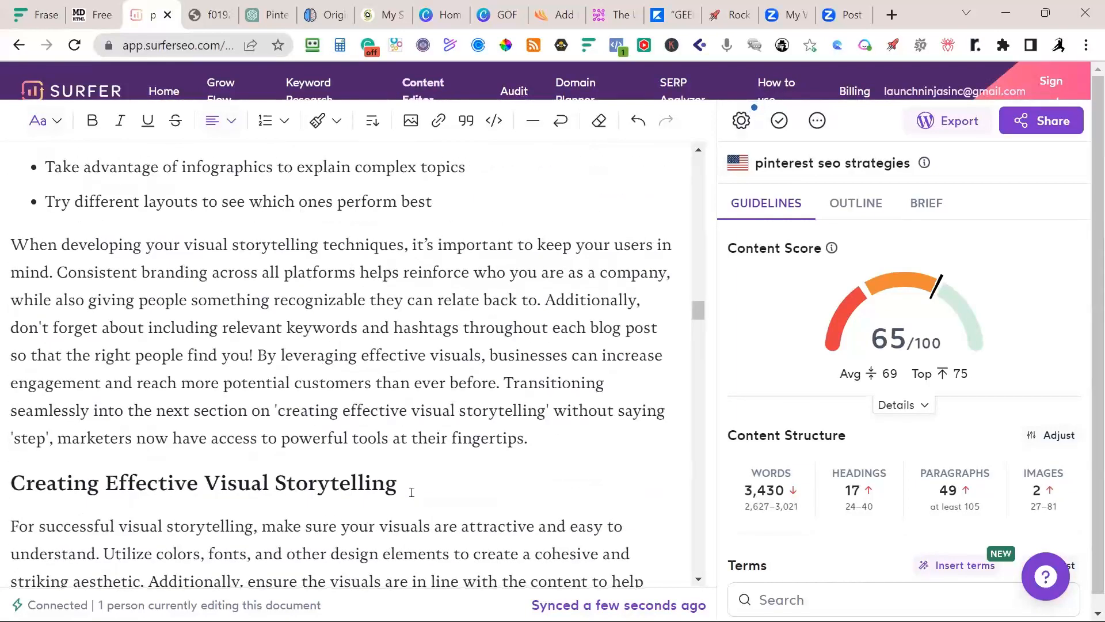
pyautogui.scroll(15, 411, 492)
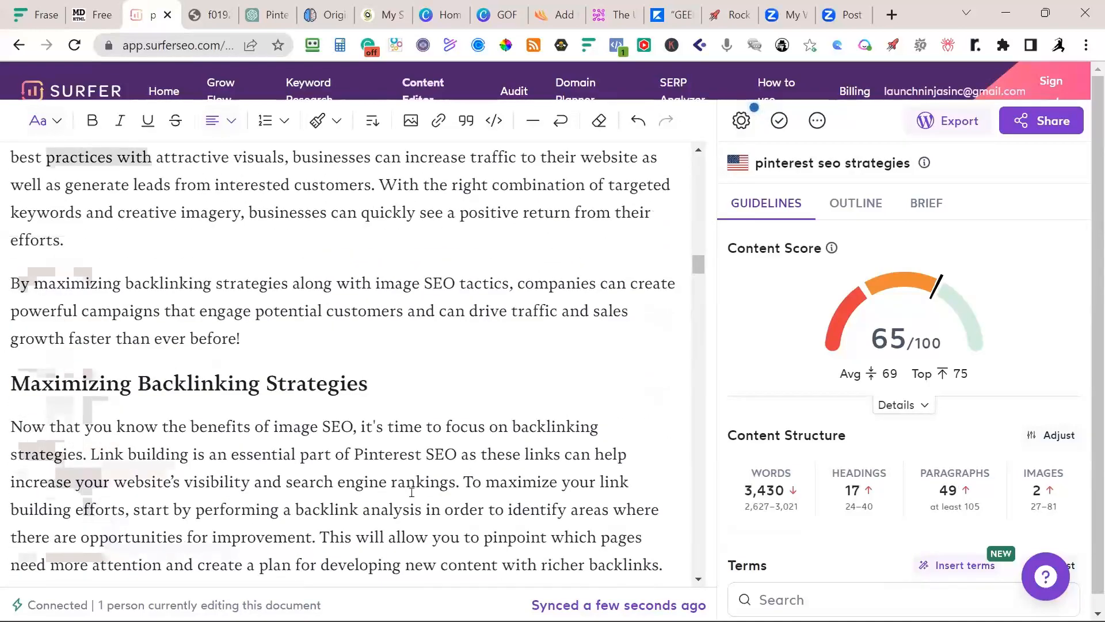
pyautogui.scroll(4, 412, 492)
pyautogui.scroll(15, 412, 492)
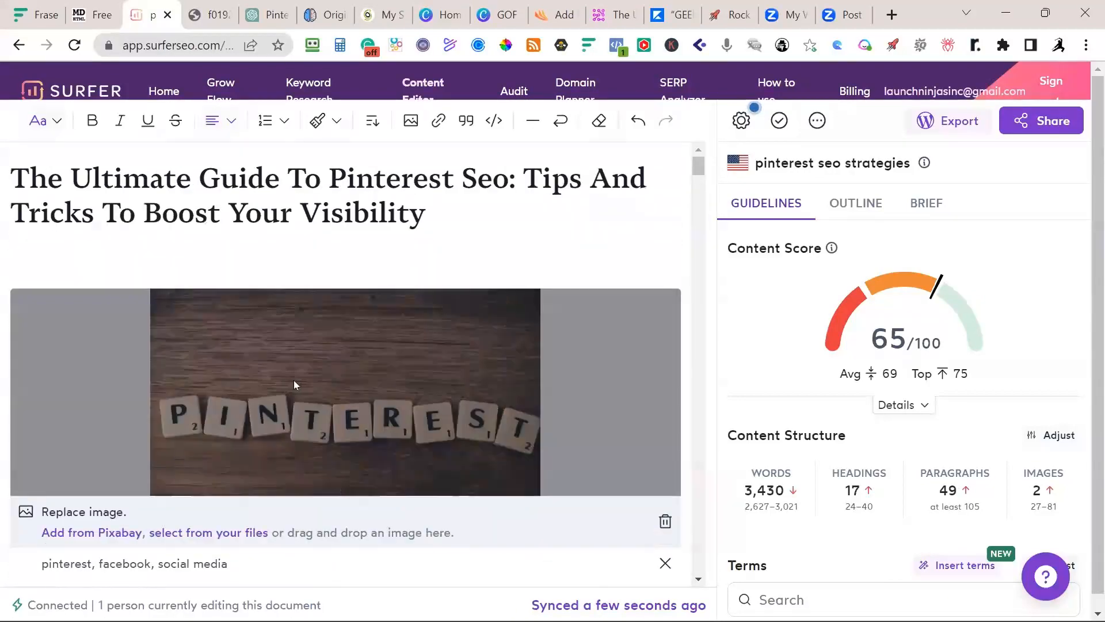
pyautogui.click(332, 295)
pyautogui.click(410, 262)
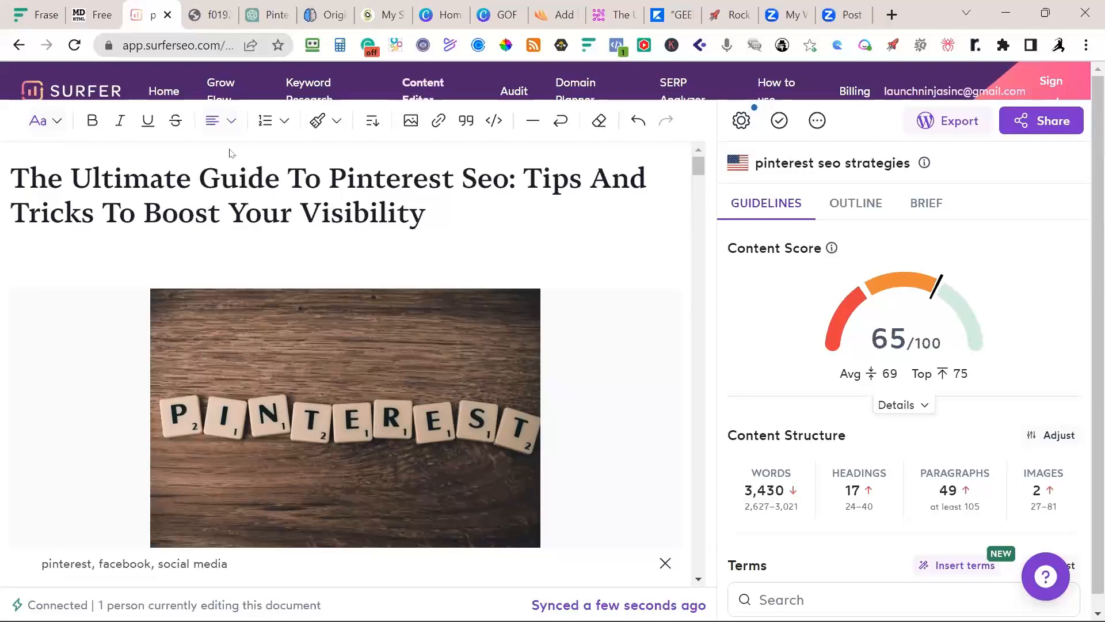
# Switch to ChatGPT and start a new chat with the Default model
pyautogui.click(262, 16)
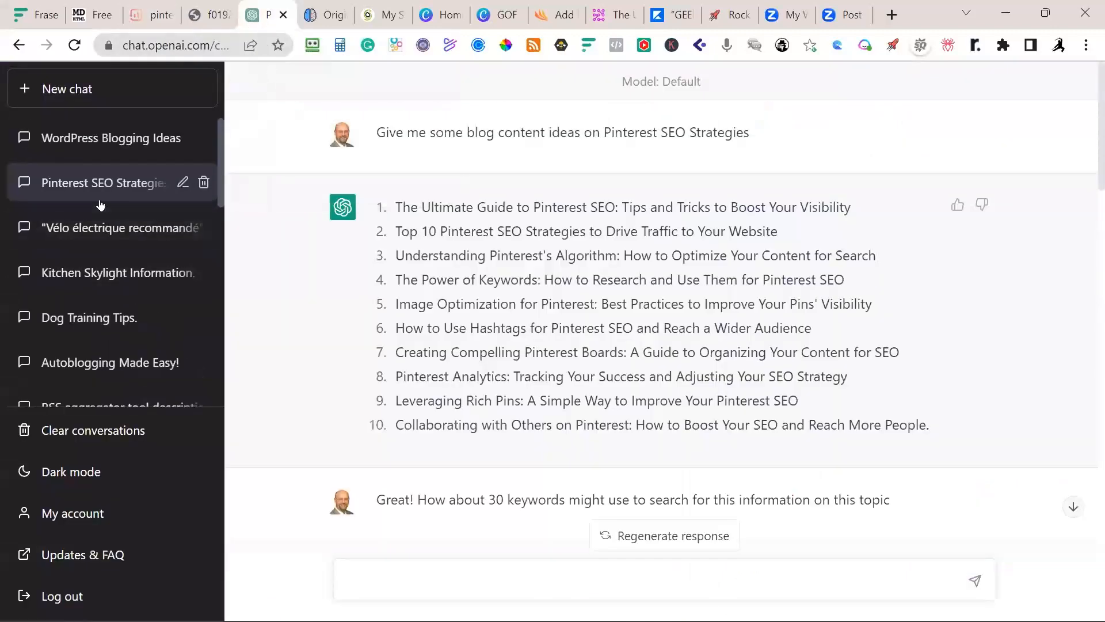
pyautogui.click(72, 94)
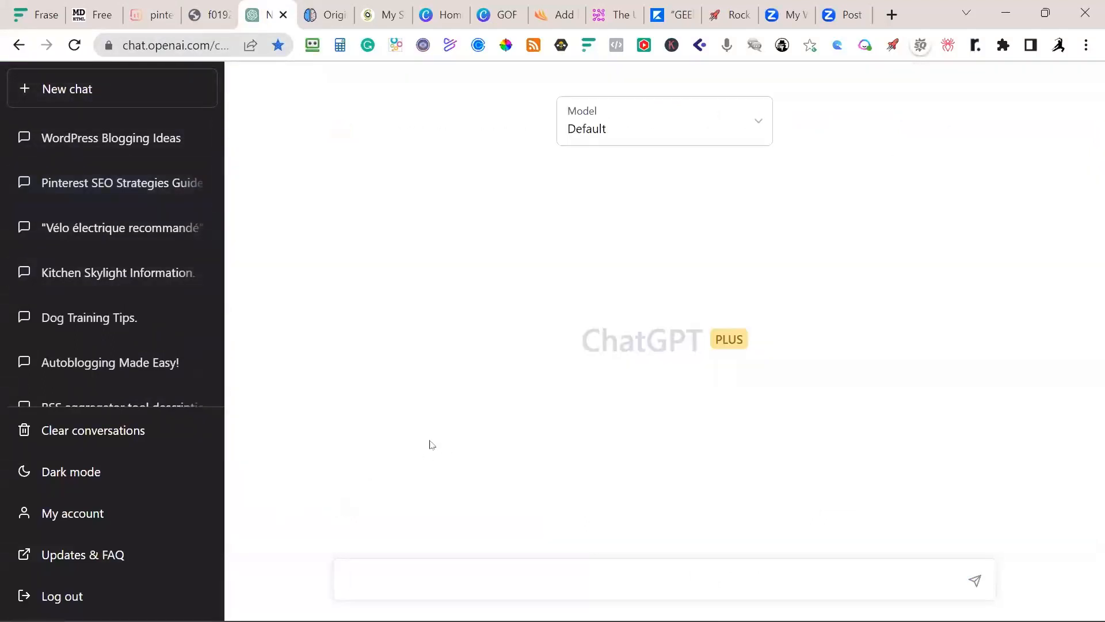
pyautogui.press('alt')
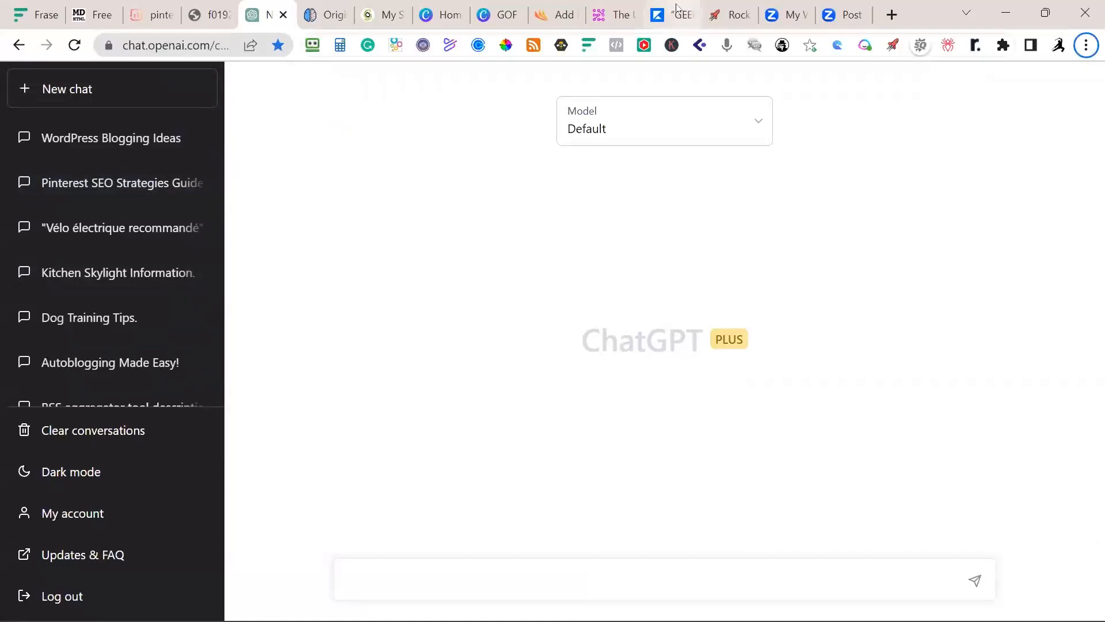
pyautogui.hotkey('alt', 'Tab')
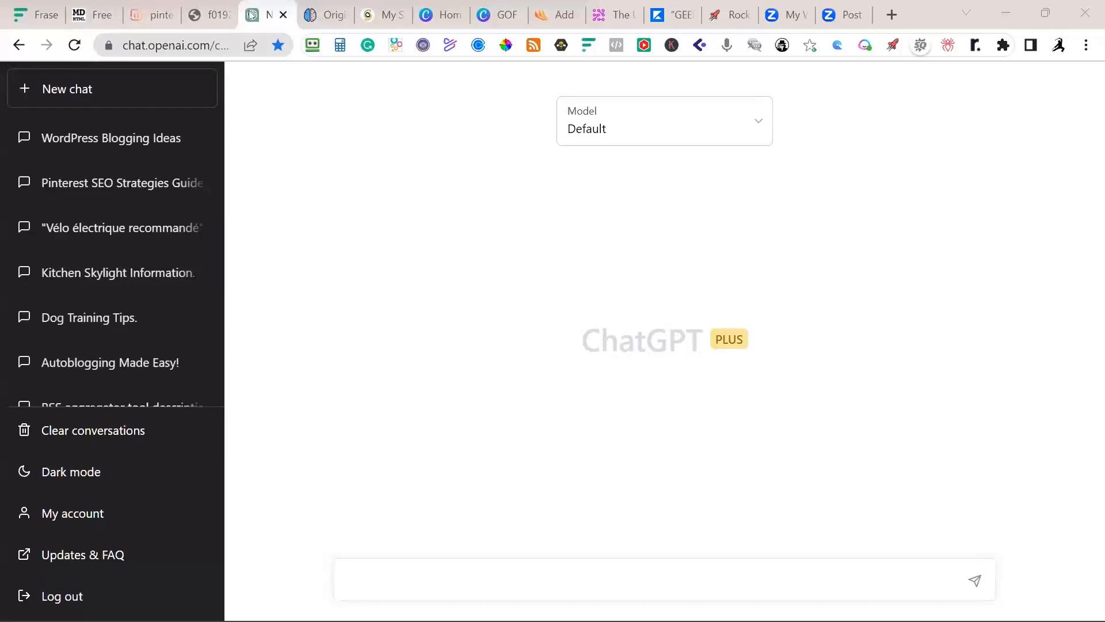
# Switch back to Surfer and open its Keyword Research tool
pyautogui.click(153, 21)
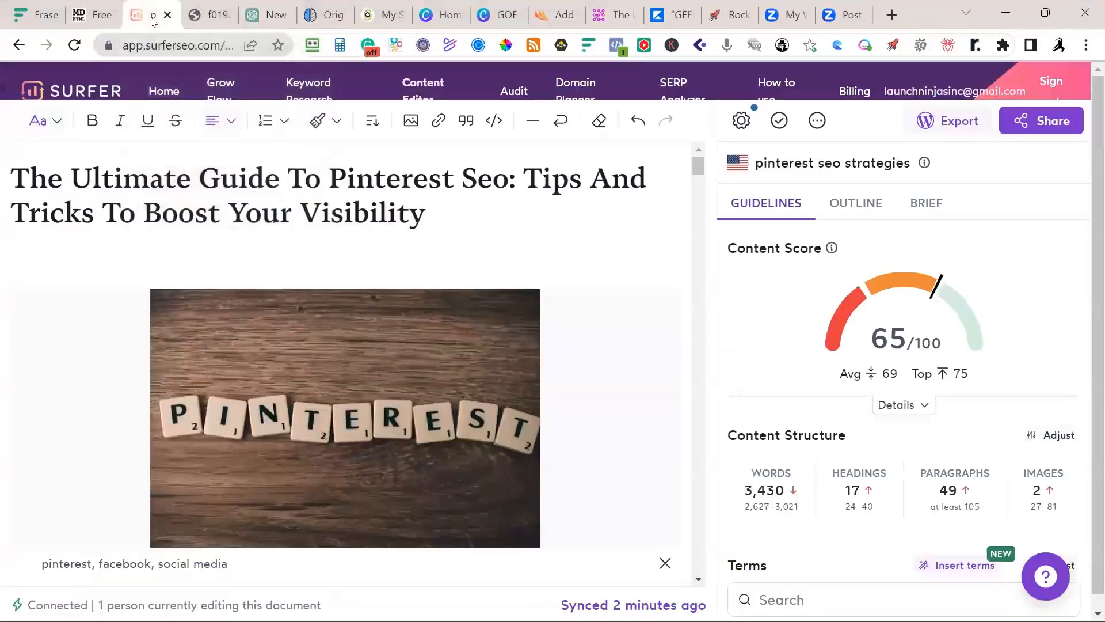
pyautogui.click(315, 84)
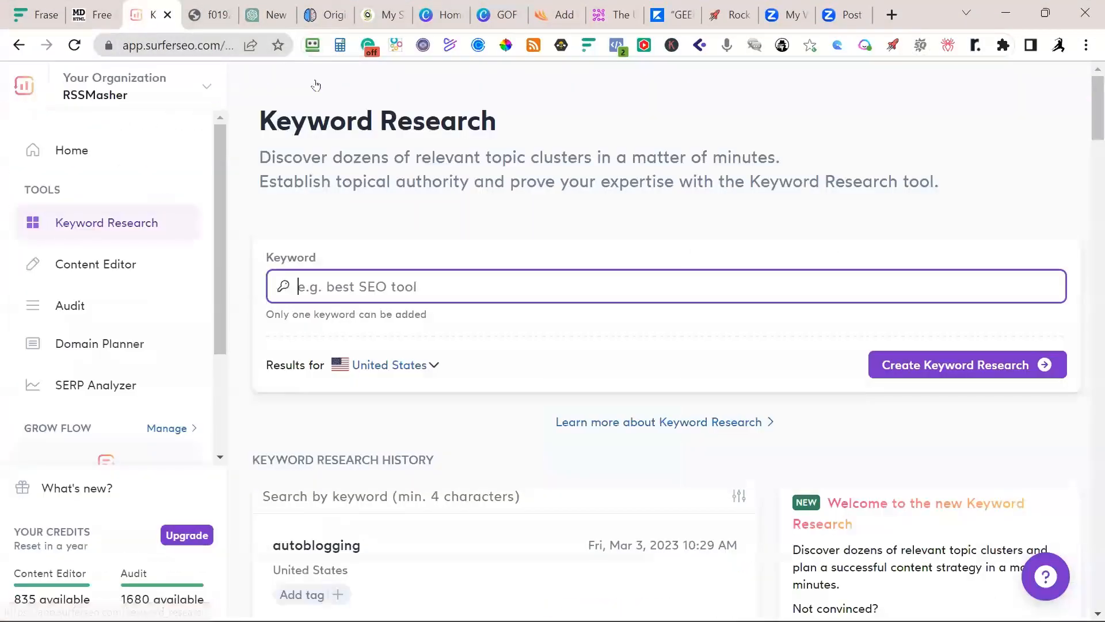
# Switch to the RSSMasher WordPress site, leave the unsaved kitchen skylights post and review the list of post categories
pyautogui.click(560, 16)
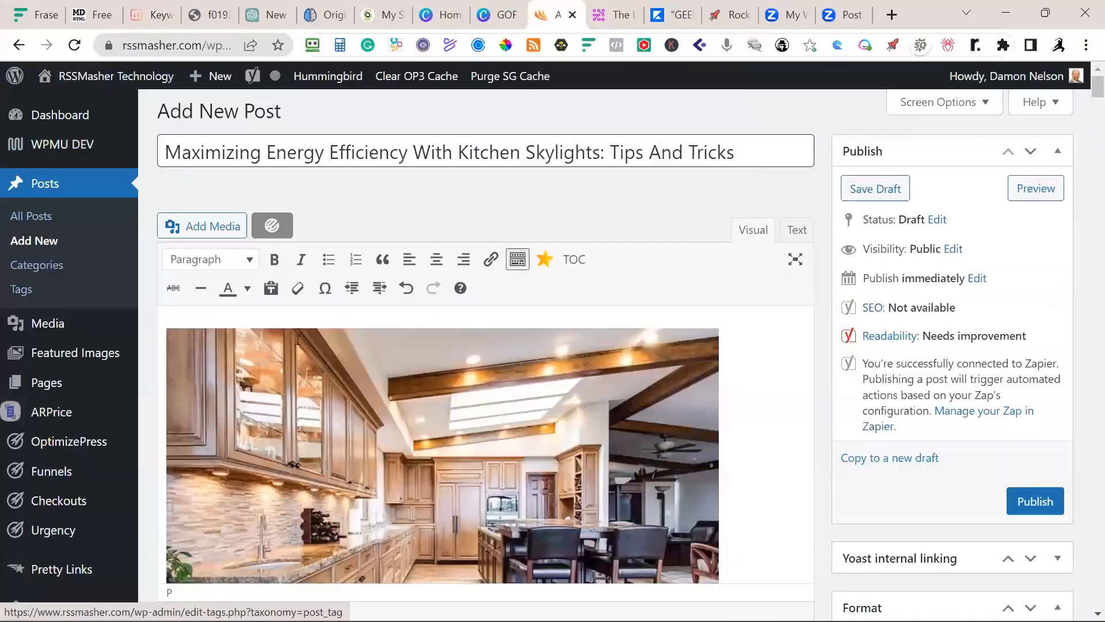
pyautogui.click(37, 267)
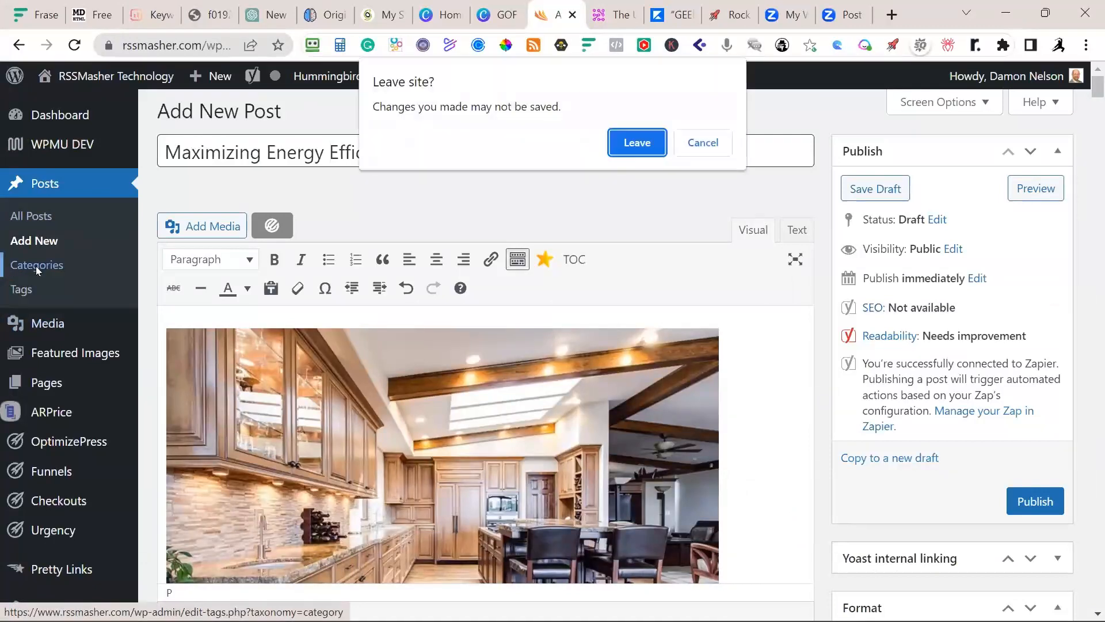
pyautogui.click(638, 142)
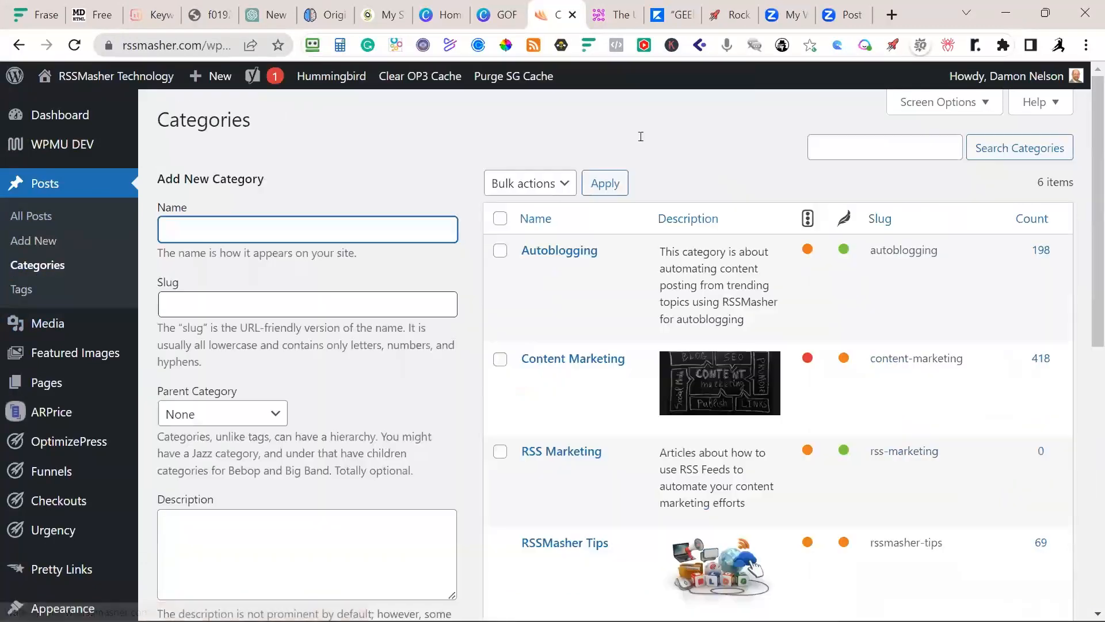
pyautogui.scroll(-3, 639, 149)
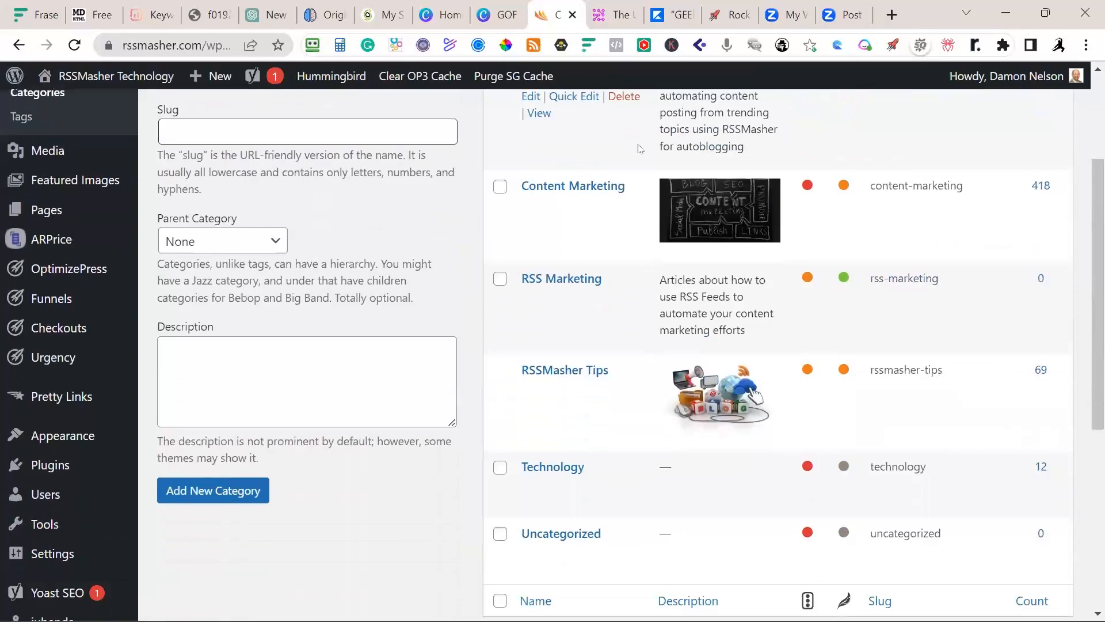
pyautogui.scroll(-2, 639, 149)
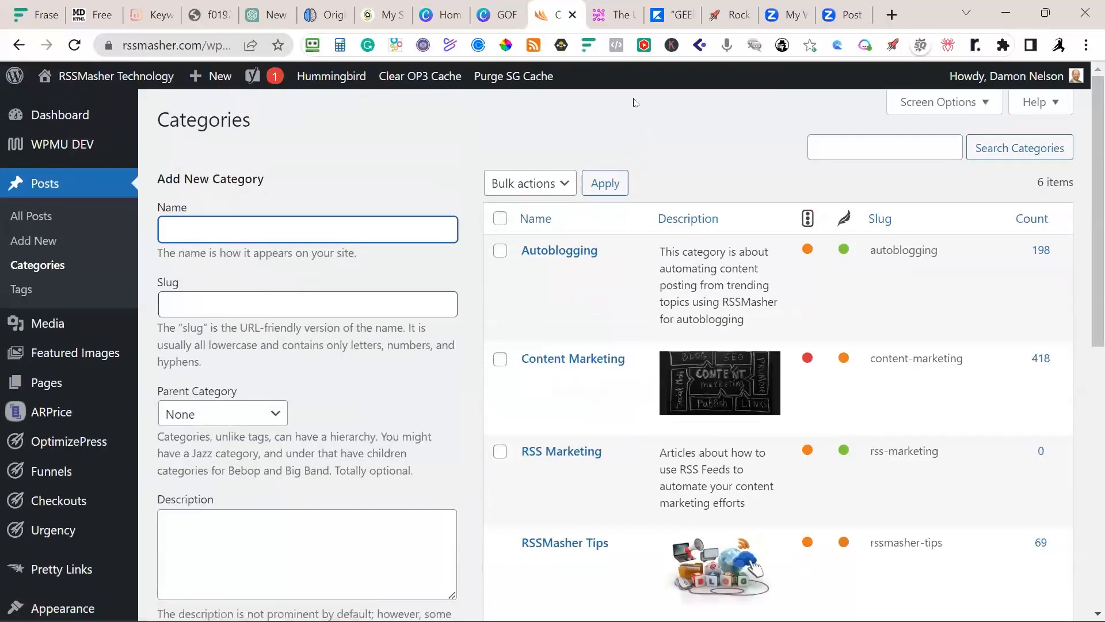
# Open the BoosterPages WordPress dashboard and examine the site's post categories for one needing content, down to WordPress Tips
pyautogui.click(612, 14)
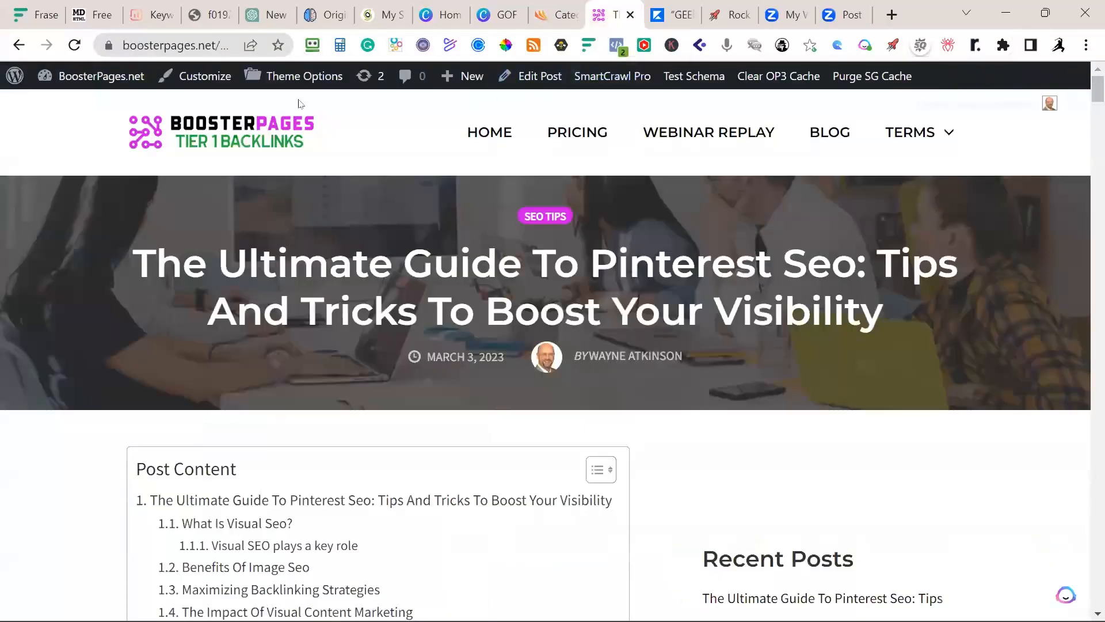
pyautogui.moveTo(115, 77)
pyautogui.click(80, 106)
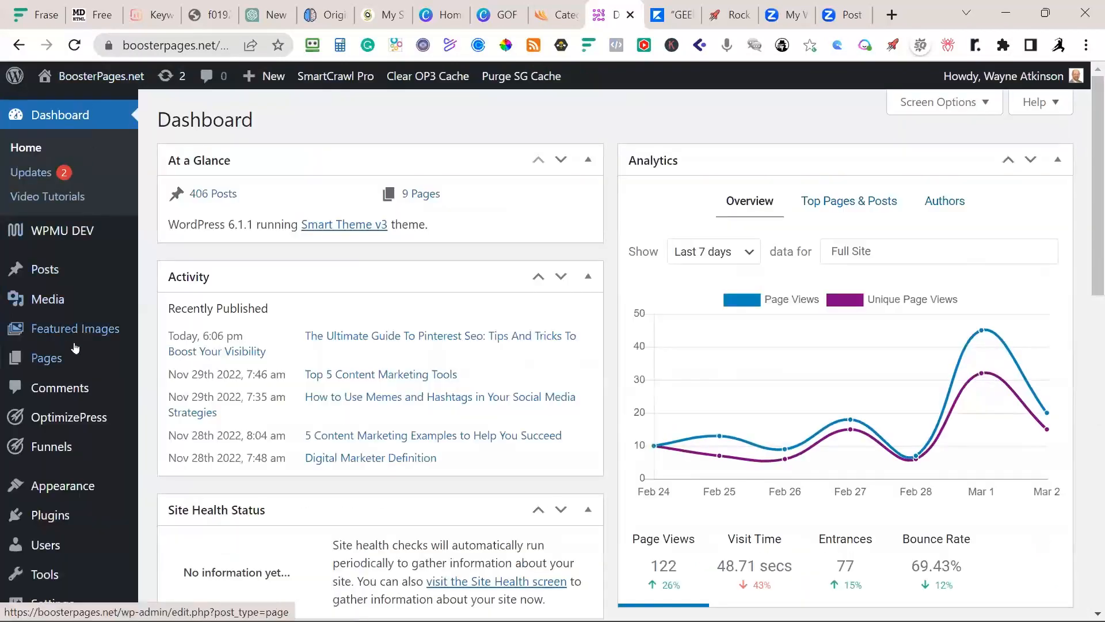
pyautogui.moveTo(73, 368)
pyautogui.moveTo(55, 276)
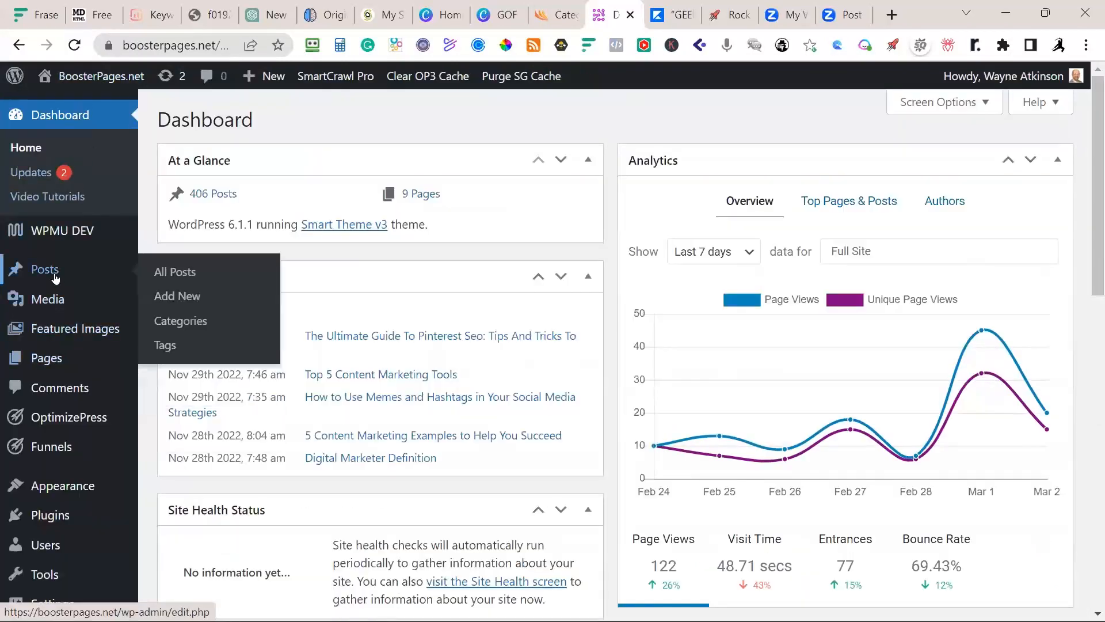
pyautogui.click(194, 323)
pyautogui.scroll(-5, 535, 386)
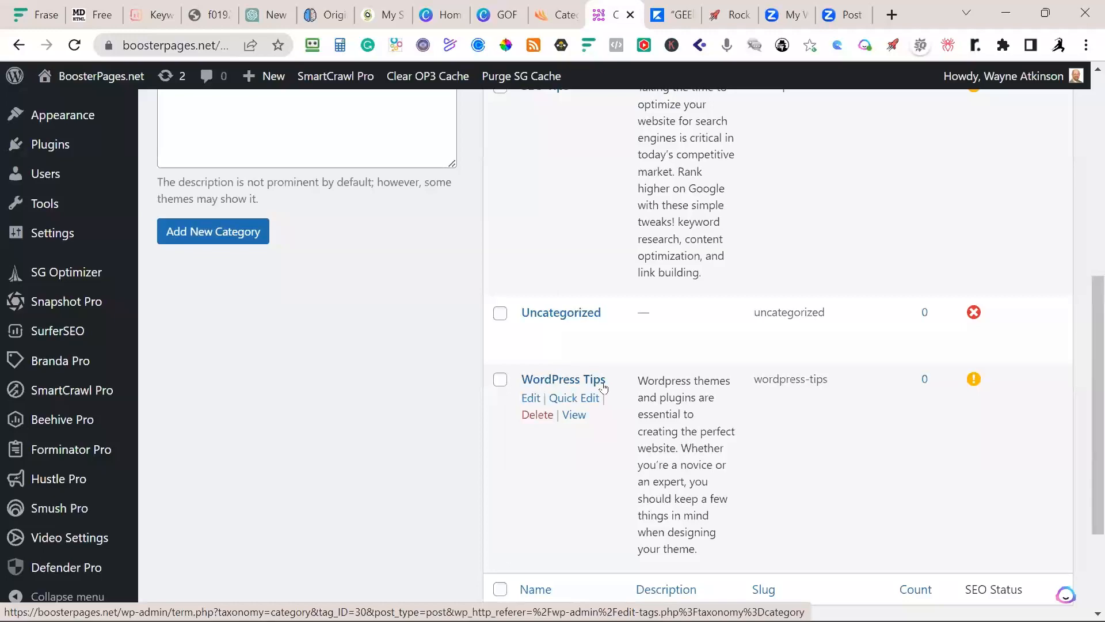
pyautogui.scroll(4, 642, 421)
pyautogui.scroll(-4, 644, 422)
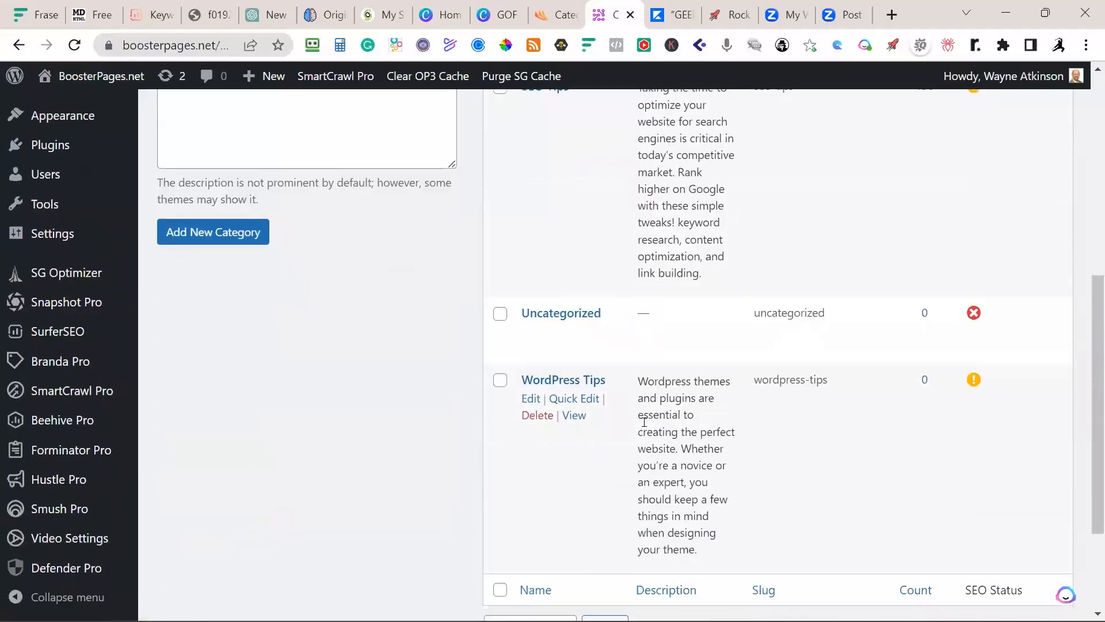
pyautogui.scroll(-1, 645, 422)
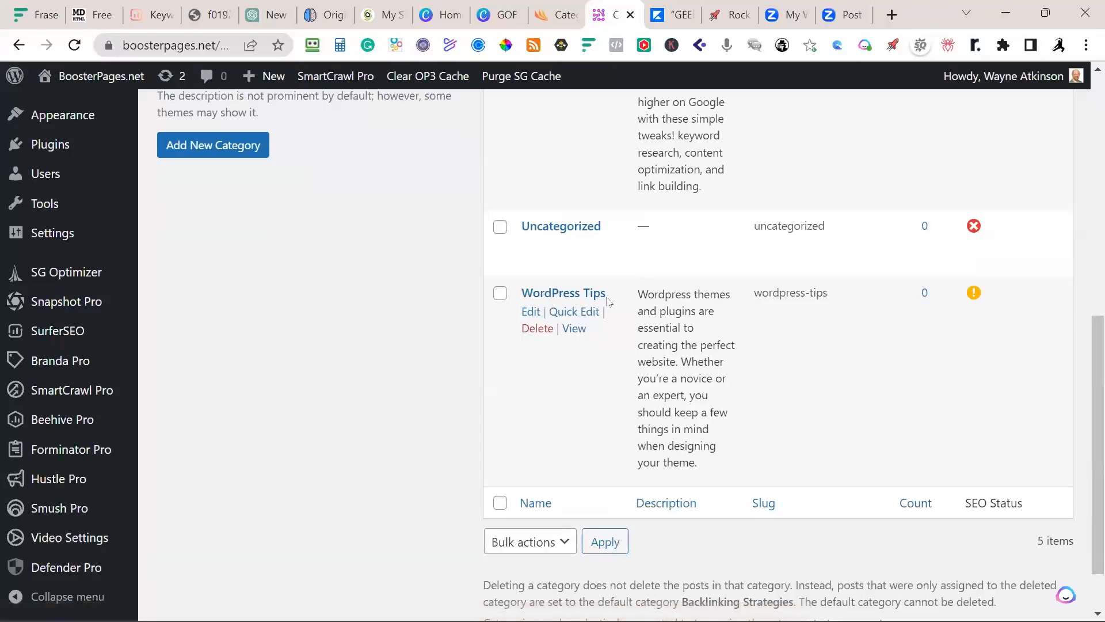
# Return to Surfer's Keyword Research history and open the "wordpress design tips" research summary
pyautogui.click(151, 15)
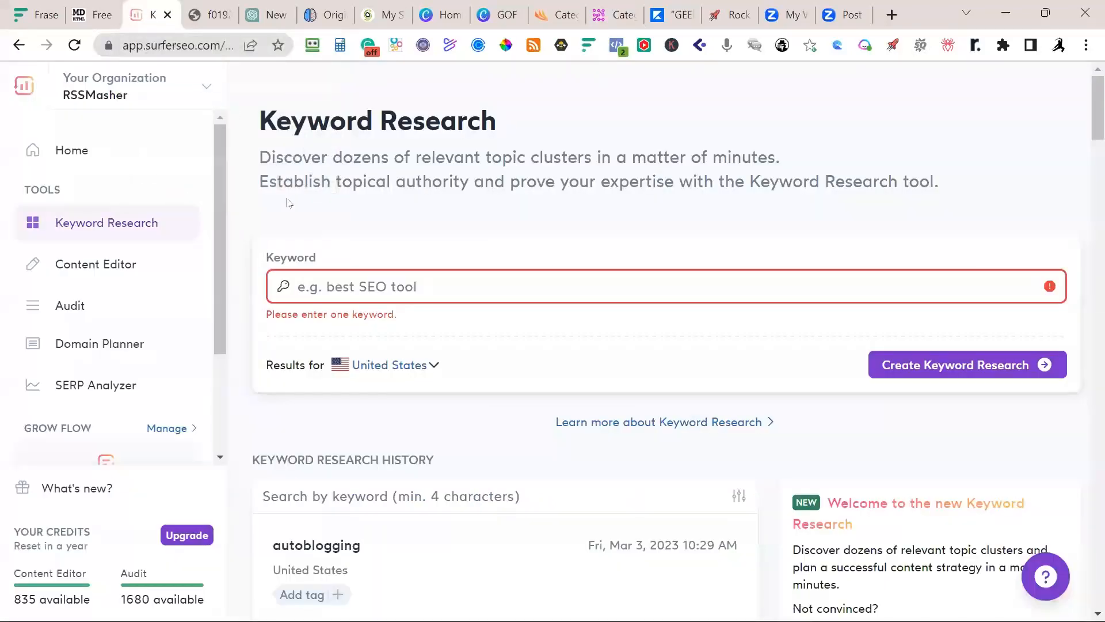
pyautogui.scroll(-10, 368, 209)
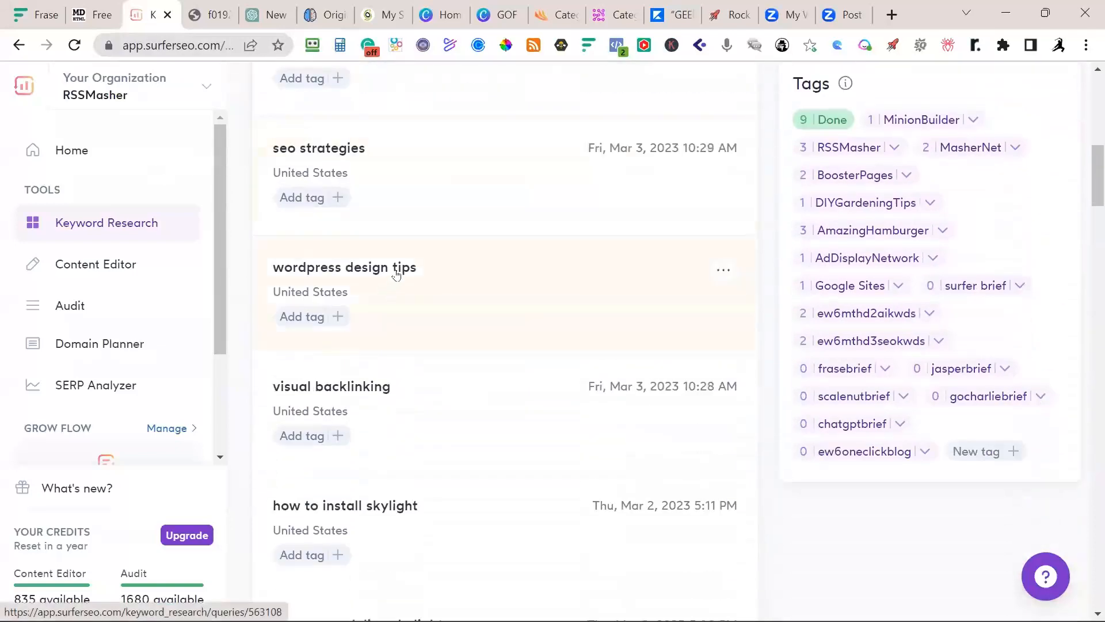
pyautogui.click(396, 272)
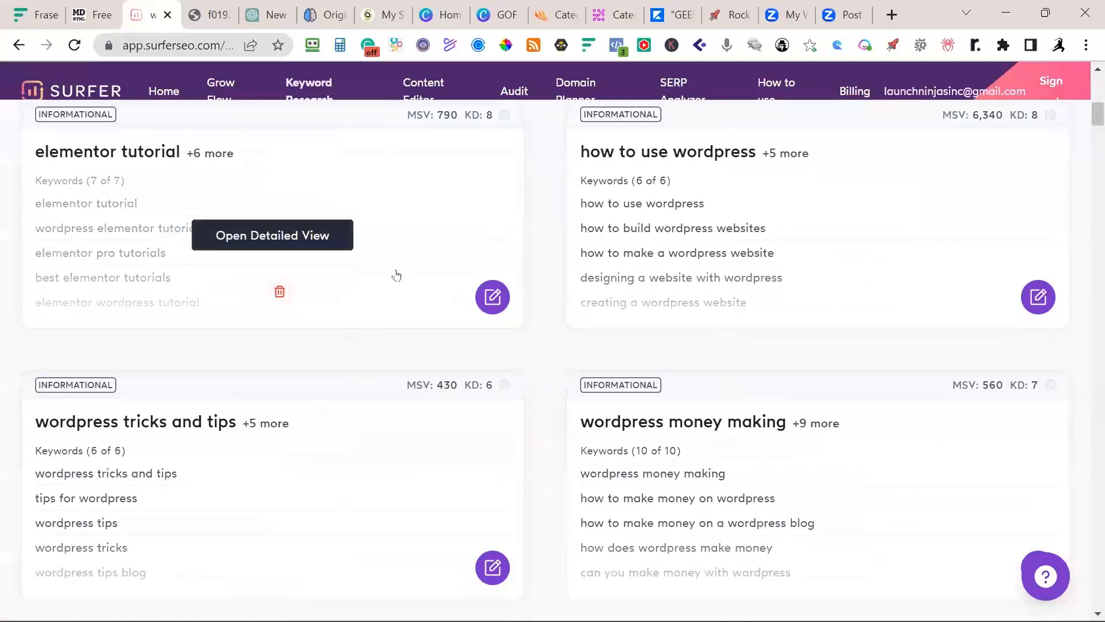
pyautogui.scroll(10, 396, 274)
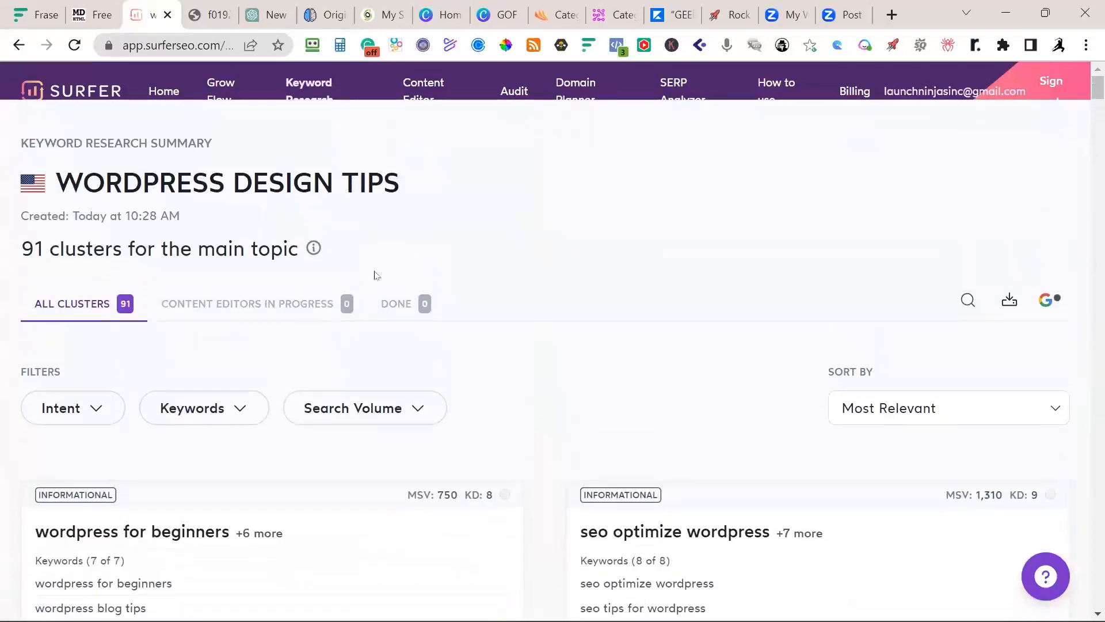
# Filter the keyword clusters to Informational intent and sort them by Difficulty: Low to High
pyautogui.click(72, 408)
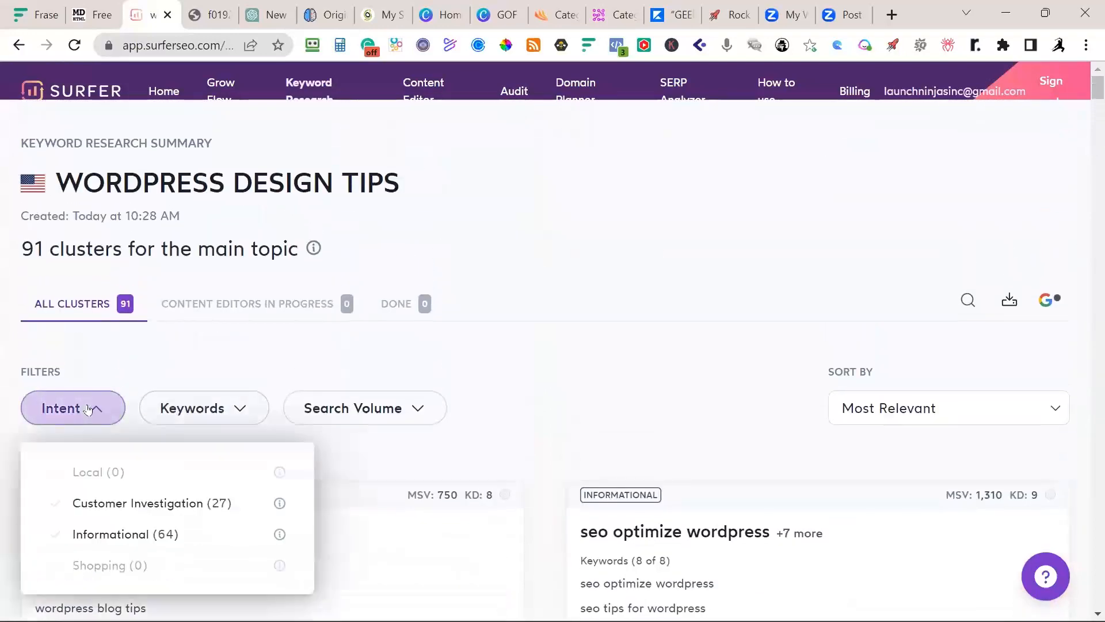
pyautogui.click(110, 527)
pyautogui.click(947, 413)
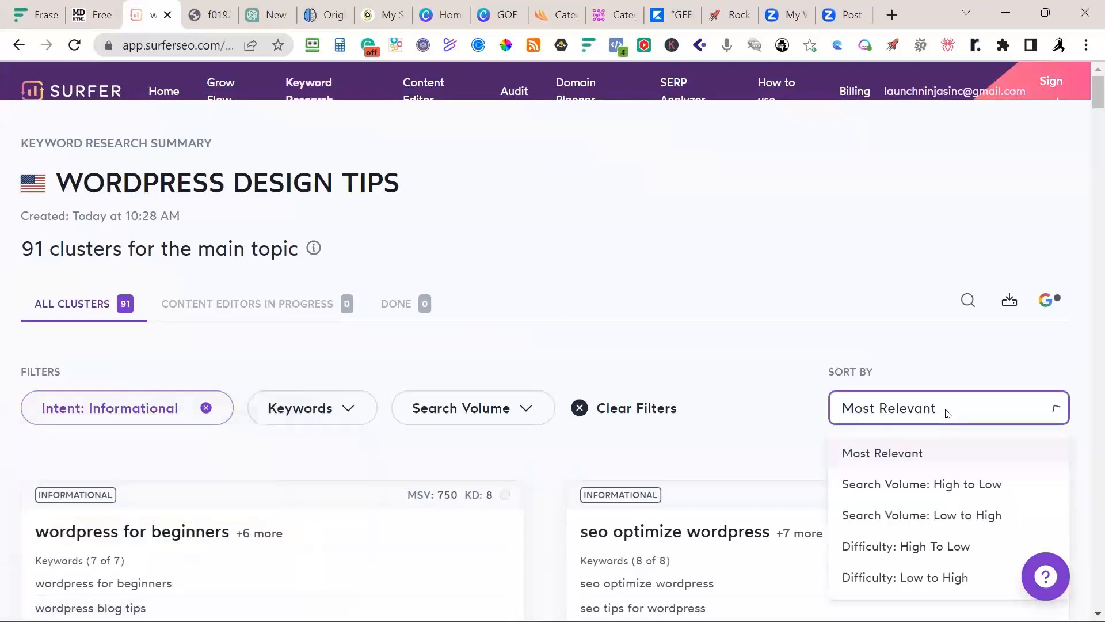
pyautogui.click(923, 580)
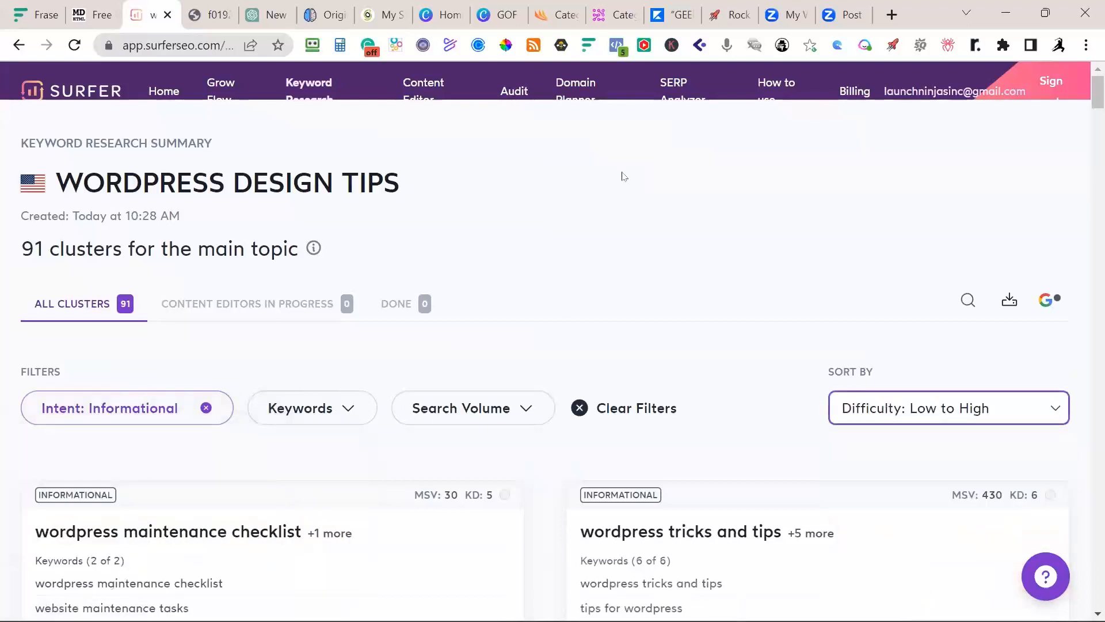
# Examine the low-difficulty informational clusters for a suitable WordPress article topic
pyautogui.scroll(-3, 622, 175)
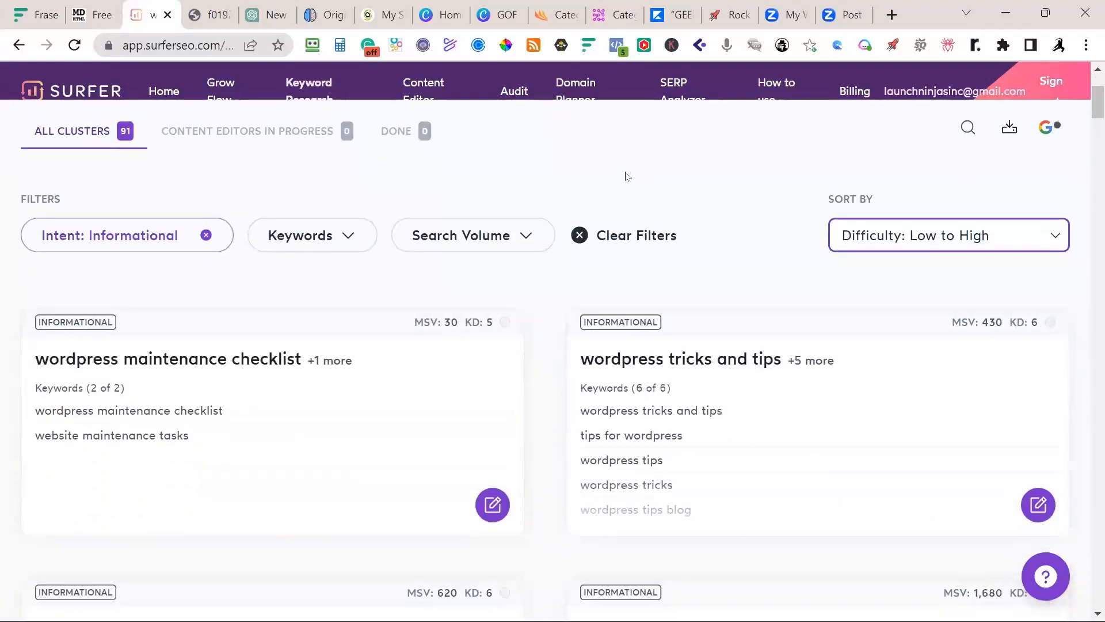
pyautogui.scroll(-2, 628, 176)
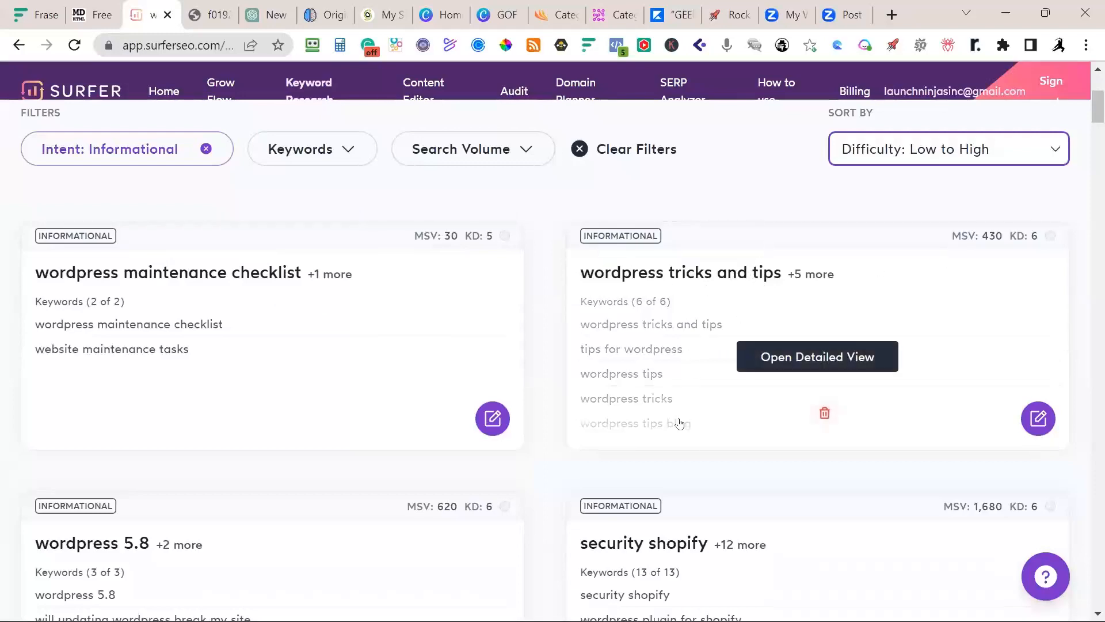
pyautogui.scroll(-1, 685, 412)
pyautogui.scroll(-3, 979, 190)
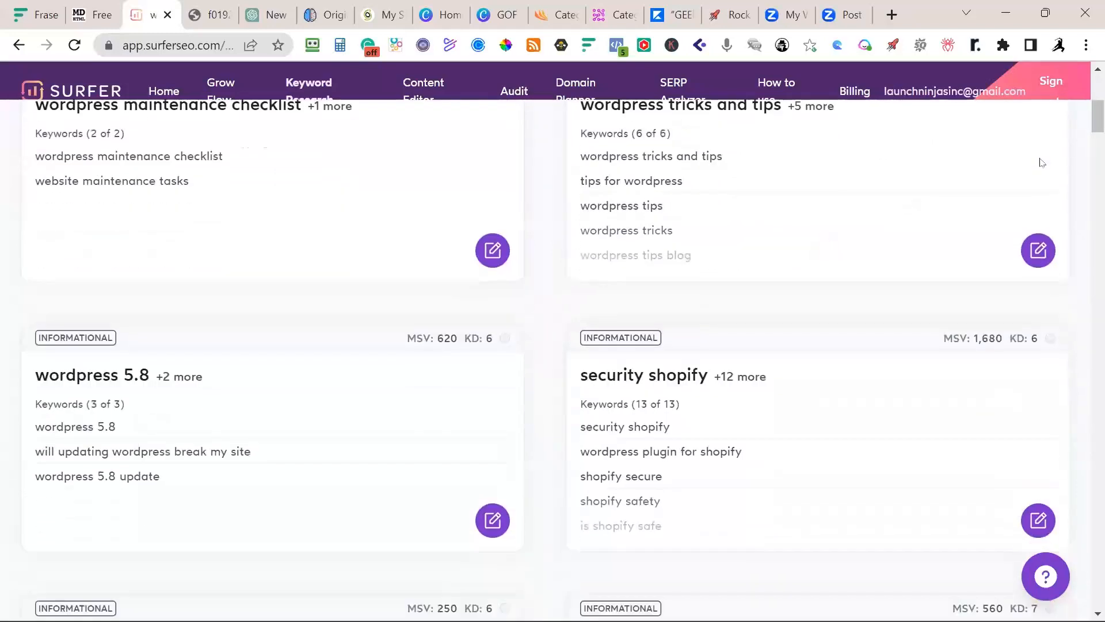
pyautogui.scroll(-1, 958, 332)
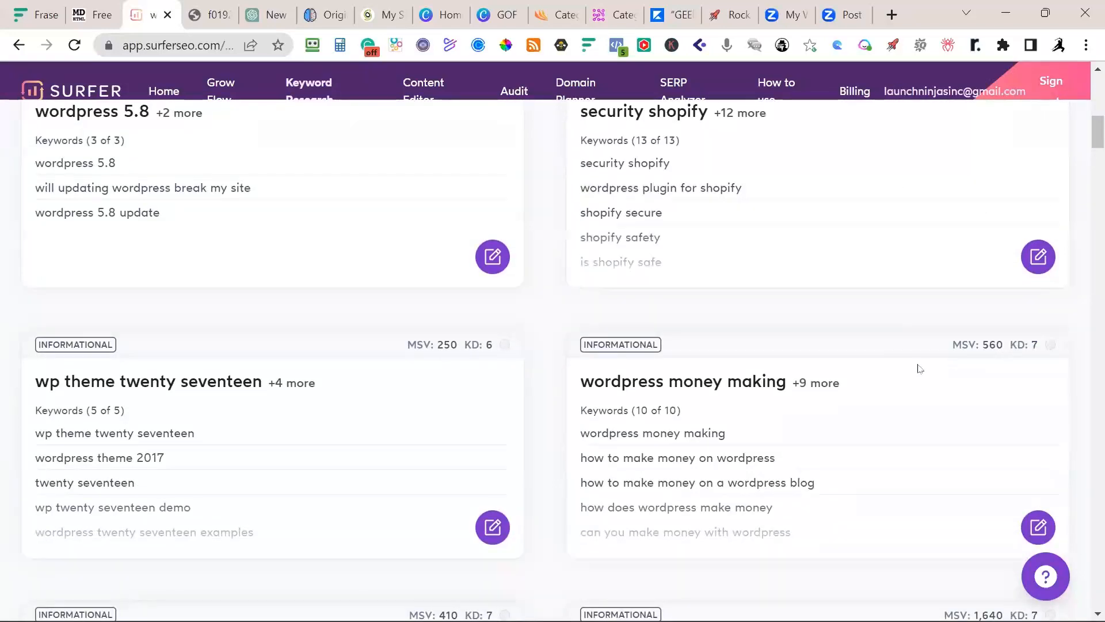
pyautogui.scroll(-4, 916, 370)
pyautogui.scroll(10, 915, 368)
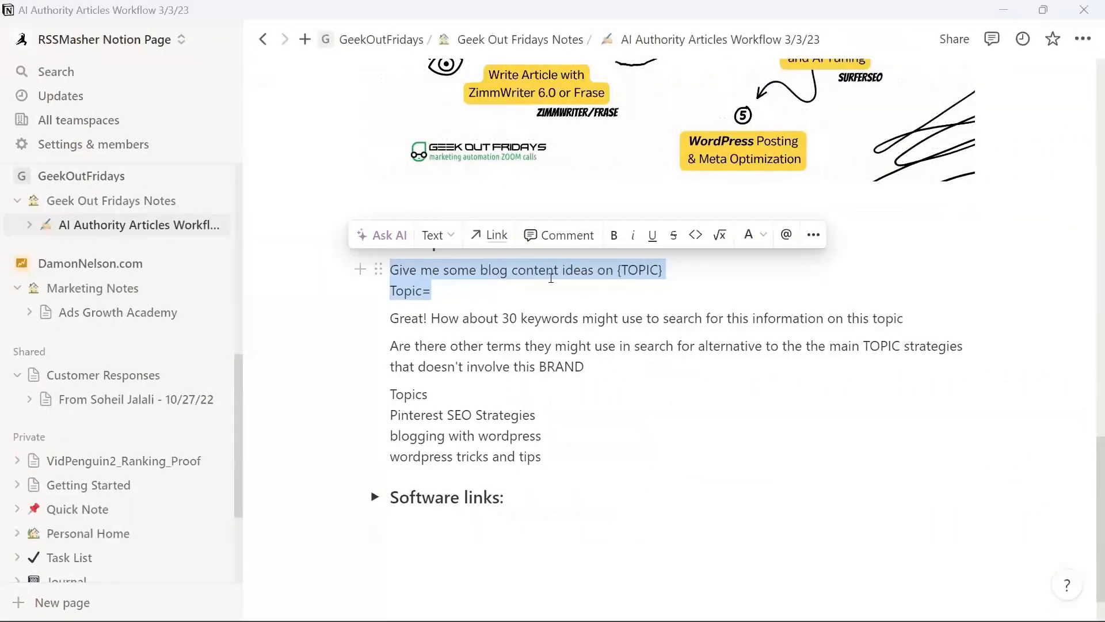
# Switch to the new ChatGPT chat and enter the blog content ideas prompt with the {TOPIC} placeholder and a "Topic=" line, without sending it
pyautogui.hotkey('alt', 'Tab')
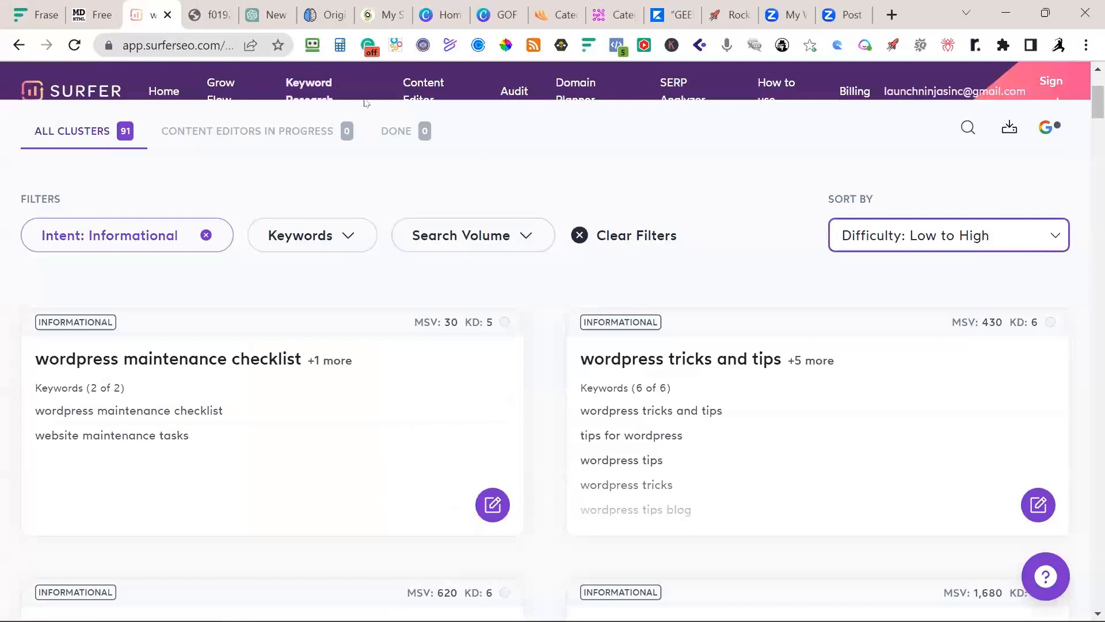
pyautogui.click(266, 15)
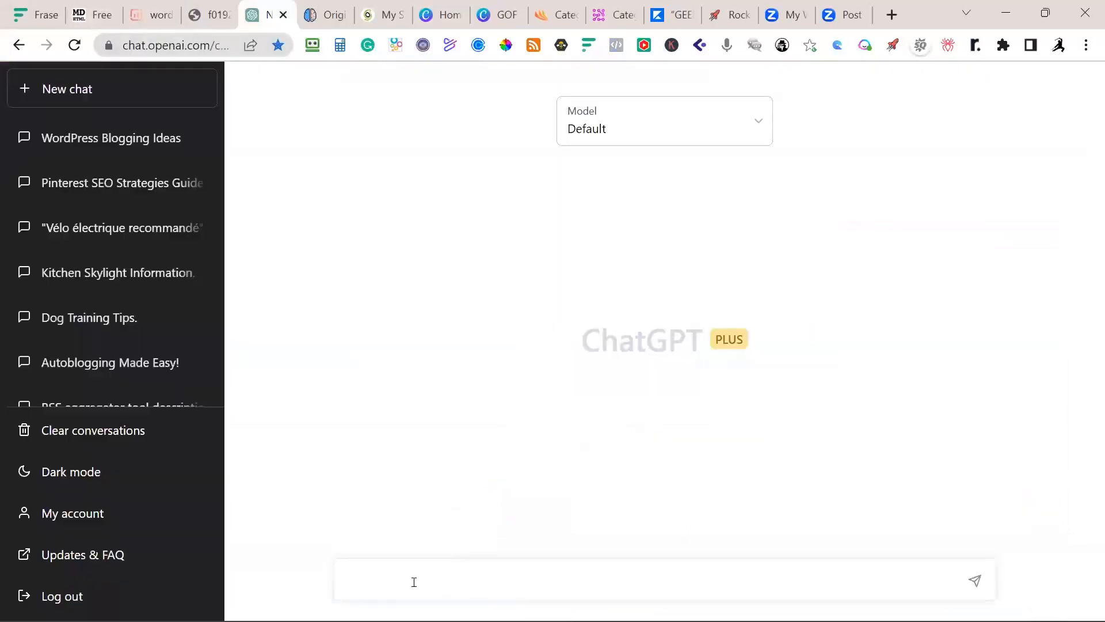
pyautogui.write('Give me some blog content ideas on {TOPIC} Topic=')
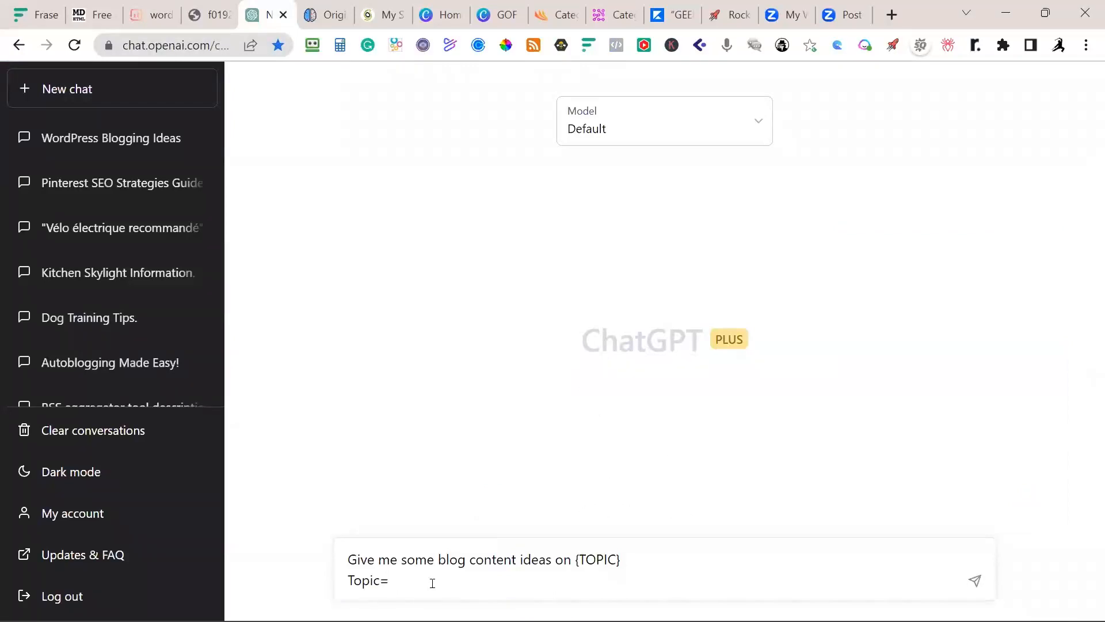
# Copy the "wordpress tricks and tips" cluster name from Surfer into the ChatGPT prompt's topic, submit it, and review the ideas
pyautogui.click(153, 16)
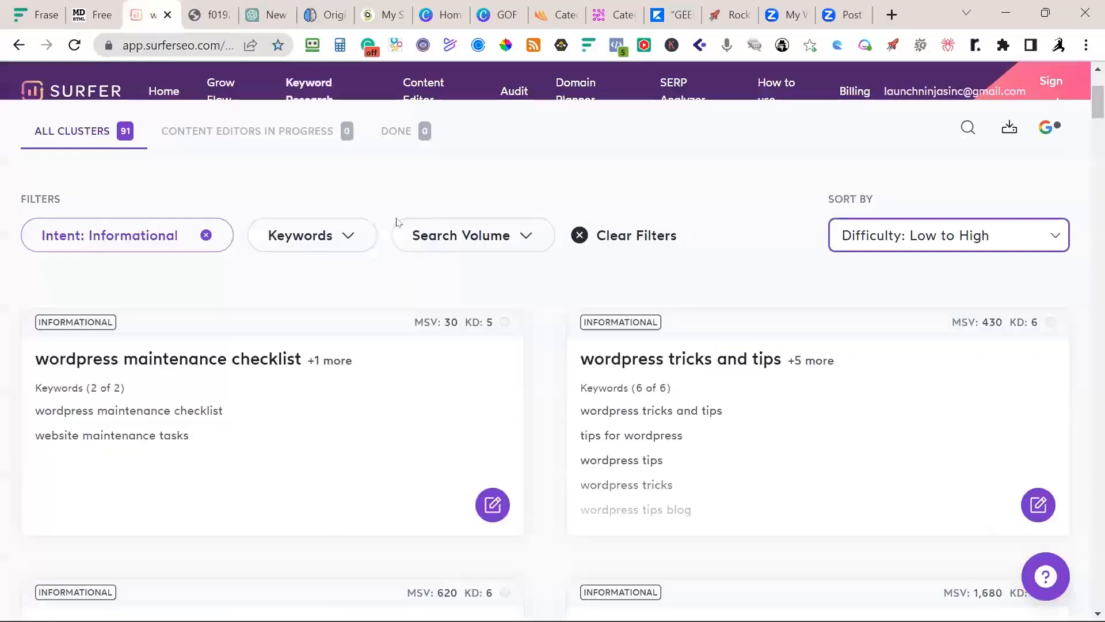
pyautogui.moveTo(781, 359); pyautogui.dragTo(579, 359)
pyautogui.hotkey('ctrl', 'c')
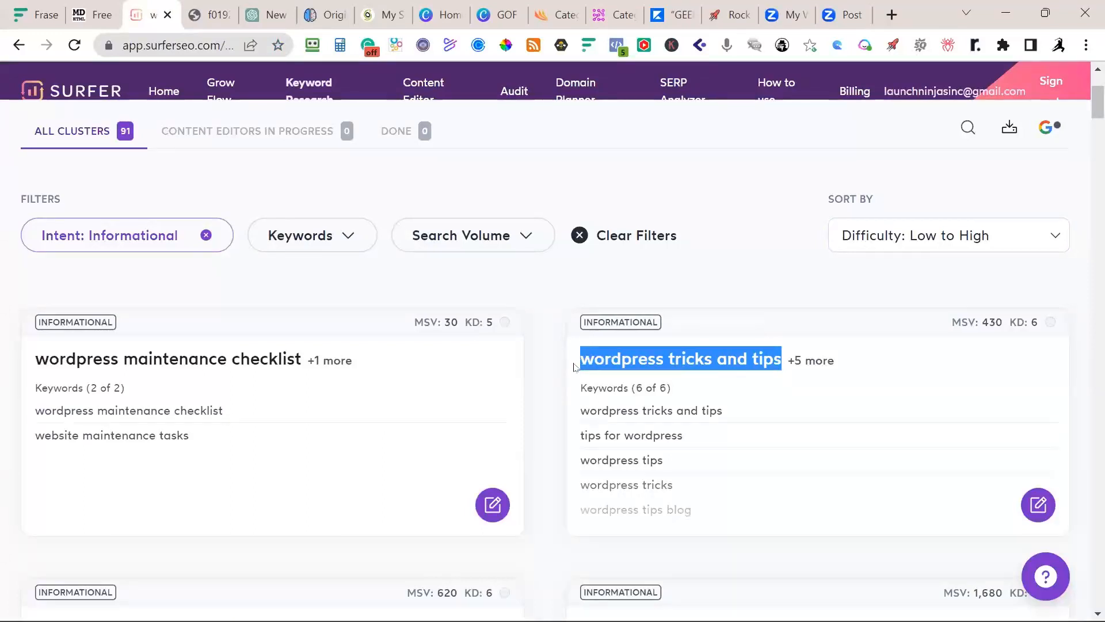
pyautogui.click(266, 16)
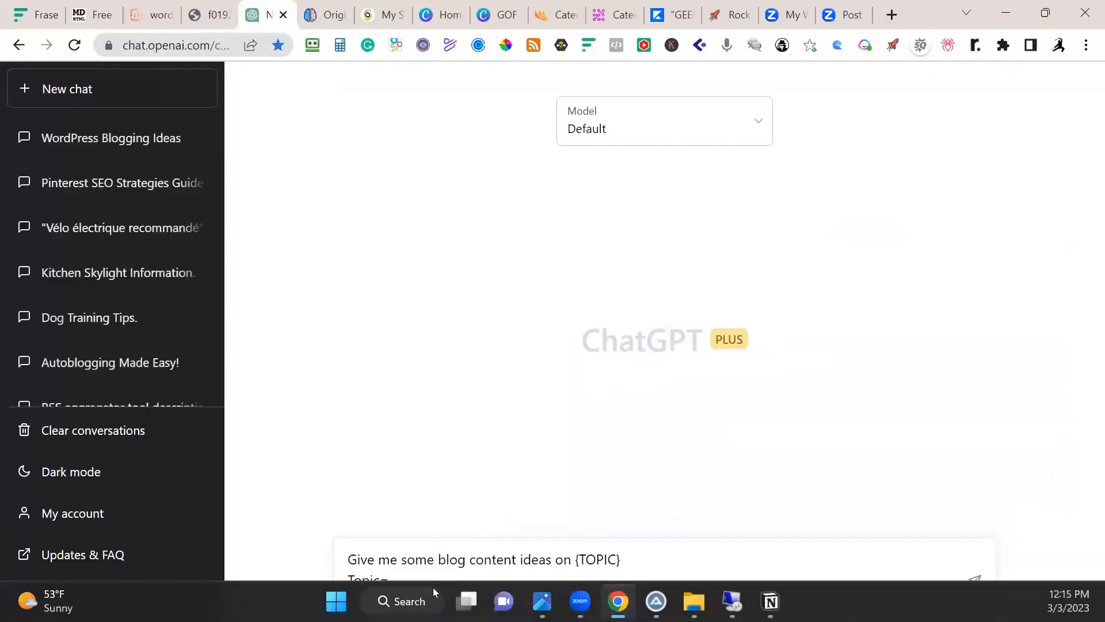
pyautogui.hotkey('ctrl', 'v')
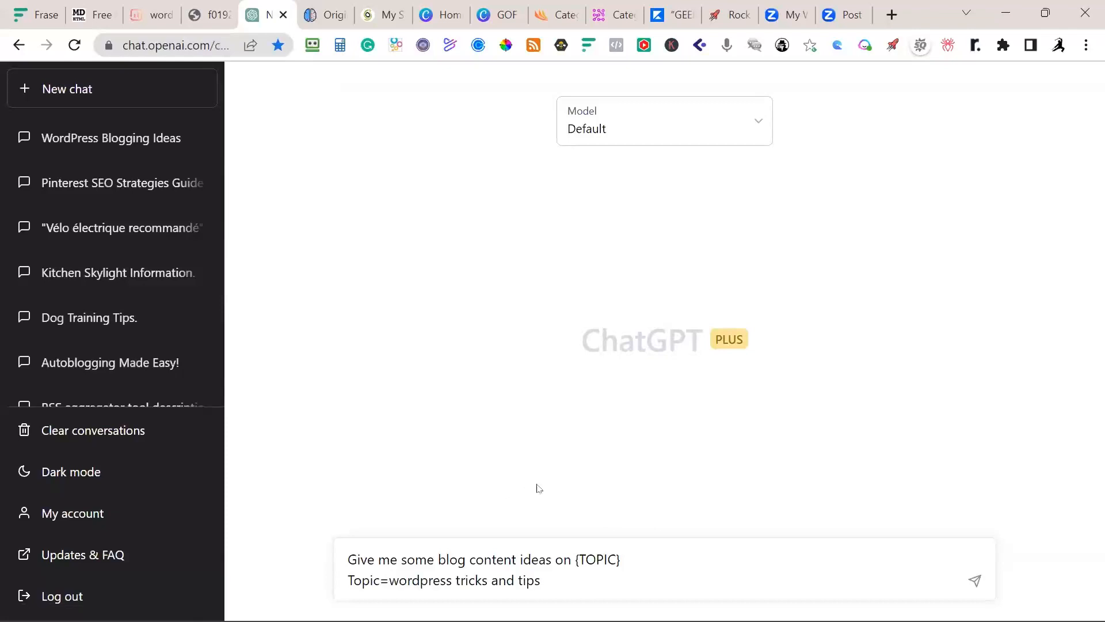
pyautogui.click(975, 581)
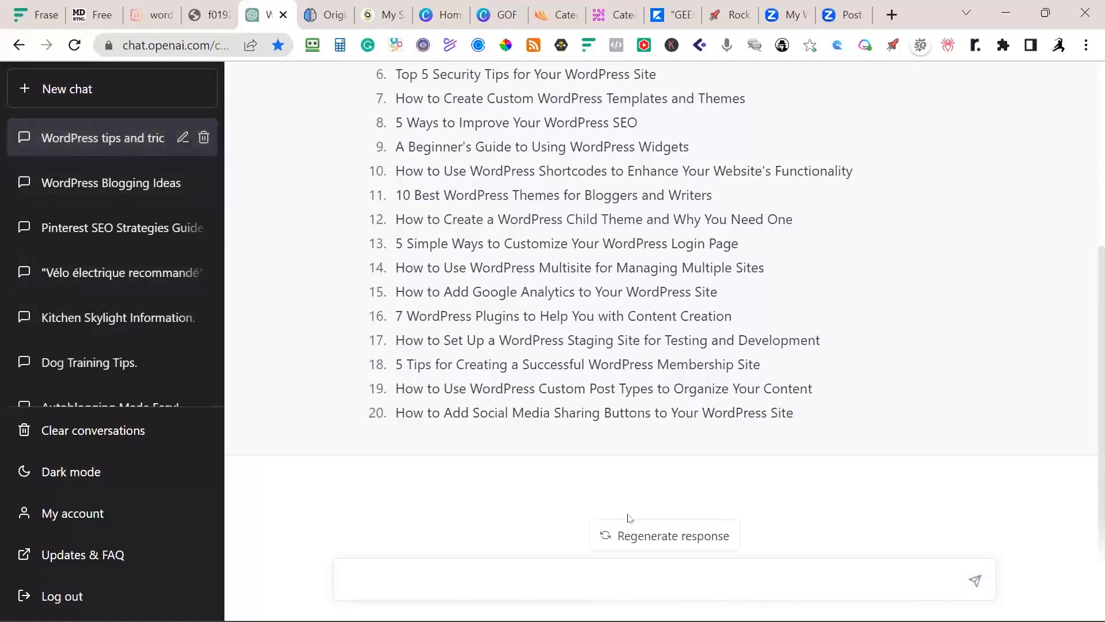
pyautogui.scroll(4, 679, 305)
pyautogui.scroll(-2, 675, 310)
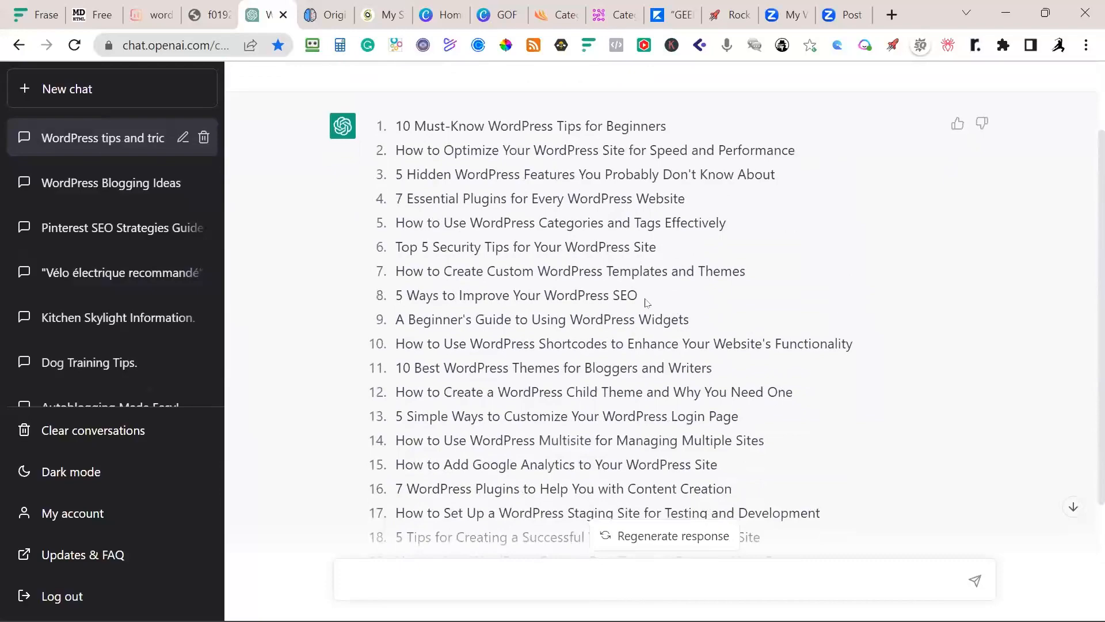
# Copy the 30-keywords prompt from the Notion page and submit it as a follow-up in the ChatGPT conversation
pyautogui.hotkey('alt', 'Tab')
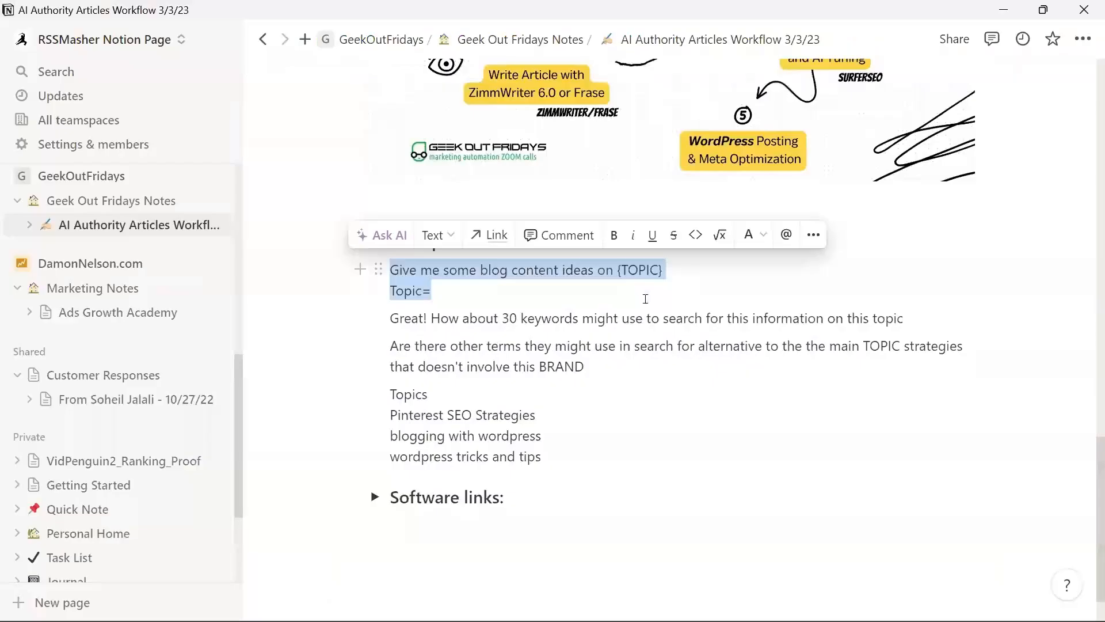
pyautogui.moveTo(913, 321); pyautogui.dragTo(383, 320)
pyautogui.hotkey('ctrl', 'c')
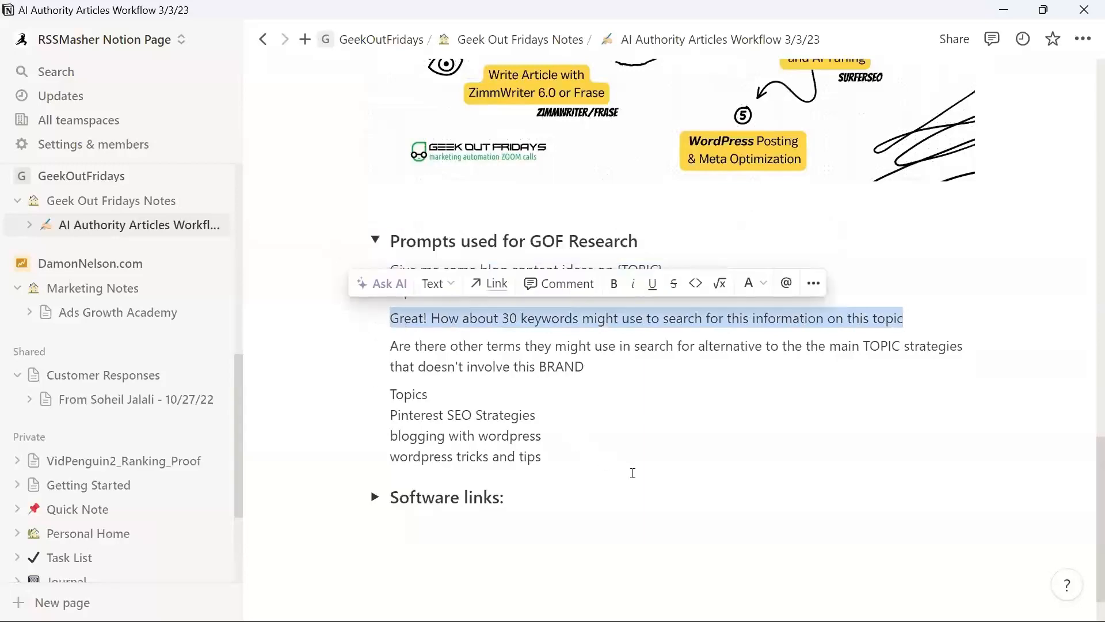
pyautogui.hotkey('alt', 'Tab')
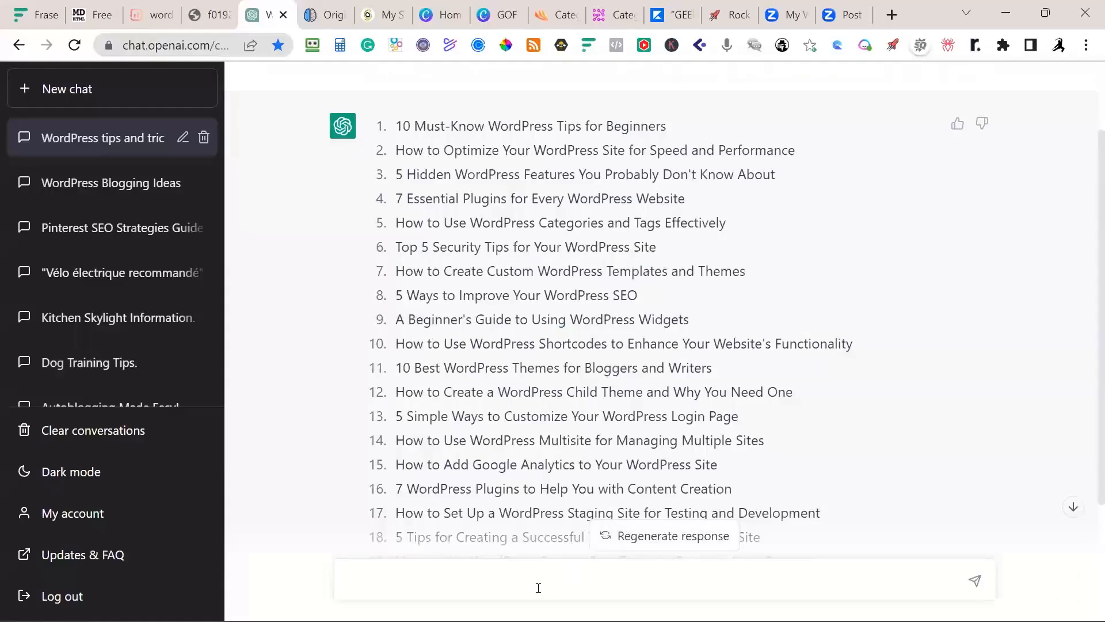
pyautogui.click(464, 581)
pyautogui.hotkey('ctrl', 'v')
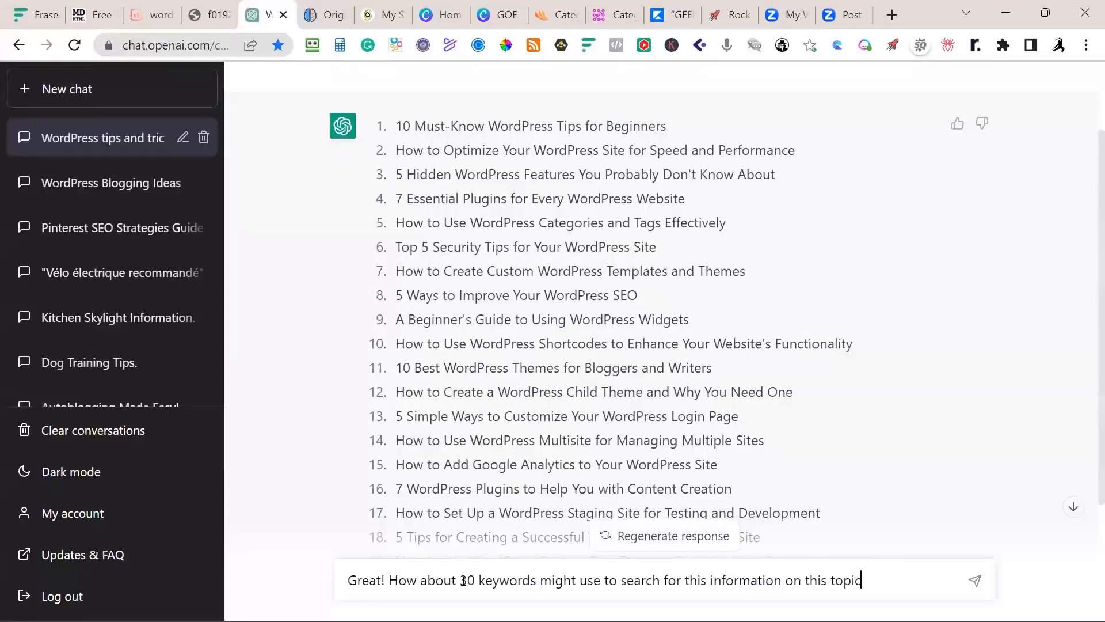
pyautogui.press('Return')
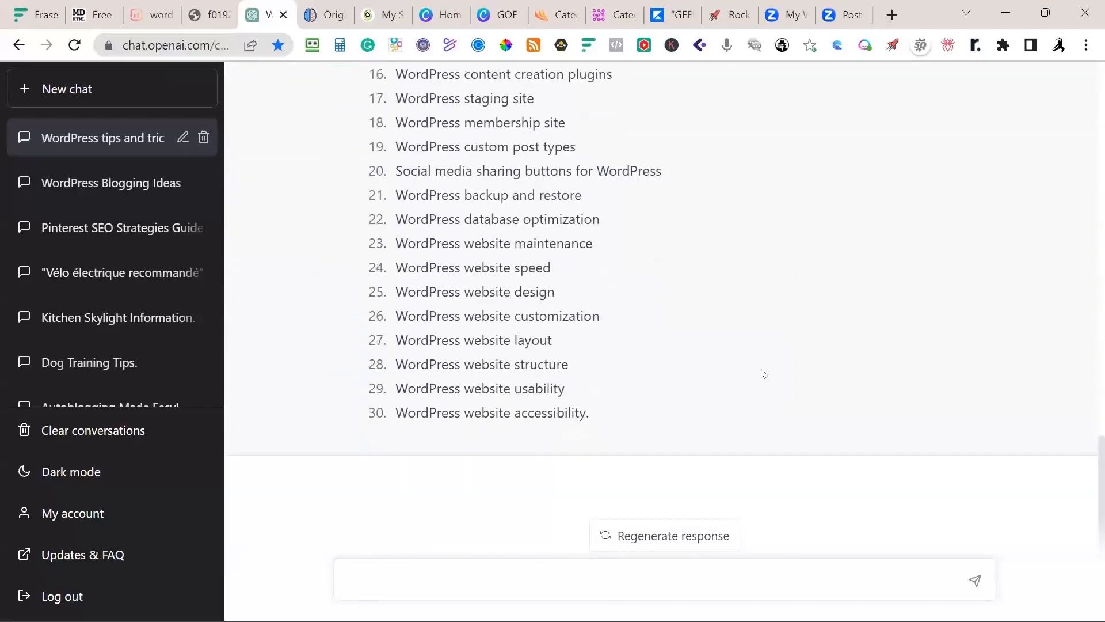
# Copy the prompt about alternative search terms from the Notion page into the ChatGPT message box
pyautogui.hotkey('alt', 'Tab')
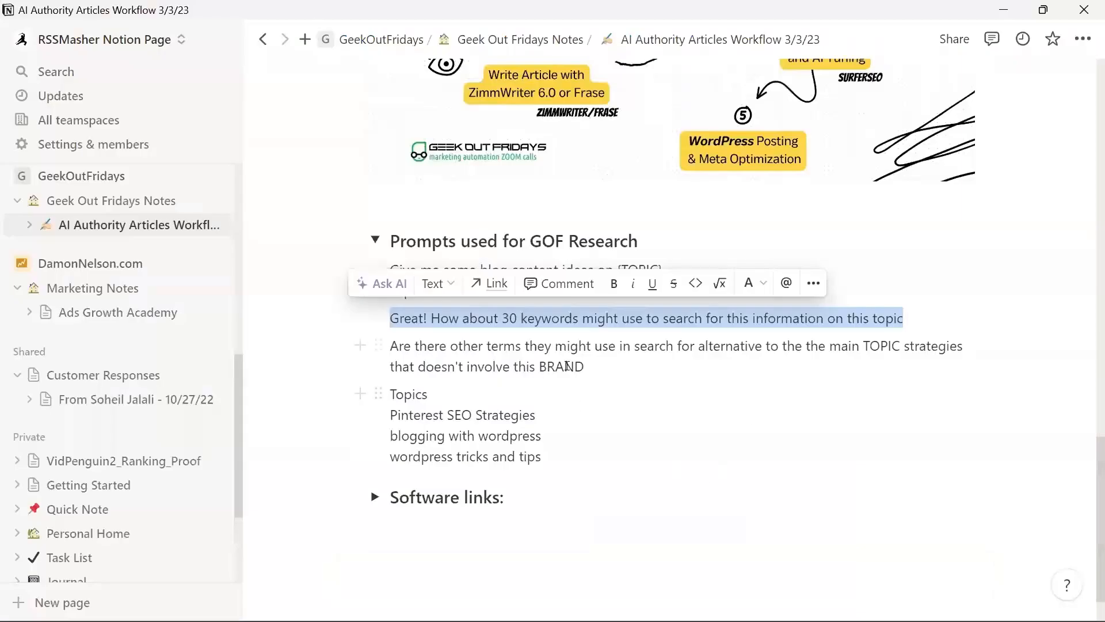
pyautogui.moveTo(593, 366); pyautogui.dragTo(397, 366)
pyautogui.hotkey('alt', 'Tab')
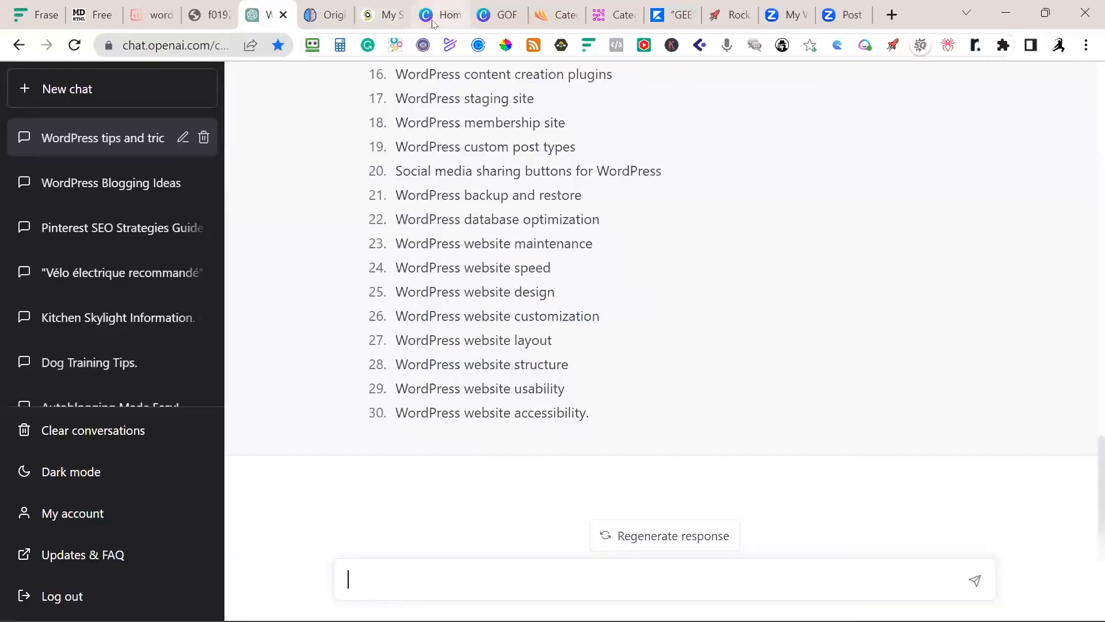
pyautogui.write("Are there other terms they might use in search for alternative to the the main TOPIC strategies that doesn't involve this BRAND")
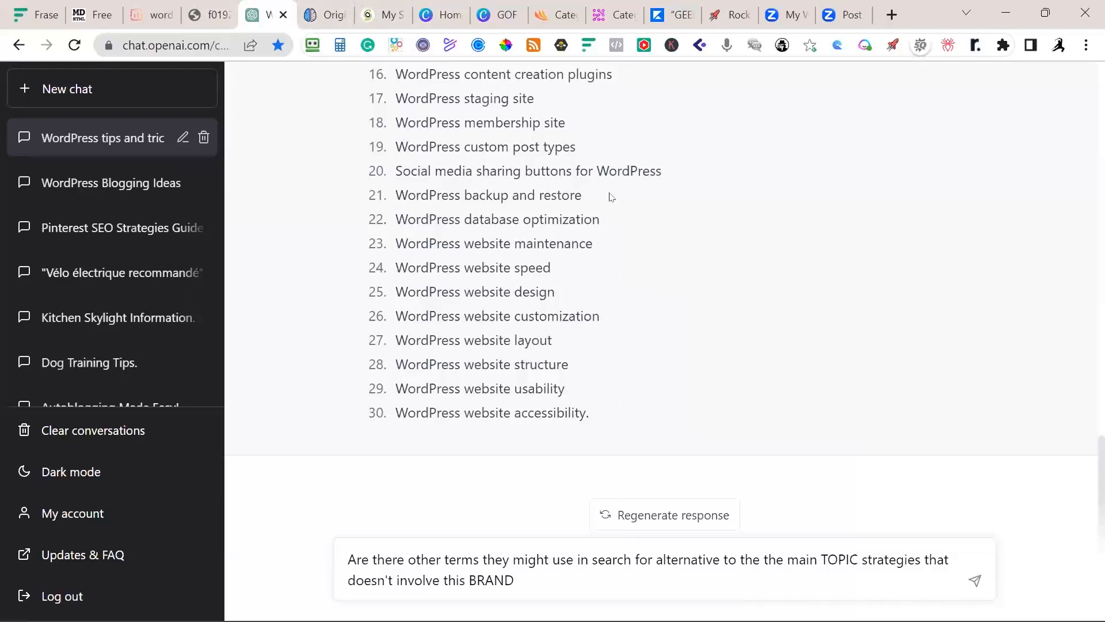
# Replace "this BRAND" with "WordPress" in the alternative terms prompt and submit it
pyautogui.moveTo(518, 580); pyautogui.dragTo(468, 580)
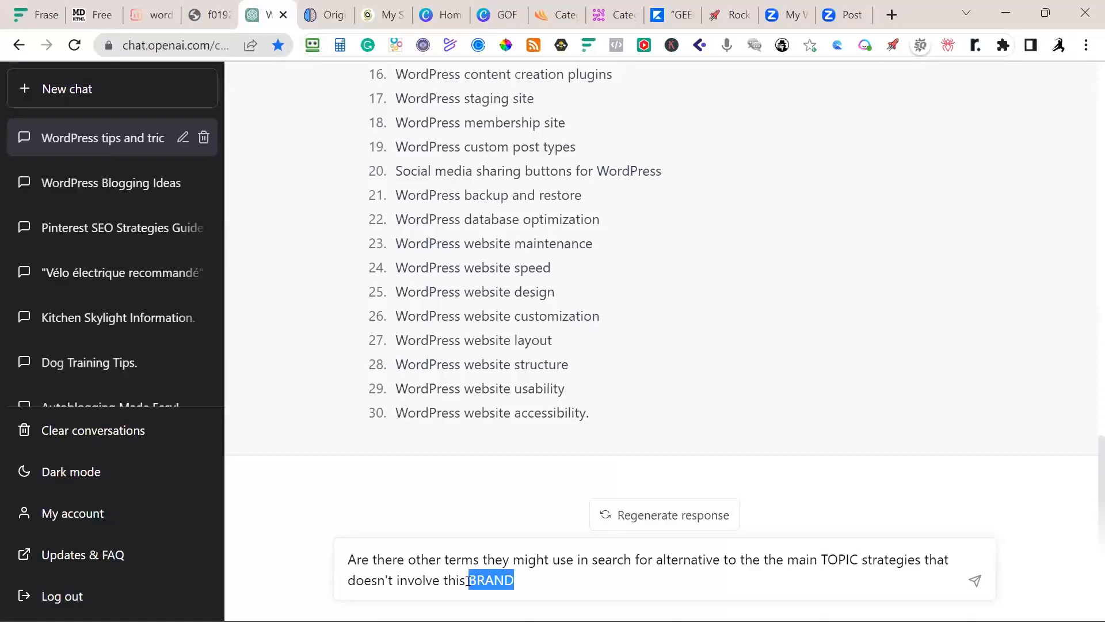
pyautogui.press('BackSpace')
pyautogui.hotkey('ctrl', 'BackSpace')
pyautogui.write('Word')
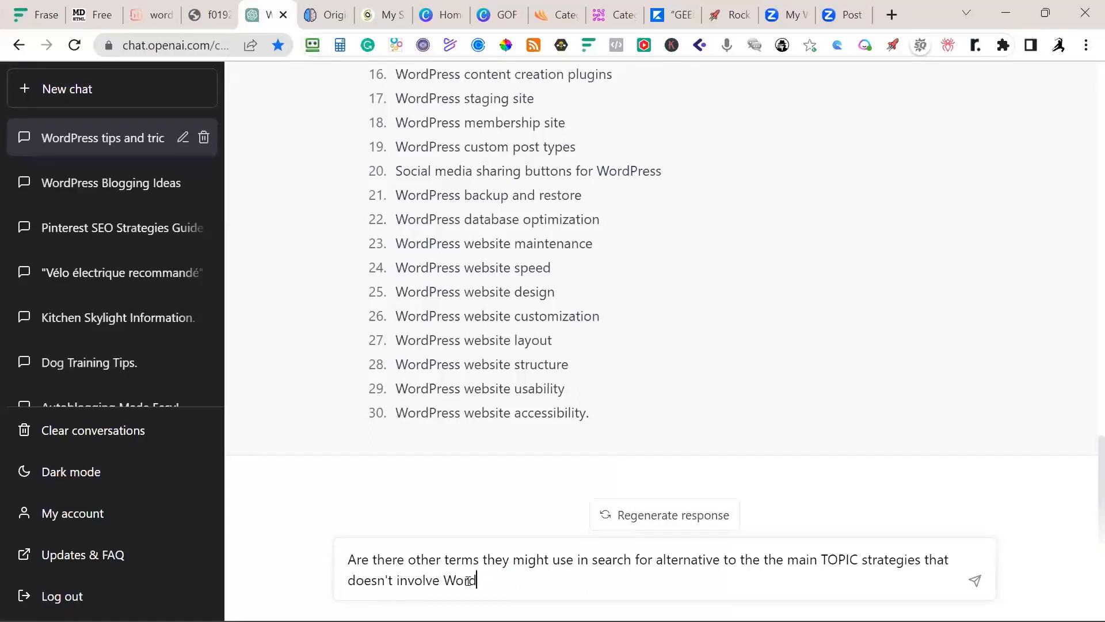
pyautogui.write('Press')
pyautogui.click(977, 583)
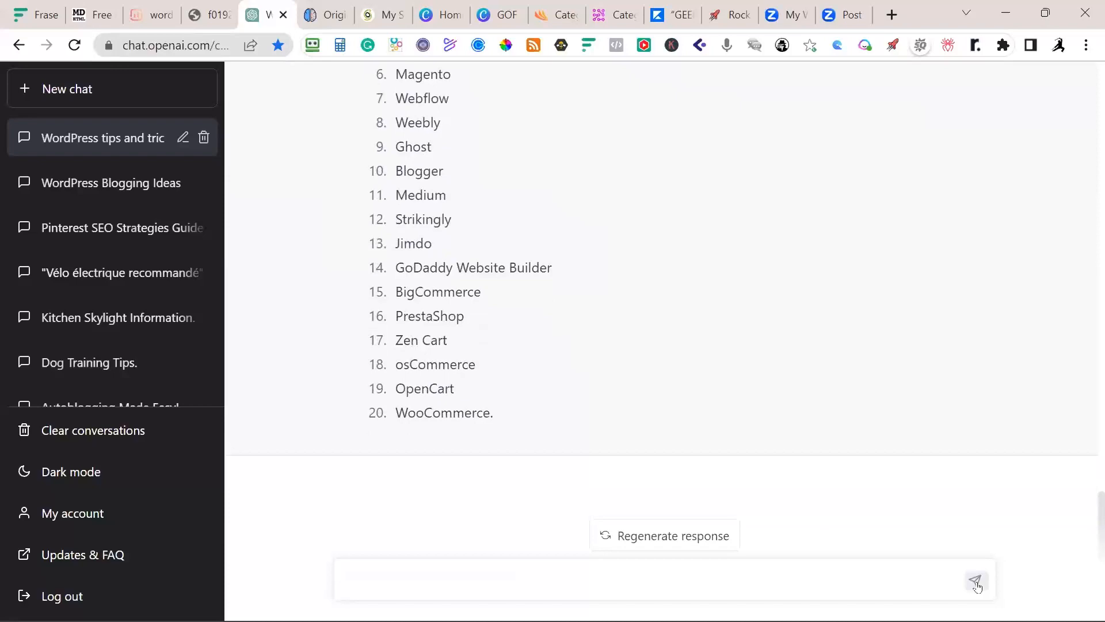
# Review the ChatGPT answers back to the first list and select the title "10 Must-Know WordPress Tips for Beginners" for copying
pyautogui.scroll(8, 523, 388)
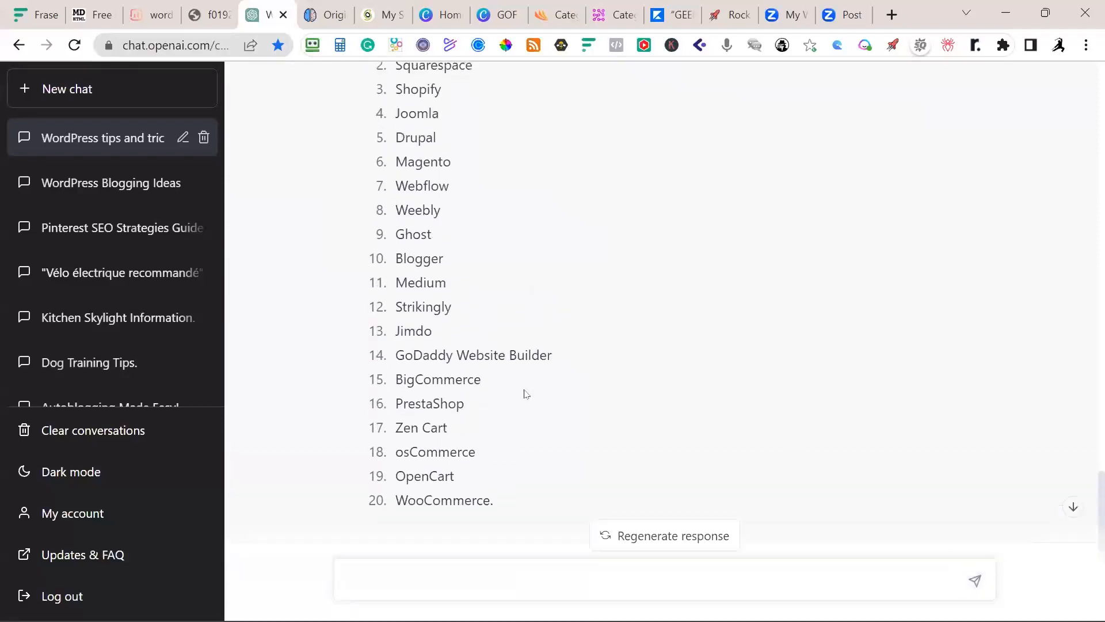
pyautogui.scroll(13, 524, 393)
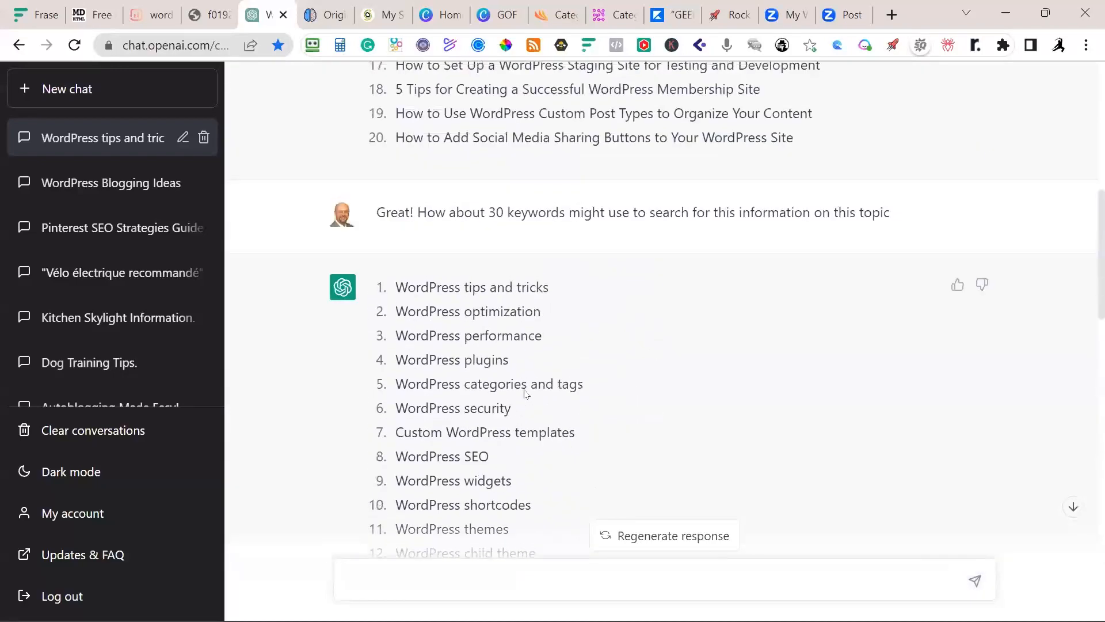
pyautogui.scroll(3, 524, 390)
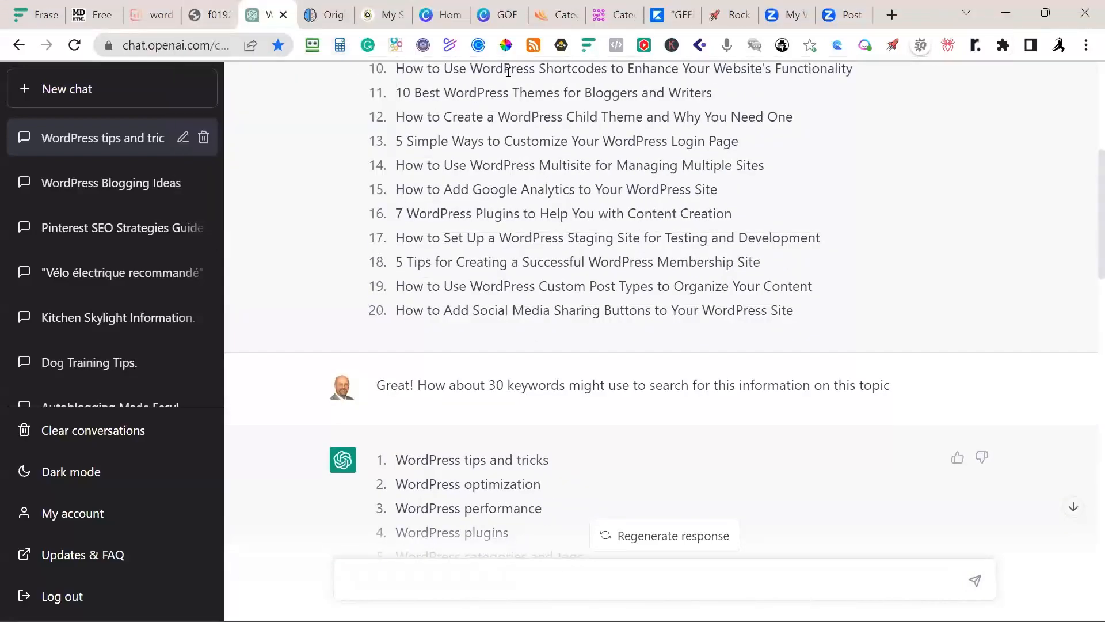
pyautogui.scroll(6, 679, 241)
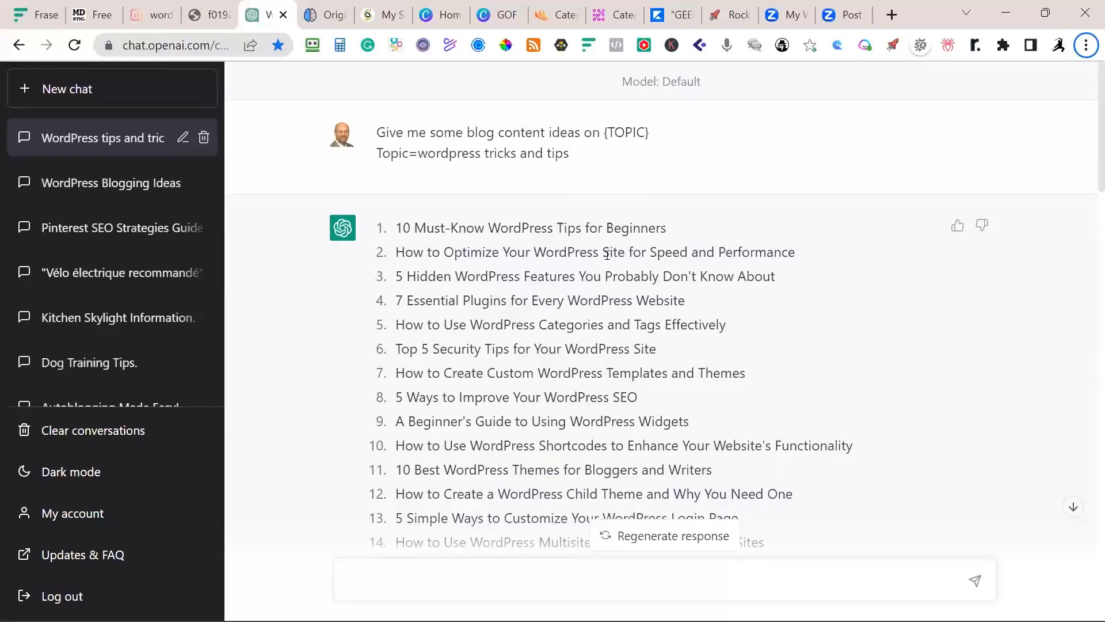
pyautogui.moveTo(666, 230); pyautogui.dragTo(387, 228)
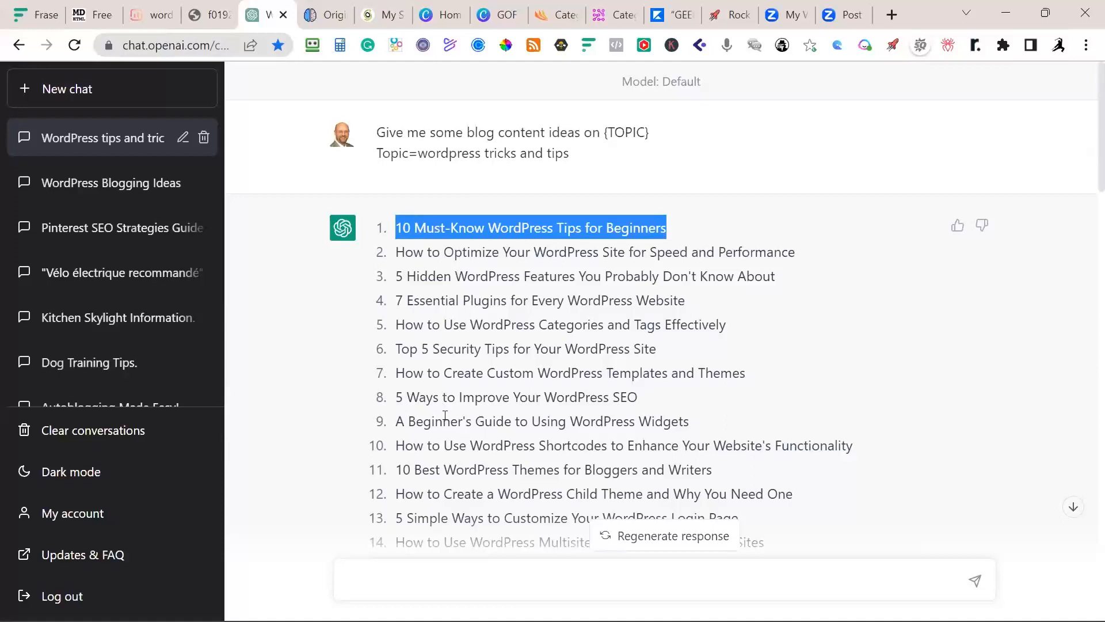
# Open ZimmWriter's SEO Blog Writer, enter the title "10 Must-Know WordPress Tips for Beginners" and generate its H2 headings with AI
pyautogui.hotkey('alt', 'Tab')
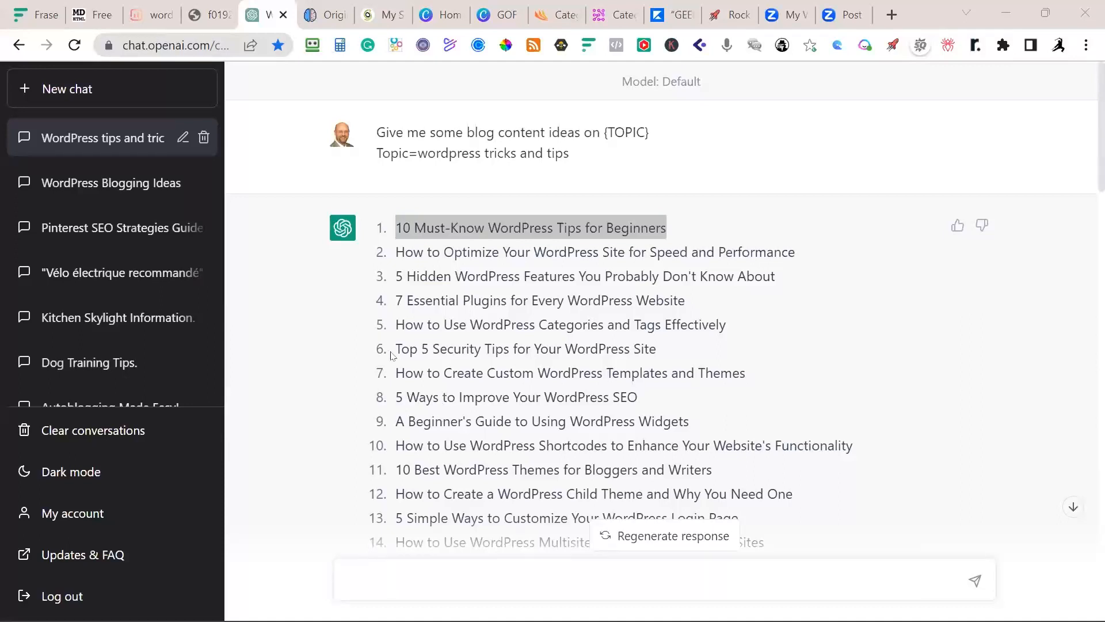
pyautogui.hotkey('alt', 'Tab')
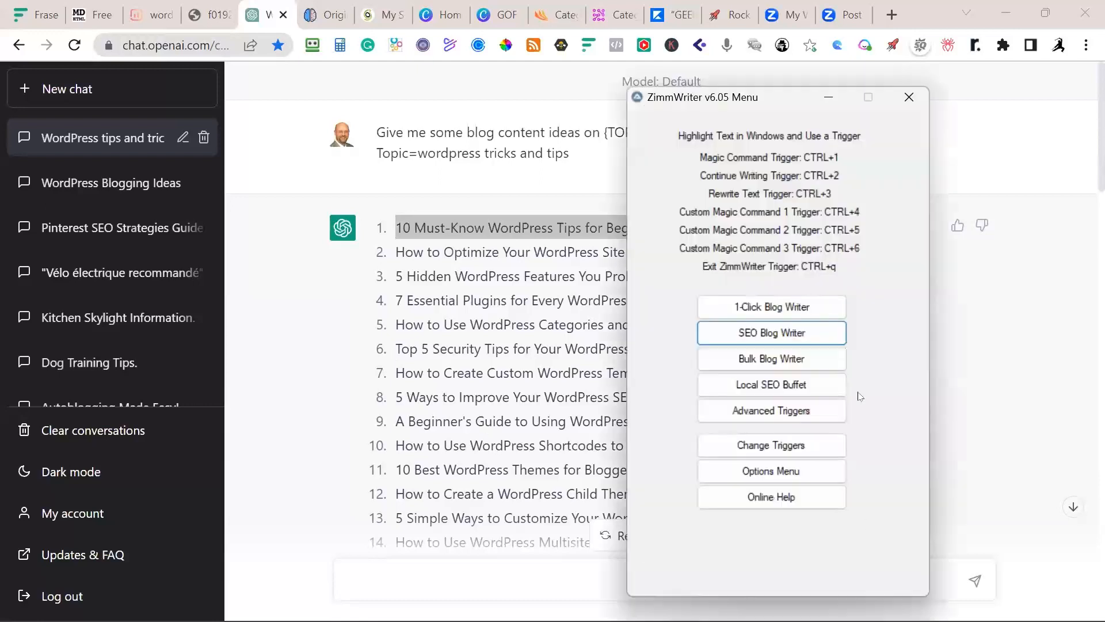
pyautogui.click(772, 335)
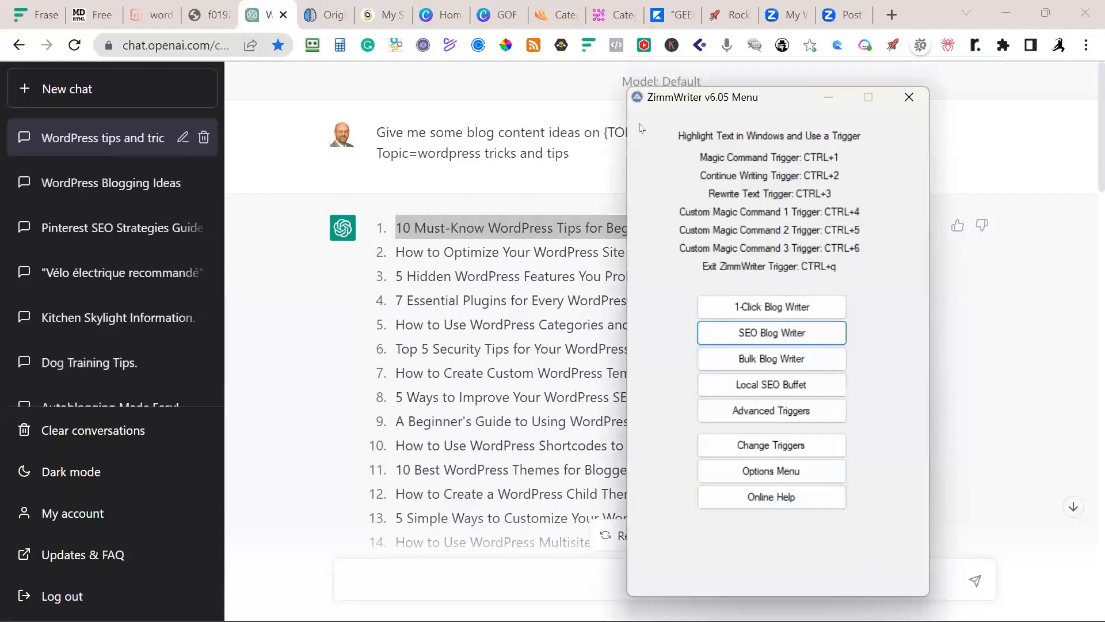
pyautogui.click(771, 334)
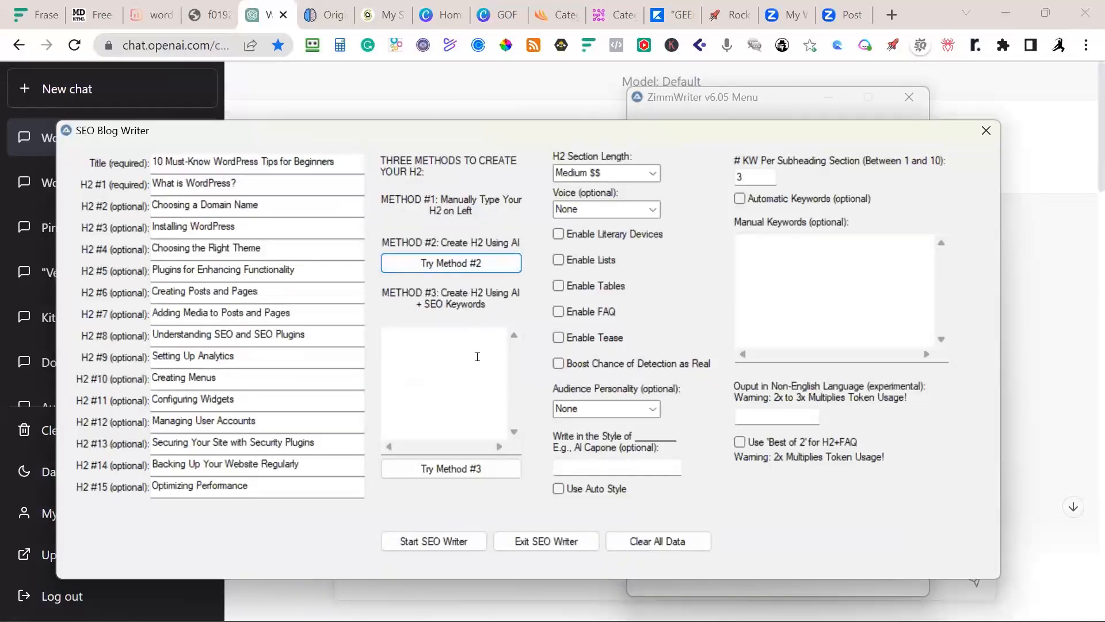
# Set the article's H2 section length to Short $ and its voice to Professional
pyautogui.click(653, 174)
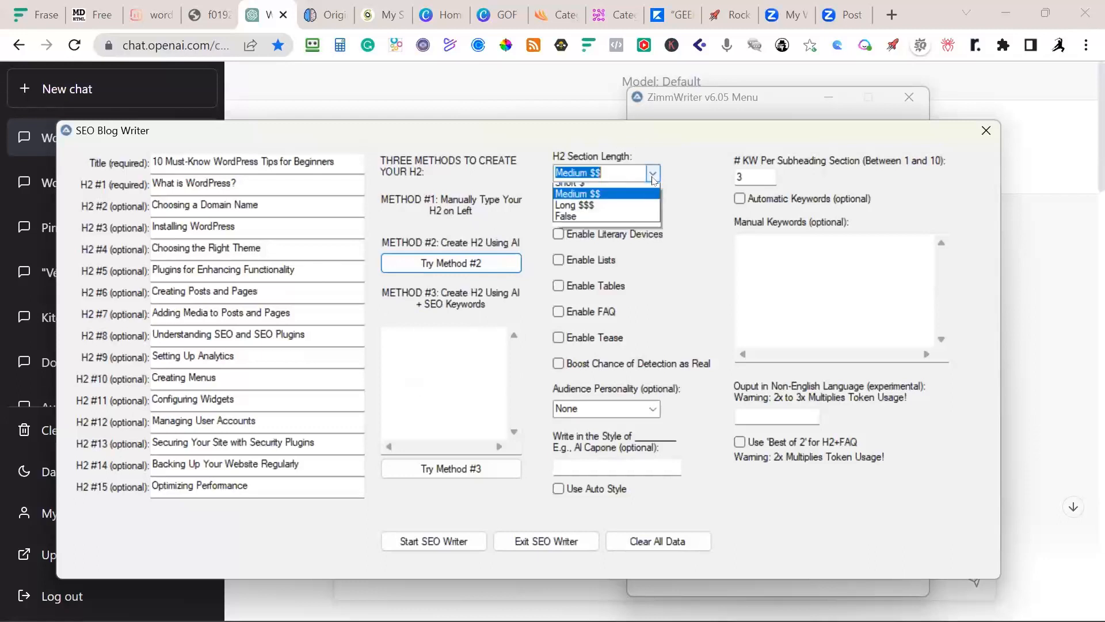
pyautogui.click(610, 183)
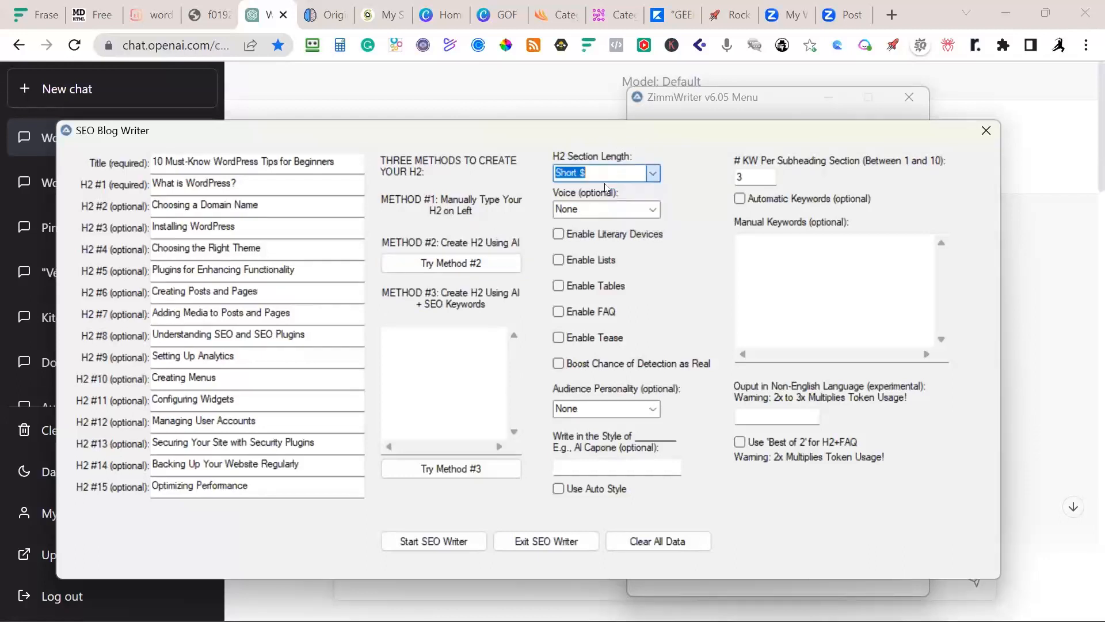
pyautogui.click(653, 210)
pyautogui.click(596, 249)
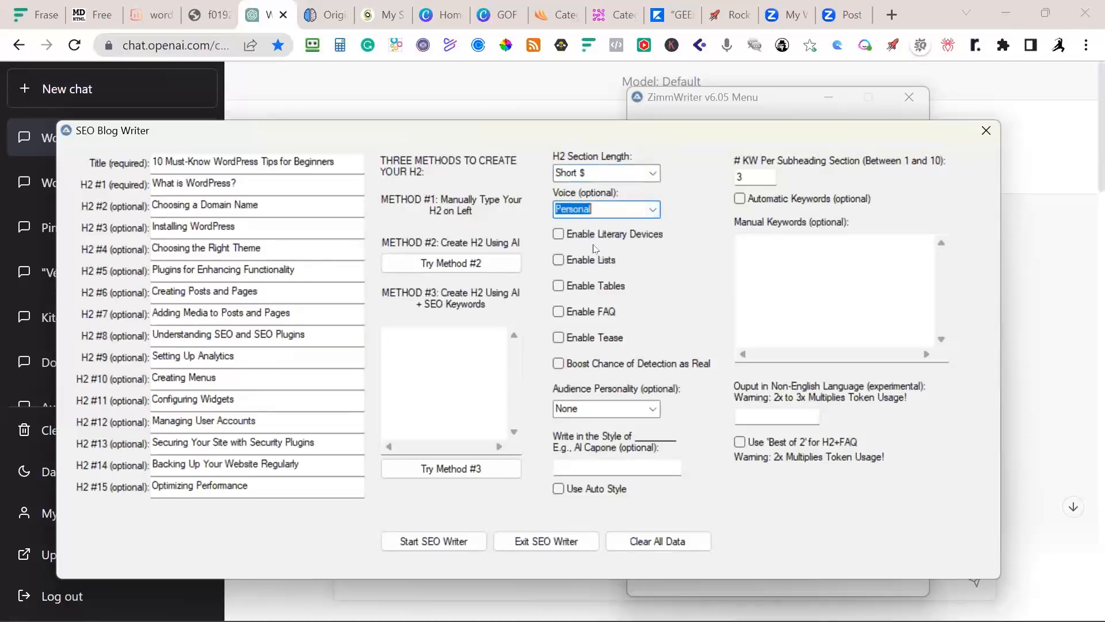
pyautogui.click(655, 210)
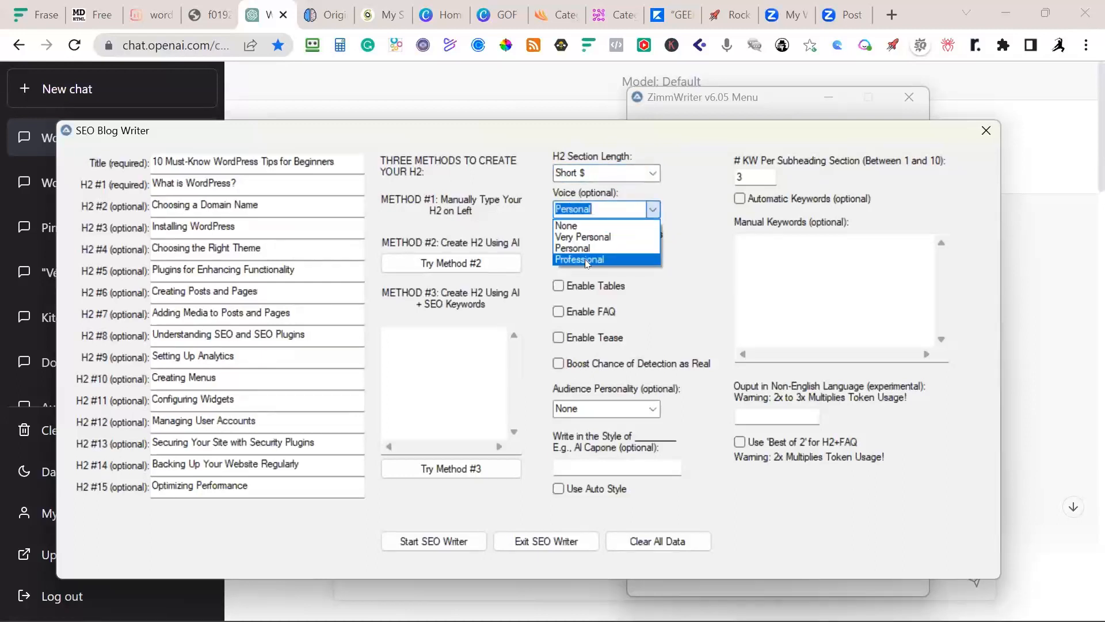
pyautogui.click(579, 259)
# Enable literary devices, lists, FAQ, tease and Boost Chance of Detection as Real for the article
pyautogui.click(558, 233)
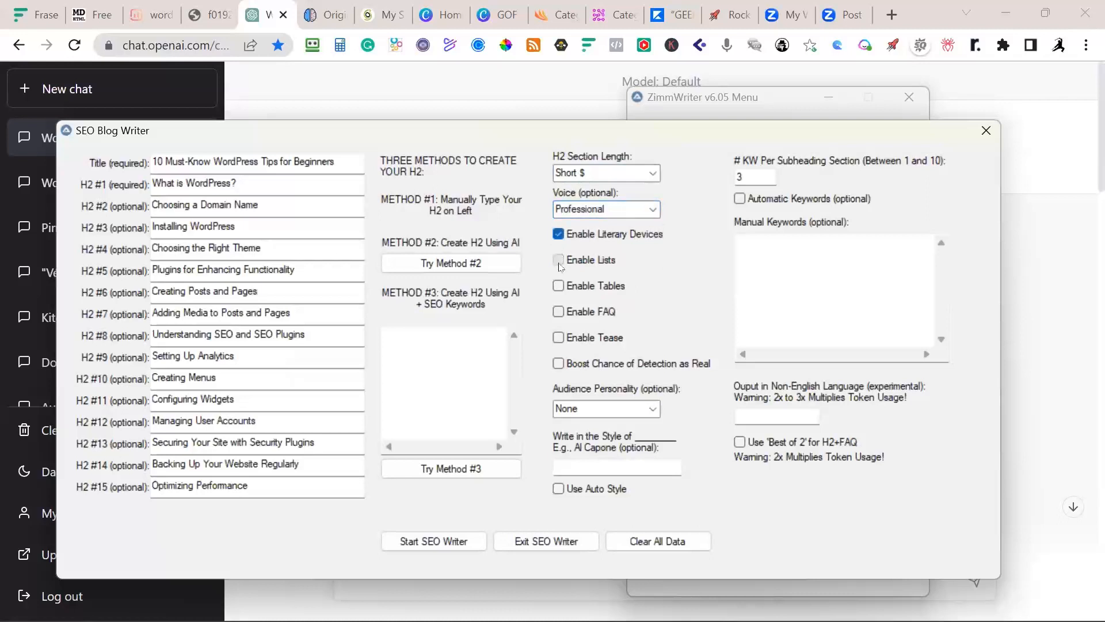
pyautogui.click(559, 259)
pyautogui.click(559, 312)
pyautogui.click(559, 338)
pyautogui.click(559, 364)
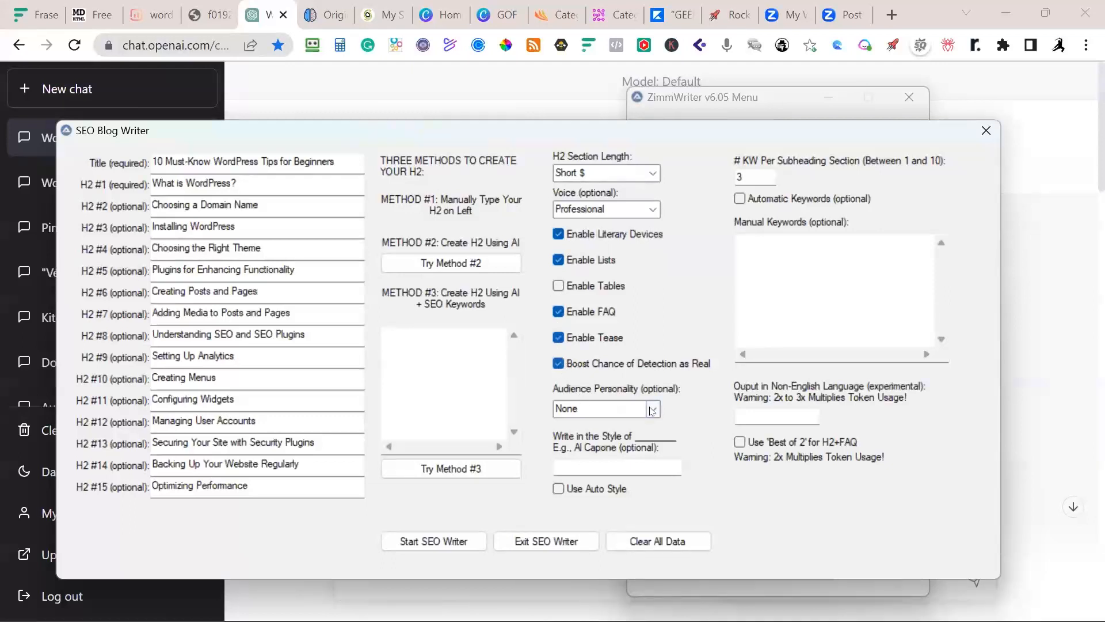
# Set the article's audience personality to Creator and enable Use Auto Style and Automatic Keywords, with 'Best of 2' left off
pyautogui.click(650, 409)
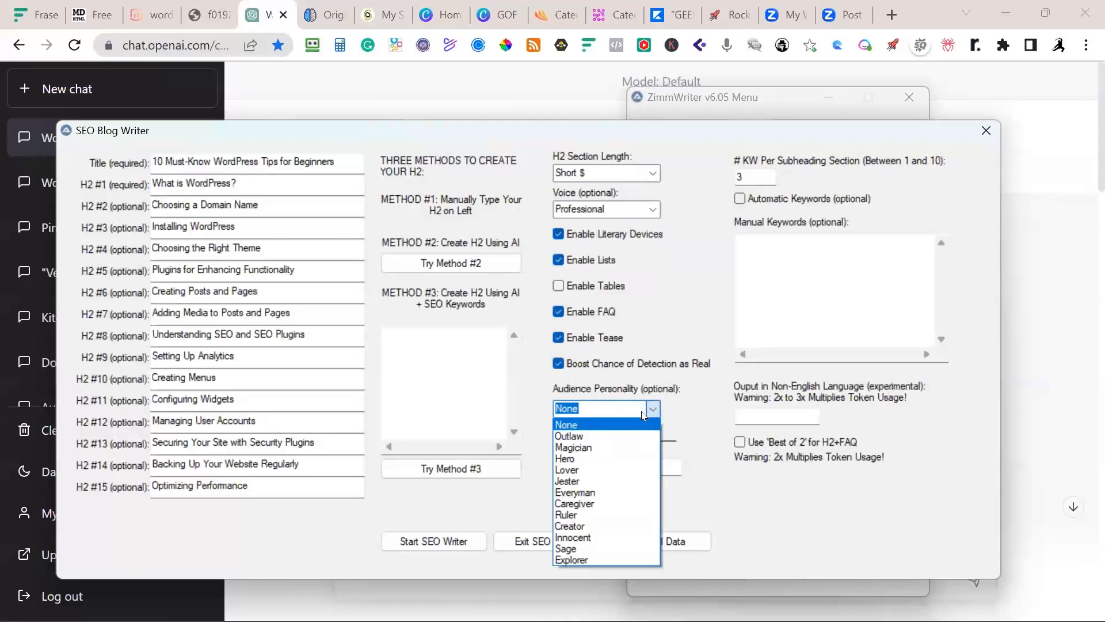
pyautogui.click(578, 528)
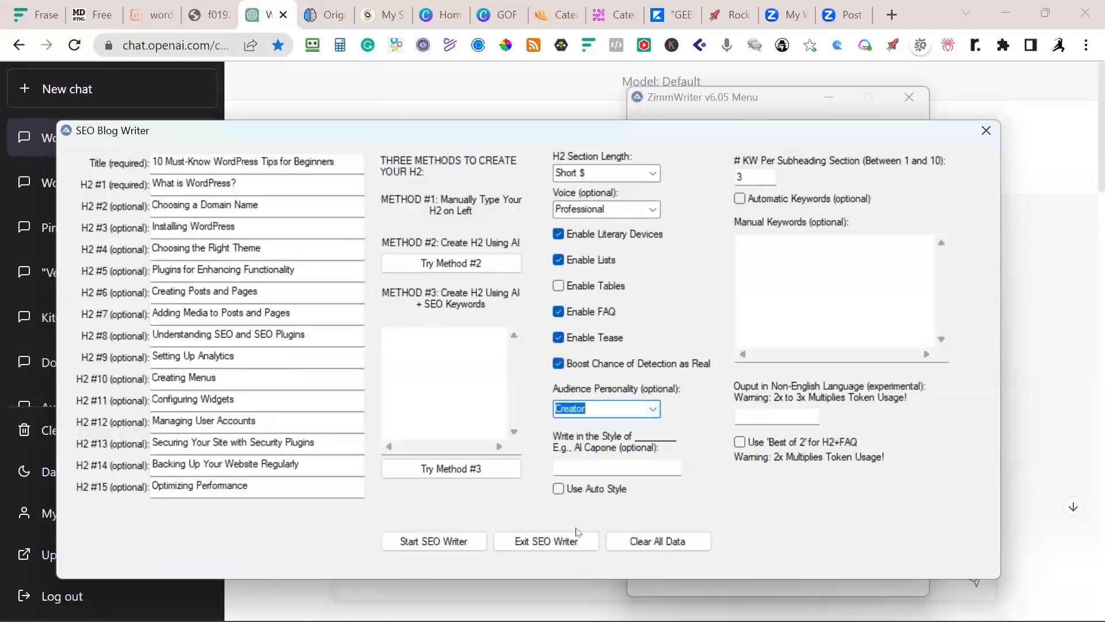
pyautogui.click(558, 489)
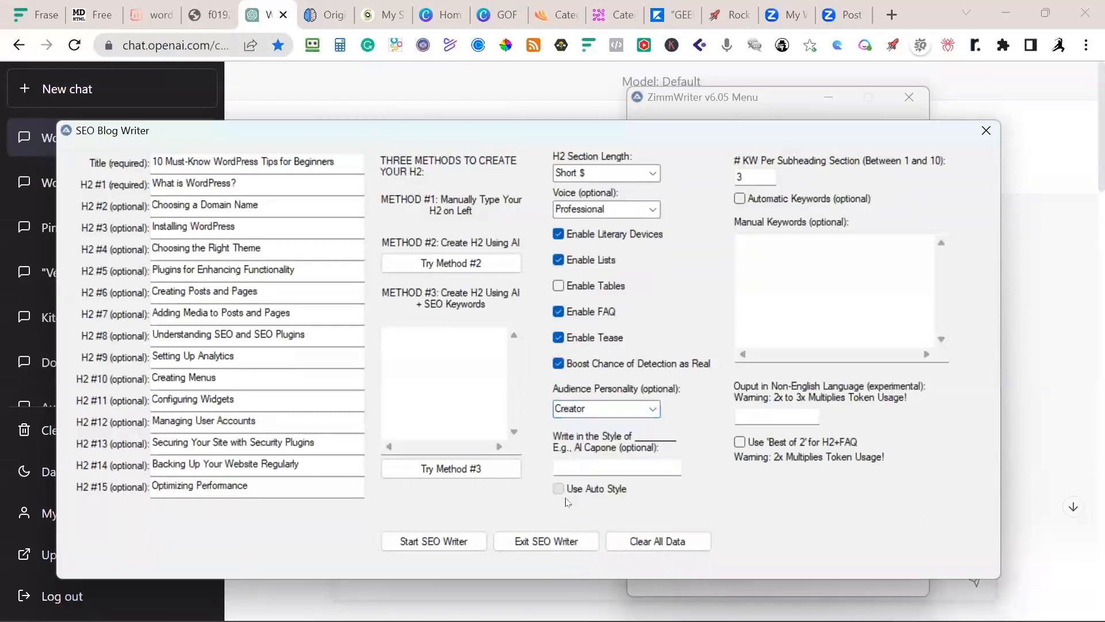
pyautogui.click(740, 199)
pyautogui.click(739, 442)
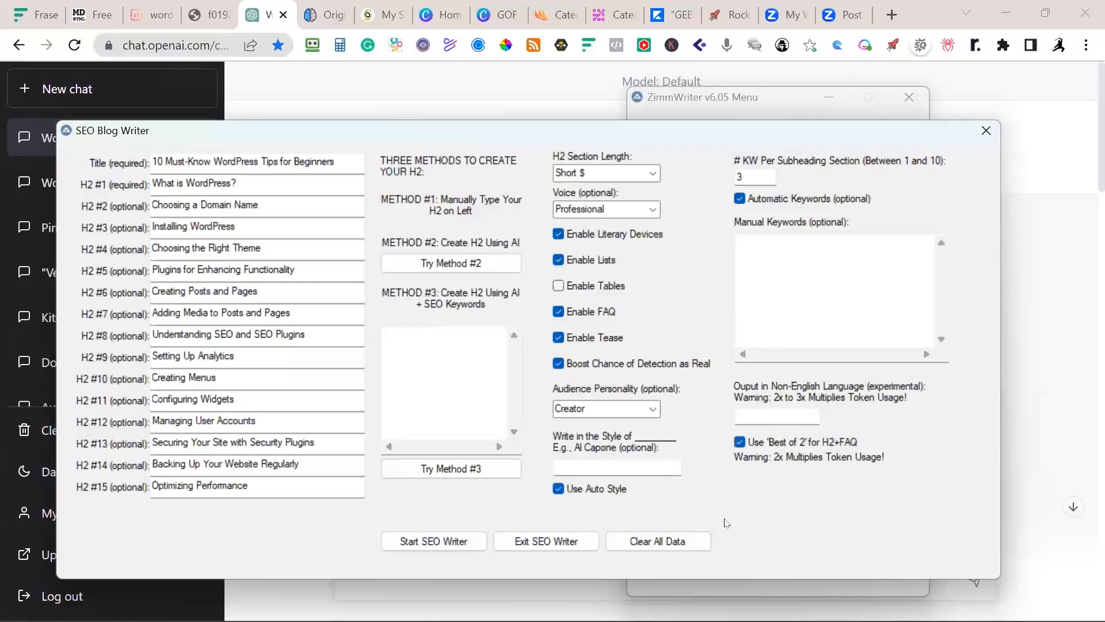
pyautogui.click(740, 442)
# Start the SEO writer to generate the article in the background and acknowledge the notice
pyautogui.click(465, 545)
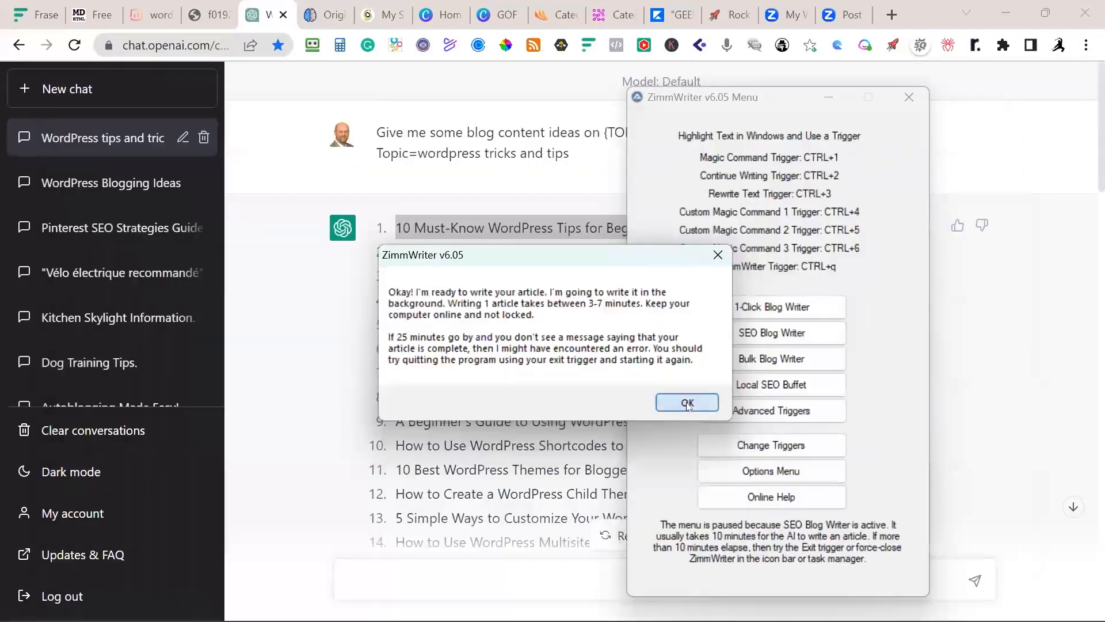
pyautogui.click(688, 402)
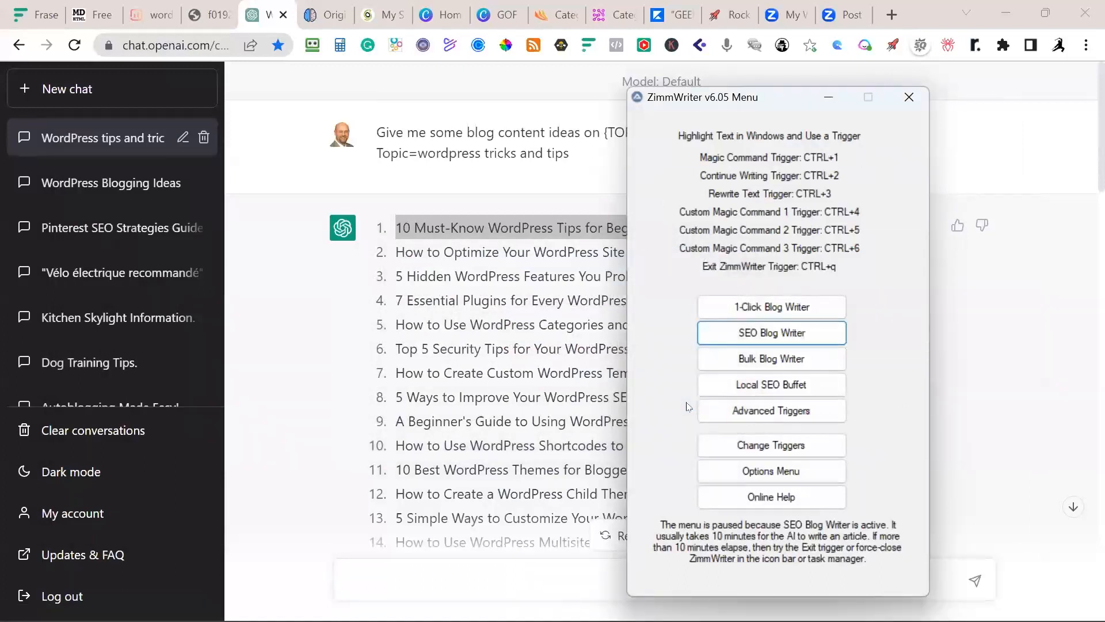
pyautogui.press('alt')
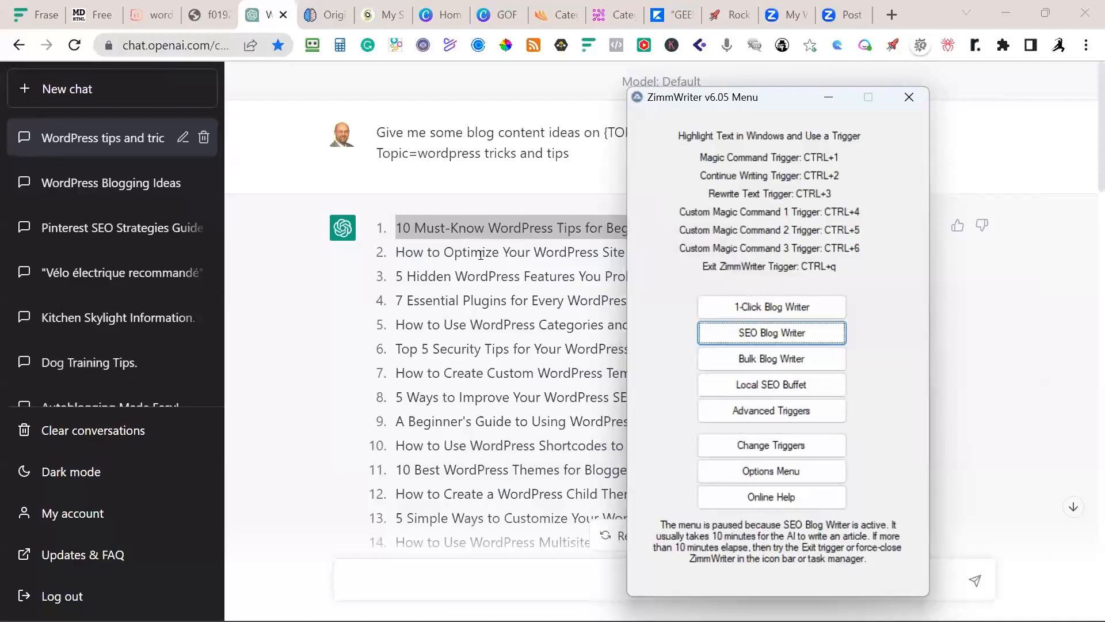
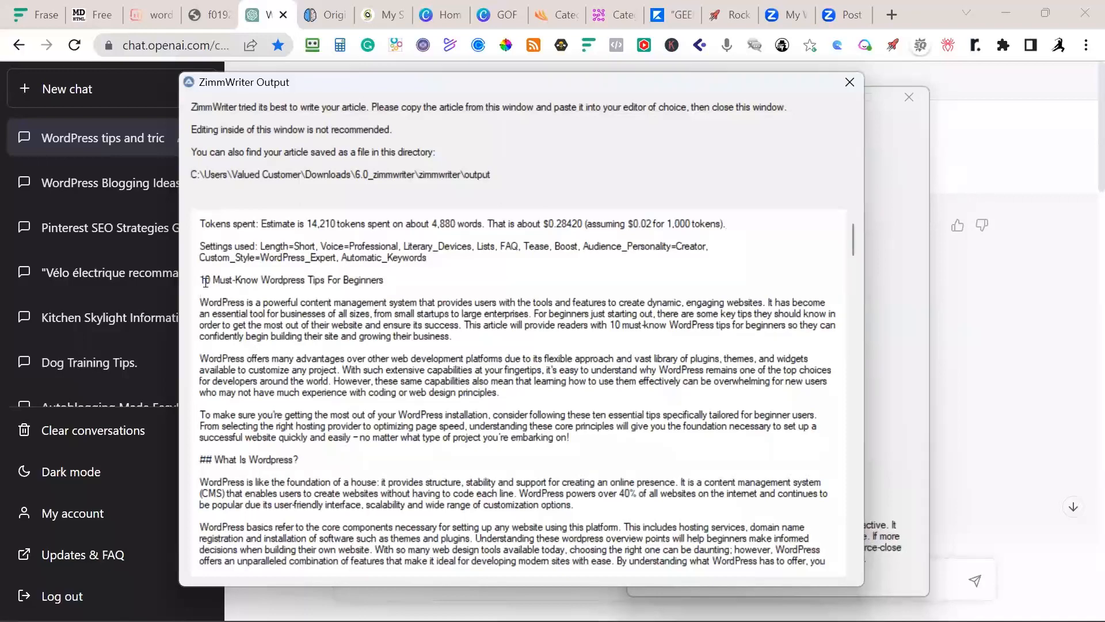
# Copy the finished article from its title to the end and replace the old text in the Markdown to HTML converter with it
pyautogui.moveTo(201, 280); pyautogui.dragTo(659, 610)
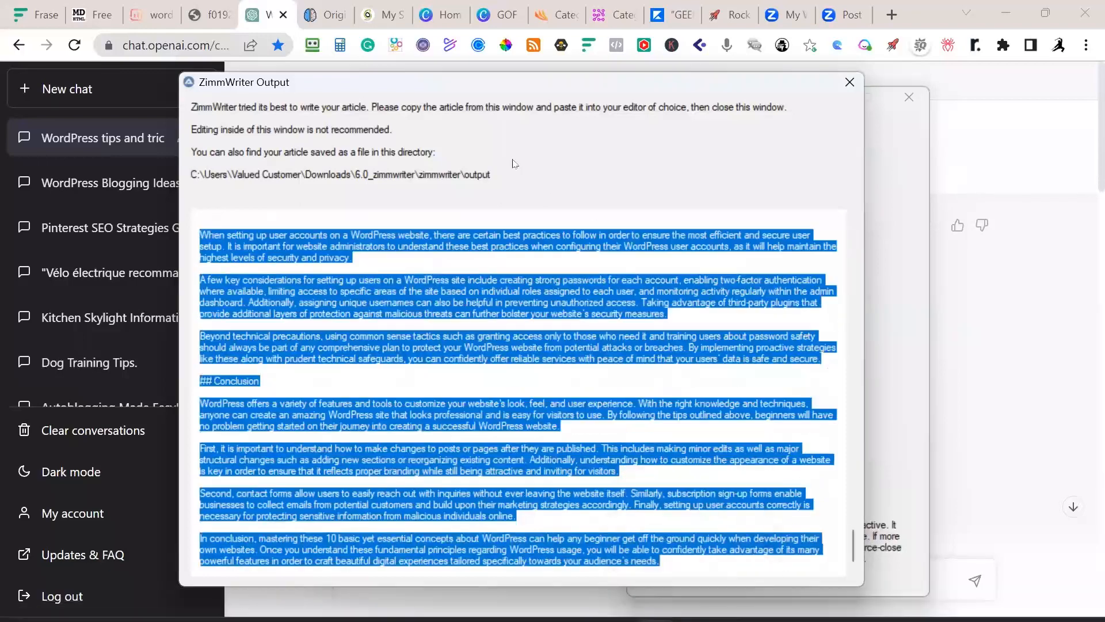
pyautogui.click(88, 16)
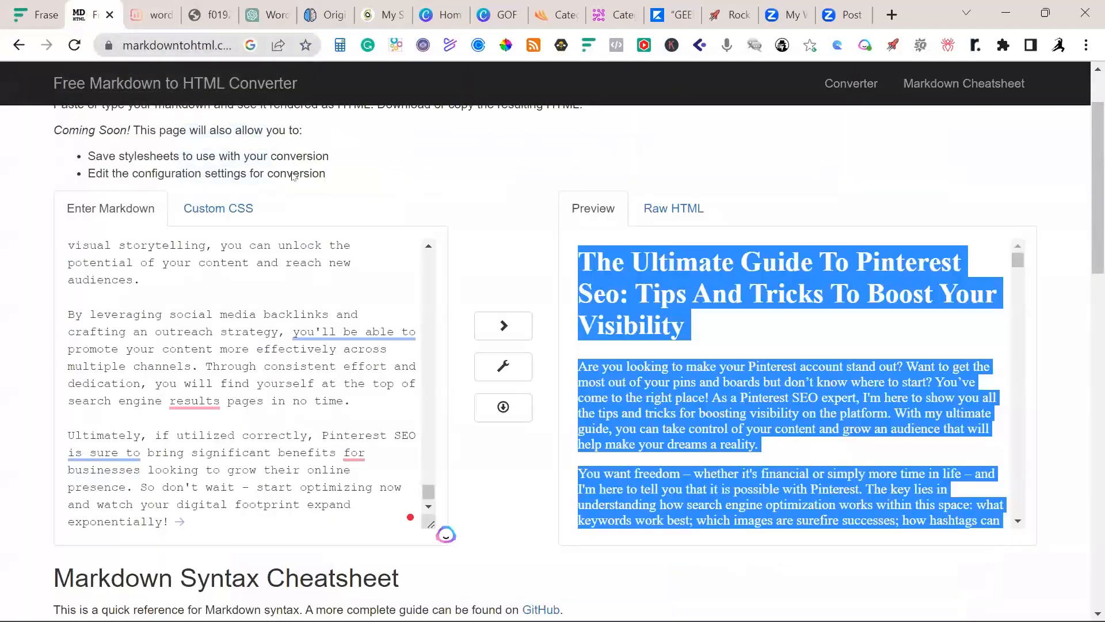
pyautogui.scroll(2, 319, 213)
pyautogui.click(281, 386)
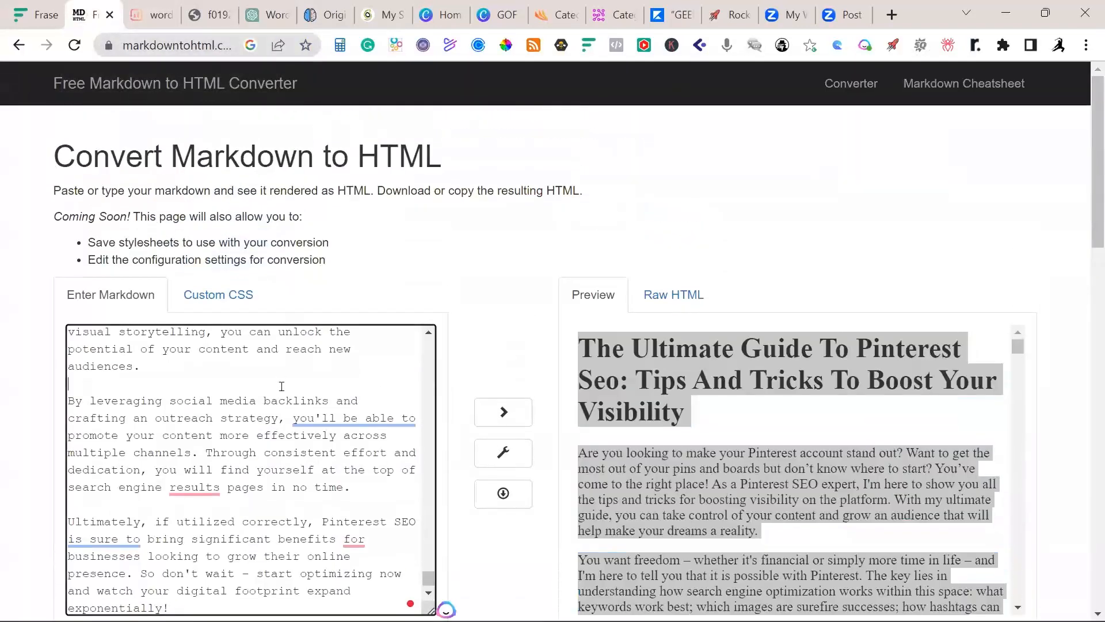
pyautogui.hotkey('ctrl', 'a')
pyautogui.press('Delete')
pyautogui.hotkey('ctrl', 'v')
# Turn the article title into a top-level heading with "#", check the section headings, and select the whole rendered preview for copying
pyautogui.scroll(20, 322, 391)
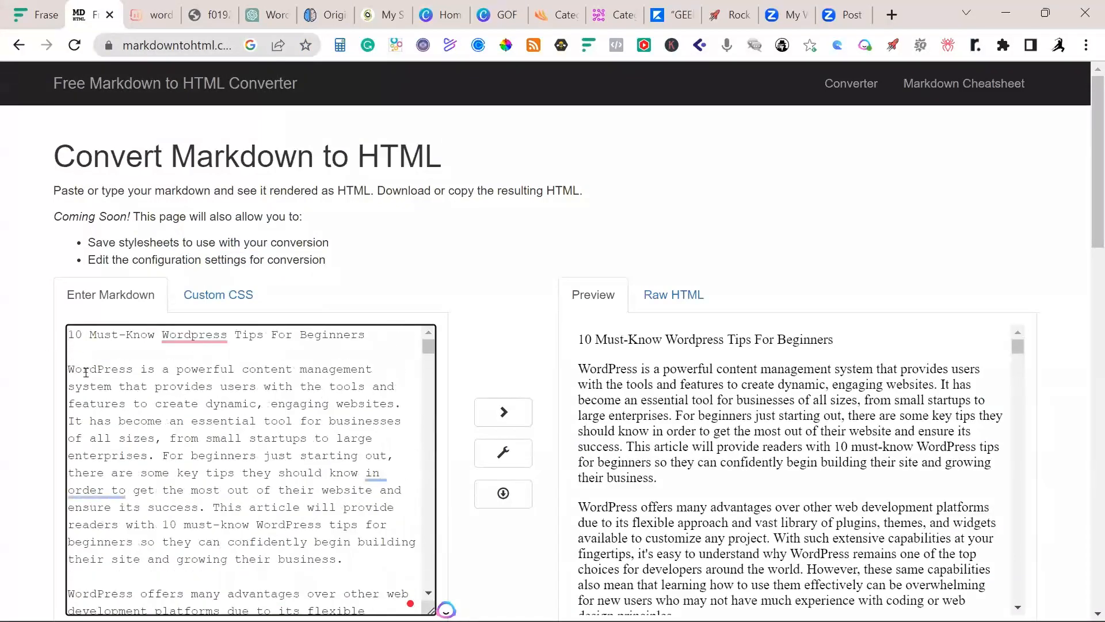
pyautogui.write('#')
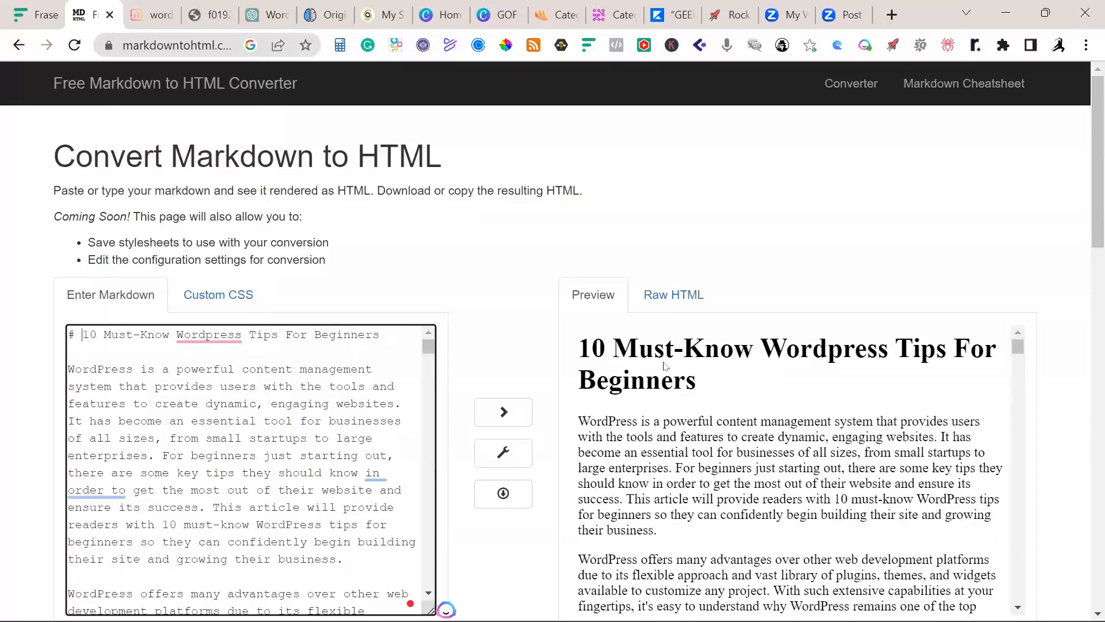
pyautogui.scroll(-5, 668, 365)
pyautogui.scroll(-5, 265, 427)
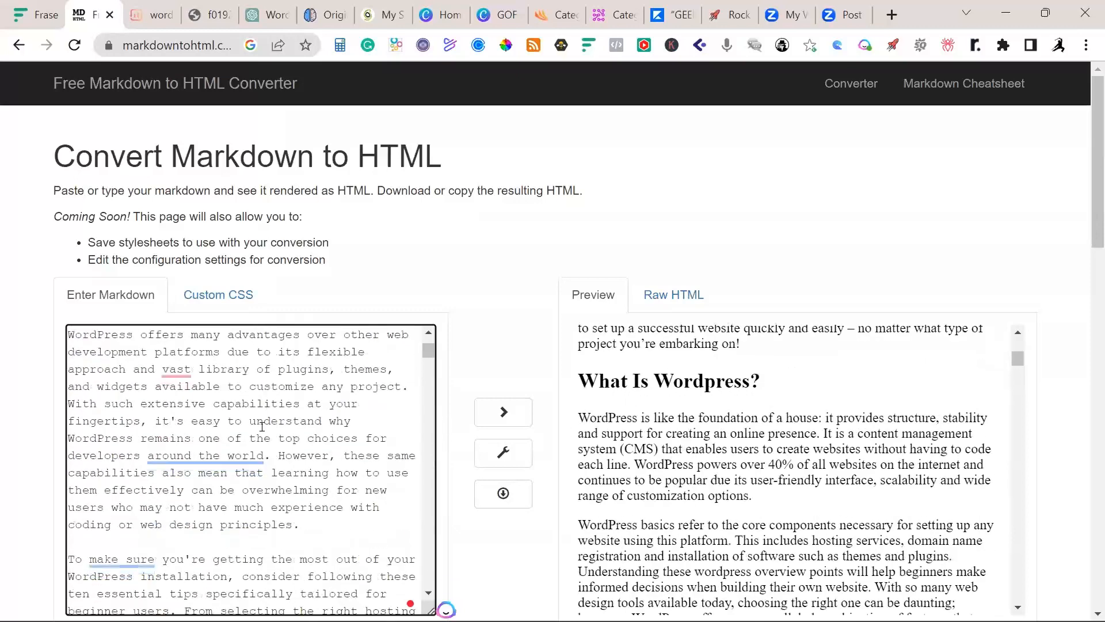
pyautogui.scroll(-5, 191, 422)
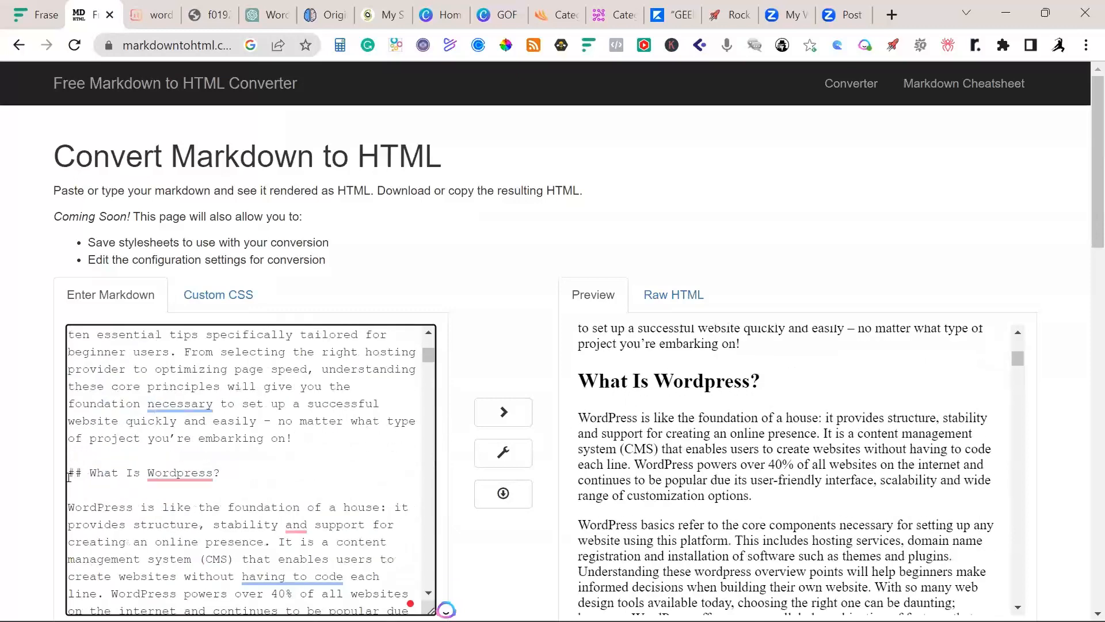
pyautogui.scroll(-10, 69, 476)
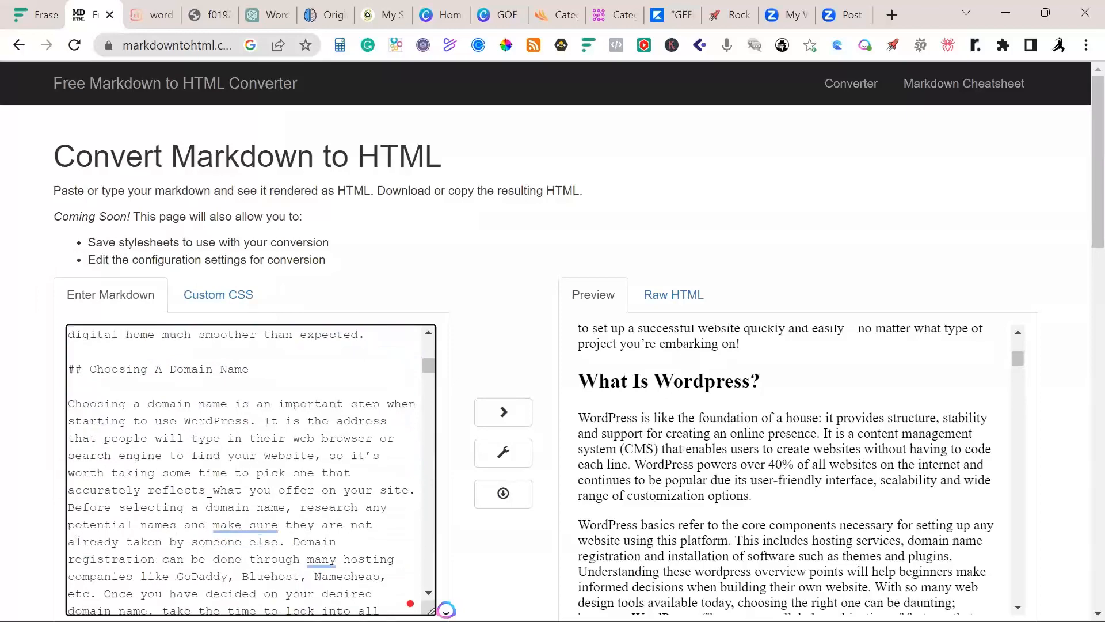
pyautogui.scroll(2, 209, 502)
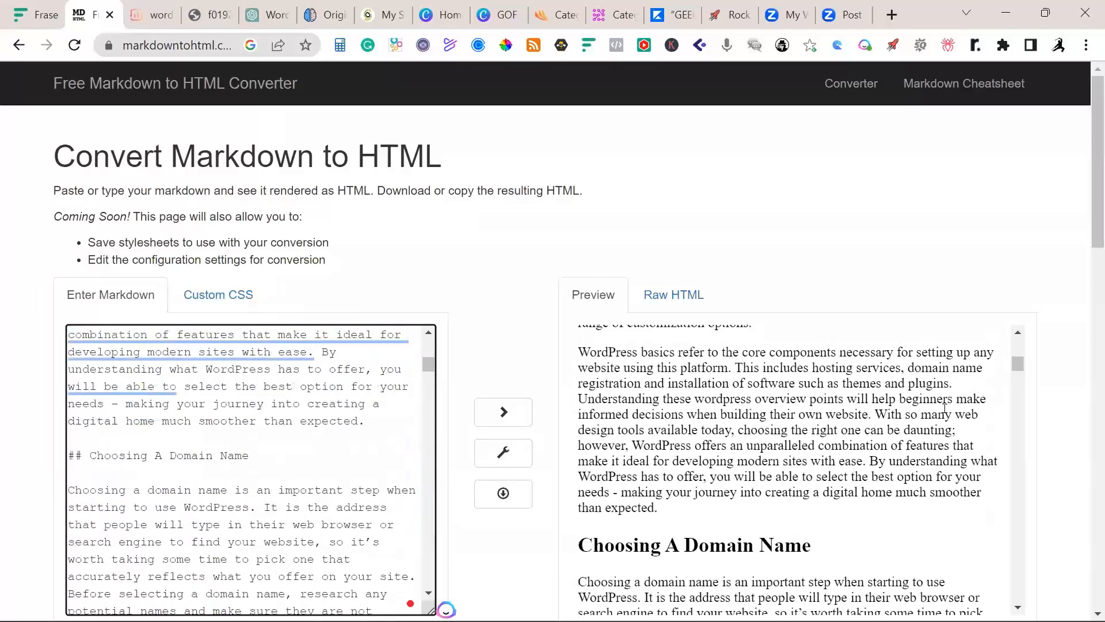
pyautogui.click(945, 408)
pyautogui.hotkey('ctrl', 'a')
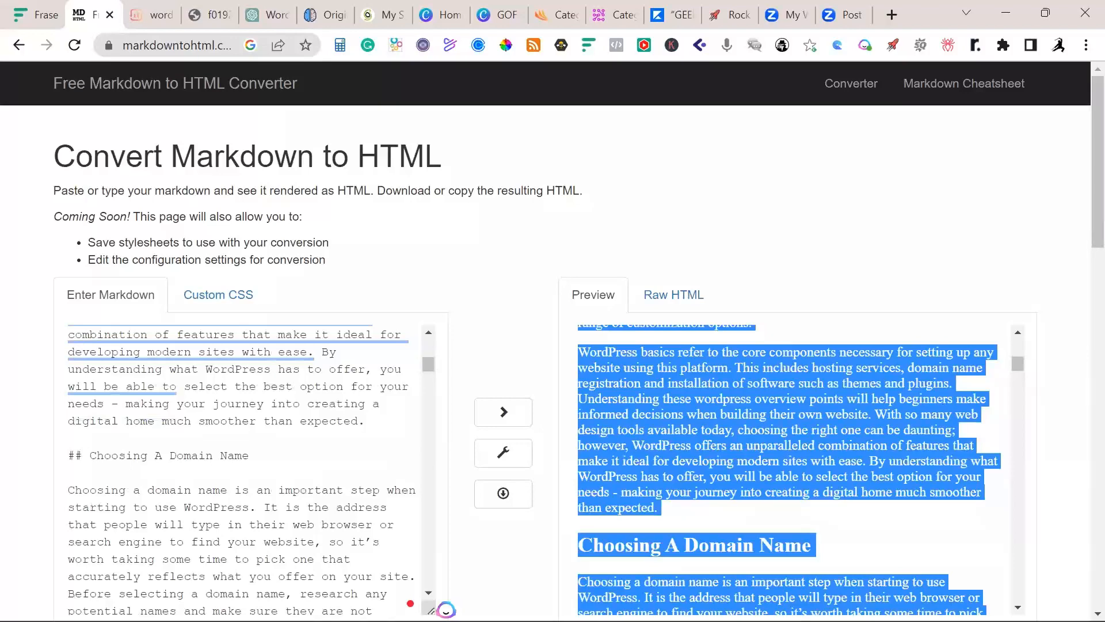
# Switch to Surfer, create a Content Editor for the "wordpress tricks and tips" cluster with all its keywords and open it
pyautogui.click(153, 17)
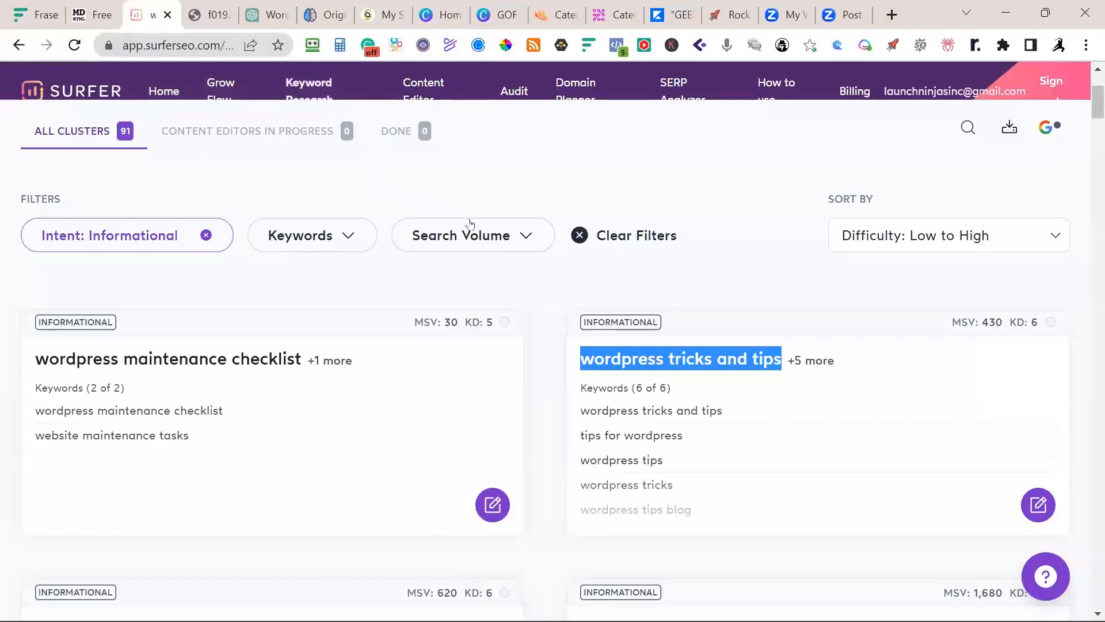
pyautogui.click(1038, 506)
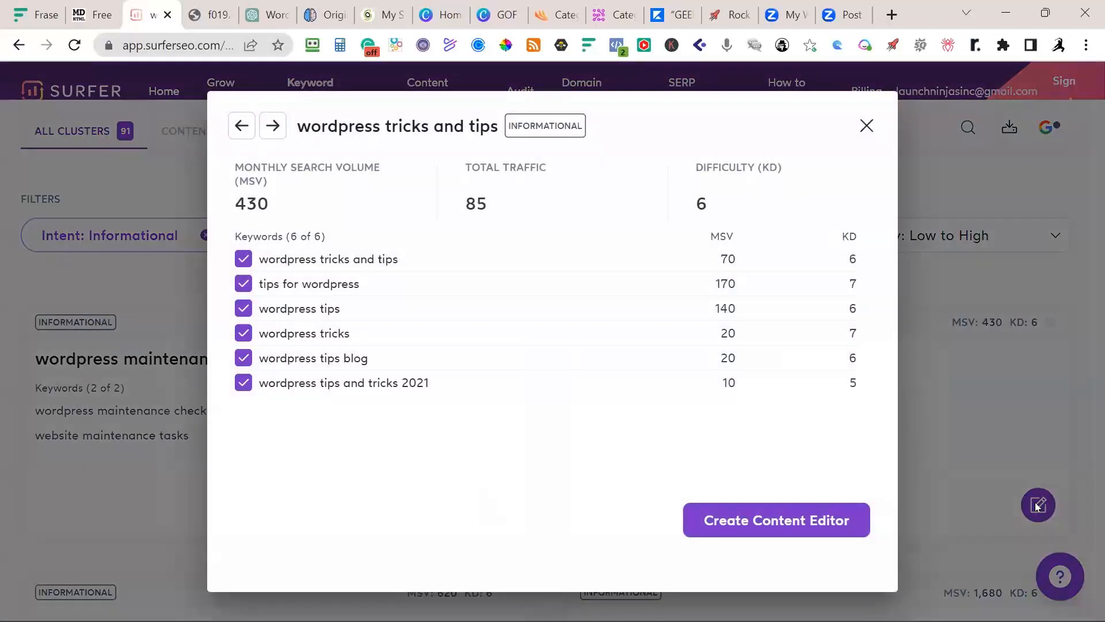
pyautogui.click(830, 519)
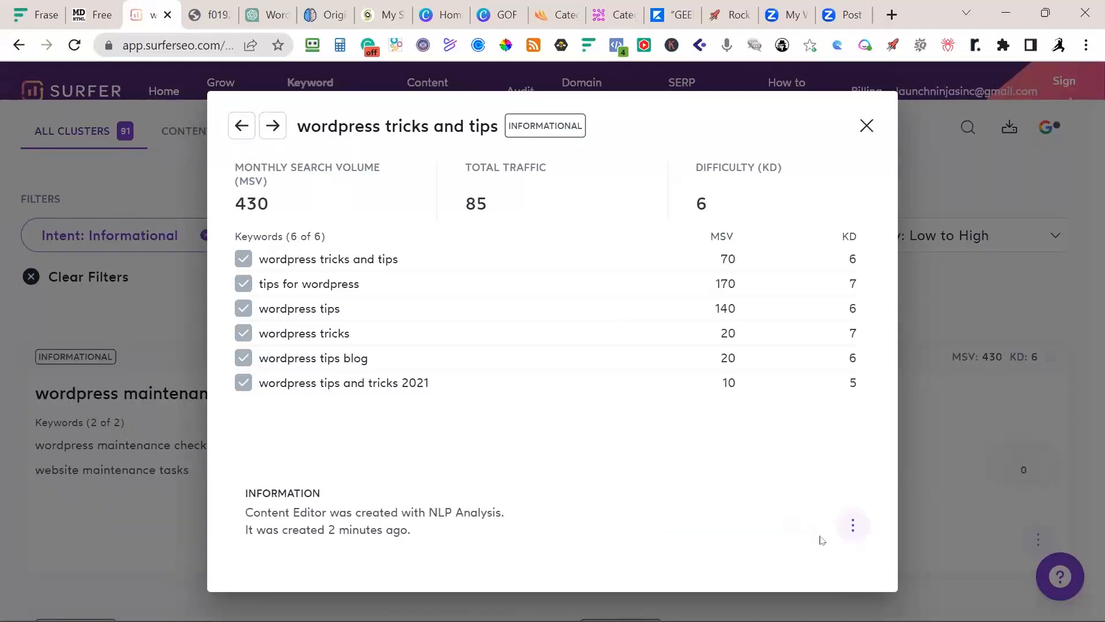
pyautogui.click(852, 525)
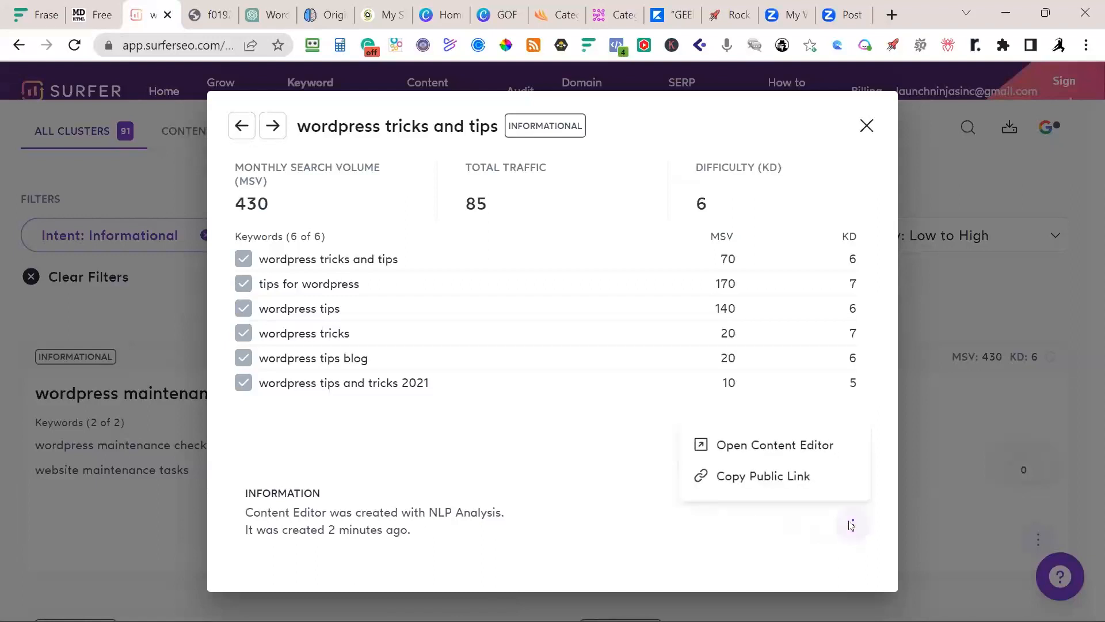
pyautogui.click(783, 444)
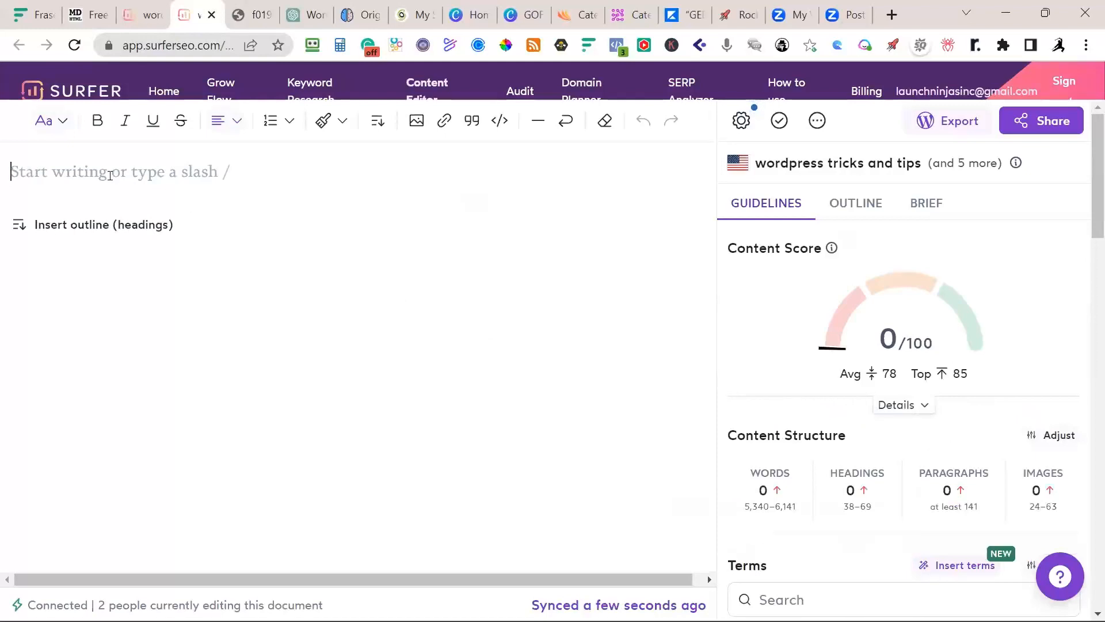
# Paste the converted article into the content editor and check its content structure guidelines for words, headings and images
pyautogui.hotkey('ctrl', 'v')
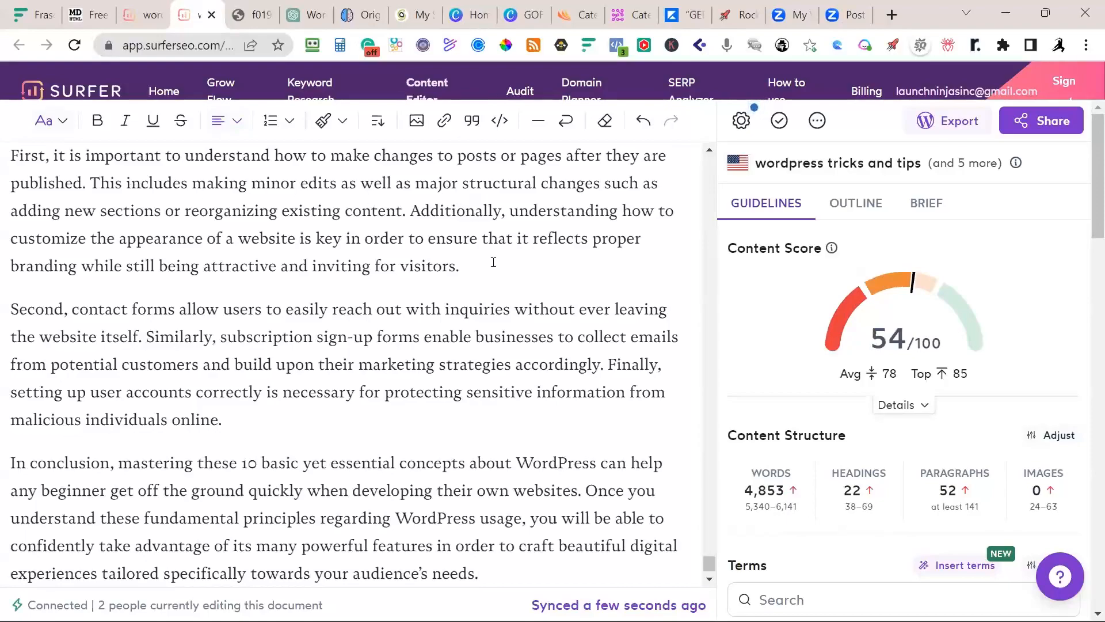
pyautogui.scroll(20, 493, 262)
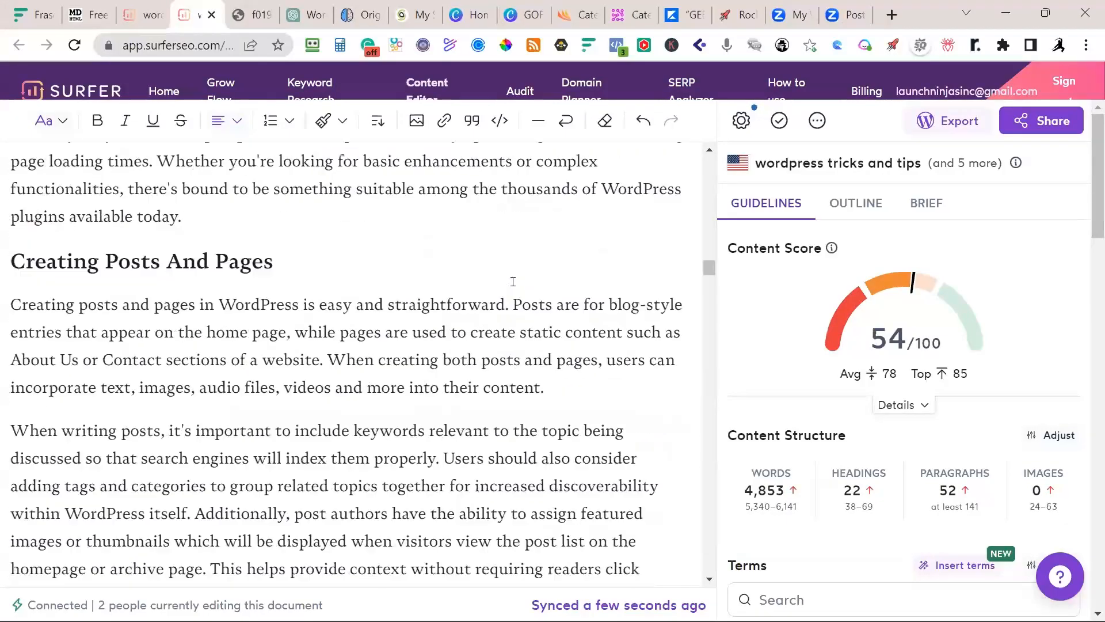
pyautogui.scroll(15, 513, 282)
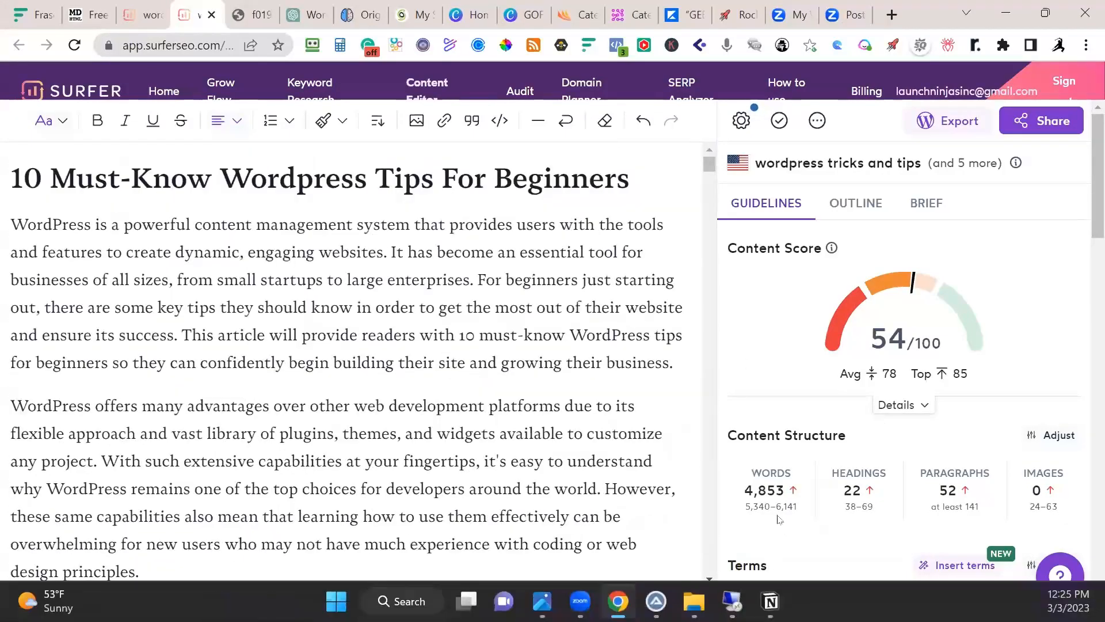
pyautogui.moveTo(806, 514)
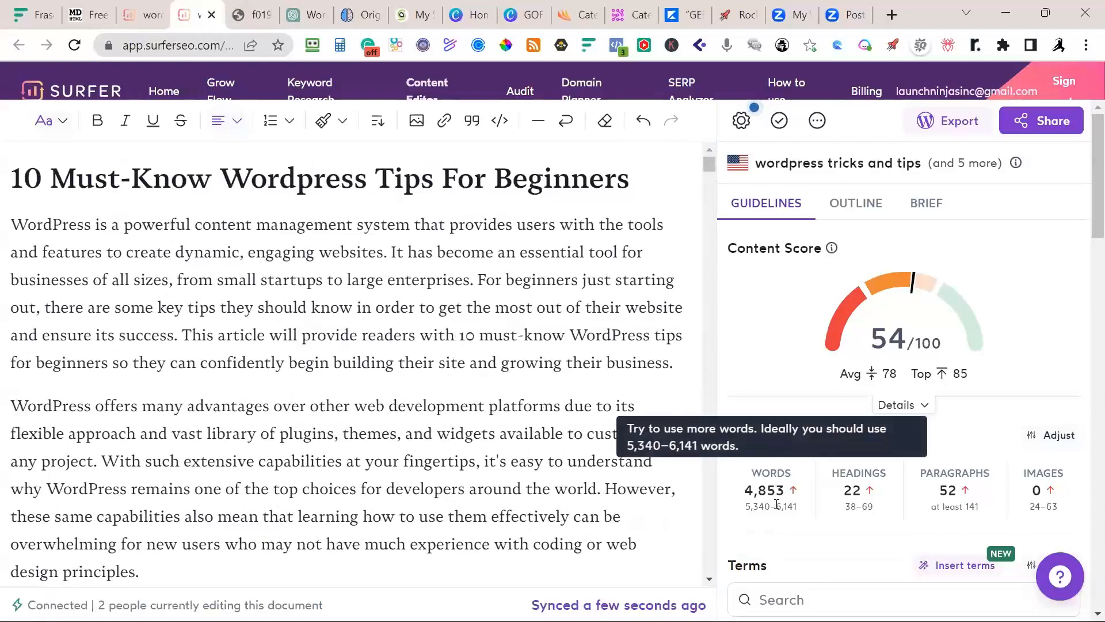
pyautogui.moveTo(903, 509)
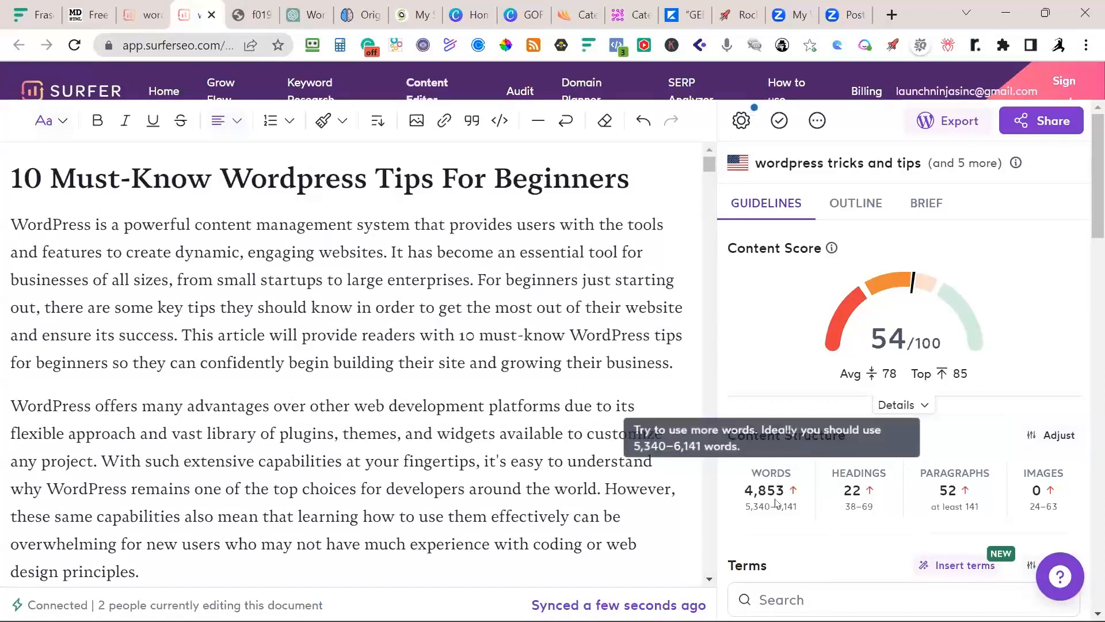
pyautogui.moveTo(996, 500)
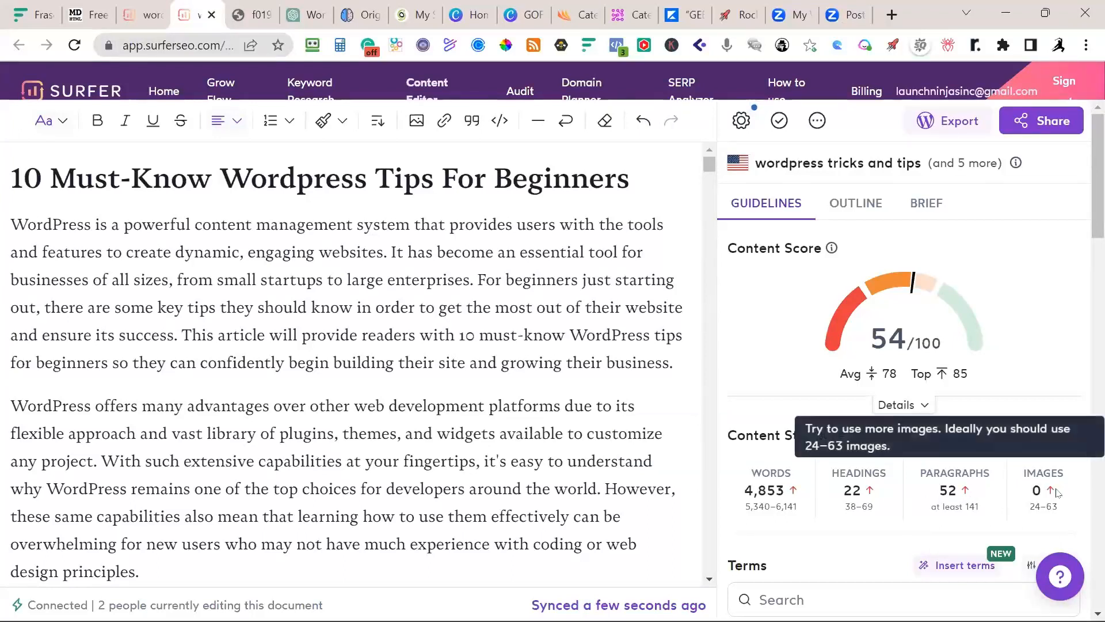
# Generate term insertions and accept hosting providers, featured image, blog post, site visitors, wordpress tips and tricks, new post, and tips and tricks
pyautogui.click(958, 568)
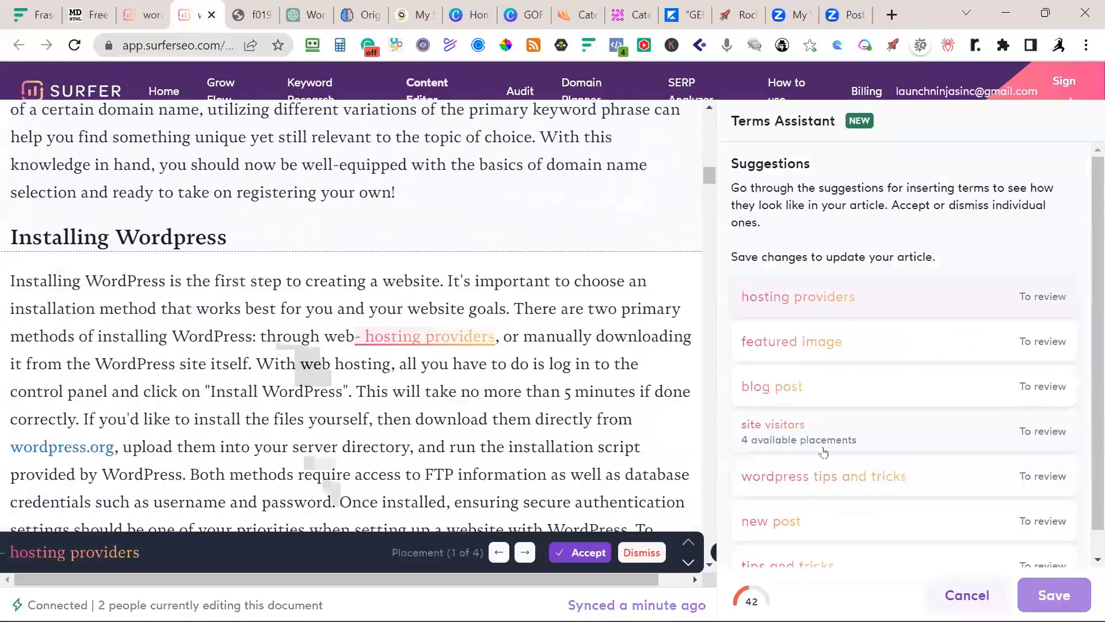
pyautogui.click(574, 553)
pyautogui.click(574, 553)
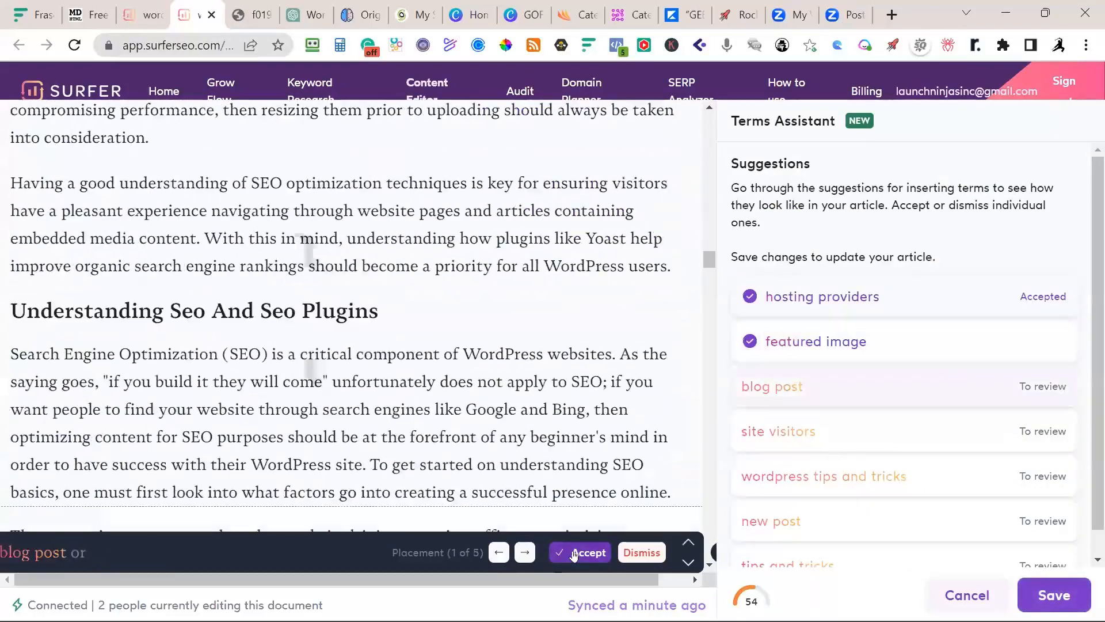
pyautogui.click(574, 553)
pyautogui.click(574, 553)
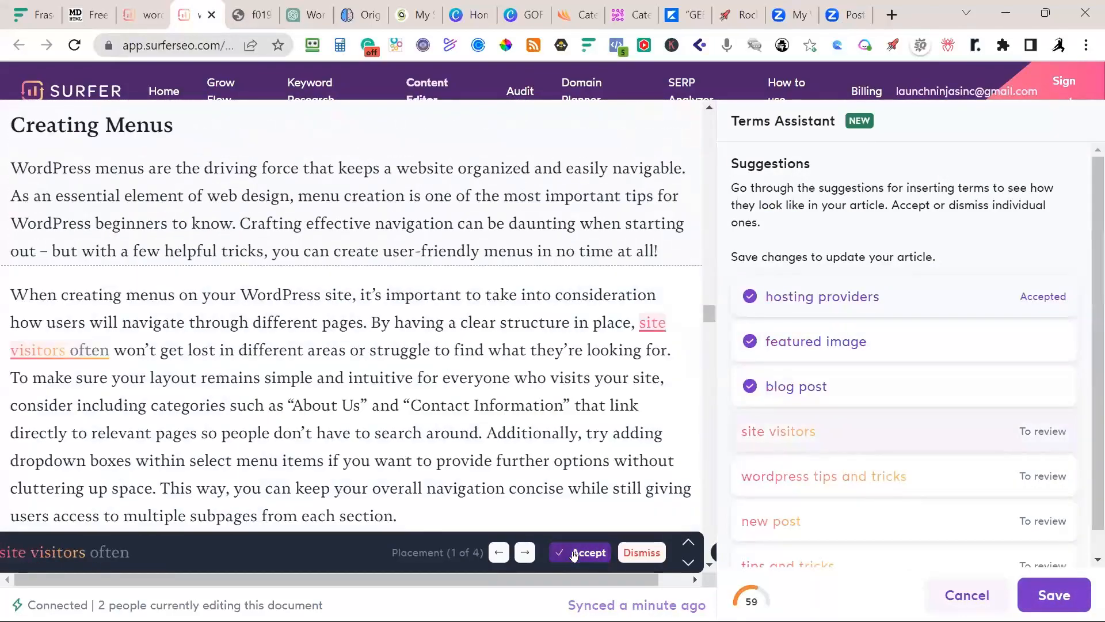
pyautogui.click(574, 553)
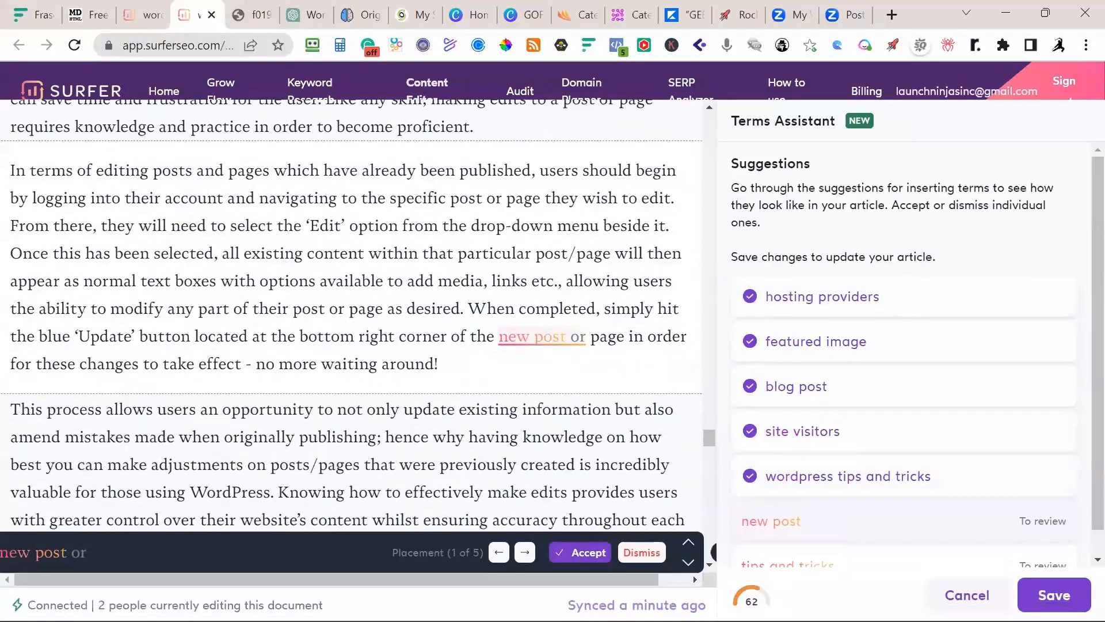
pyautogui.moveTo(751, 599)
pyautogui.click(581, 556)
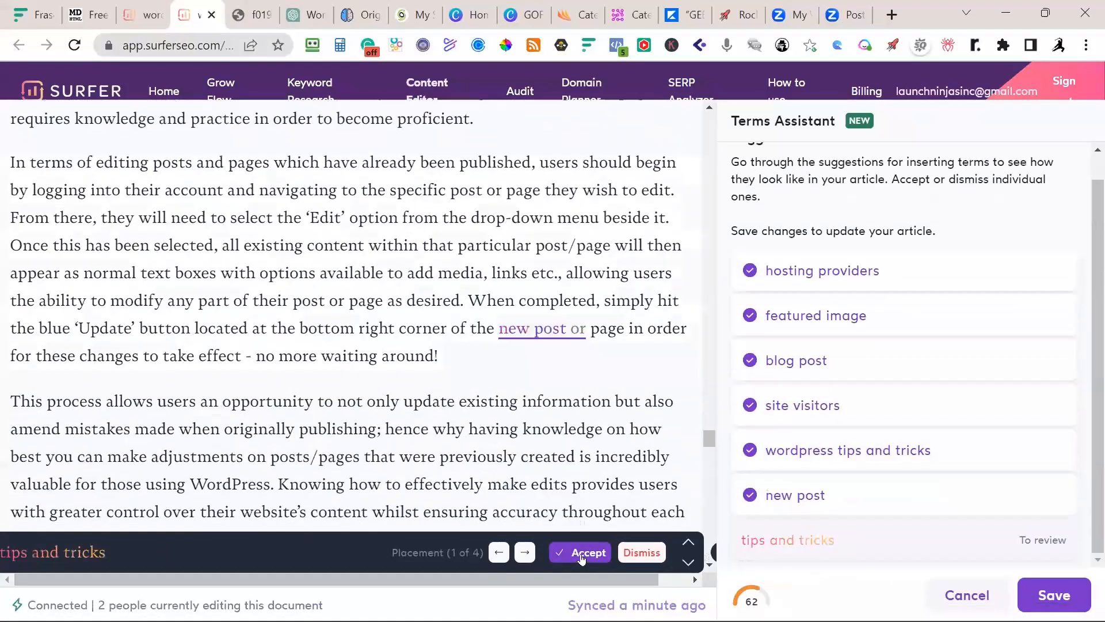
pyautogui.click(581, 554)
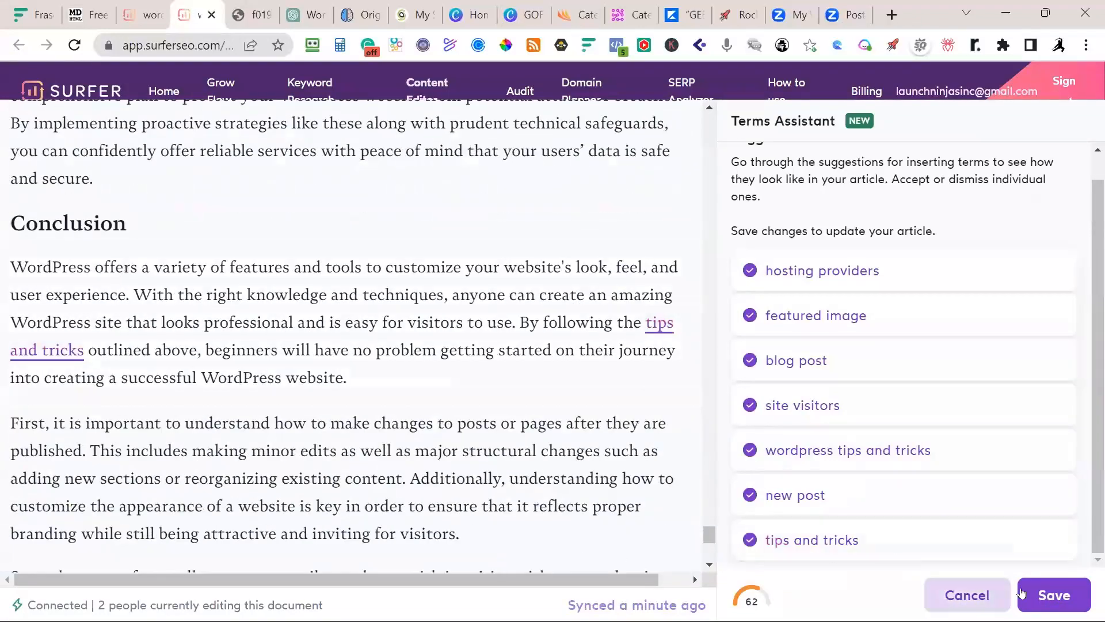
# Save the accepted term insertions and check the content structure guidelines for images, paragraphs and words
pyautogui.click(1055, 595)
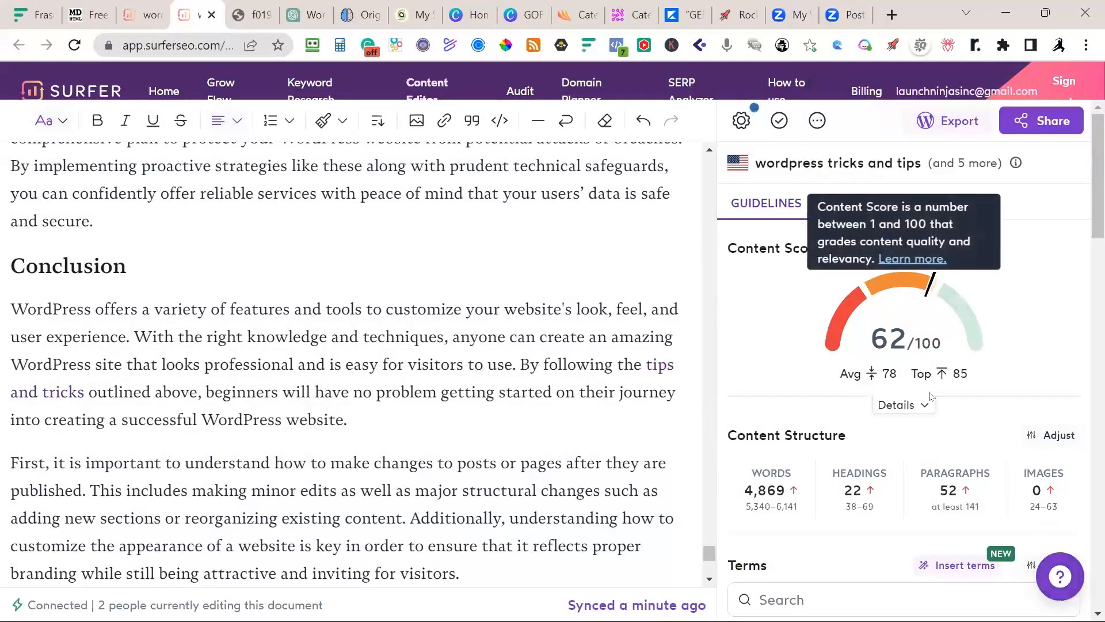
pyautogui.moveTo(1053, 496)
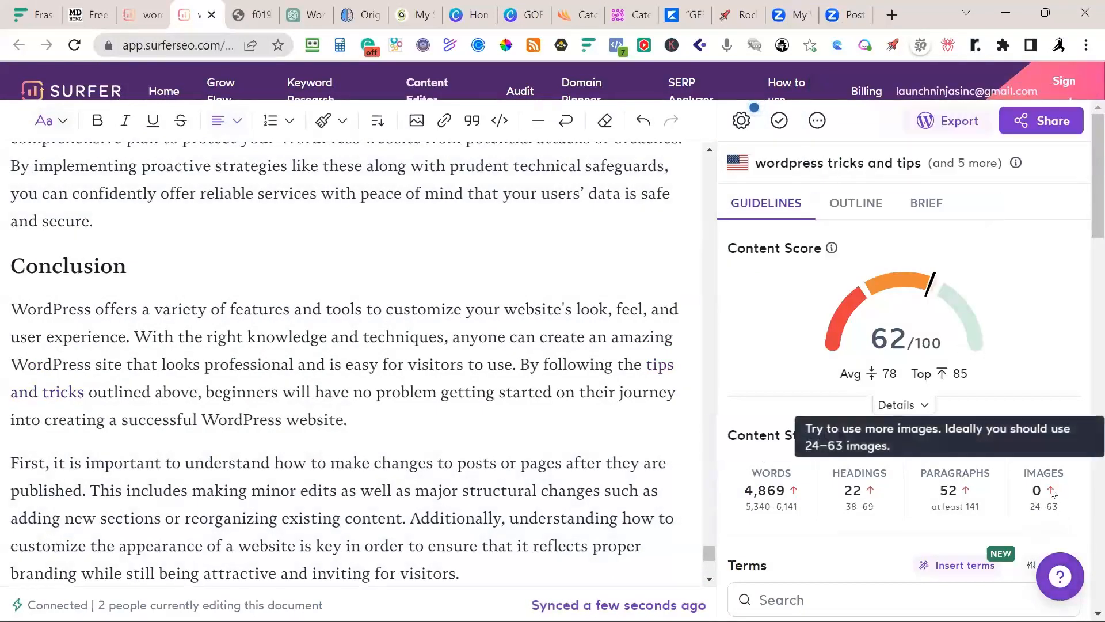
pyautogui.moveTo(938, 498)
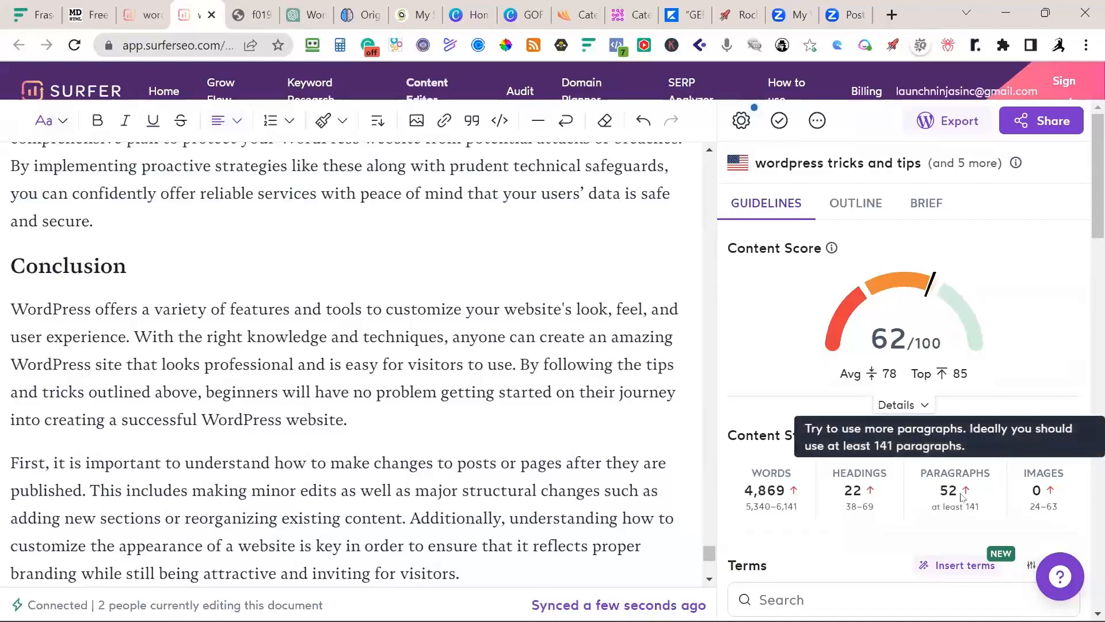
pyautogui.scroll(20, 559, 473)
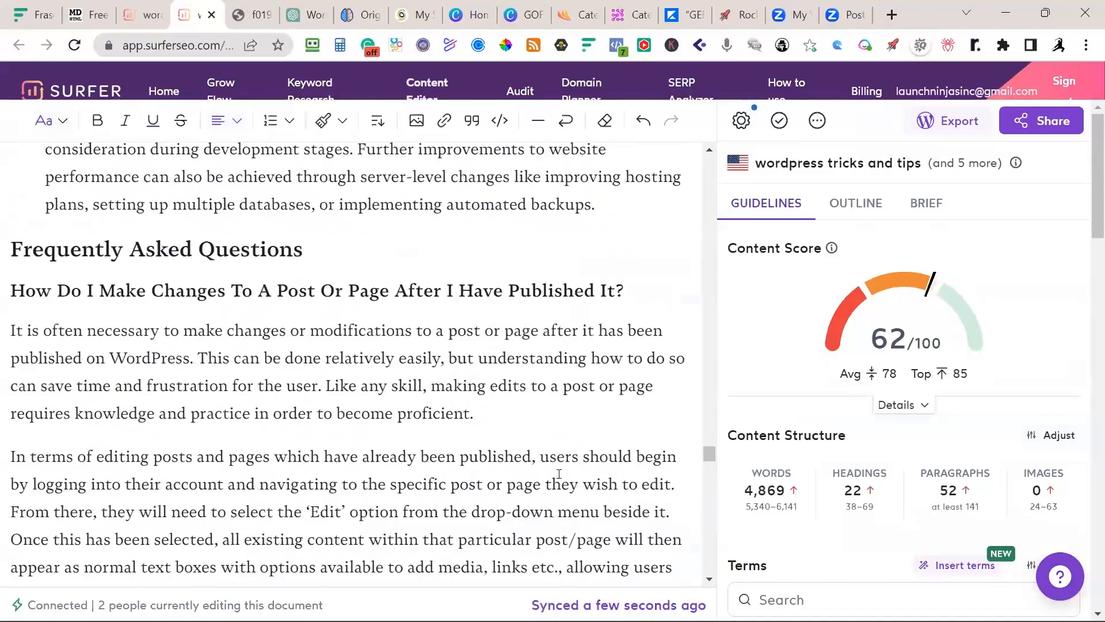
pyautogui.scroll(15, 559, 473)
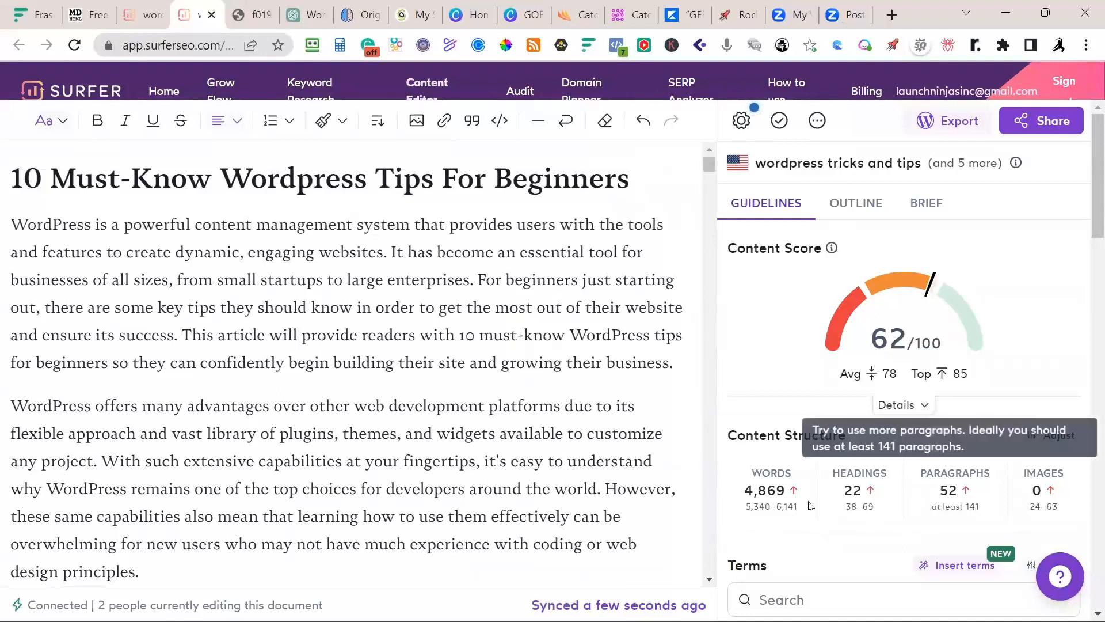
pyautogui.moveTo(761, 496)
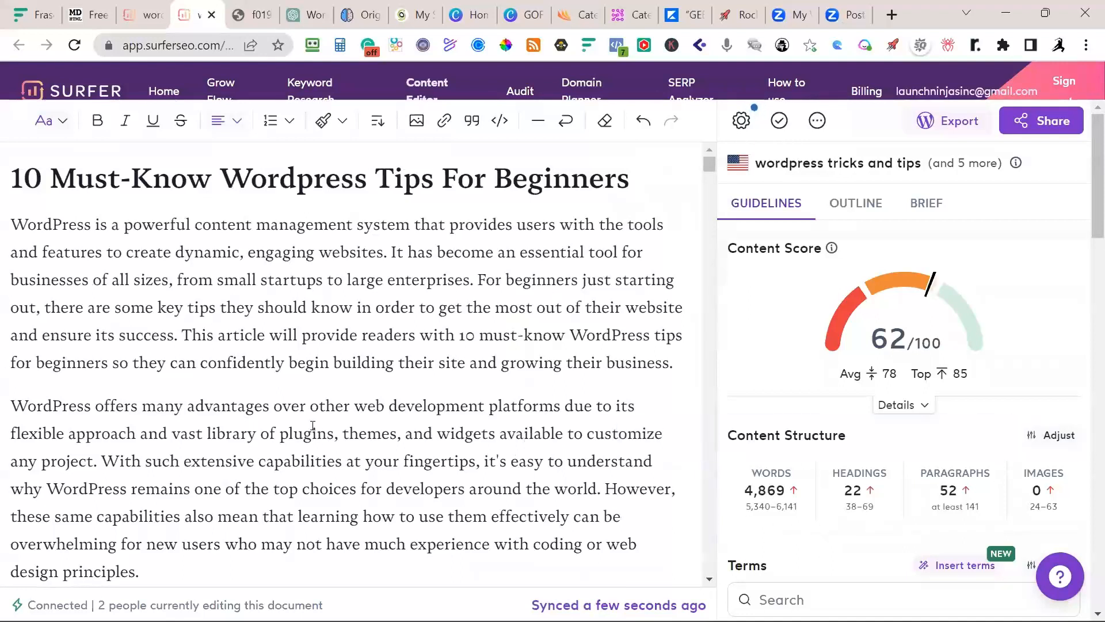
# Insert an image block below the article title with "/img", fill it with a Pixabay WordPress statistics image and review its placement
pyautogui.click(13, 224)
pyautogui.press('Return')
pyautogui.click(13, 223)
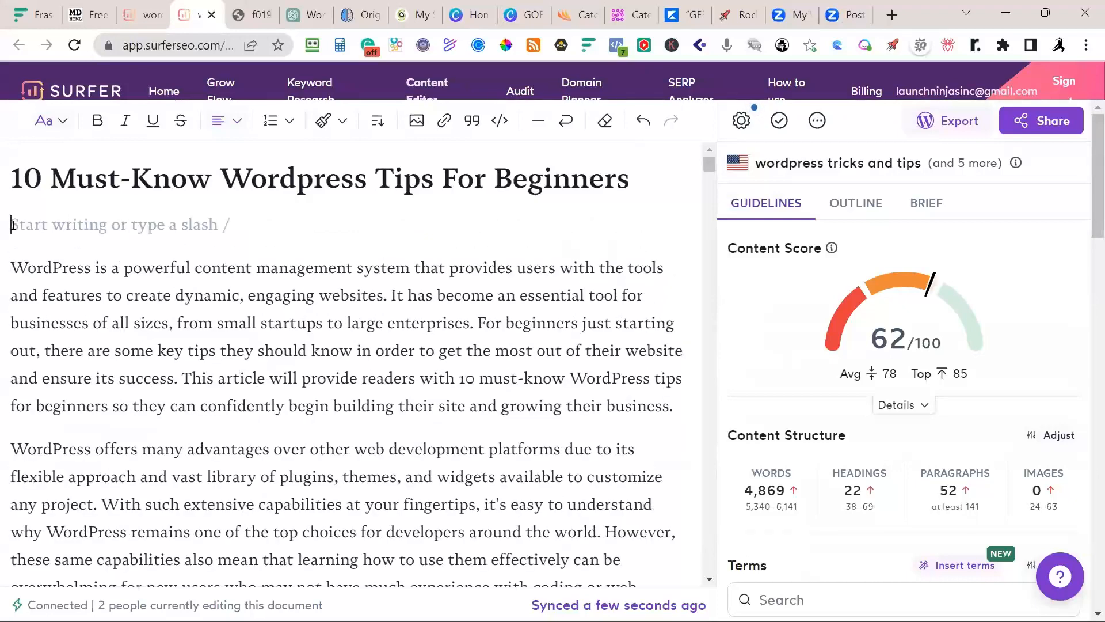
pyautogui.write('/img')
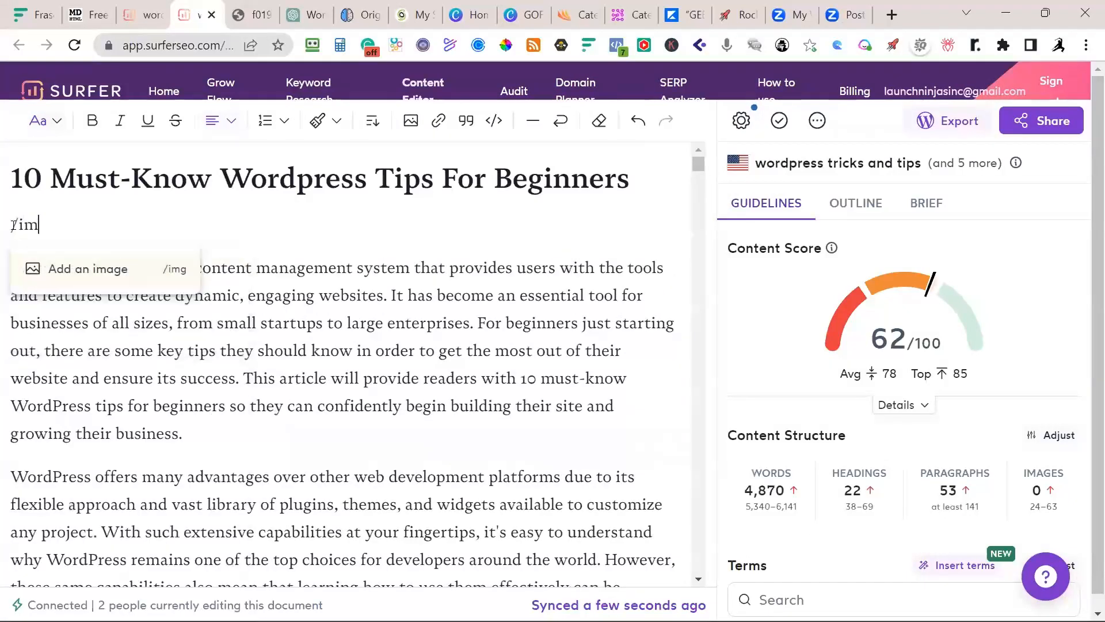
pyautogui.click(53, 268)
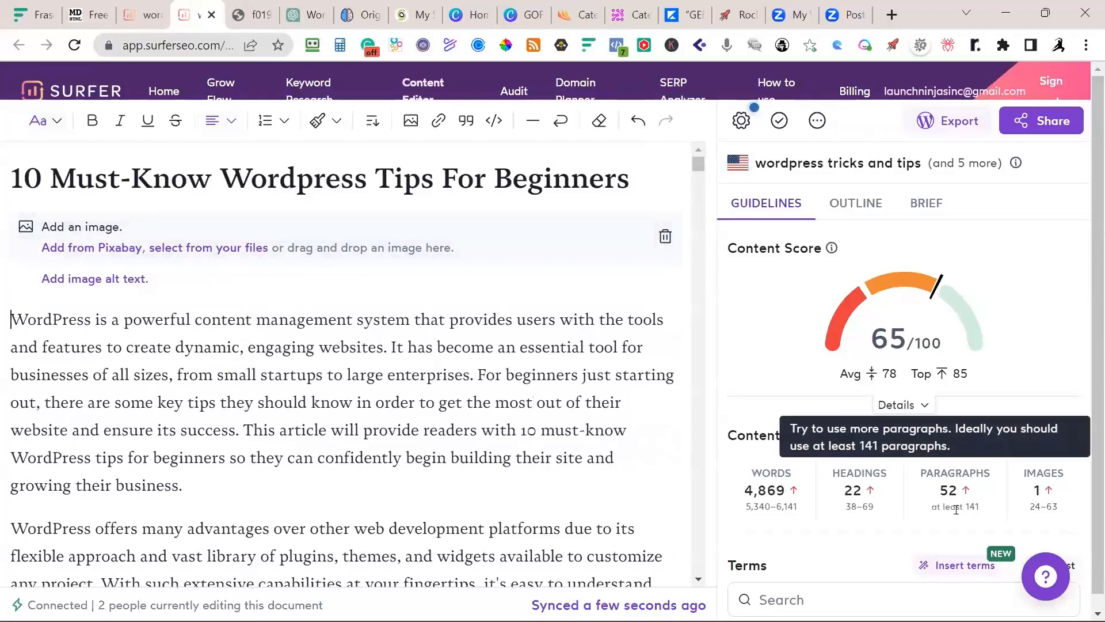
pyautogui.click(73, 249)
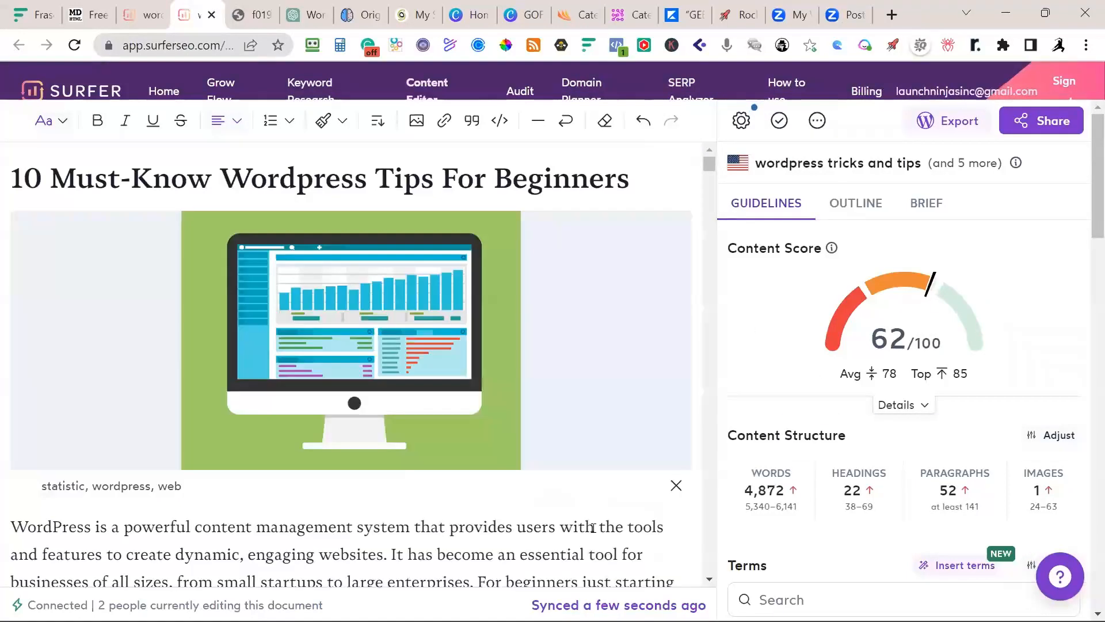
pyautogui.scroll(-3, 593, 528)
pyautogui.scroll(-5, 378, 438)
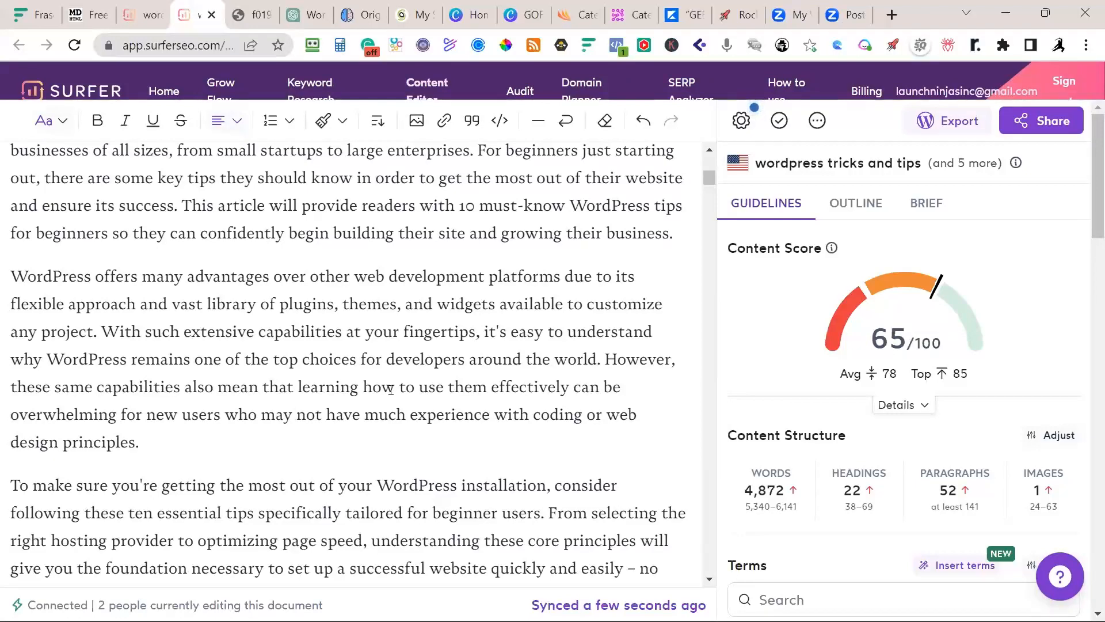
pyautogui.scroll(7, 332, 441)
pyautogui.scroll(-4, 391, 390)
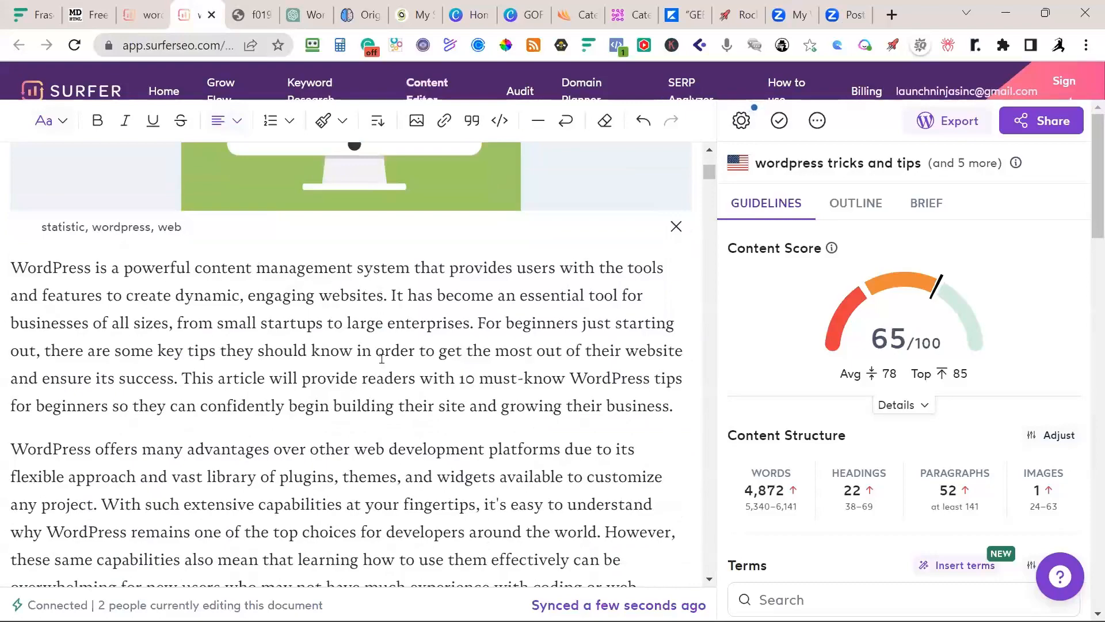
pyautogui.scroll(3, 398, 357)
pyautogui.scroll(2, 480, 502)
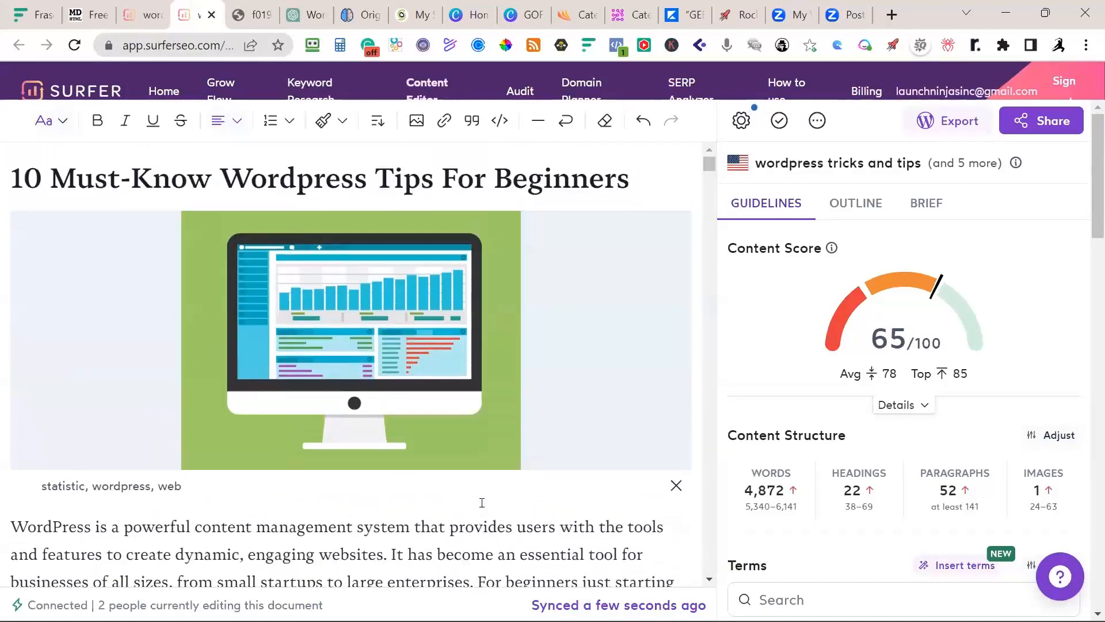
# Under "What Is Wordpress?", start new paragraphs at "With so many web design tools" and "WordPress powers over 40%"
pyautogui.scroll(-11, 338, 208)
pyautogui.scroll(-4, 348, 235)
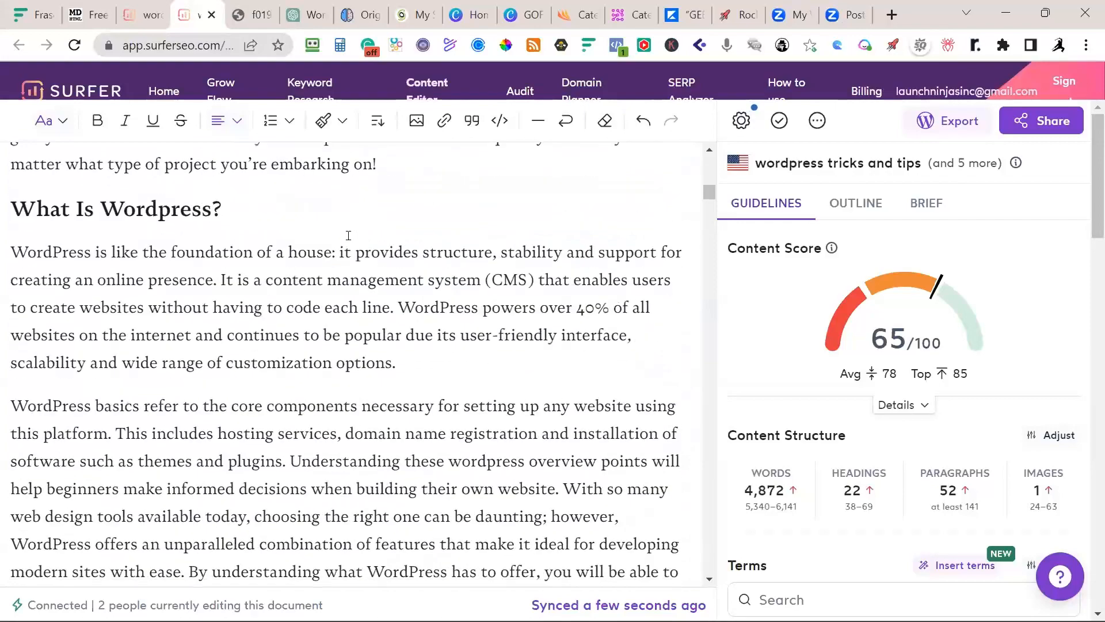
pyautogui.scroll(-6, 354, 273)
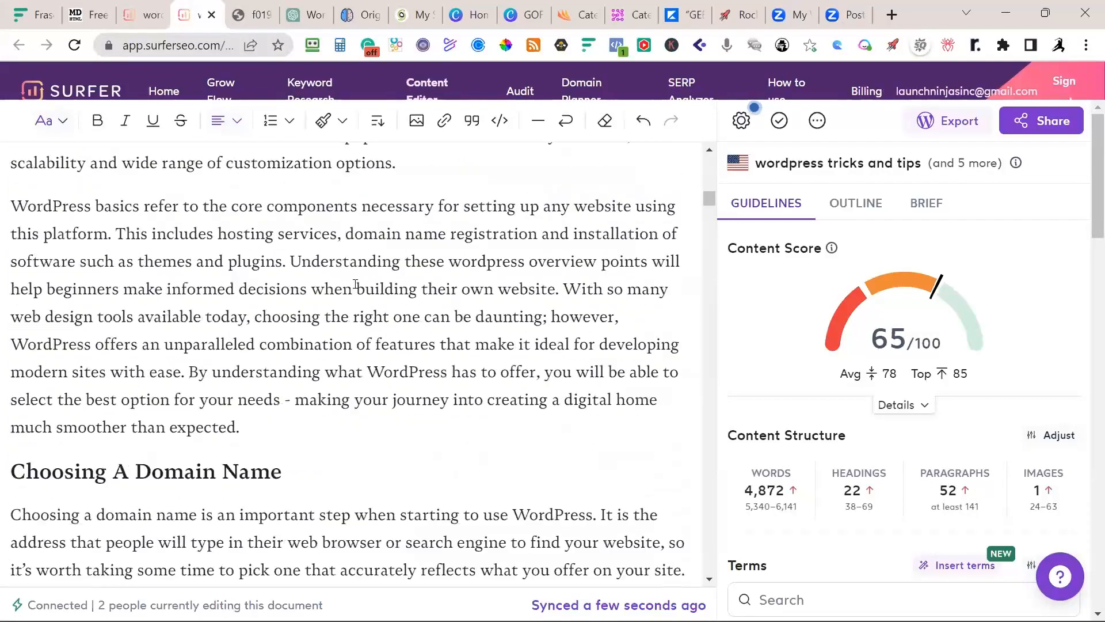
pyautogui.scroll(3, 356, 283)
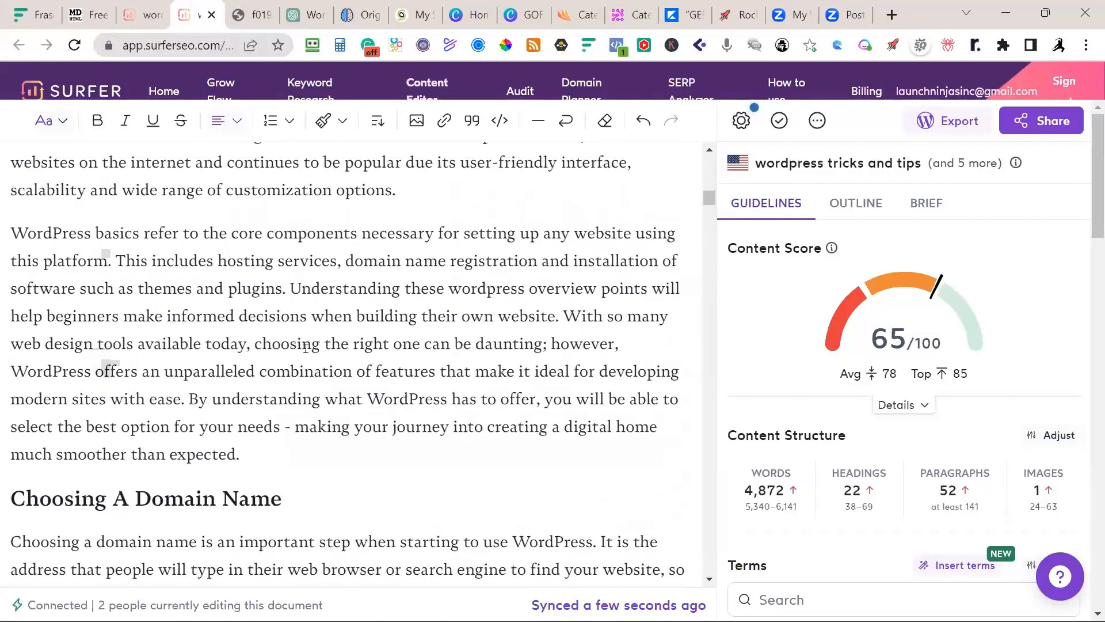
pyautogui.click(563, 318)
pyautogui.press('Return')
pyautogui.scroll(5, 397, 392)
pyautogui.click(397, 392)
pyautogui.press('Return')
pyautogui.scroll(-4, 446, 450)
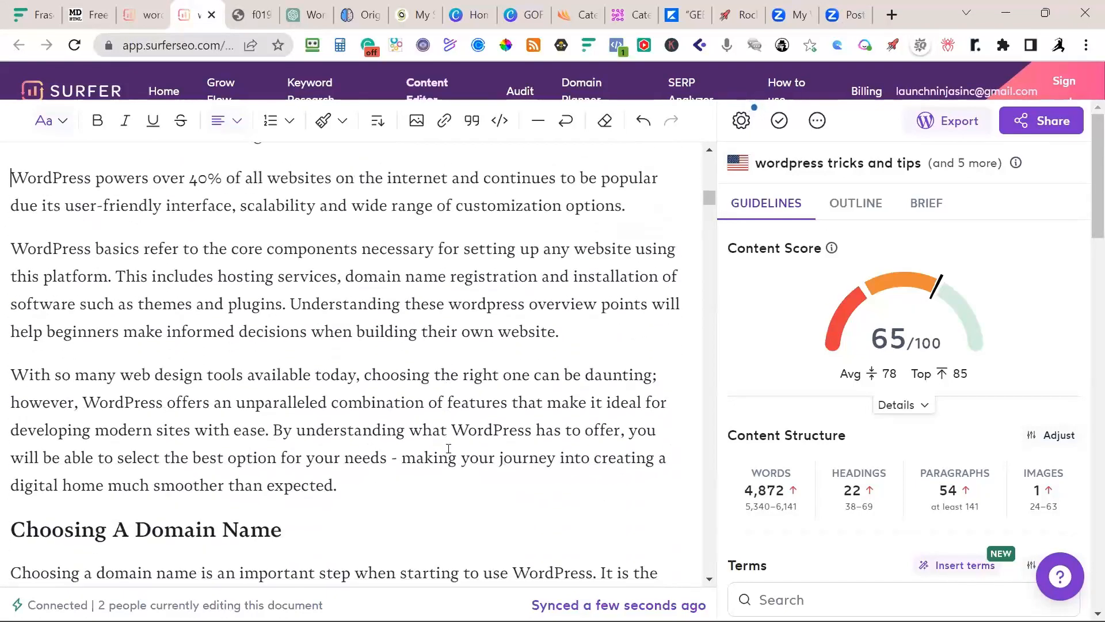
# Make the phrase "WordPress powers over 40% of all websites" bold
pyautogui.scroll(2, 448, 448)
pyautogui.moveTo(12, 265); pyautogui.dragTo(330, 272)
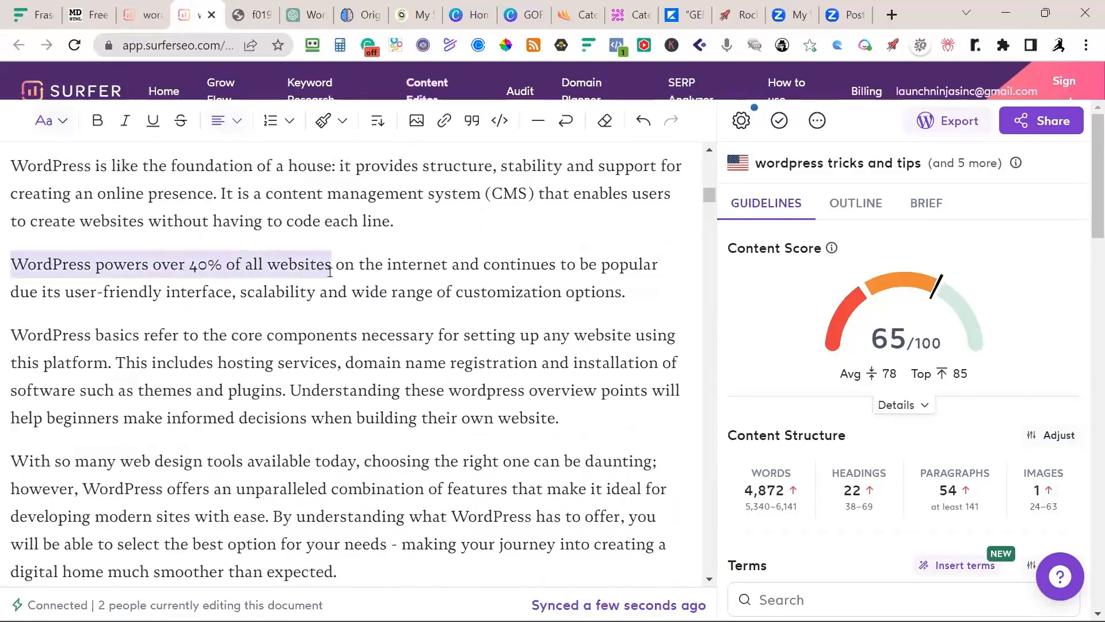
pyautogui.click(228, 300)
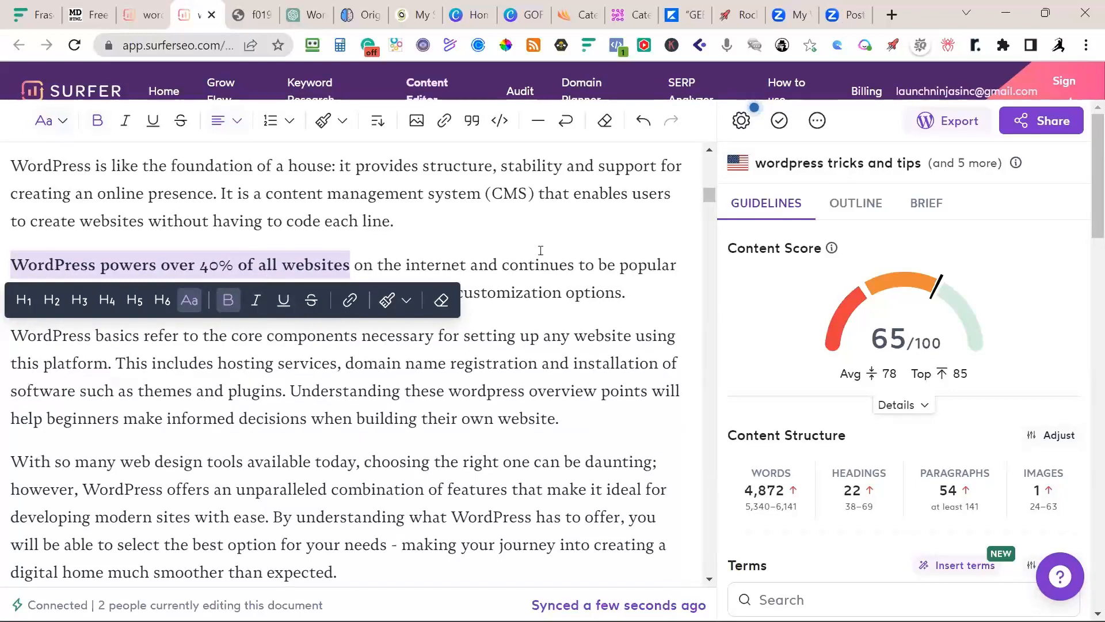
# Under "Choosing A Domain Name", start a new paragraph at "Domain registration can be done" and select the word "GoDaddy" in it
pyautogui.scroll(-5, 566, 269)
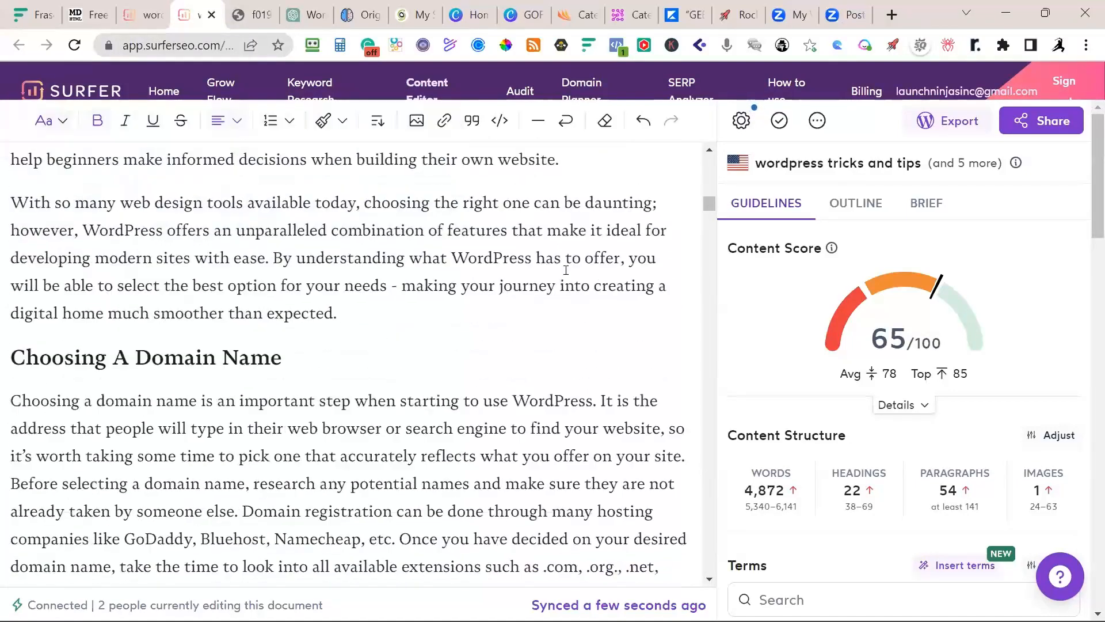
pyautogui.scroll(-3, 355, 381)
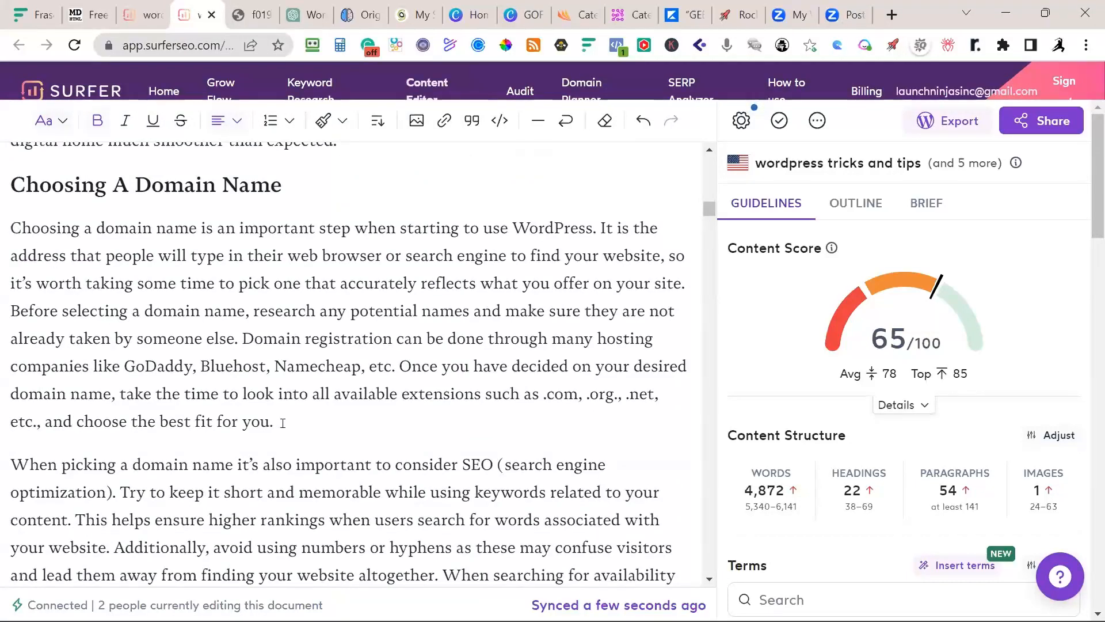
pyautogui.scroll(-1, 243, 363)
pyautogui.click(244, 253)
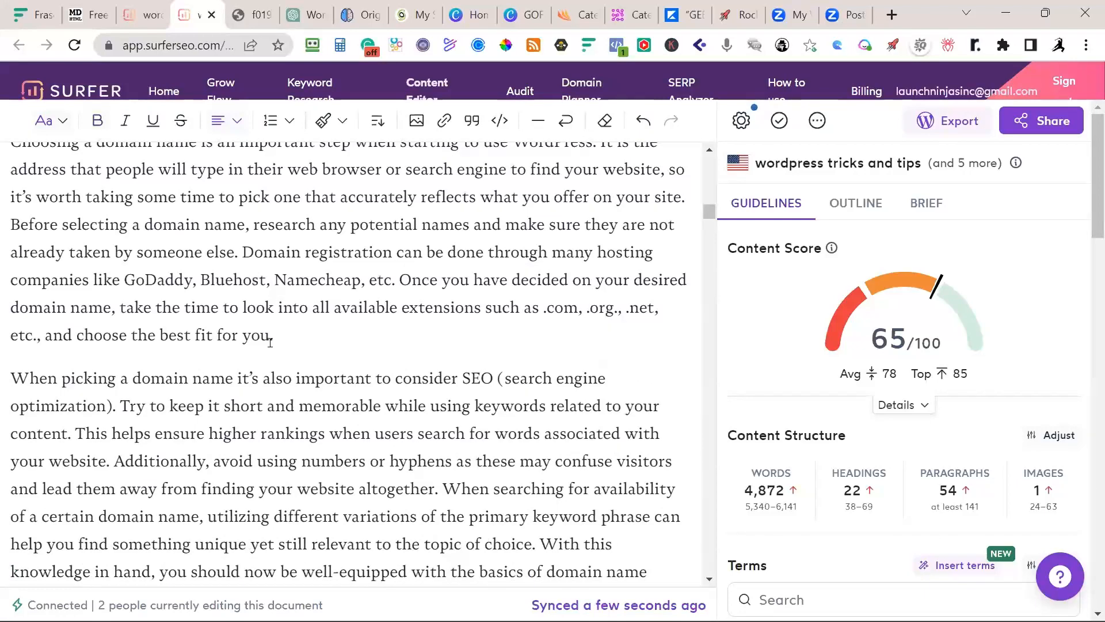
pyautogui.press('Return')
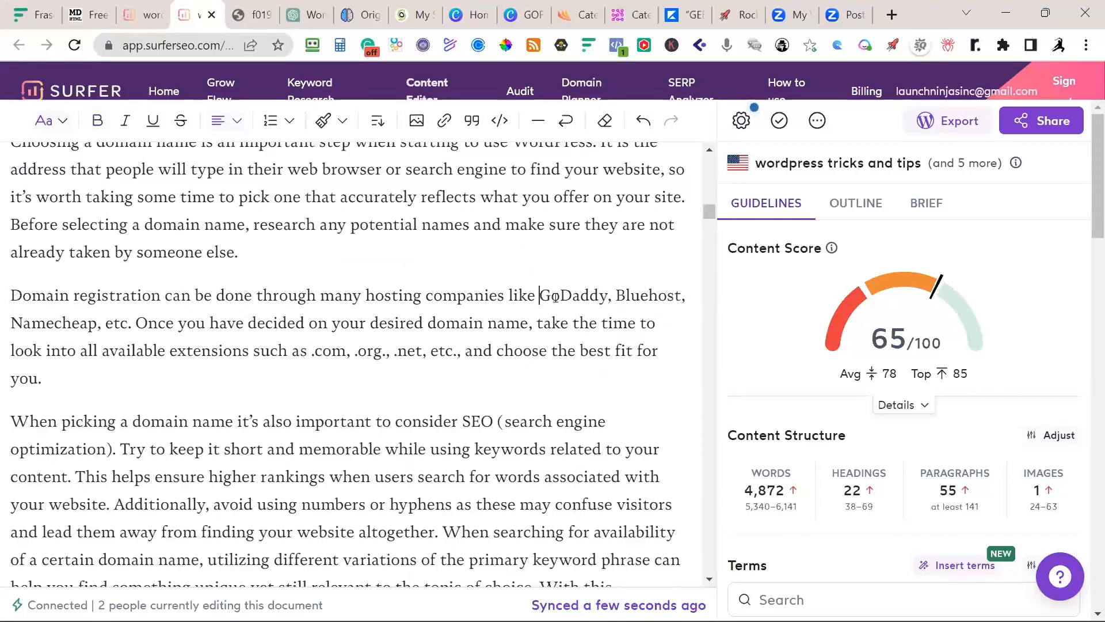
pyautogui.moveTo(540, 296); pyautogui.dragTo(605, 298)
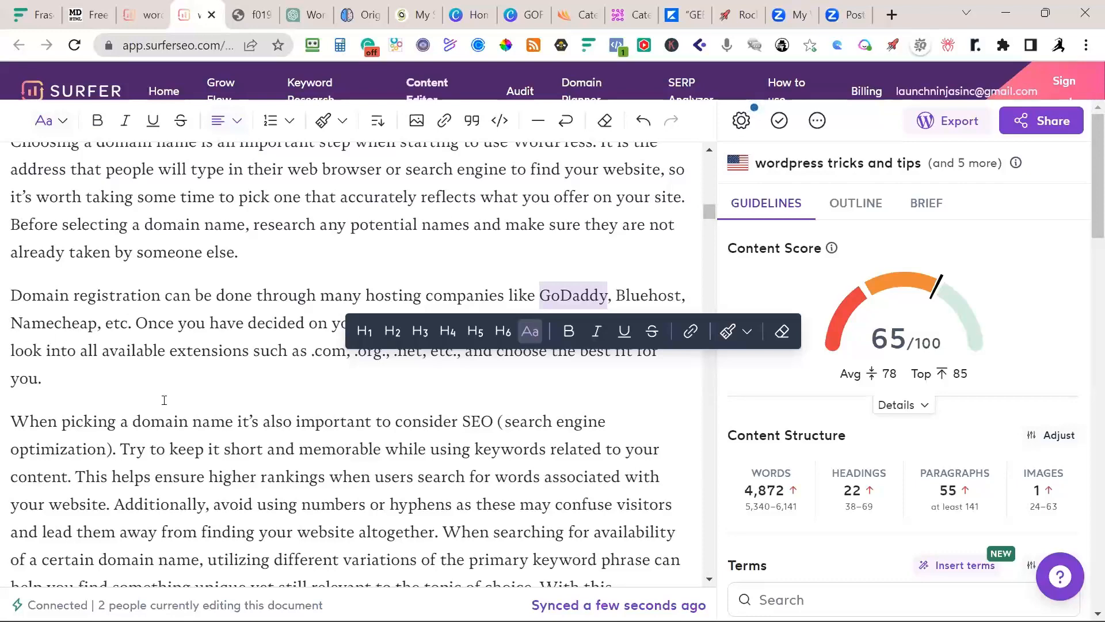
# Review the edited article from the domain section back to its title and check the content score and paragraph guideline
pyautogui.scroll(-3, 164, 400)
pyautogui.scroll(3, 97, 259)
pyautogui.scroll(15, 422, 346)
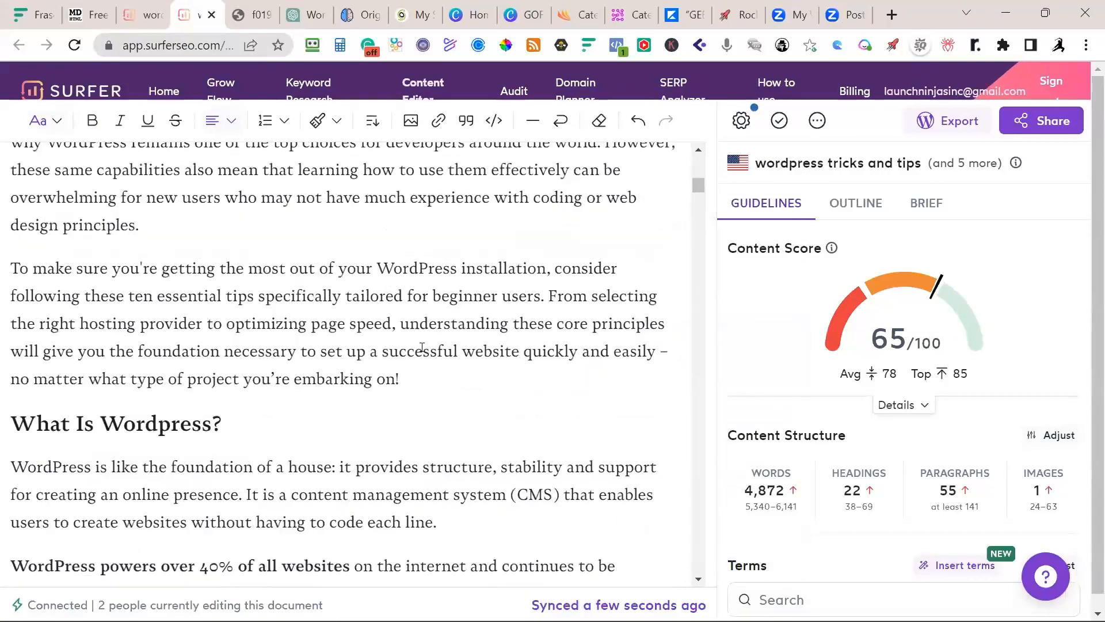
pyautogui.scroll(4, 422, 347)
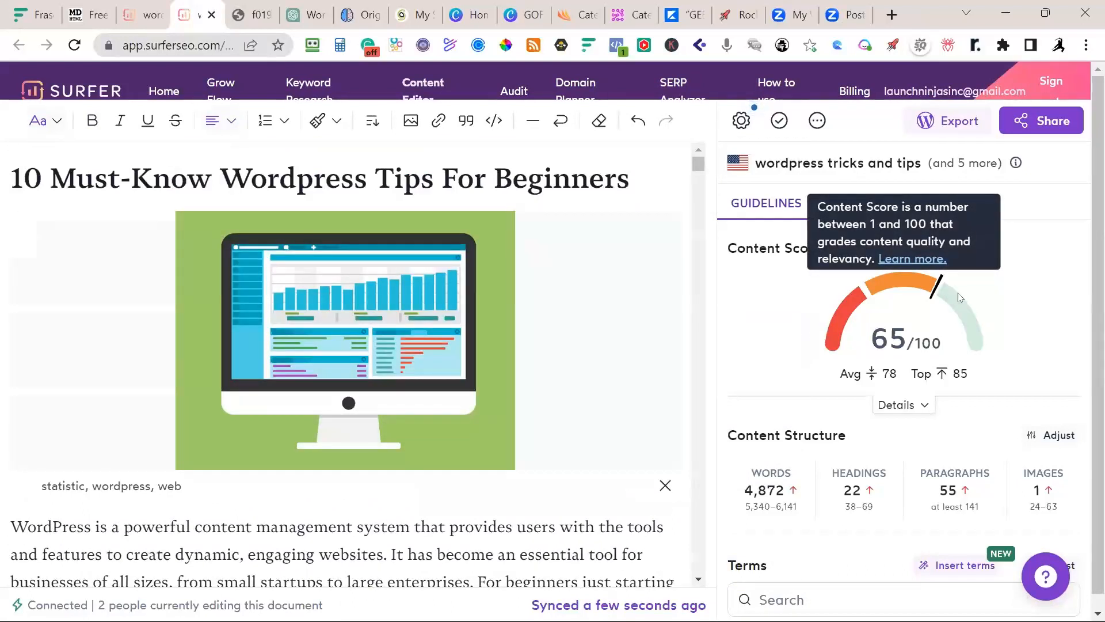
pyautogui.moveTo(992, 509)
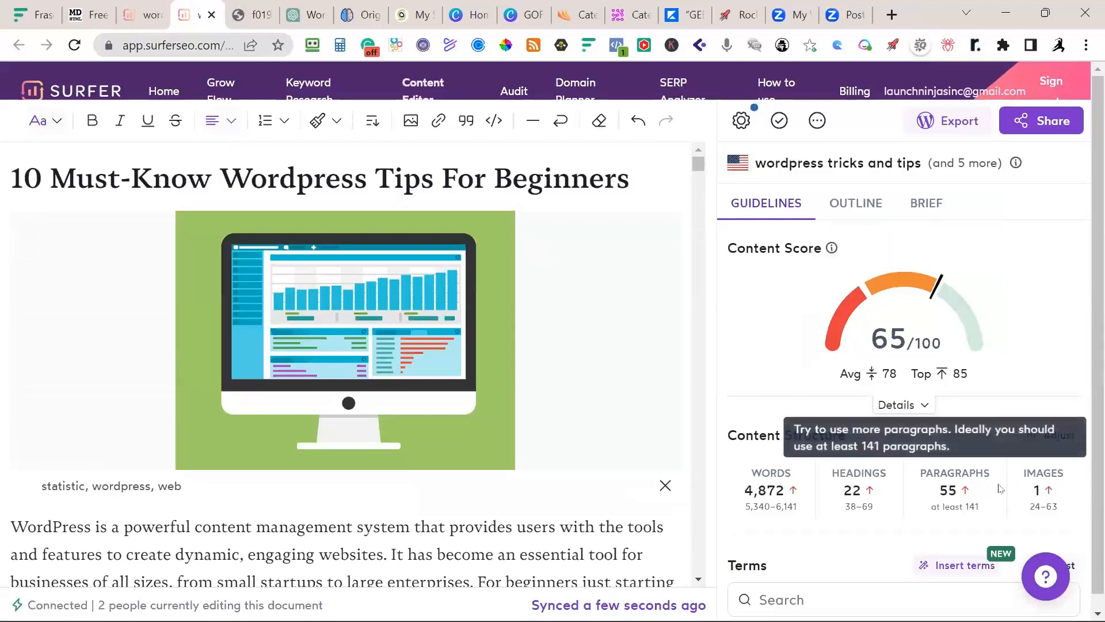
pyautogui.scroll(-6, 568, 407)
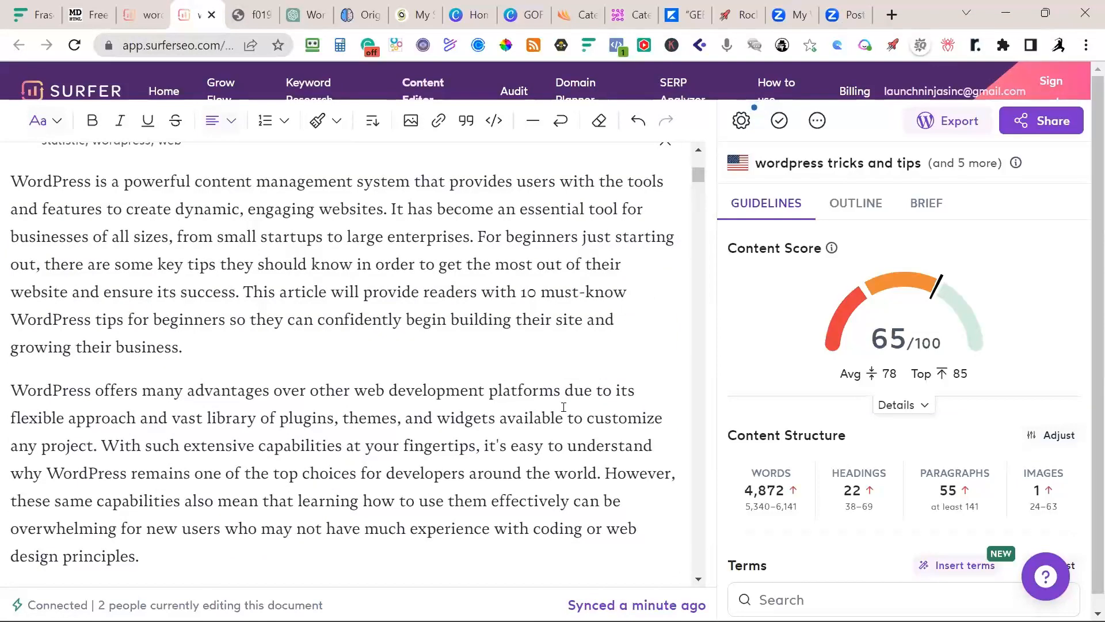
pyautogui.scroll(6, 505, 402)
# Select the entire article, starting from its title, for copying
pyautogui.click(533, 422)
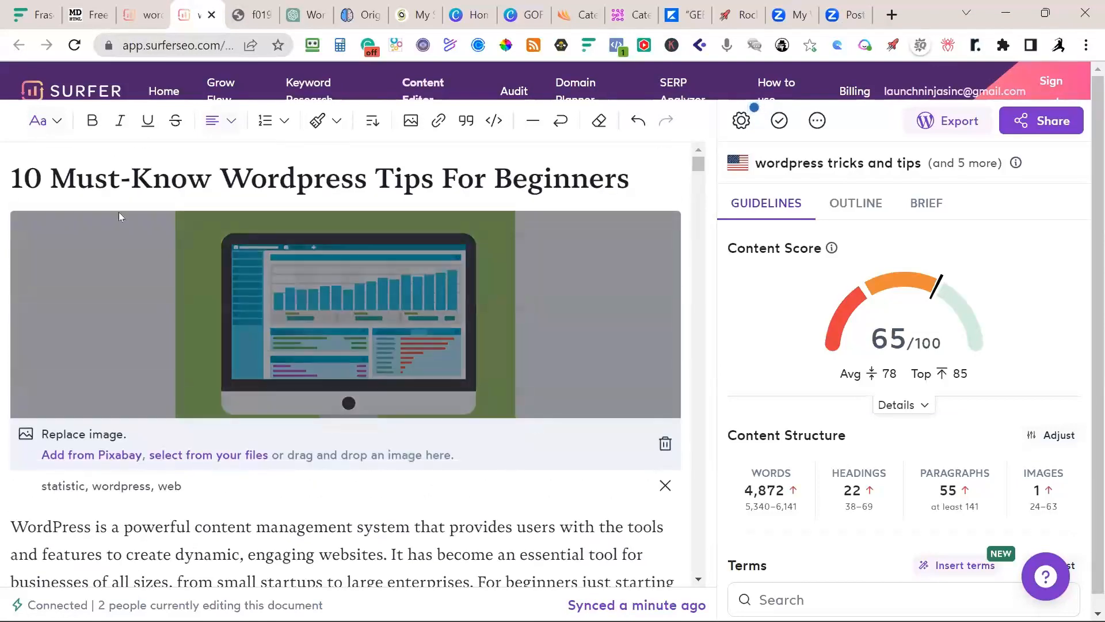
pyautogui.click(10, 177)
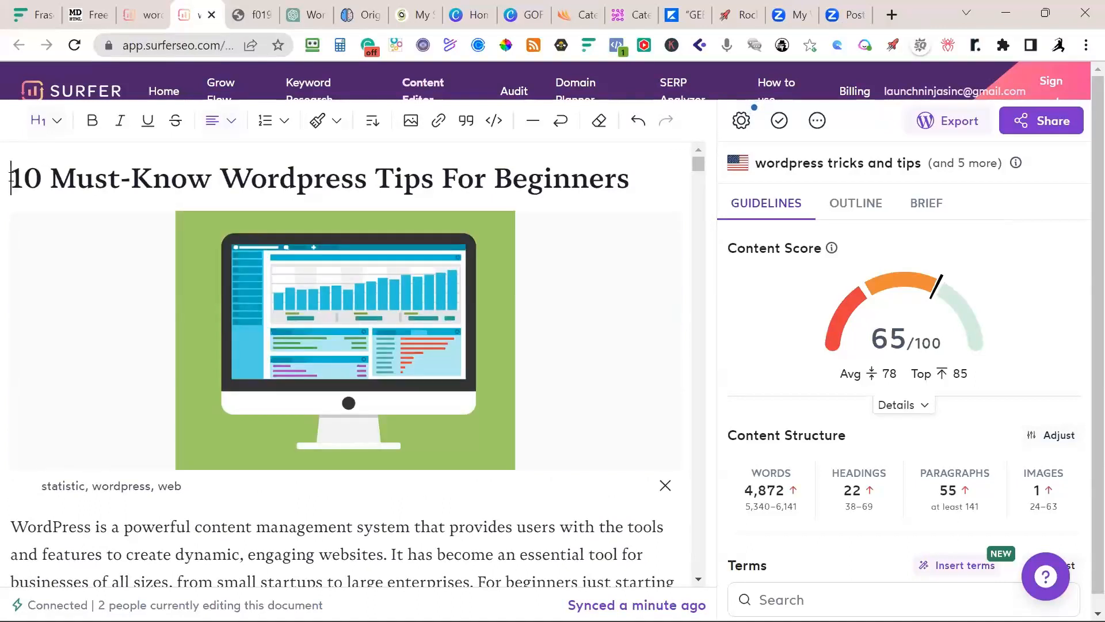
pyautogui.hotkey('ctrl', 'a')
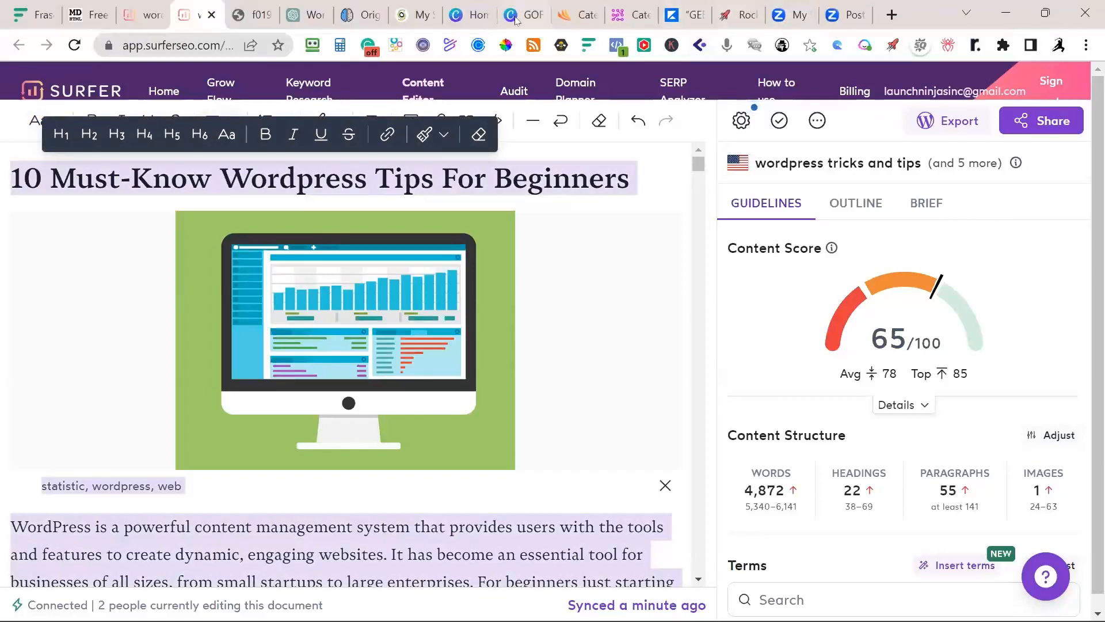
# Switch to Originality.AI, start a new scan and paste the article as the content to scan
pyautogui.click(359, 18)
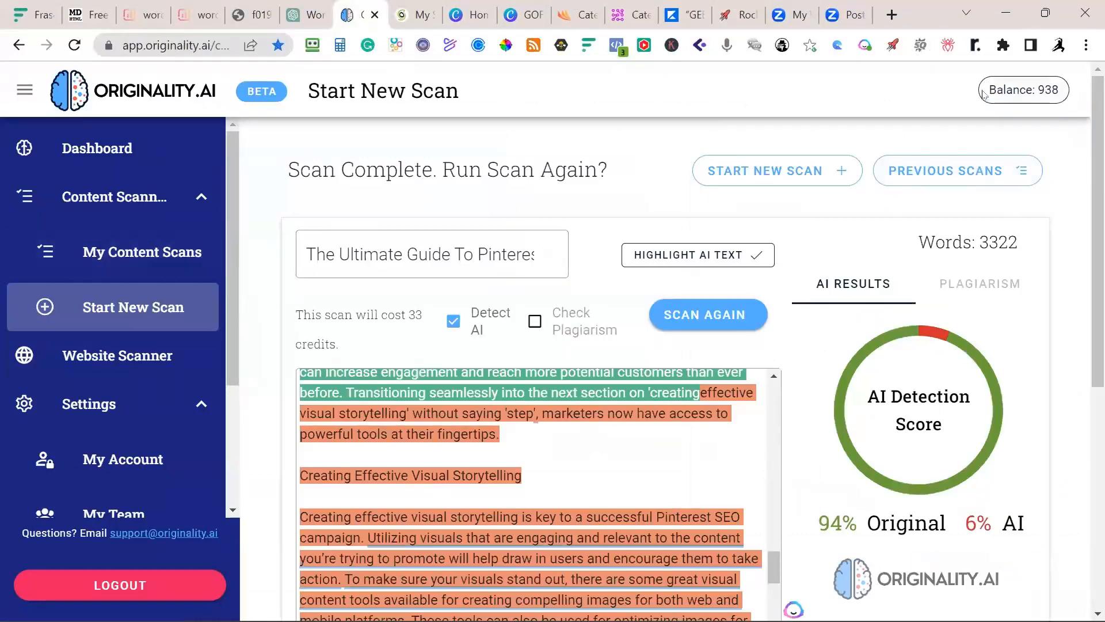
pyautogui.click(809, 171)
pyautogui.click(549, 429)
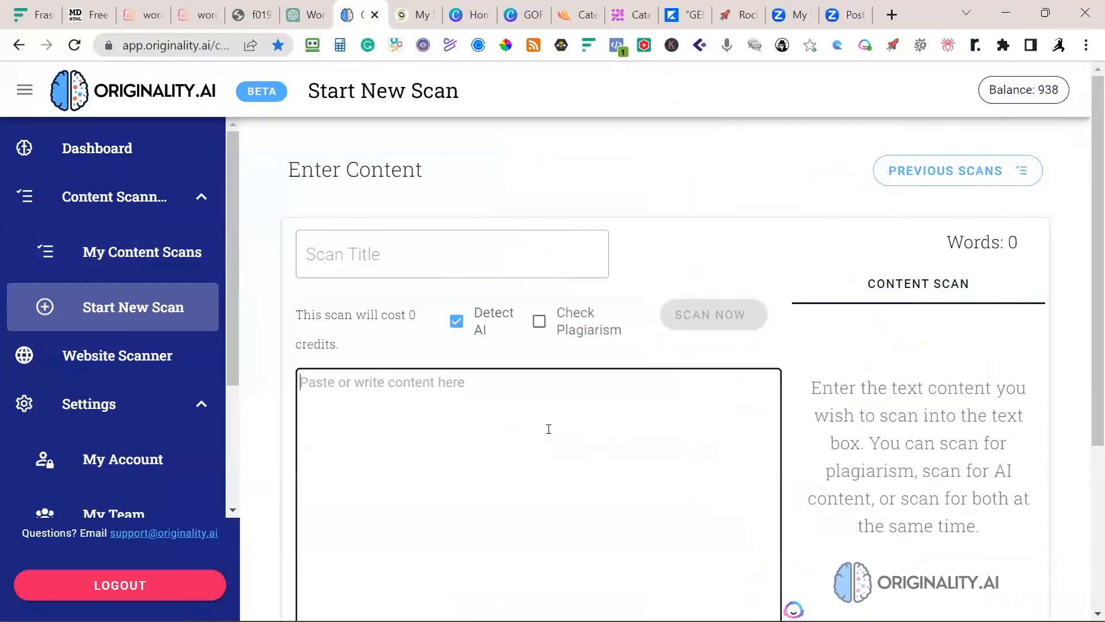
pyautogui.hotkey('ctrl', 'v')
# Move the article title "10 Must-Know Wordpress Tips For Beginners" out of the pasted content and into the scan title
pyautogui.scroll(15, 482, 374)
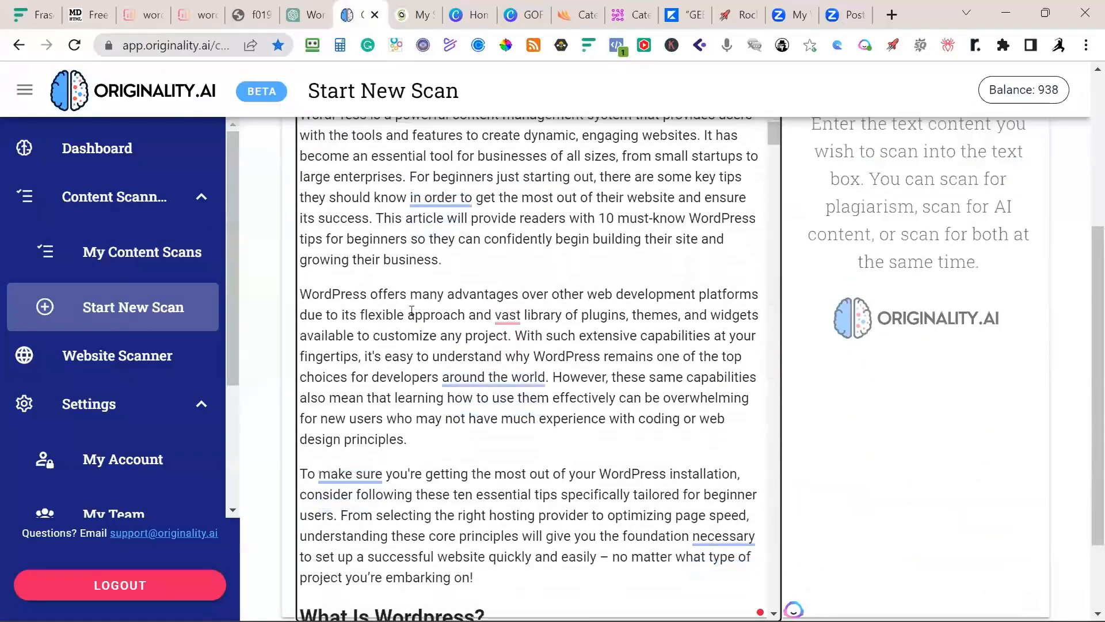
pyautogui.scroll(5, 482, 374)
pyautogui.moveTo(426, 436); pyautogui.dragTo(285, 395)
pyautogui.hotkey('ctrl', 'x')
pyautogui.click(331, 251)
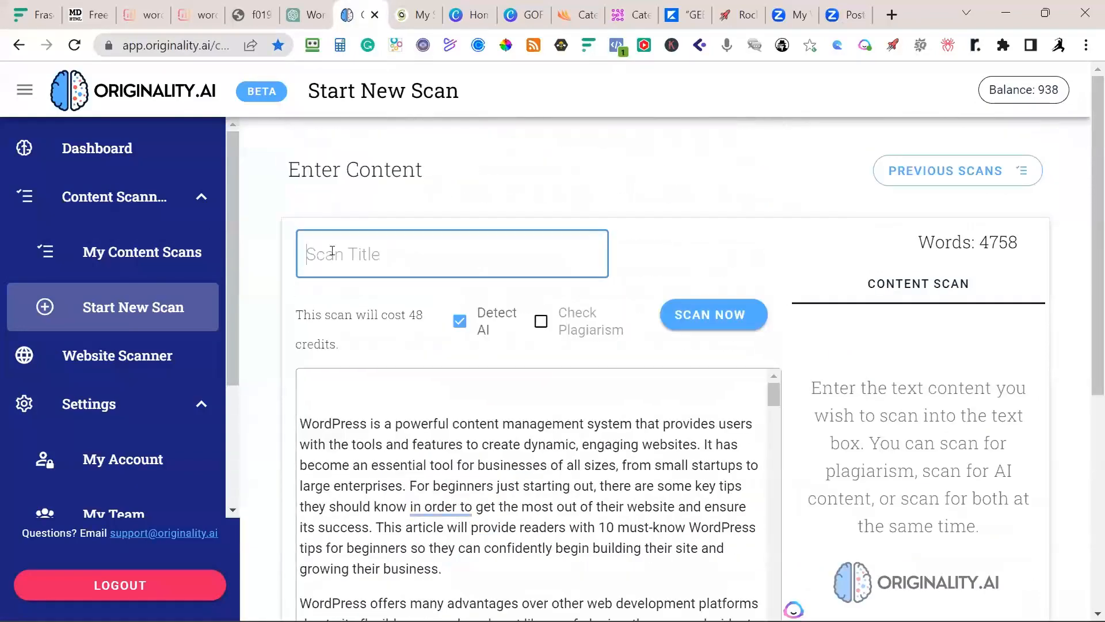
pyautogui.hotkey('ctrl', 'v')
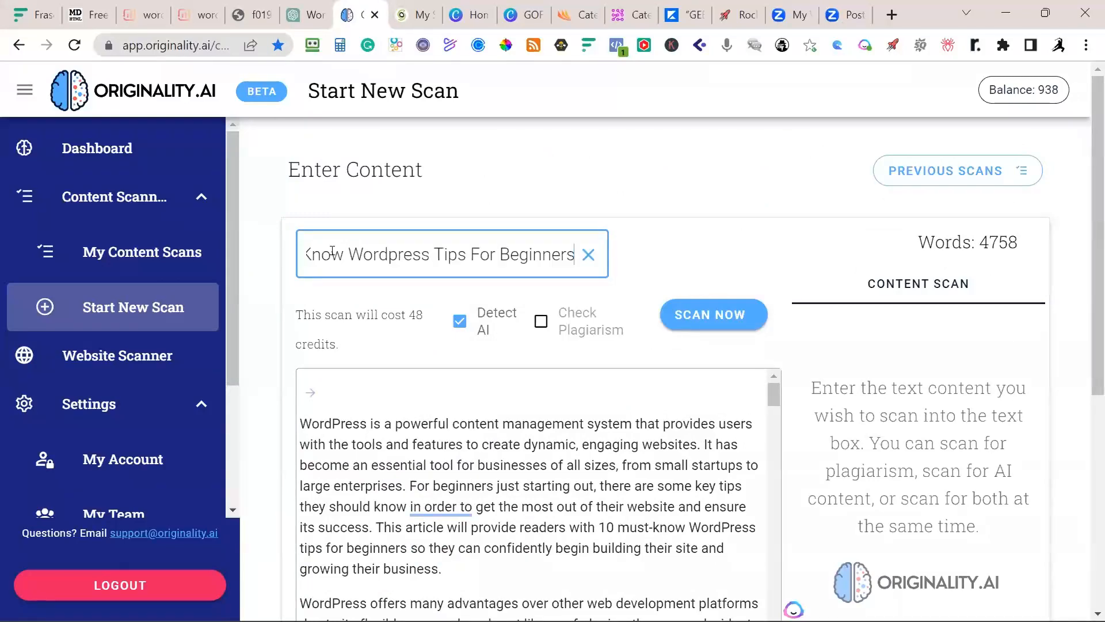
# Remove the empty line above the article's first paragraph and run the scan with AI detection only
pyautogui.click(351, 389)
pyautogui.press('Delete')
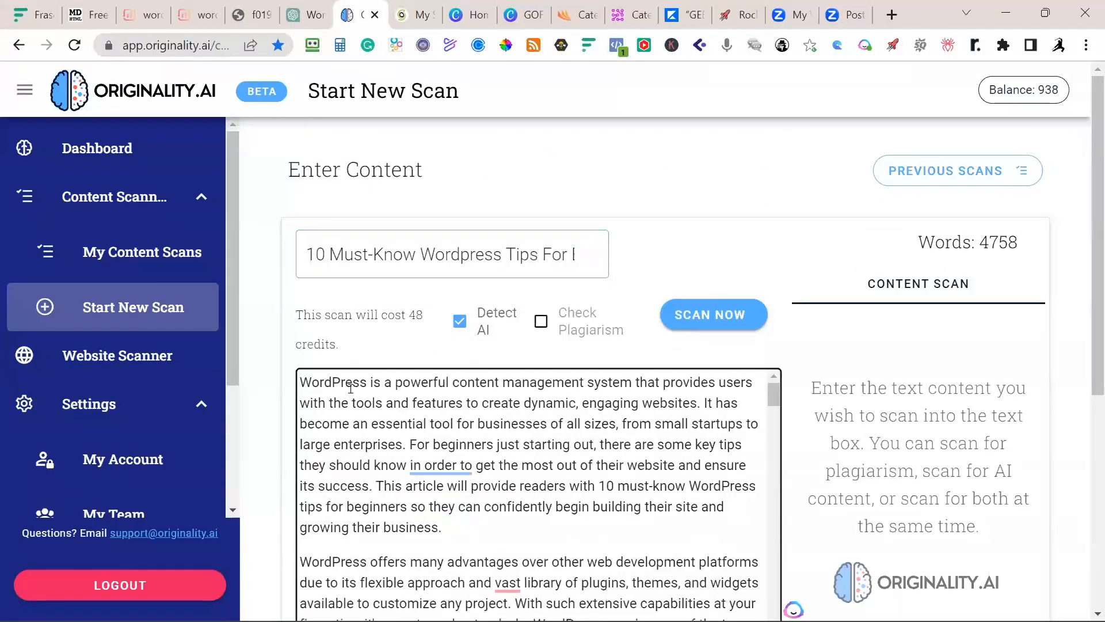
pyautogui.click(714, 315)
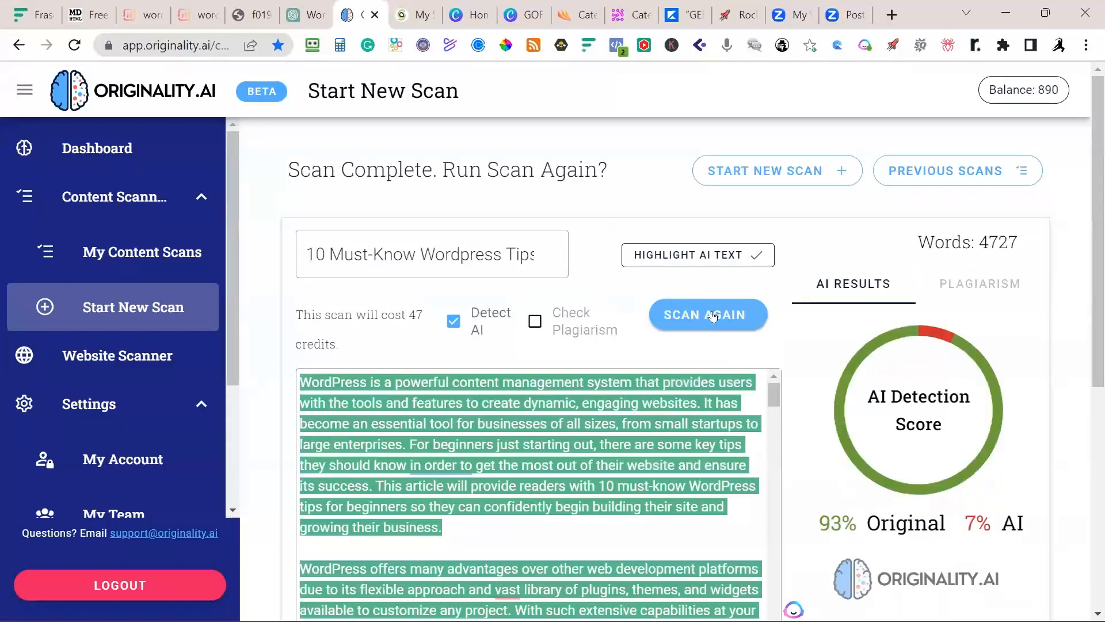
# Examine the AI highlighting throughout the scanned article and its detection score, and switch to the AI Authority Article Workflow slide
pyautogui.scroll(-1, 737, 528)
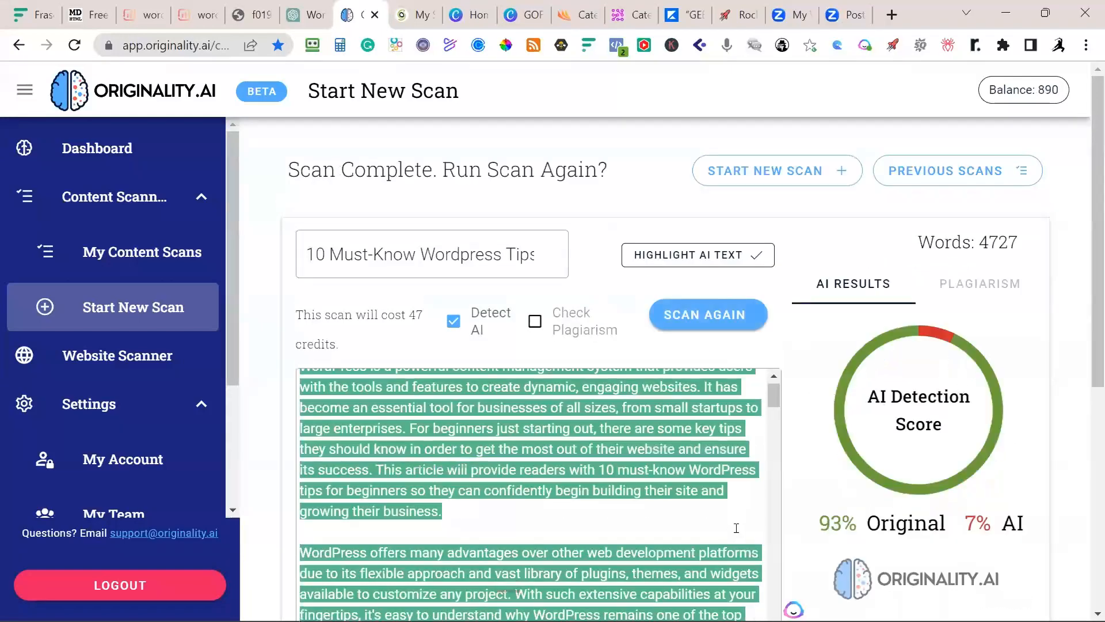
pyautogui.scroll(-15, 736, 528)
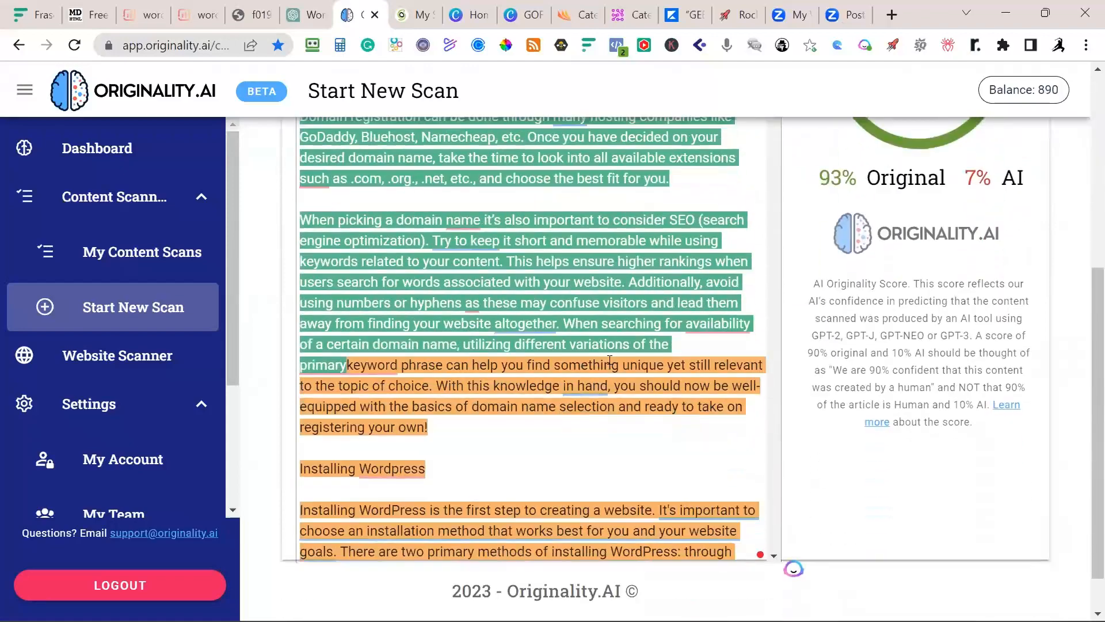
pyautogui.scroll(-10, 610, 360)
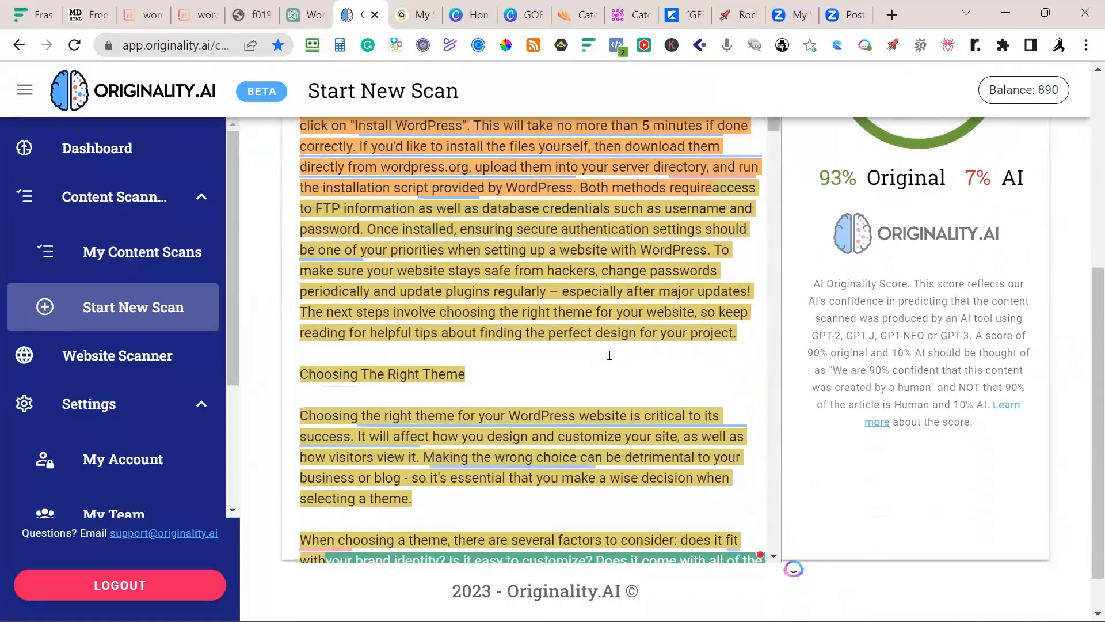
pyautogui.scroll(4, 610, 355)
pyautogui.scroll(-7, 417, 338)
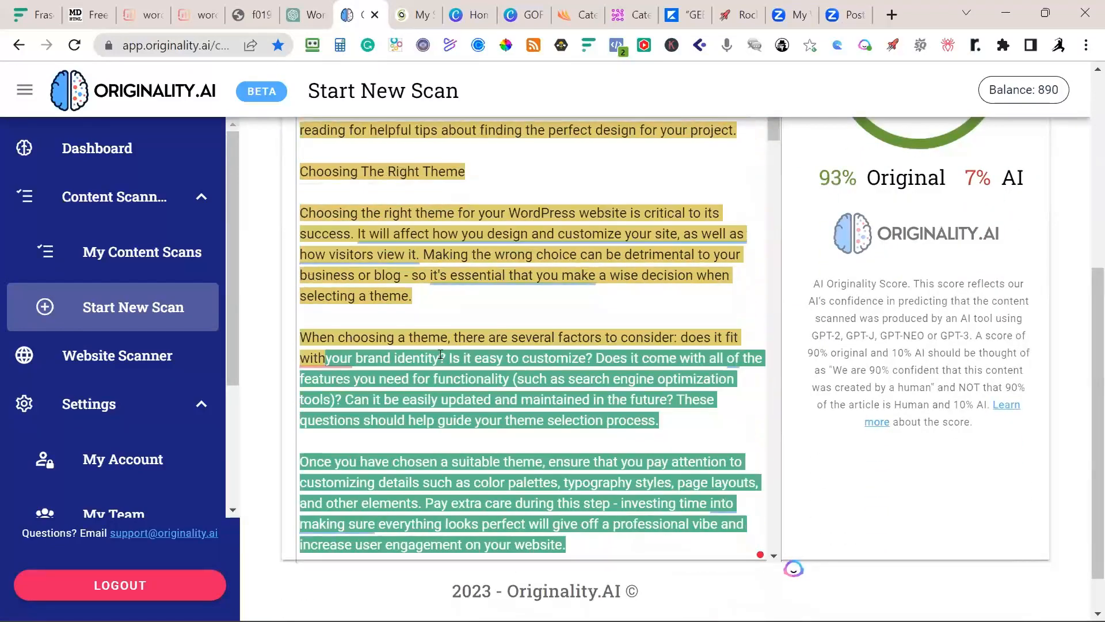
pyautogui.scroll(-20, 443, 354)
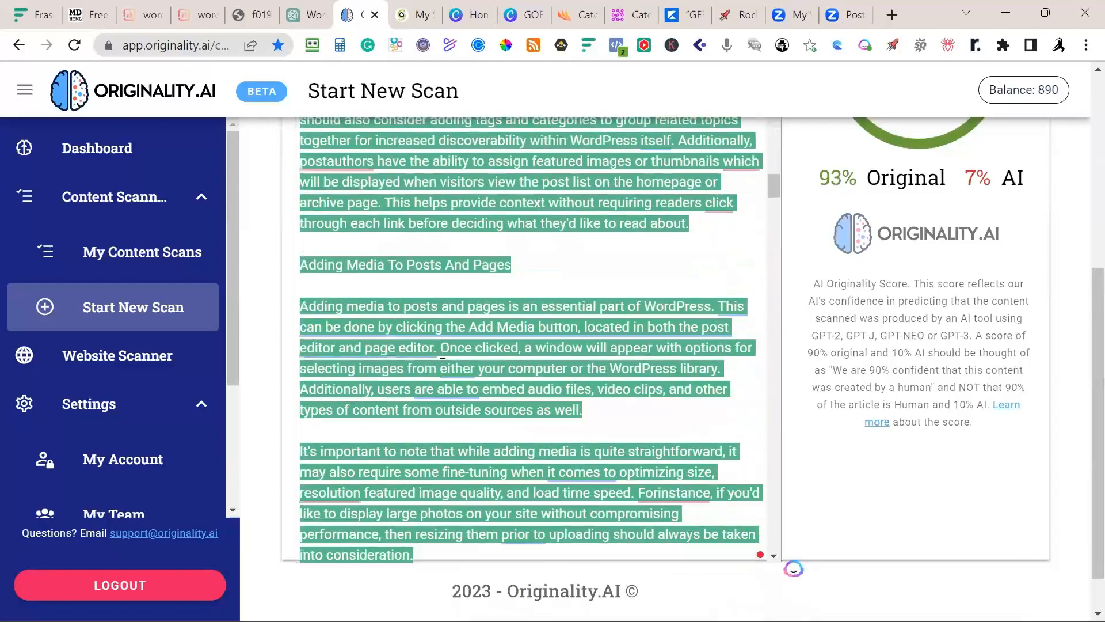
pyautogui.scroll(-10, 443, 354)
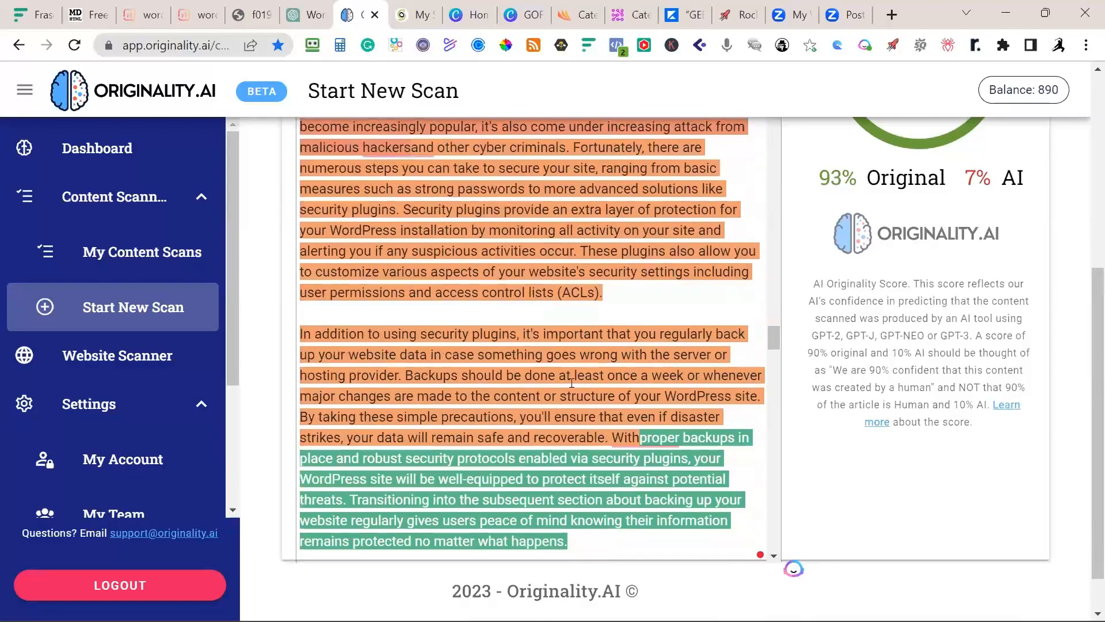
pyautogui.scroll(-5, 571, 383)
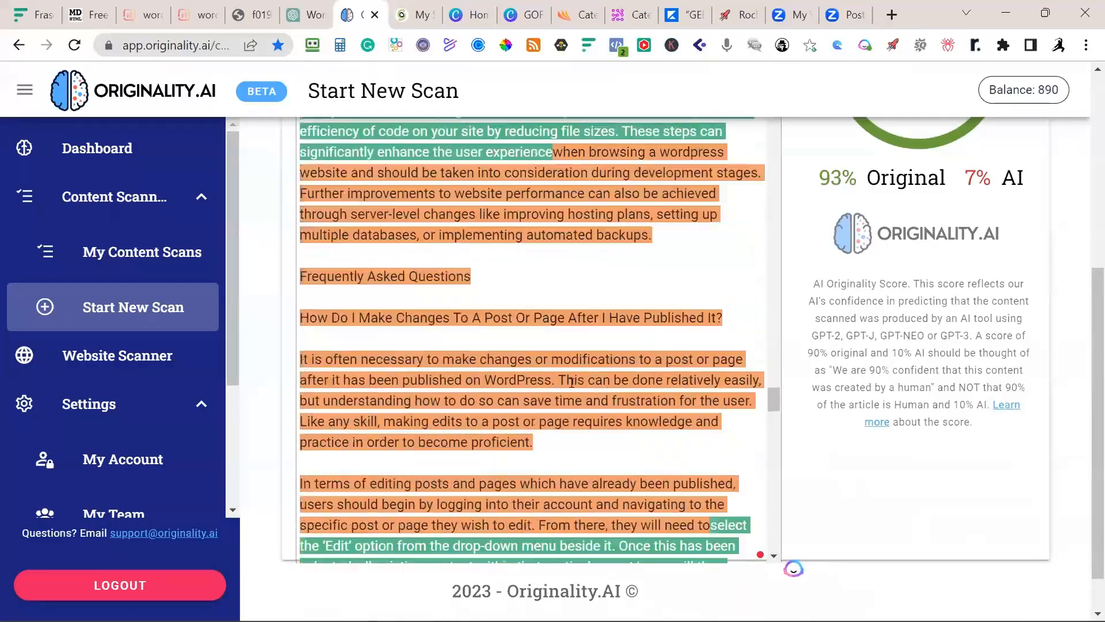
pyautogui.scroll(-20, 571, 383)
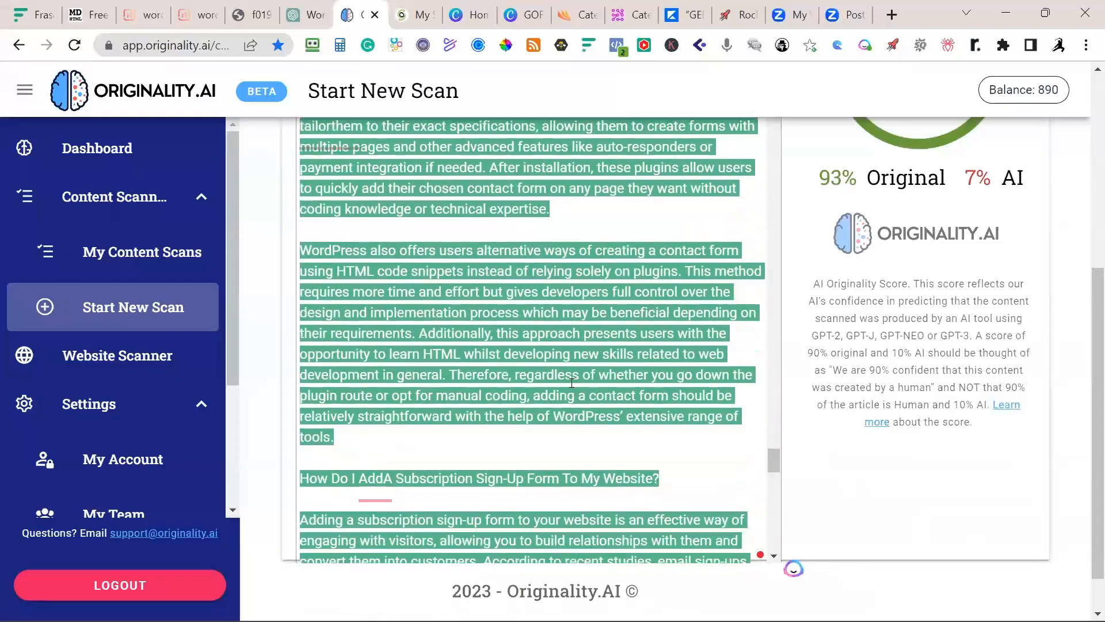
pyautogui.scroll(20, 572, 383)
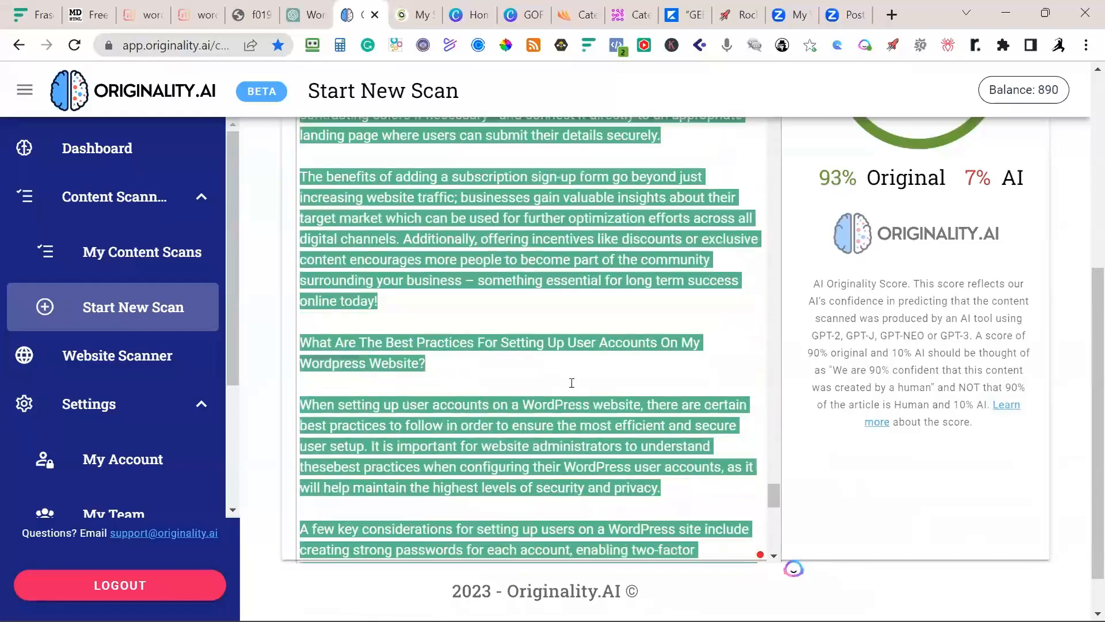
pyautogui.scroll(1, 572, 383)
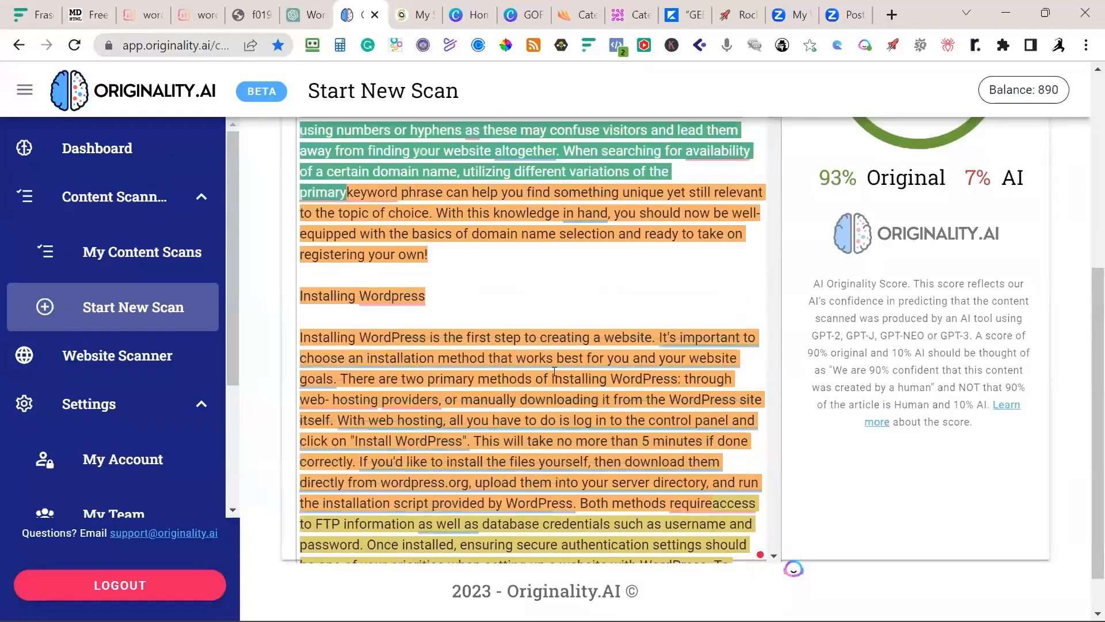
pyautogui.scroll(6, 635, 364)
pyautogui.scroll(5, 635, 364)
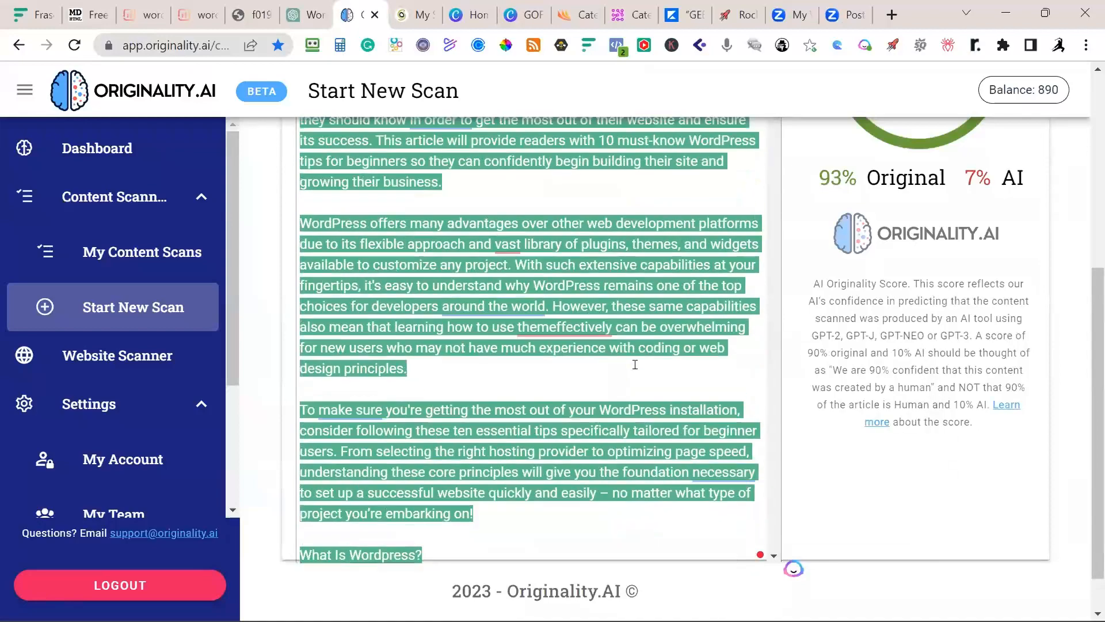
pyautogui.scroll(6, 714, 263)
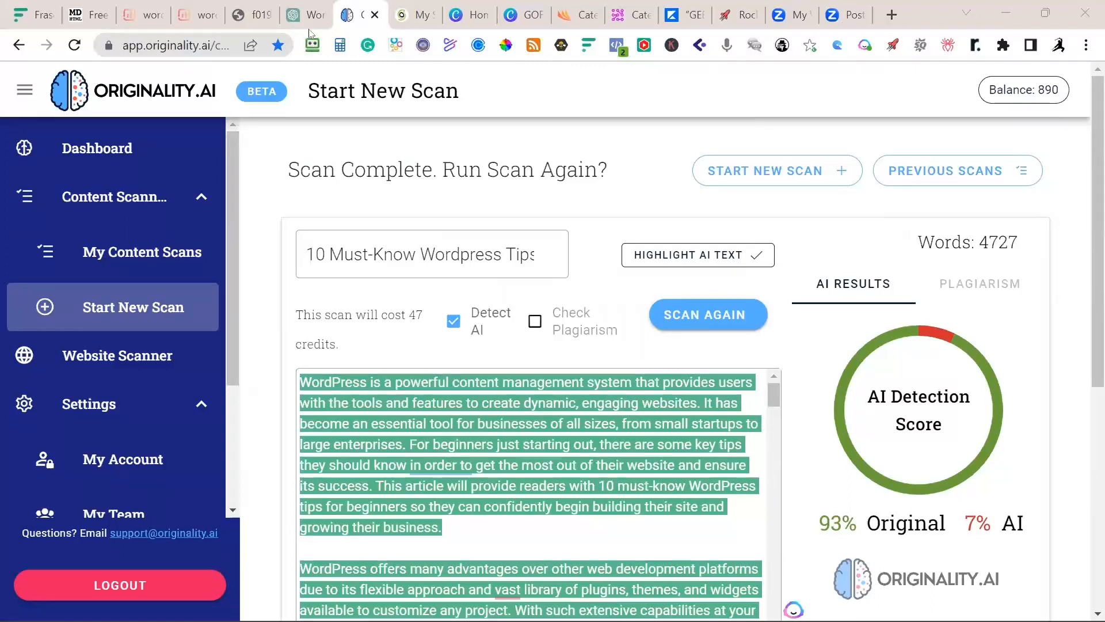
pyautogui.hotkey('alt', 'Tab')
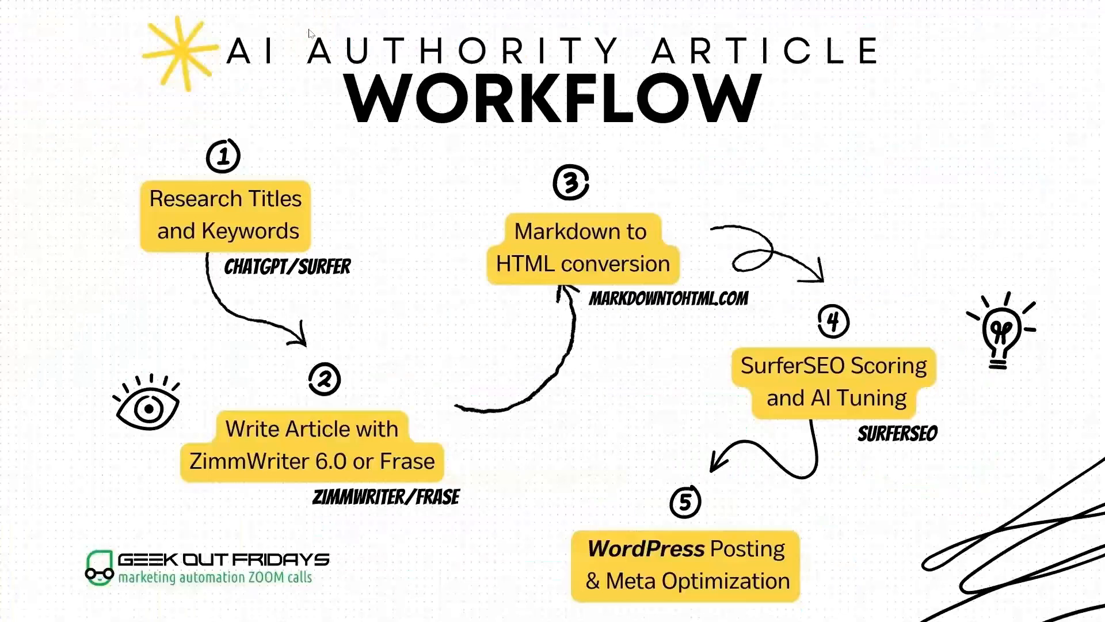